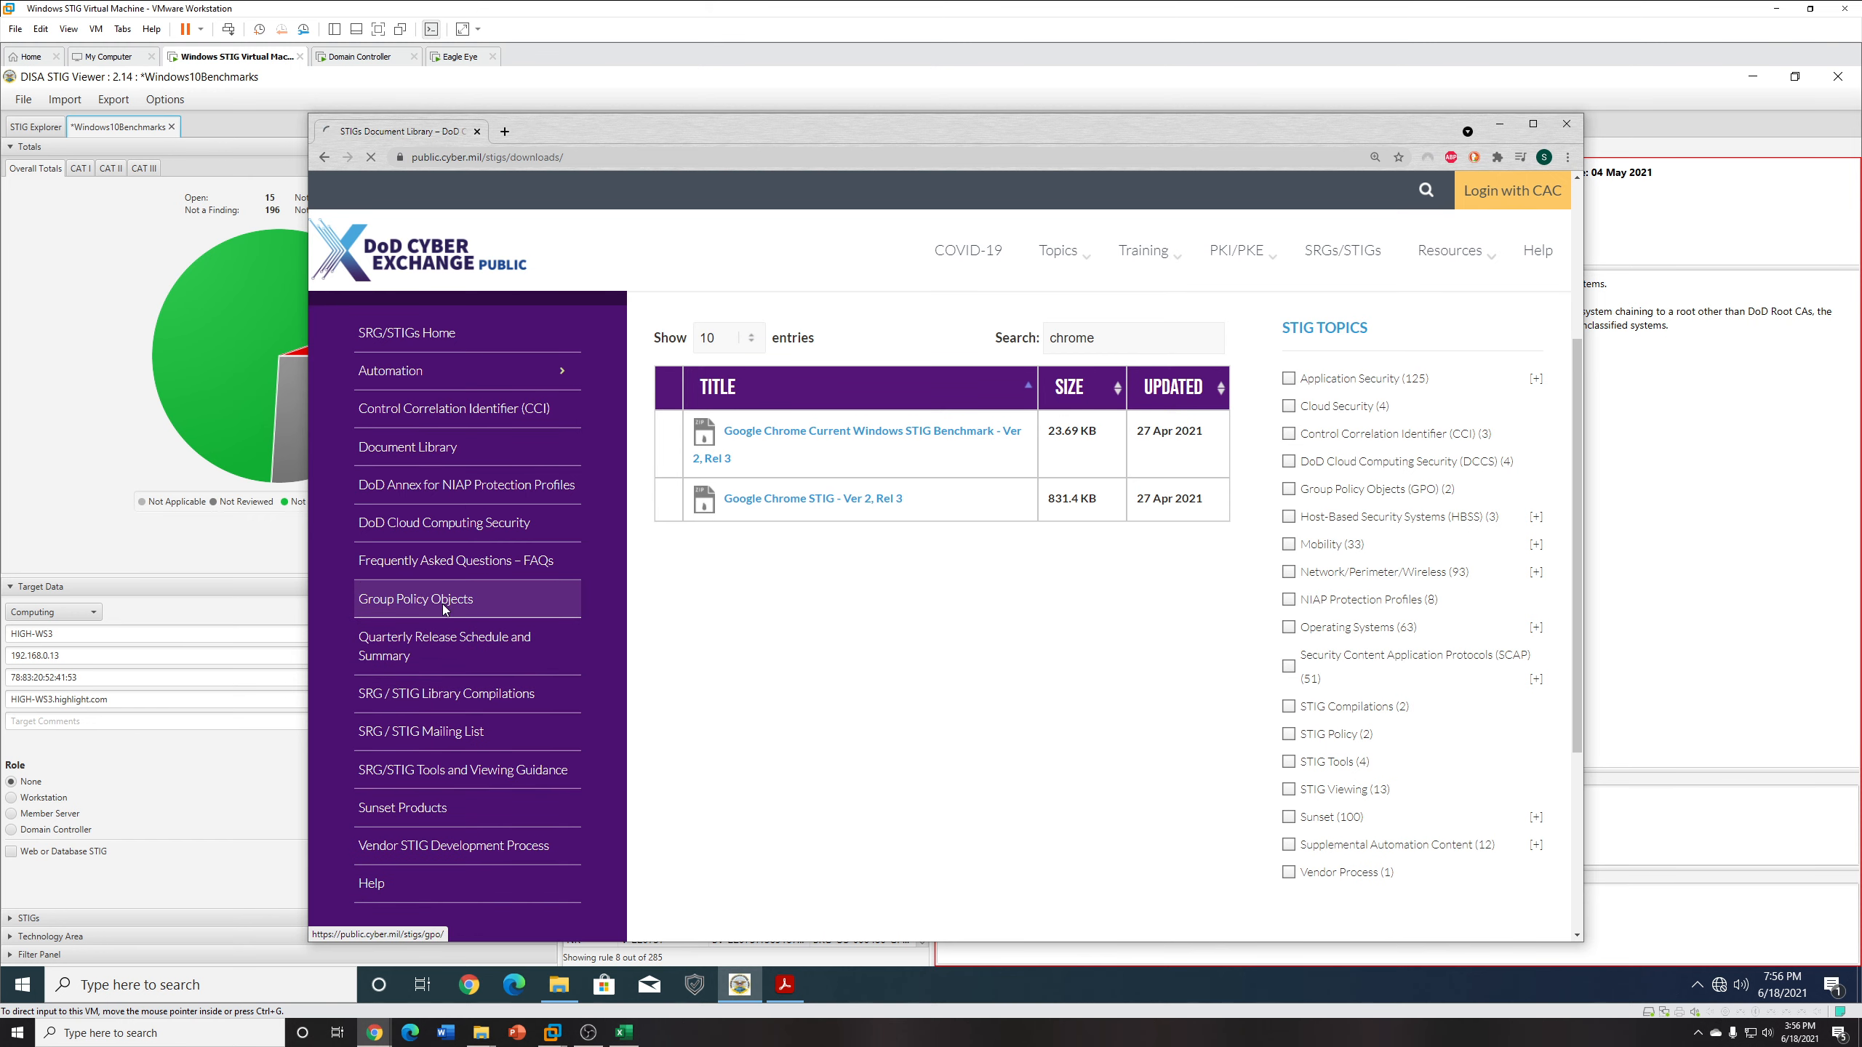
Open the Group Policy Objects page on the DoD Cyber Exchange site and view its GPO downloads list.
{"action": "left_click", "coordinate": [463, 602]}
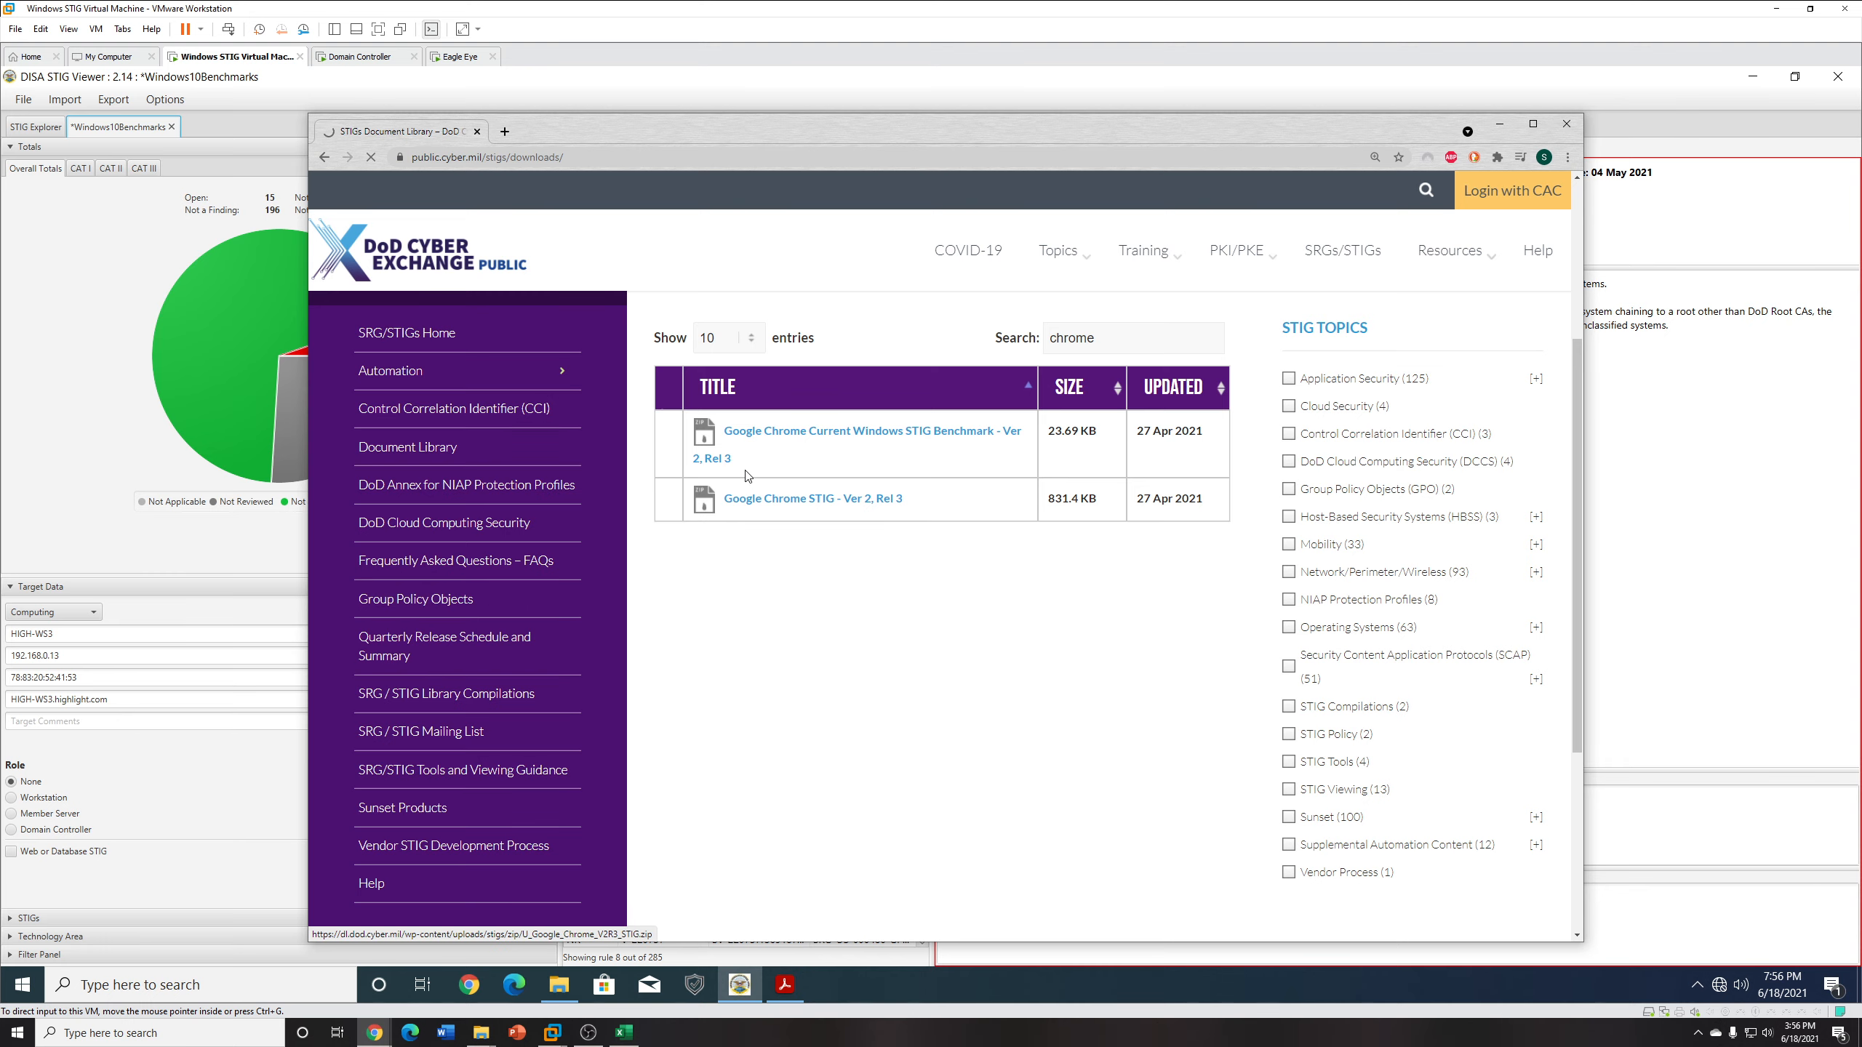
{"action": "scroll", "coordinate": [928, 663], "scroll_direction": "down", "scroll_amount": 5}
{"action": "scroll", "coordinate": [928, 662], "scroll_direction": "down", "scroll_amount": 1}
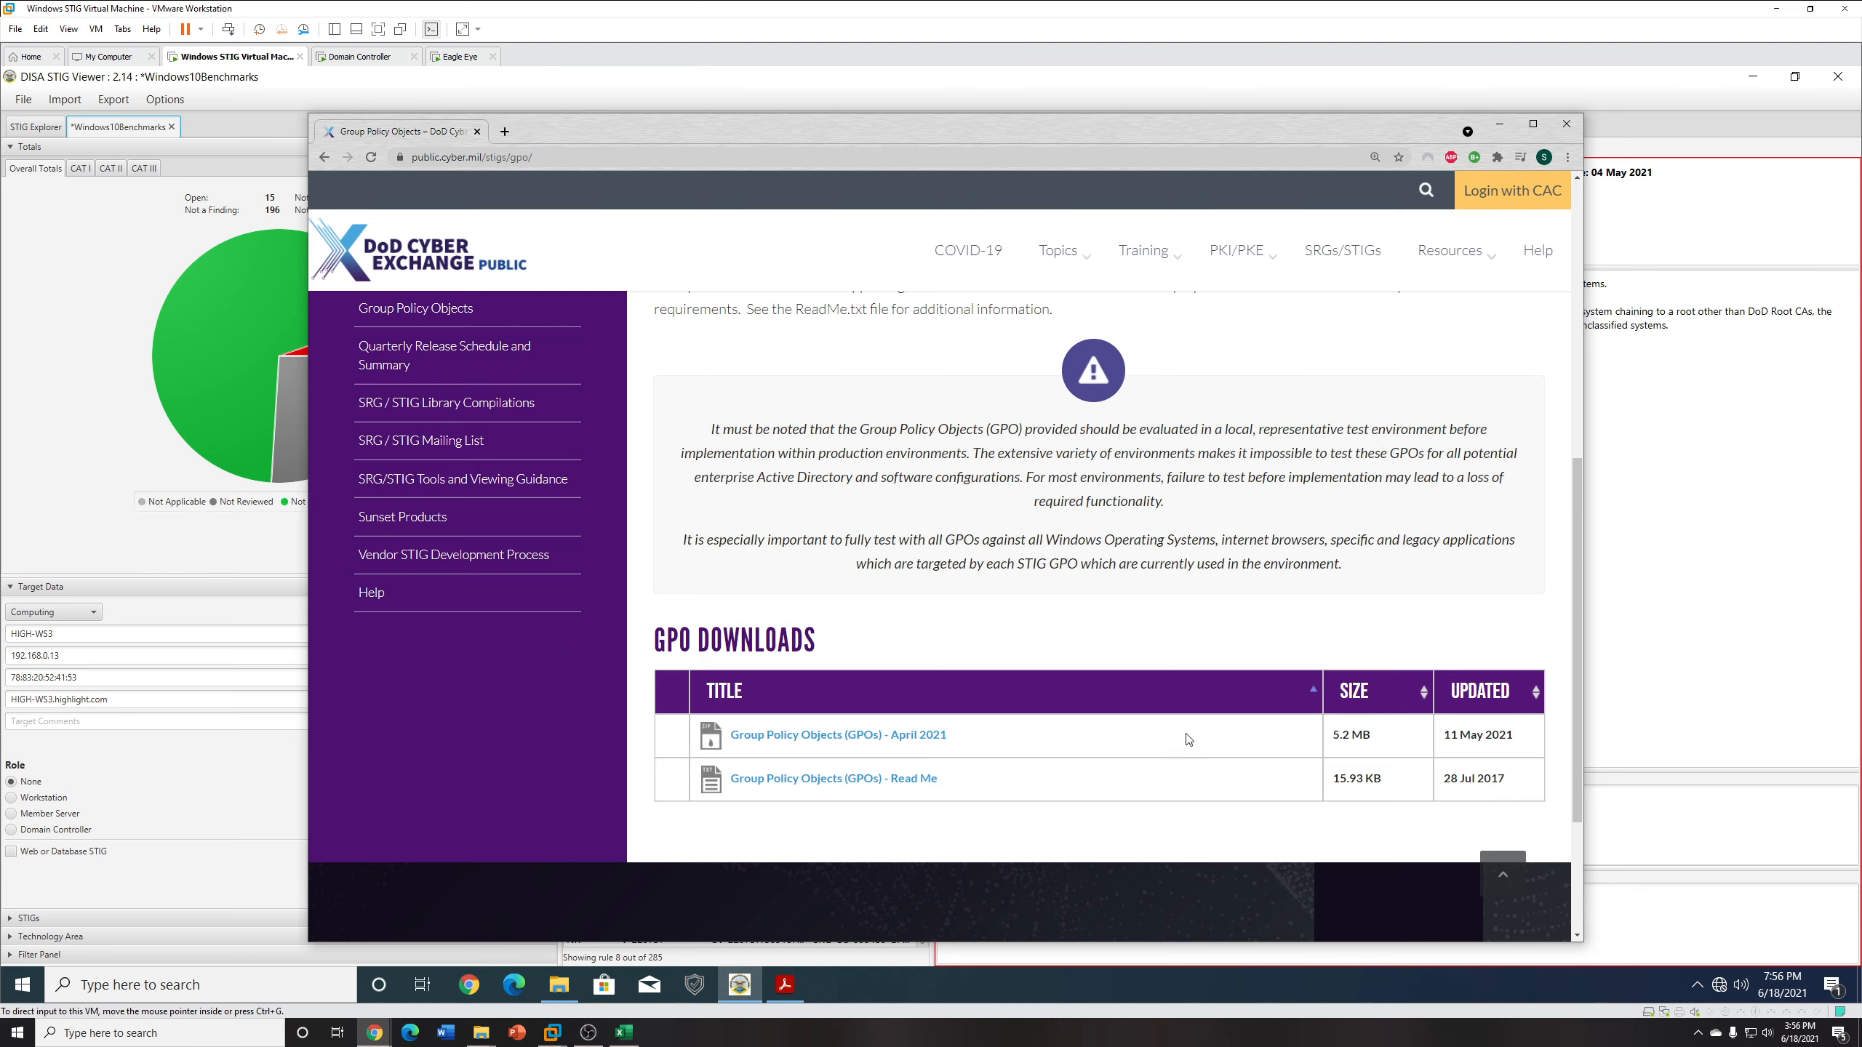
Switch to File Explorer and open the U_STIG_GPO_Package_April_2021 folder inside IT_stuff on the C: drive.
{"action": "left_click", "coordinate": [1496, 130]}
{"action": "left_click", "coordinate": [559, 984]}
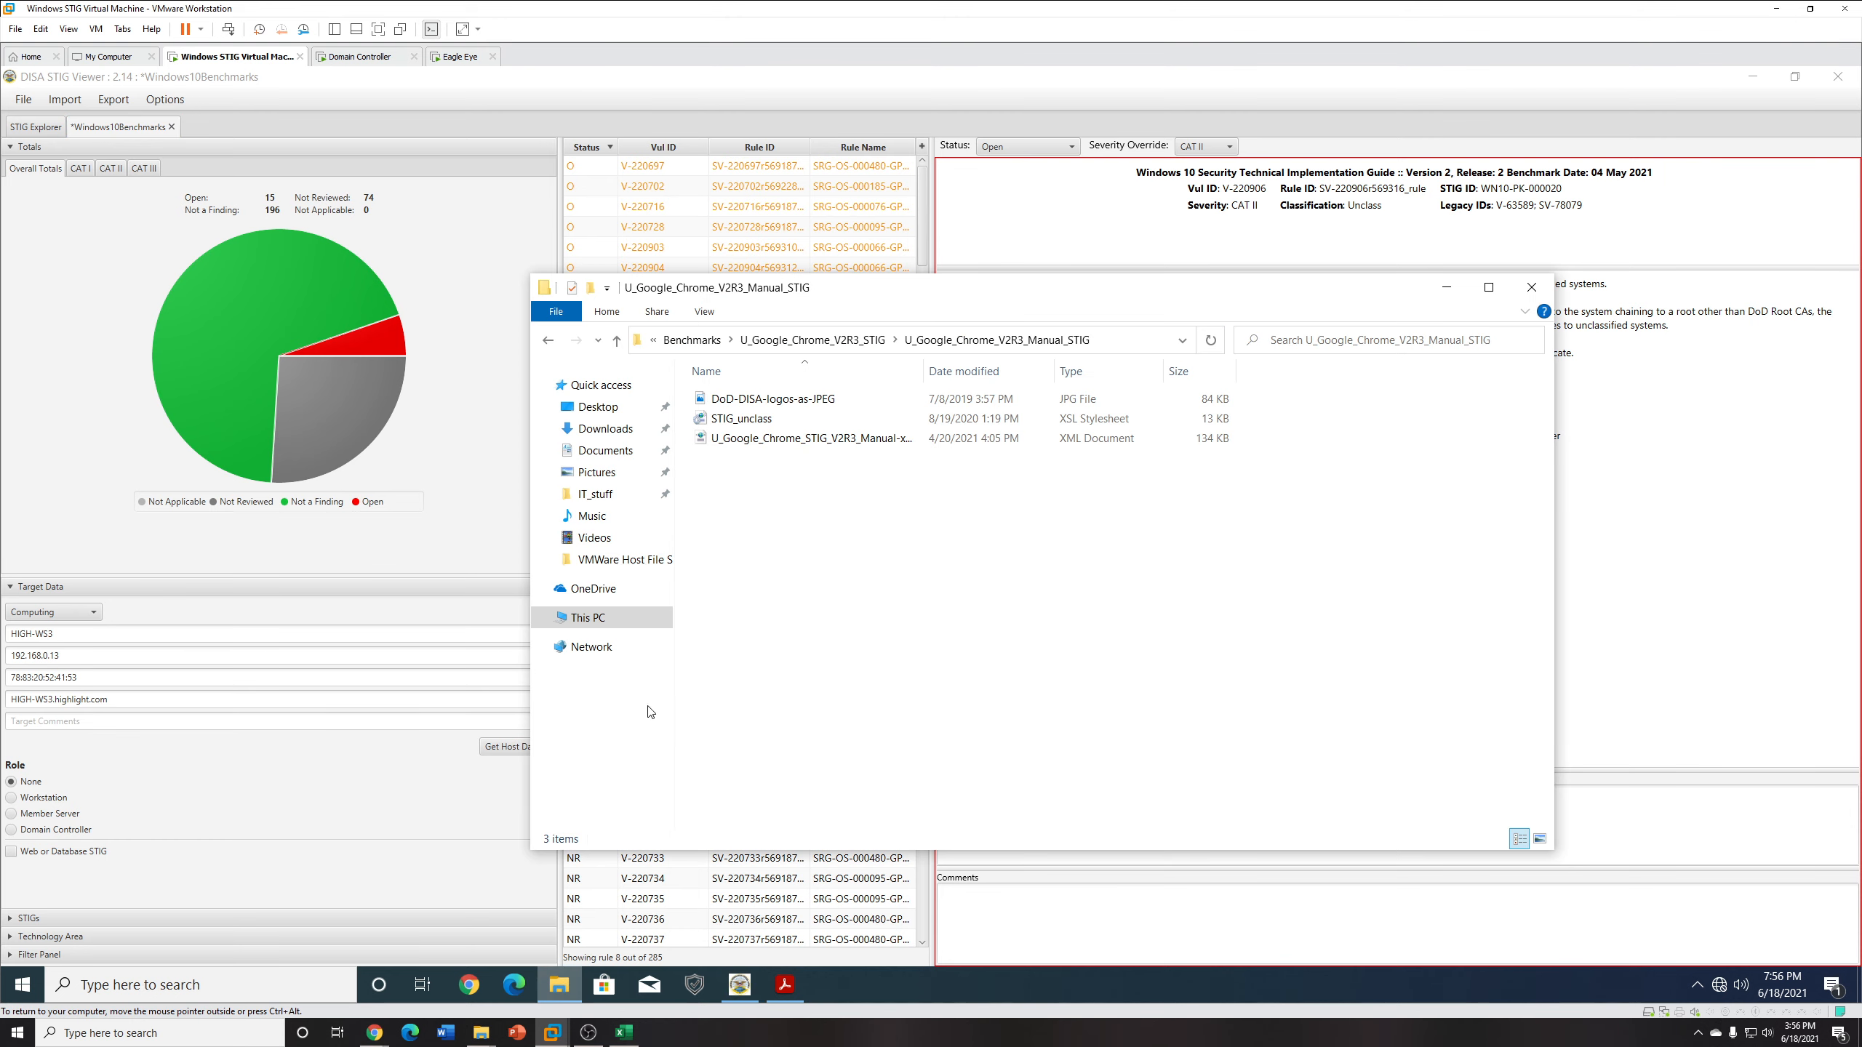
{"action": "left_click", "coordinate": [603, 623]}
{"action": "double_click", "coordinate": [733, 587]}
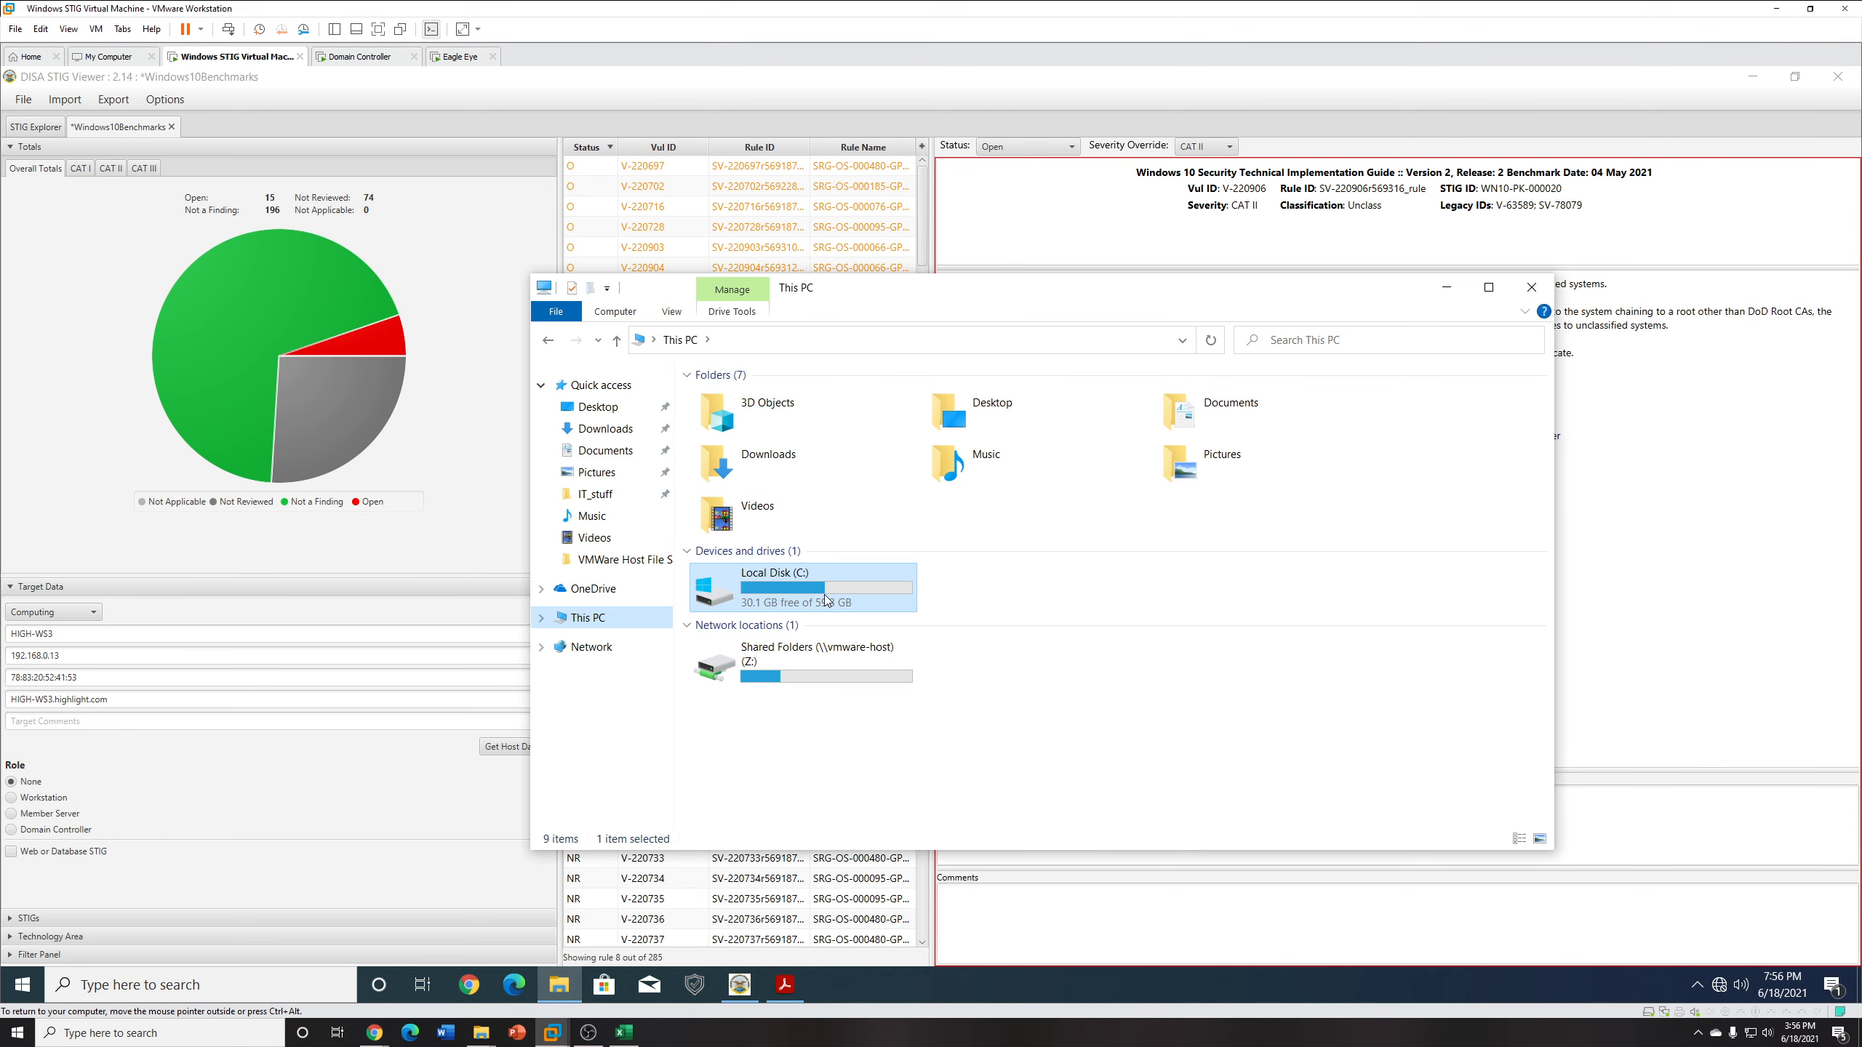
{"action": "double_click", "coordinate": [765, 403]}
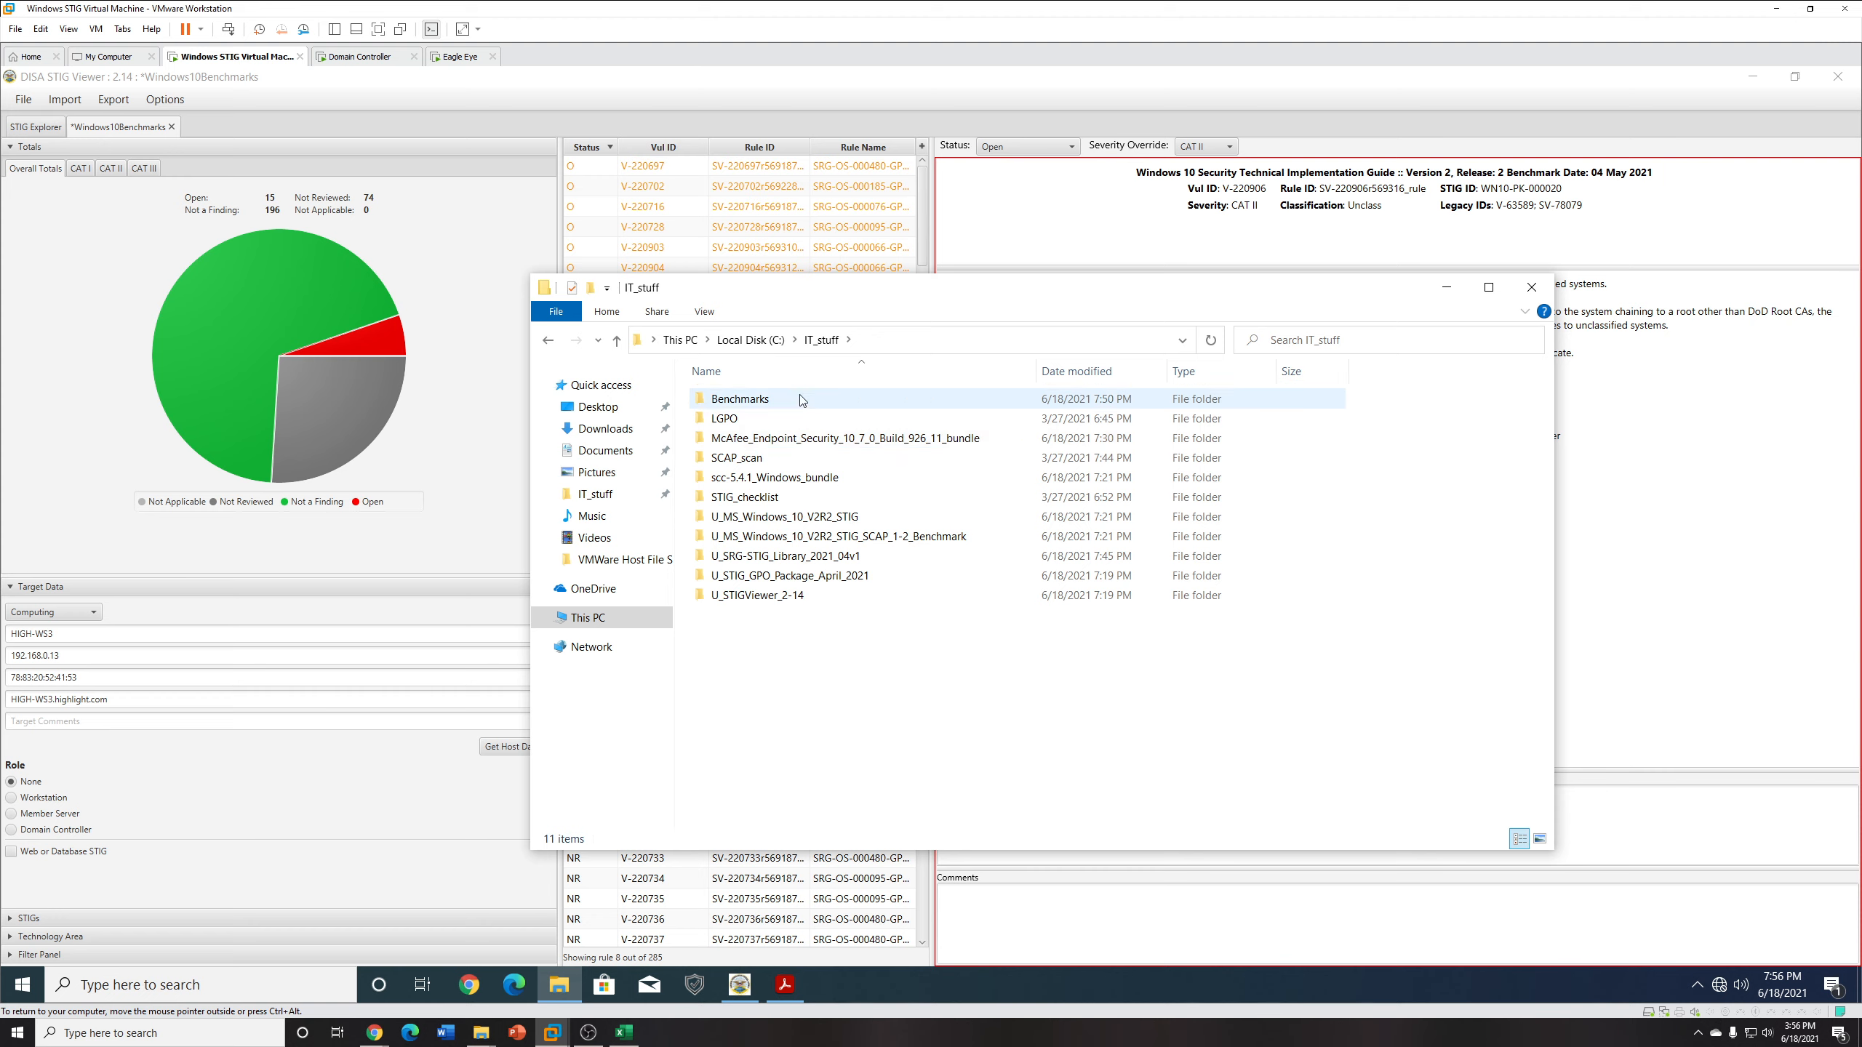
{"action": "double_click", "coordinate": [843, 577]}
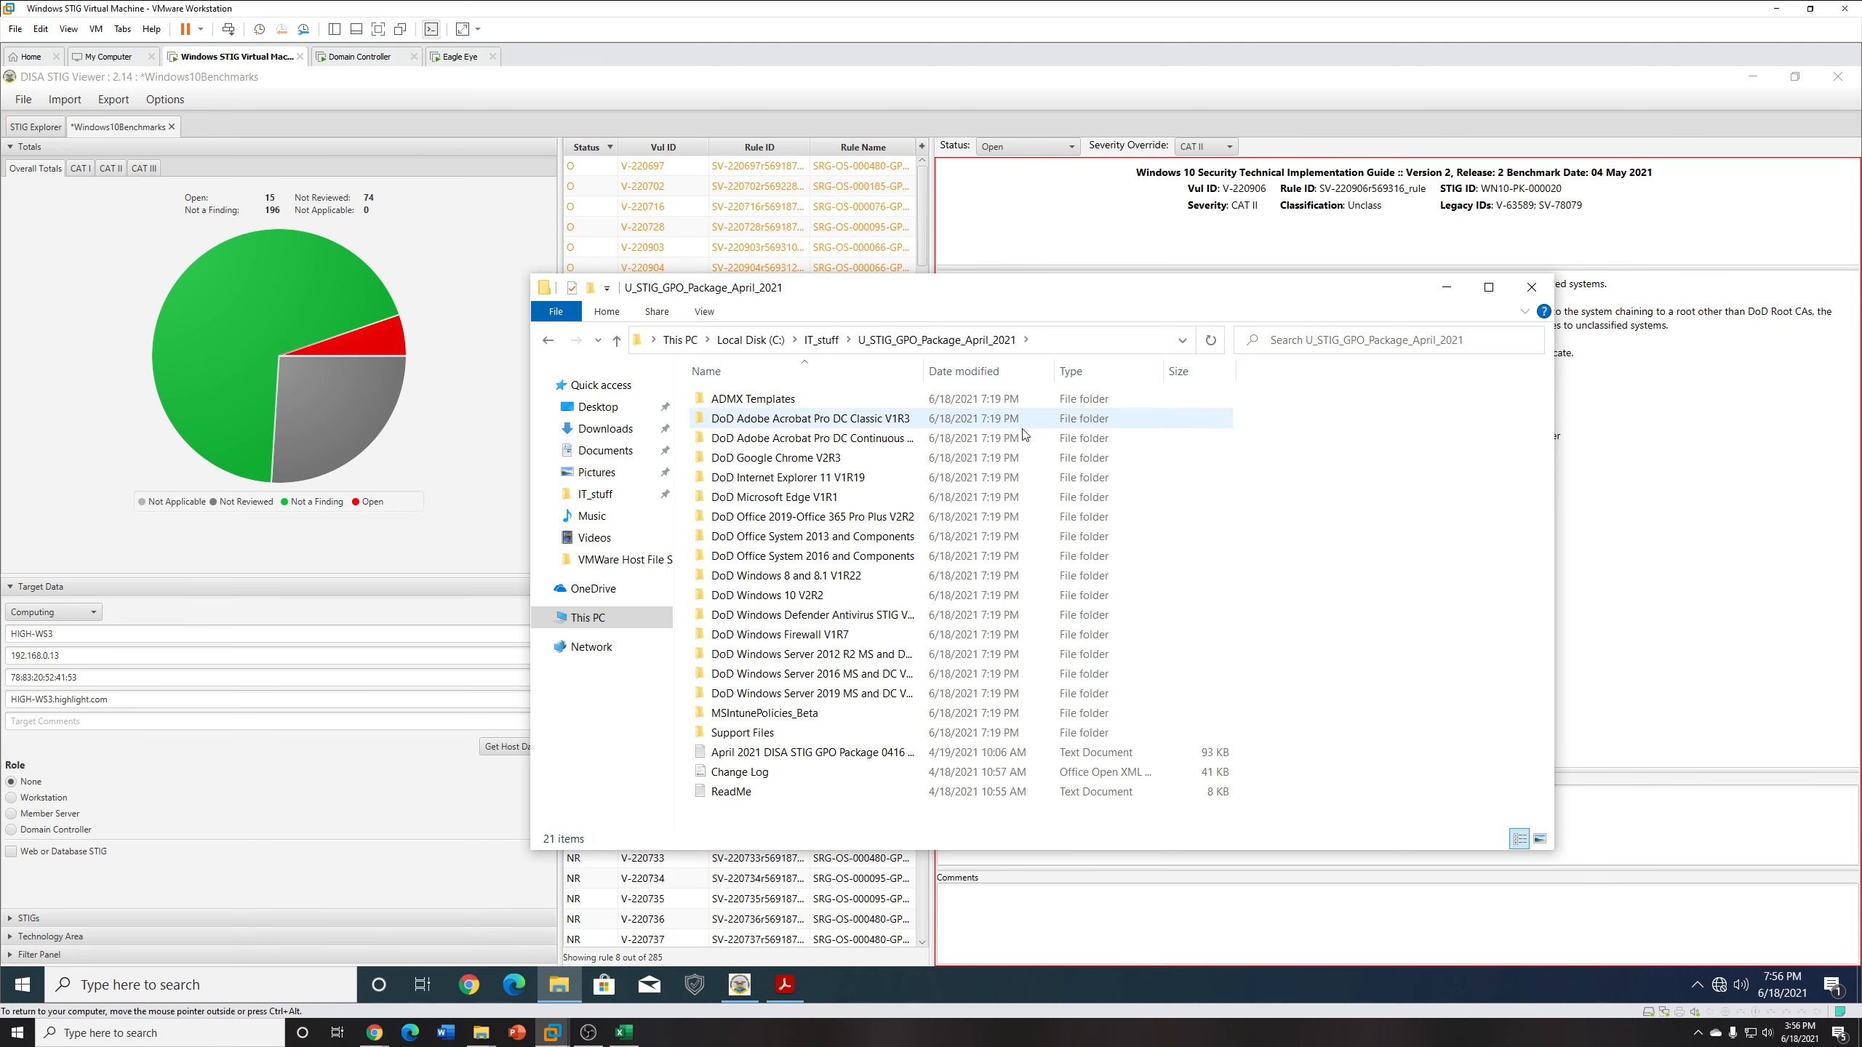
Open the Google folder inside ADMX Templates of the GPO package.
{"action": "double_click", "coordinate": [790, 399]}
{"action": "left_click", "coordinate": [796, 438]}
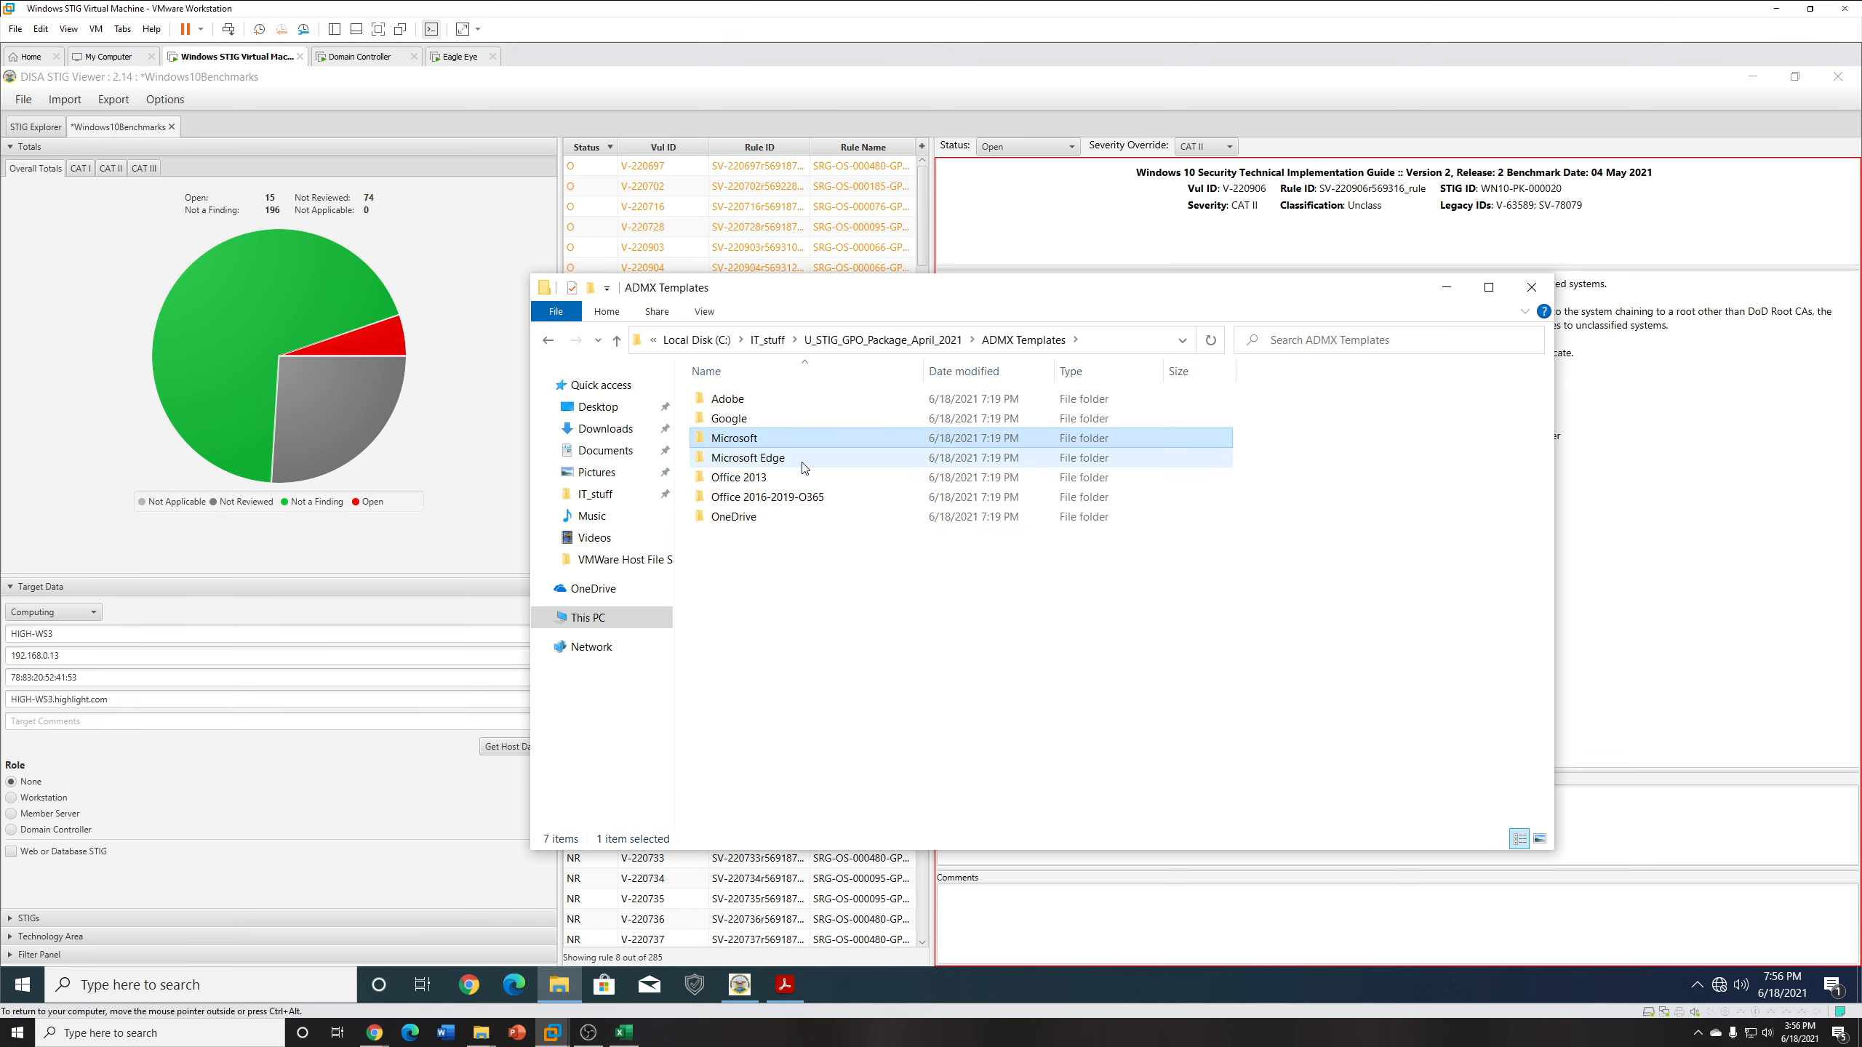
{"action": "left_click", "coordinate": [990, 638]}
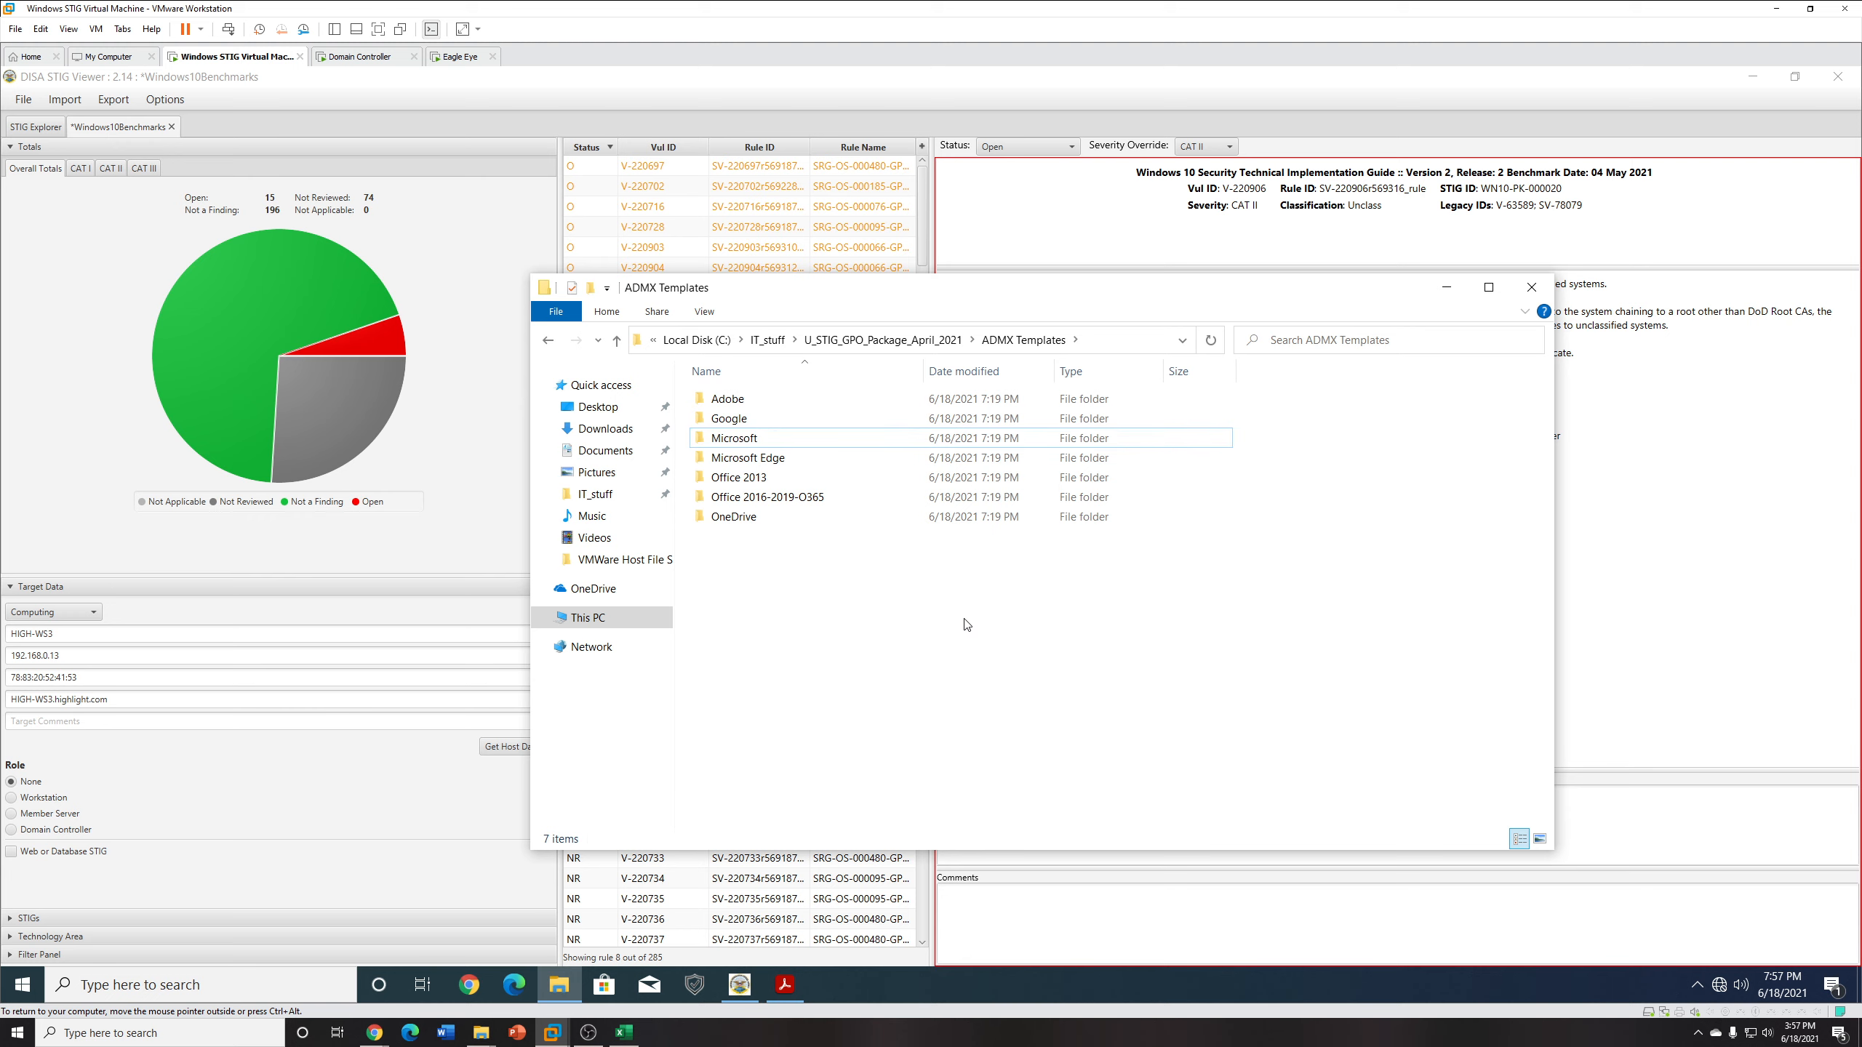
{"action": "double_click", "coordinate": [791, 422]}
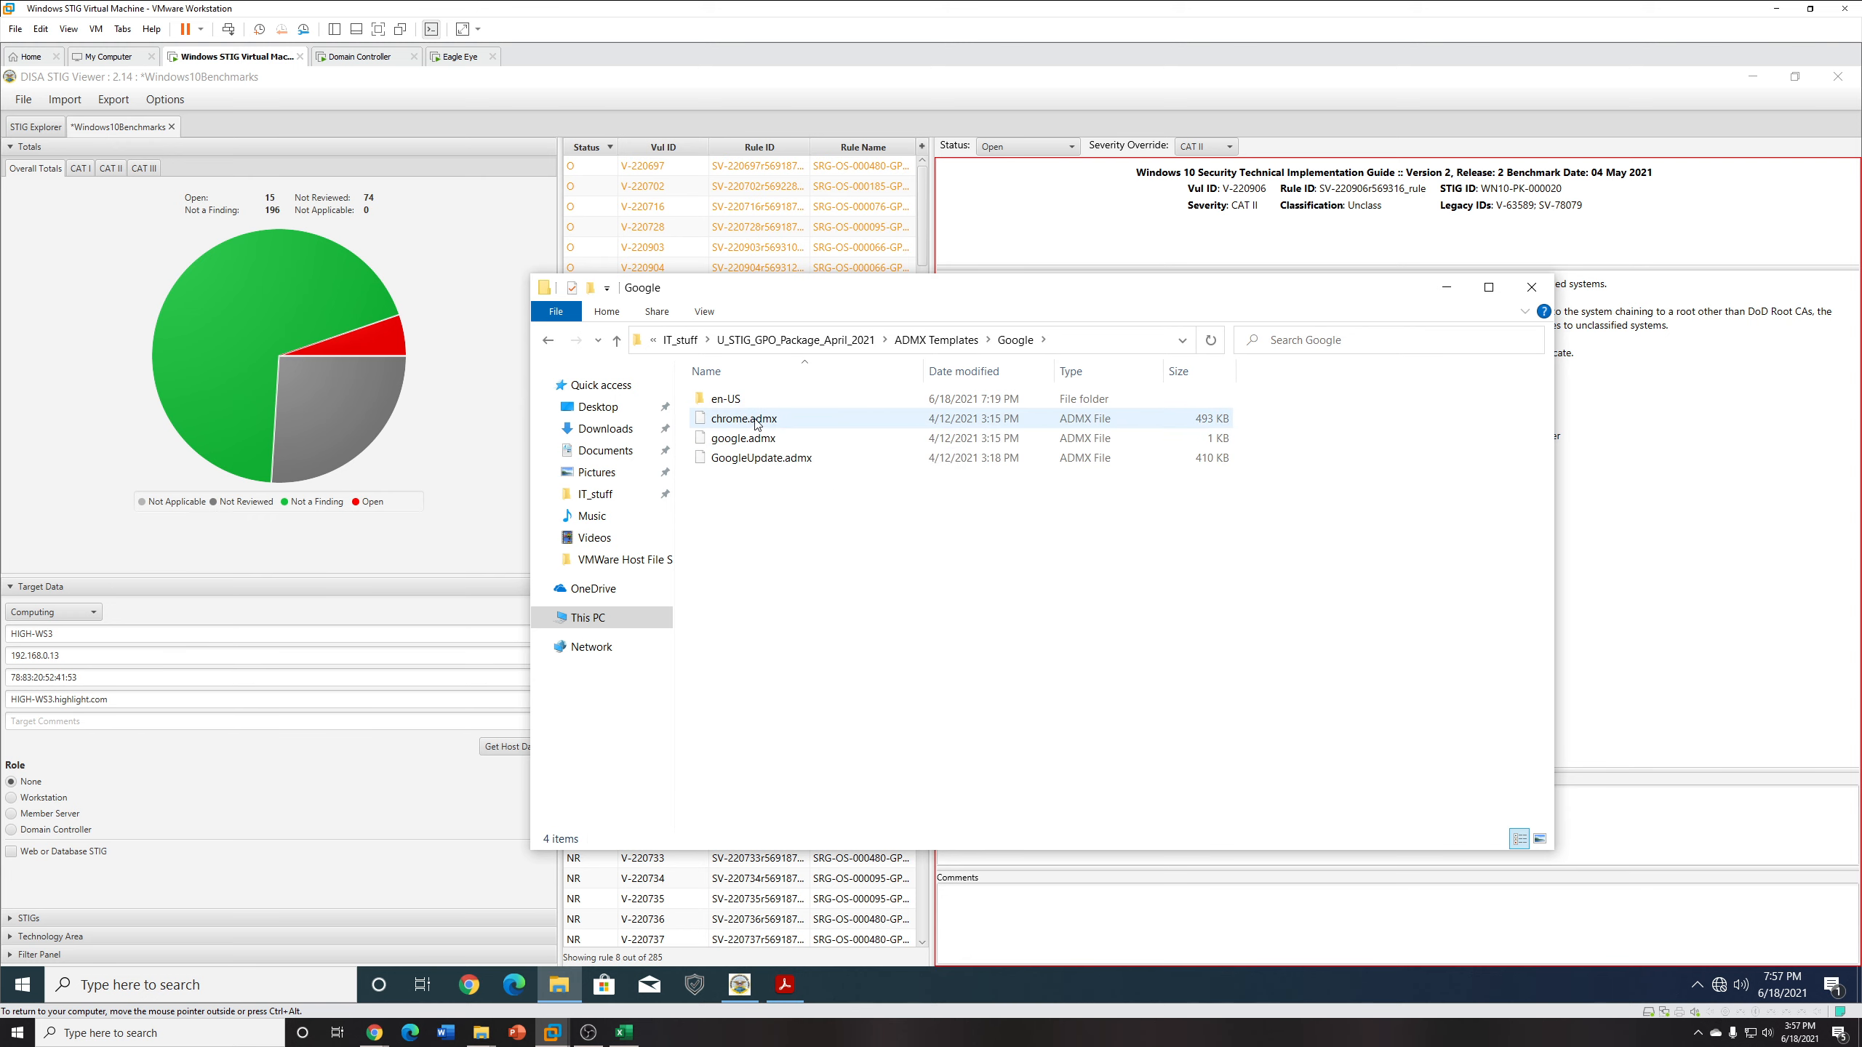
Open C:\Windows\PolicyDefinitions in a second File Explorer window and arrange it beside the Google templates window.
{"action": "right_click", "coordinate": [642, 618]}
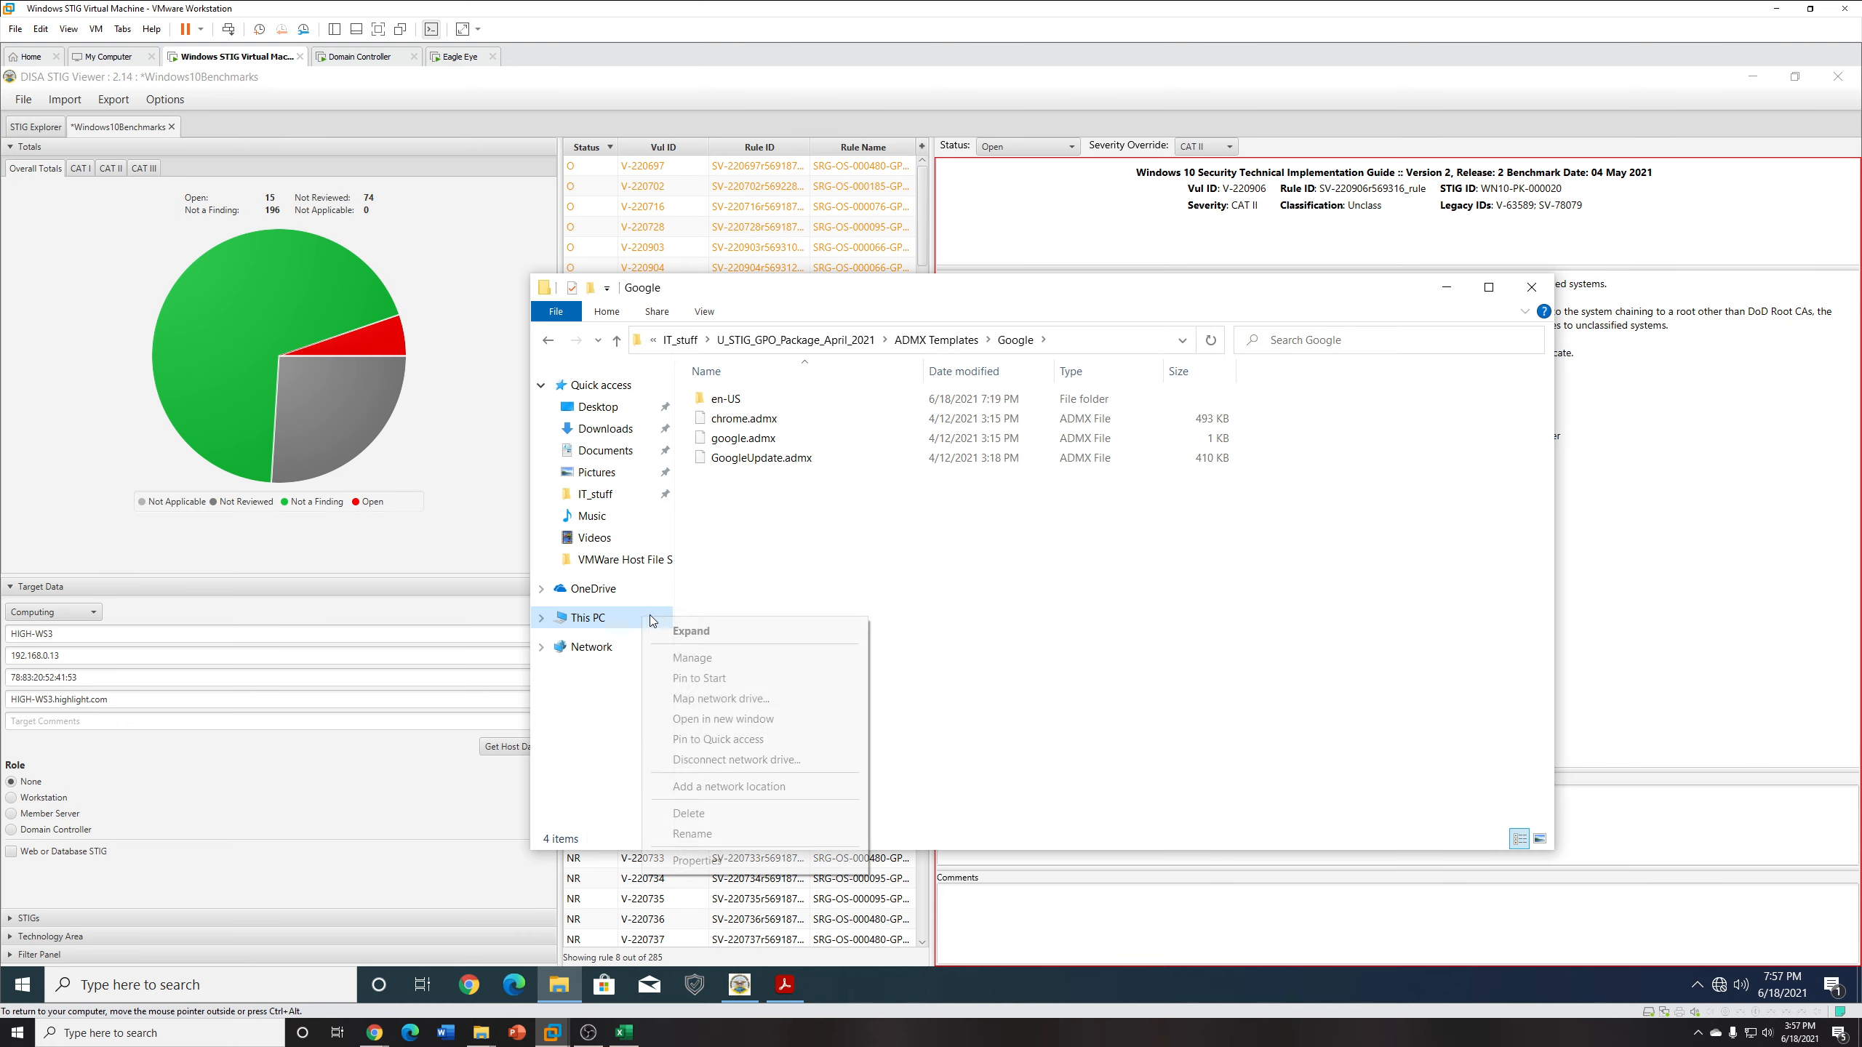
{"action": "left_click", "coordinate": [723, 719]}
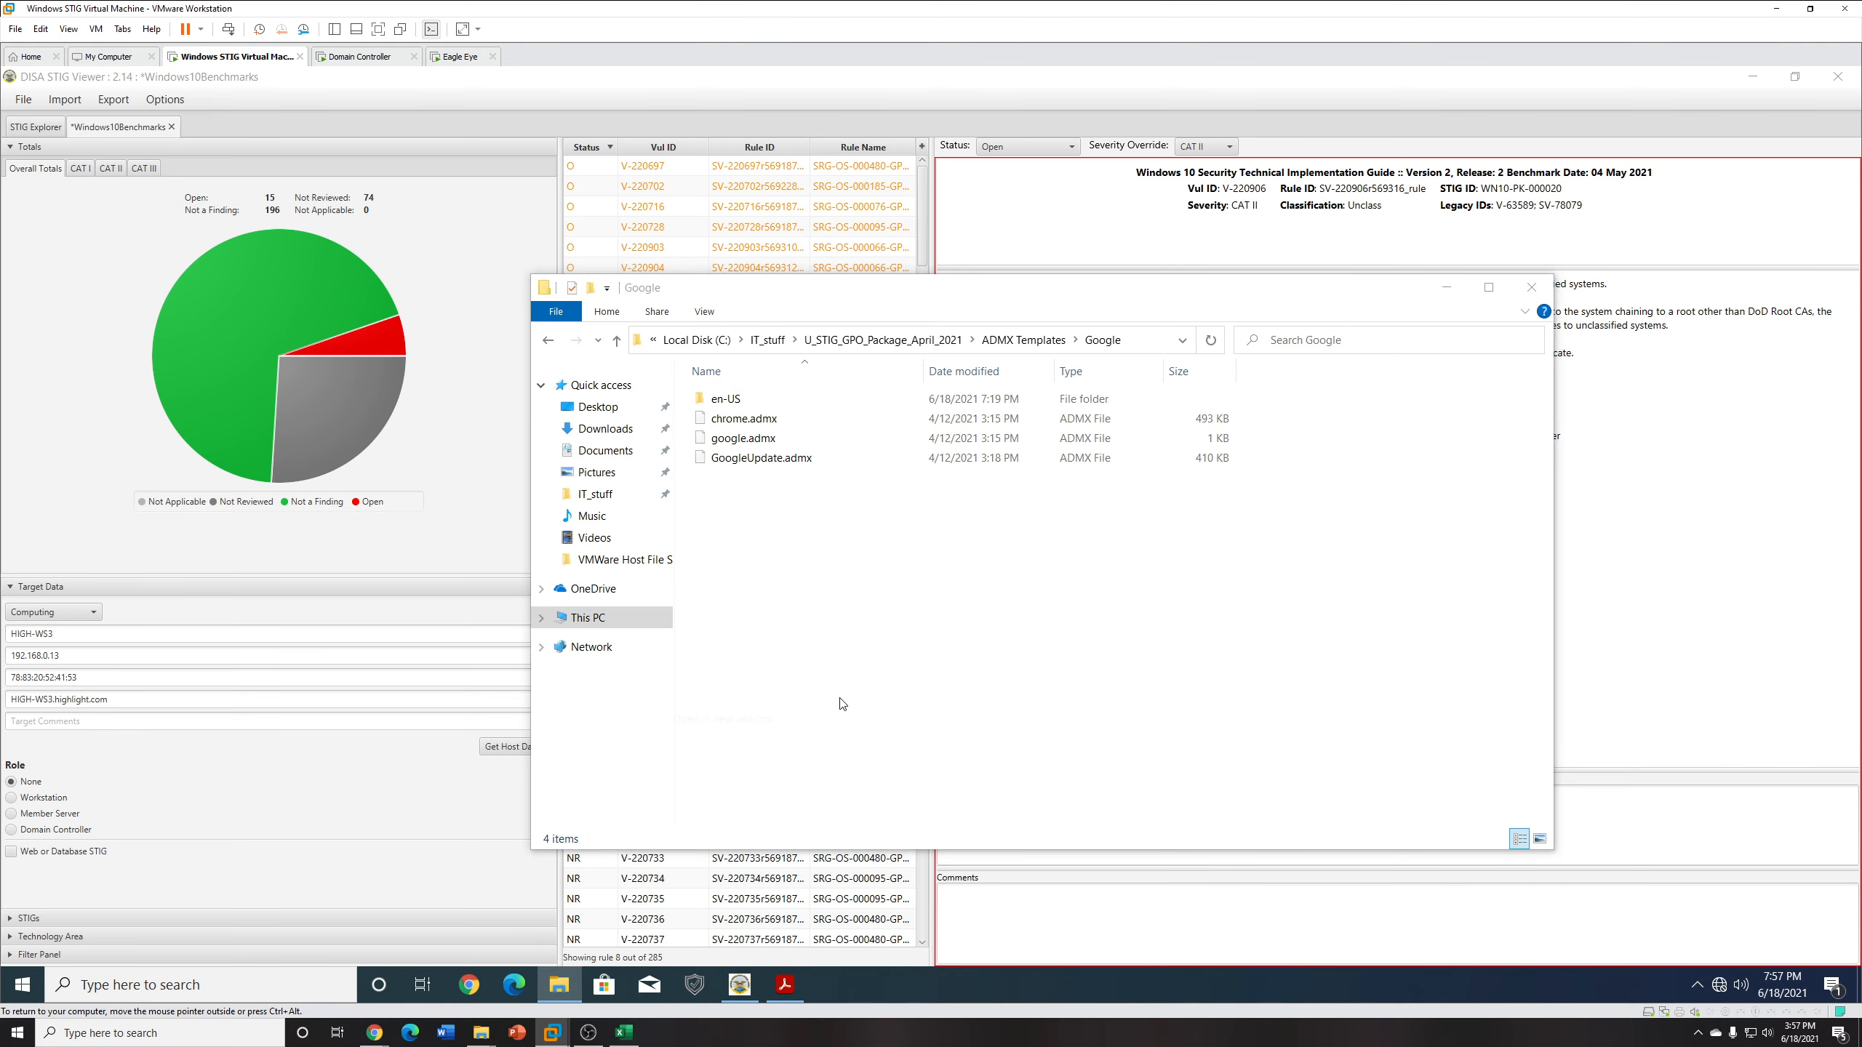
{"action": "left_click_drag", "start_coordinate": [879, 271], "coordinate": [663, 266]}
{"action": "double_click", "coordinate": [601, 566]}
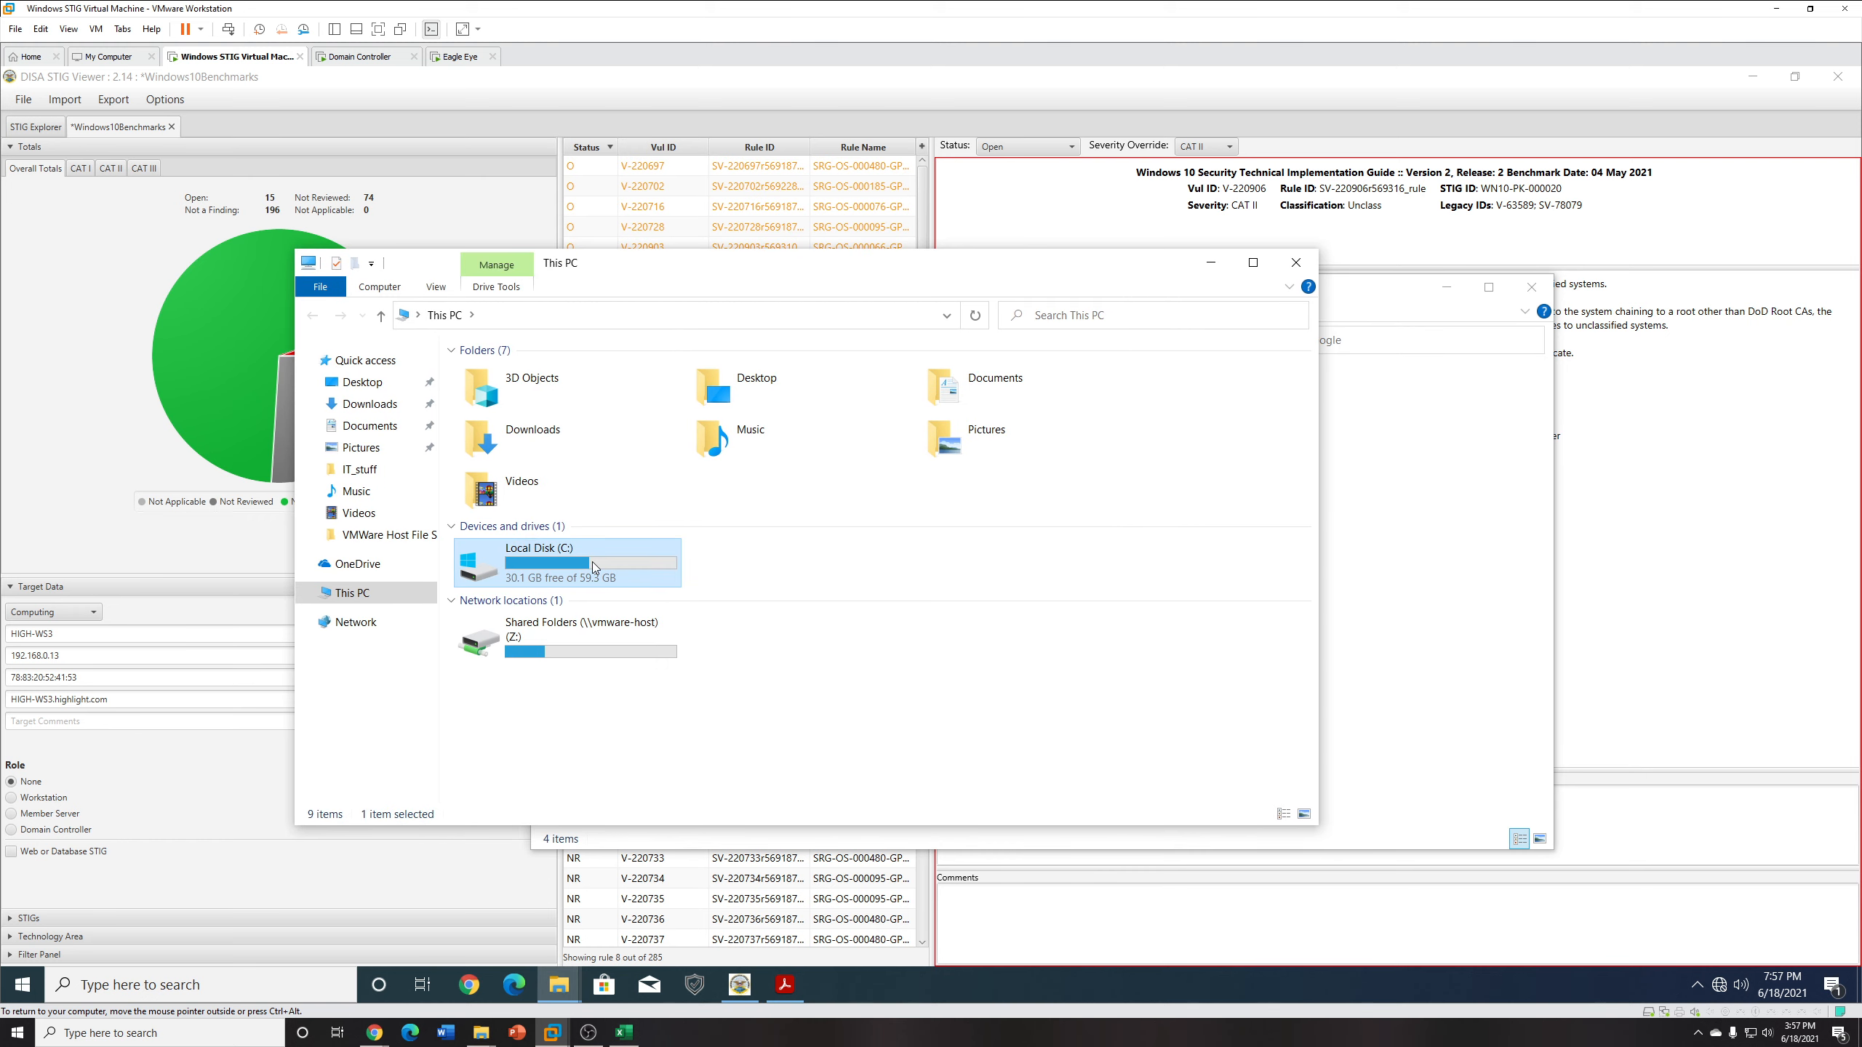
{"action": "double_click", "coordinate": [534, 473]}
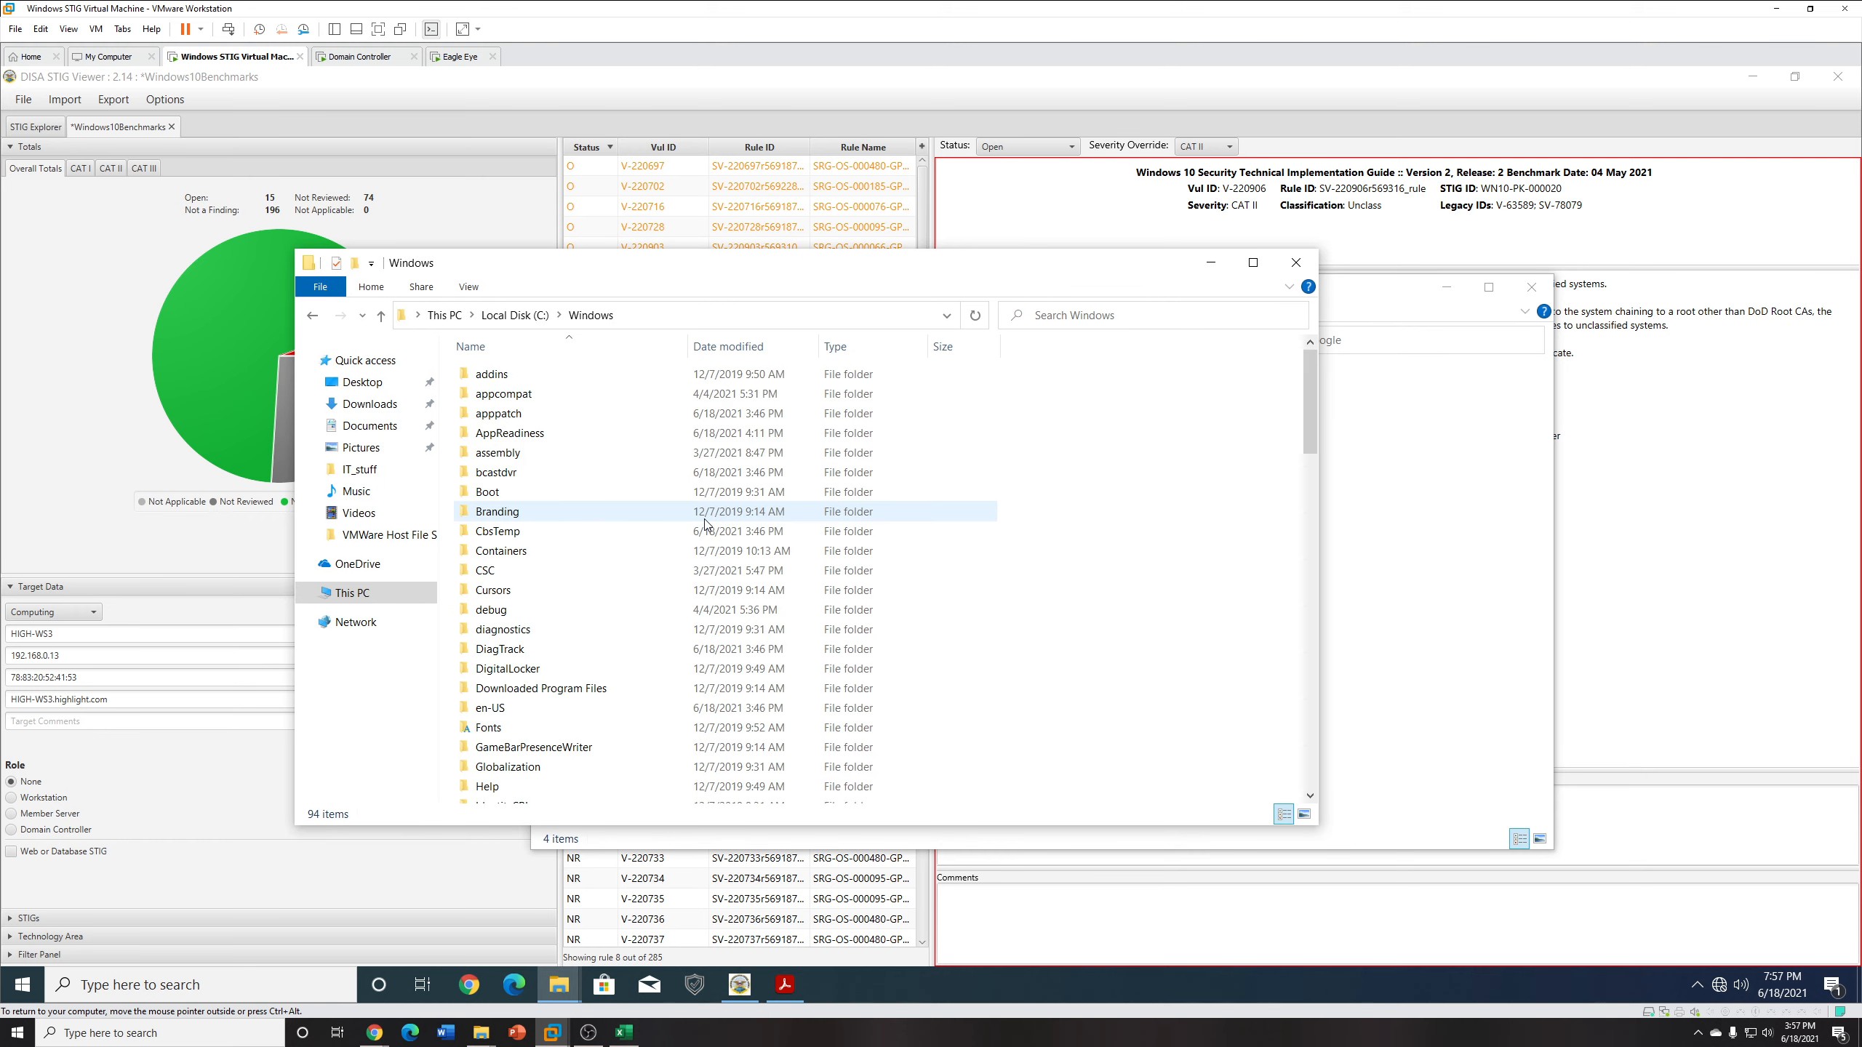
{"action": "scroll", "coordinate": [717, 528], "scroll_direction": "down", "scroll_amount": 2}
{"action": "scroll", "coordinate": [717, 528], "scroll_direction": "down", "scroll_amount": 7}
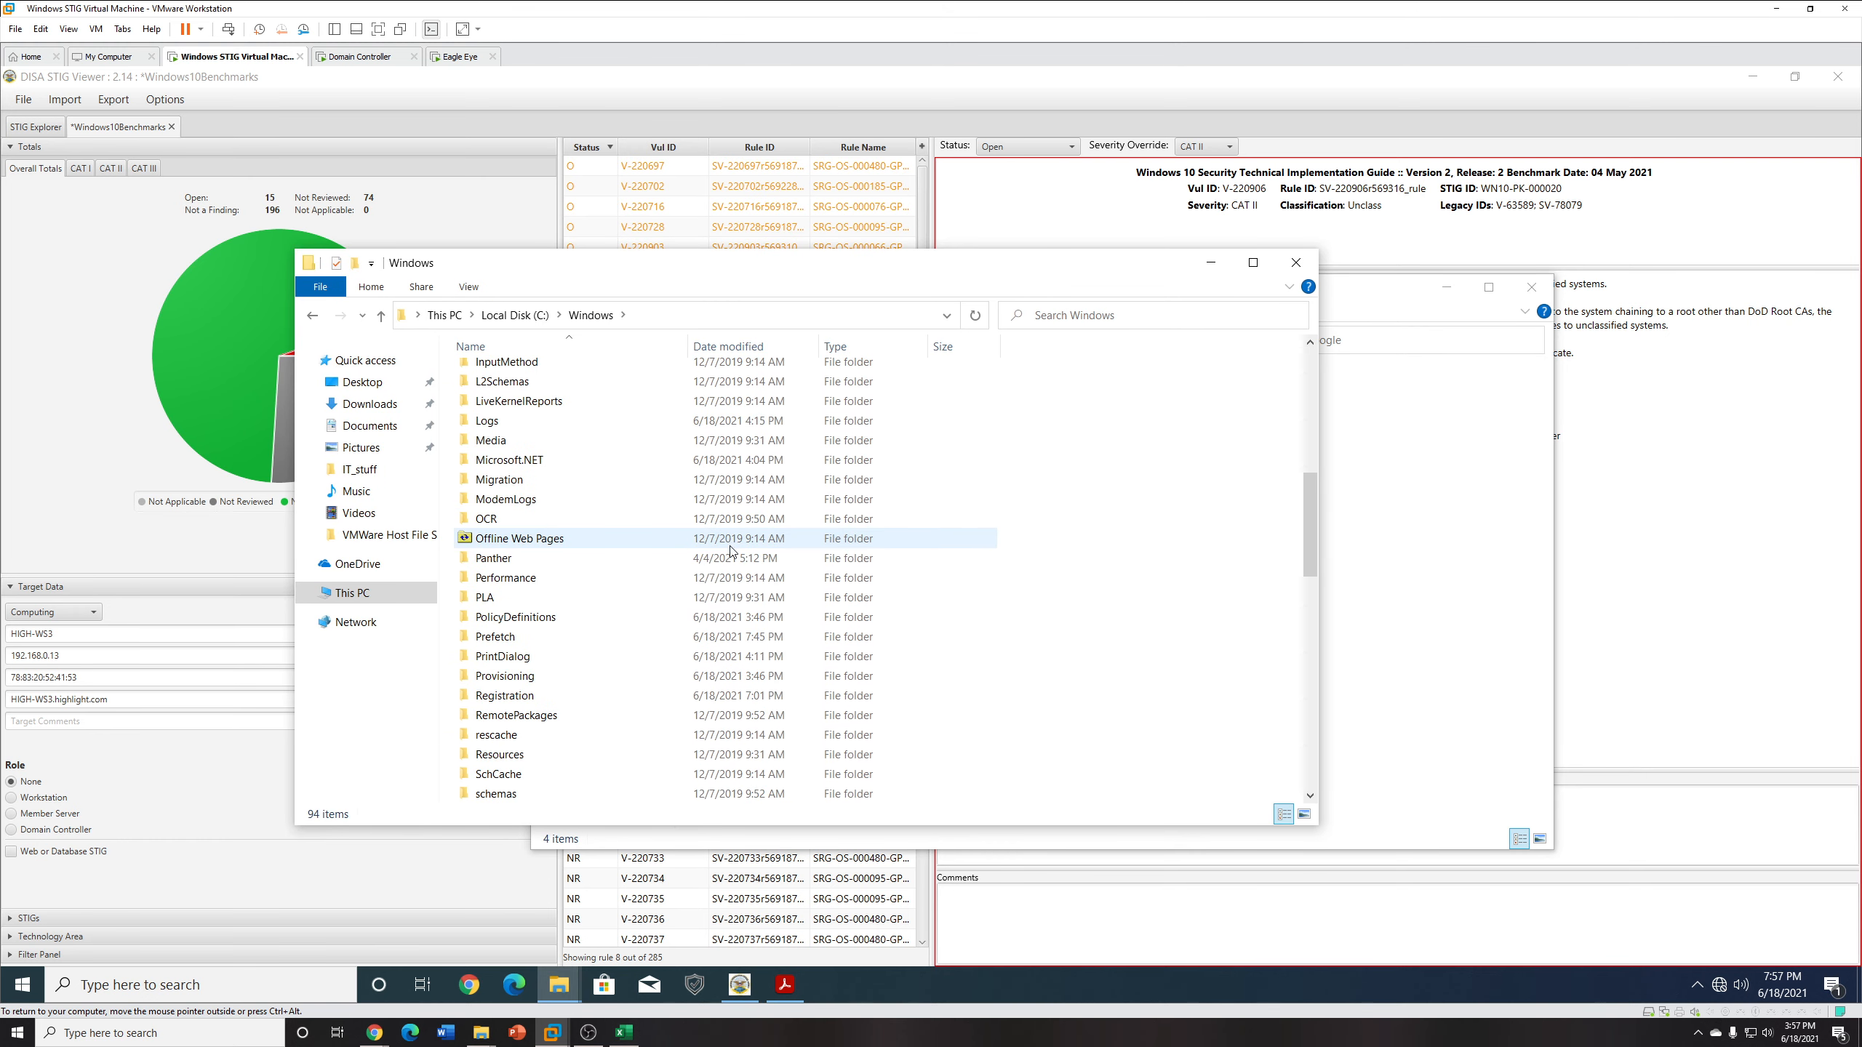
{"action": "double_click", "coordinate": [516, 616]}
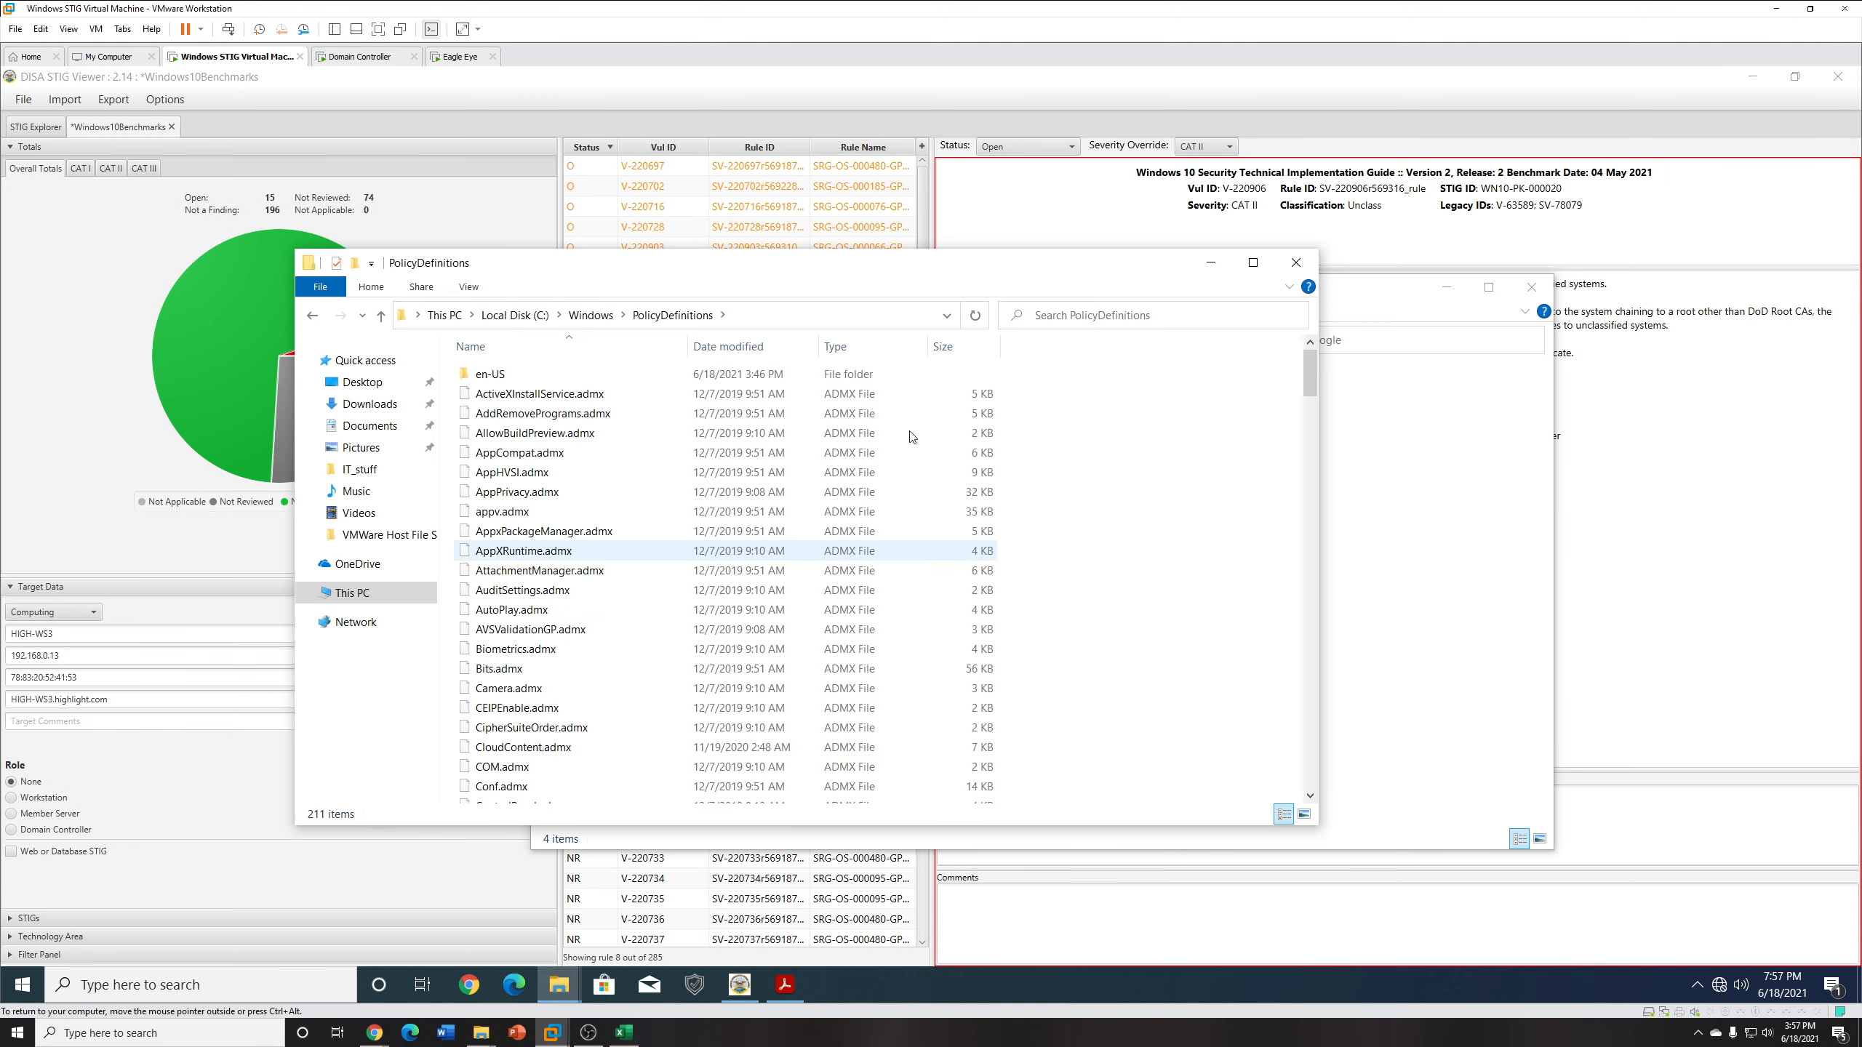
{"action": "left_click_drag", "start_coordinate": [912, 271], "coordinate": [754, 269]}
{"action": "left_click_drag", "start_coordinate": [1315, 295], "coordinate": [1506, 292]}
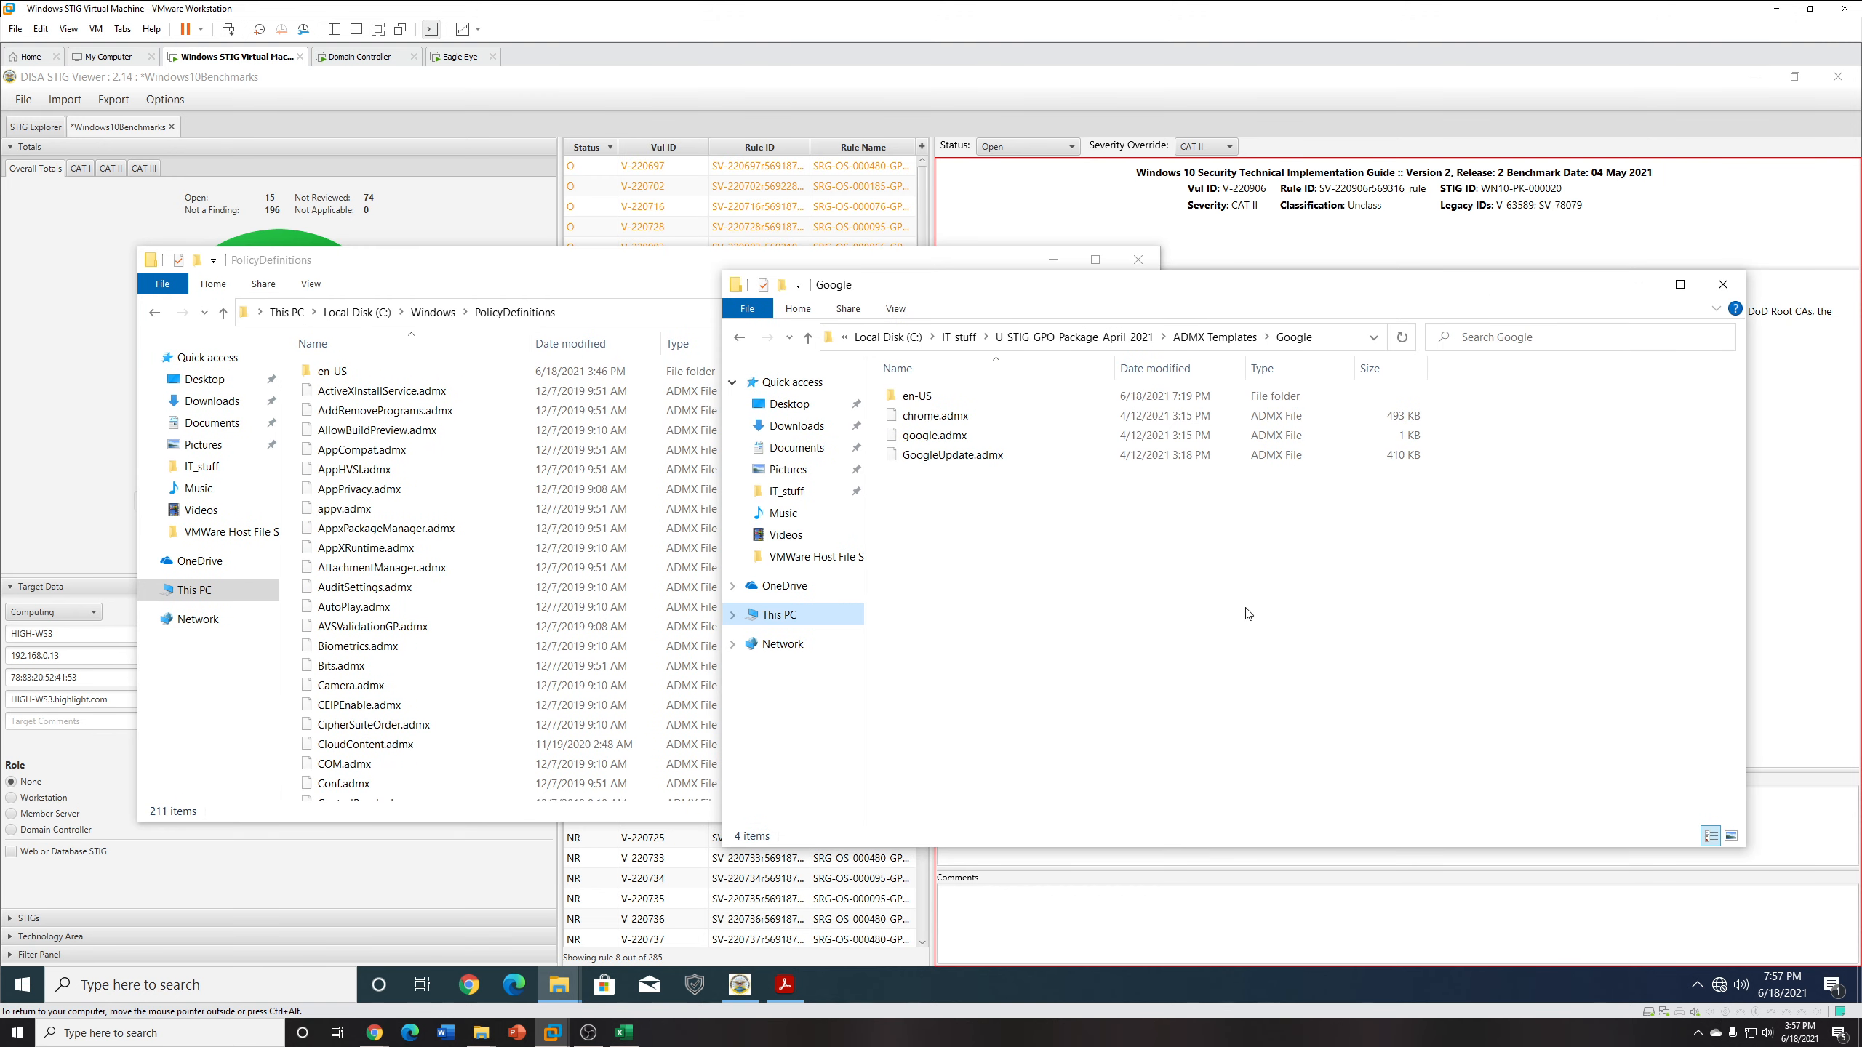
Copy chrome.admx, google.admx and GoogleUpdate.admx into the PolicyDefinitions folder, granting administrator permission.
{"action": "left_click_drag", "start_coordinate": [1133, 551], "coordinate": [951, 432]}
{"action": "right_click", "coordinate": [950, 433]}
{"action": "left_click", "coordinate": [1013, 536]}
{"action": "left_click", "coordinate": [636, 274]}
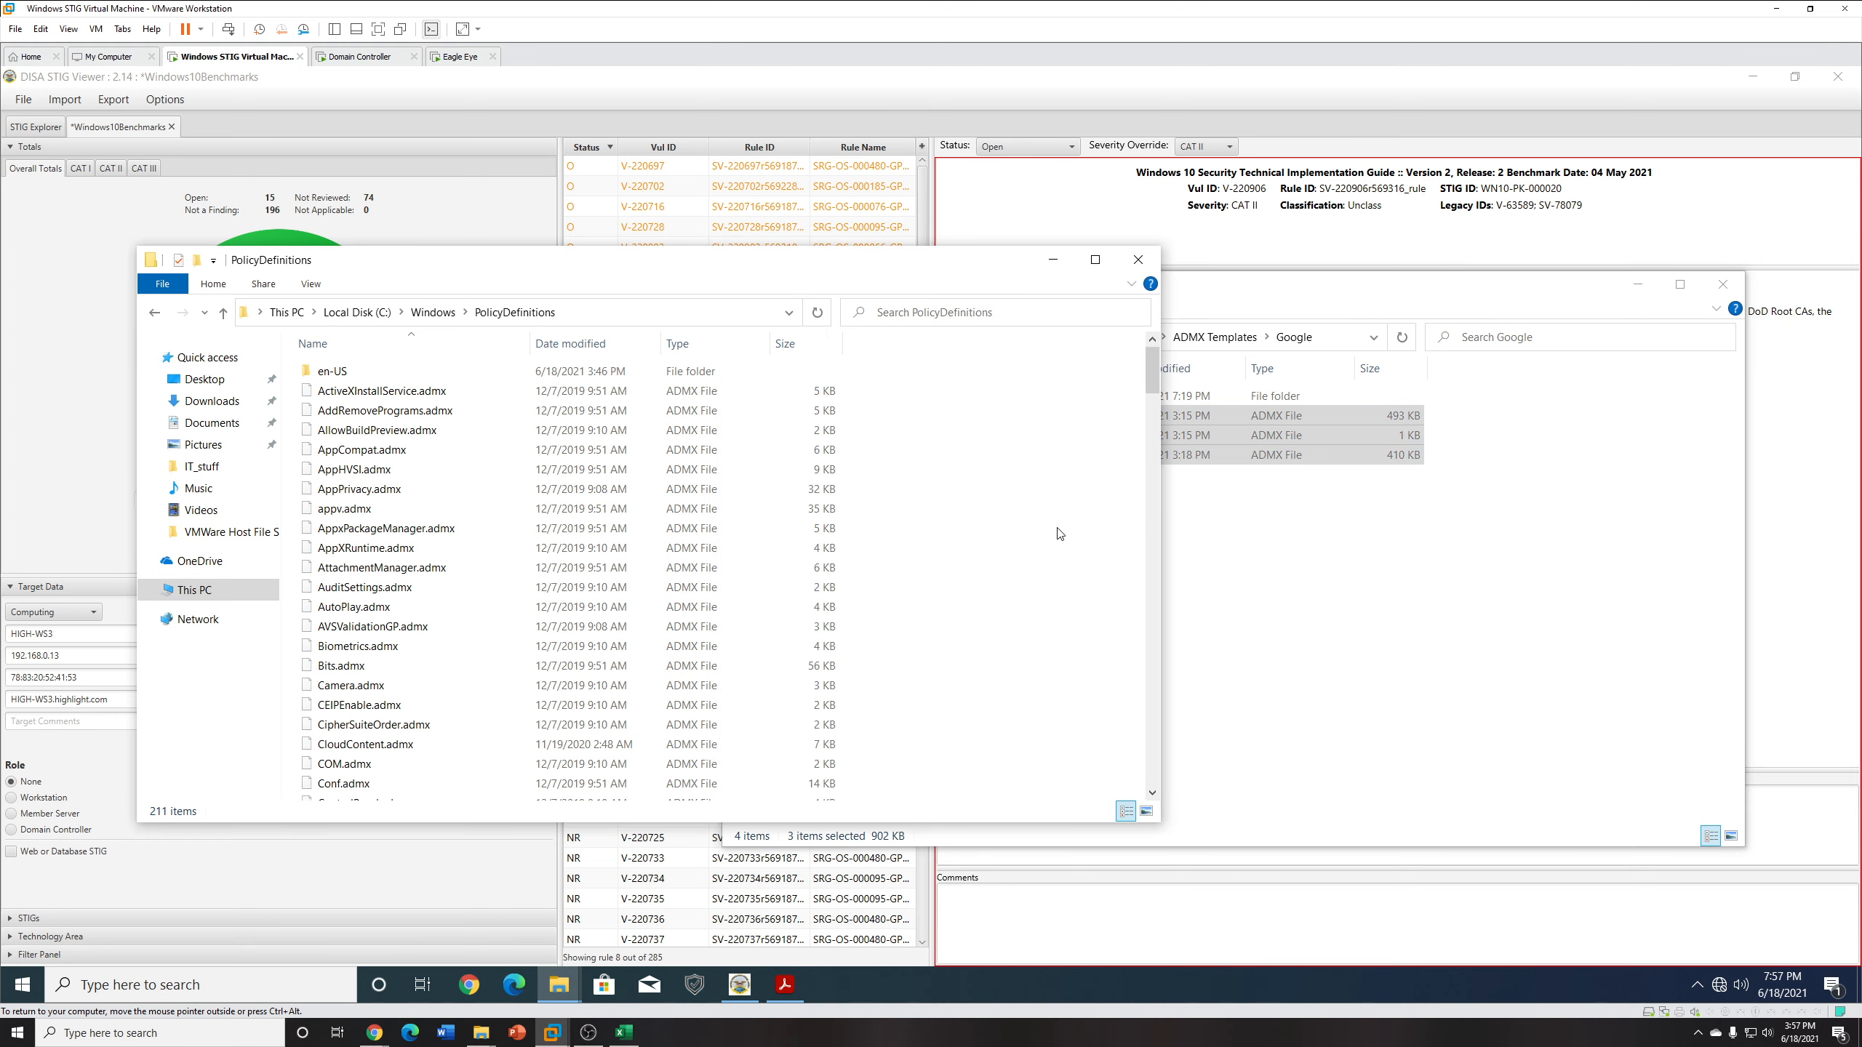
{"action": "scroll", "coordinate": [1024, 536], "scroll_direction": "down", "scroll_amount": 3}
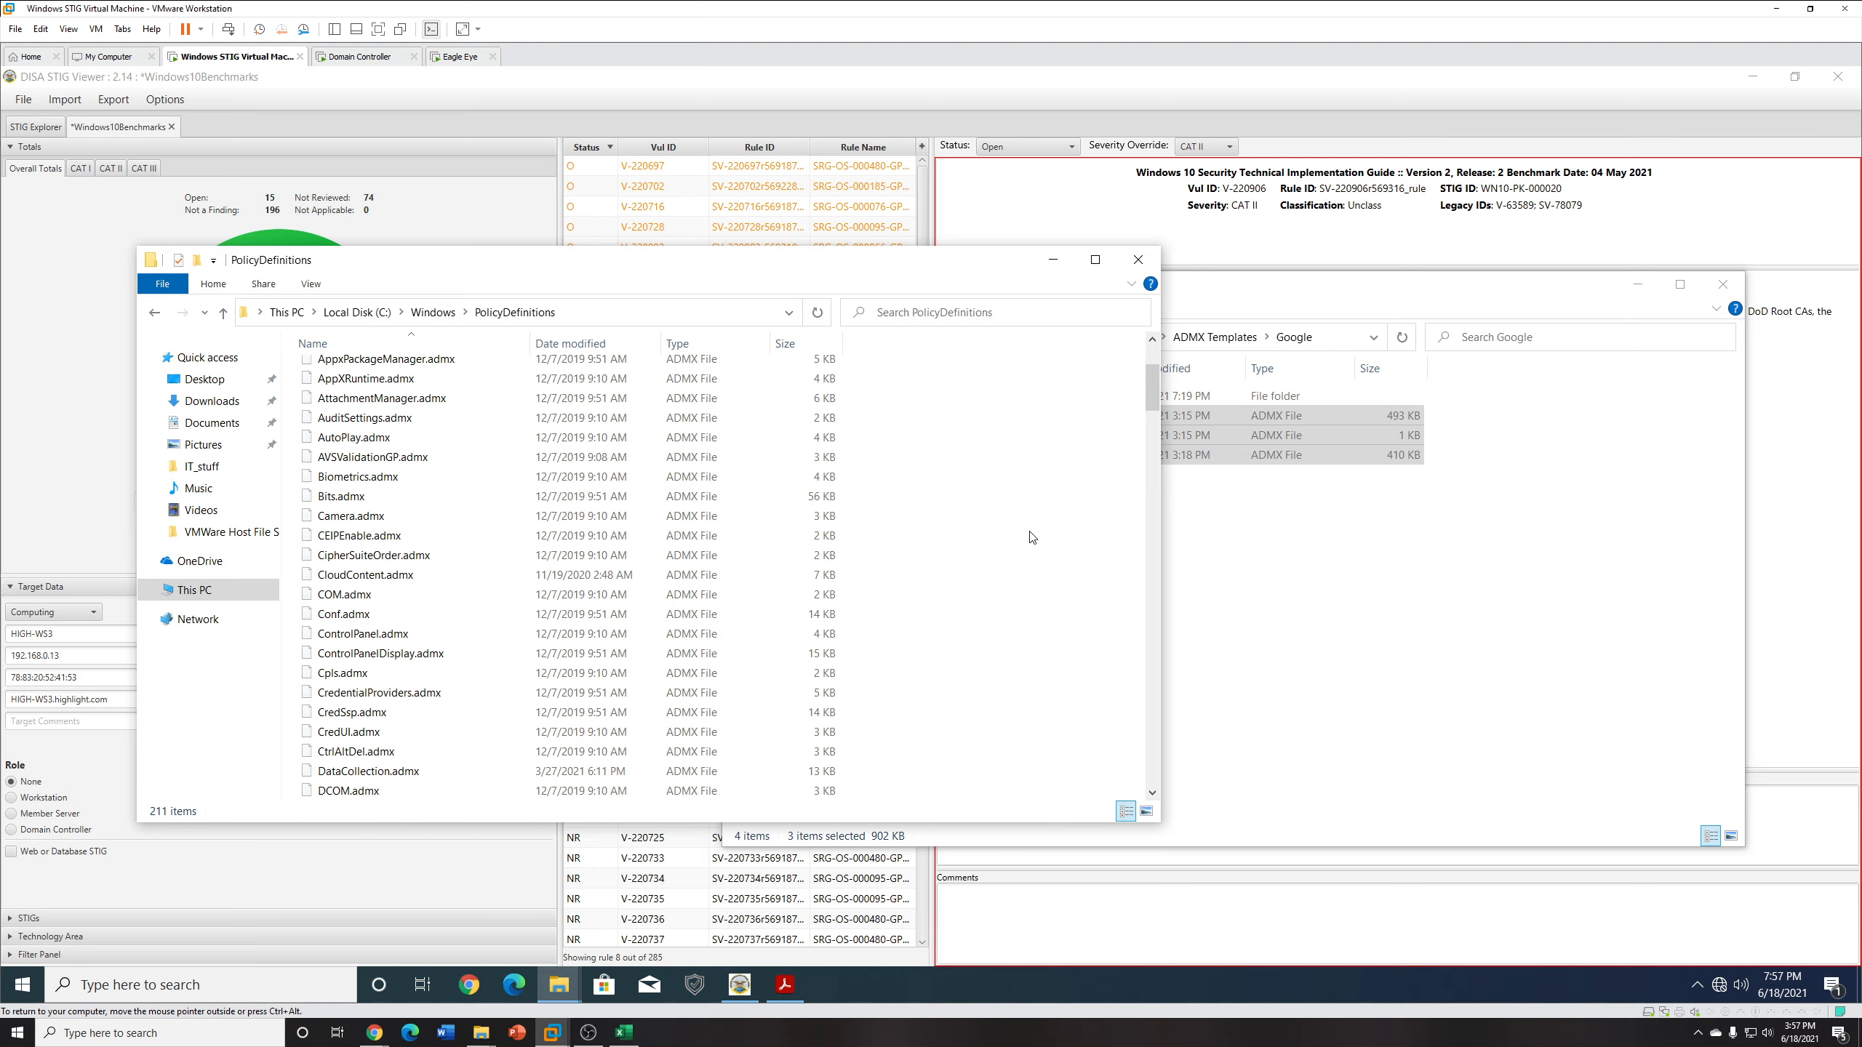
{"action": "key", "text": "ctrl+v"}
{"action": "left_click", "coordinate": [883, 458]}
{"action": "left_click", "coordinate": [888, 507]}
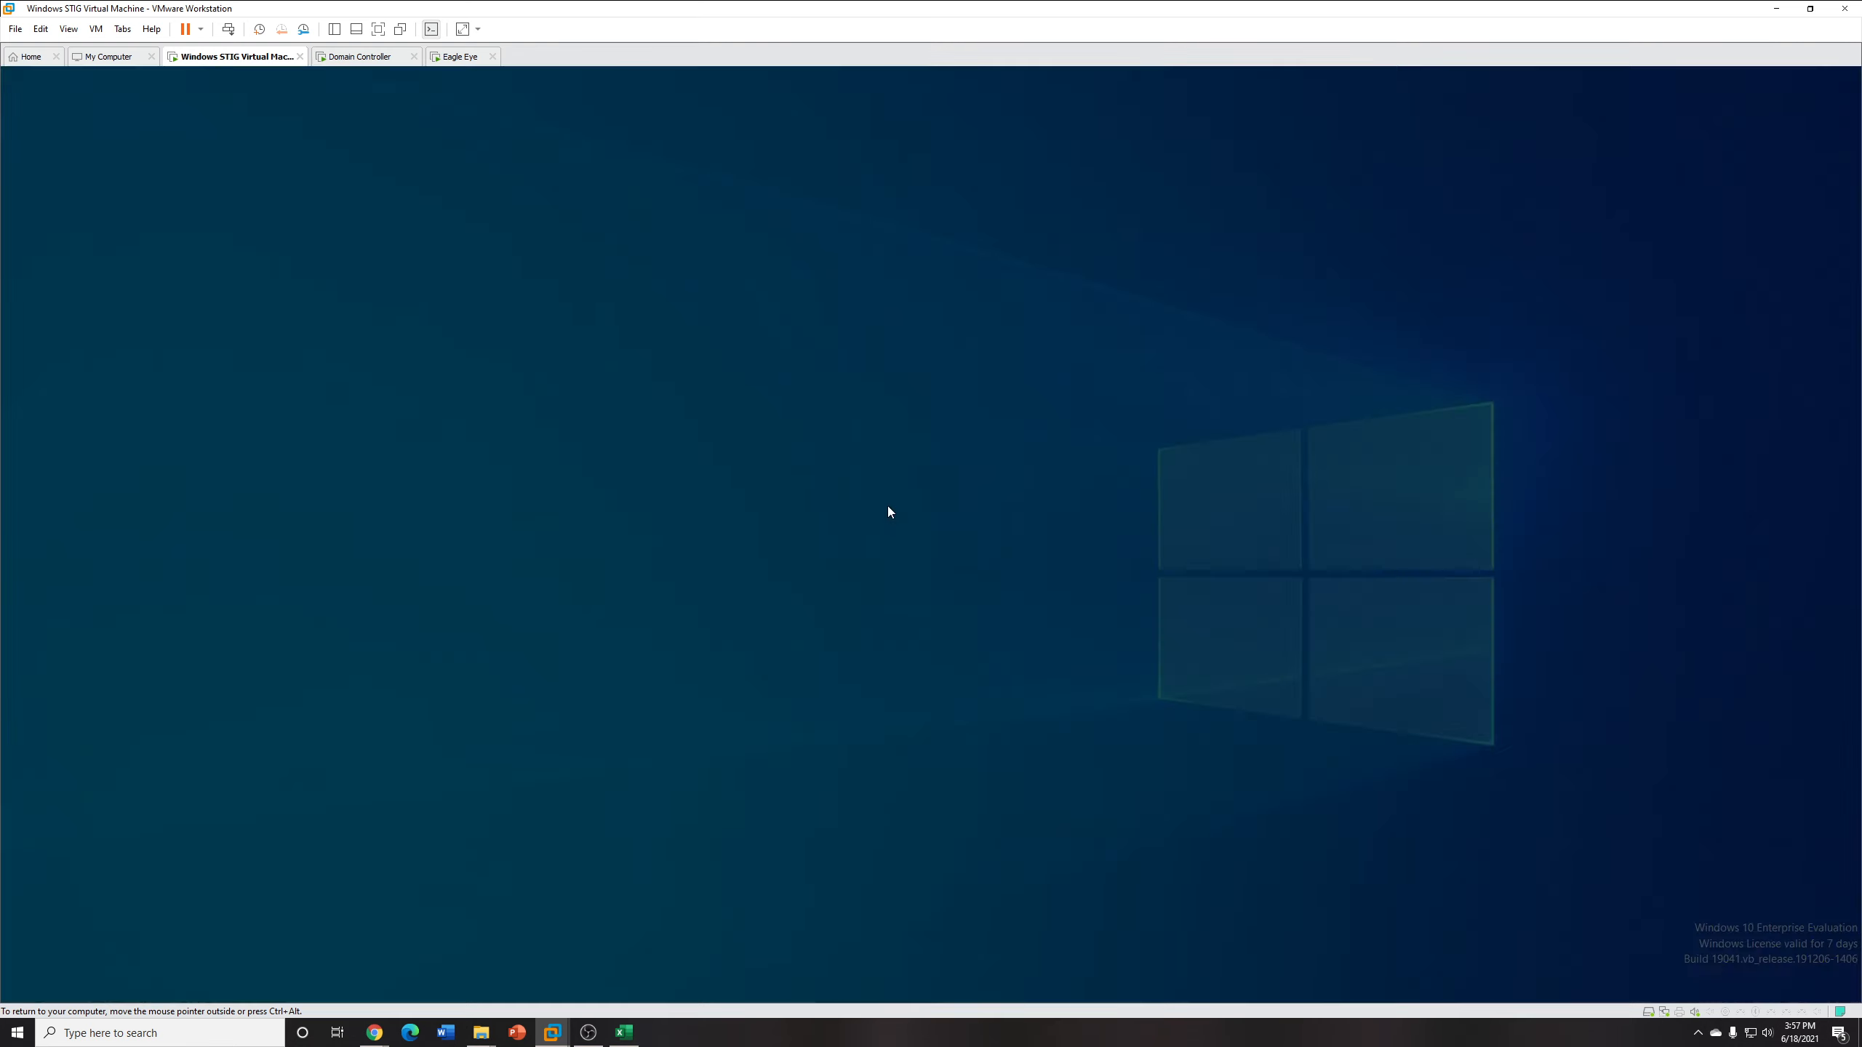
{"action": "left_click", "coordinate": [873, 644]}
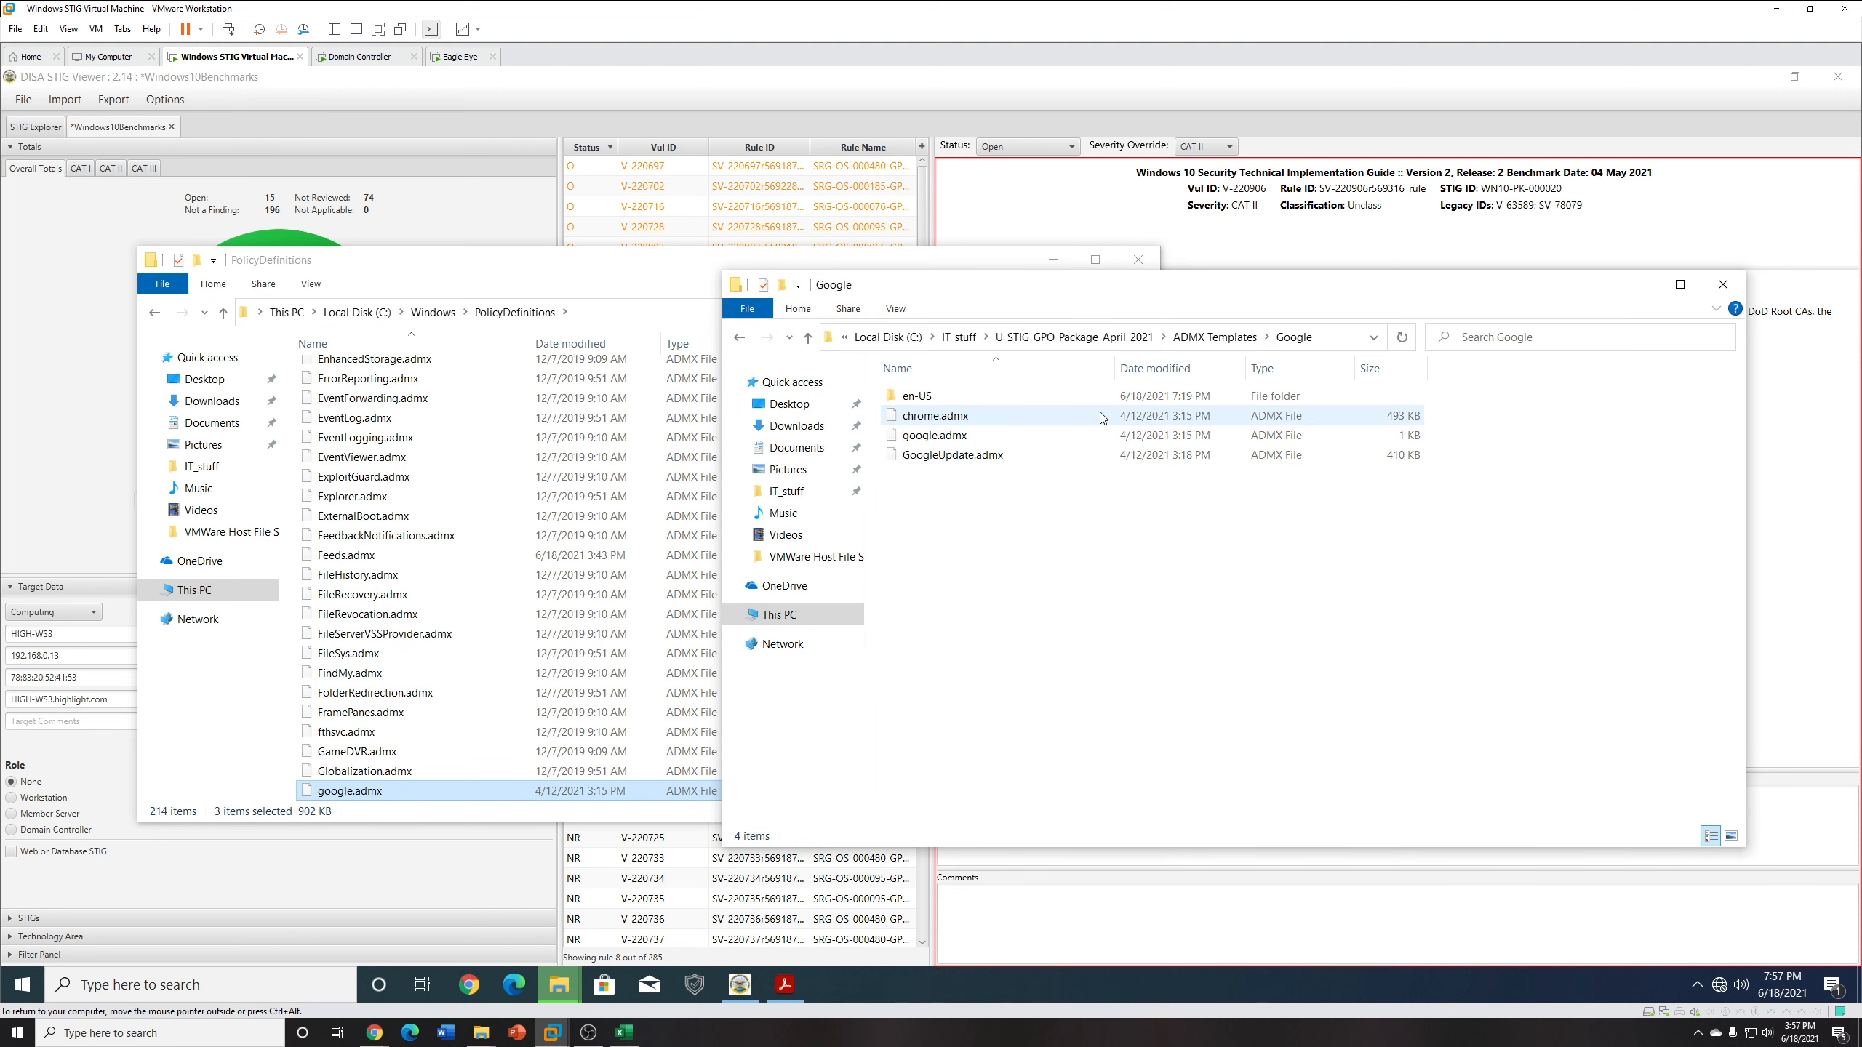
Copy the three ADML files from Google's en-US folder into PolicyDefinitions\en-US, granting administrator permission.
{"action": "double_click", "coordinate": [1099, 397]}
{"action": "left_click_drag", "start_coordinate": [1115, 526], "coordinate": [959, 417]}
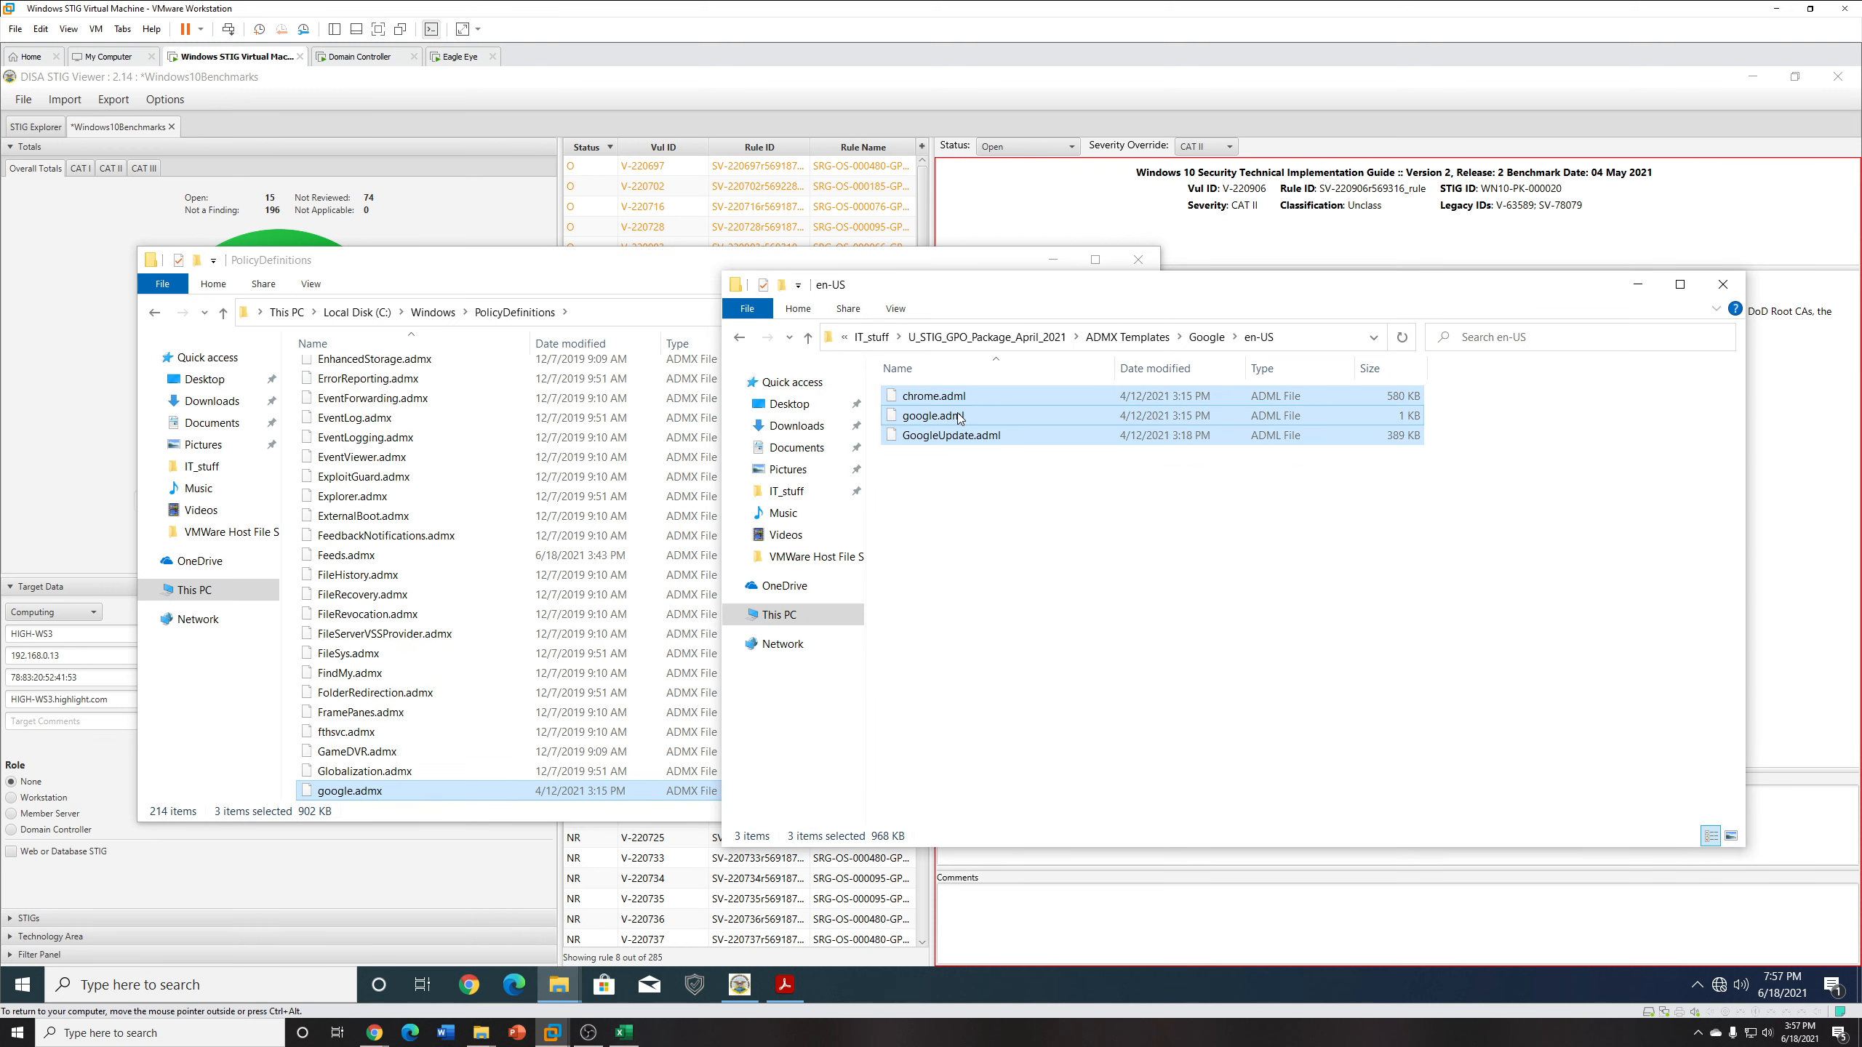
{"action": "right_click", "coordinate": [951, 421]}
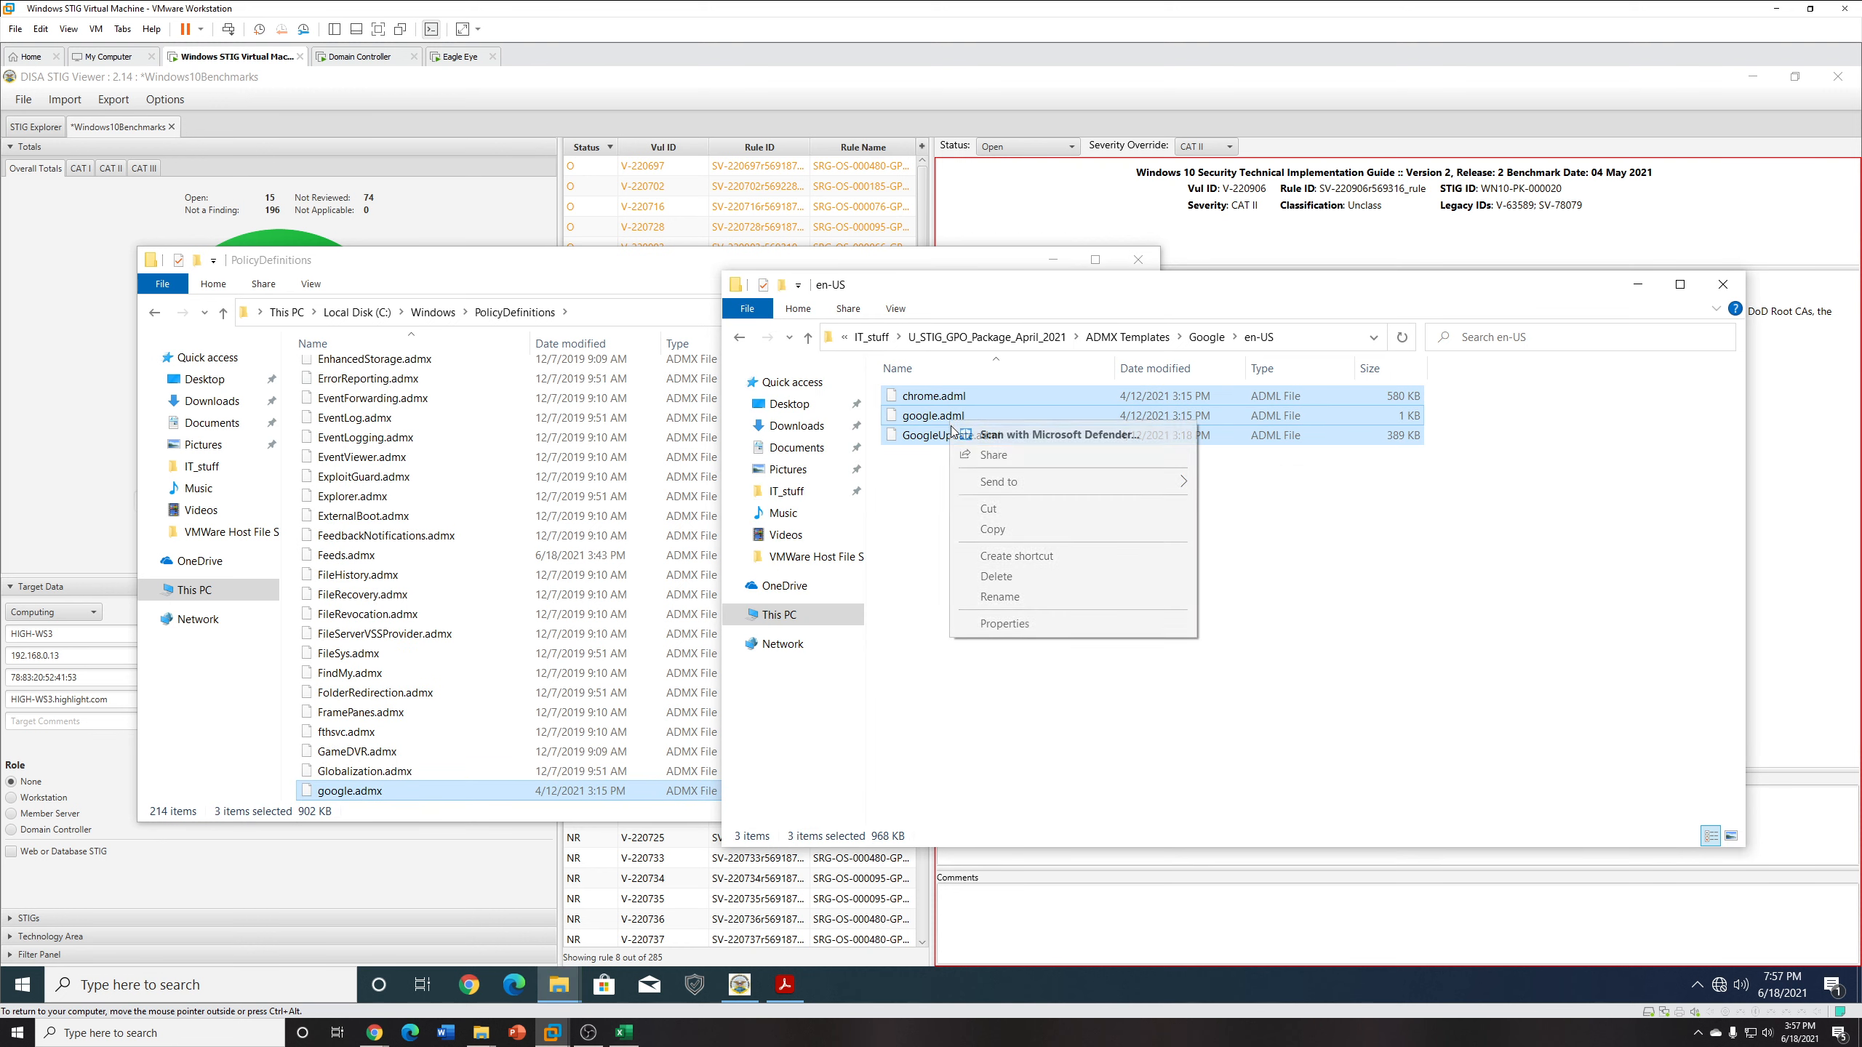
{"action": "left_click", "coordinate": [1004, 528]}
{"action": "left_click", "coordinate": [590, 284]}
{"action": "scroll", "coordinate": [581, 410], "scroll_direction": "up", "scroll_amount": 20}
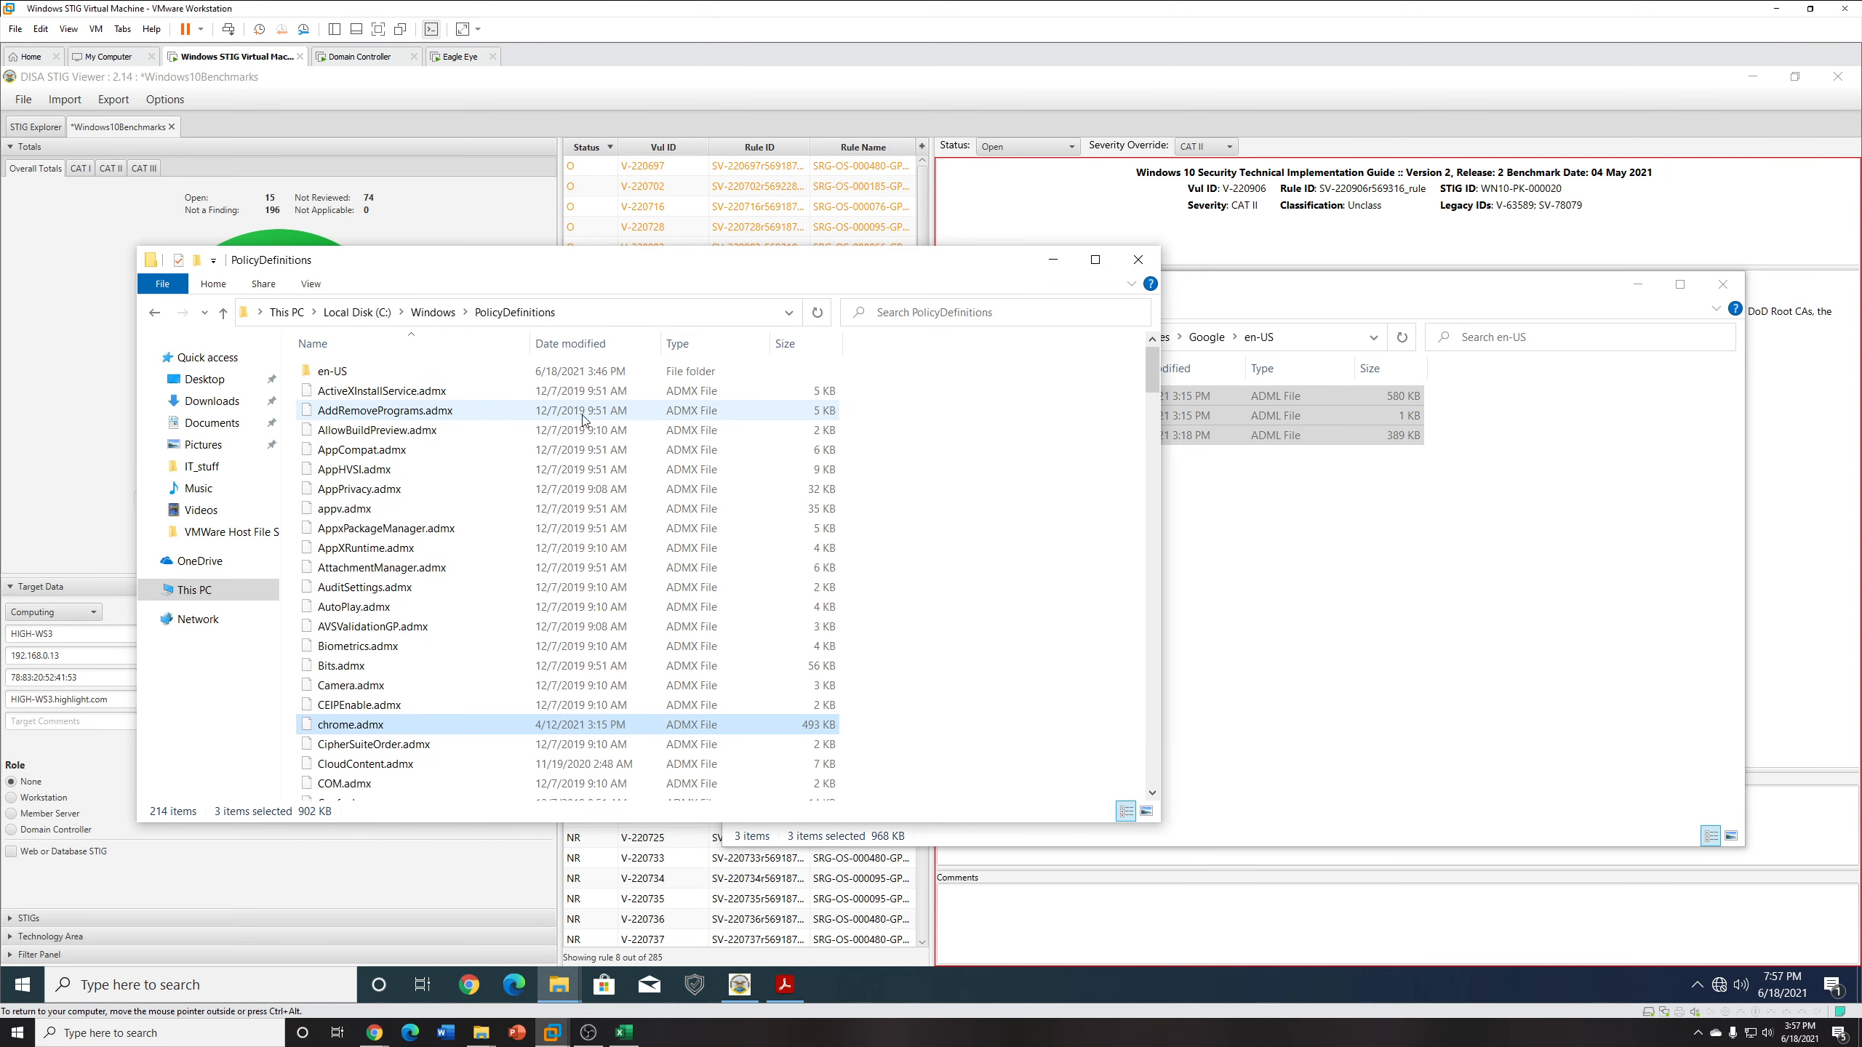
{"action": "left_click", "coordinate": [581, 378]}
{"action": "double_click", "coordinate": [581, 372]}
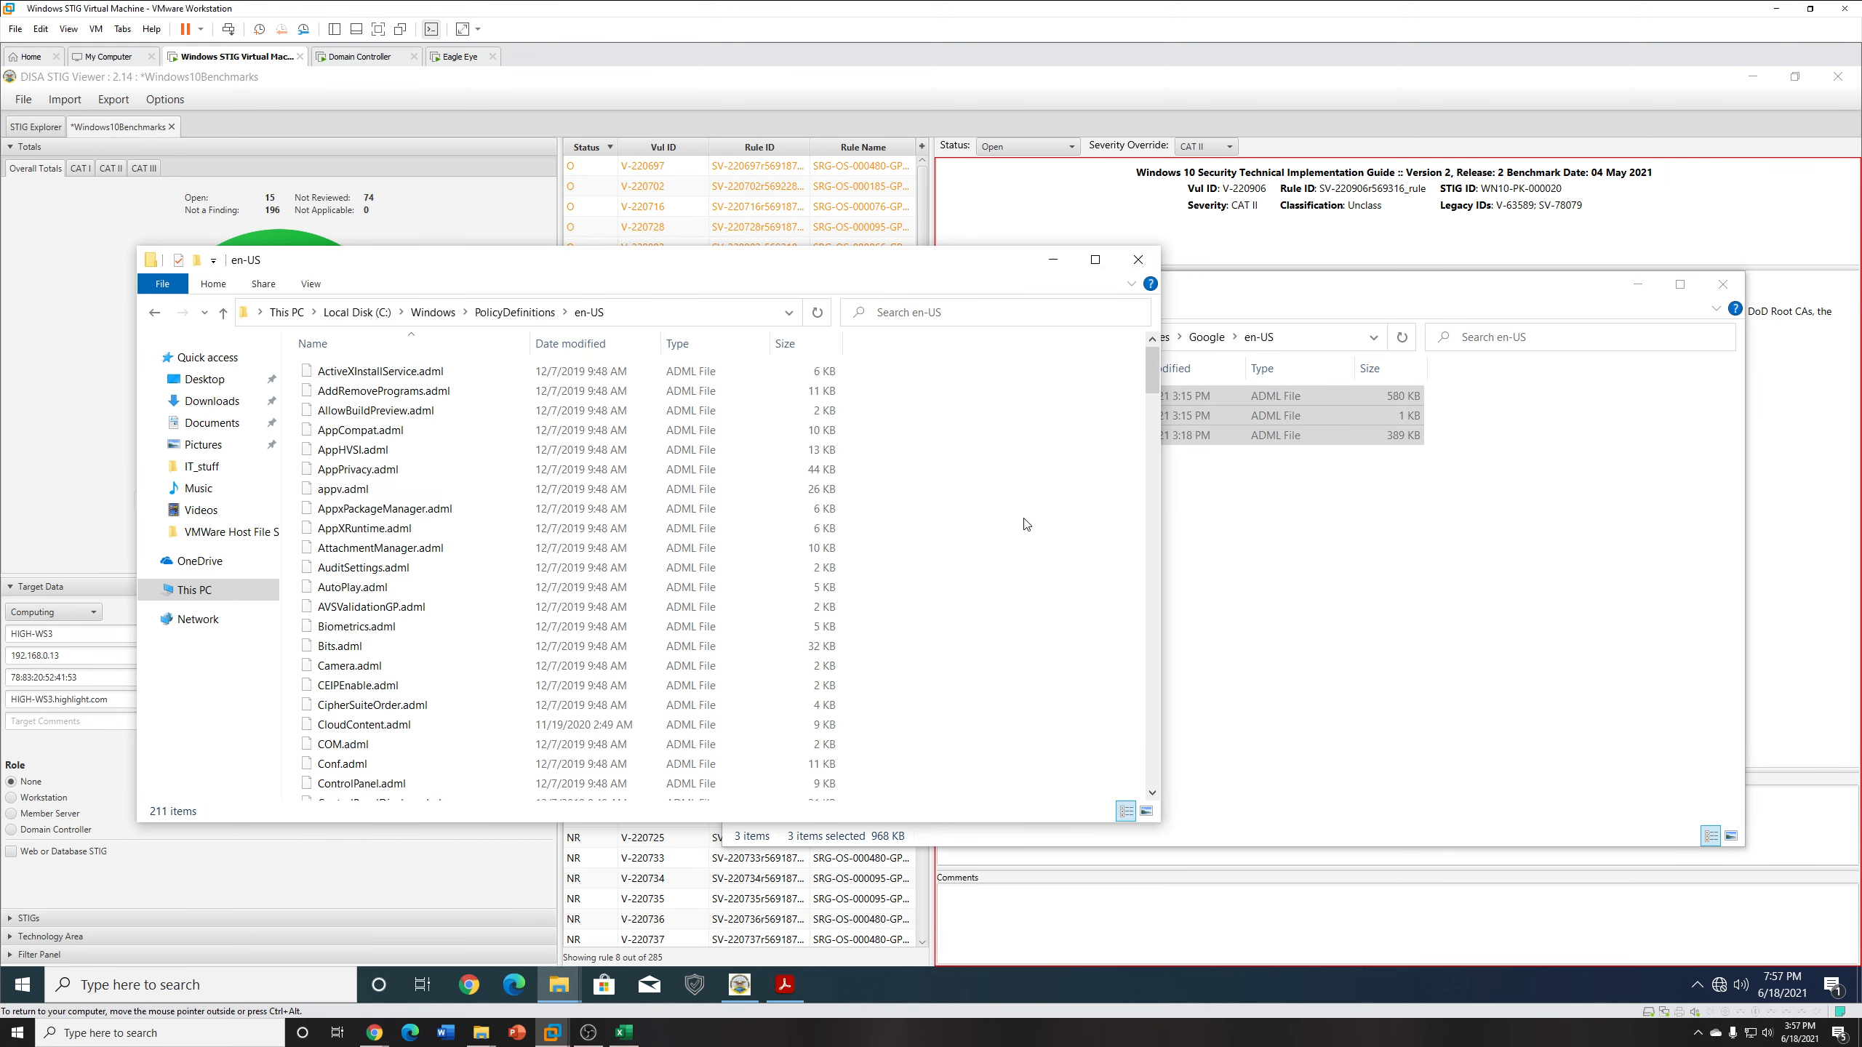
{"action": "key", "text": "ctrl+v"}
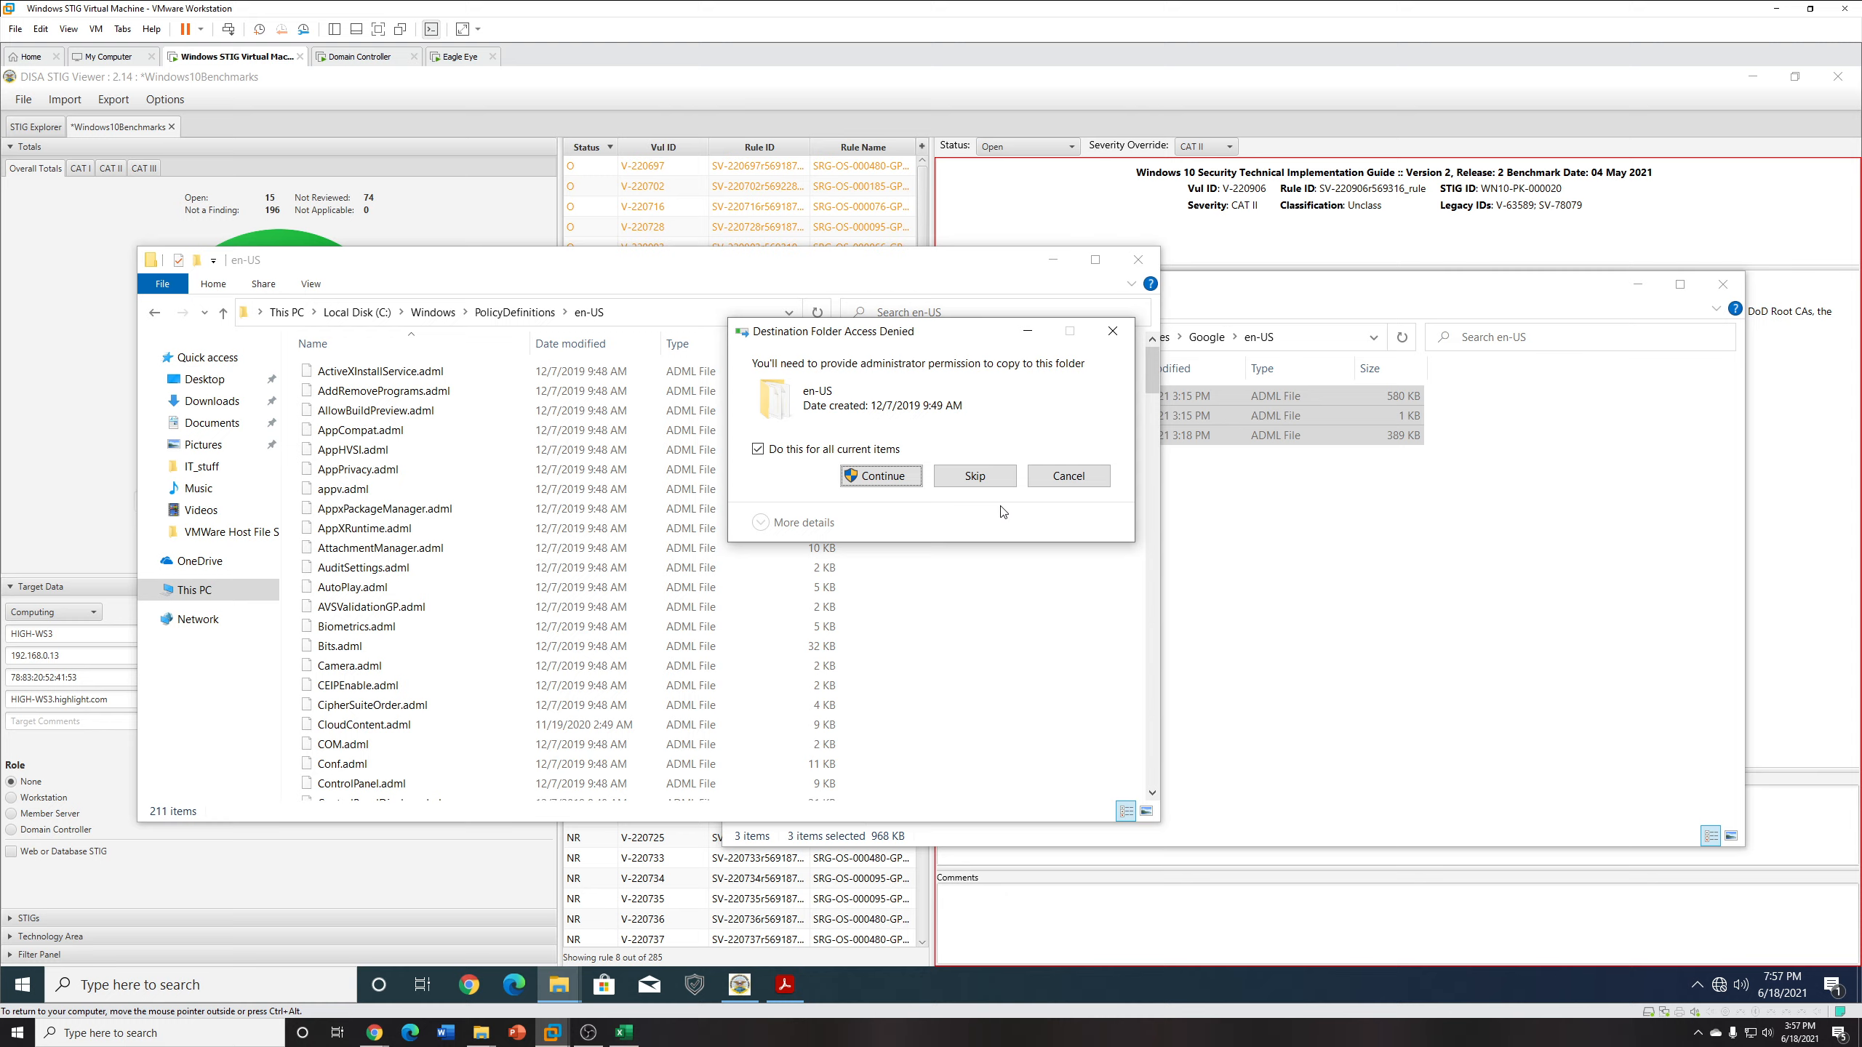
{"action": "left_click", "coordinate": [913, 476]}
{"action": "left_click", "coordinate": [927, 628]}
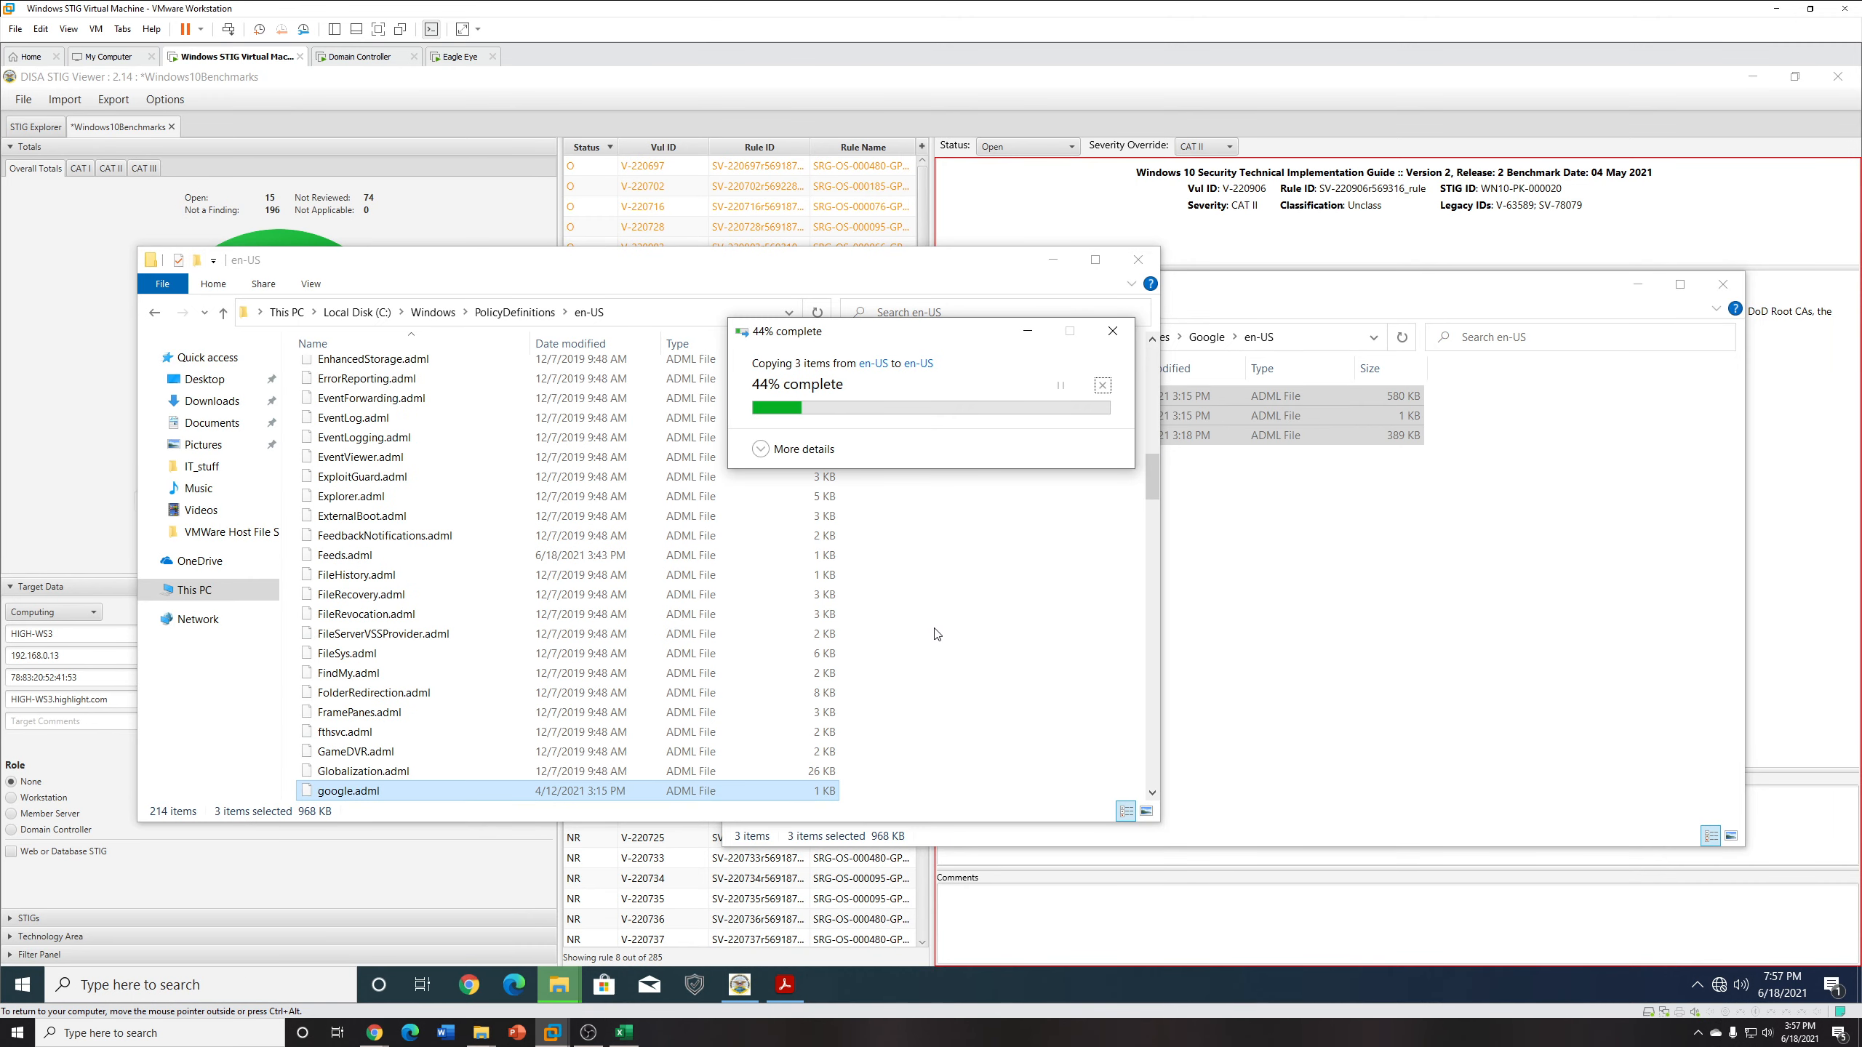
Return the destination window to PolicyDefinitions and open the Microsoft Edge folder under ADMX Templates in the source window.
{"action": "left_click", "coordinate": [157, 314]}
{"action": "left_click", "coordinate": [1224, 525]}
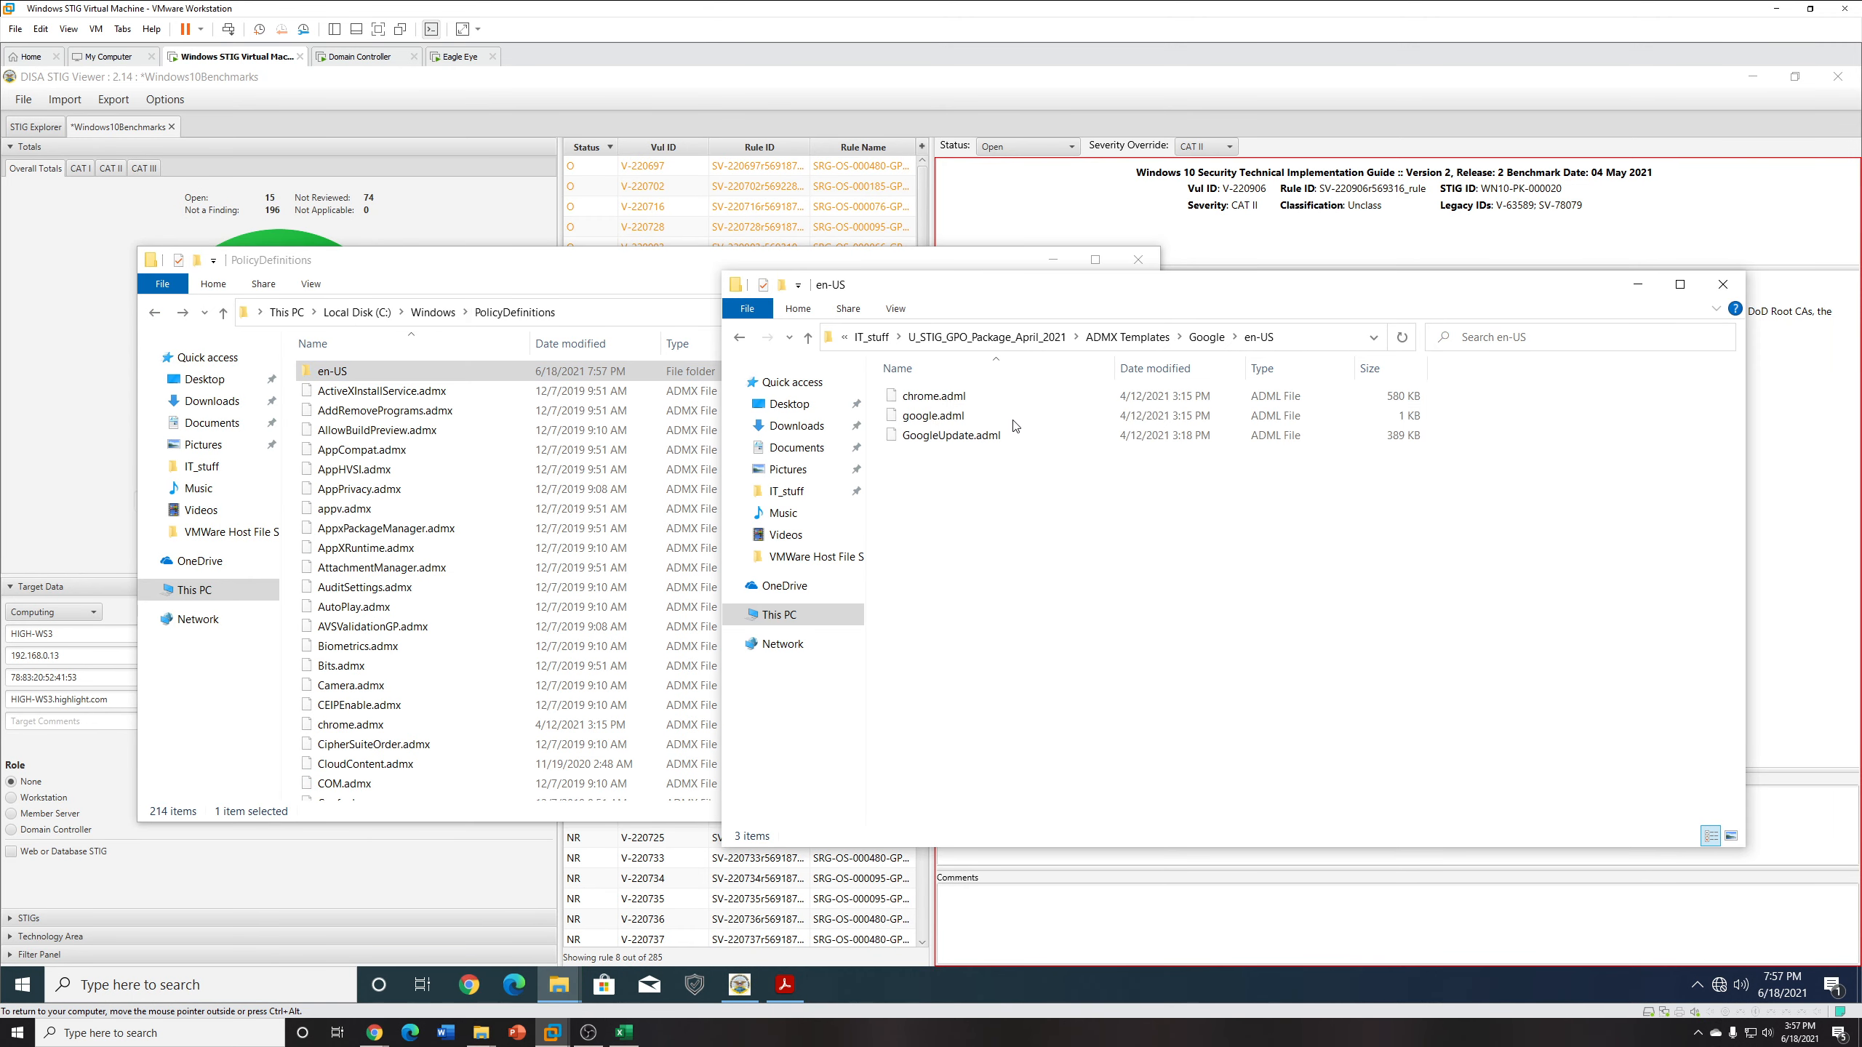
{"action": "left_click", "coordinate": [1064, 342]}
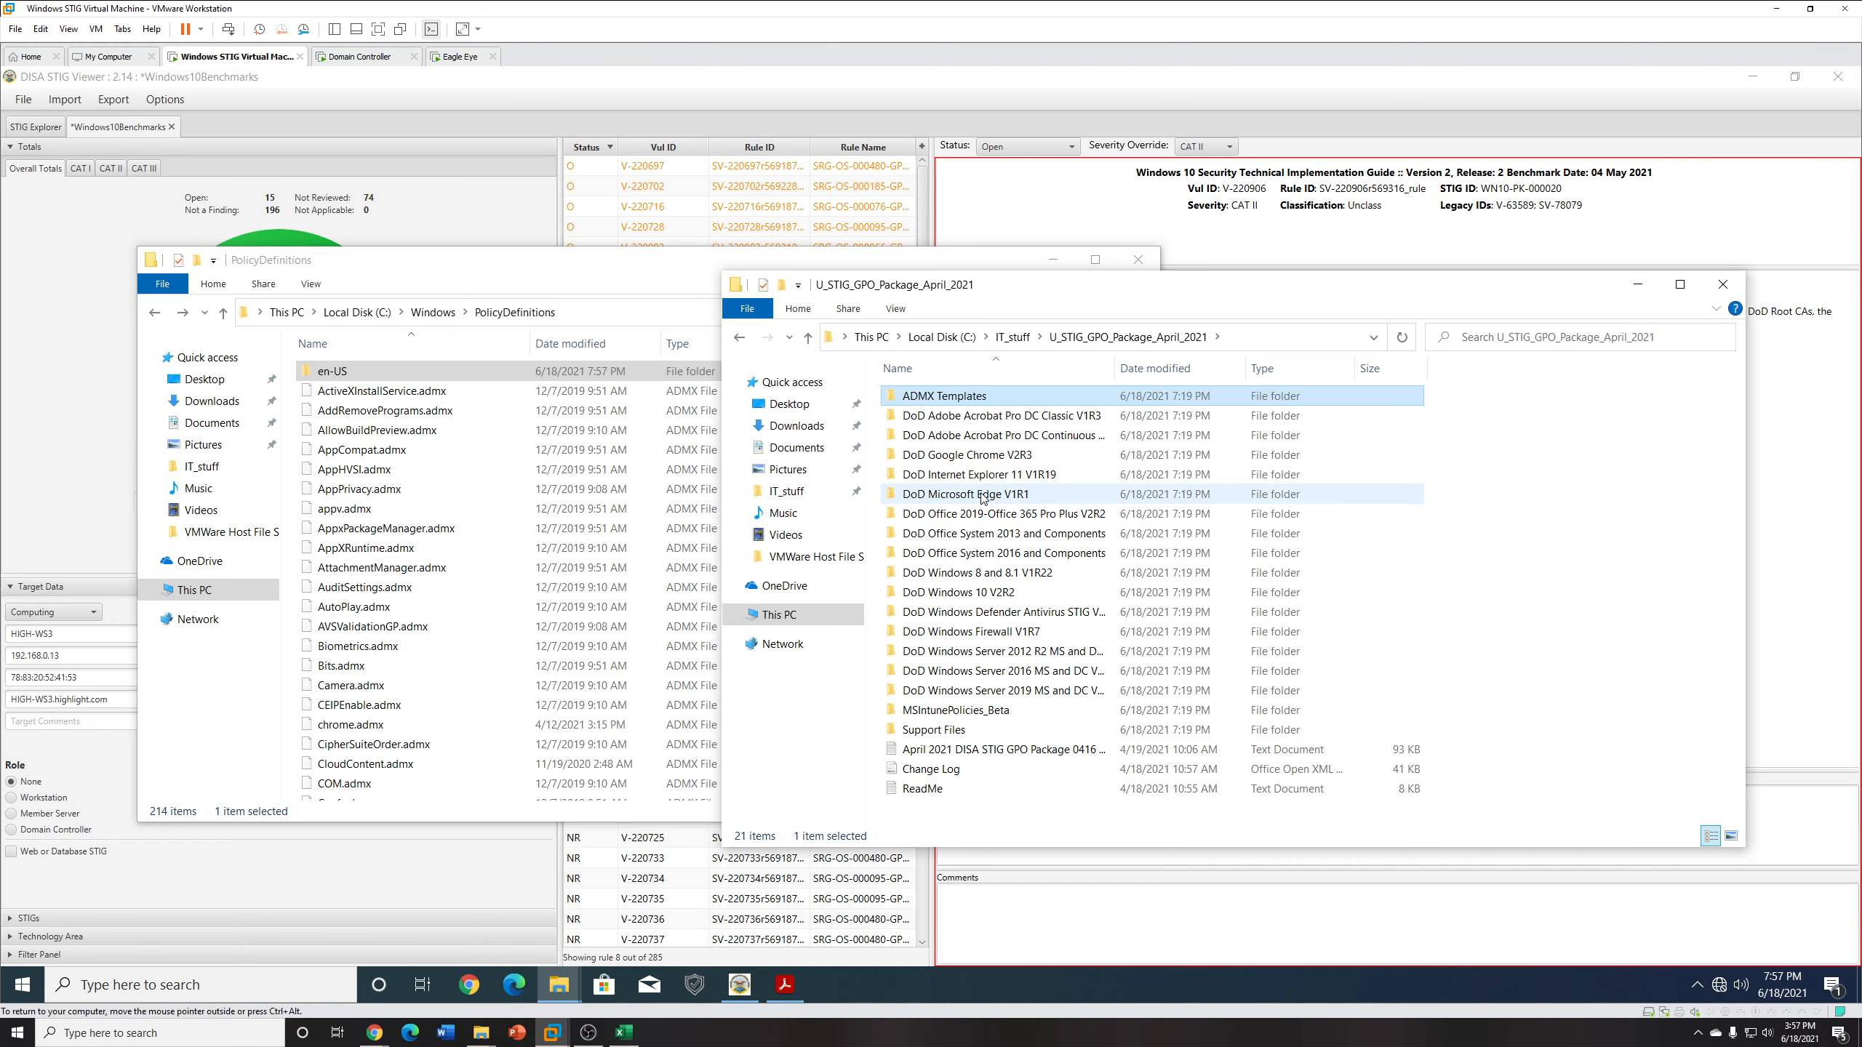
{"action": "double_click", "coordinate": [983, 496]}
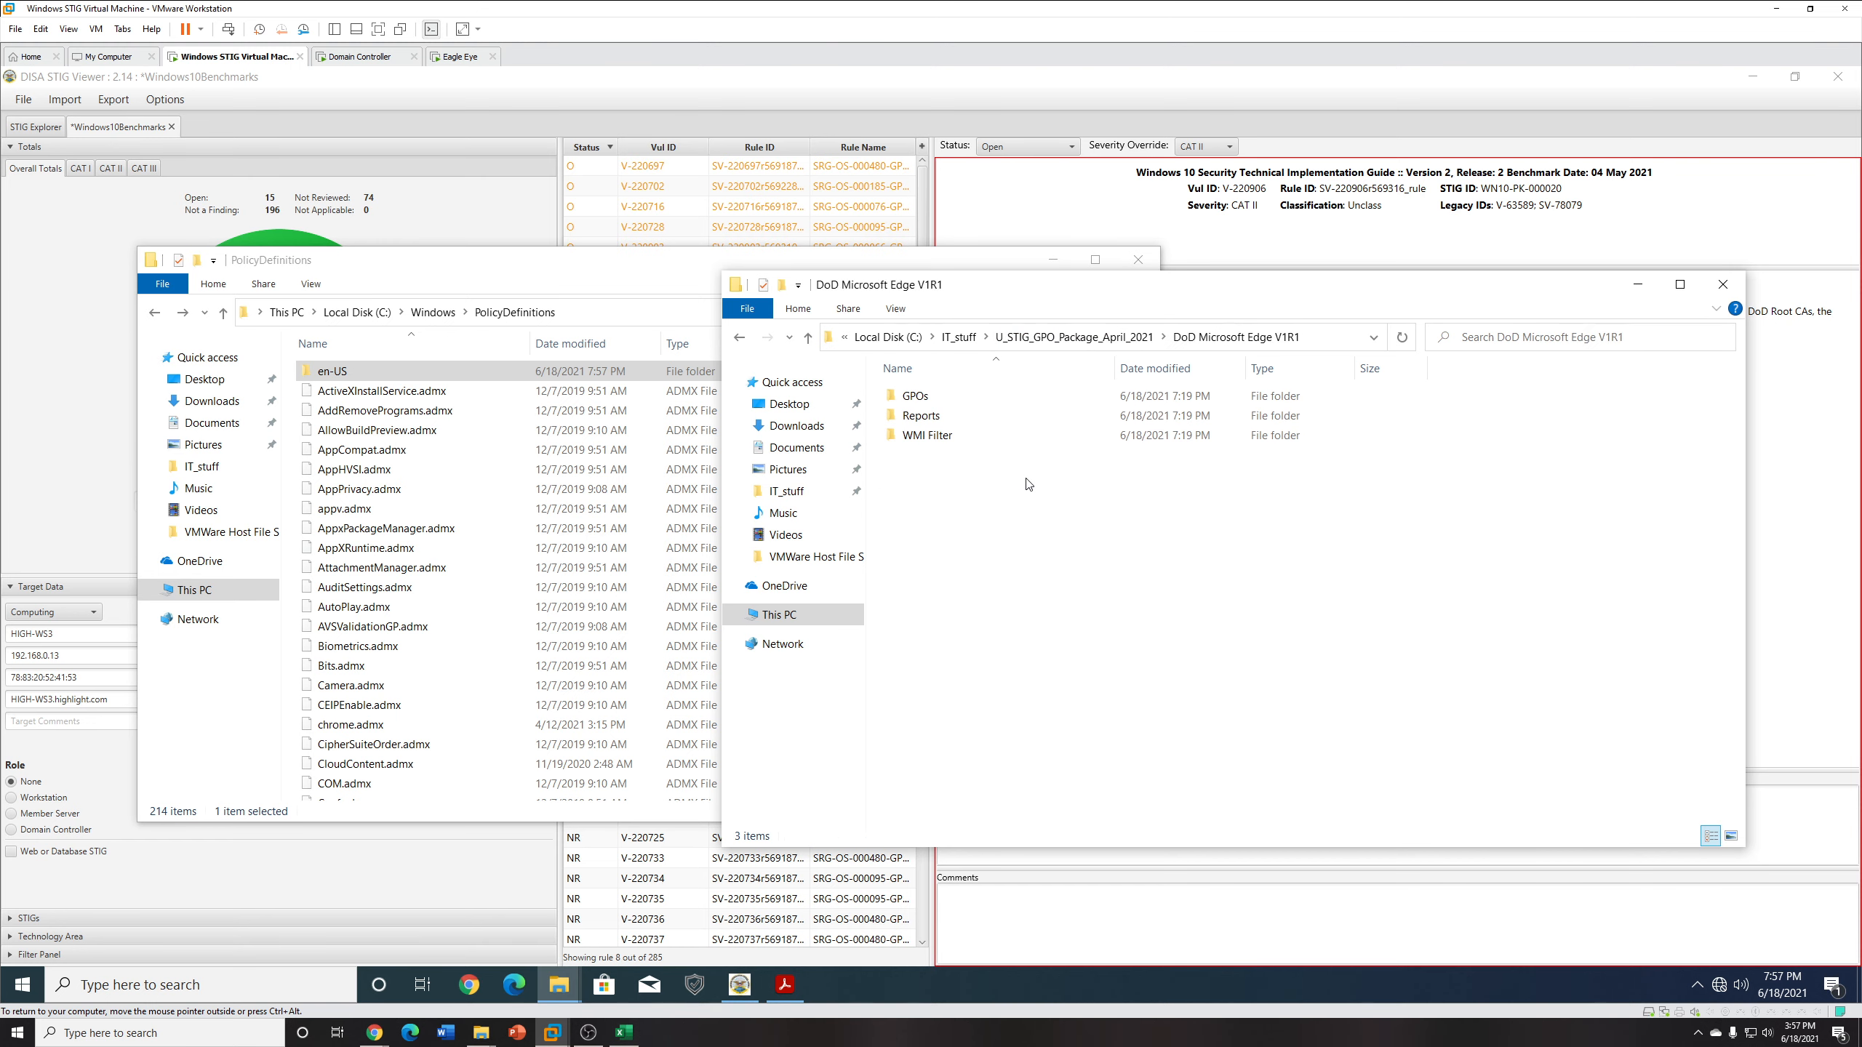
{"action": "left_click", "coordinate": [740, 338]}
{"action": "double_click", "coordinate": [966, 400]}
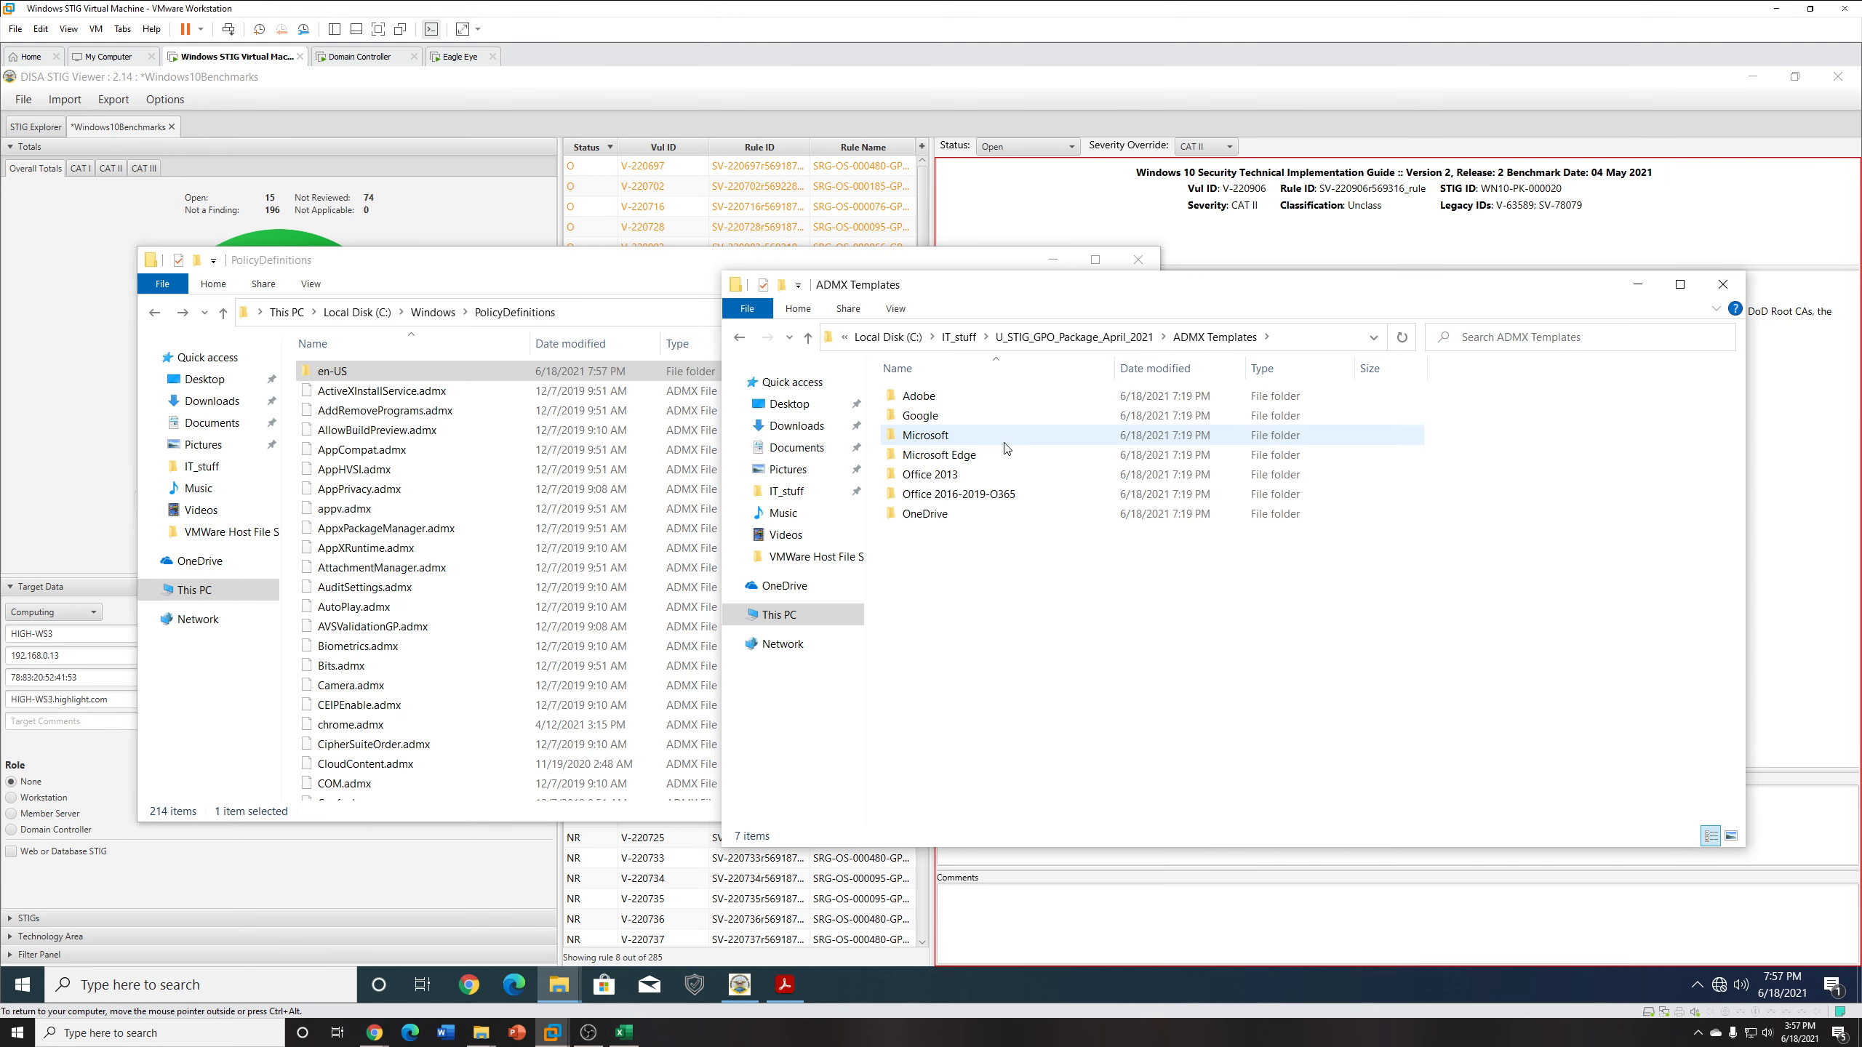
{"action": "double_click", "coordinate": [1026, 455]}
Copy msedge.admx, msedgeupdate.admx and msedgewebview2.admx into the PolicyDefinitions folder, granting administrator permission.
{"action": "left_click_drag", "start_coordinate": [1158, 538], "coordinate": [990, 434]}
{"action": "left_click", "coordinate": [979, 522]}
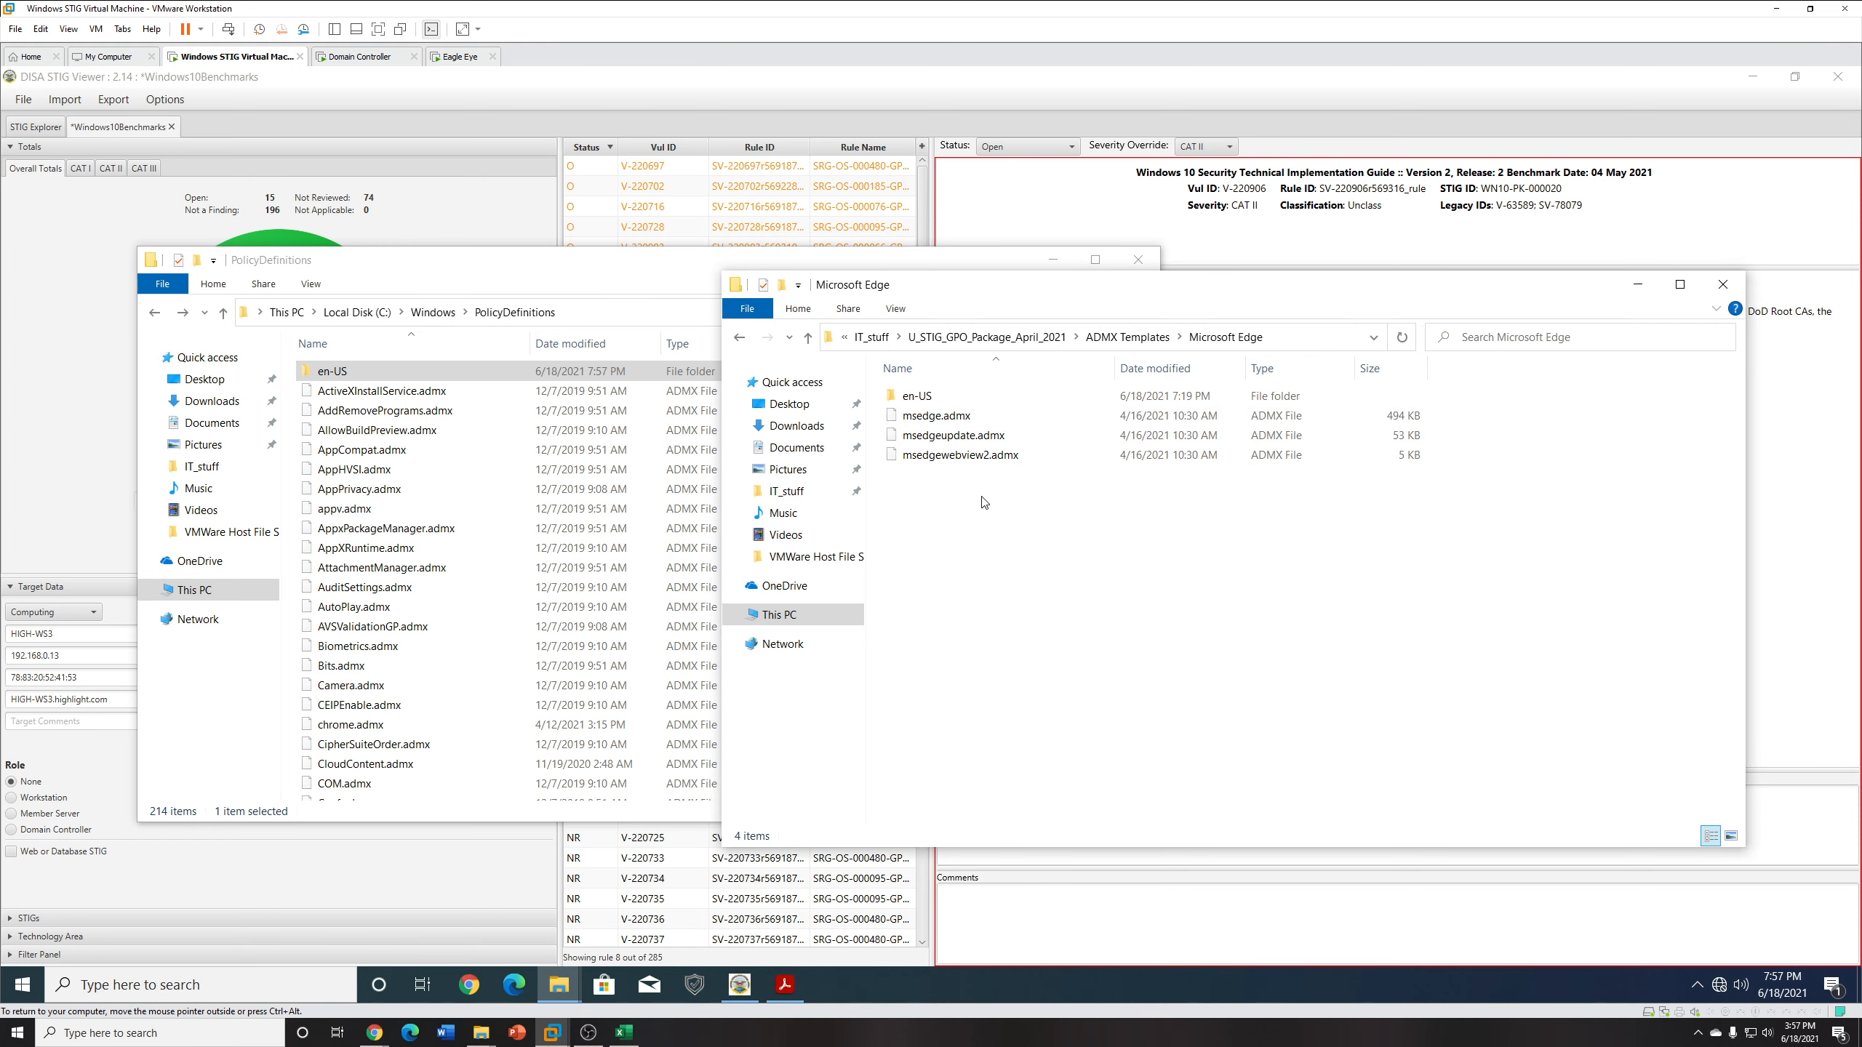
{"action": "right_click", "coordinate": [984, 503]}
{"action": "left_click", "coordinate": [957, 508]}
{"action": "left_click_drag", "start_coordinate": [957, 508], "coordinate": [934, 429]}
{"action": "right_click", "coordinate": [934, 431]}
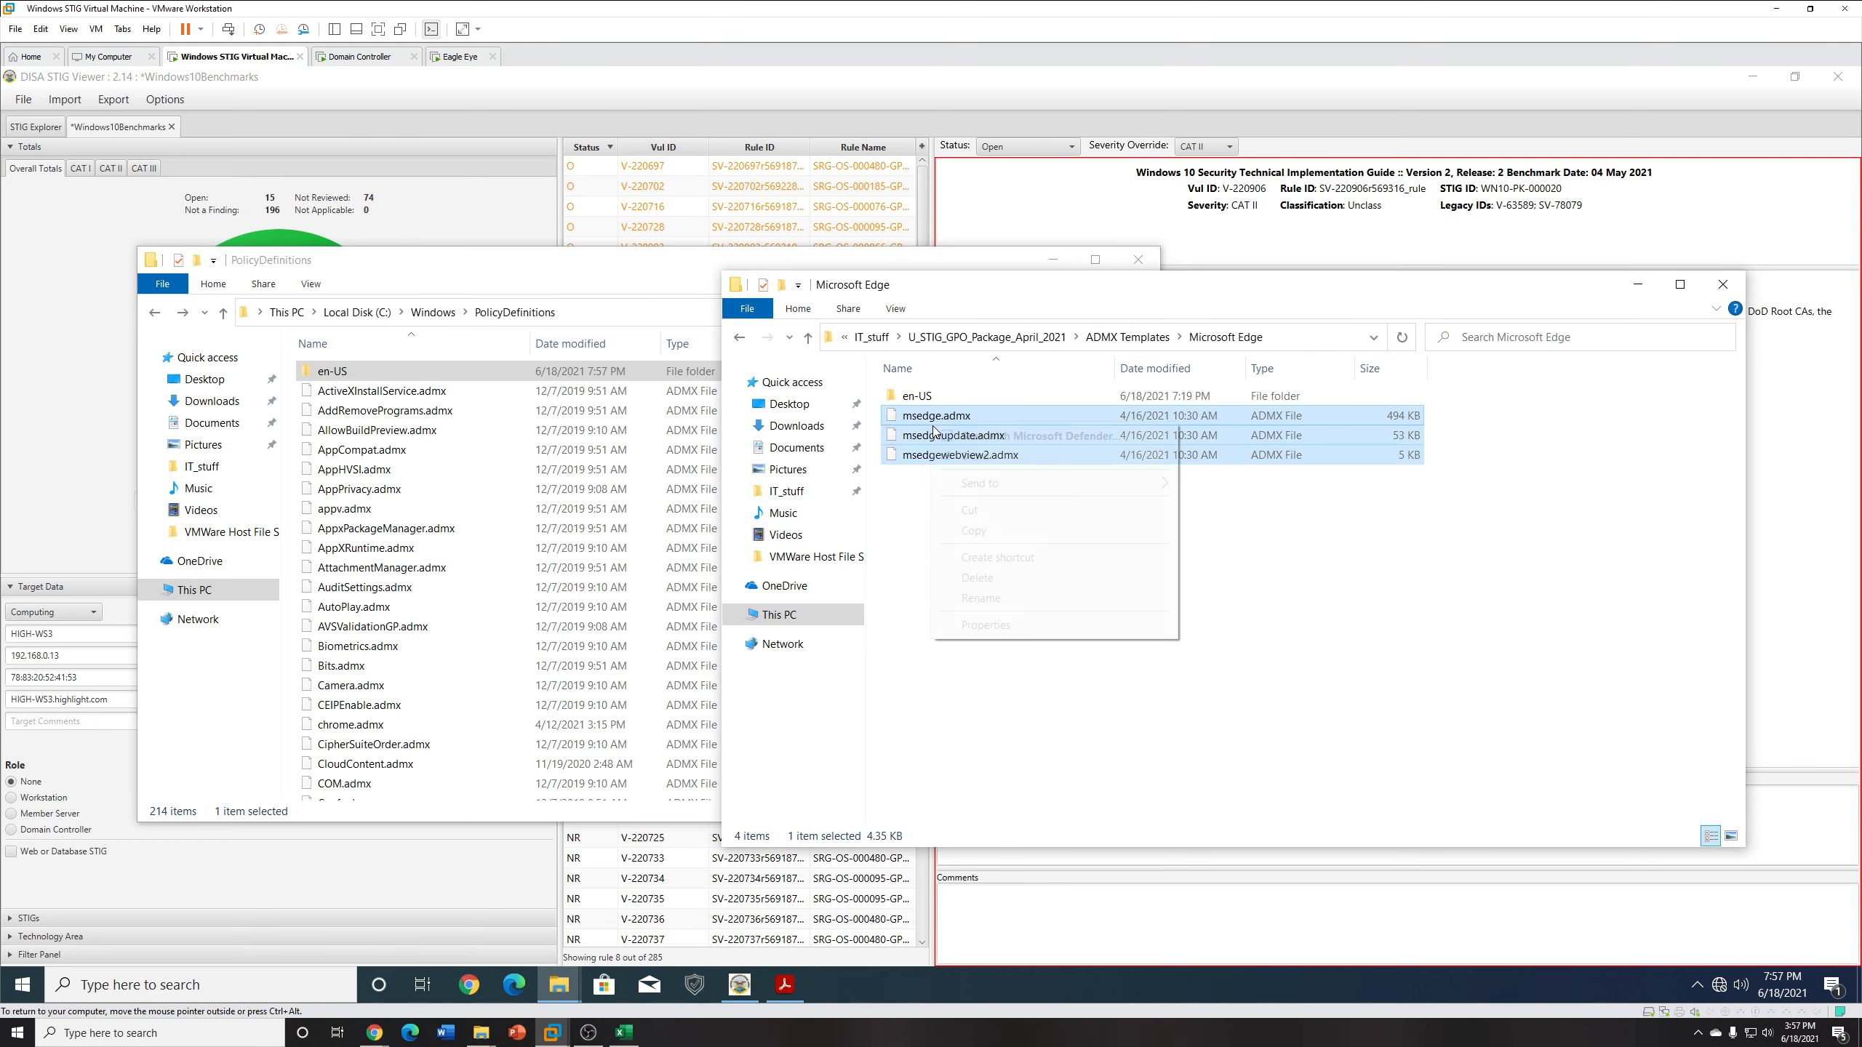
{"action": "left_click", "coordinate": [973, 530]}
{"action": "left_click", "coordinate": [1044, 539]}
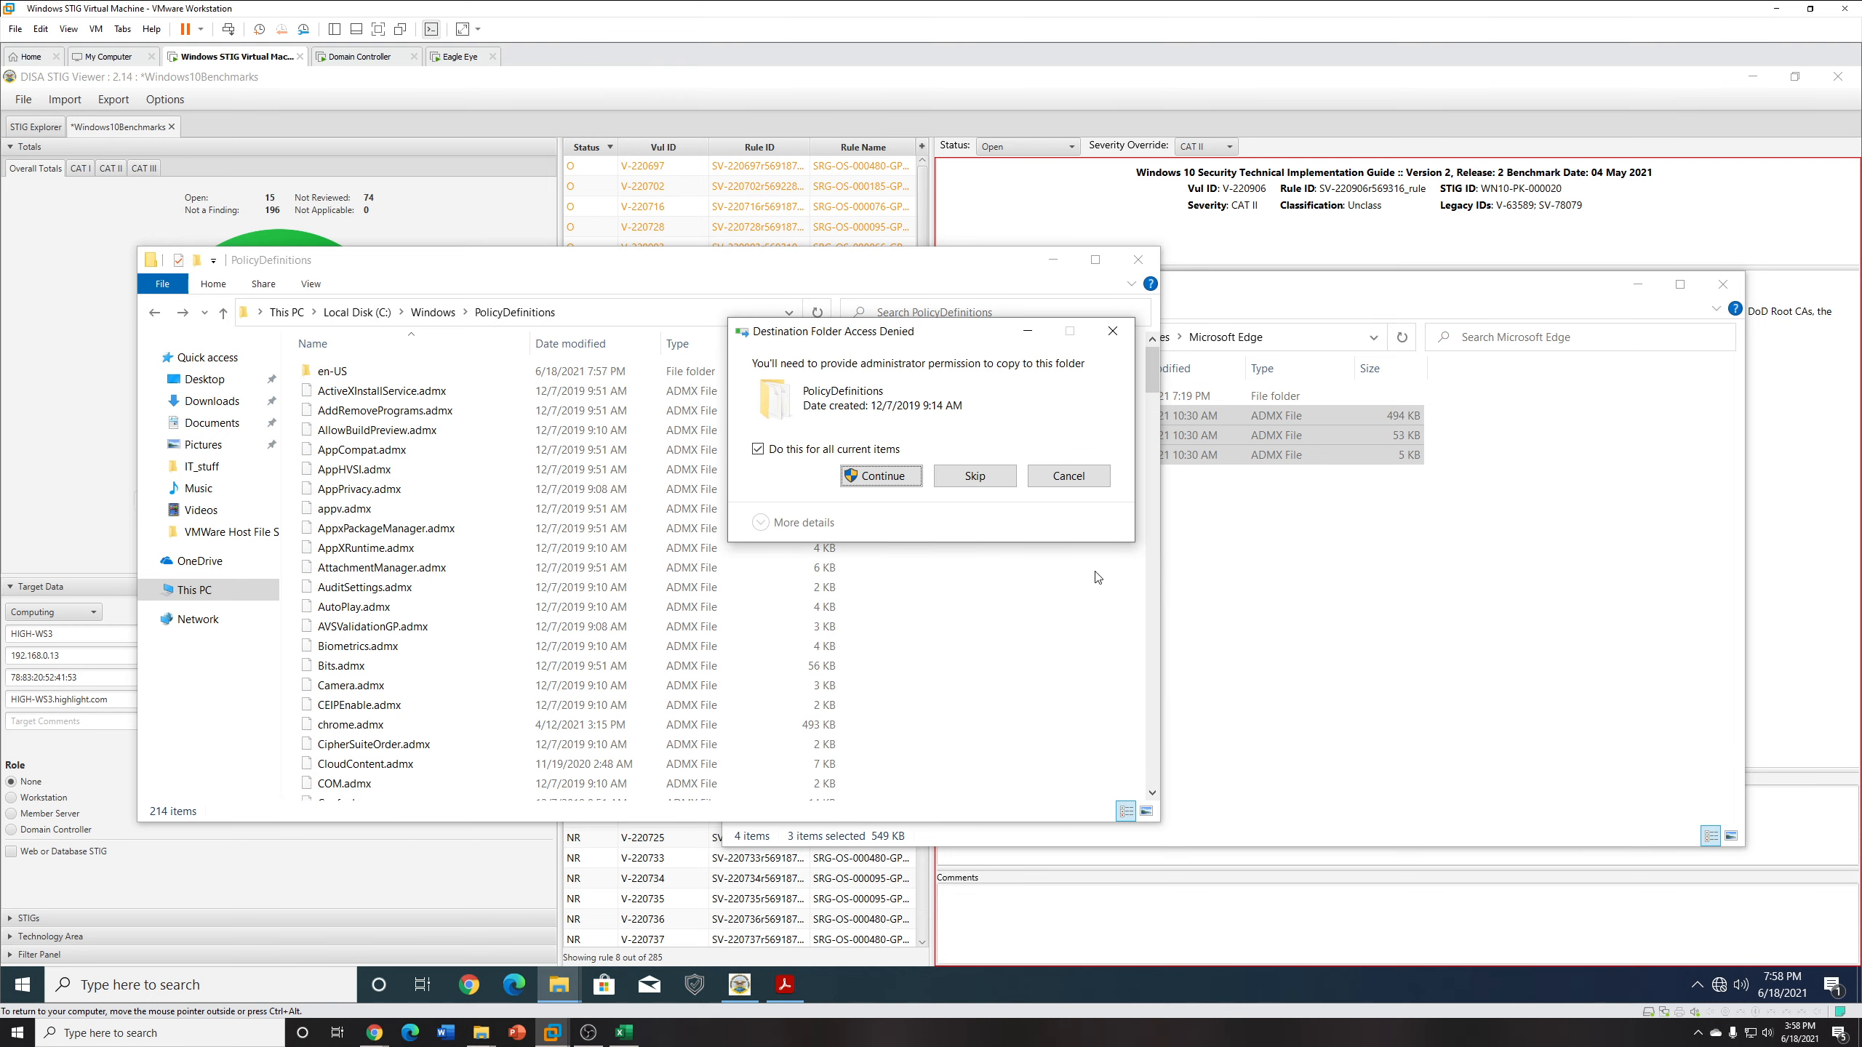
{"action": "left_click", "coordinate": [881, 475]}
{"action": "left_click", "coordinate": [872, 641]}
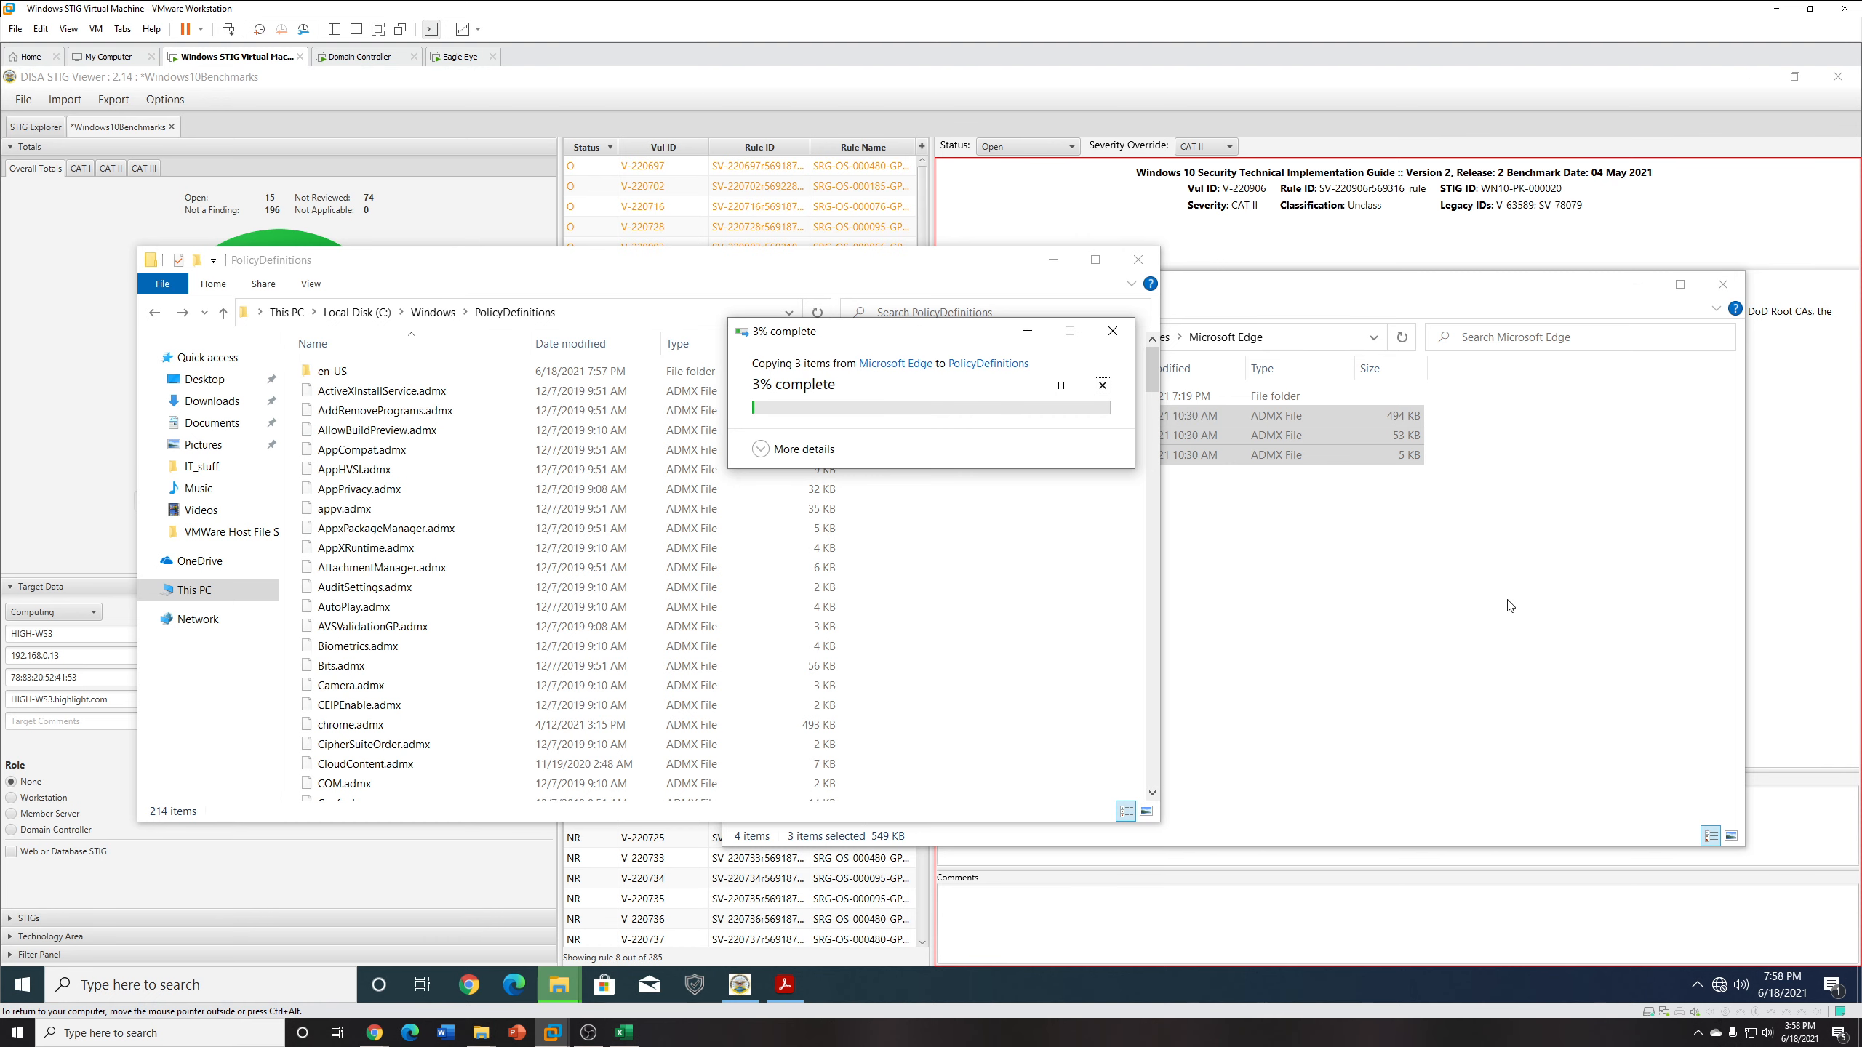
Copy the three ADML files from Microsoft Edge's en-US folder into the PolicyDefinitions folder, granting administrator permission.
{"action": "double_click", "coordinate": [1107, 398]}
{"action": "left_click_drag", "start_coordinate": [1210, 562], "coordinate": [953, 408]}
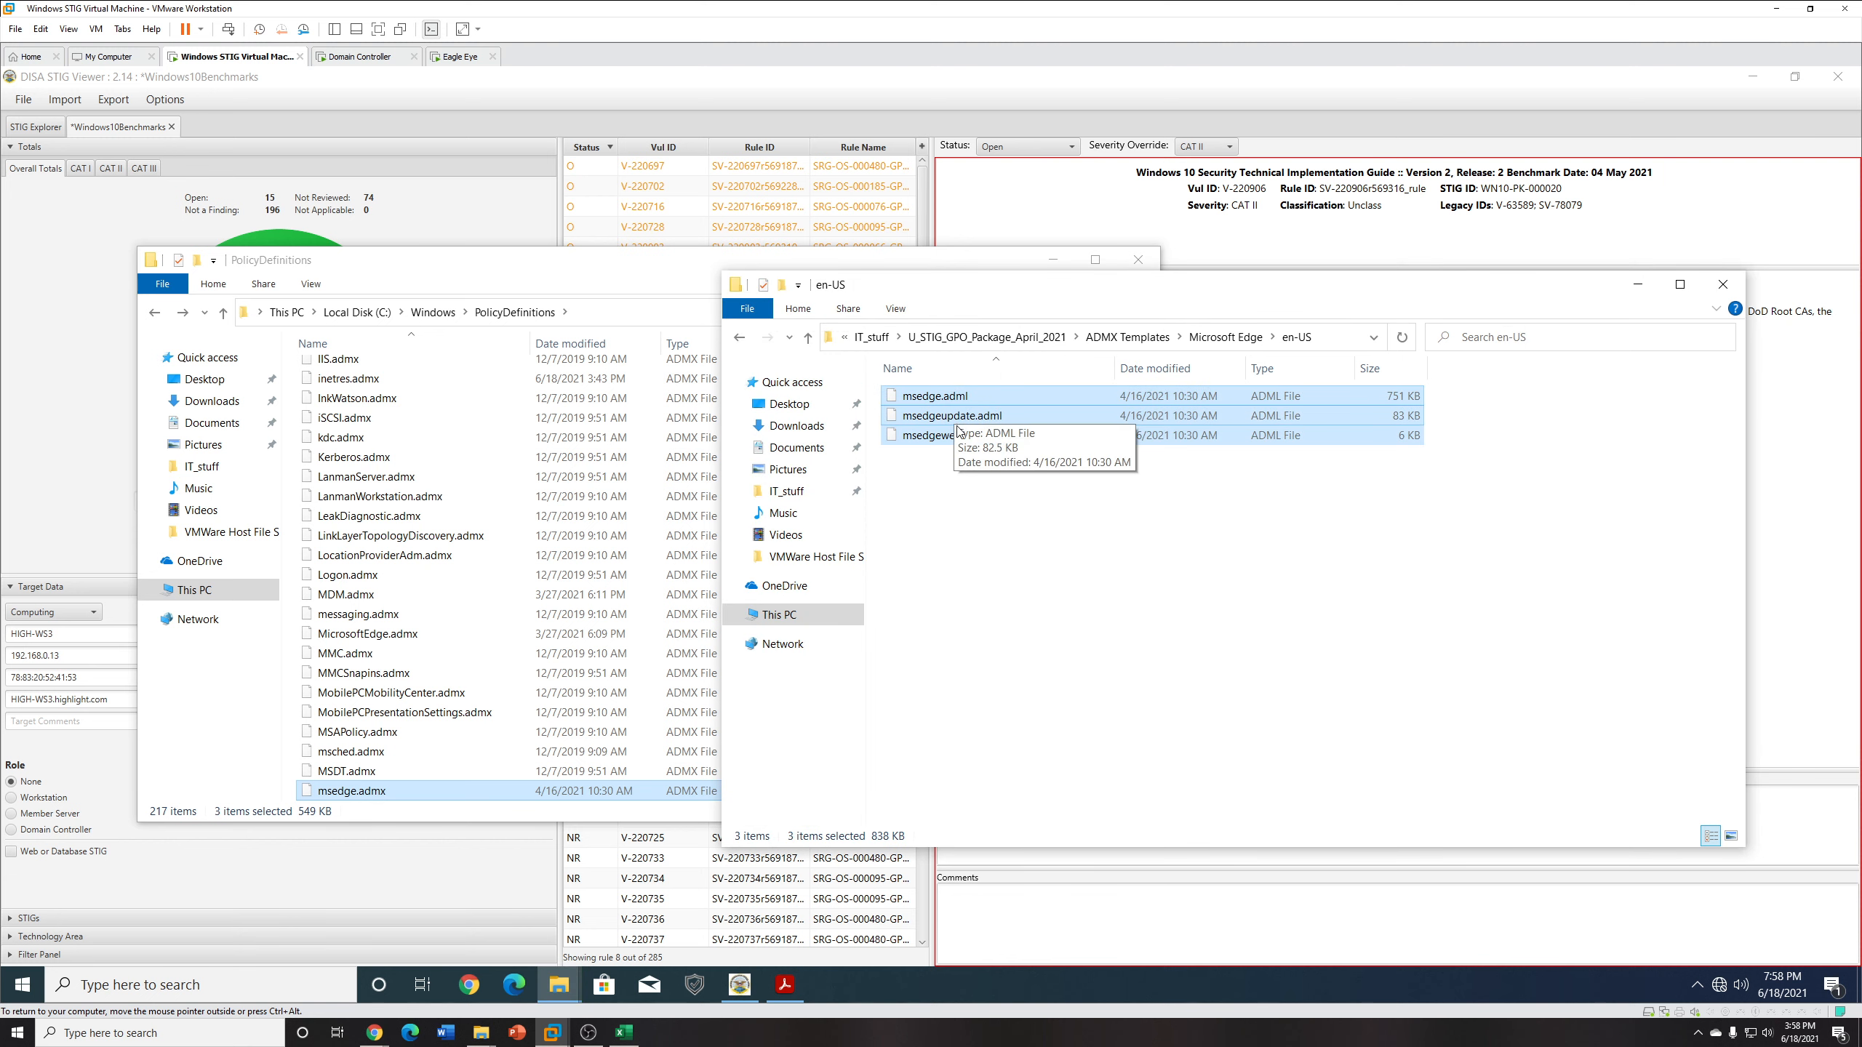
{"action": "left_click", "coordinate": [620, 261]}
{"action": "left_click", "coordinate": [1024, 506]}
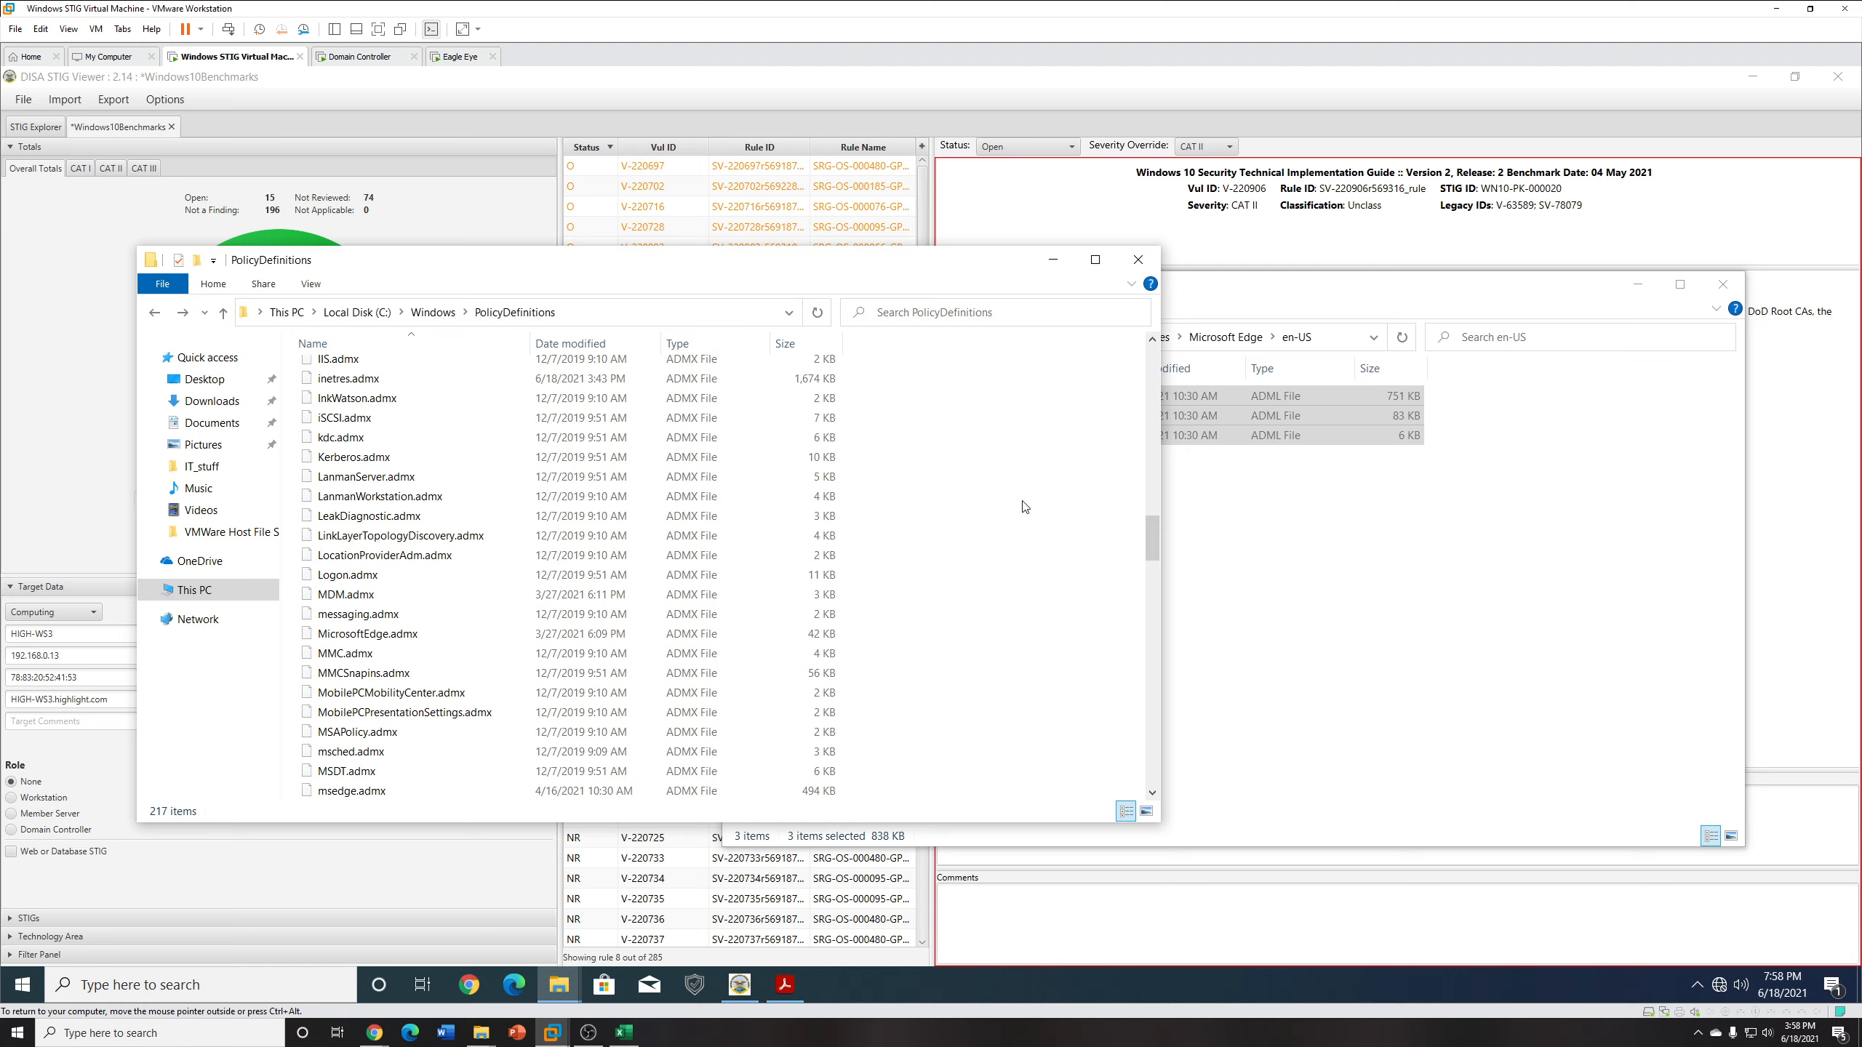
{"action": "key", "text": "ctrl+v"}
{"action": "left_click", "coordinate": [879, 477]}
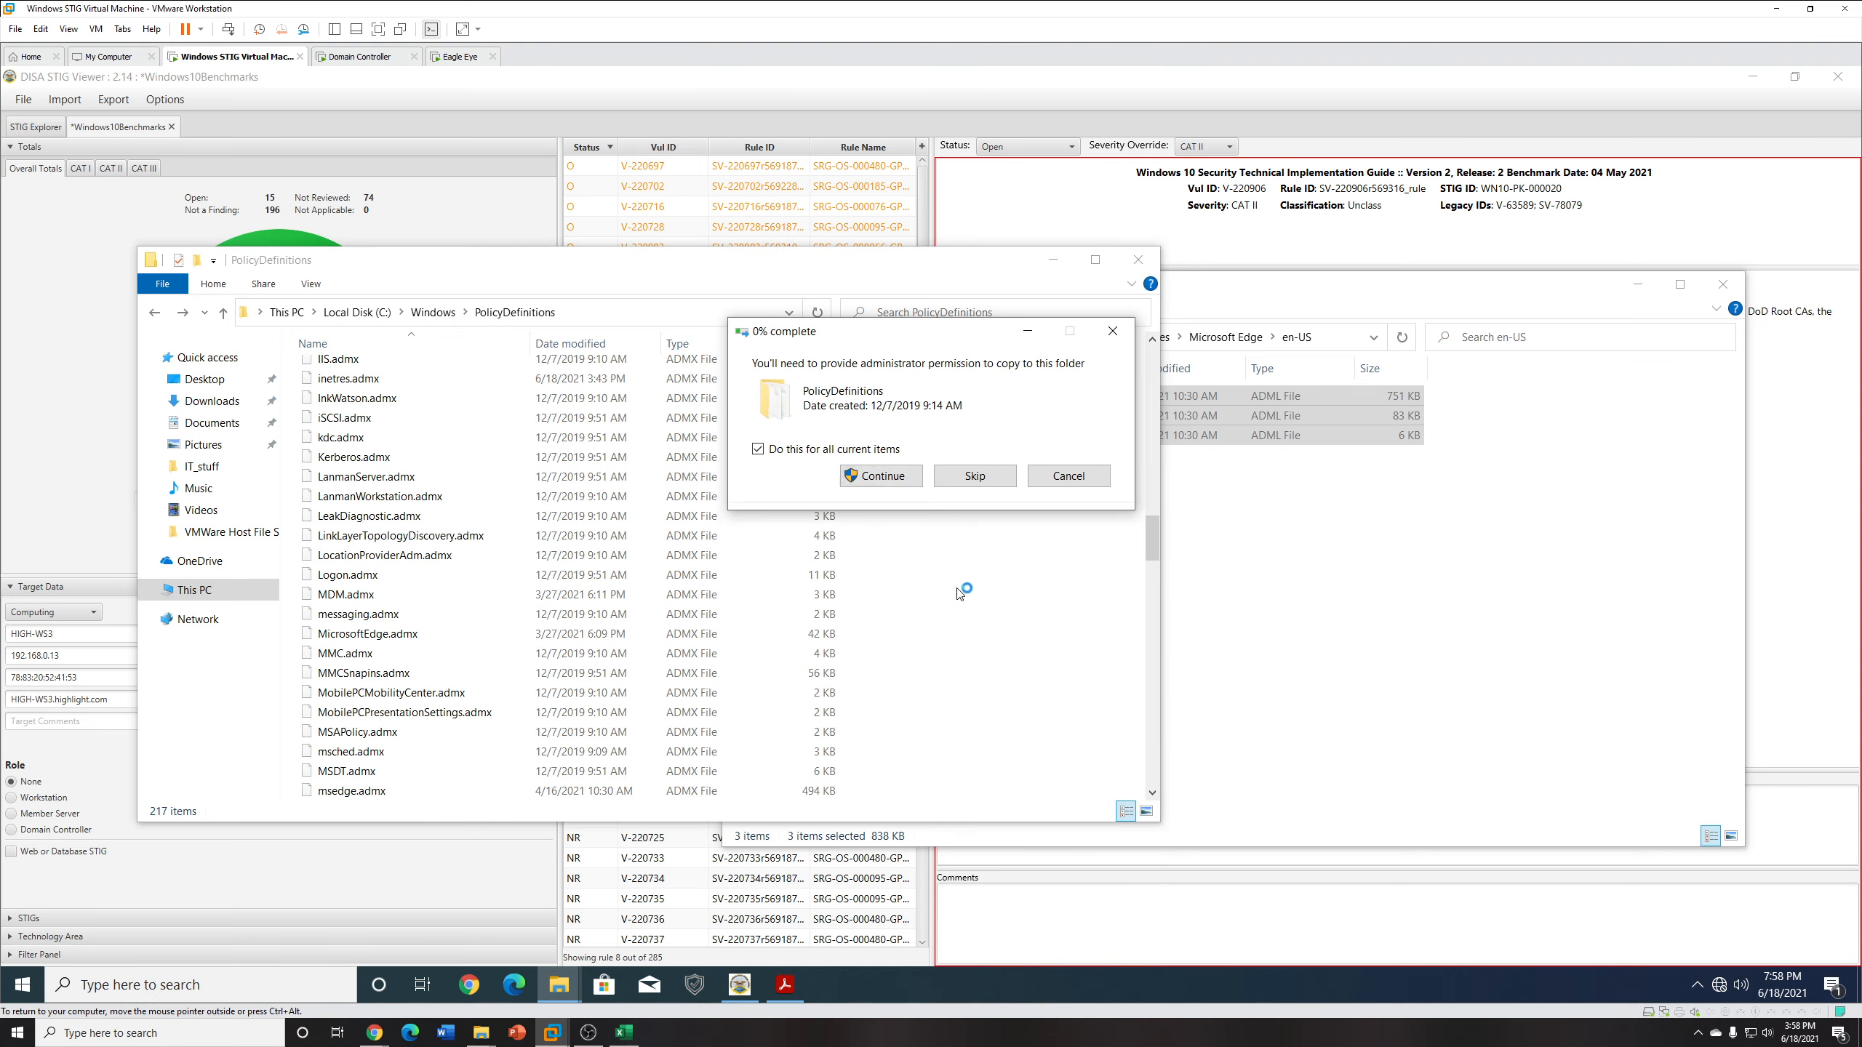
{"action": "left_click", "coordinate": [917, 645]}
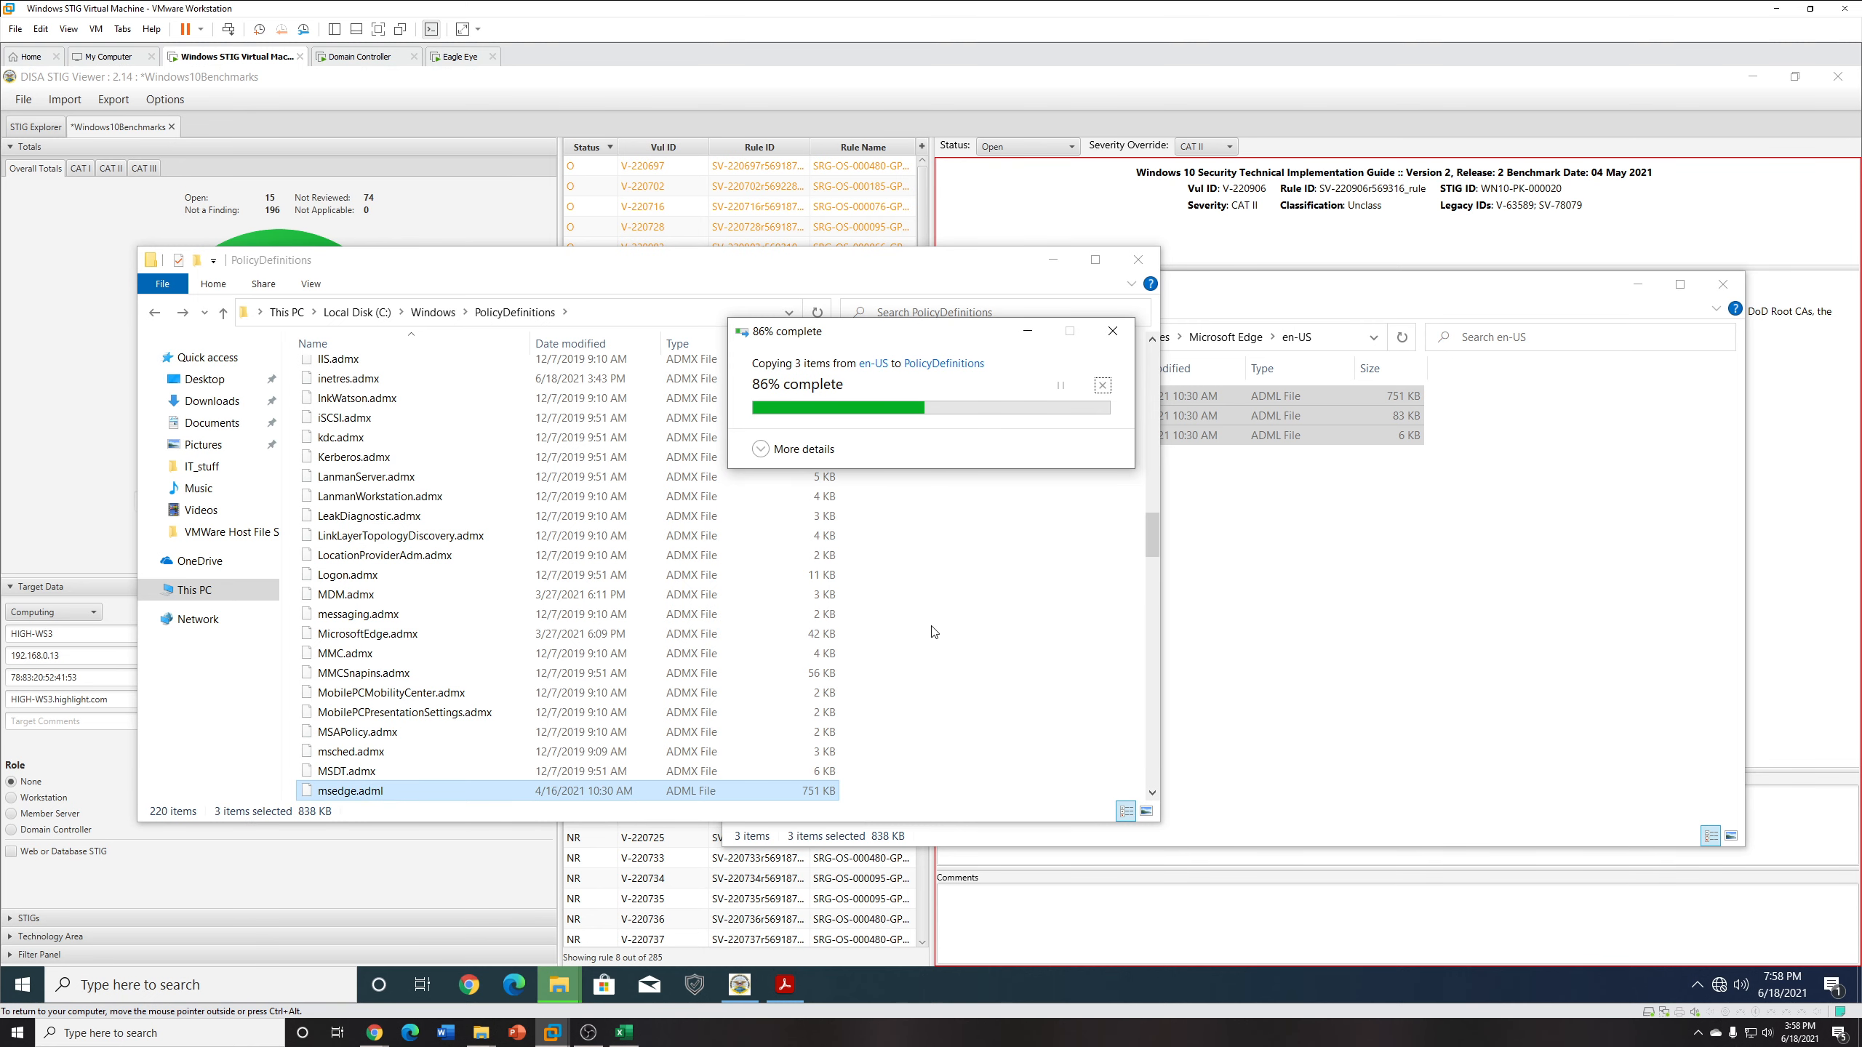
Open C:\IT_stuff\LGPO\LGPO_30 in the source window and copy its folder path.
{"action": "left_click", "coordinate": [1392, 620]}
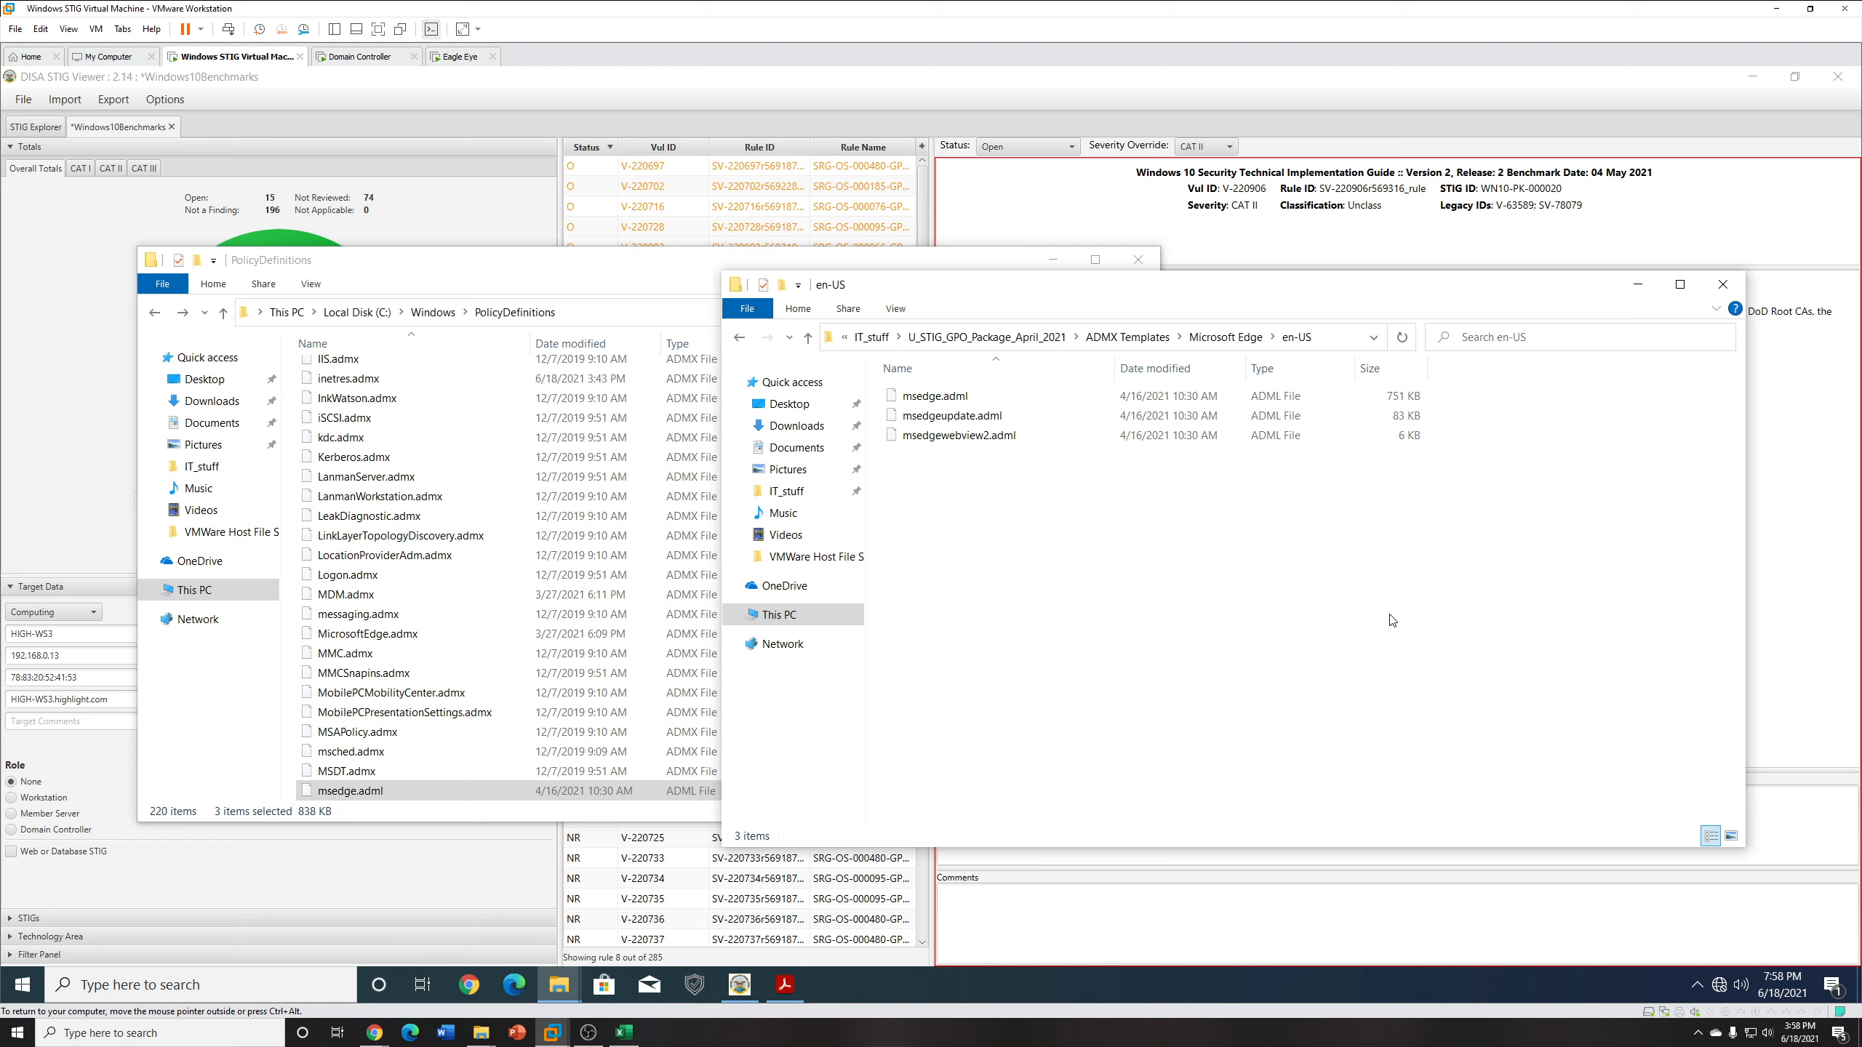
{"action": "left_click", "coordinate": [828, 615]}
{"action": "double_click", "coordinate": [1064, 589]}
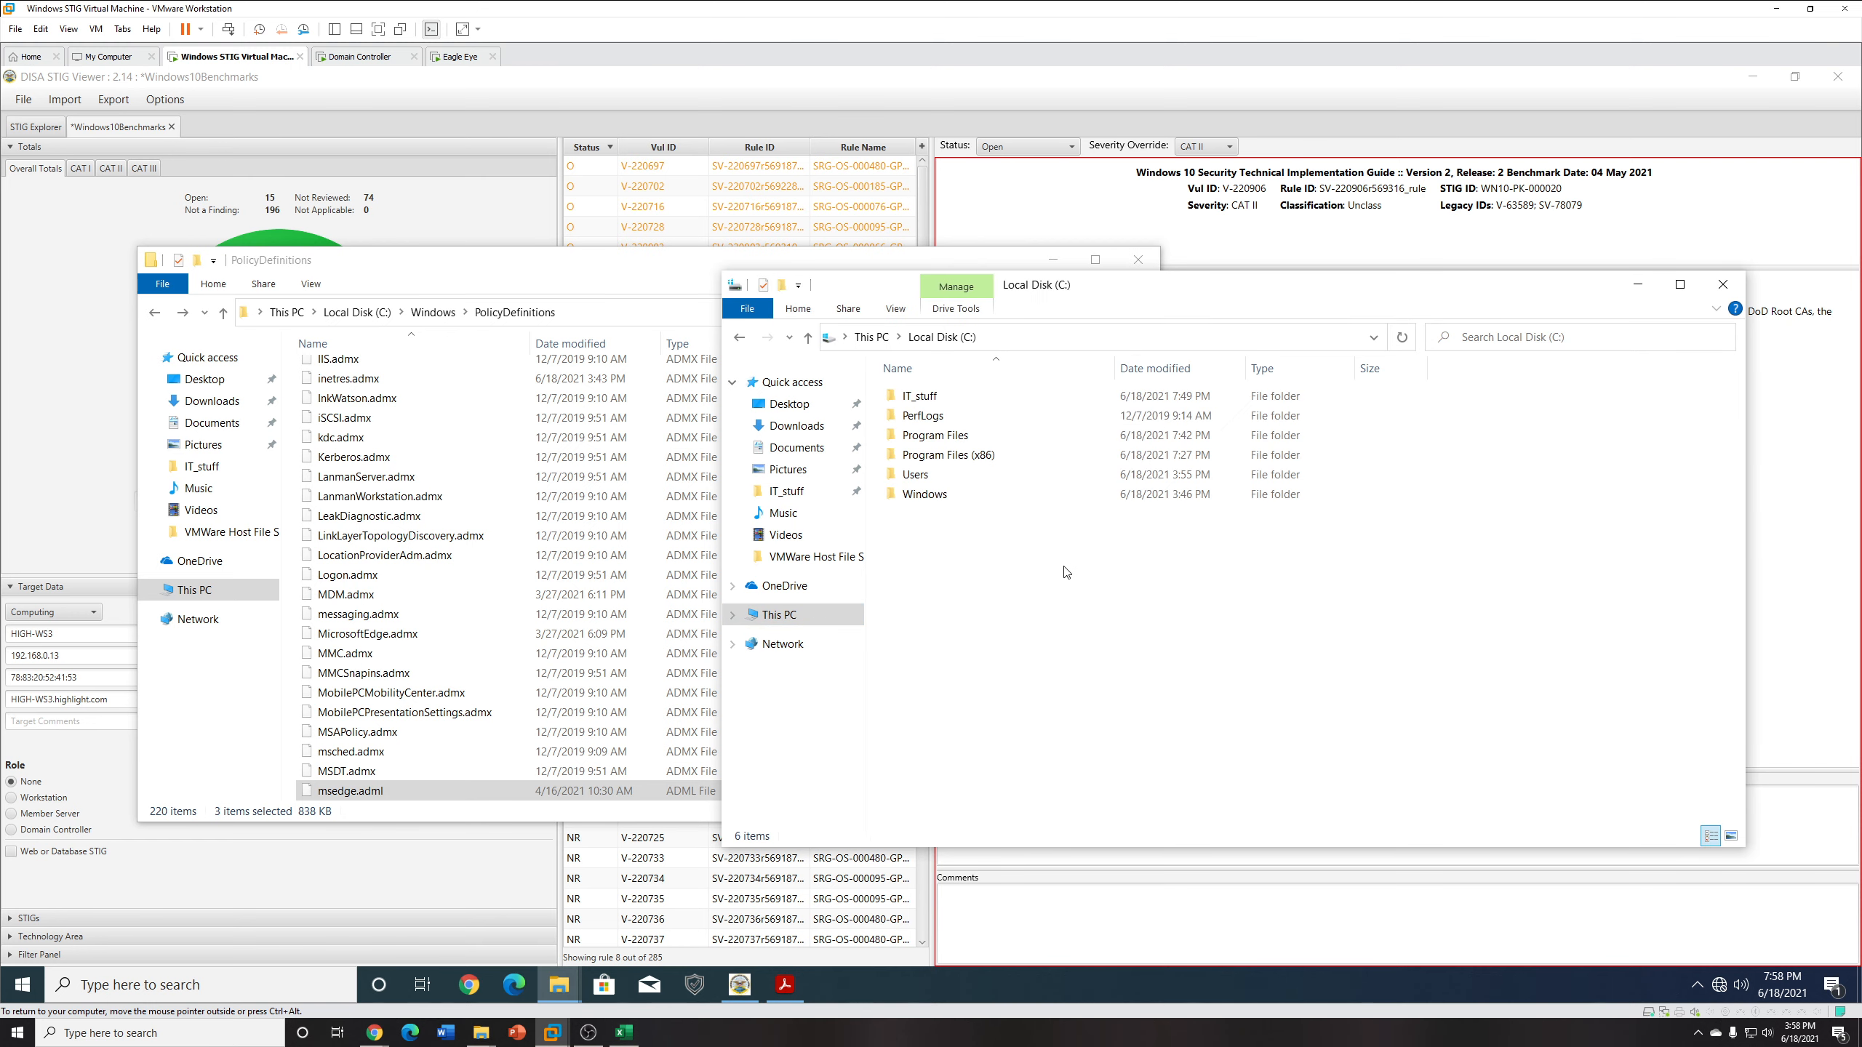
{"action": "double_click", "coordinate": [991, 397]}
{"action": "double_click", "coordinate": [976, 418]}
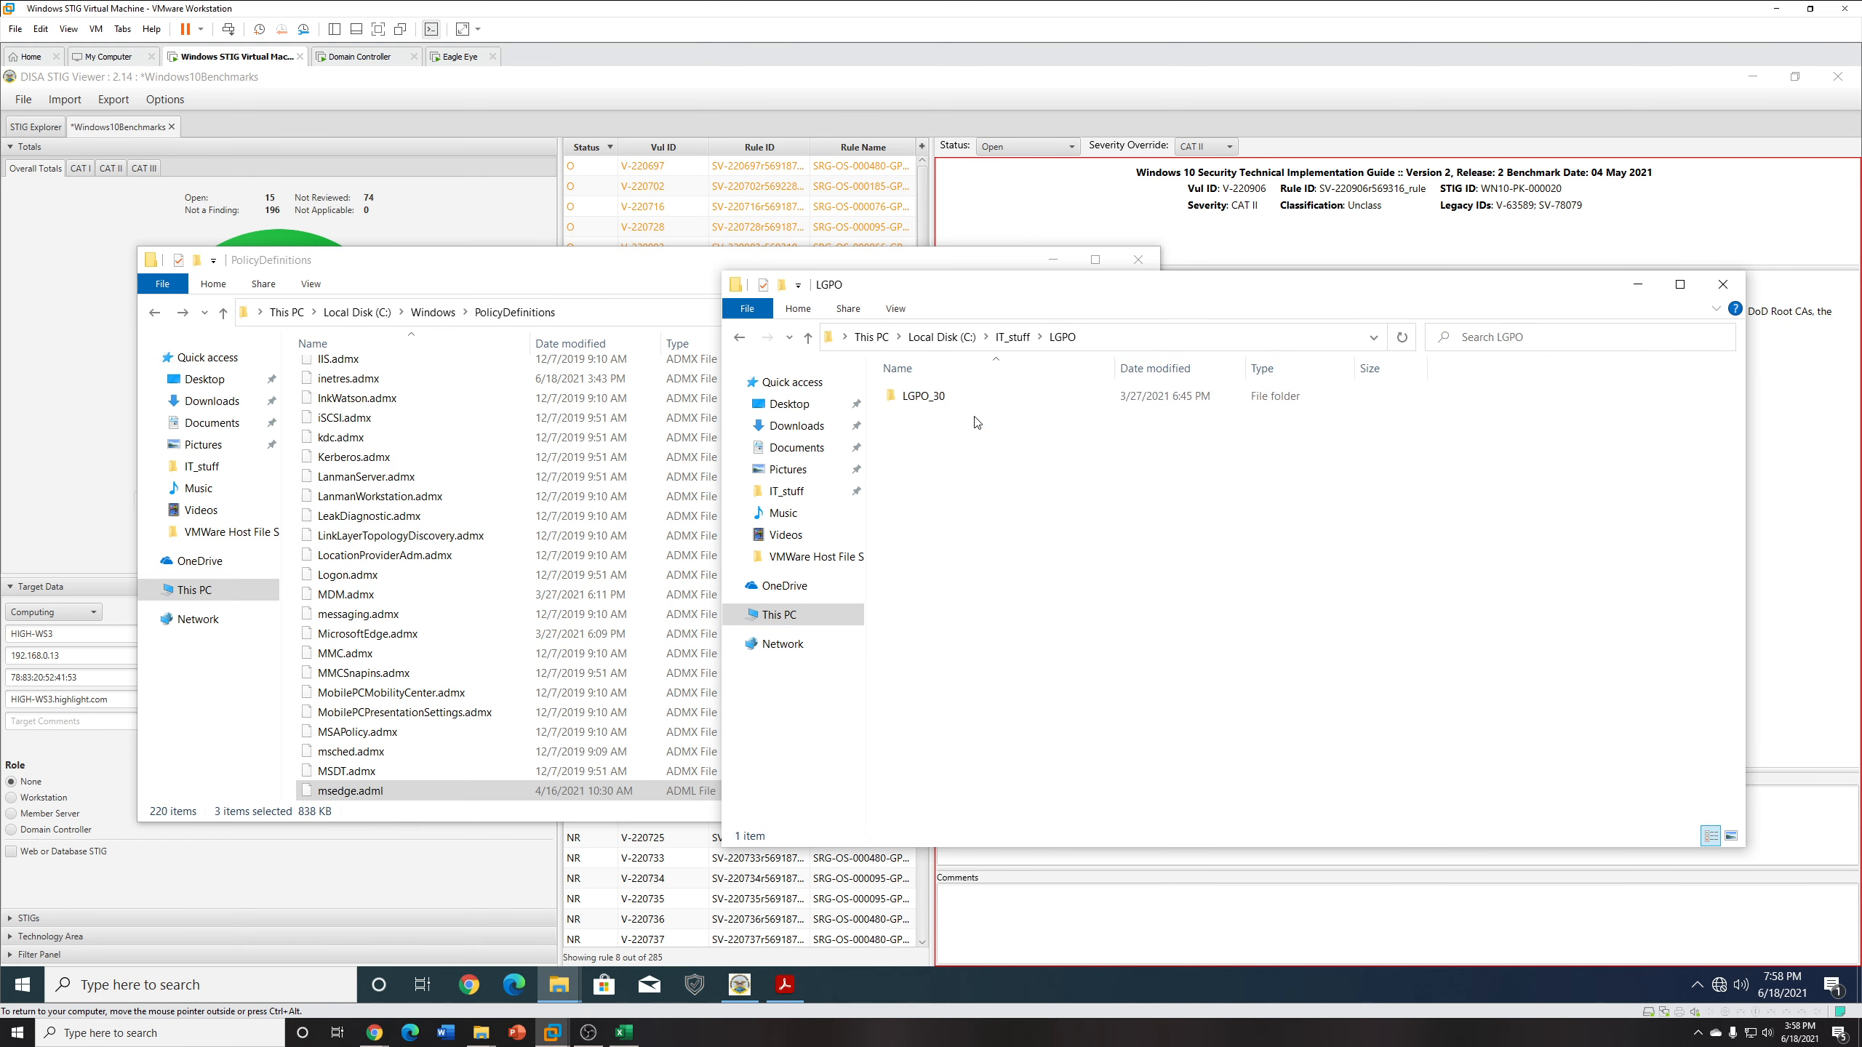
{"action": "double_click", "coordinate": [966, 398]}
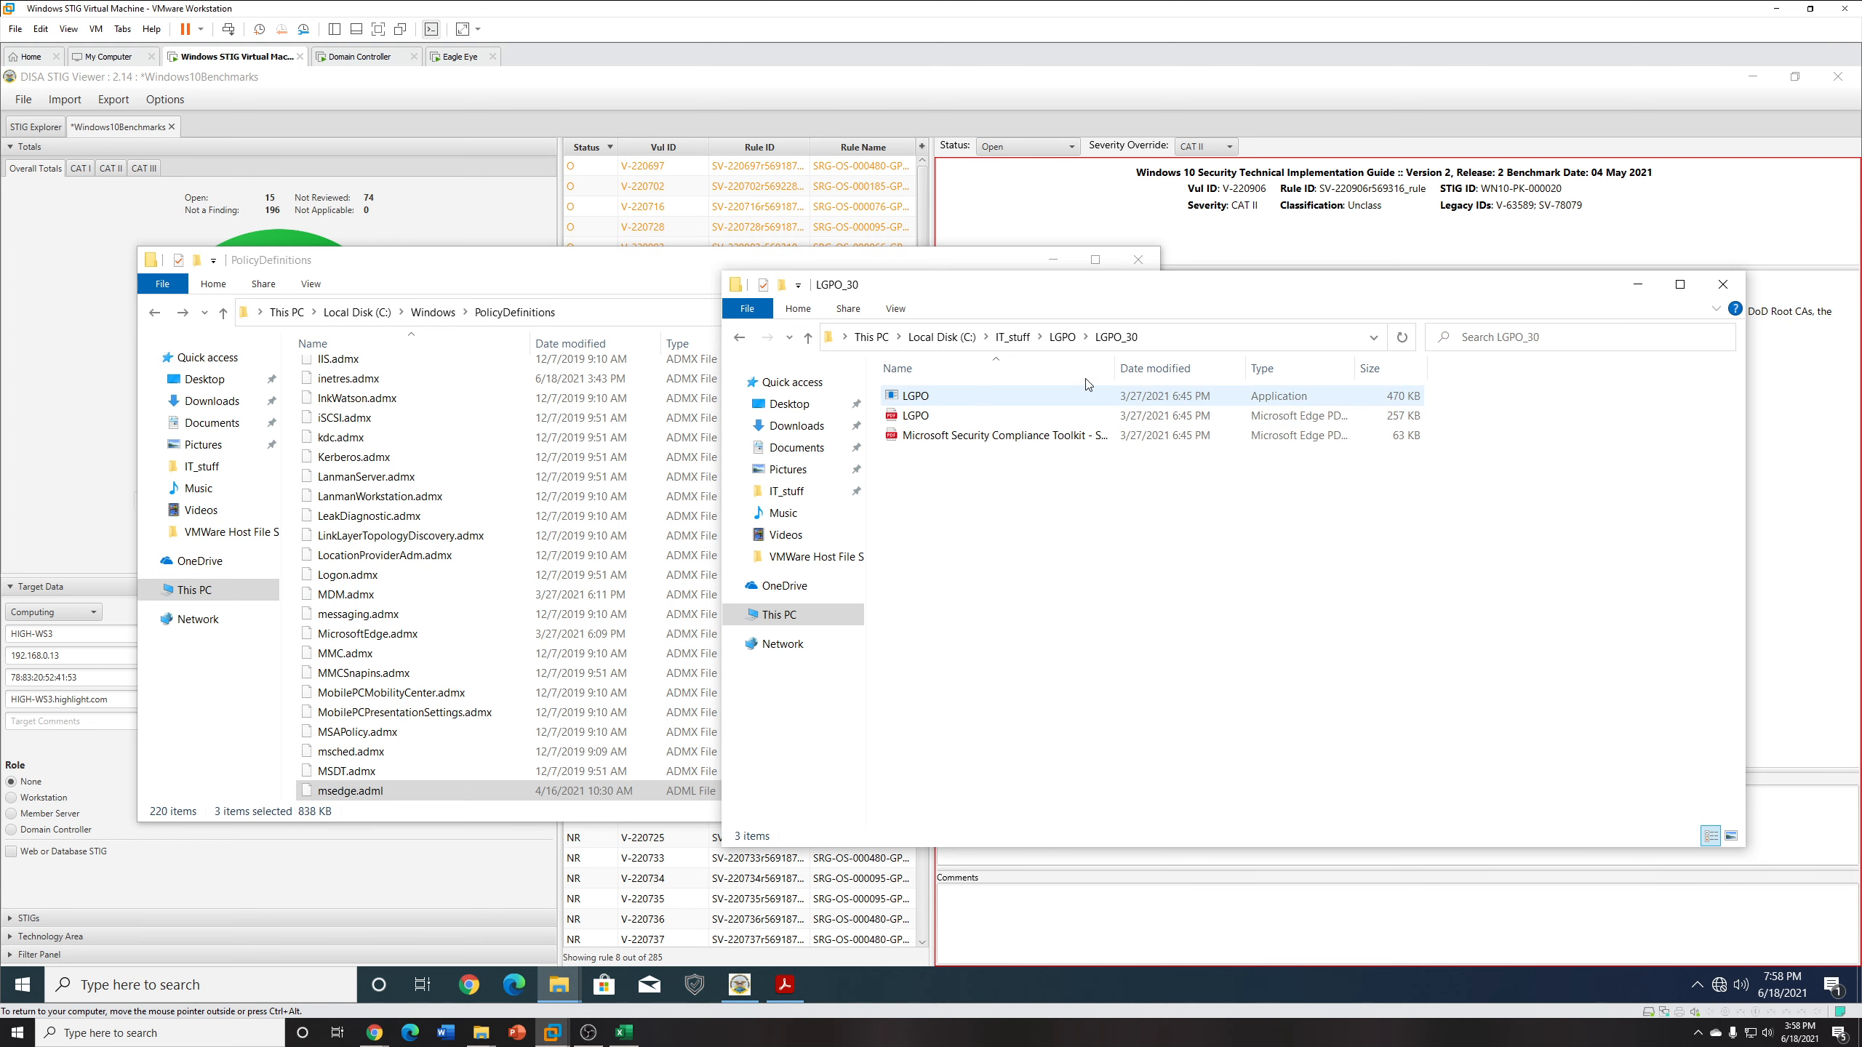
{"action": "left_click", "coordinate": [1268, 344]}
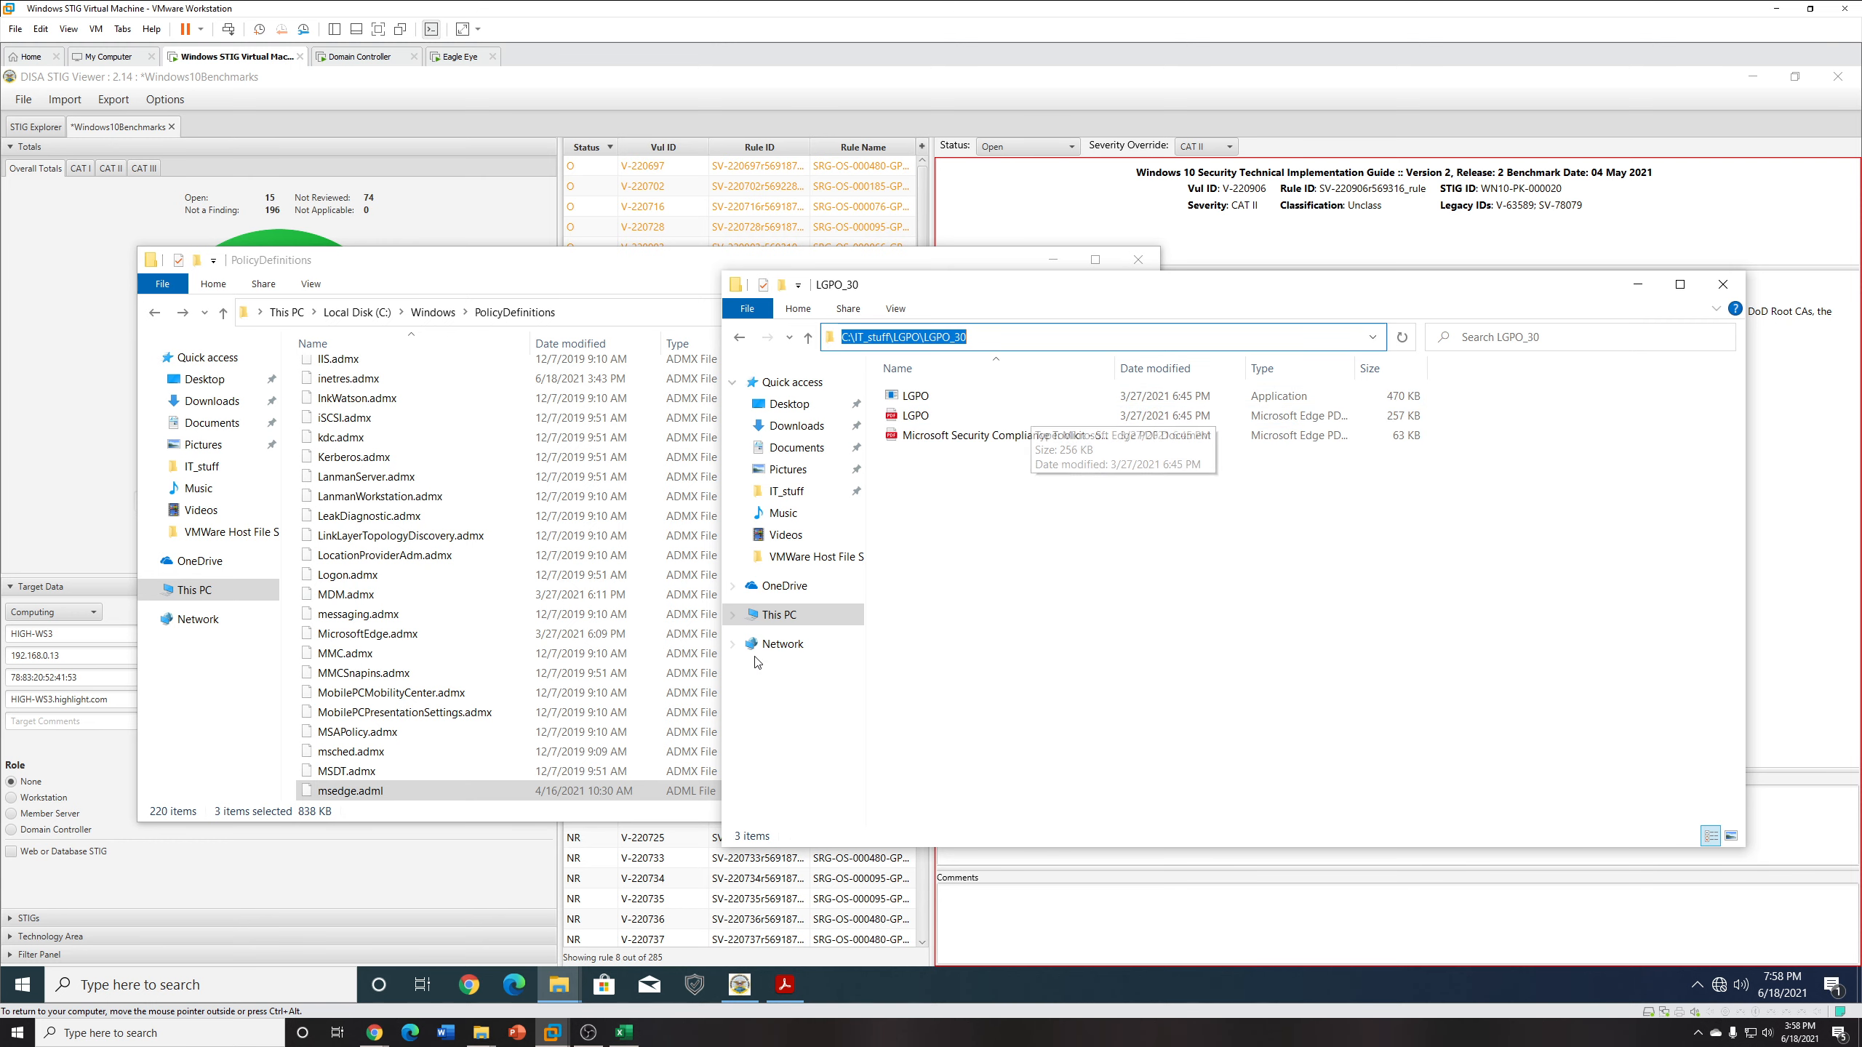
Open Command Prompt as administrator, change to C:\IT_stuff\LGPO\LGPO_30 and list its contents with dir.
{"action": "left_click", "coordinate": [24, 985]}
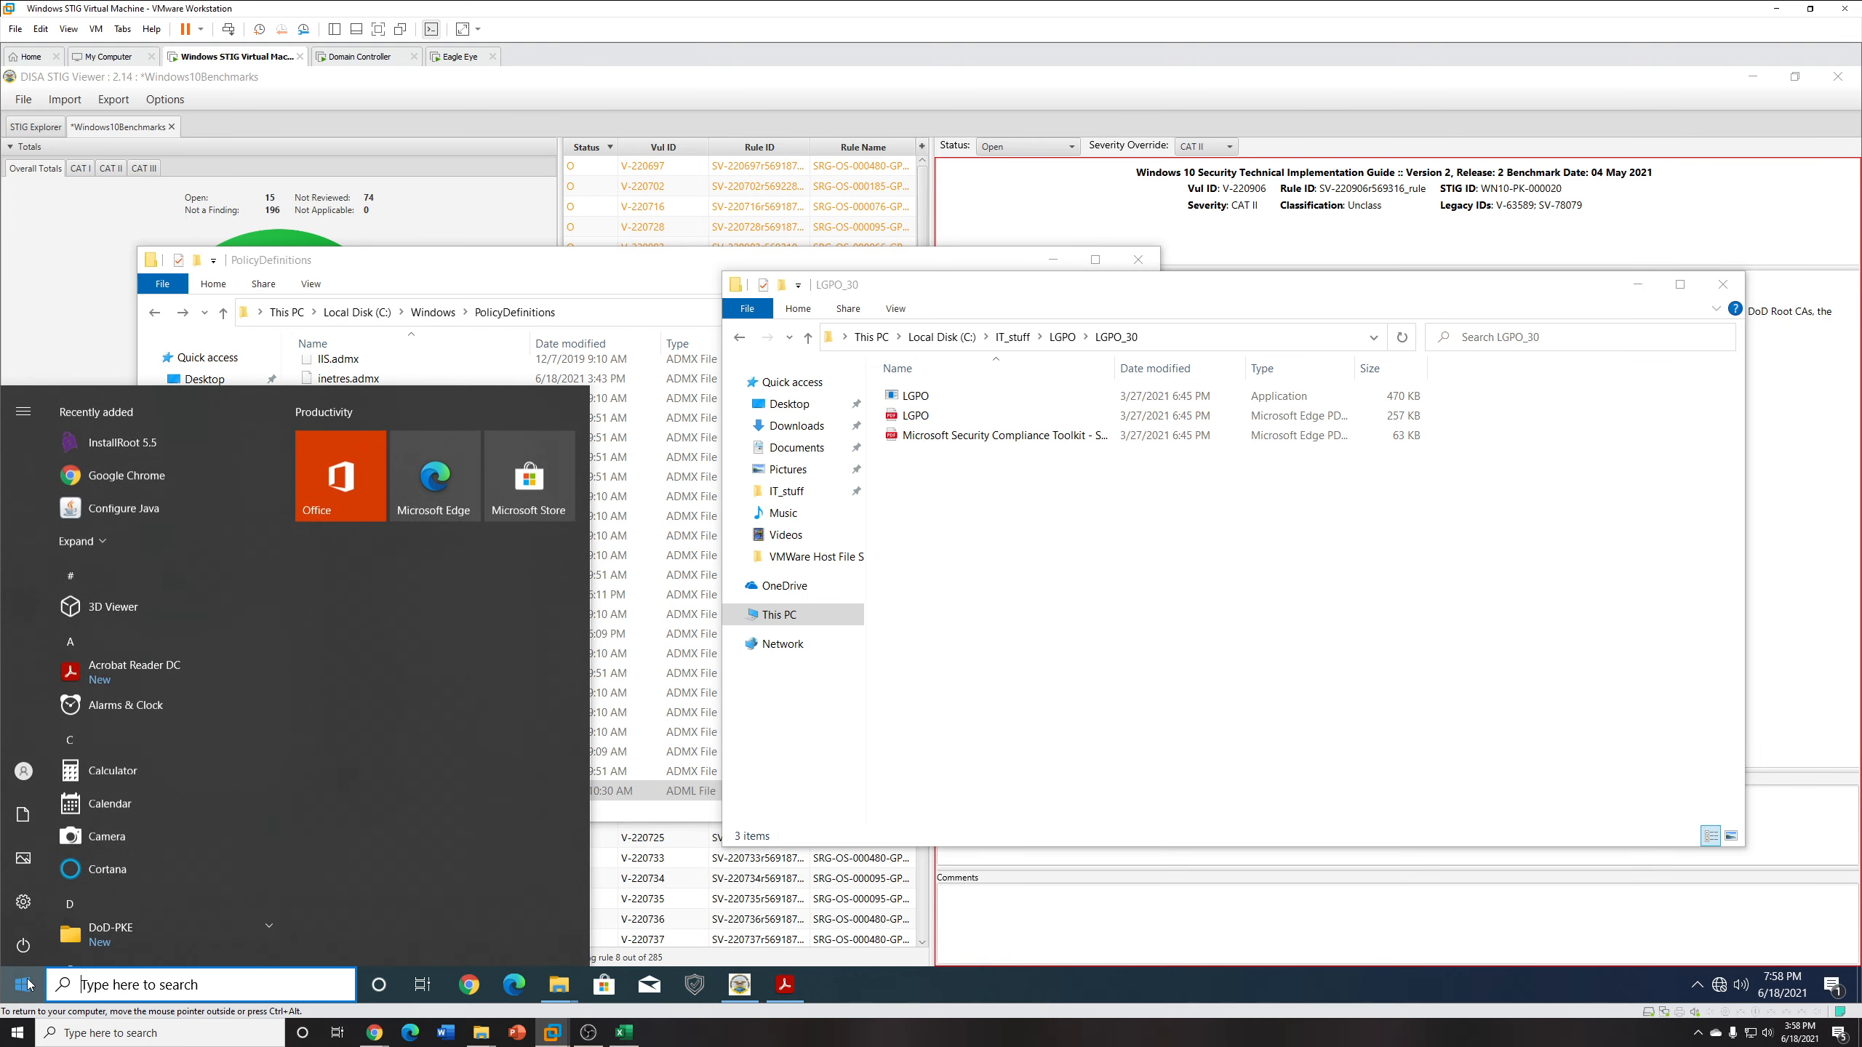
{"action": "type", "text": "cmd"}
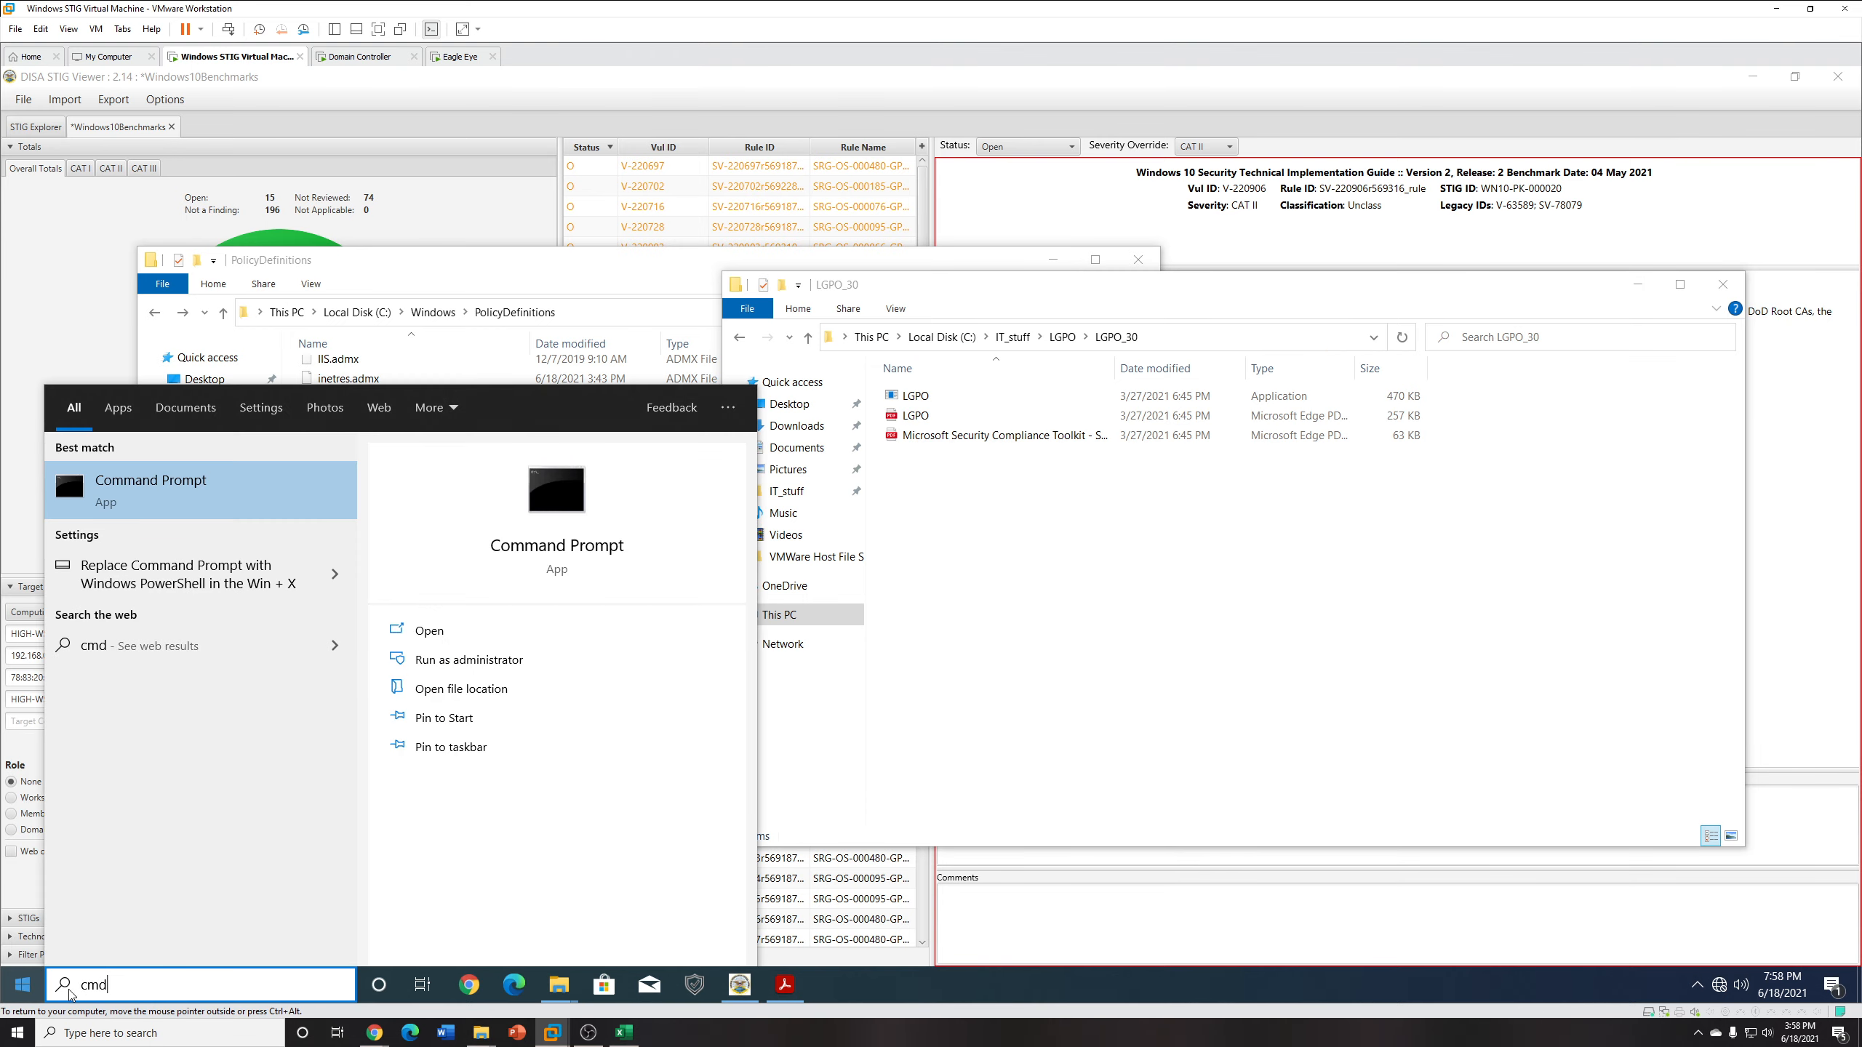
{"action": "left_click", "coordinate": [561, 661]}
{"action": "left_click", "coordinate": [819, 638]}
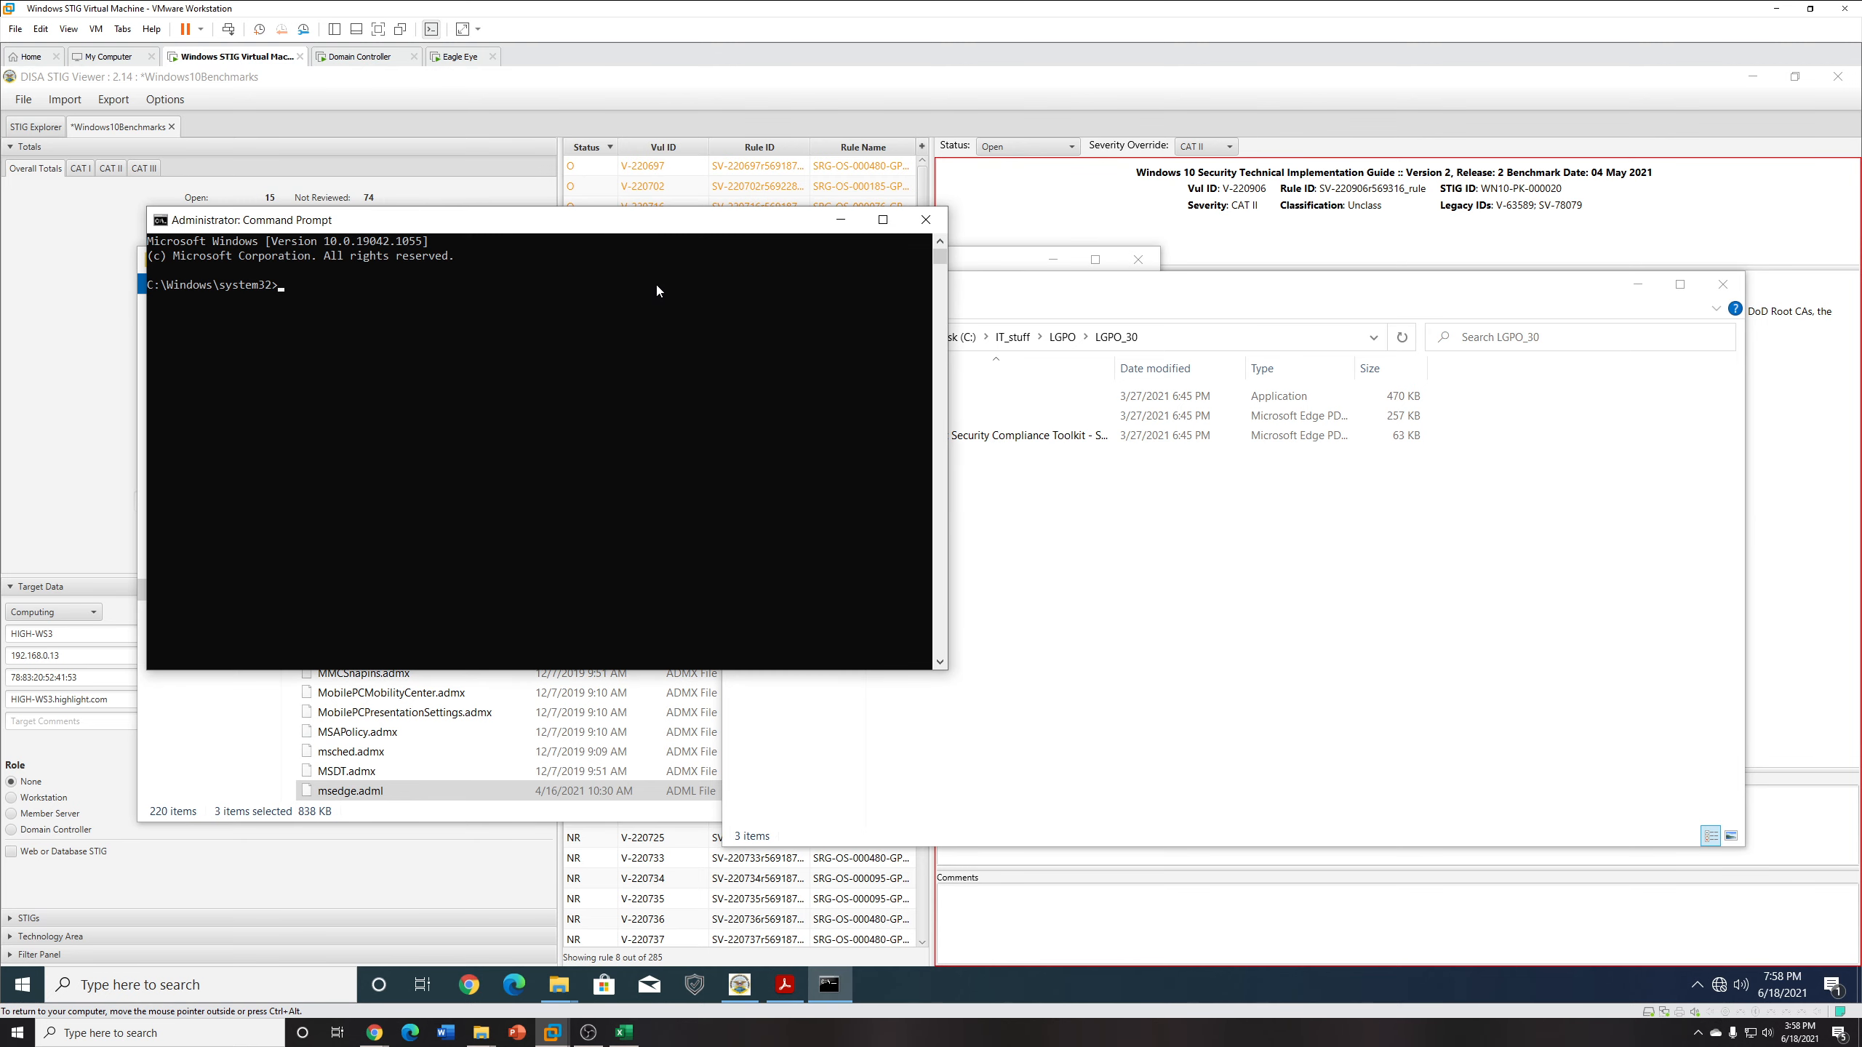
{"action": "left_click_drag", "start_coordinate": [657, 231], "coordinate": [1054, 338]}
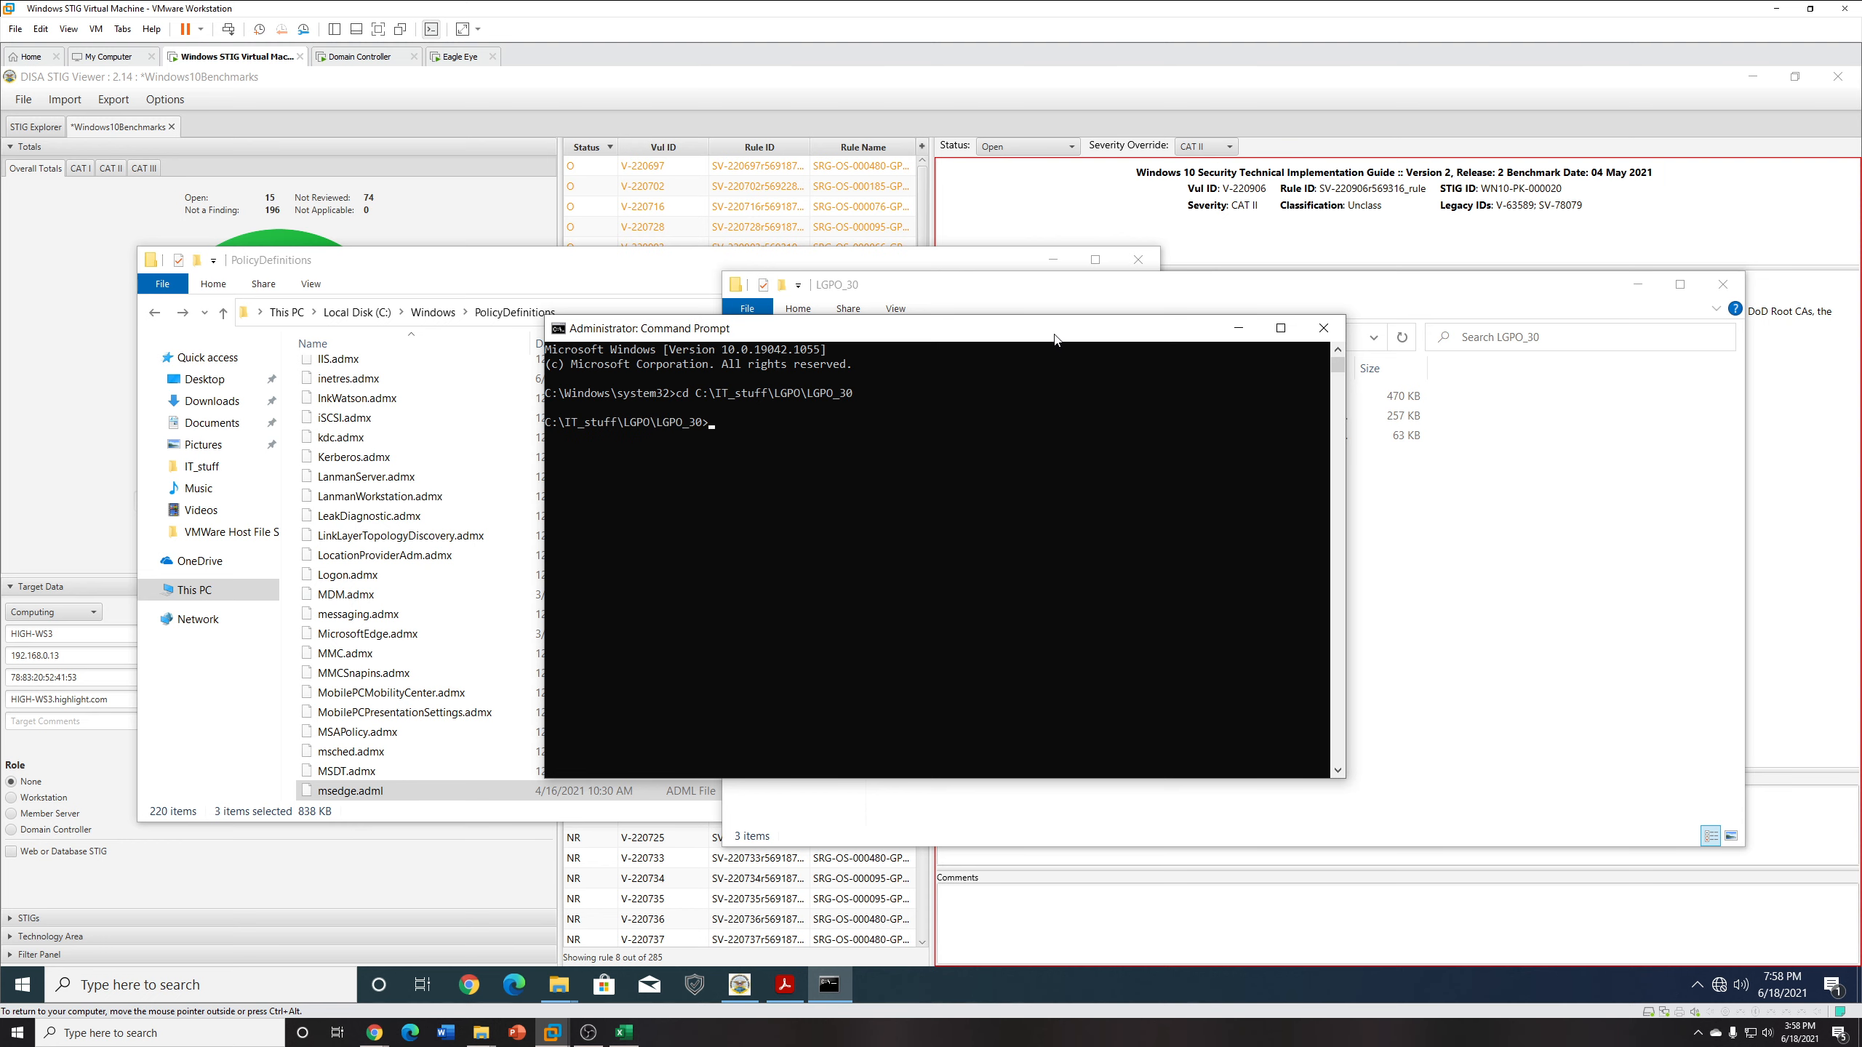
{"action": "key", "text": "Return"}
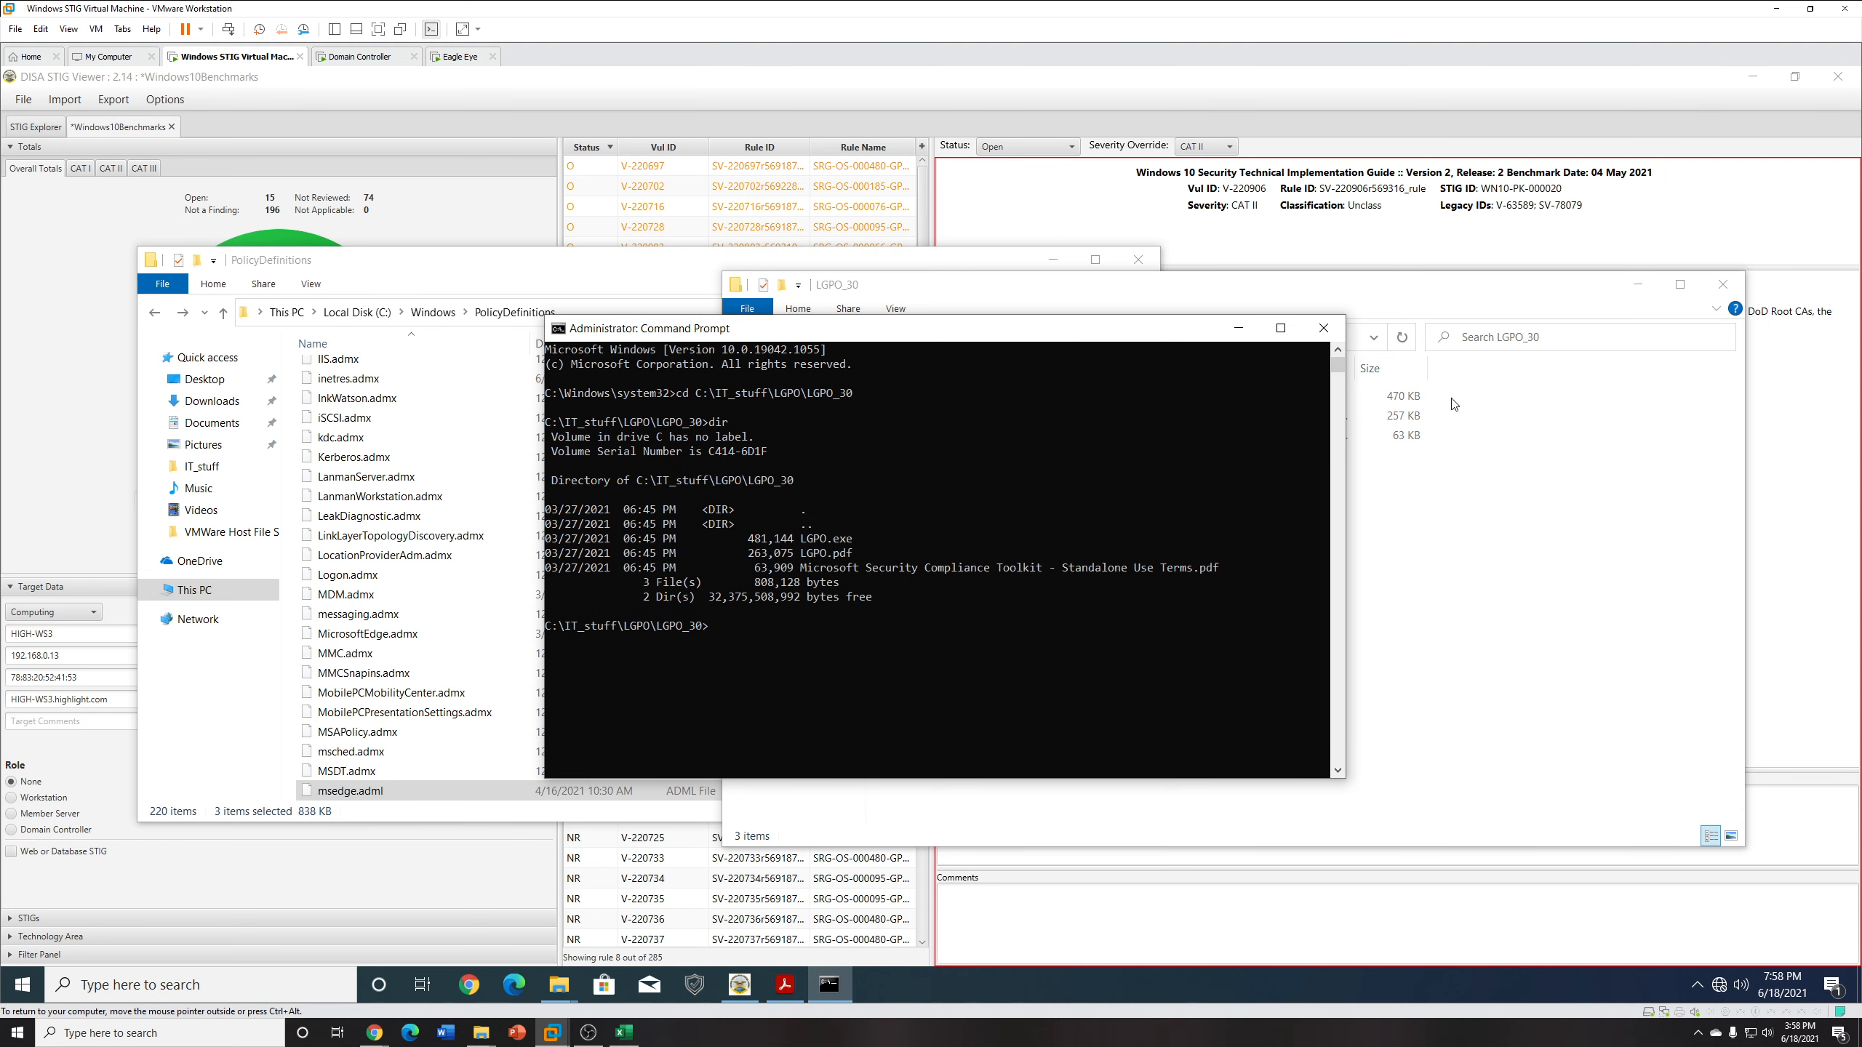
Open LGPO.pdf from the LGPO_30 folder and read the LGPO.exe command options for importing settings.
{"action": "left_click", "coordinate": [1516, 304]}
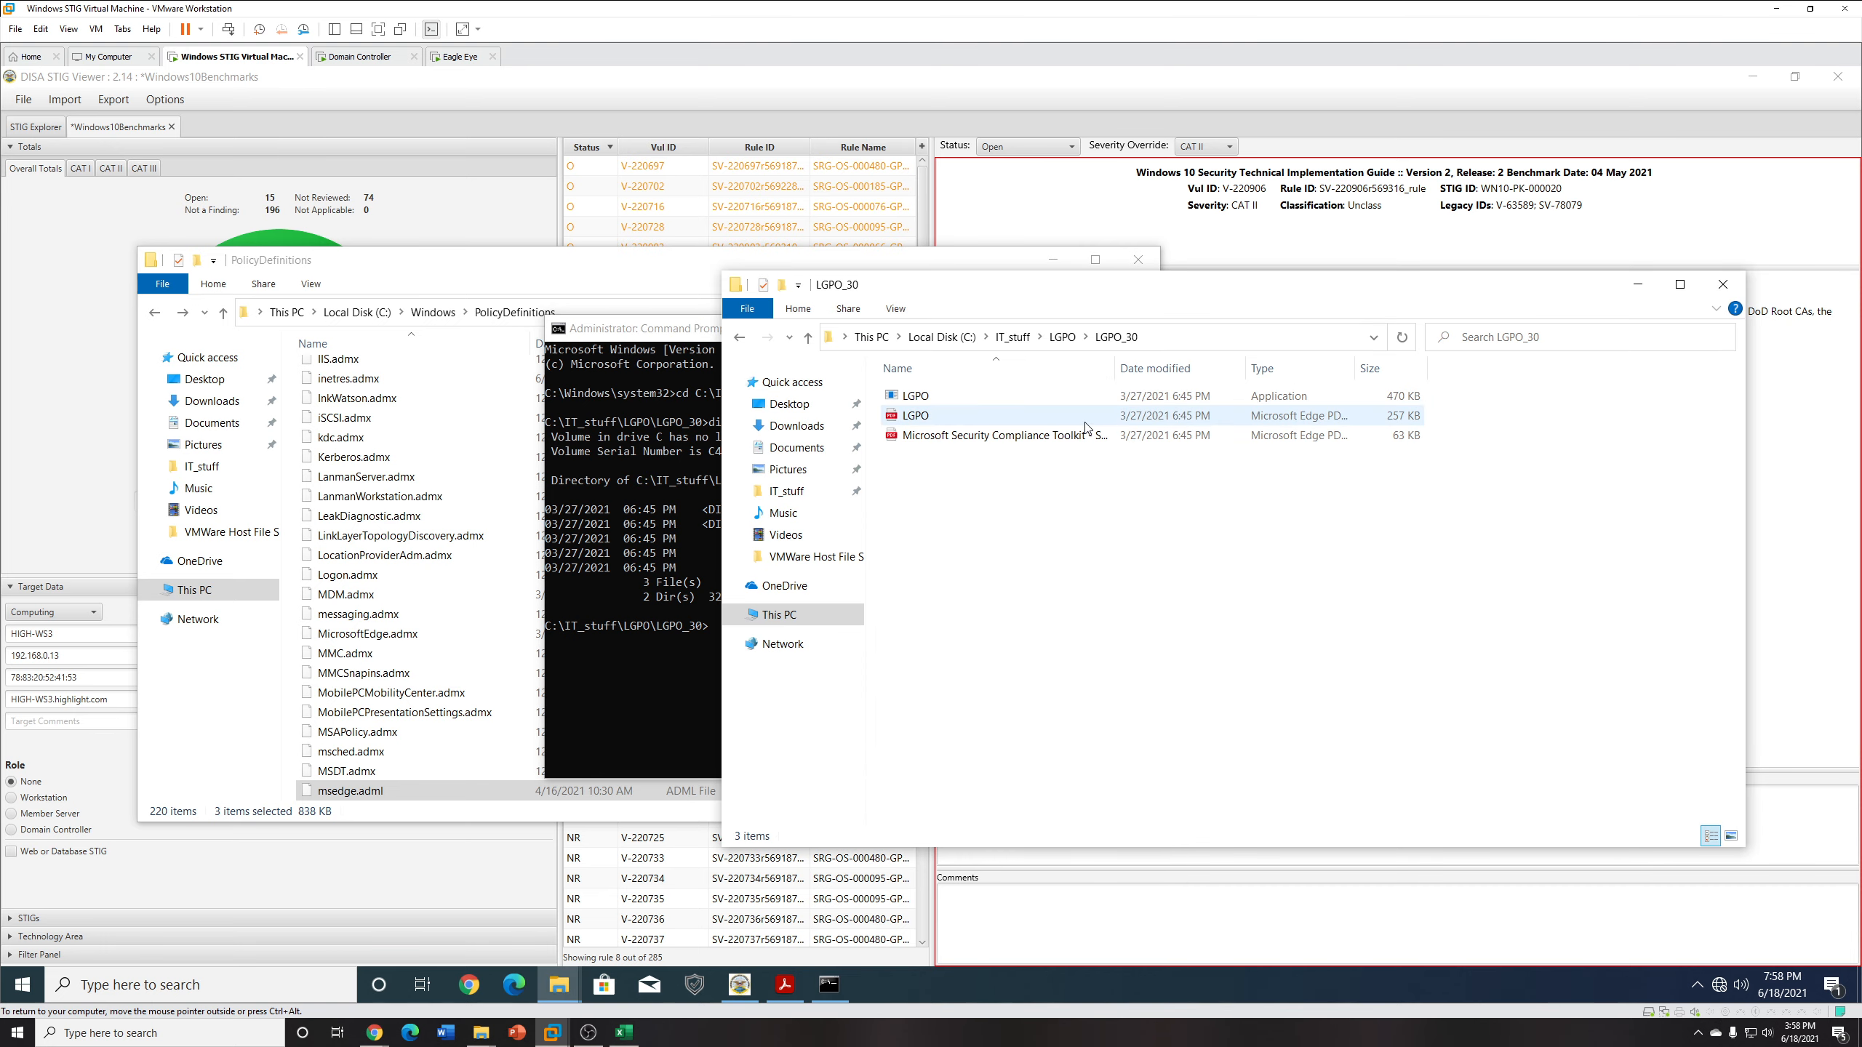
{"action": "double_click", "coordinate": [1085, 418]}
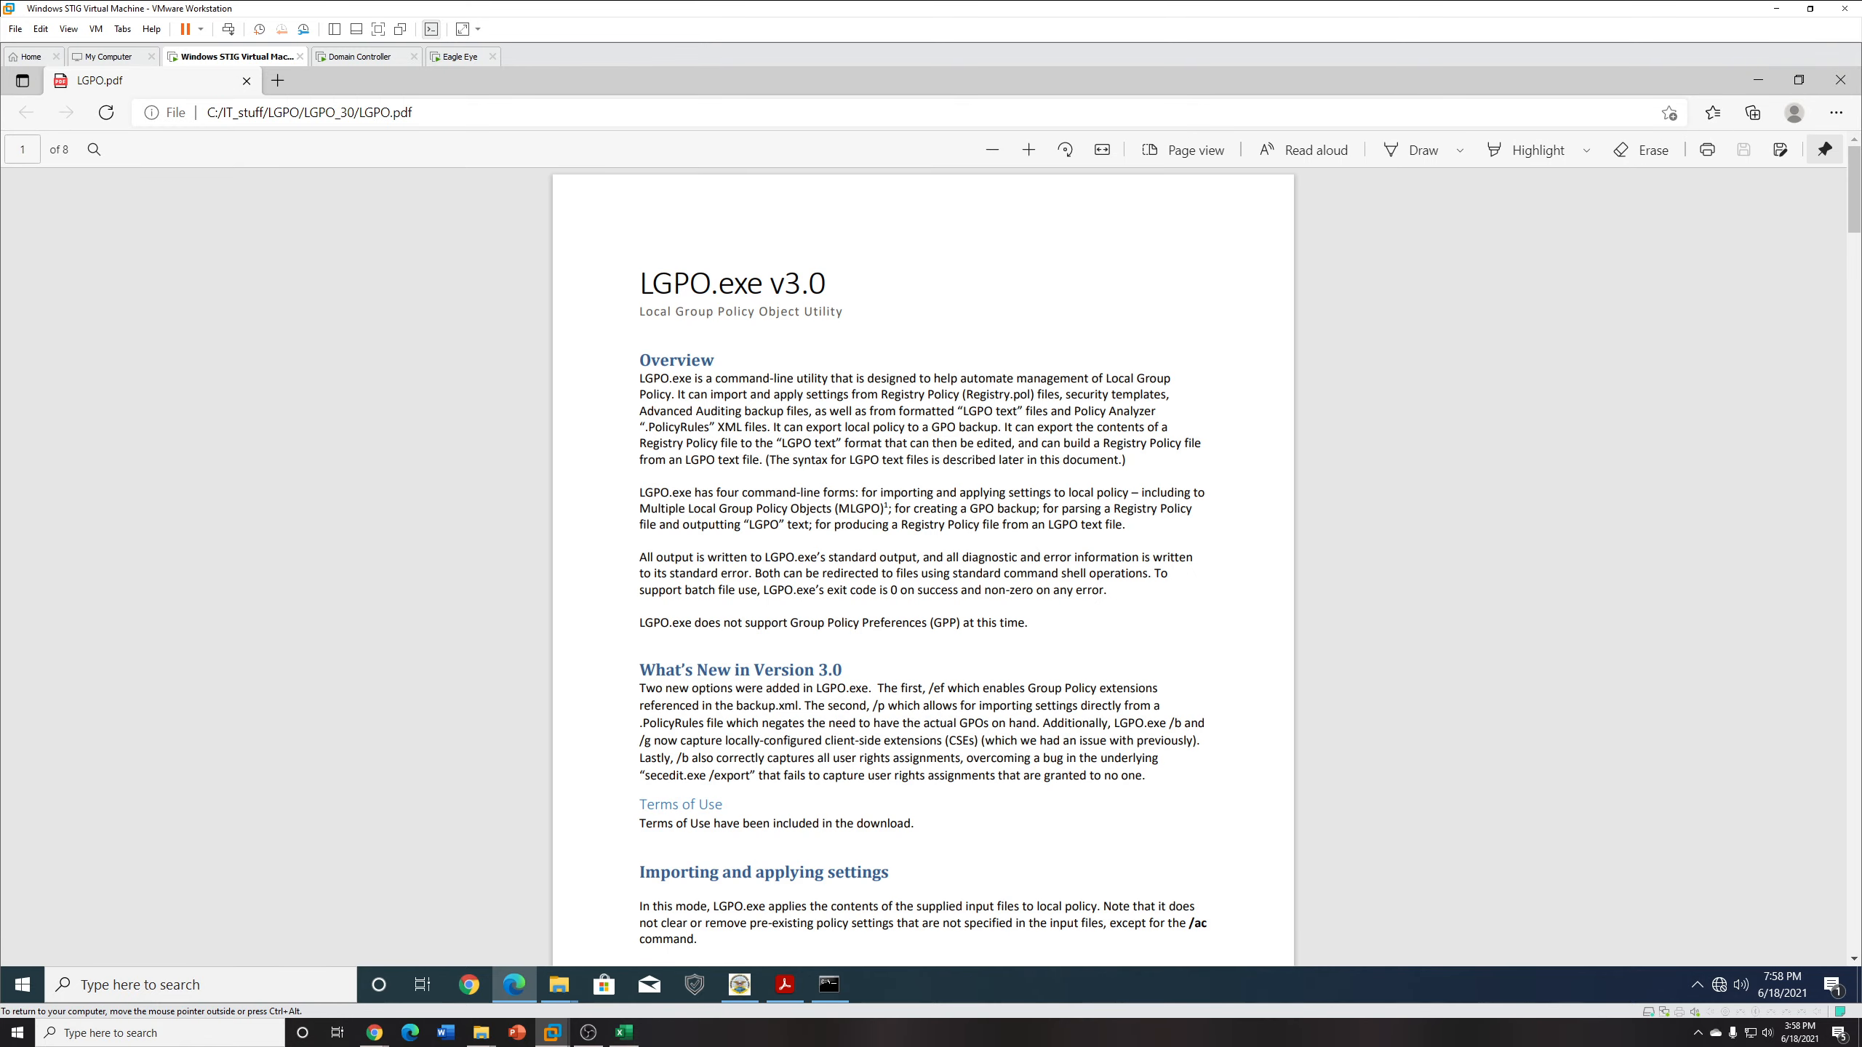
{"action": "scroll", "coordinate": [923, 565], "scroll_direction": "down", "scroll_amount": 15}
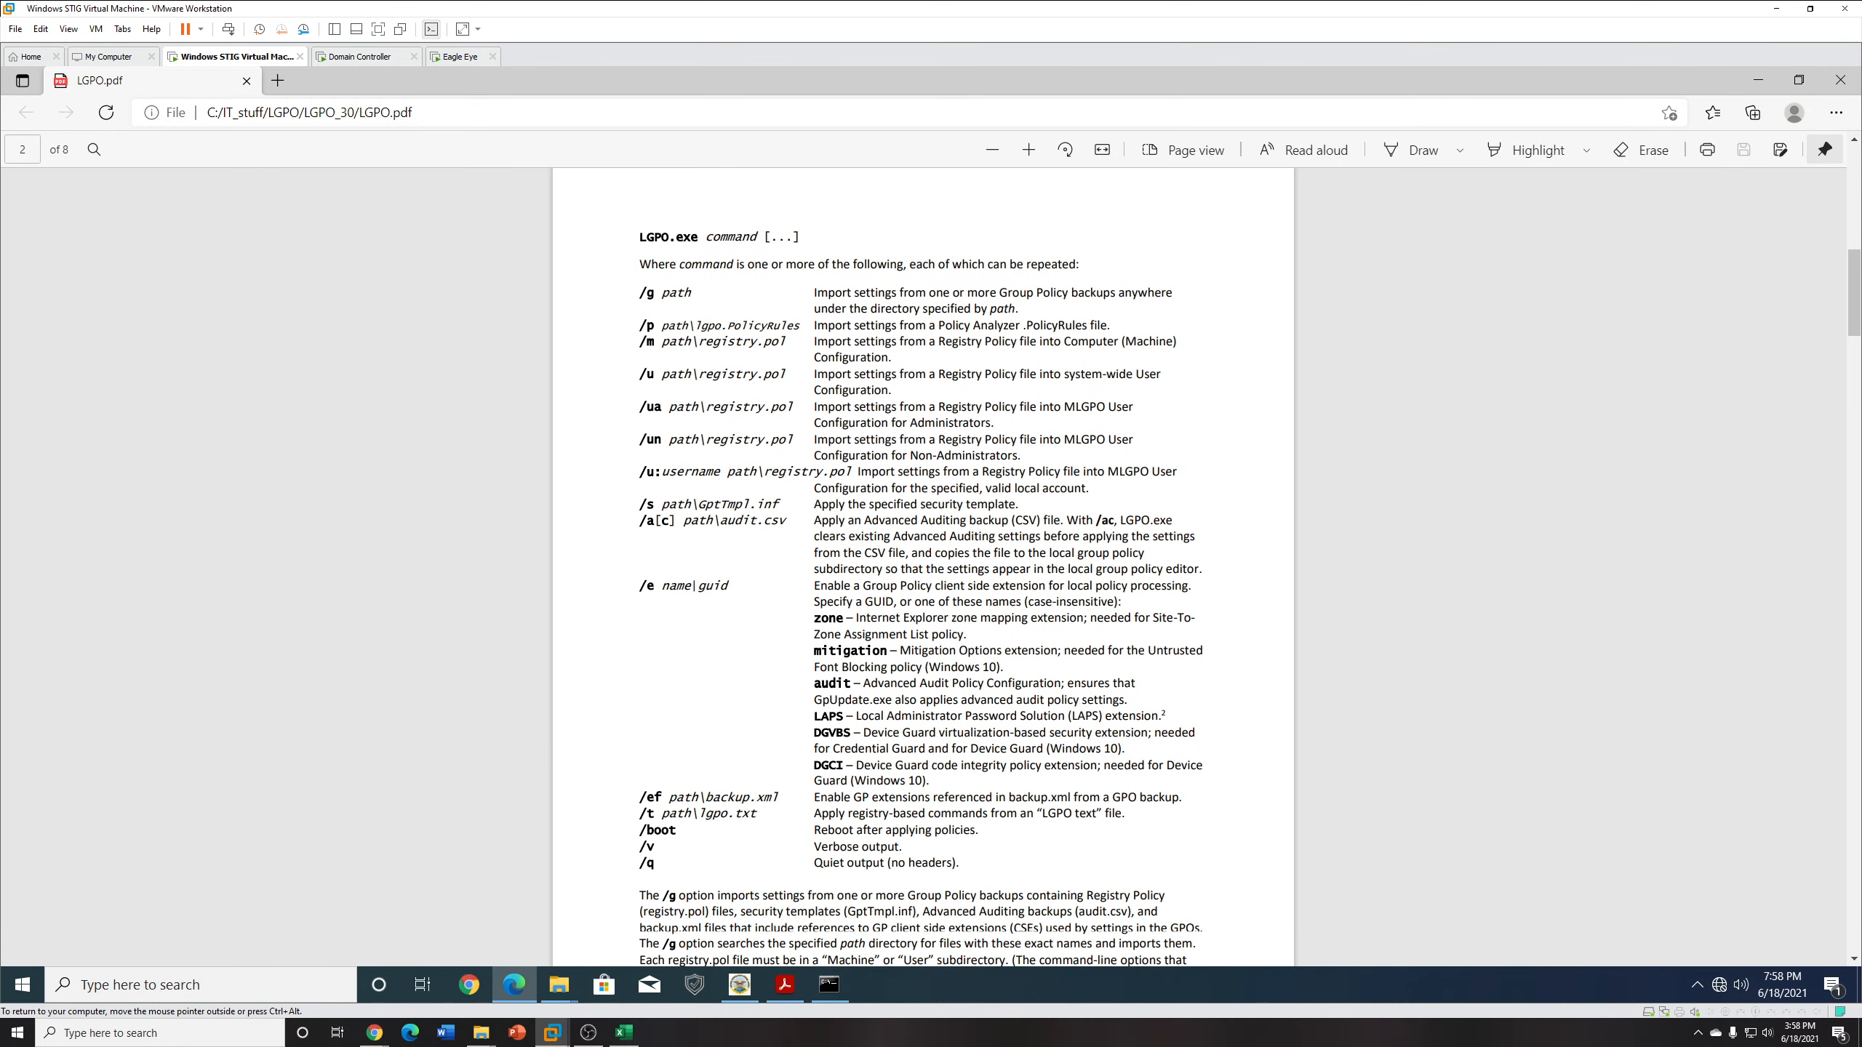
{"action": "left_click", "coordinate": [1758, 80]}
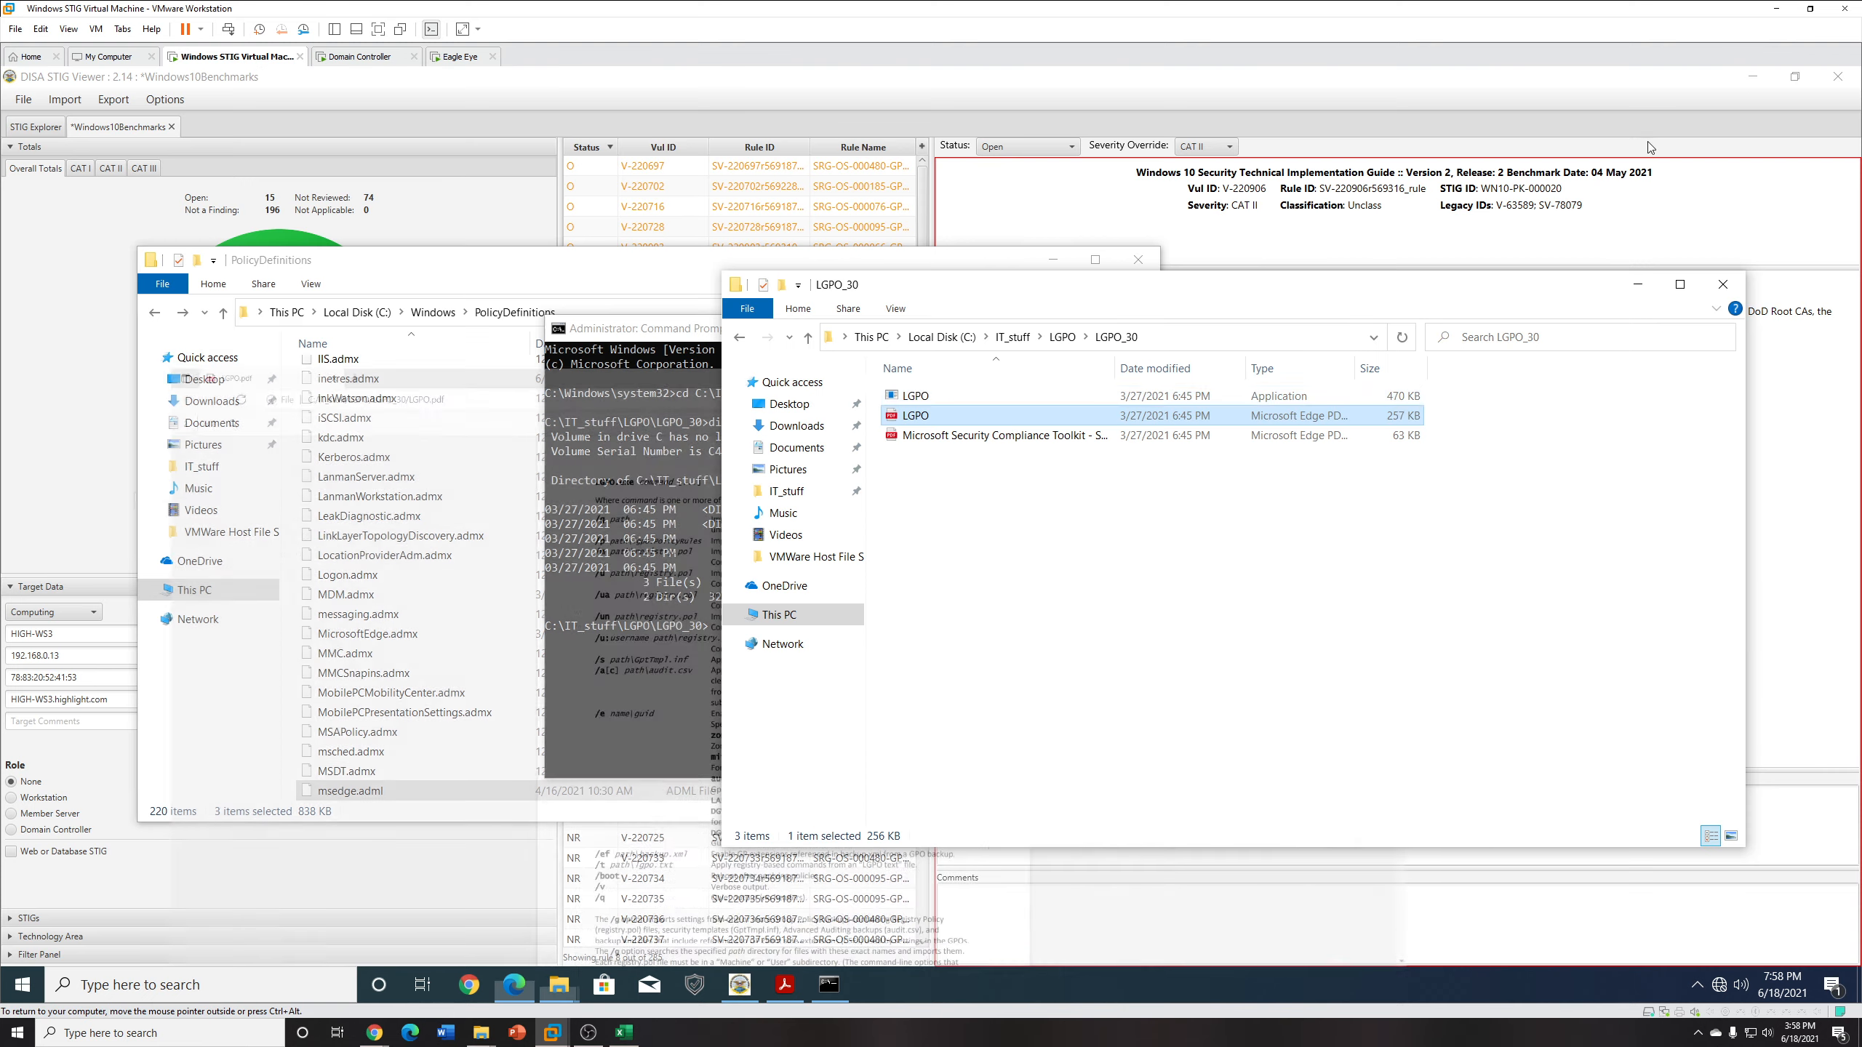
Begin the command LGPO.exe /g at the LGPO_30 prompt, followed by an opening quotation mark for the path.
{"action": "left_click", "coordinate": [669, 661]}
{"action": "left_click", "coordinate": [736, 636]}
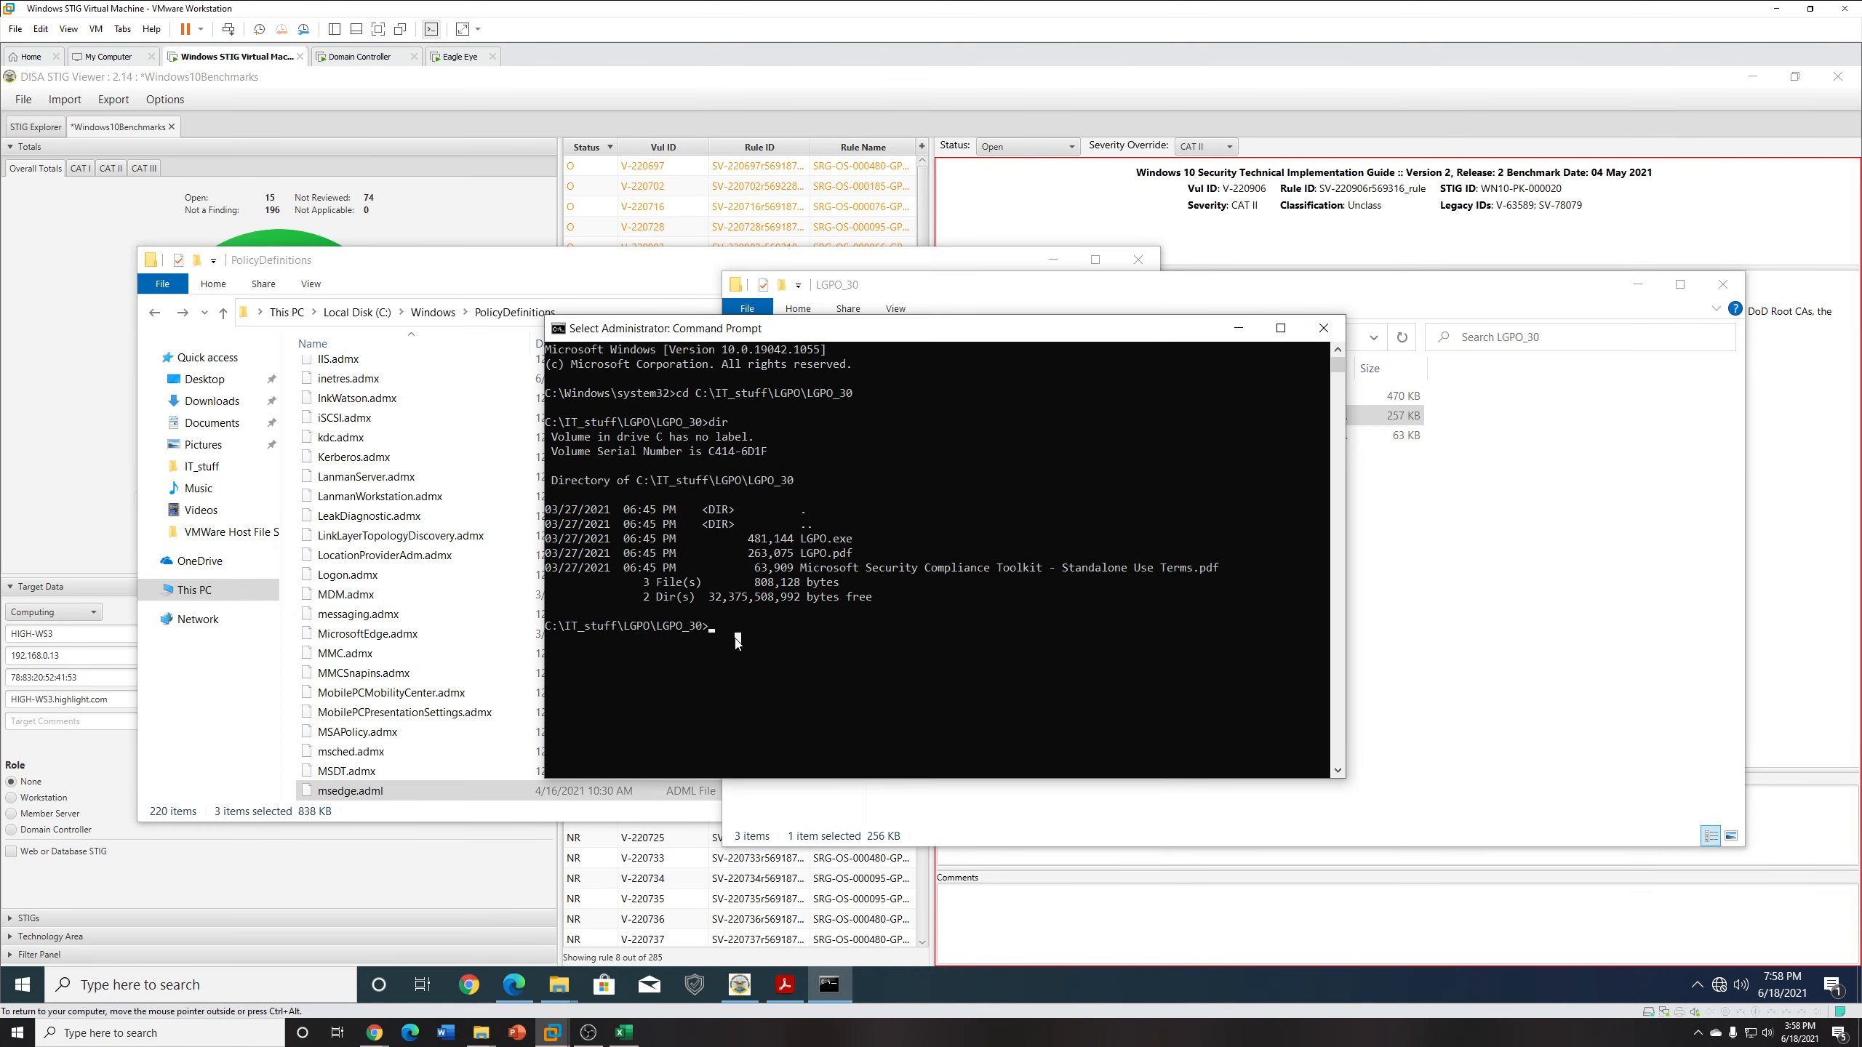
{"action": "type", "text": "lg"}
Open the GPO backup folder under U_STIG_GPO_Package_April_2021\DoD Google Chrome V2R3\GPOs and copy its full path.
{"action": "left_click", "coordinate": [1386, 302]}
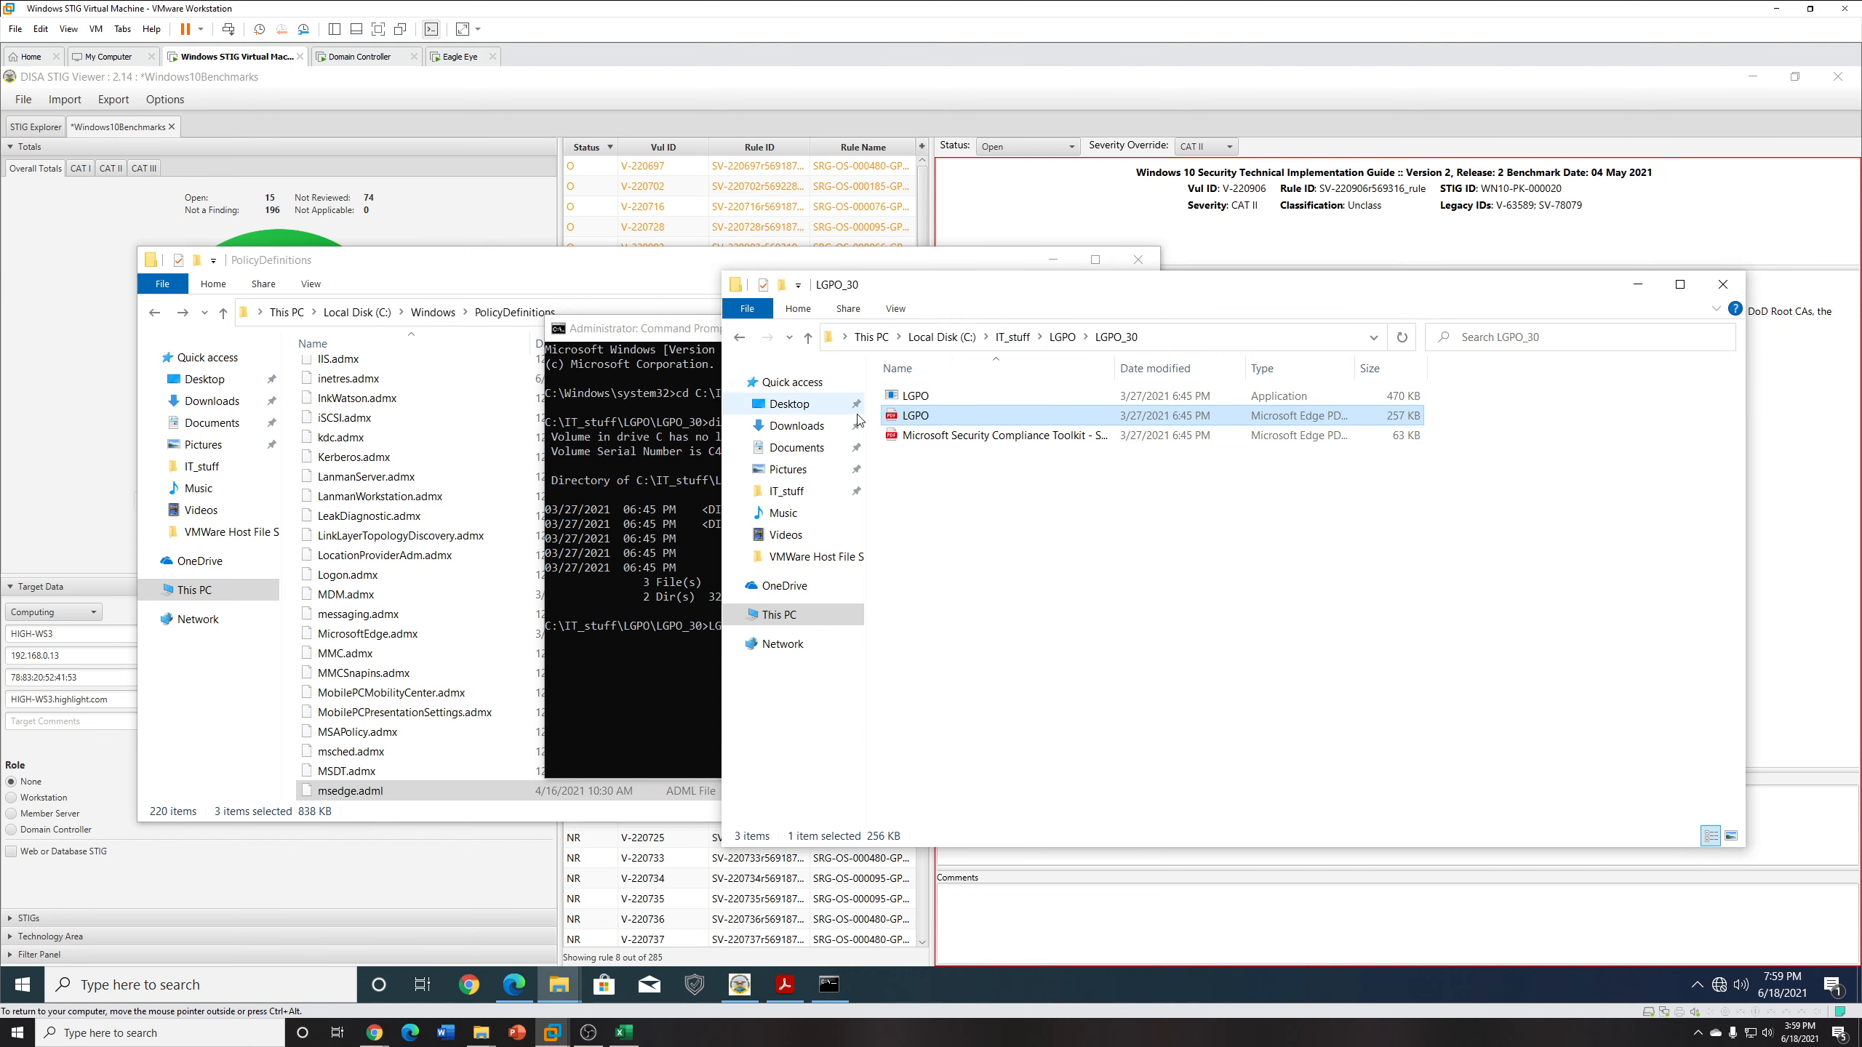
{"action": "left_click", "coordinate": [805, 613]}
{"action": "double_click", "coordinate": [967, 590]}
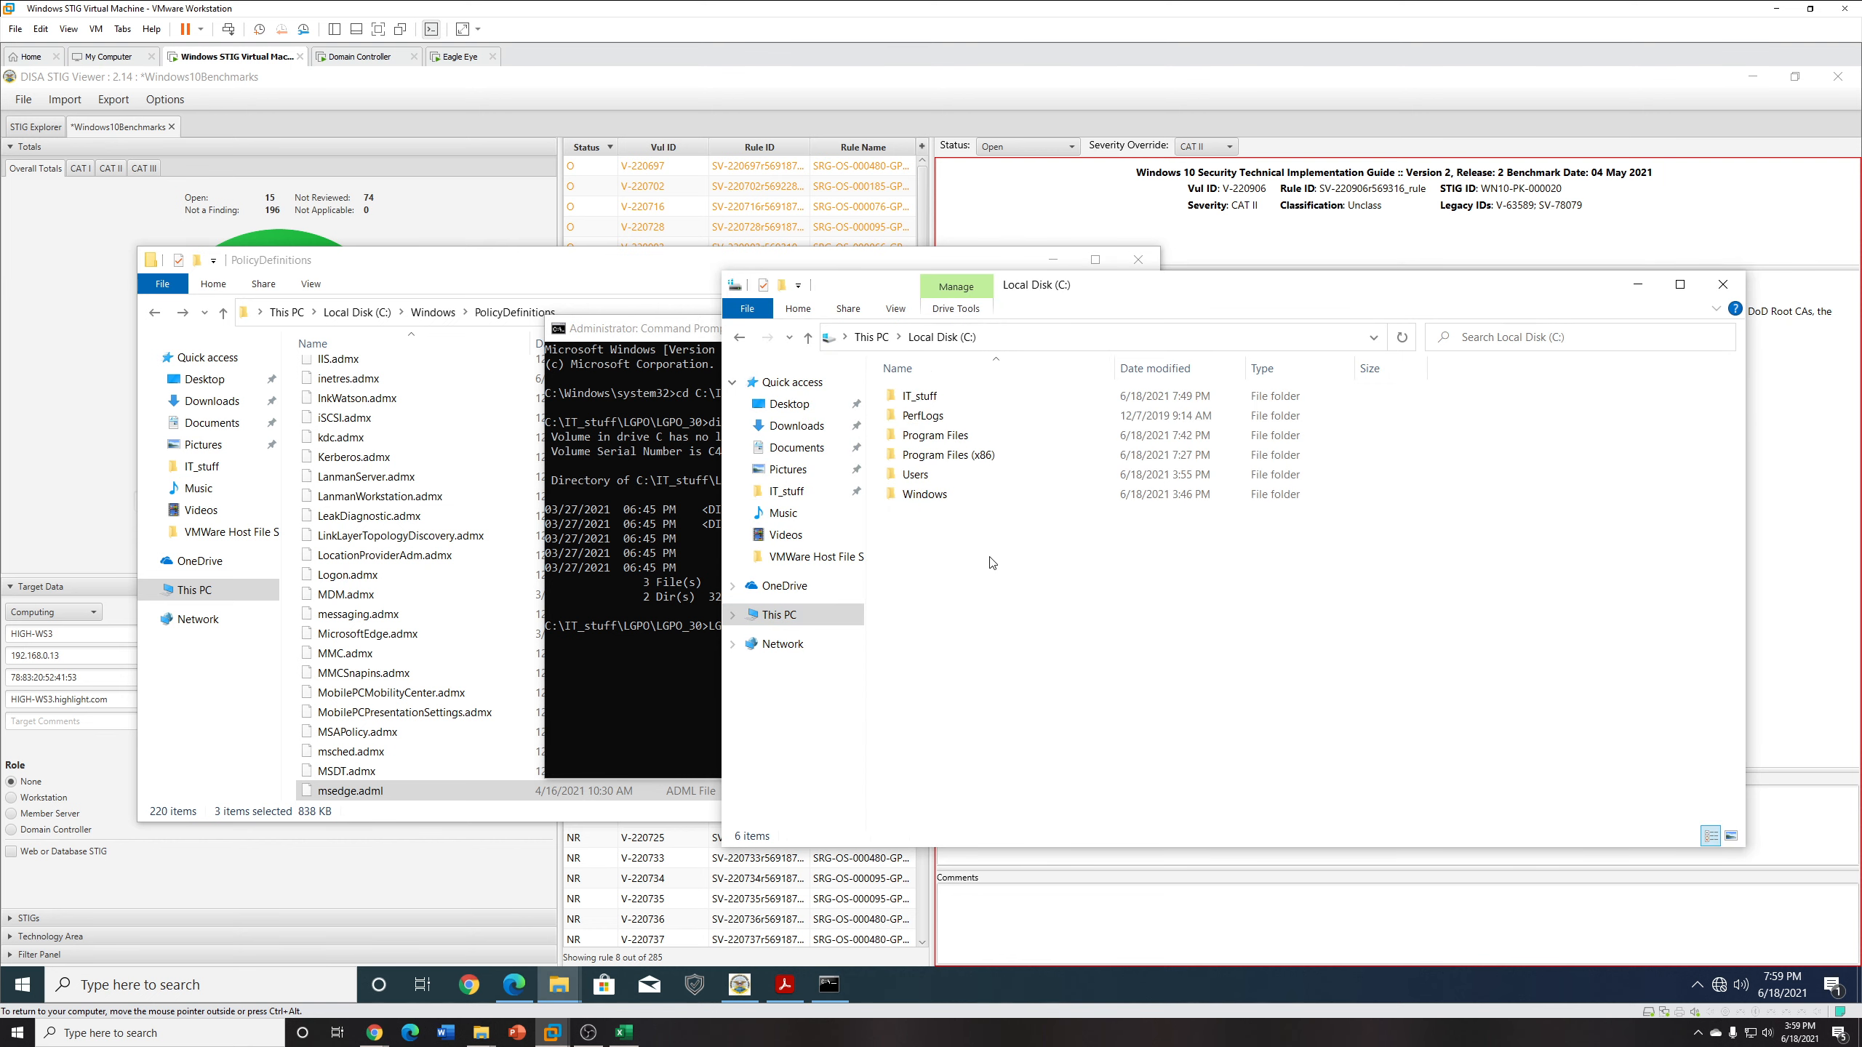
{"action": "double_click", "coordinate": [968, 397]}
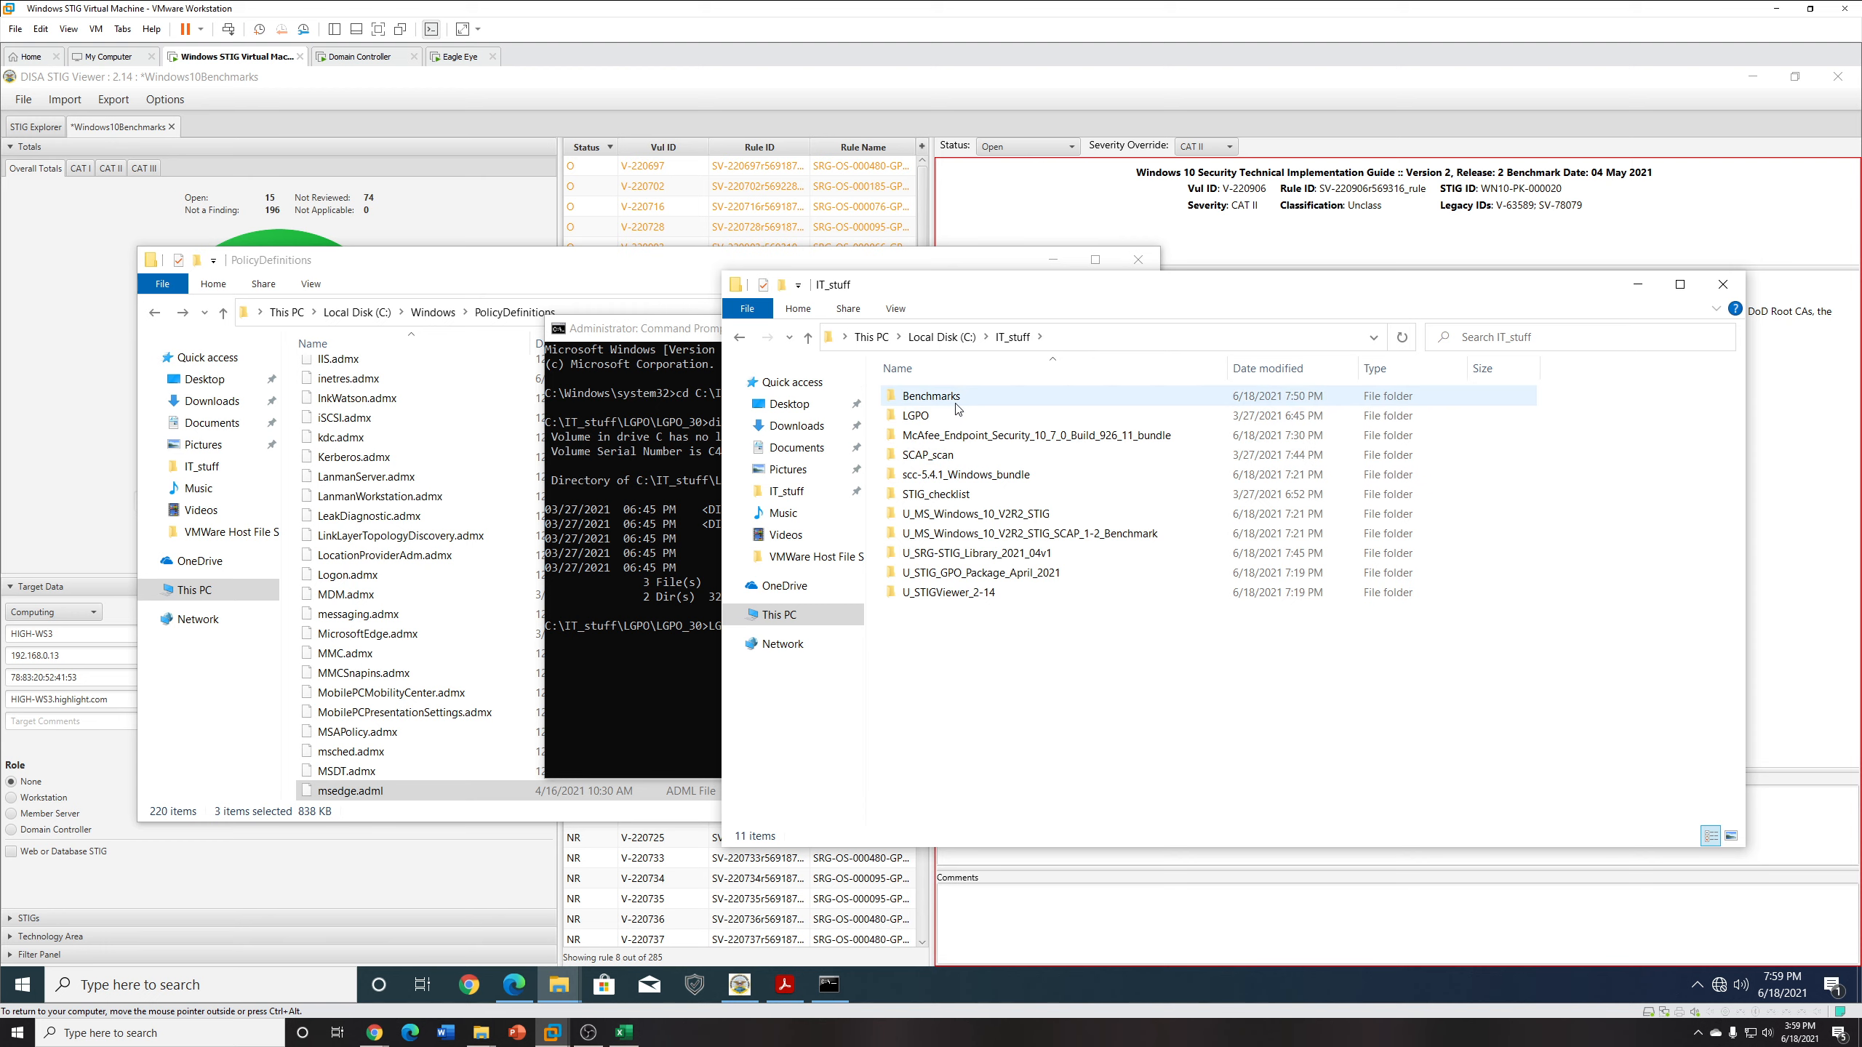
{"action": "double_click", "coordinate": [998, 573]}
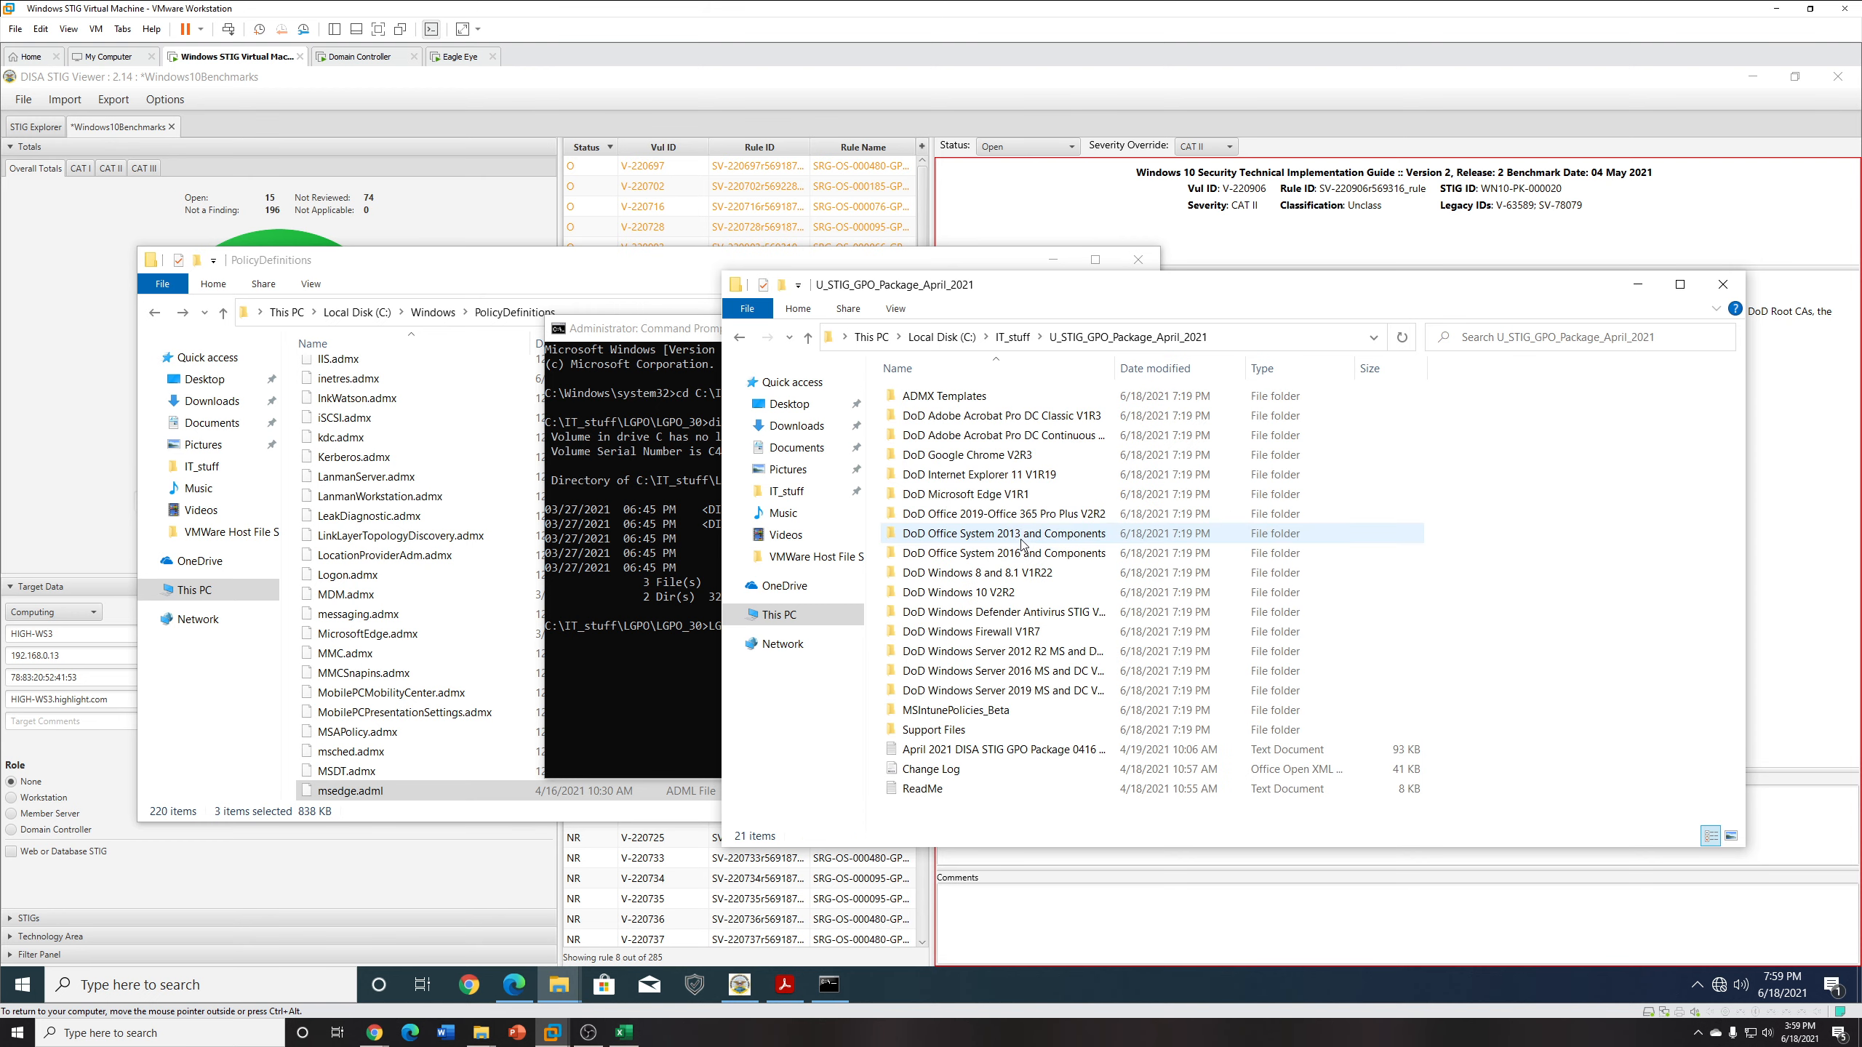
{"action": "double_click", "coordinate": [1016, 456]}
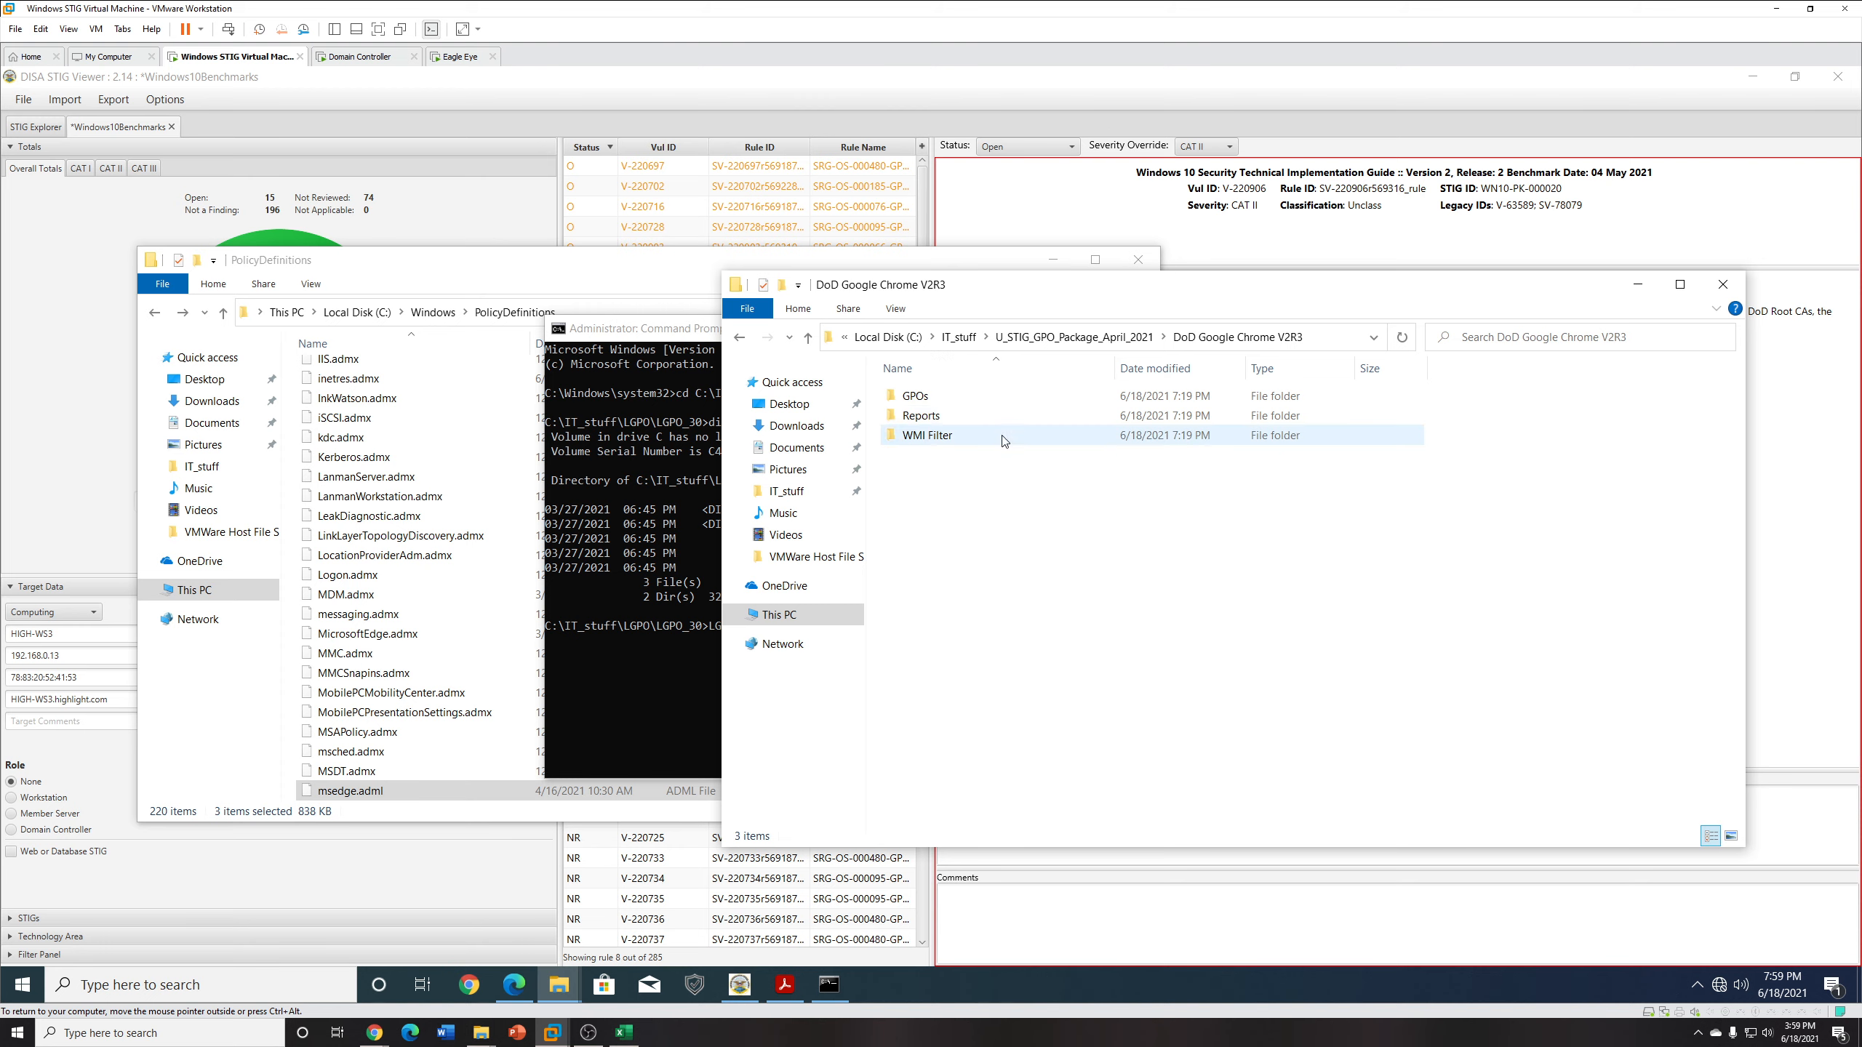
{"action": "double_click", "coordinate": [992, 400]}
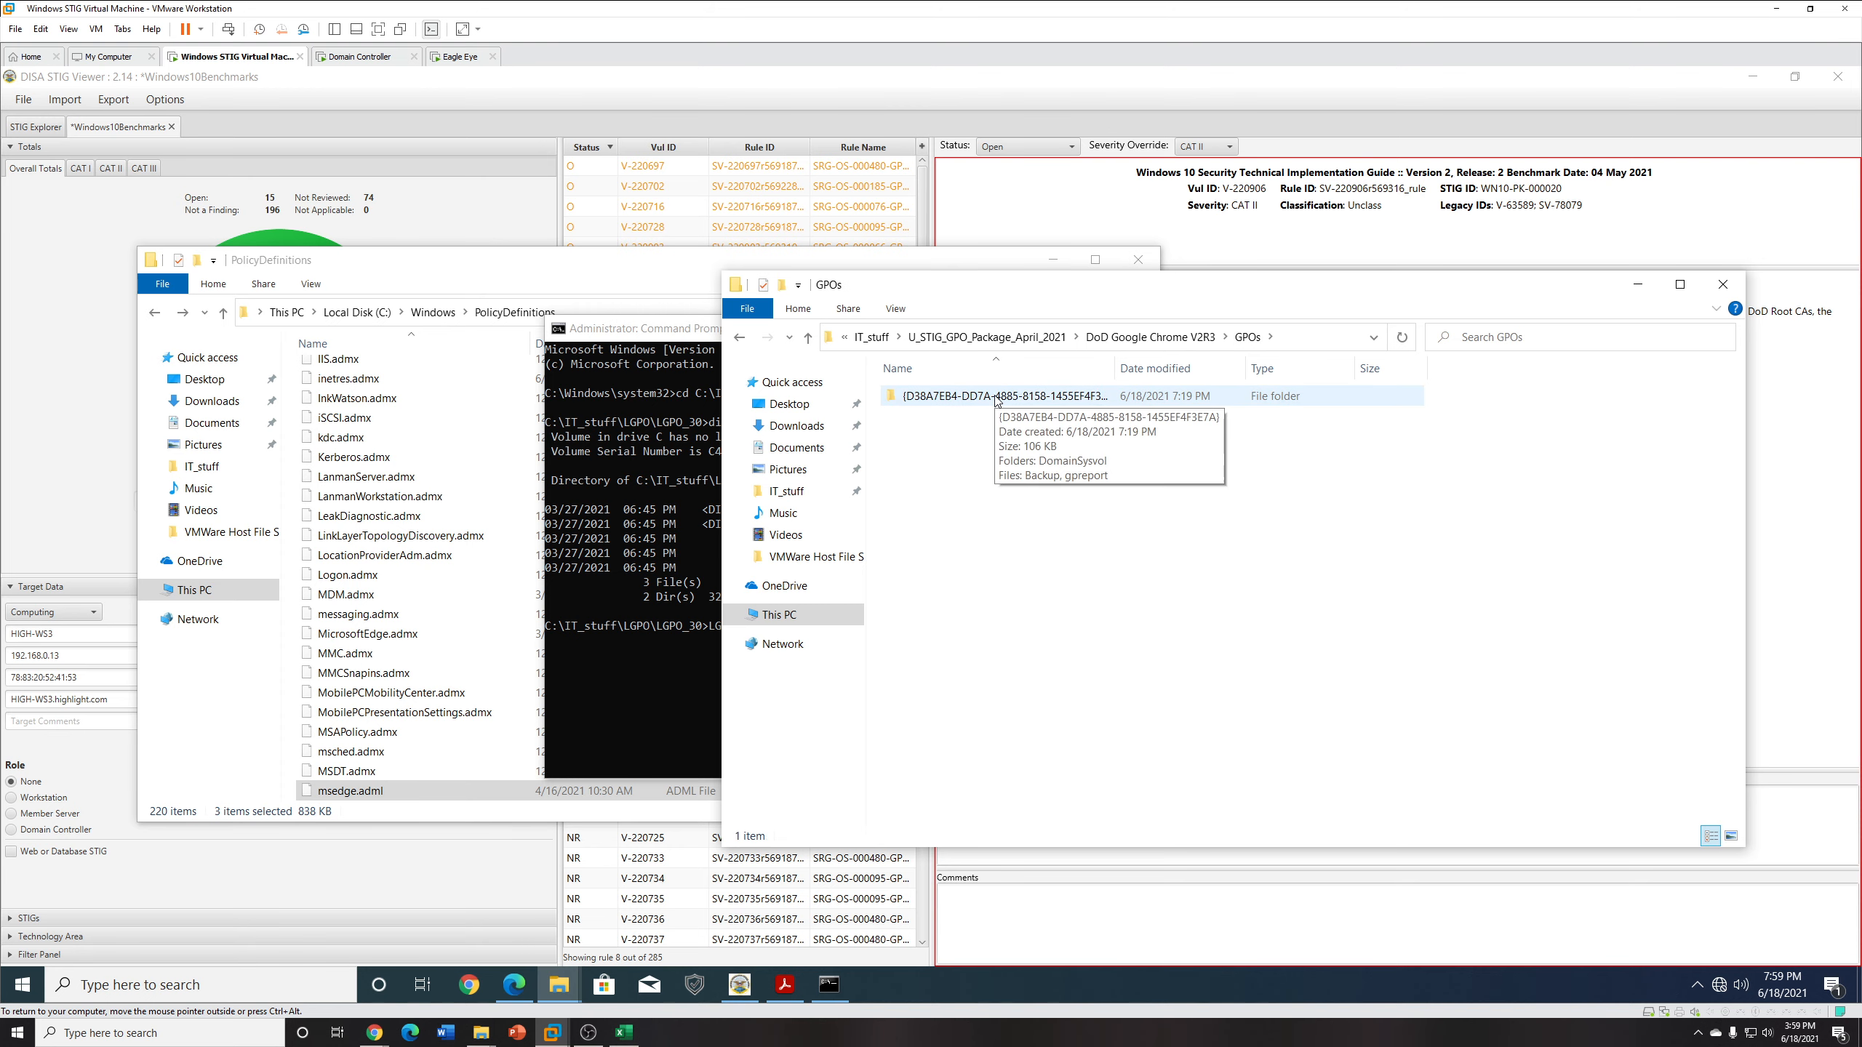
{"action": "double_click", "coordinate": [1072, 401]}
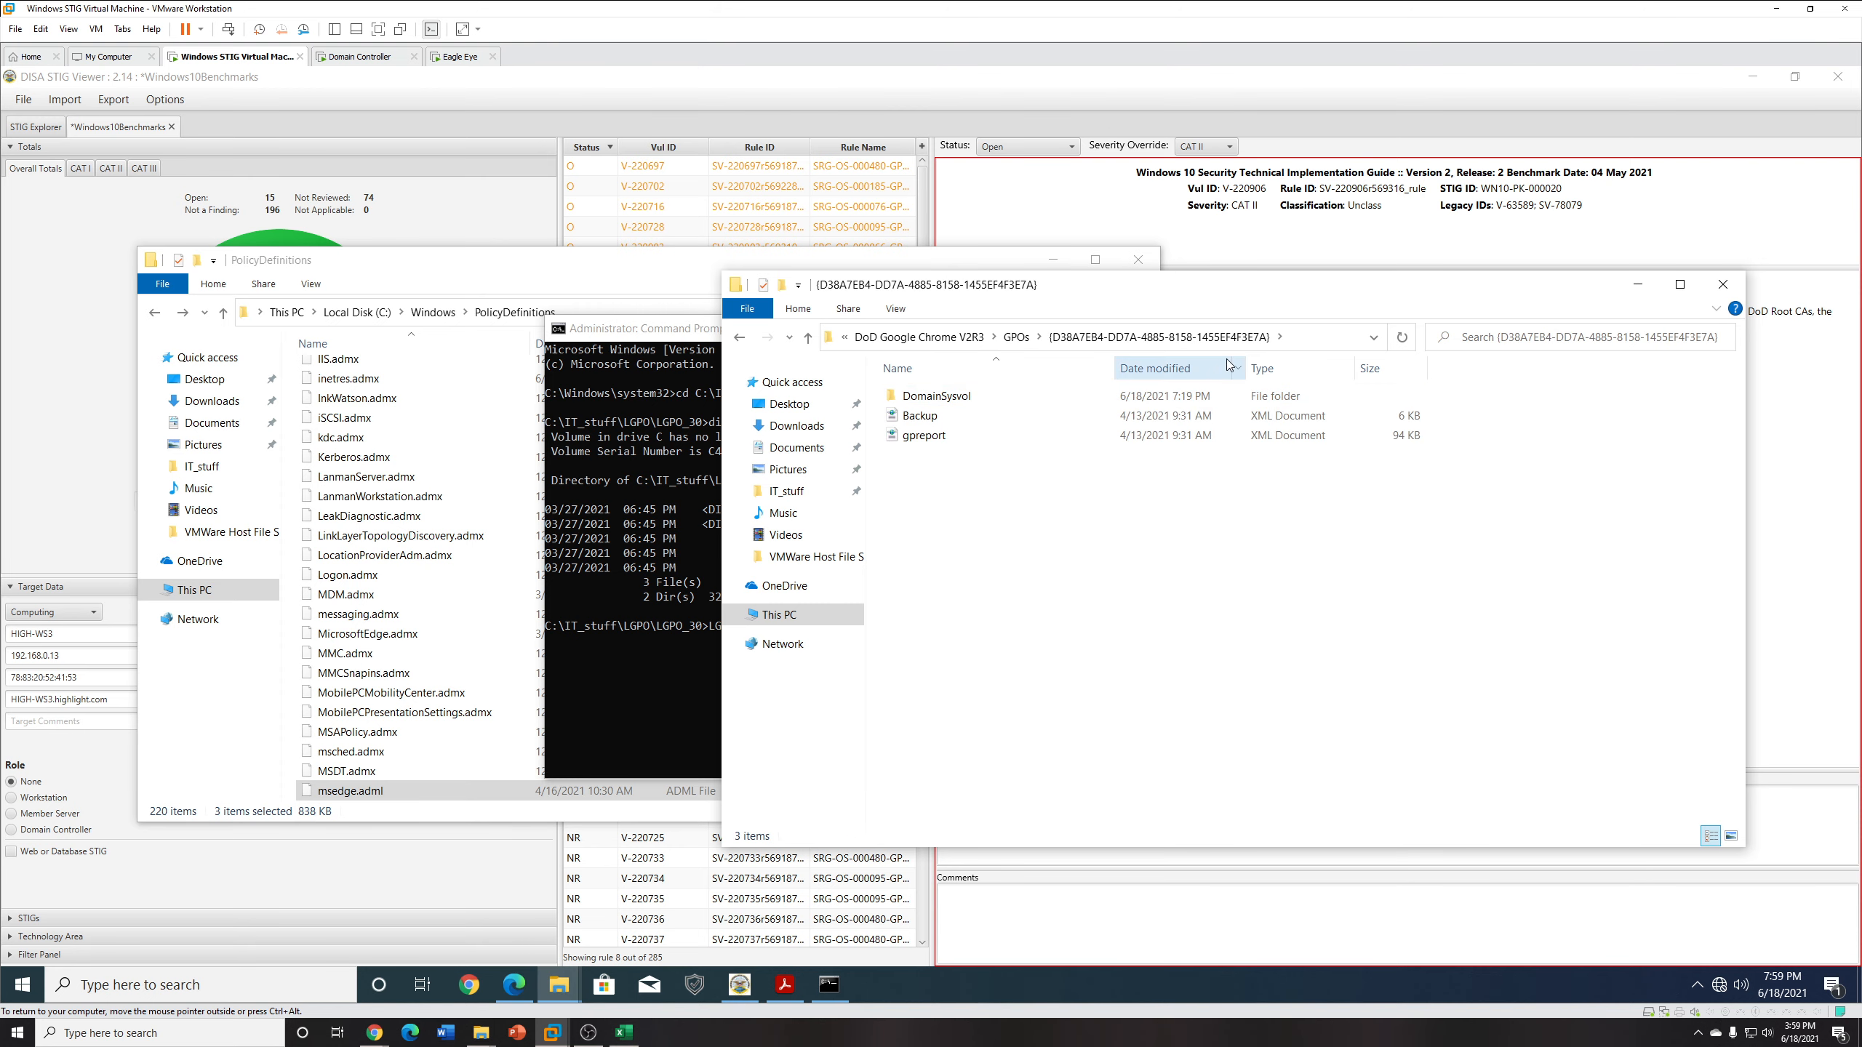
{"action": "left_click", "coordinate": [1305, 342]}
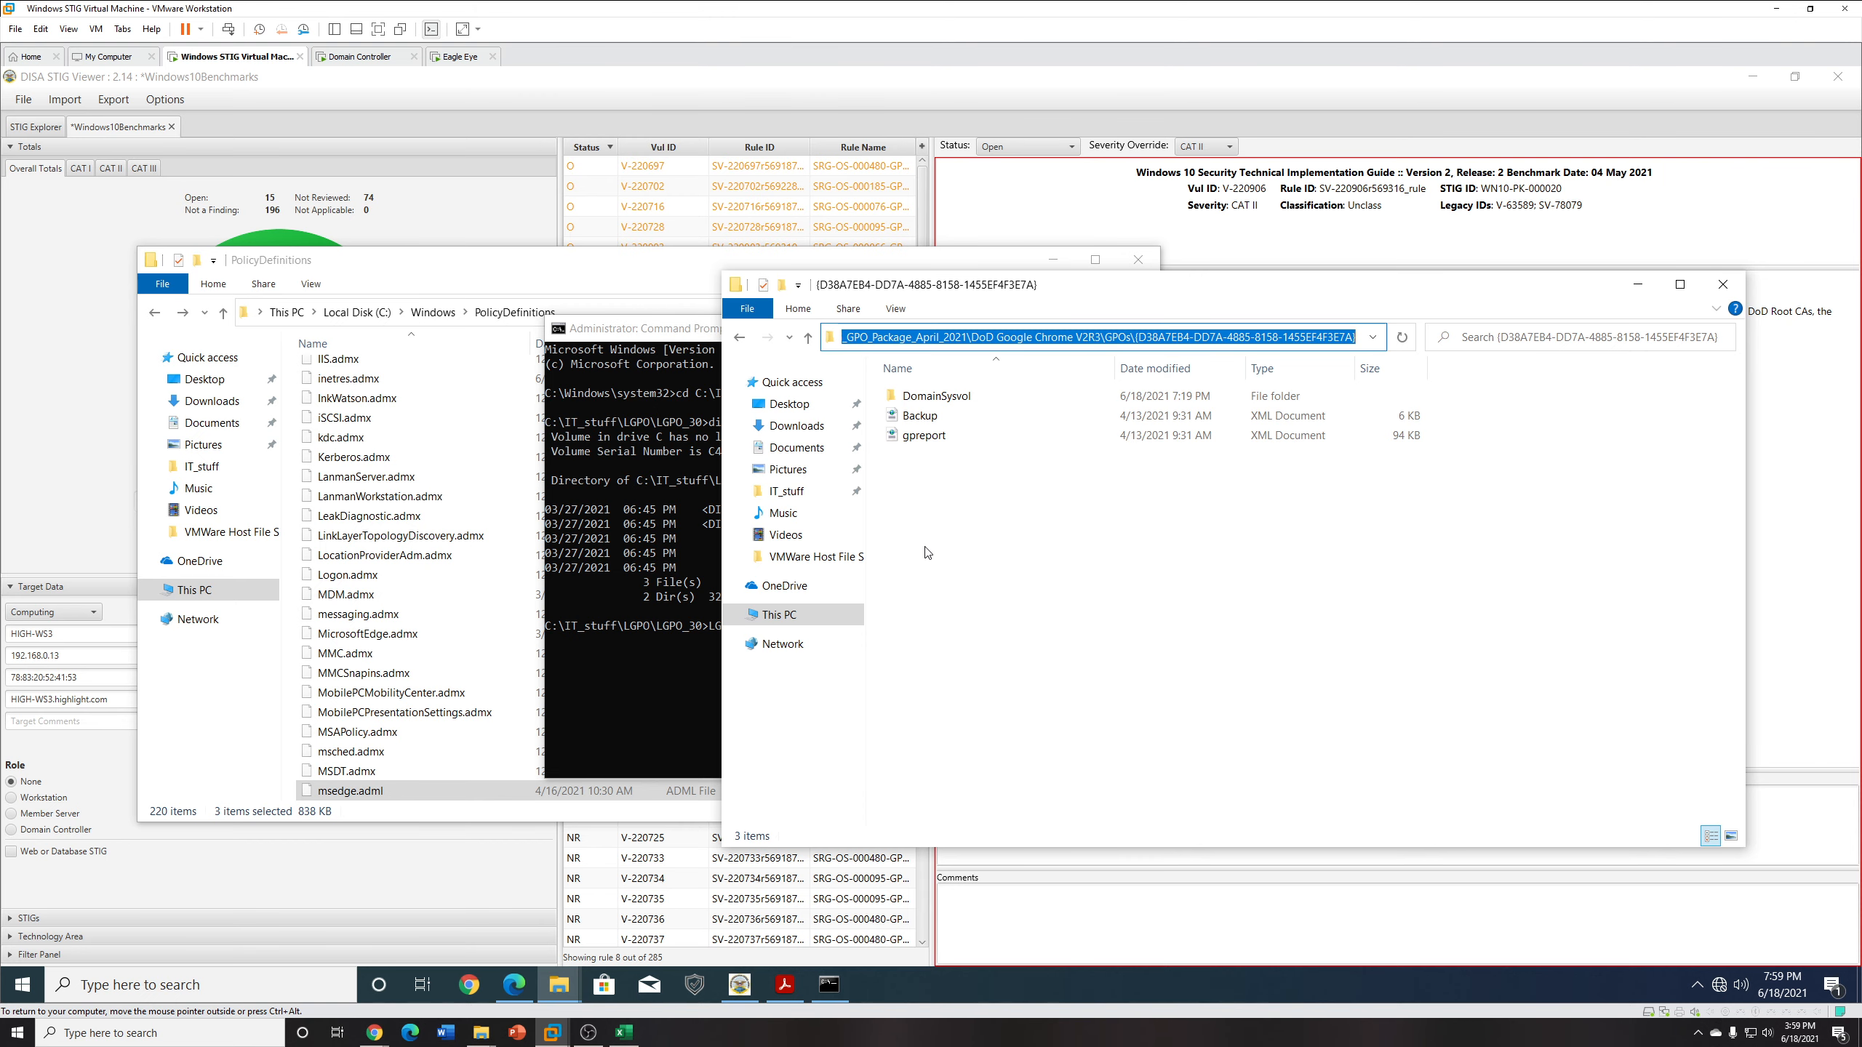
Complete the LGPO.exe /g command with the quoted Google Chrome GPO path and run it.
{"action": "left_click", "coordinate": [683, 676]}
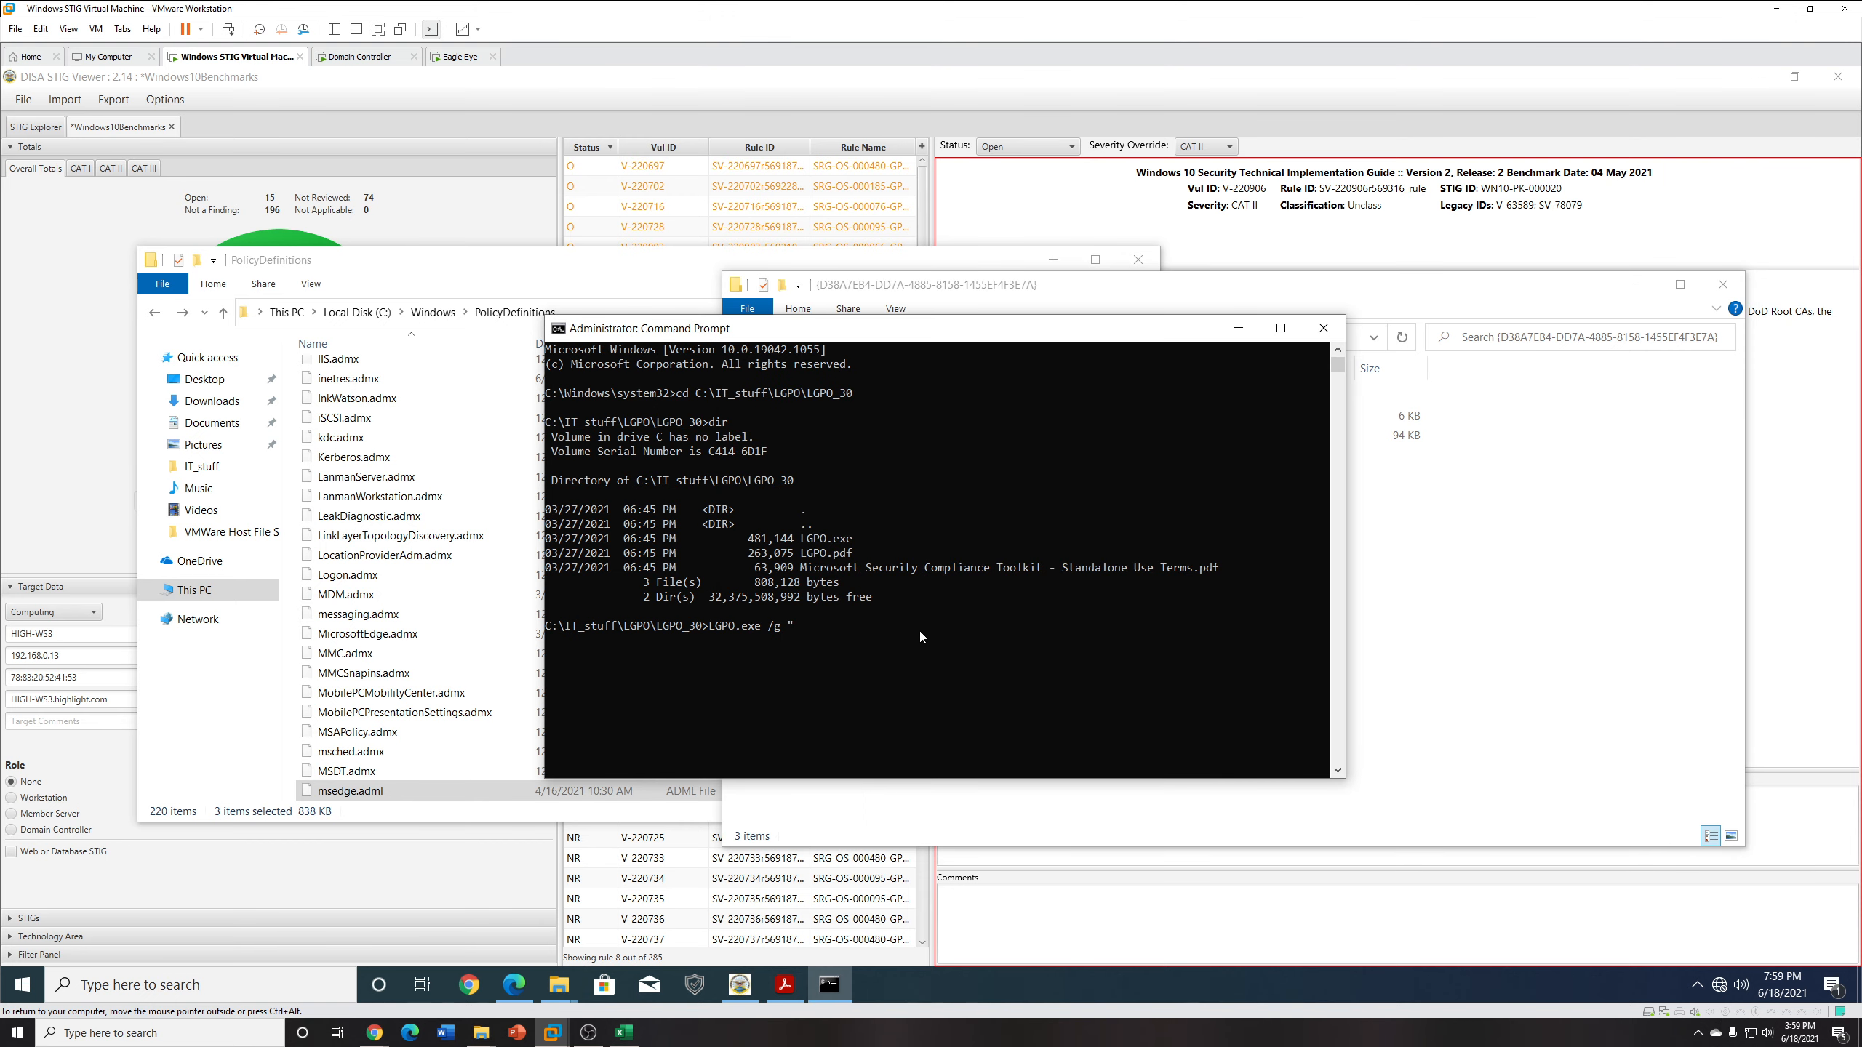
{"action": "left_click", "coordinate": [920, 628]}
{"action": "key", "text": "ctrl+v"}
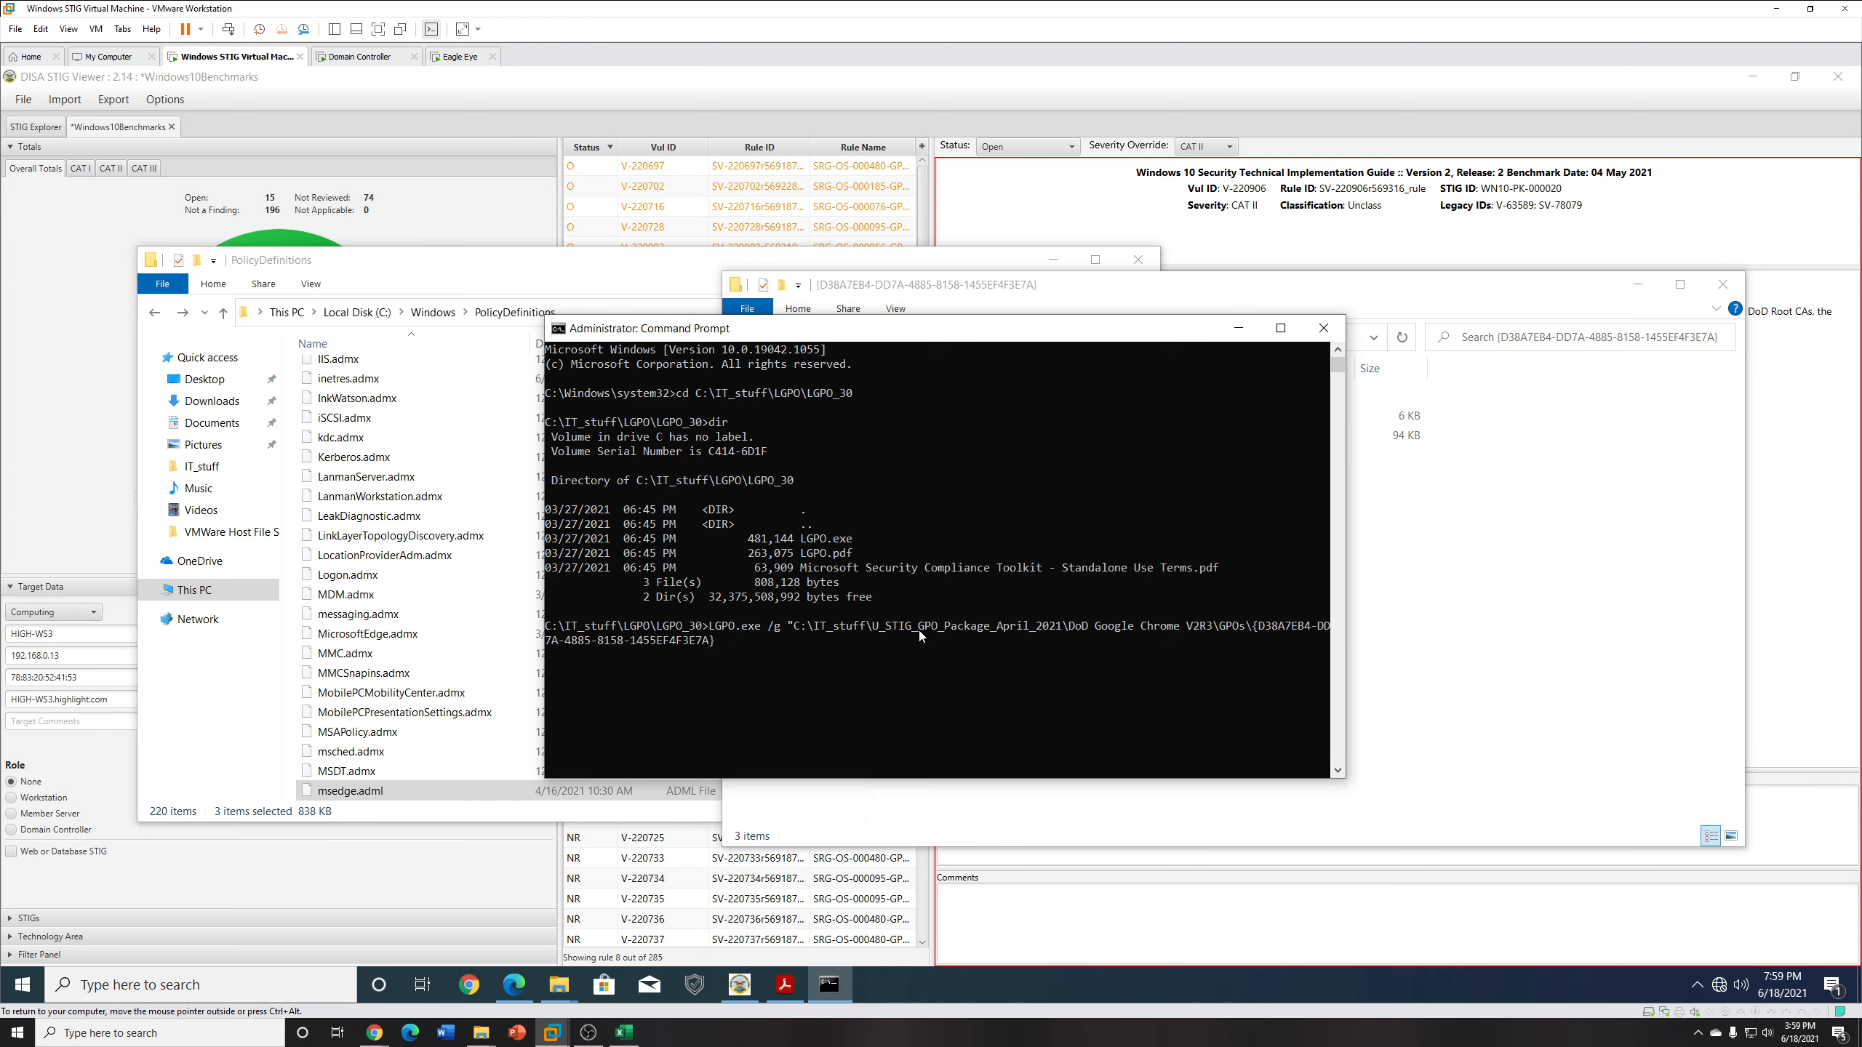
{"action": "type", "text": "\""}
{"action": "key", "text": "Return"}
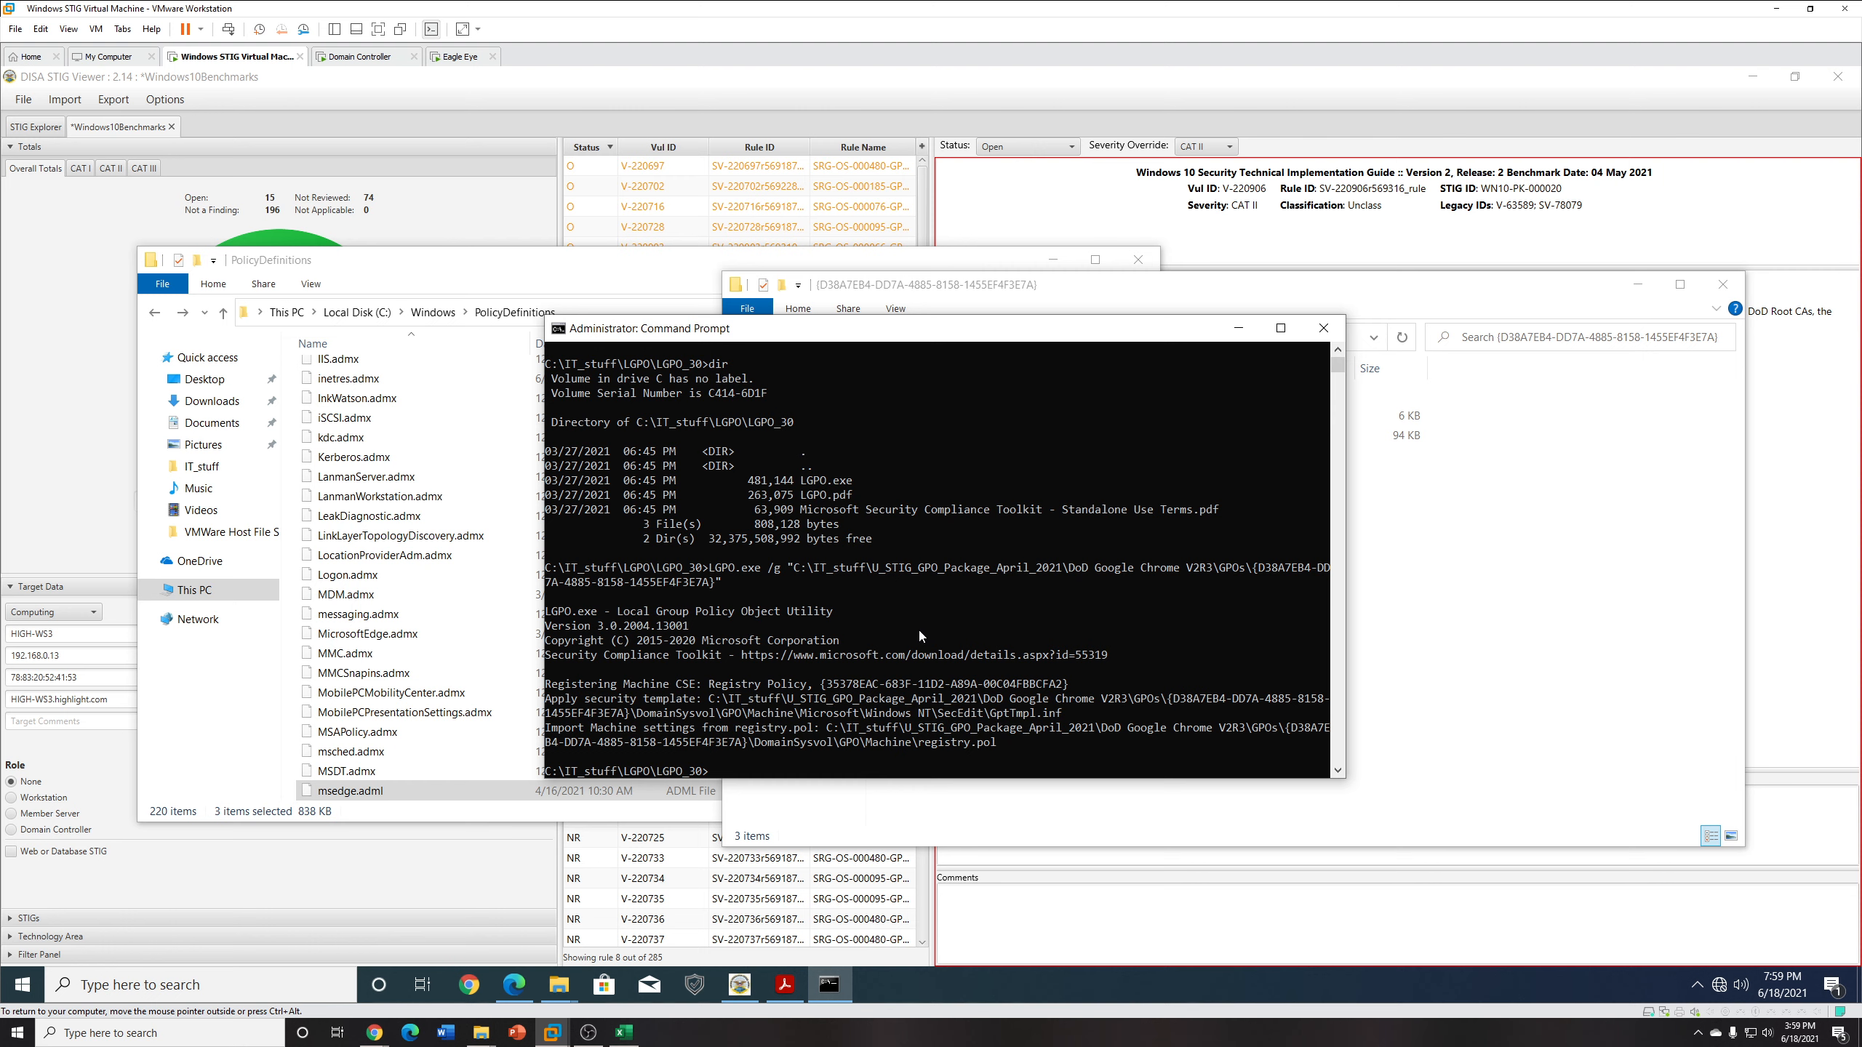
Open the GPO backup folder under DoD Microsoft Edge V1R1\GPOs and copy its full path.
{"action": "left_click", "coordinate": [1531, 572]}
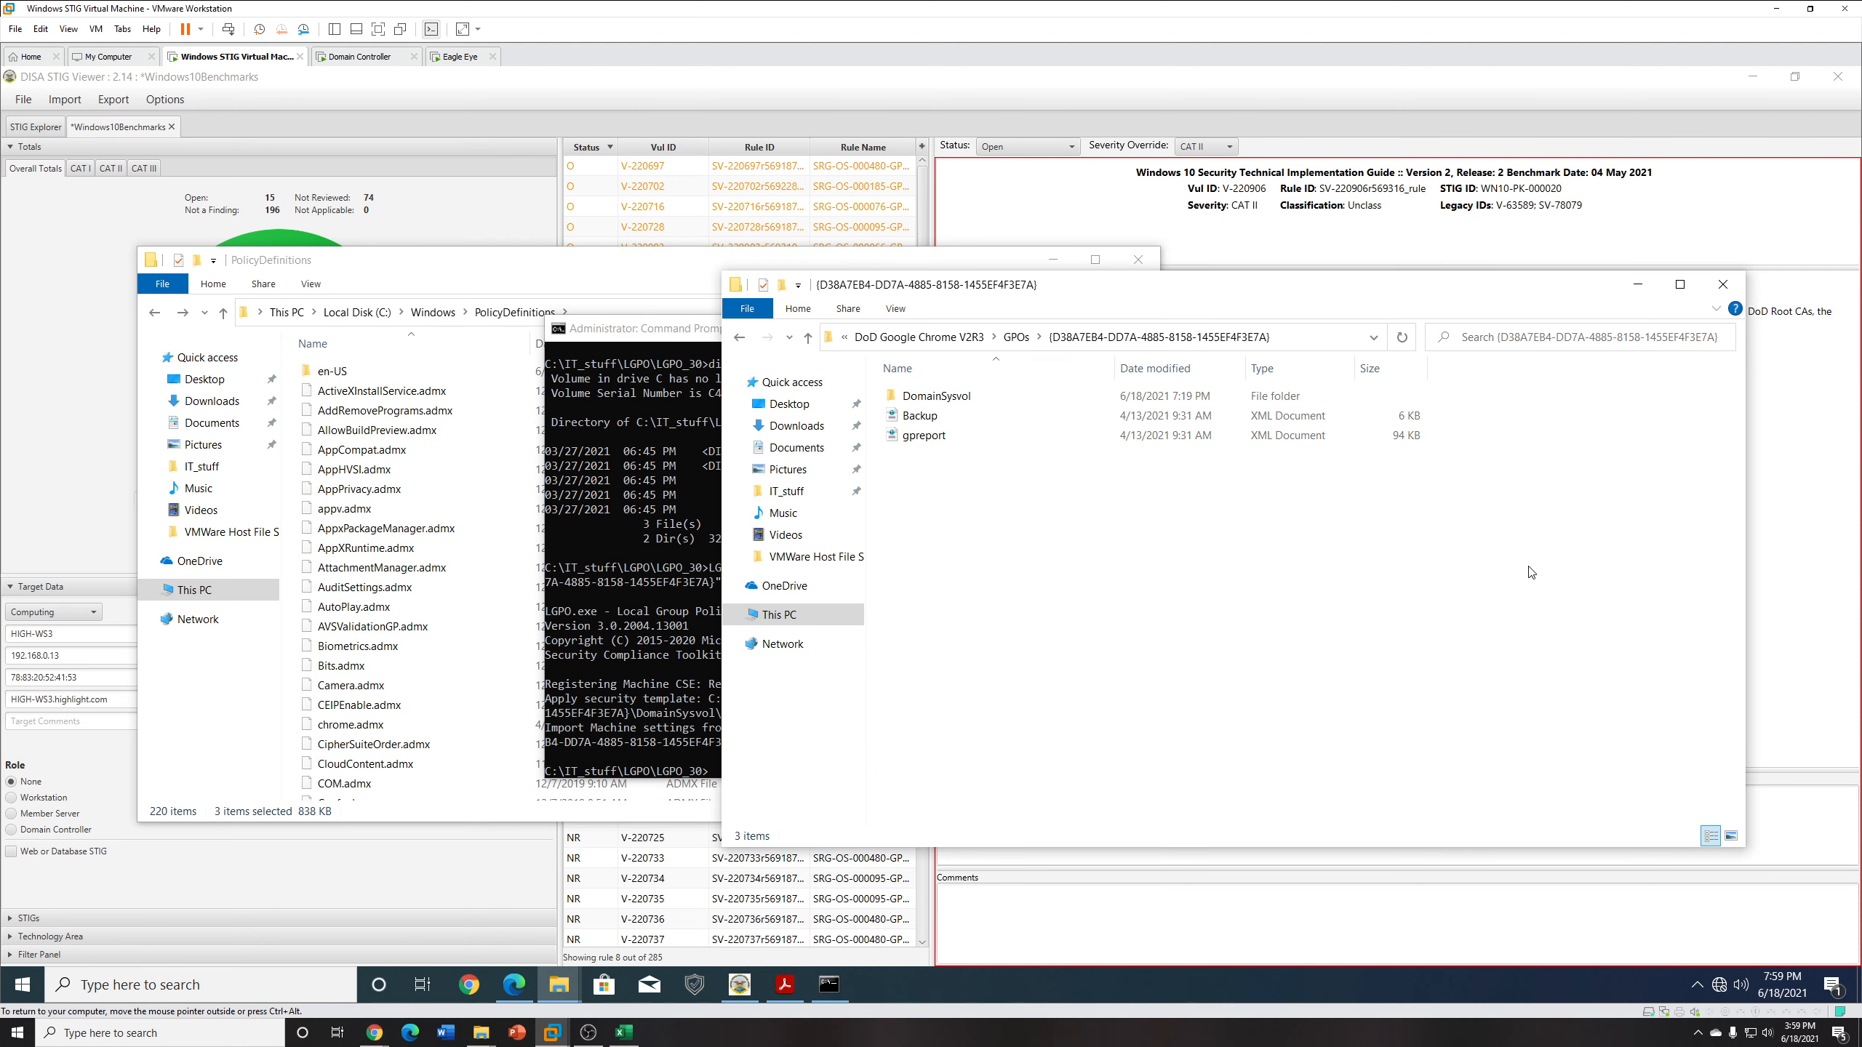
{"action": "left_click", "coordinate": [740, 338]}
{"action": "left_click", "coordinate": [1020, 343]}
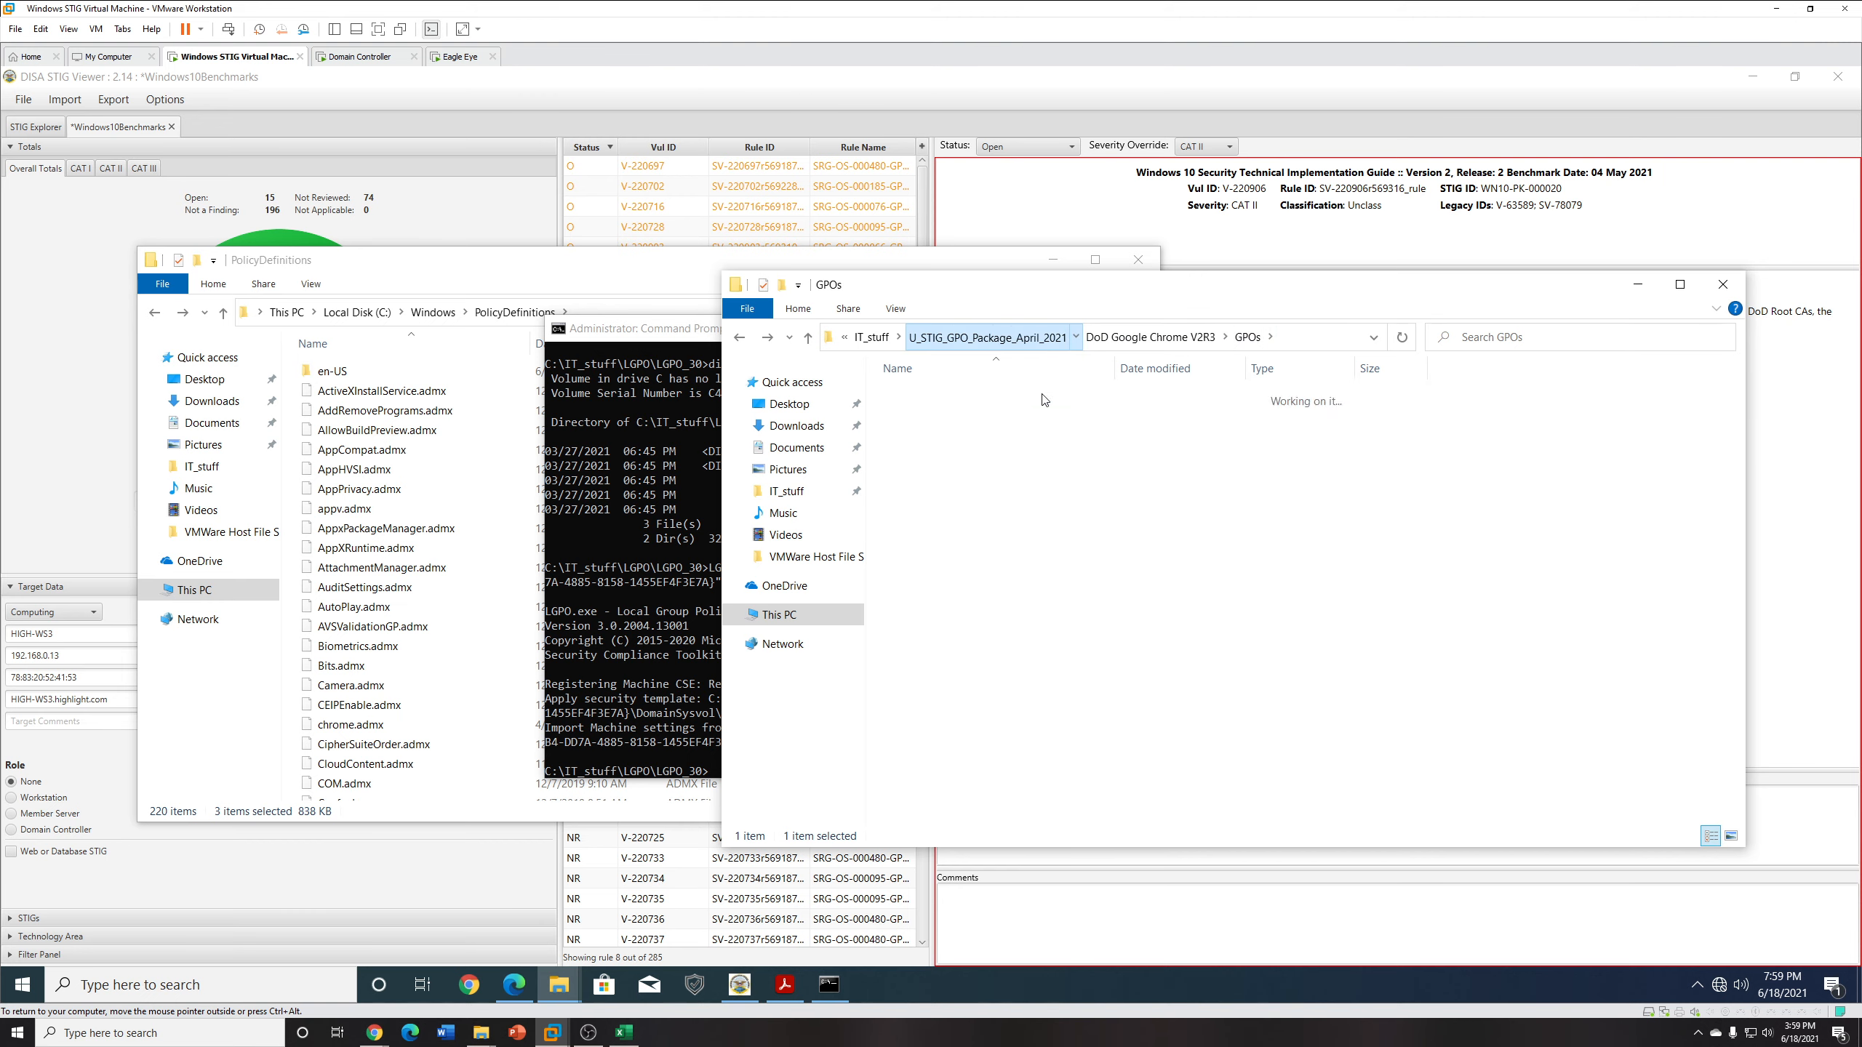
{"action": "double_click", "coordinate": [993, 498]}
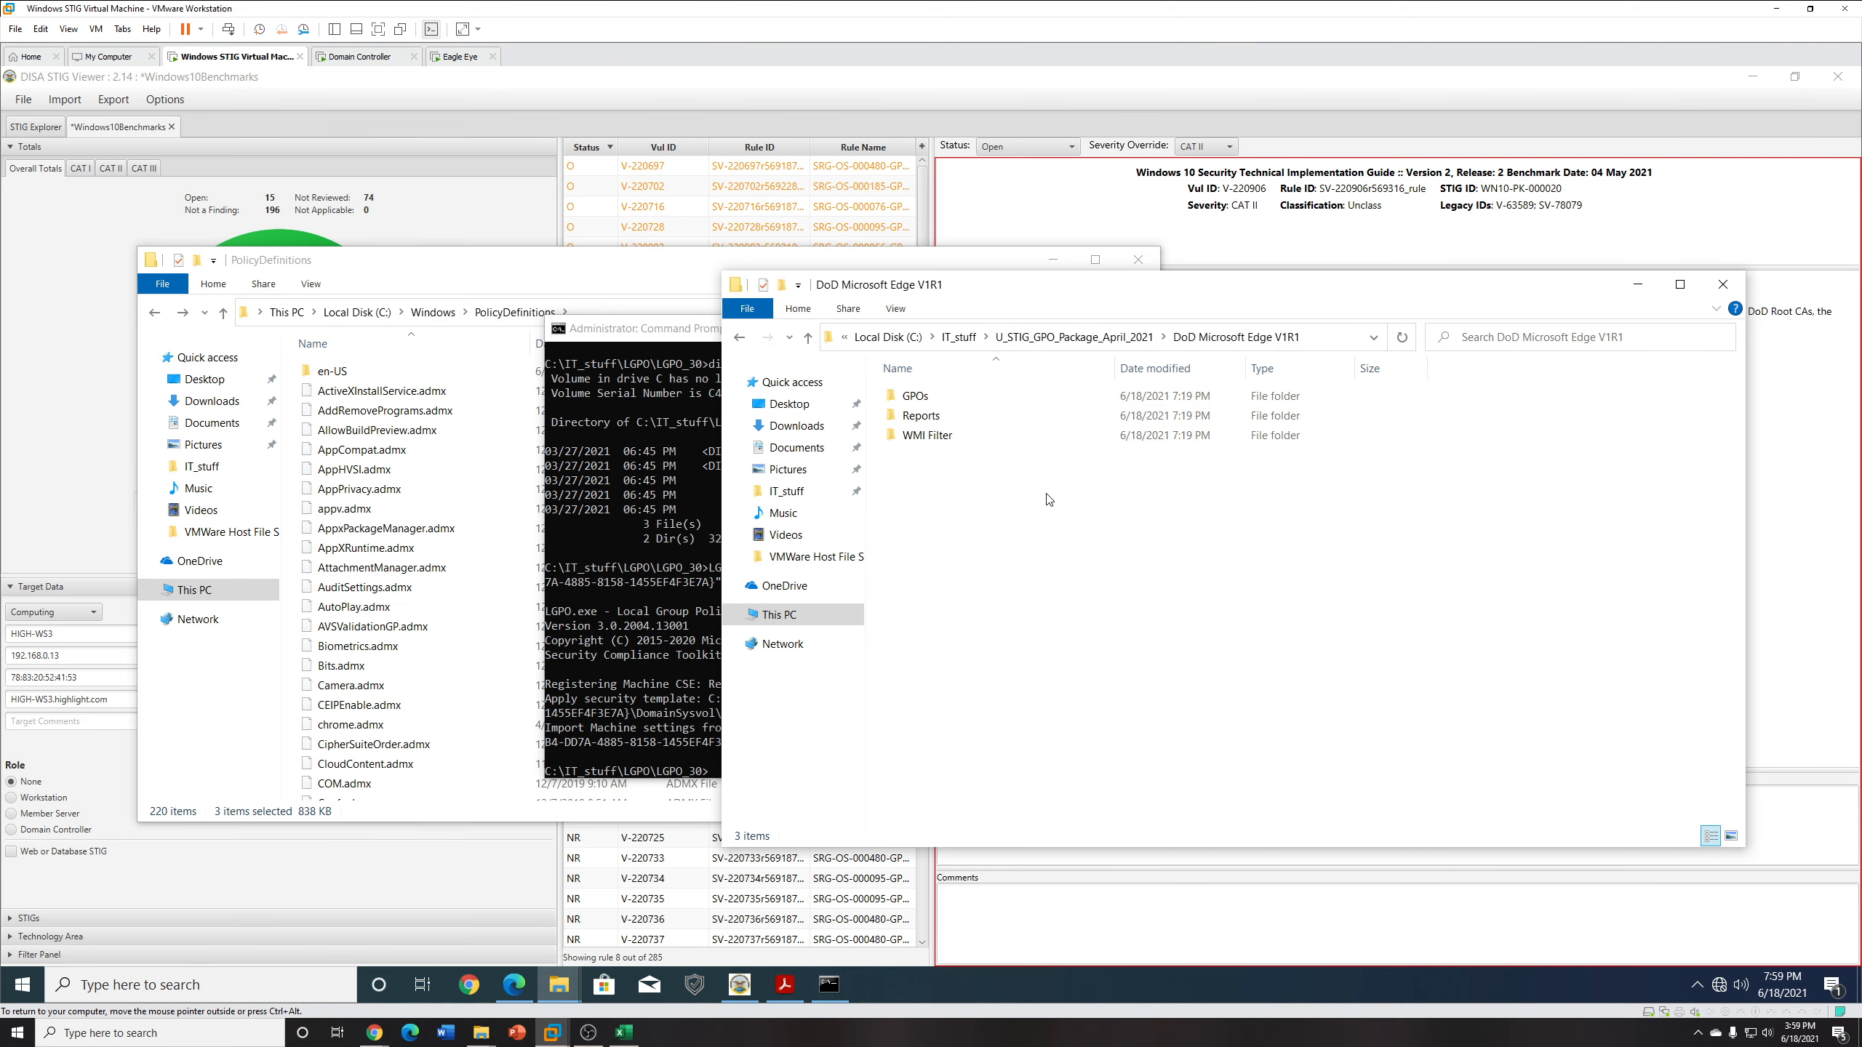
{"action": "double_click", "coordinate": [953, 398]}
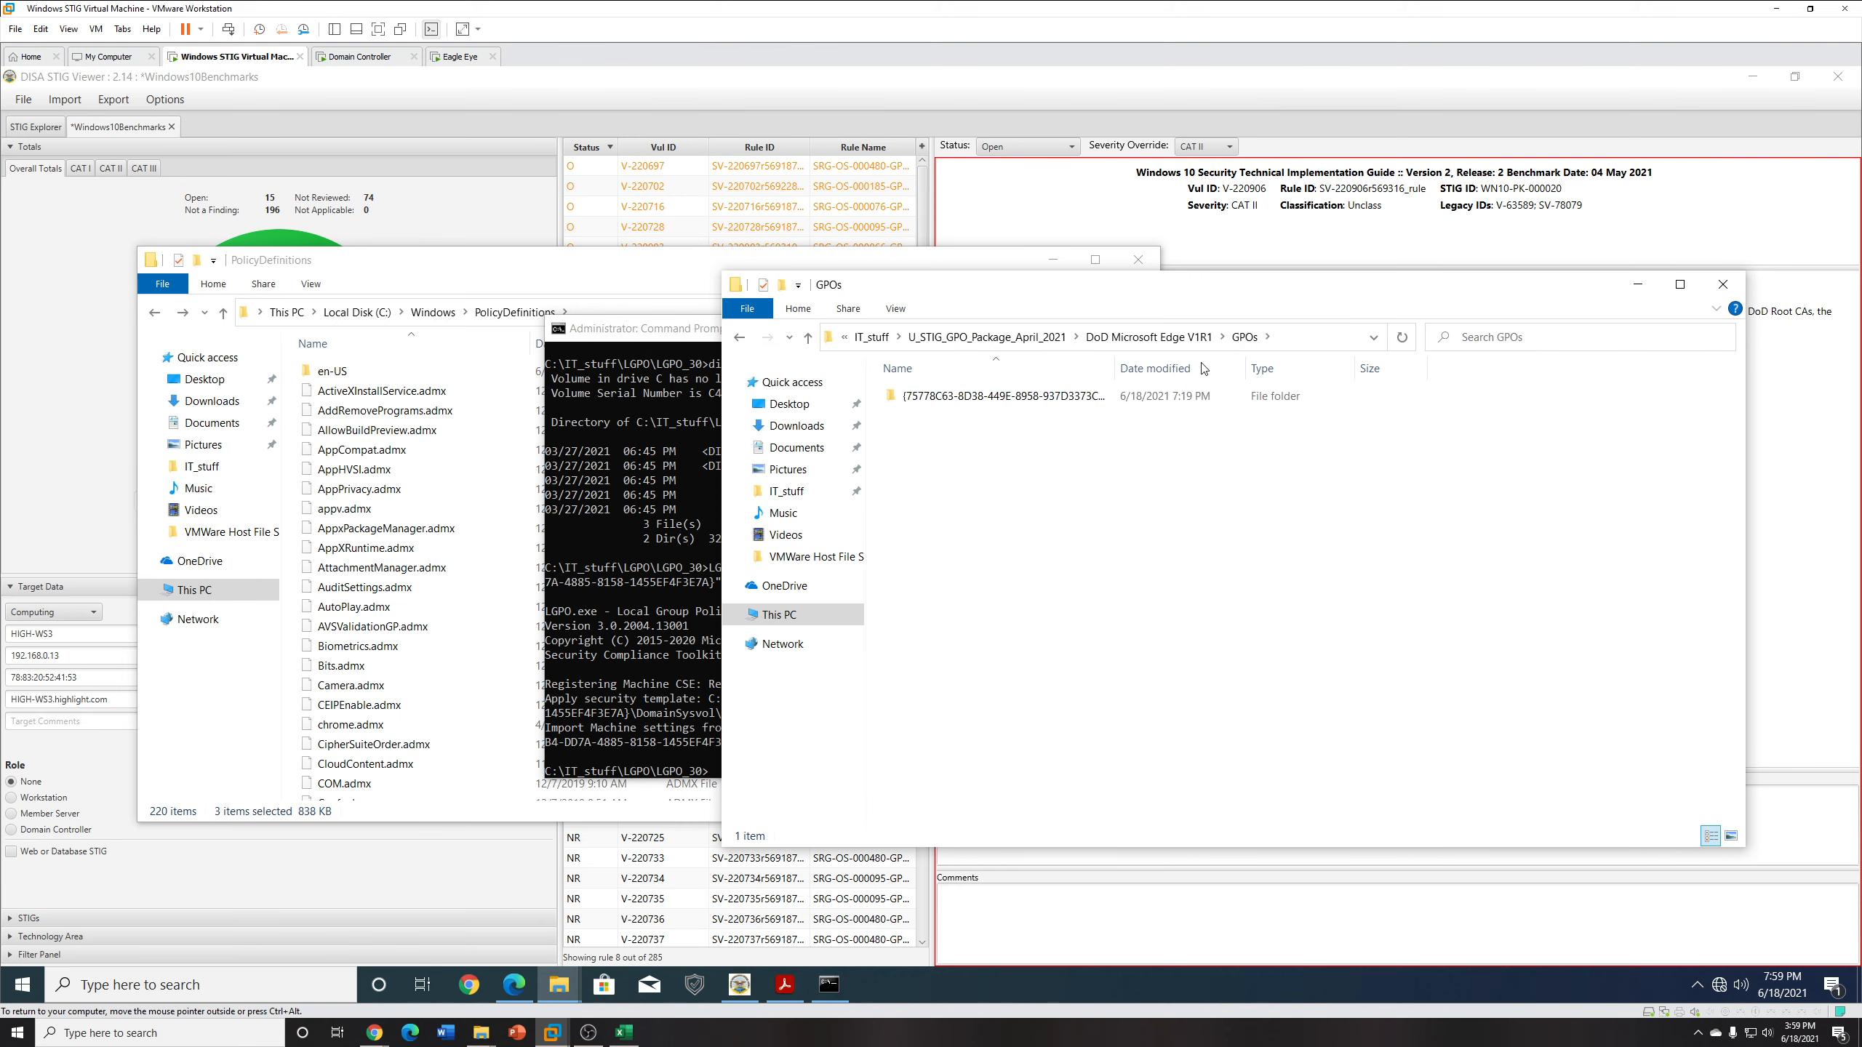
{"action": "double_click", "coordinate": [1140, 396]}
{"action": "left_click", "coordinate": [1327, 339]}
{"action": "key", "text": "ctrl+c"}
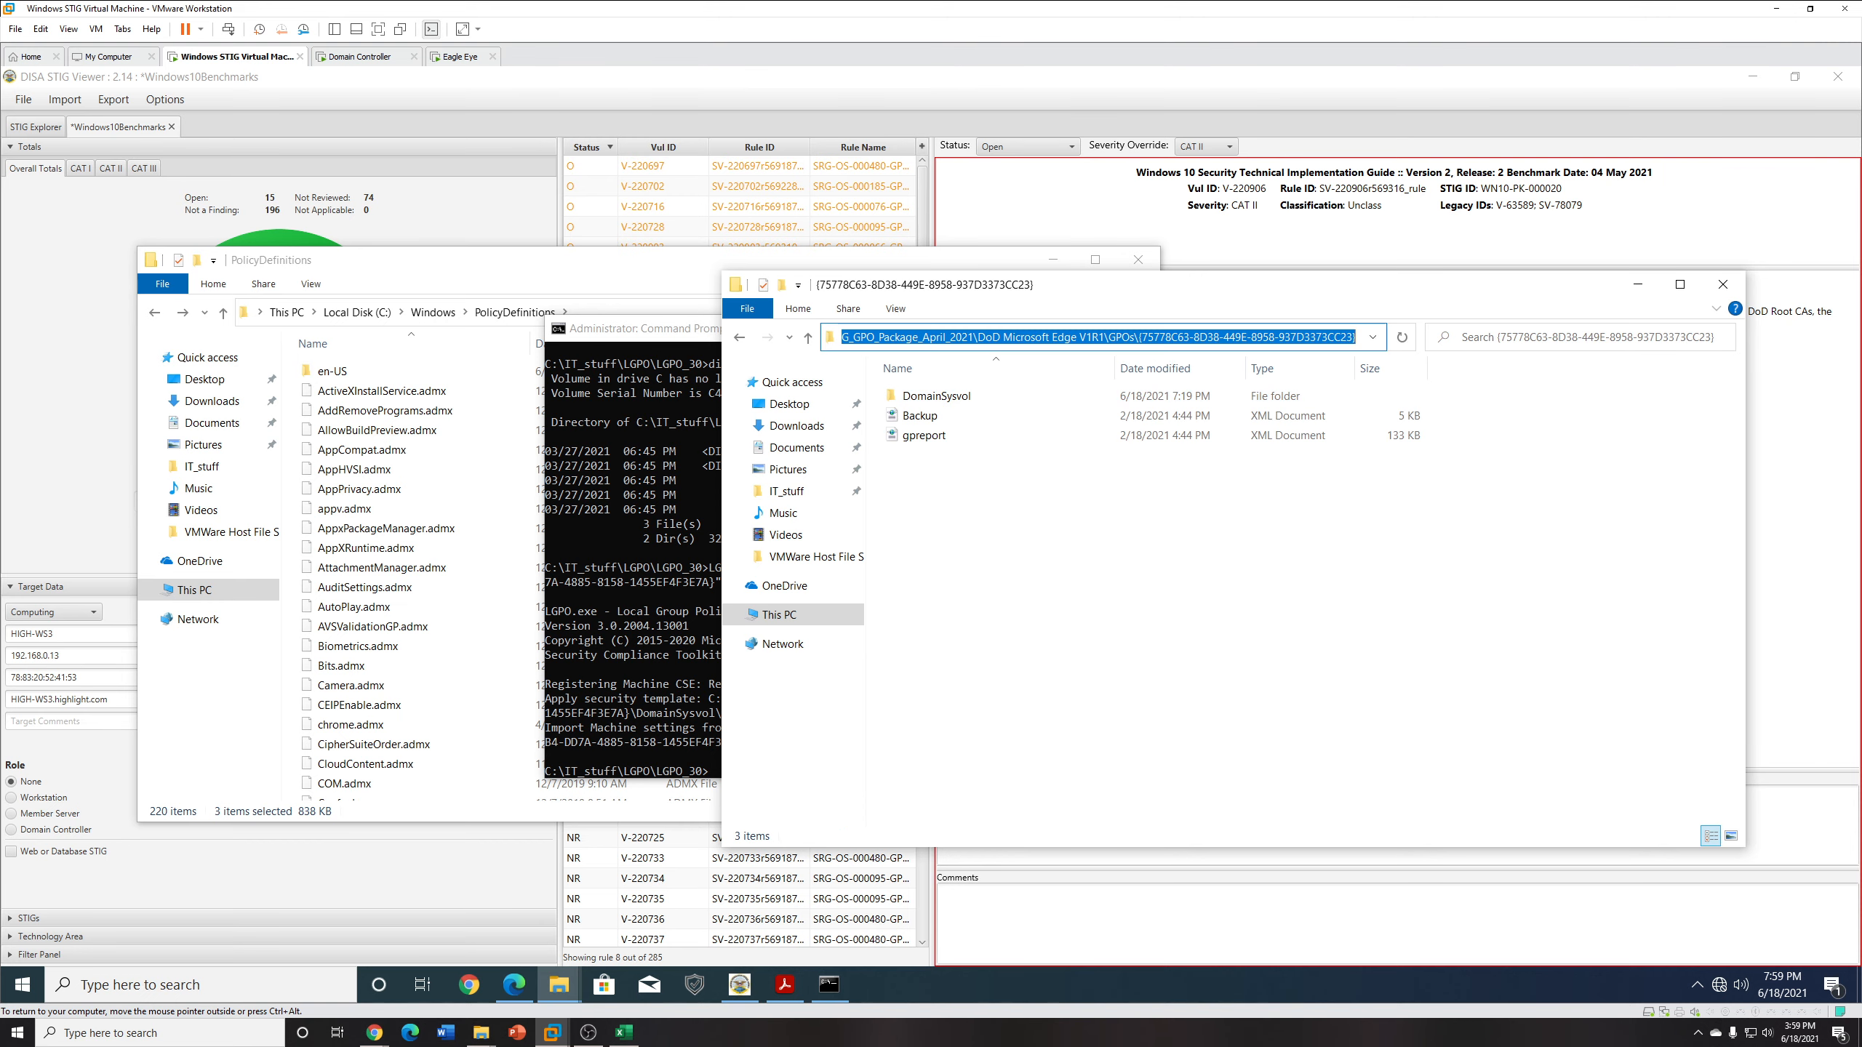
Reuse the previous LGPO.exe /g command, replacing its path with the quoted DoD Microsoft Edge V1R1 GPO backup path, and run it.
{"action": "left_click", "coordinate": [681, 696]}
{"action": "left_click", "coordinate": [874, 697]}
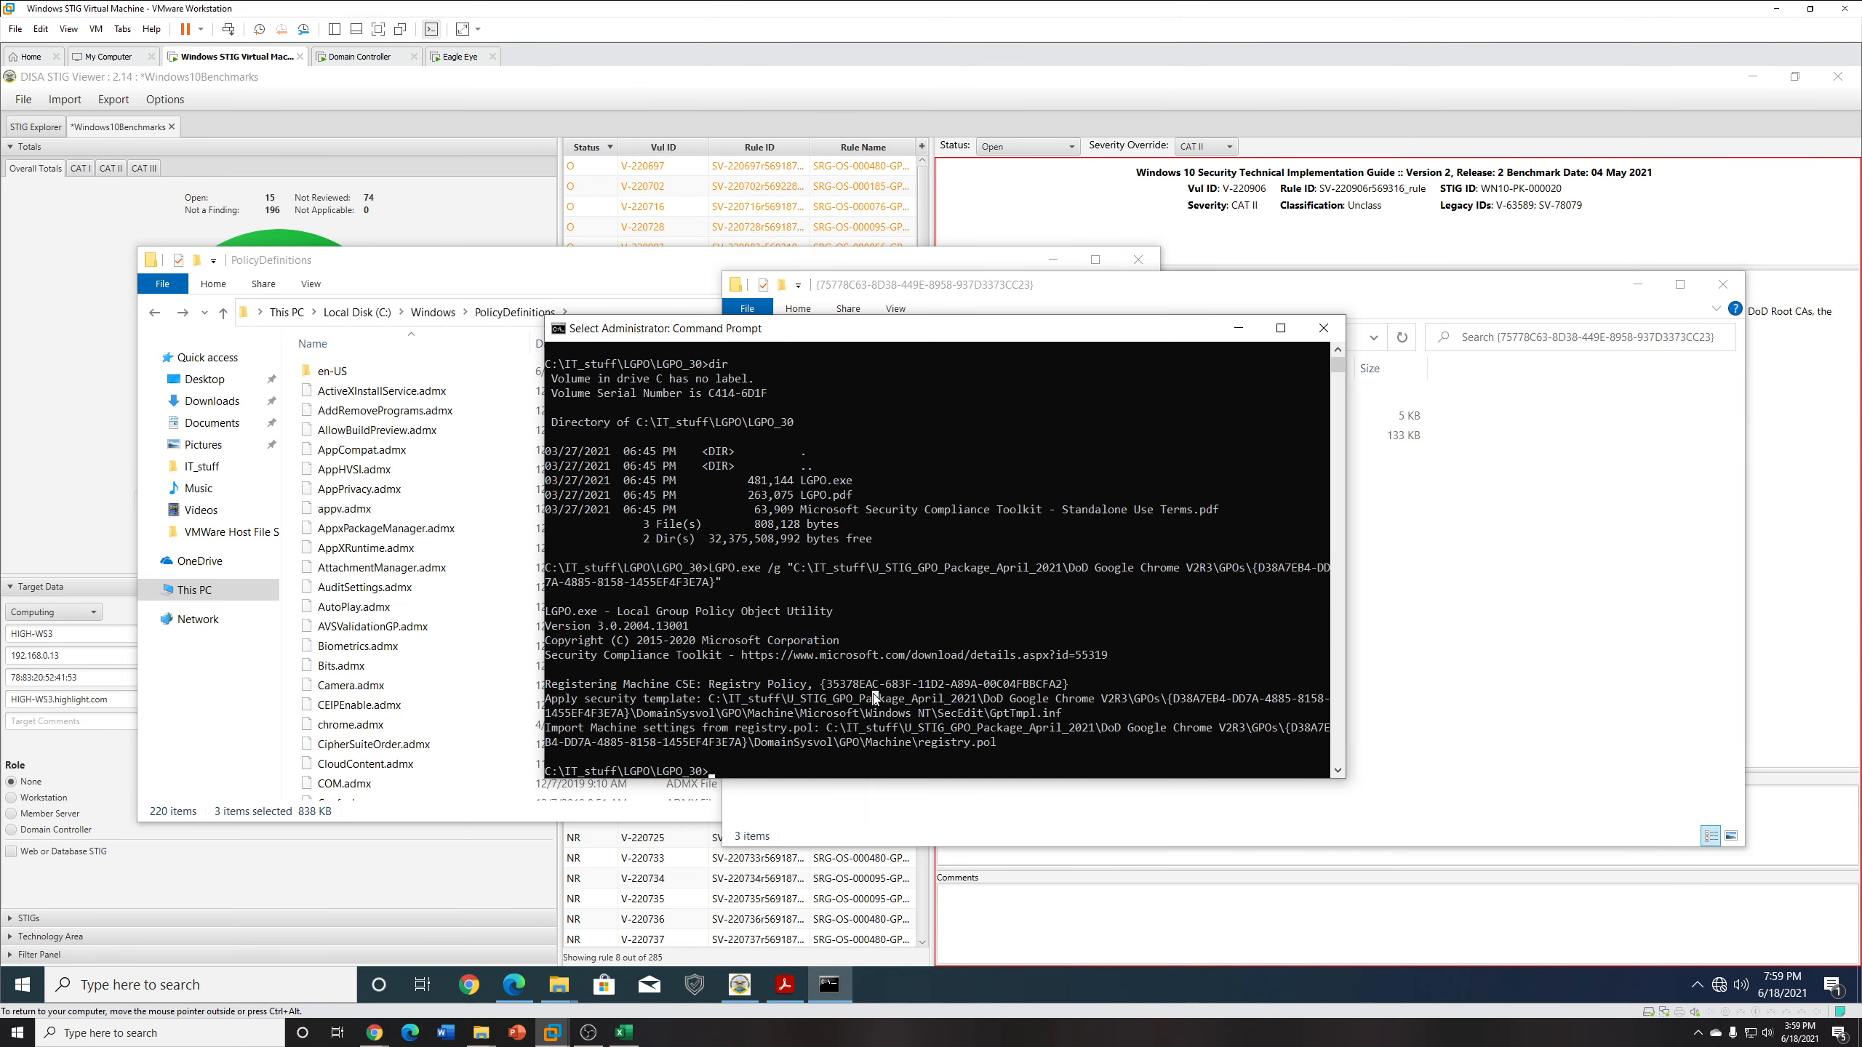
{"action": "key", "text": "Up"}
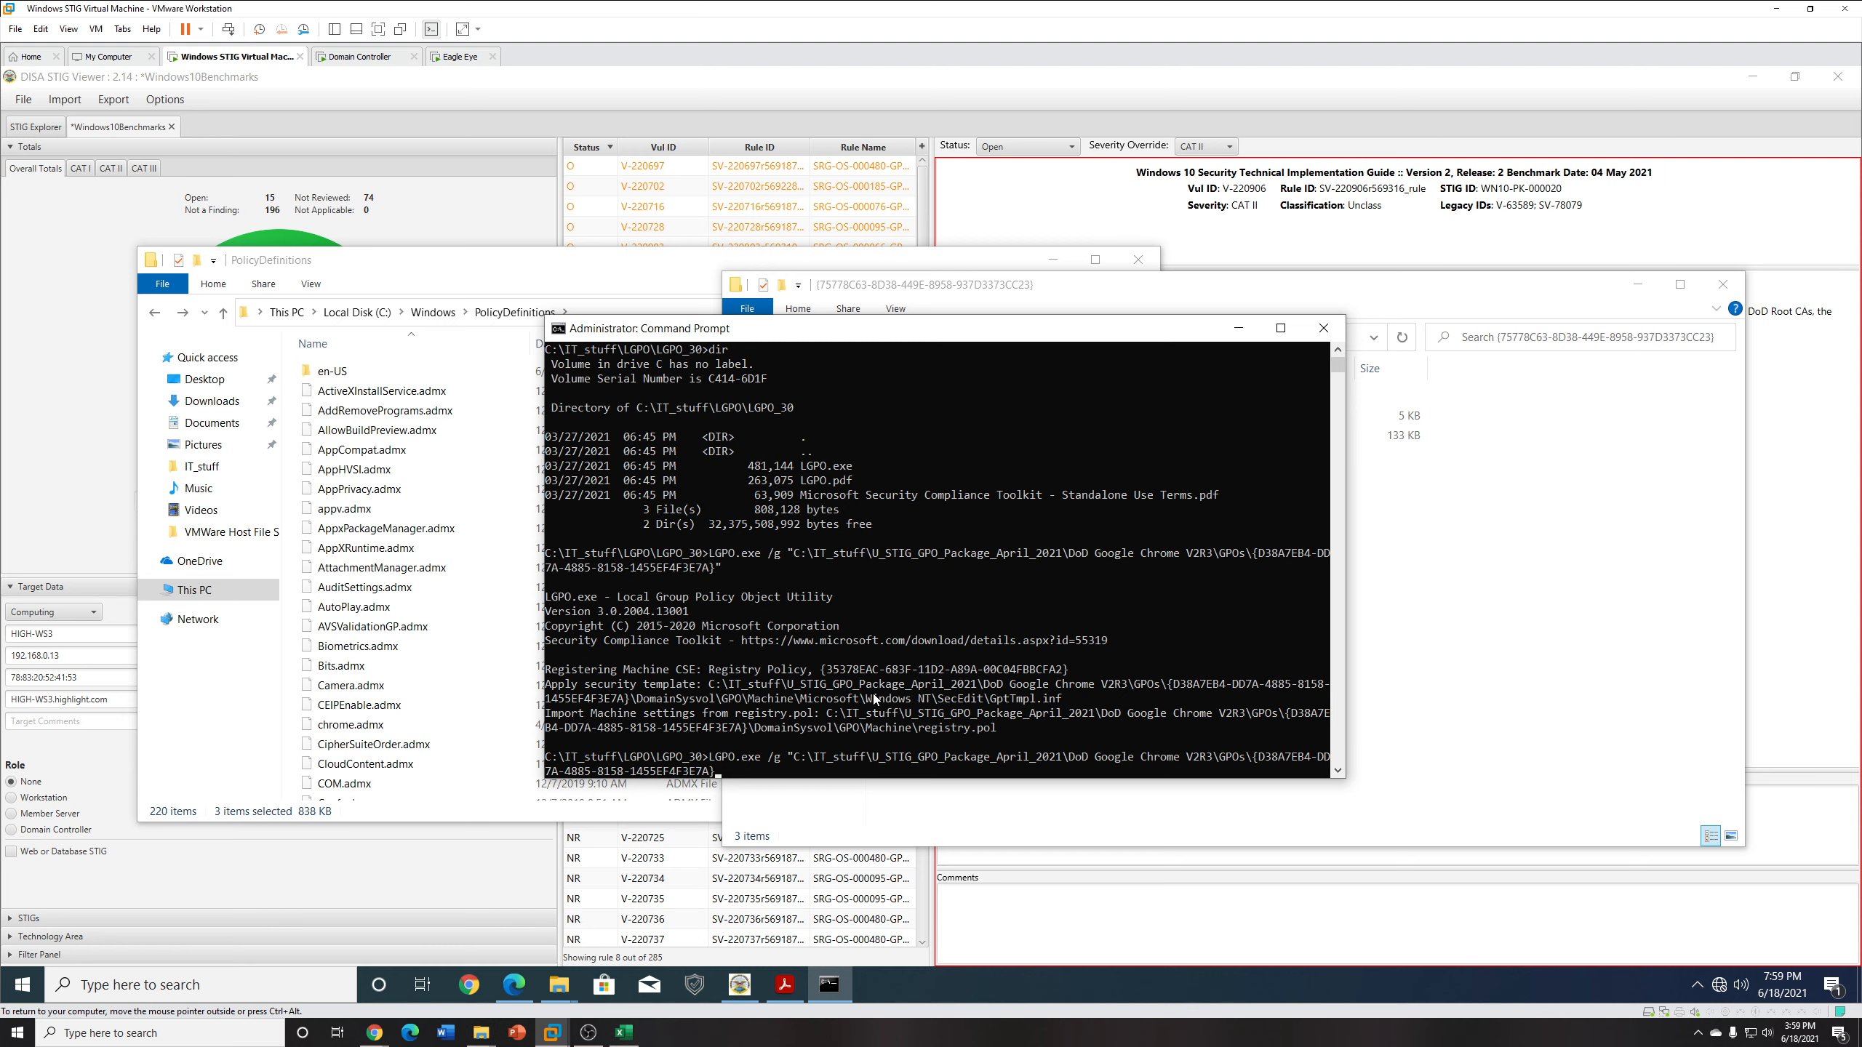
{"action": "key", "text": "BackSpace"}
{"action": "key", "text": "BackSpace"}
{"action": "key", "text": "BackSpace"}
{"action": "key", "text": "BackSpace"}
{"action": "key", "text": "BackSpace"}
{"action": "key", "text": "BackSpace"}
{"action": "key", "text": "BackSpace"}
{"action": "key", "text": "BackSpace"}
{"action": "key", "text": "BackSpace"}
{"action": "key", "text": "BackSpace"}
{"action": "key", "text": "BackSpace"}
{"action": "key", "text": "BackSpace"}
{"action": "key", "text": "BackSpace"}
{"action": "key", "text": "BackSpace"}
{"action": "key", "text": "BackSpace"}
{"action": "key", "text": "BackSpace"}
{"action": "key", "text": "BackSpace"}
{"action": "key", "text": "BackSpace"}
{"action": "key", "text": "BackSpace"}
{"action": "key", "text": "BackSpace"}
{"action": "key", "text": "BackSpace"}
{"action": "key", "text": "BackSpace"}
{"action": "key", "text": "BackSpace"}
{"action": "key", "text": "BackSpace"}
{"action": "key", "text": "BackSpace"}
{"action": "key", "text": "BackSpace"}
{"action": "key", "text": "BackSpace"}
{"action": "key", "text": "BackSpace"}
{"action": "key", "text": "BackSpace"}
{"action": "key", "text": "BackSpace"}
{"action": "key", "text": "BackSpace"}
{"action": "key", "text": "BackSpace"}
{"action": "key", "text": "BackSpace"}
{"action": "key", "text": "BackSpace"}
{"action": "key", "text": "BackSpace"}
{"action": "key", "text": "BackSpace"}
{"action": "key", "text": "BackSpace"}
{"action": "key", "text": "BackSpace"}
{"action": "key", "text": "BackSpace"}
{"action": "key", "text": "BackSpace"}
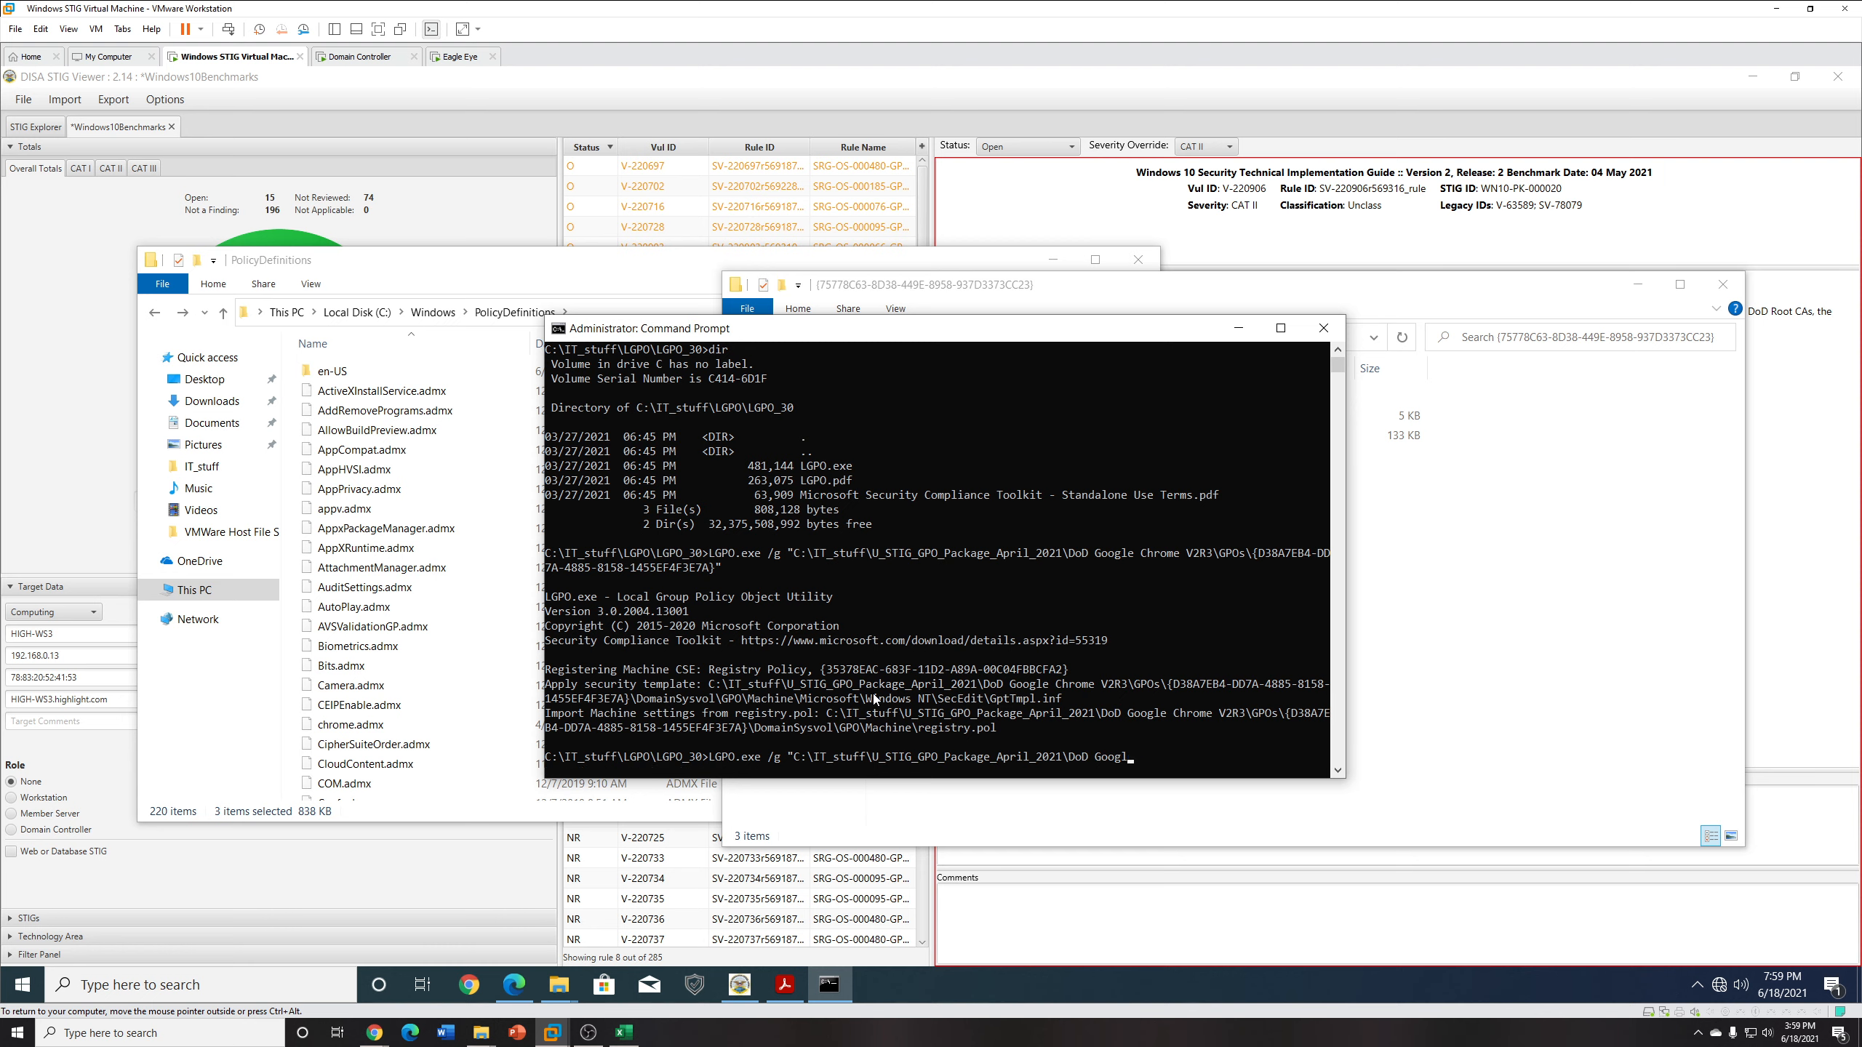
{"action": "key", "text": "BackSpace"}
{"action": "key", "text": "BackSpace"}
{"action": "key", "text": "BackSpace"}
{"action": "key", "text": "BackSpace"}
{"action": "key", "text": "BackSpace"}
{"action": "key", "text": "BackSpace"}
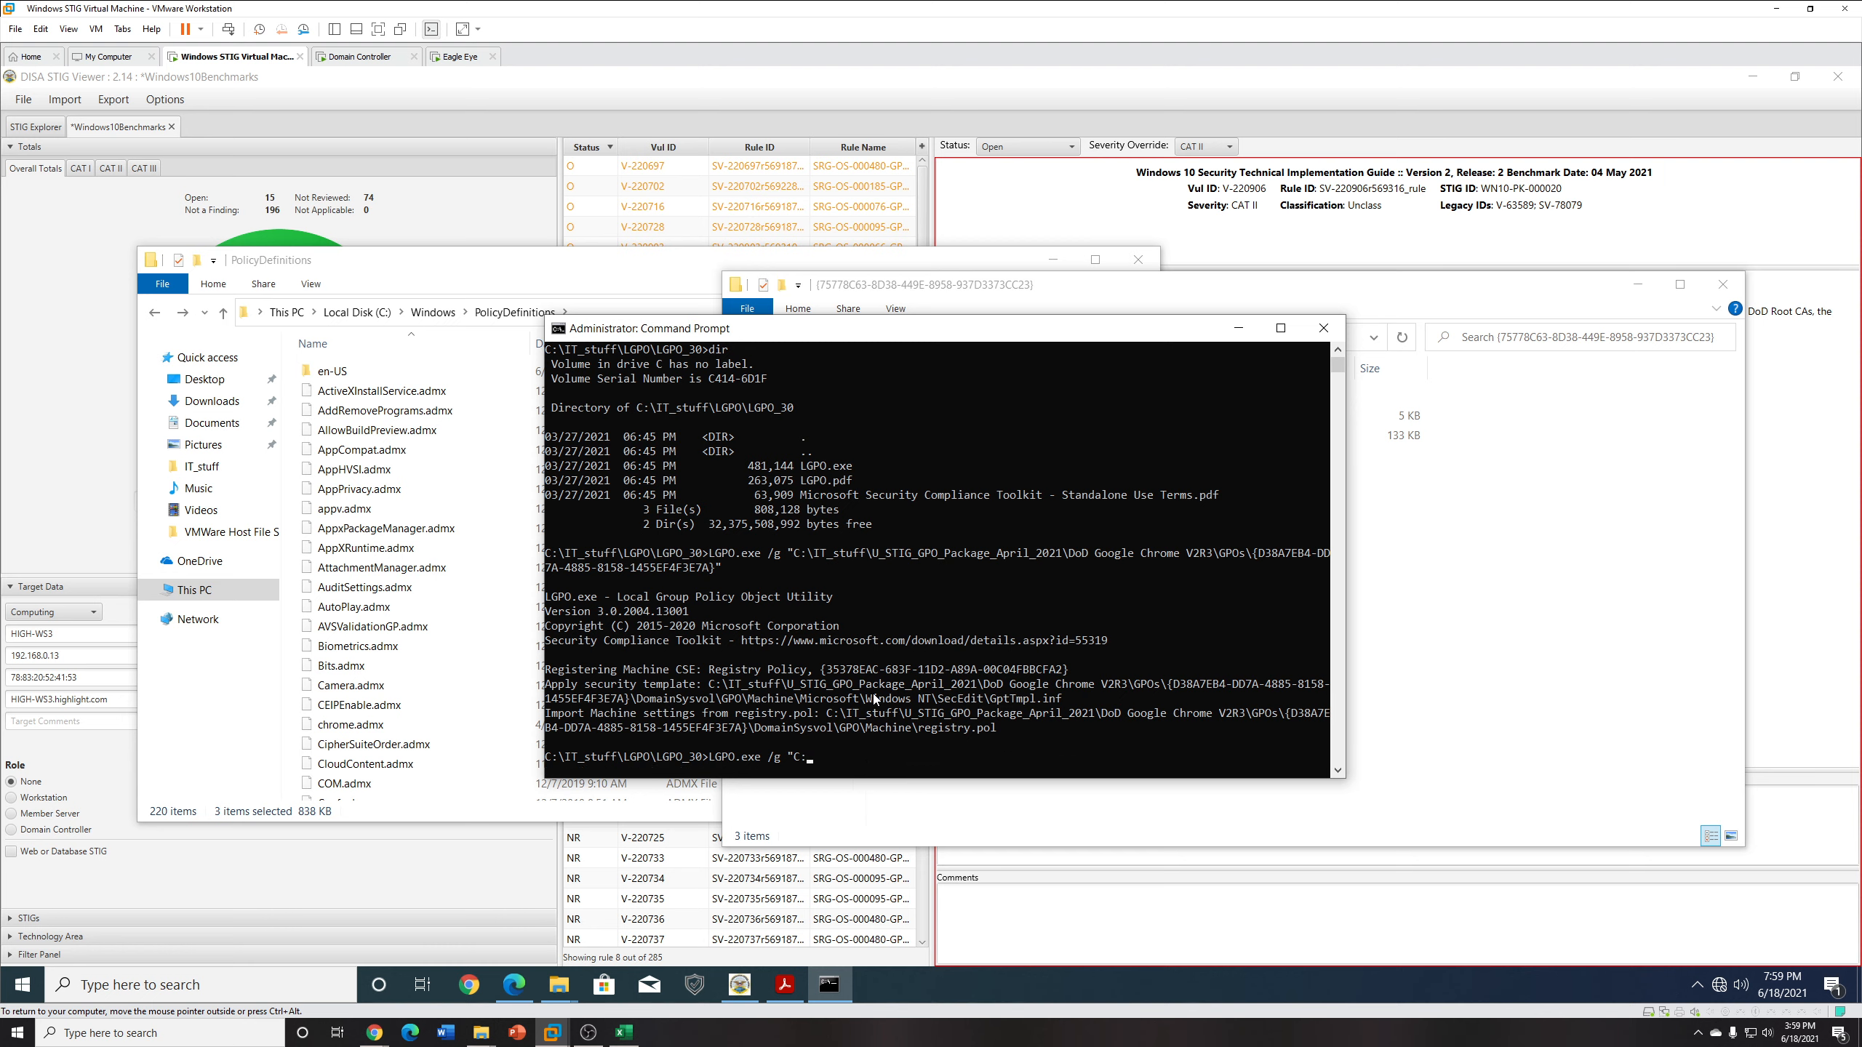
{"action": "key", "text": "ctrl+v"}
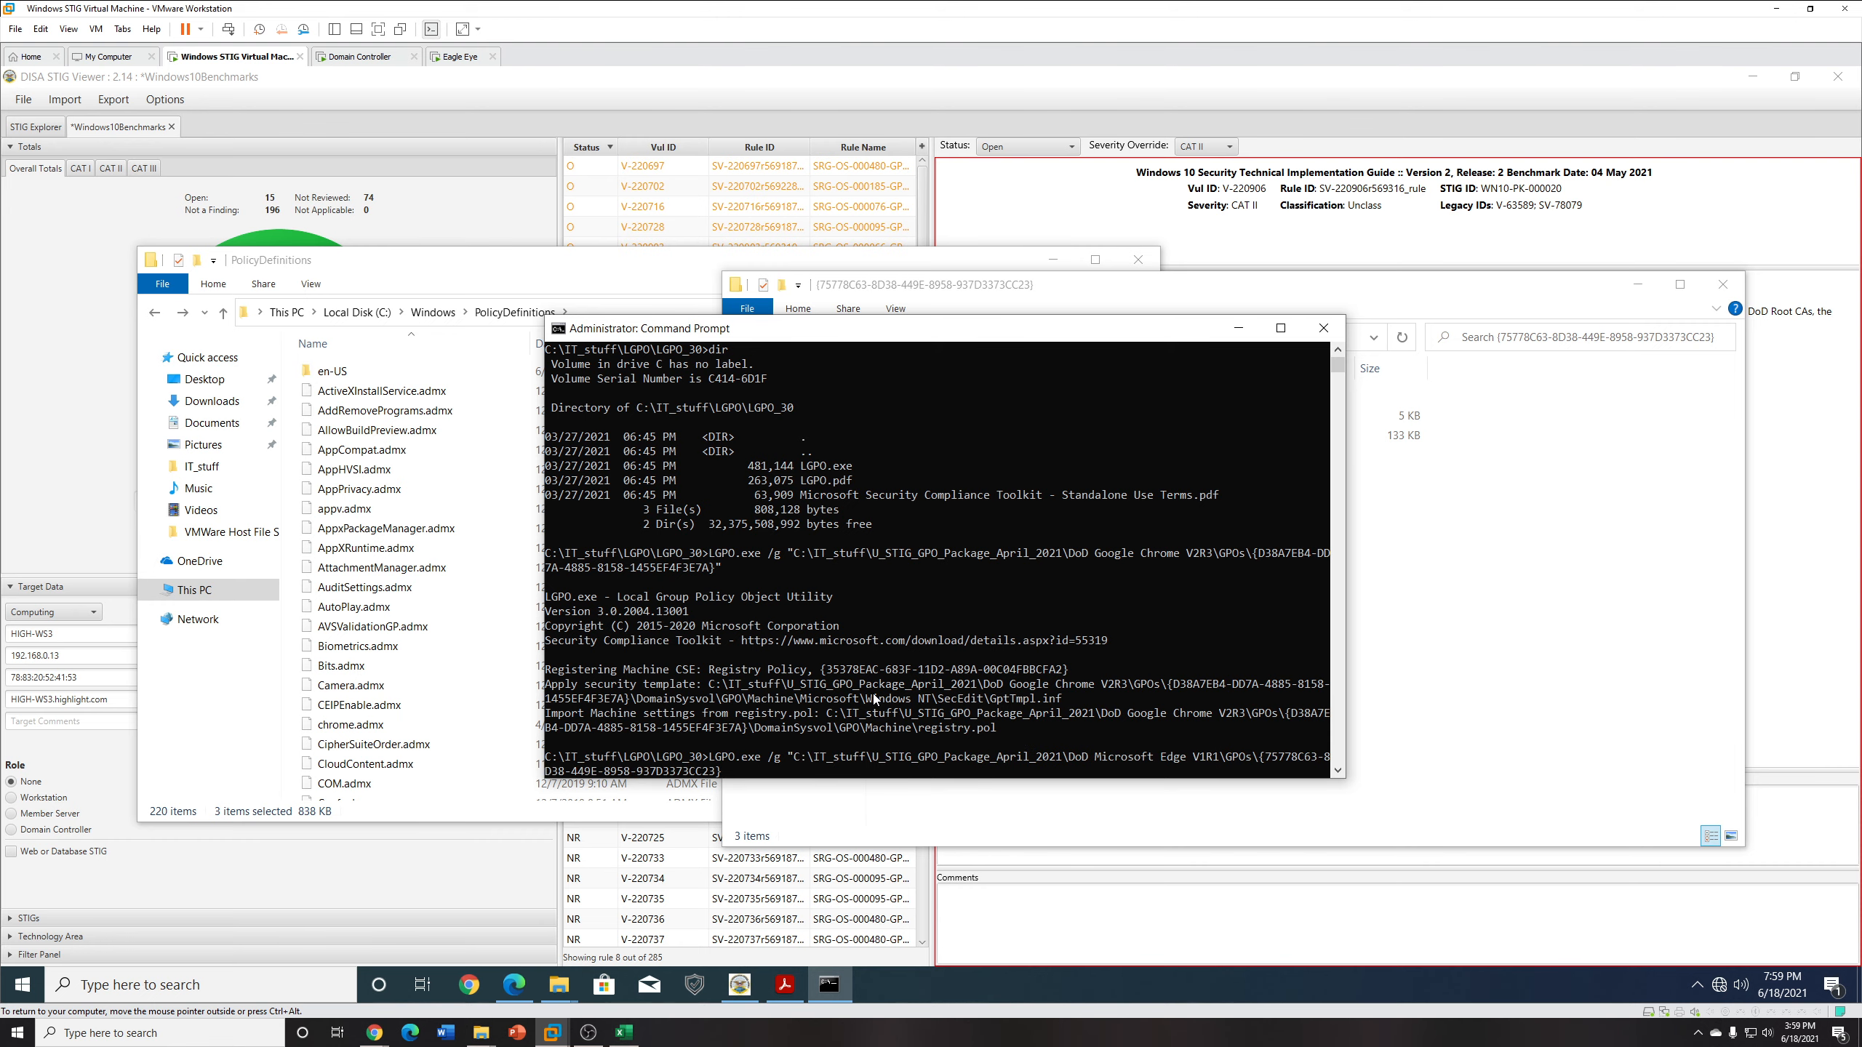
{"action": "key", "text": "Return"}
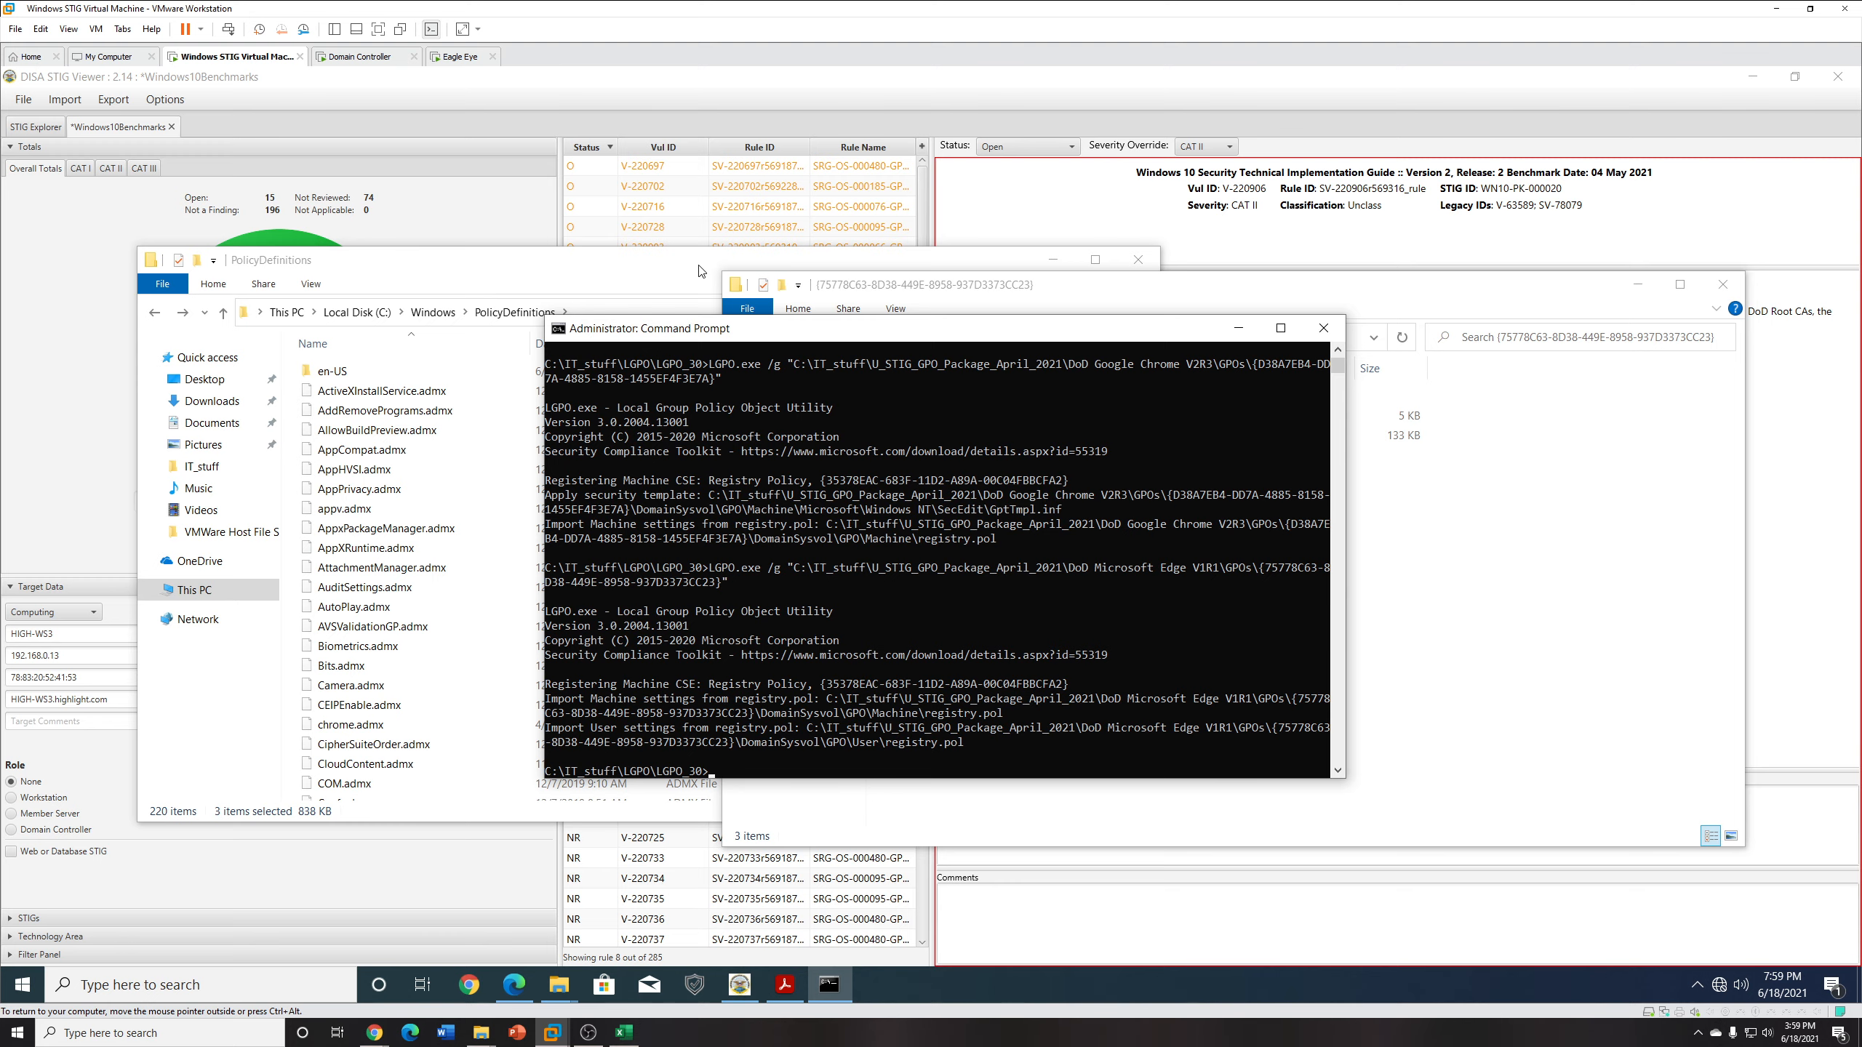
Minimize the command prompt and file windows and bring the Windows10Benchmarks checklist in DISA STIG Viewer to the front.
{"action": "left_click", "coordinate": [1238, 329]}
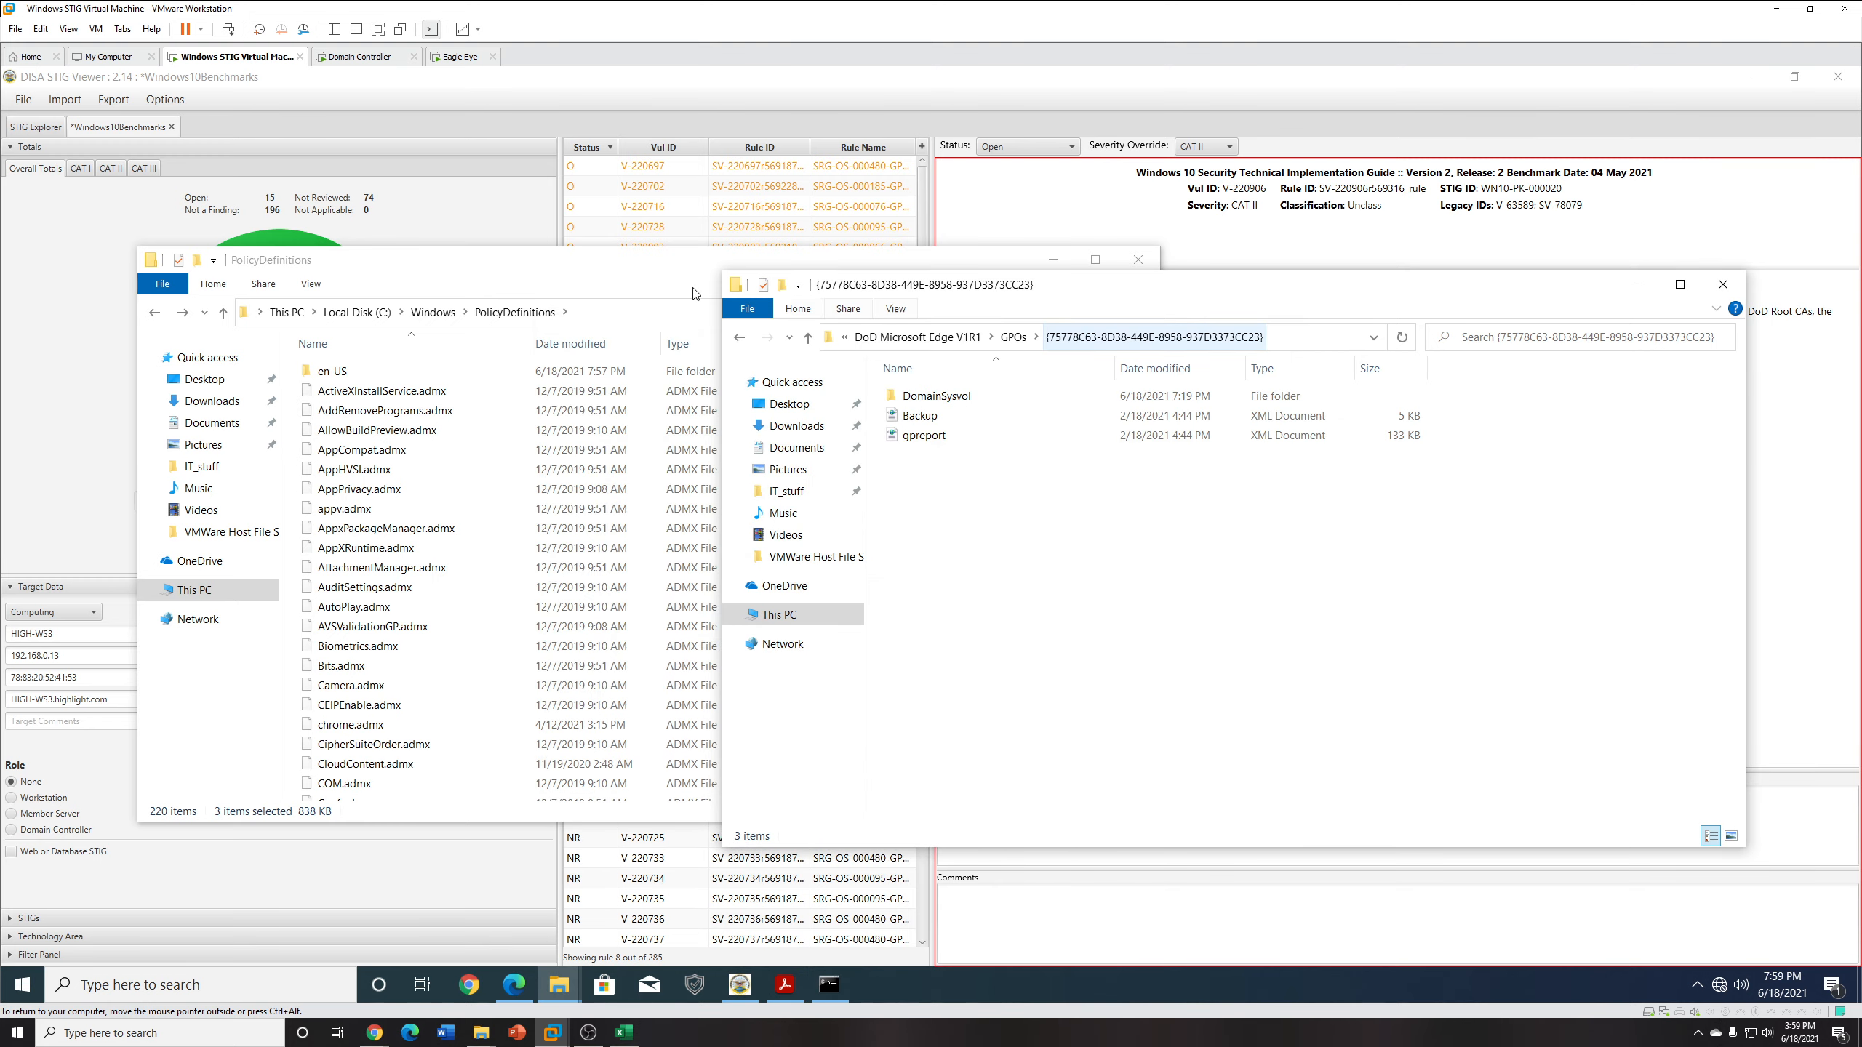
{"action": "left_click", "coordinate": [1633, 286]}
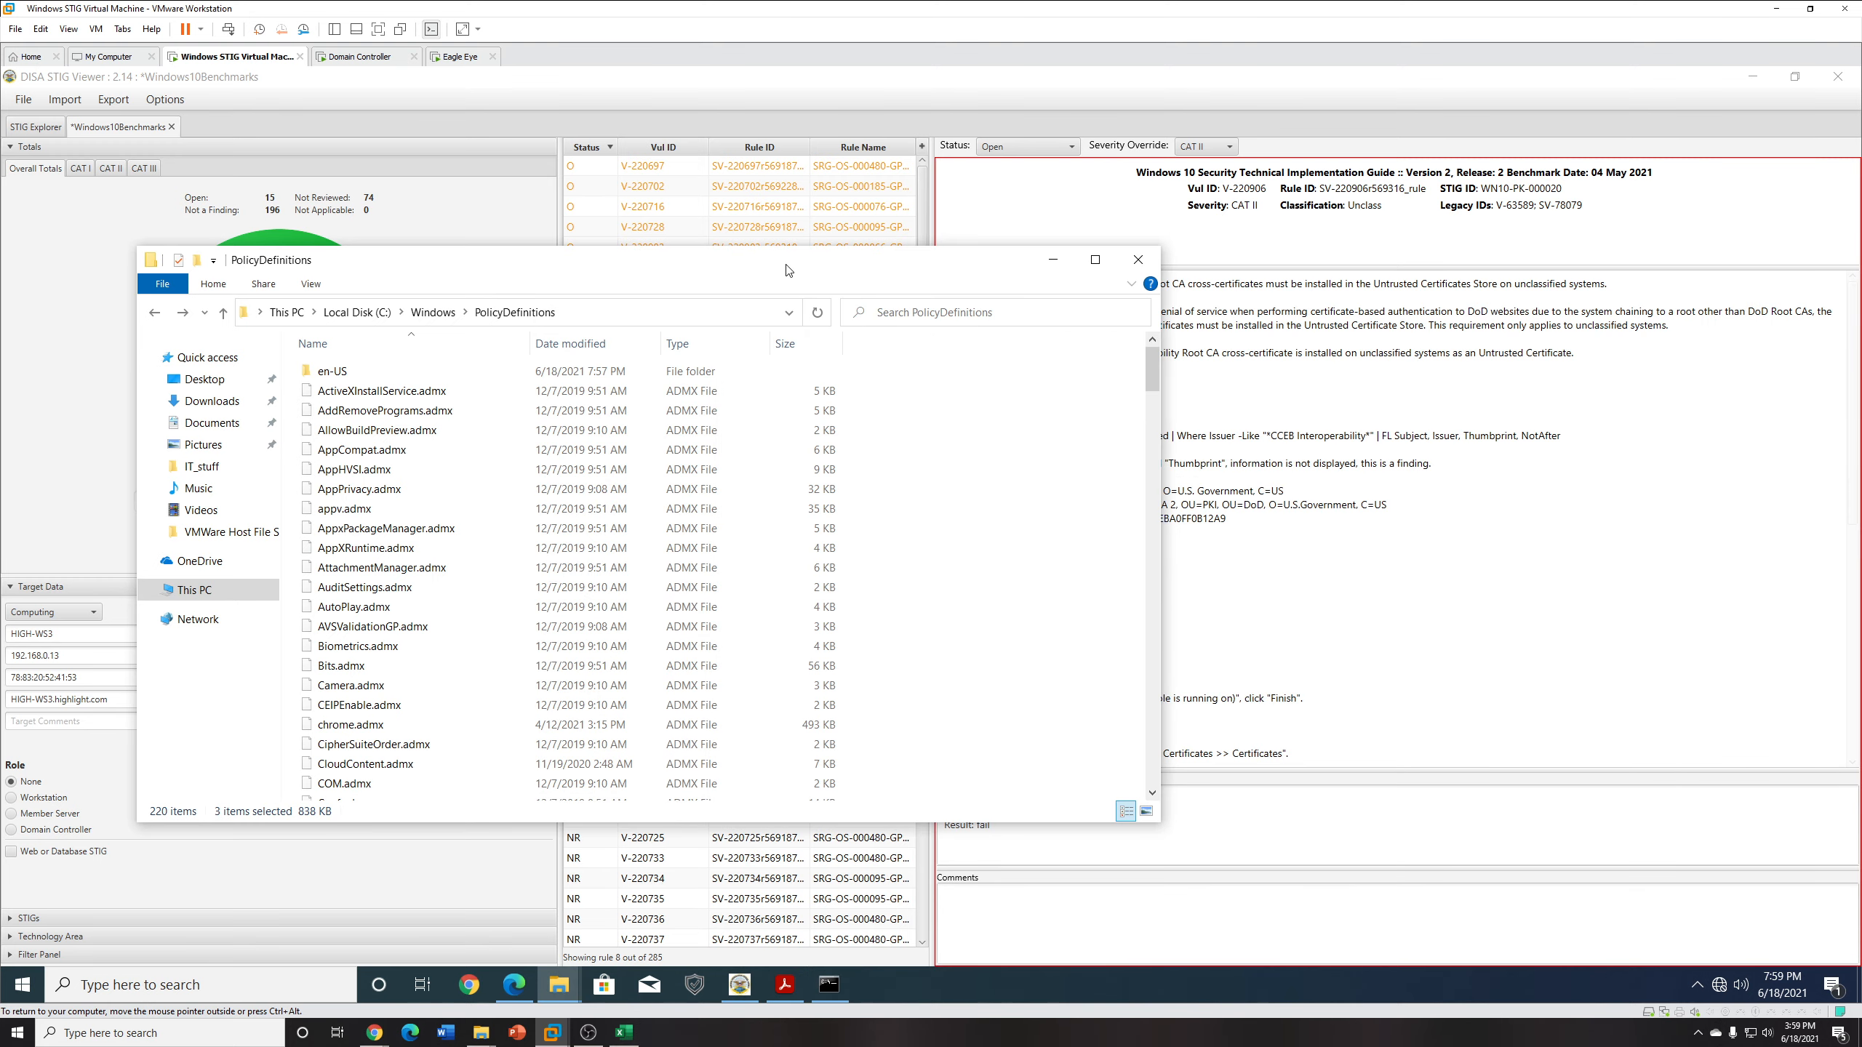
{"action": "left_click_drag", "start_coordinate": [786, 262], "coordinate": [1221, 279]}
{"action": "left_click", "coordinate": [1488, 277]}
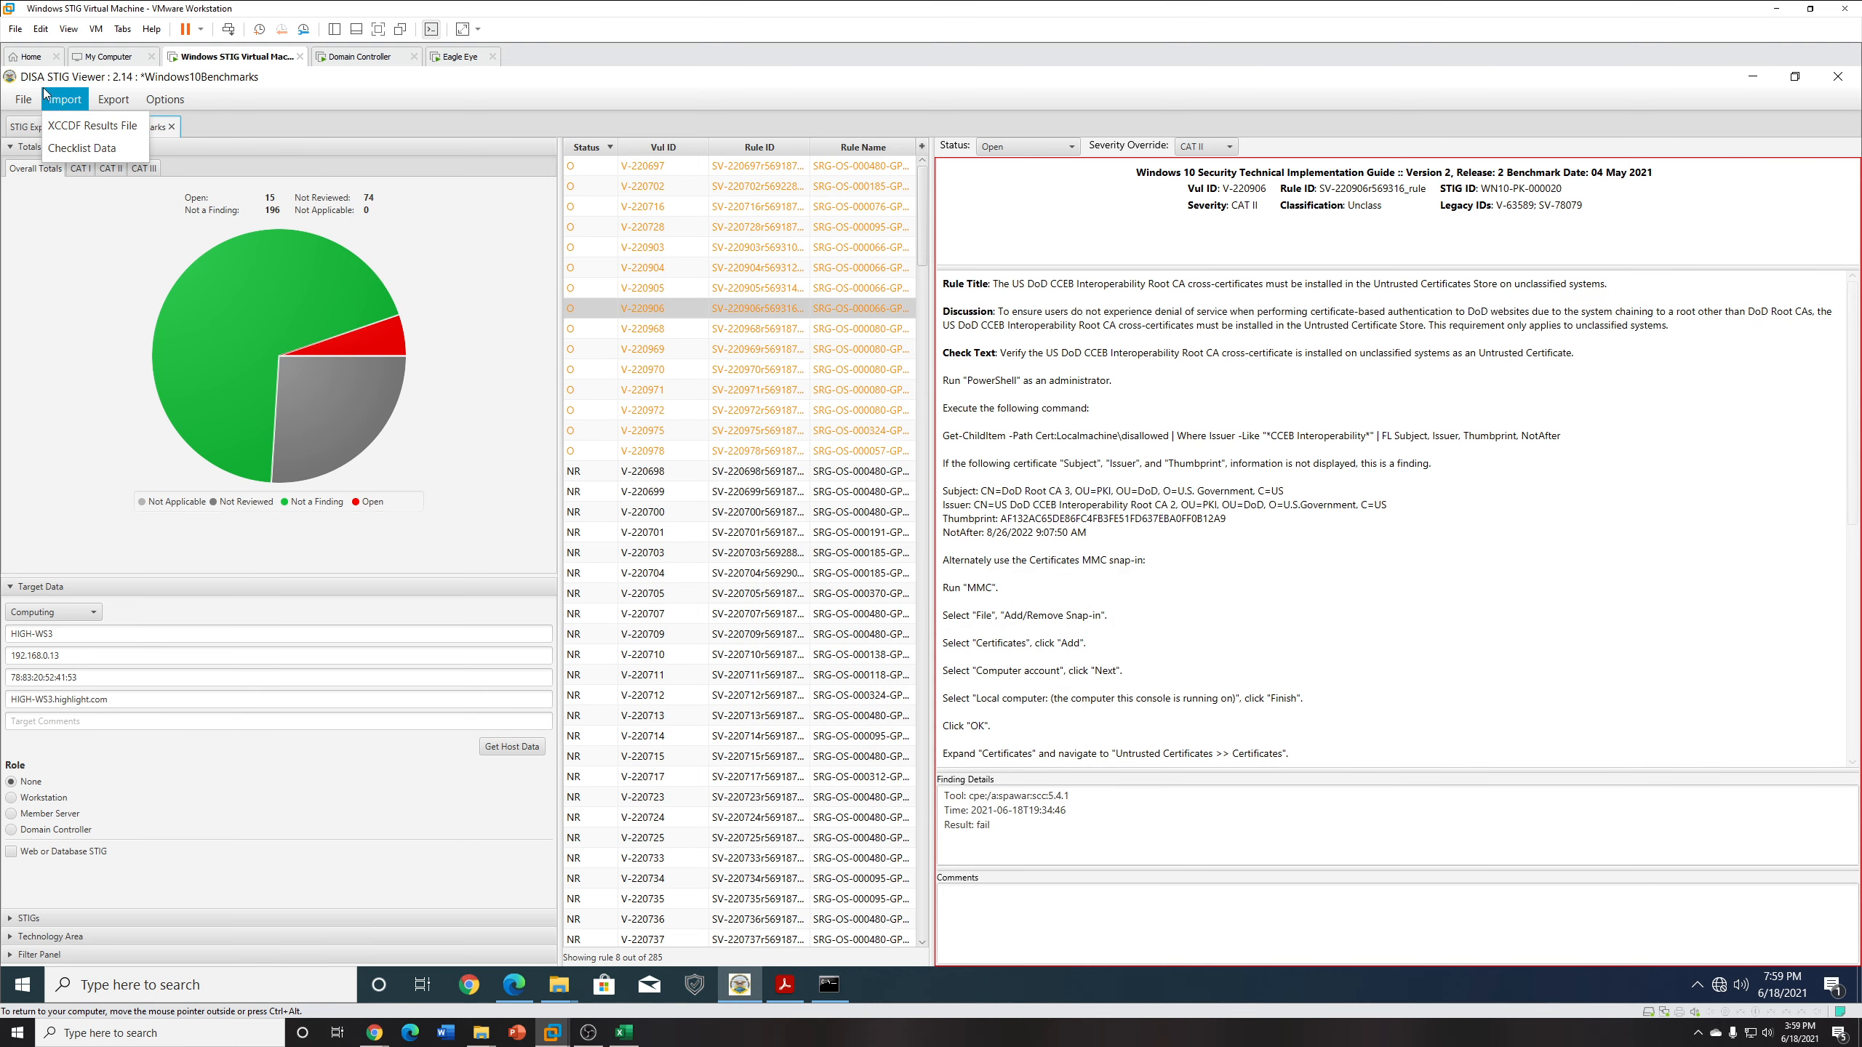
{"action": "left_click", "coordinate": [63, 101]}
{"action": "left_click", "coordinate": [297, 94]}
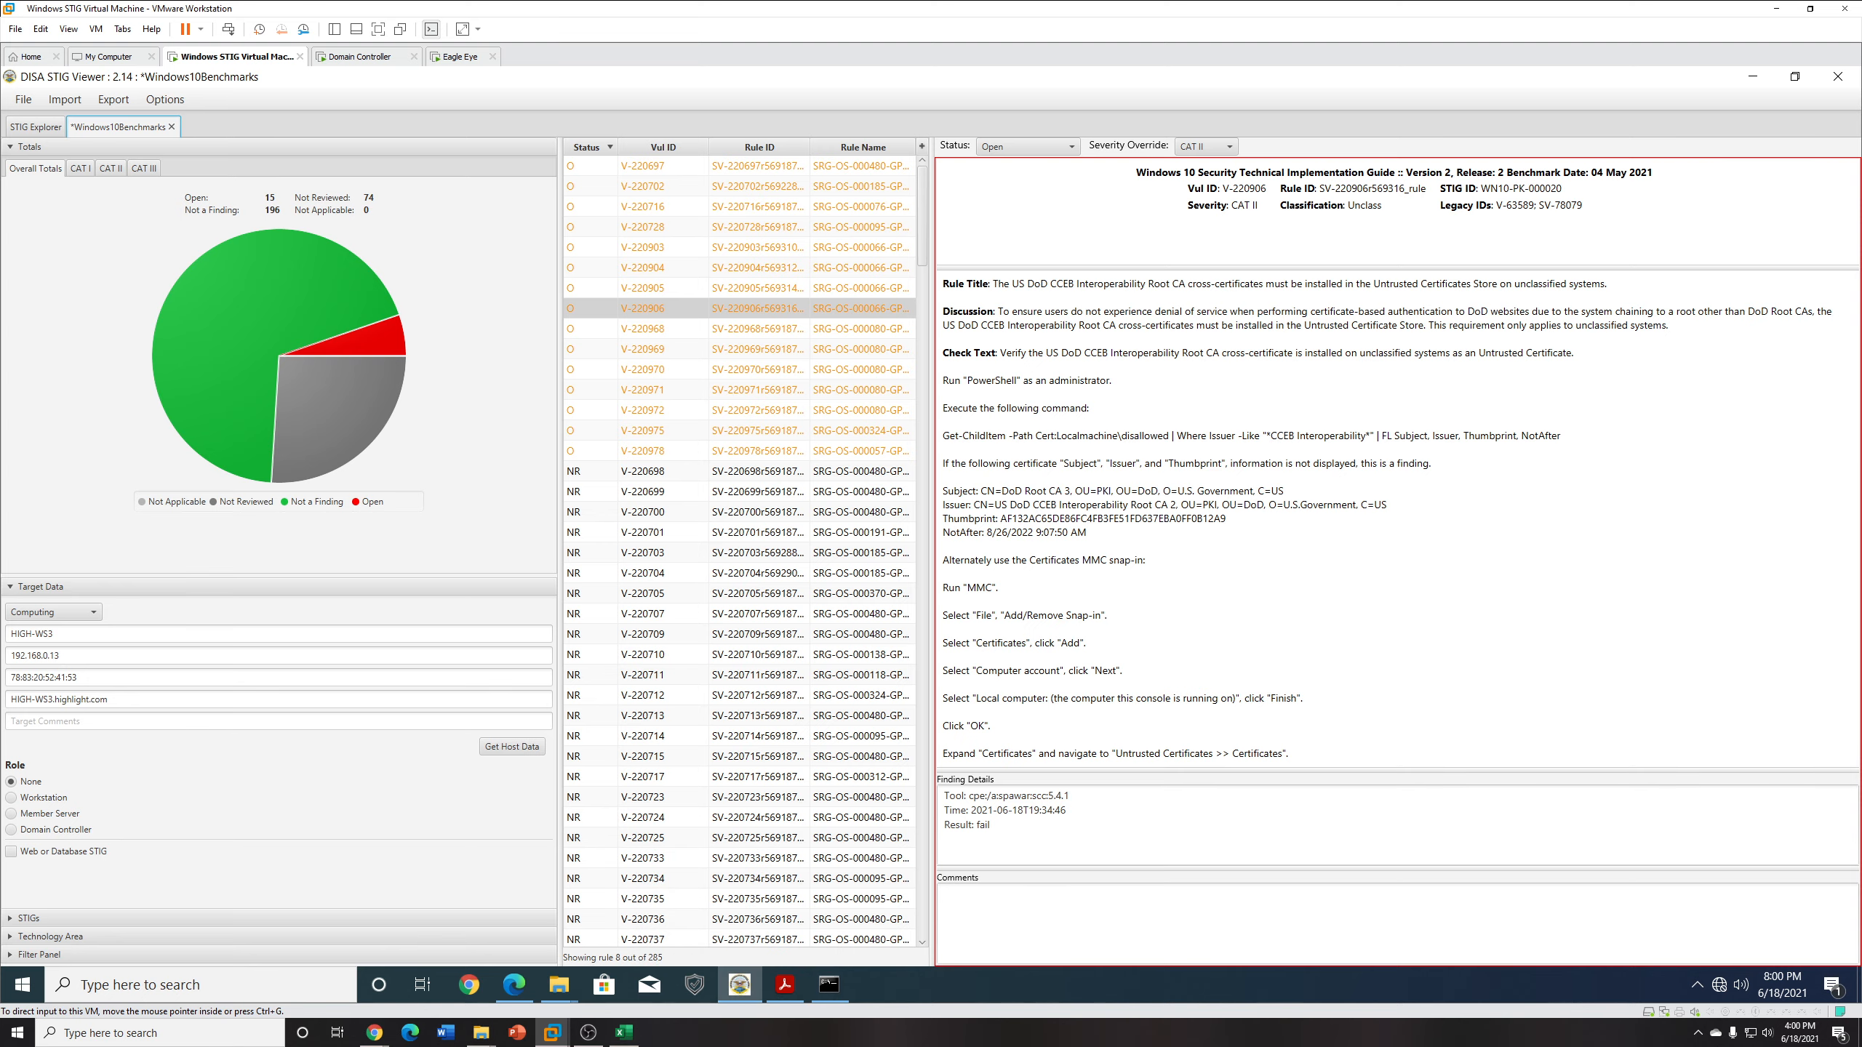
Switch to the DoD Cyber Exchange site in the browser, open the STIGs Document Library and search it for chrome.
{"action": "left_click", "coordinate": [374, 1033]}
{"action": "scroll", "coordinate": [703, 585], "scroll_direction": "up", "scroll_amount": 4}
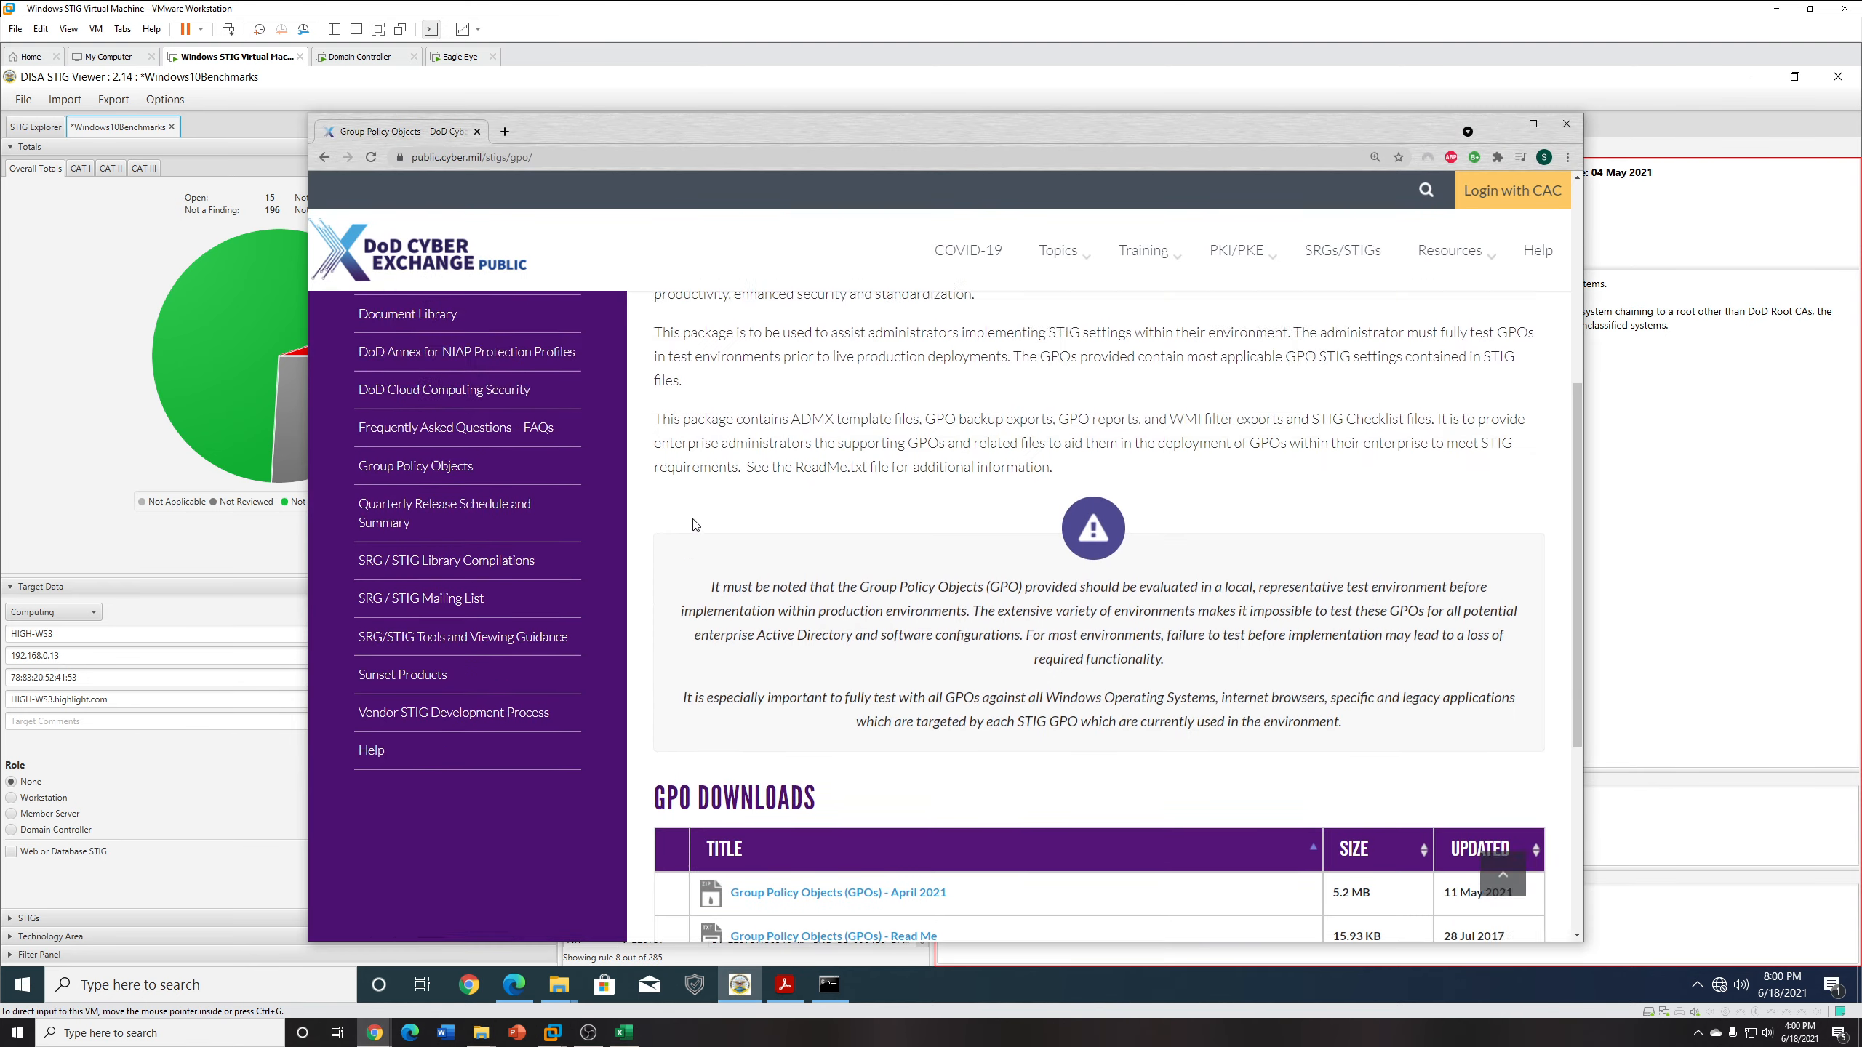
{"action": "left_click", "coordinate": [409, 456]}
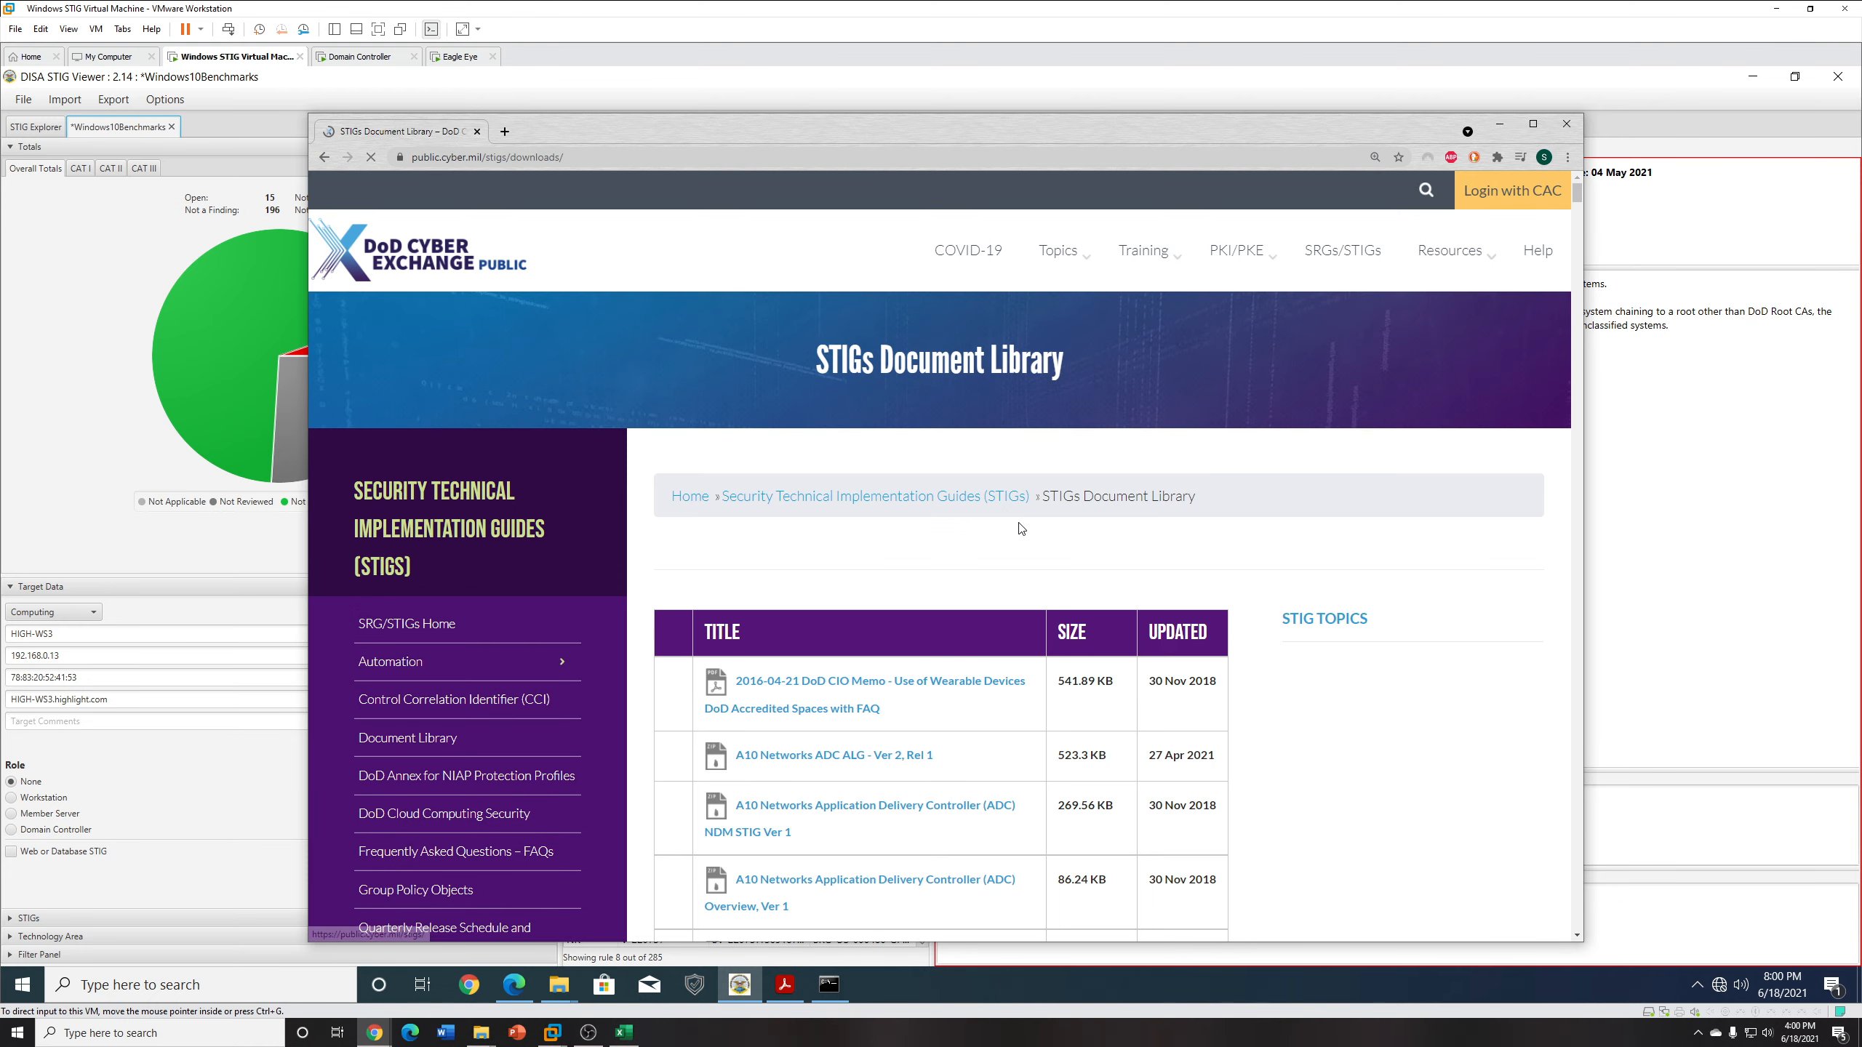
{"action": "left_click", "coordinate": [1082, 624]}
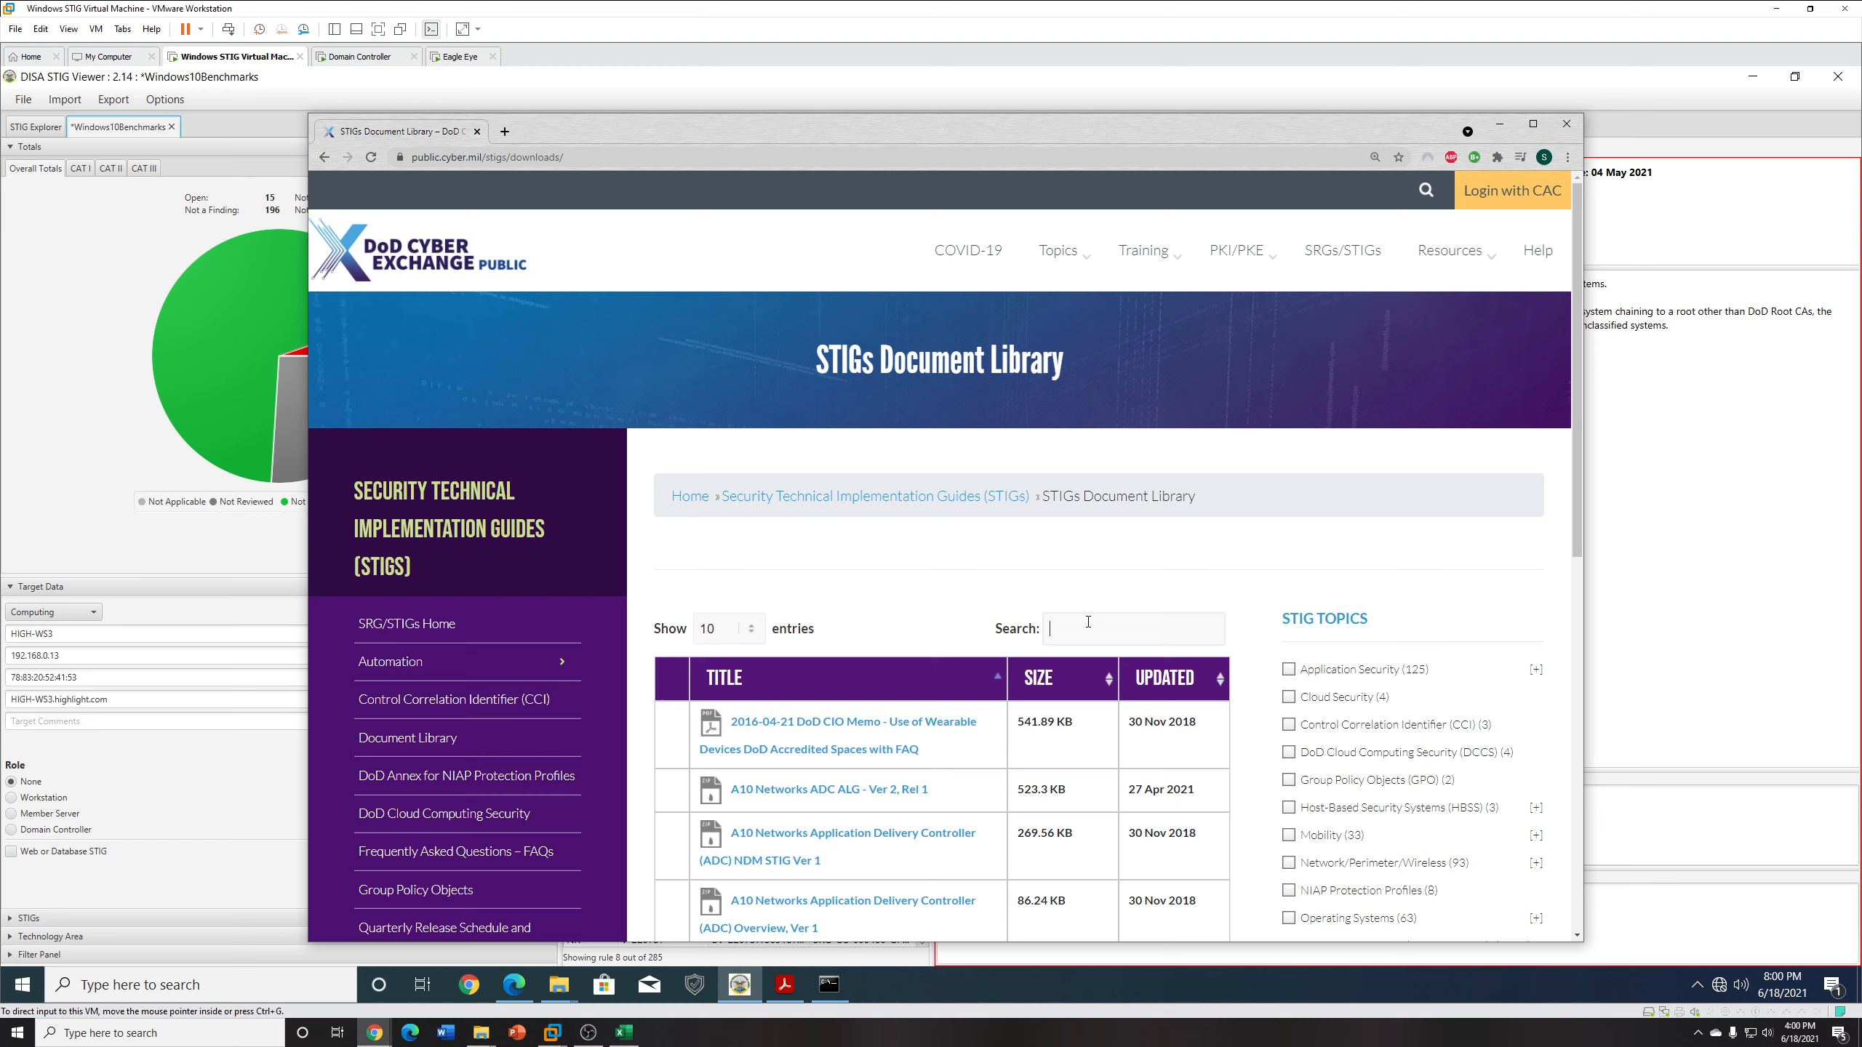
{"action": "type", "text": "chrome"}
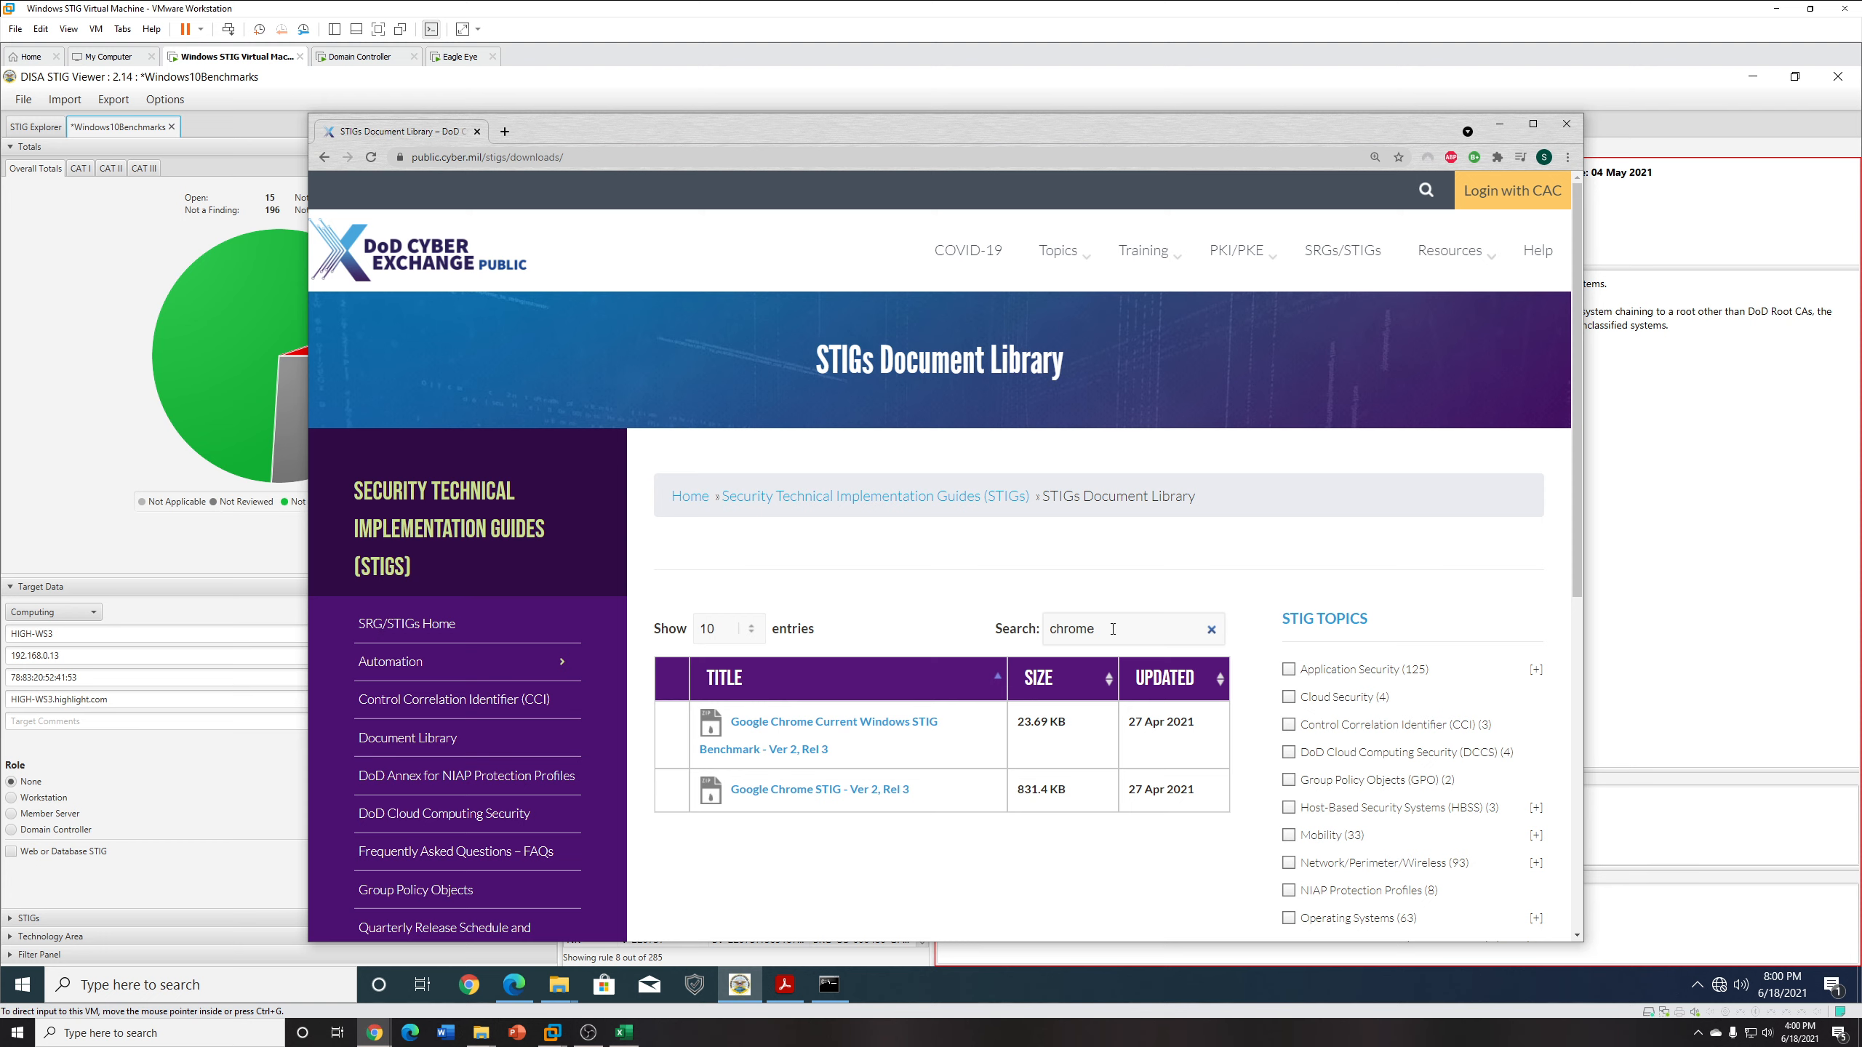
Search the STIGs Document Library for edge, then minimize the browser to return to DISA STIG Viewer.
{"action": "key", "text": "BackSpace"}
{"action": "key", "text": "BackSpace"}
{"action": "key", "text": "BackSpace"}
{"action": "type", "text": "edge"}
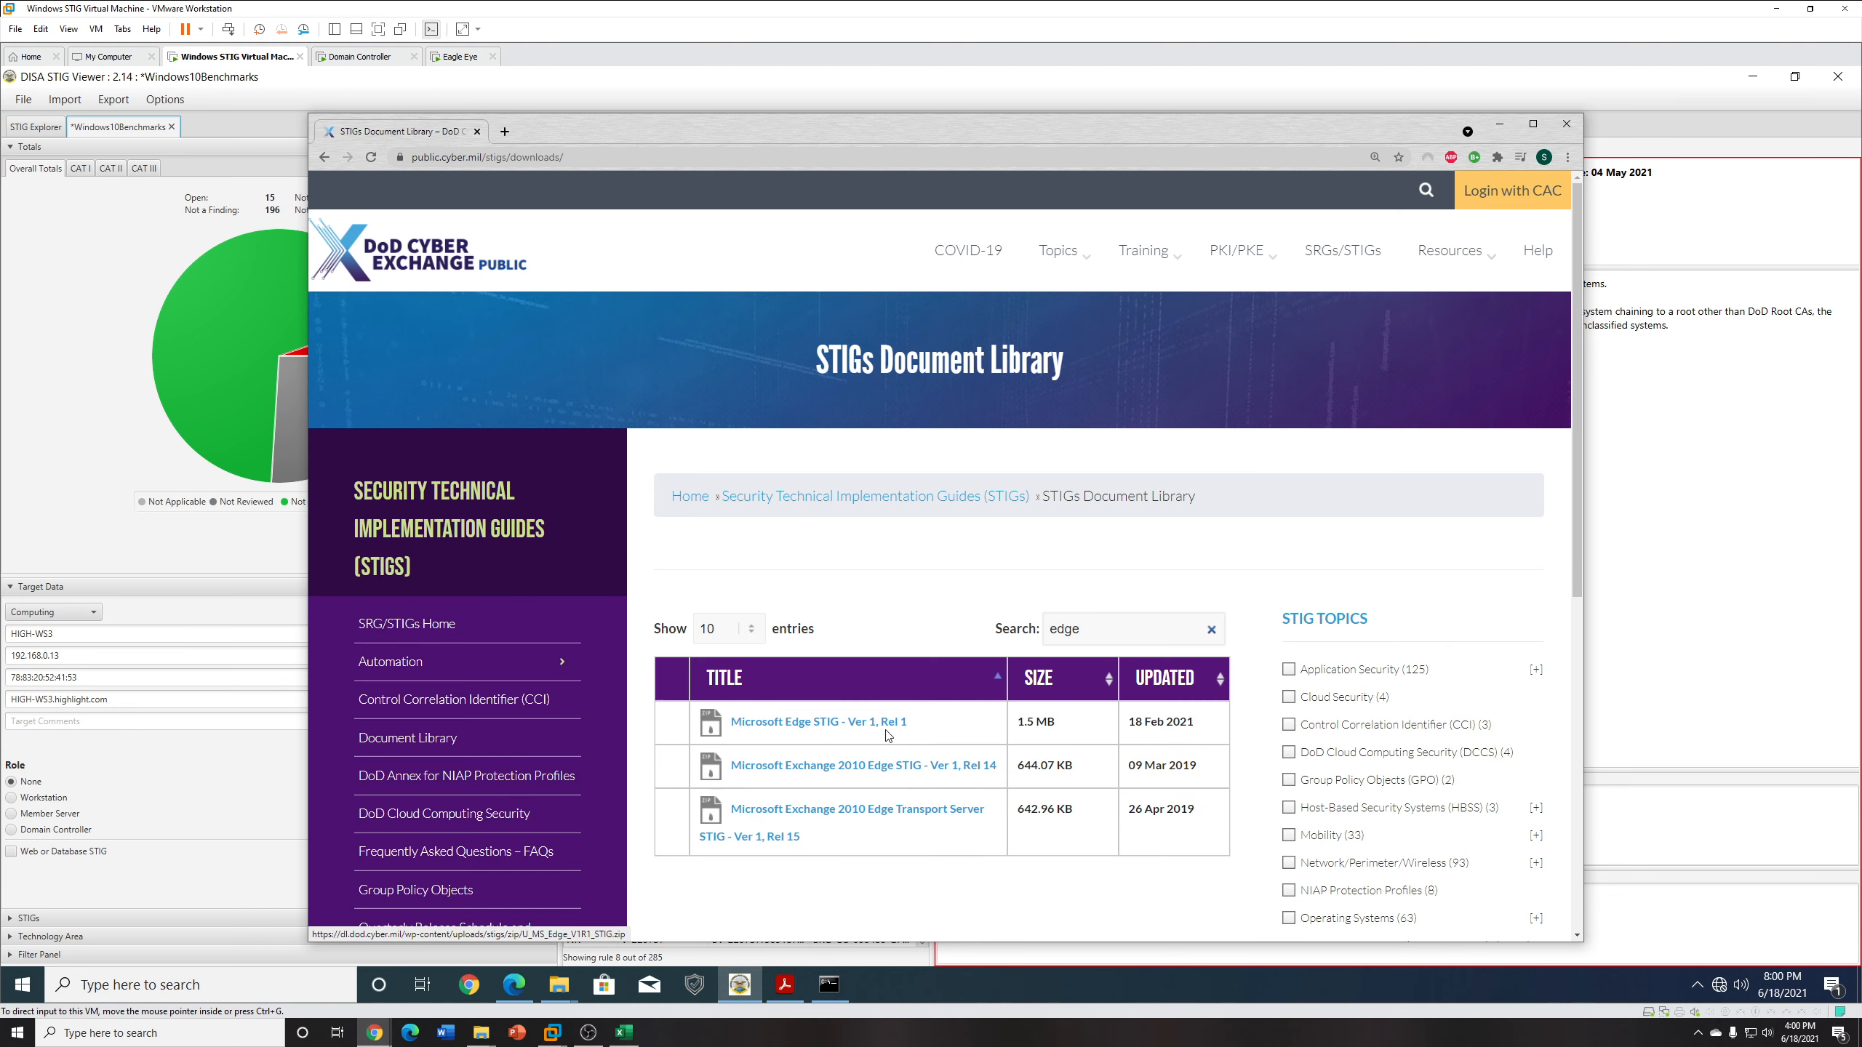
{"action": "left_click", "coordinate": [1499, 124]}
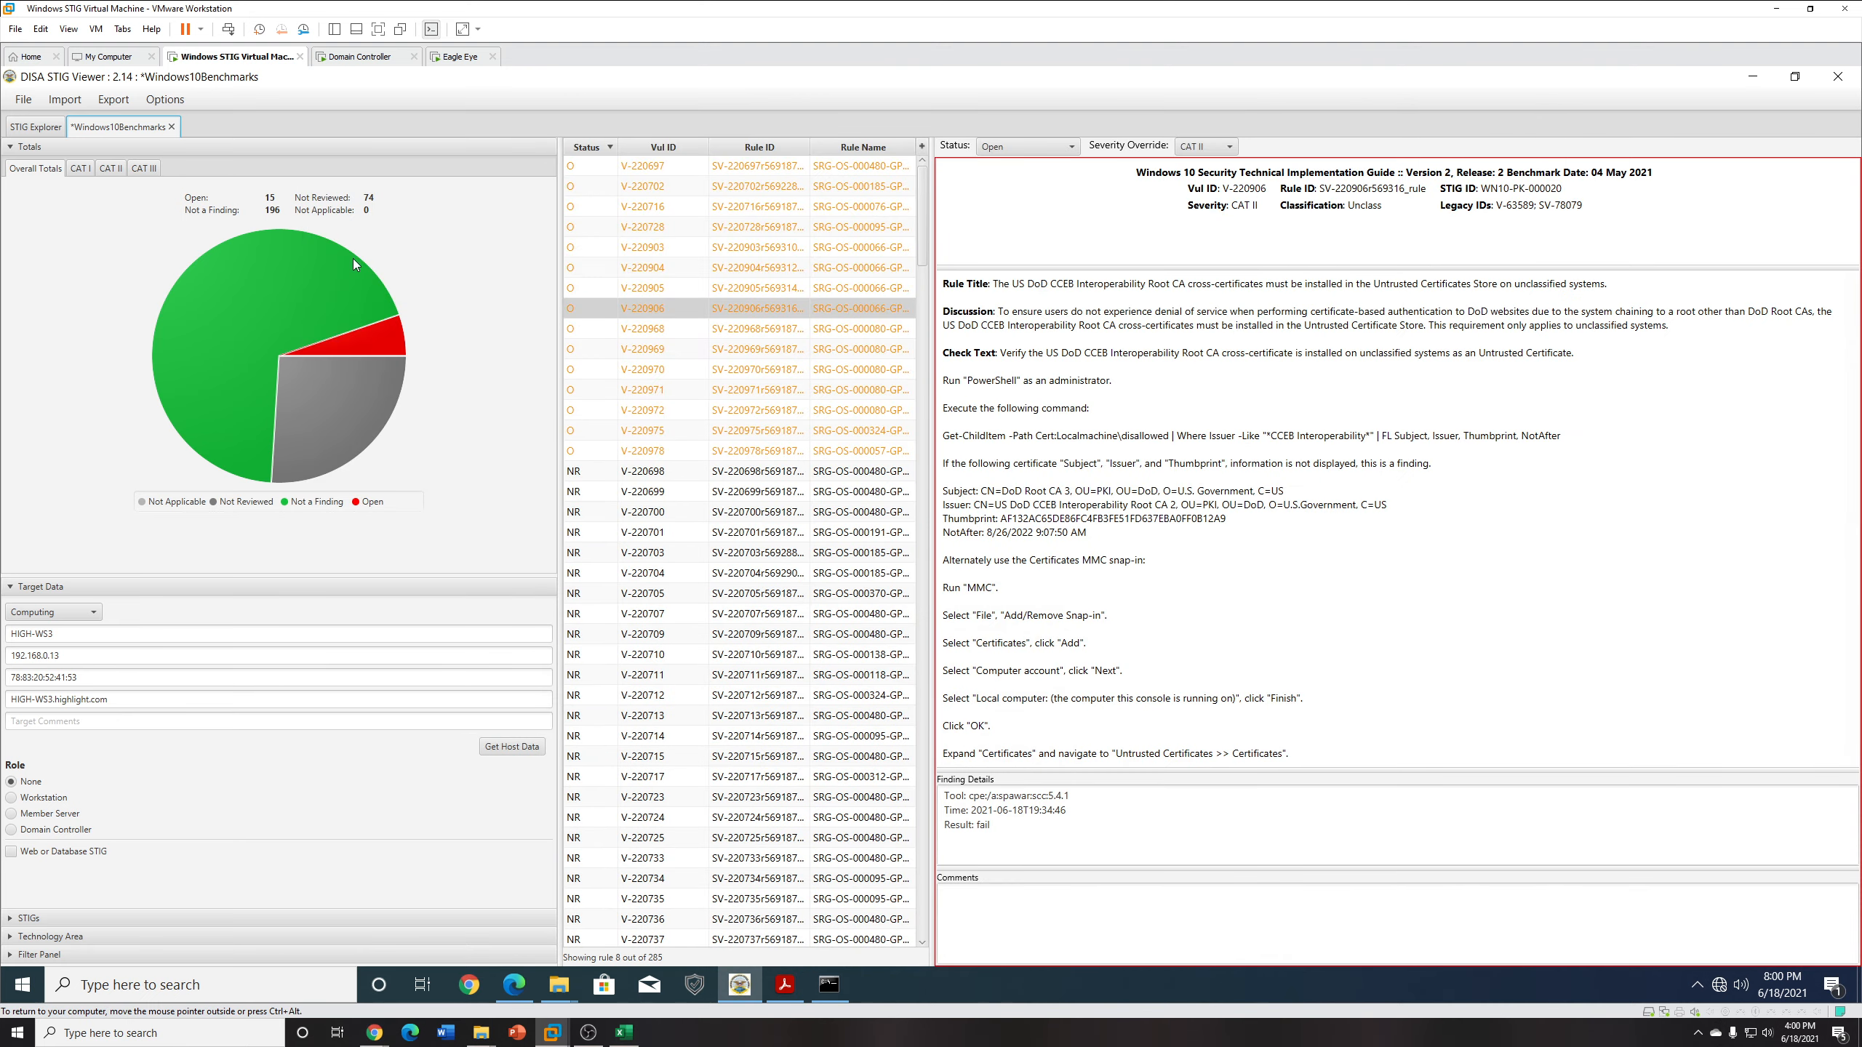
Switch from the Windows10Benchmarks checklist to STIG Explorer.
{"action": "left_click", "coordinate": [55, 102]}
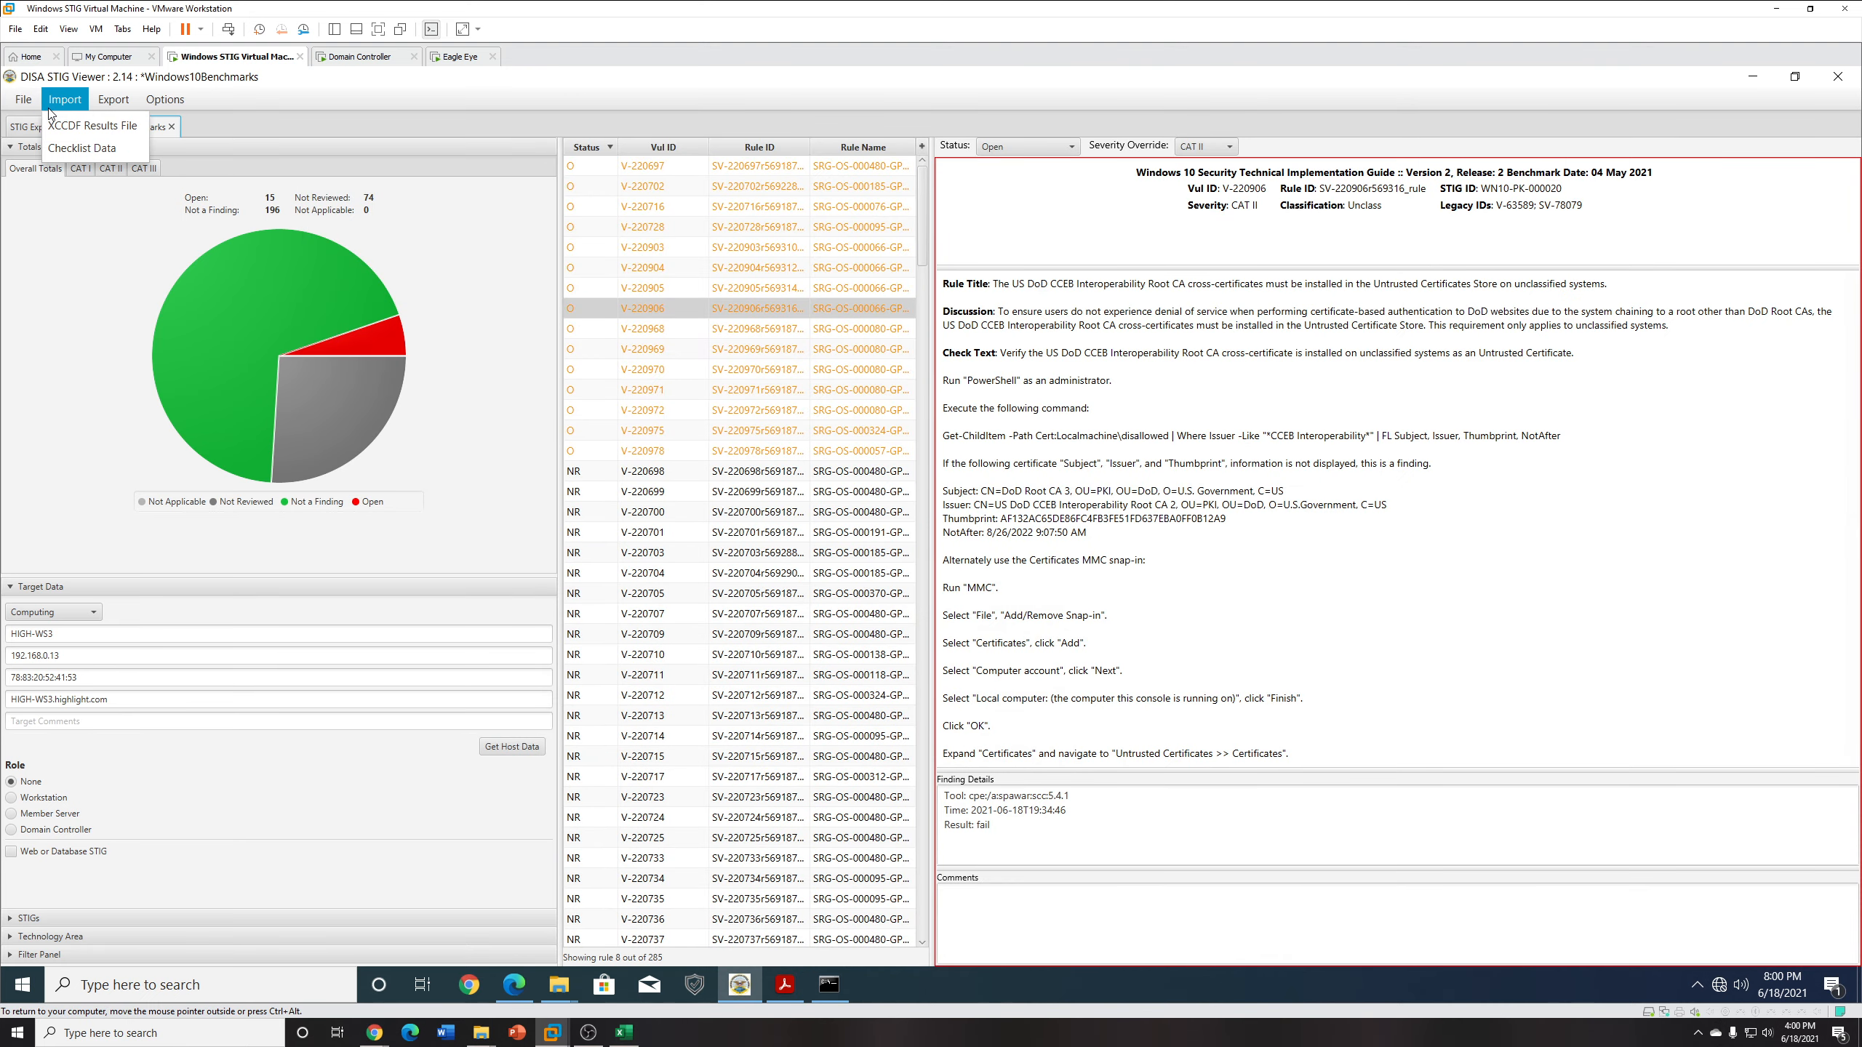
{"action": "mouse_move", "coordinate": [165, 100]}
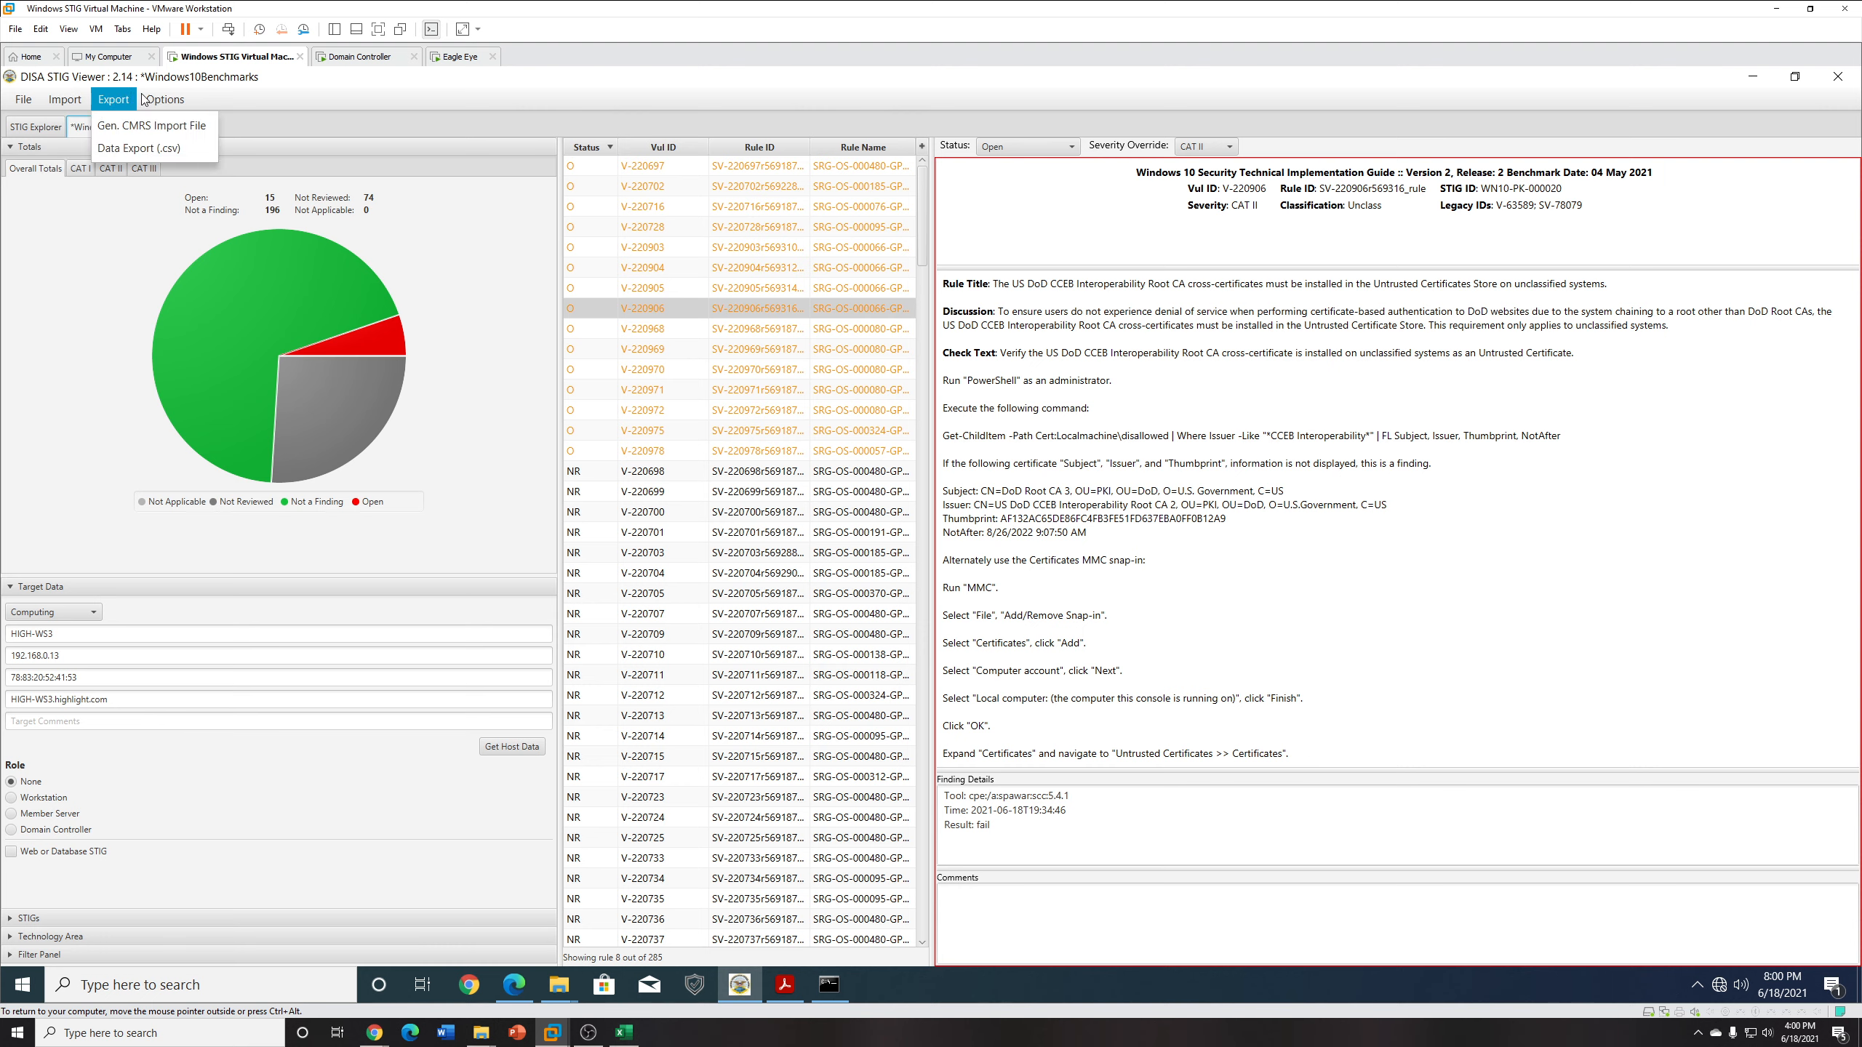
{"action": "mouse_move", "coordinate": [62, 102]}
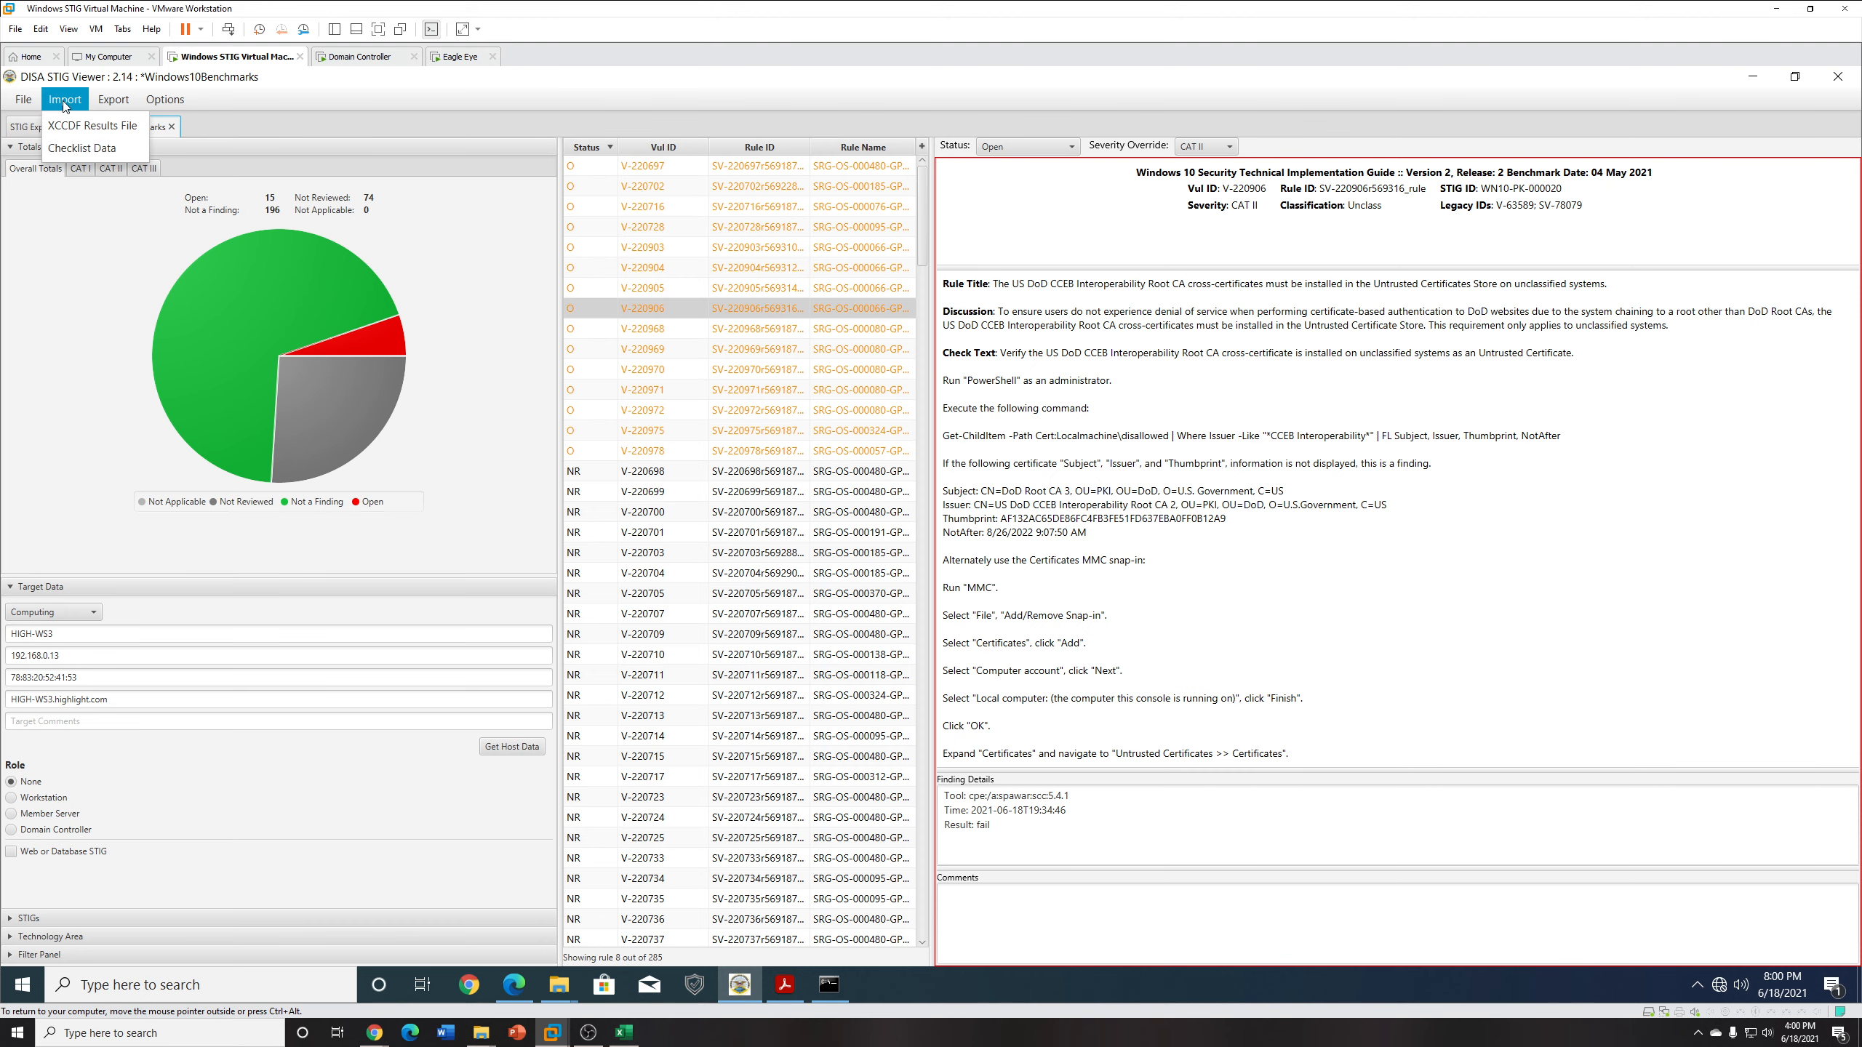
{"action": "left_click", "coordinate": [40, 127]}
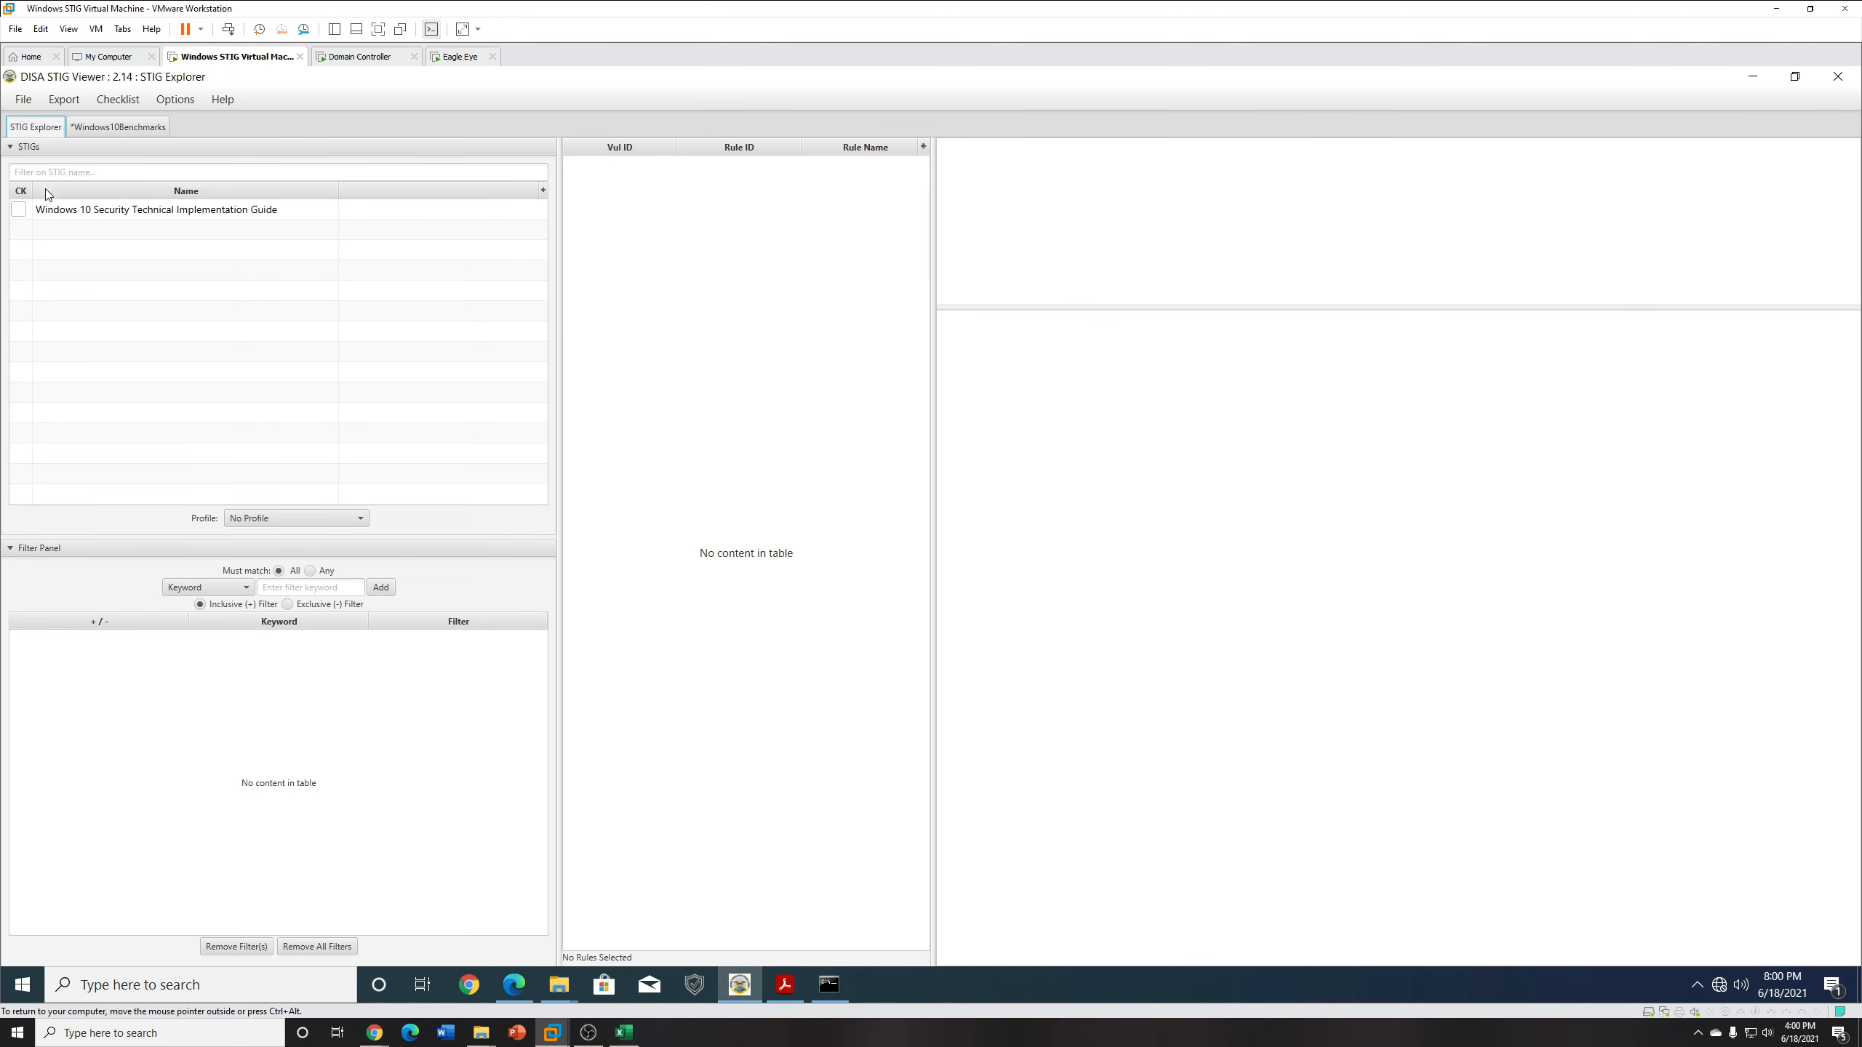
Import the U_Google_Chrome_STIG_V2R3_Manual XML file from Benchmarks\U_Google_Chrome_V2R3_STIG\U_Google_Chrome_V2R3_Manual_STIG.
{"action": "left_click", "coordinate": [22, 99]}
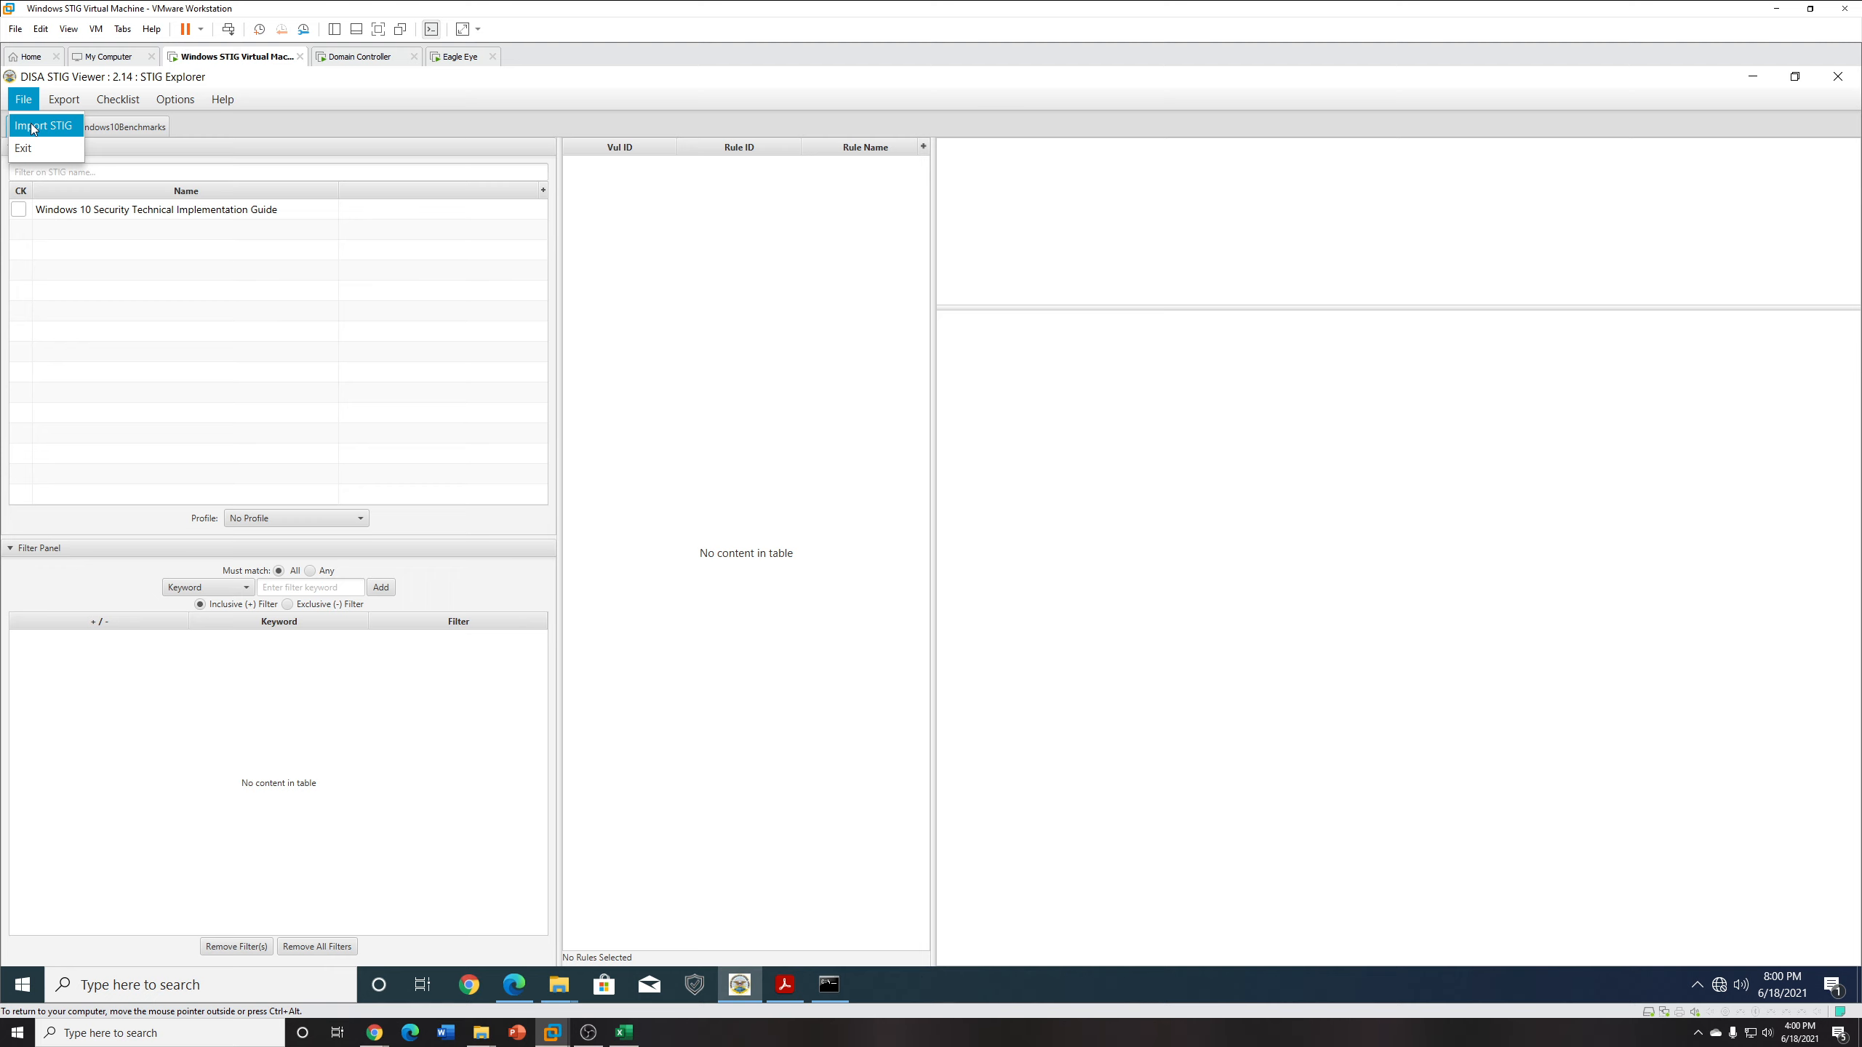
{"action": "left_click", "coordinate": [39, 127]}
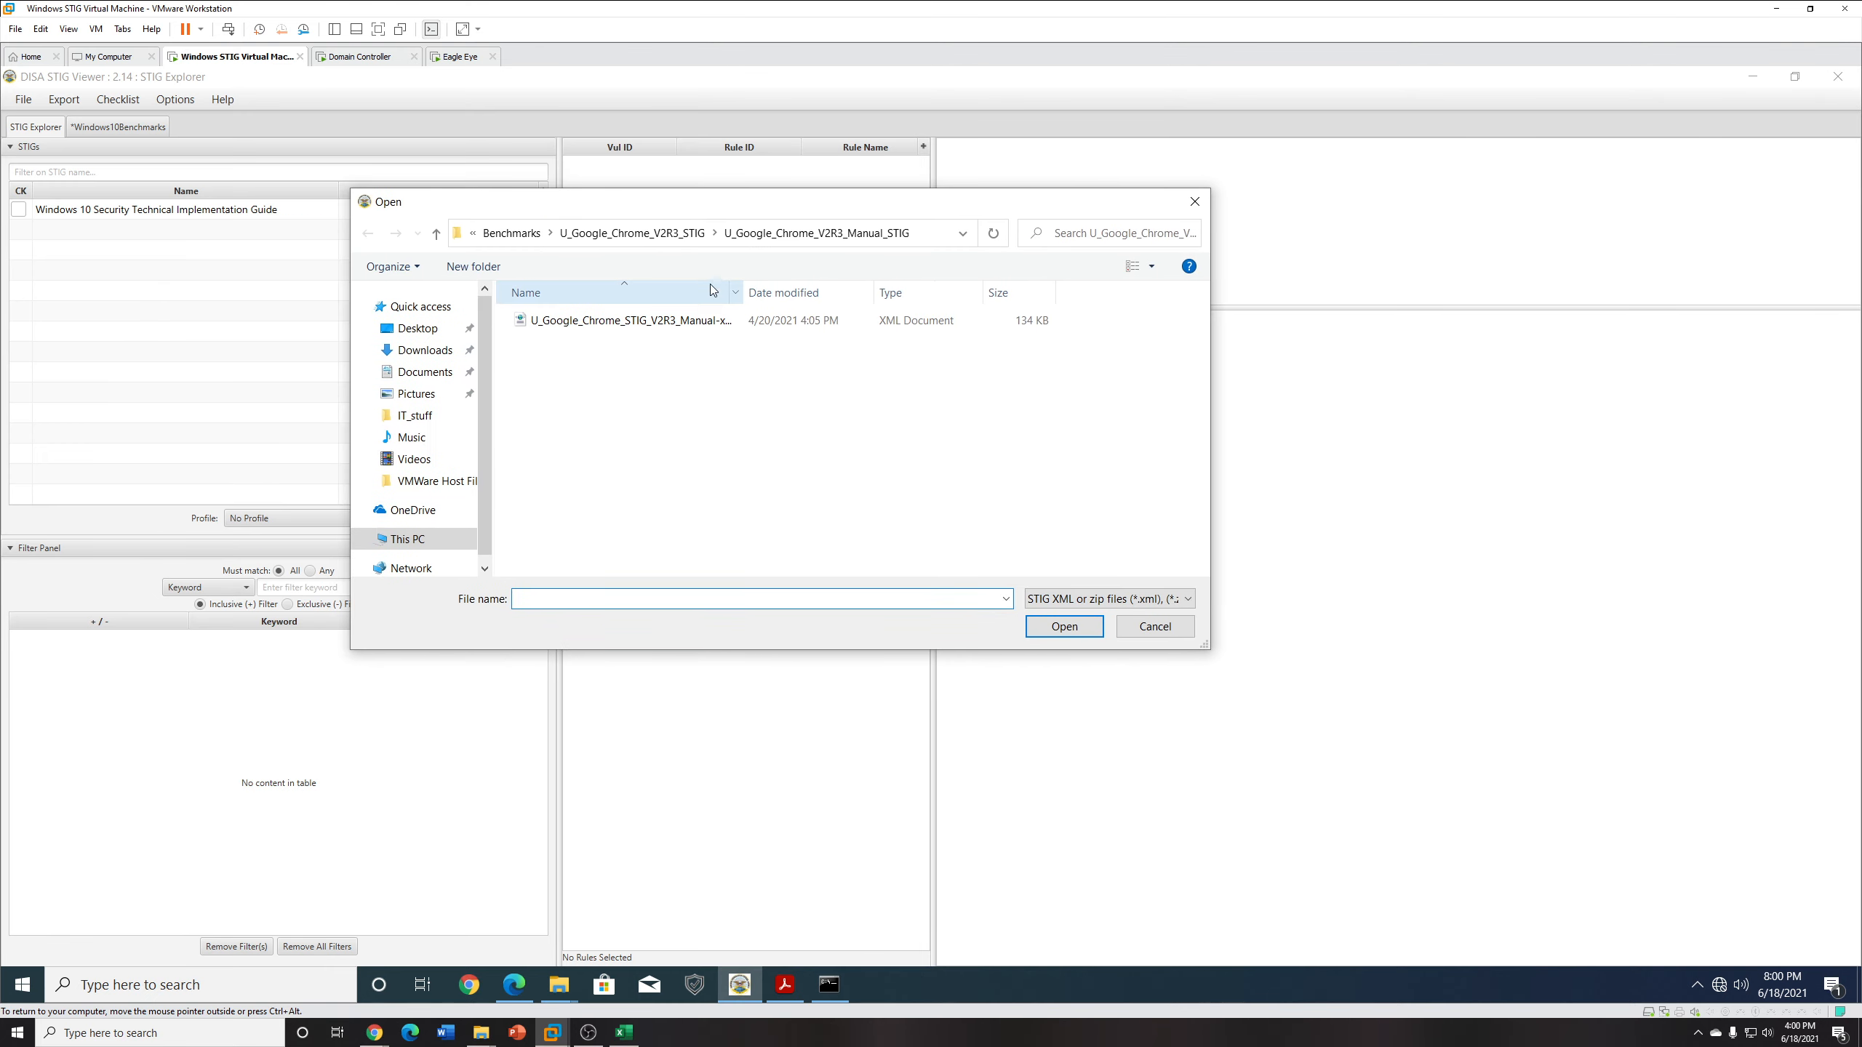
{"action": "left_click", "coordinate": [513, 233]}
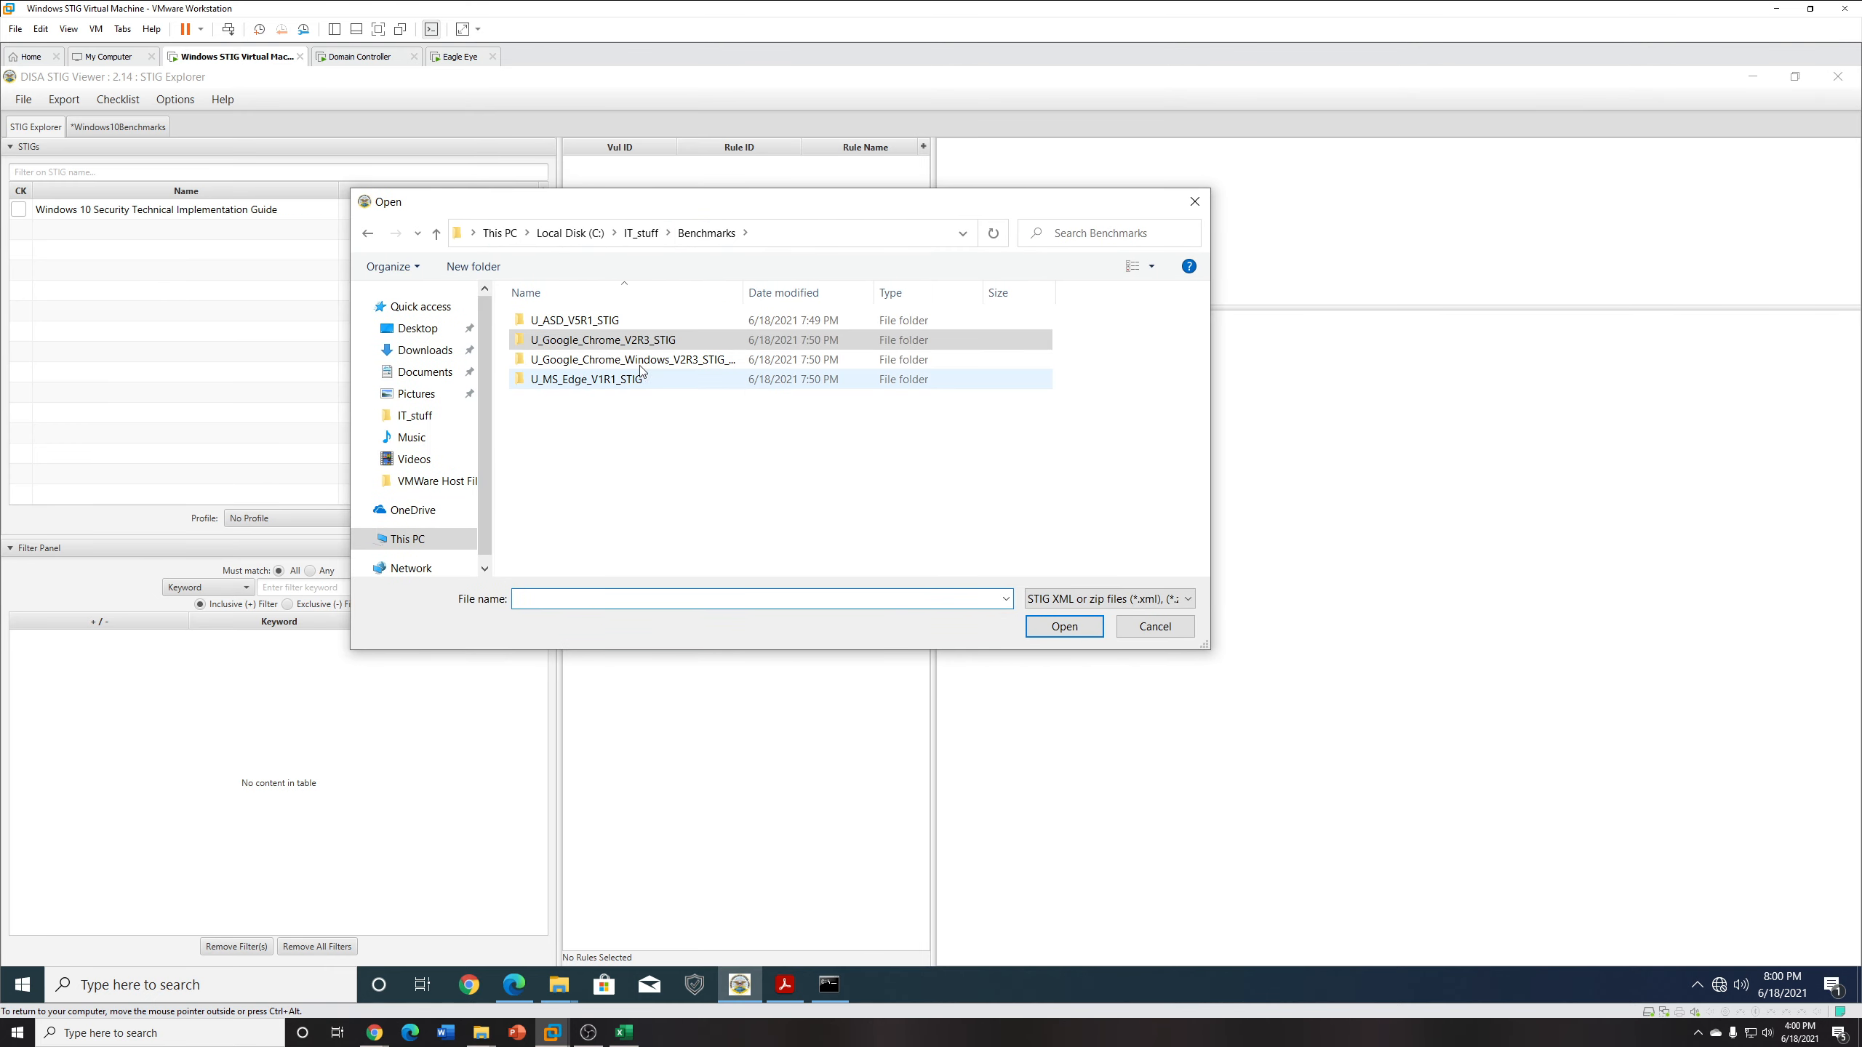
{"action": "left_click", "coordinate": [641, 233]}
{"action": "double_click", "coordinate": [590, 321]}
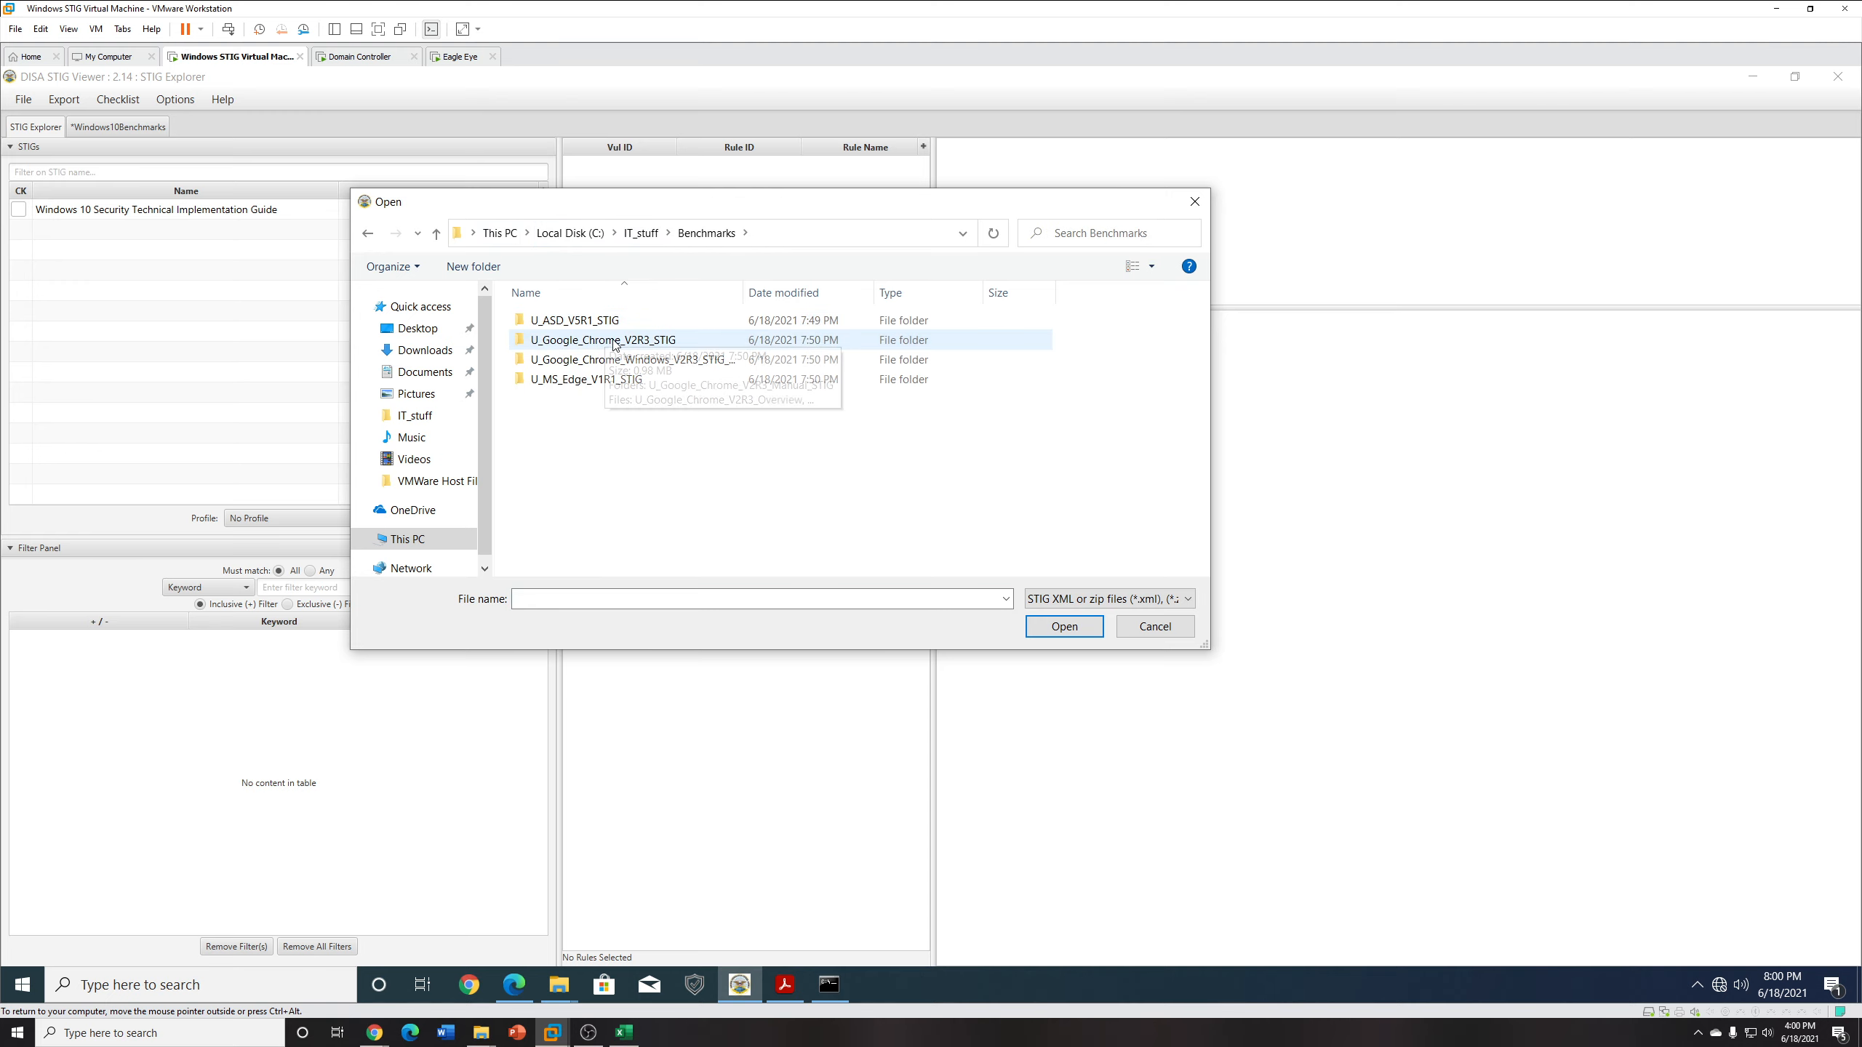
{"action": "left_click", "coordinate": [658, 346]}
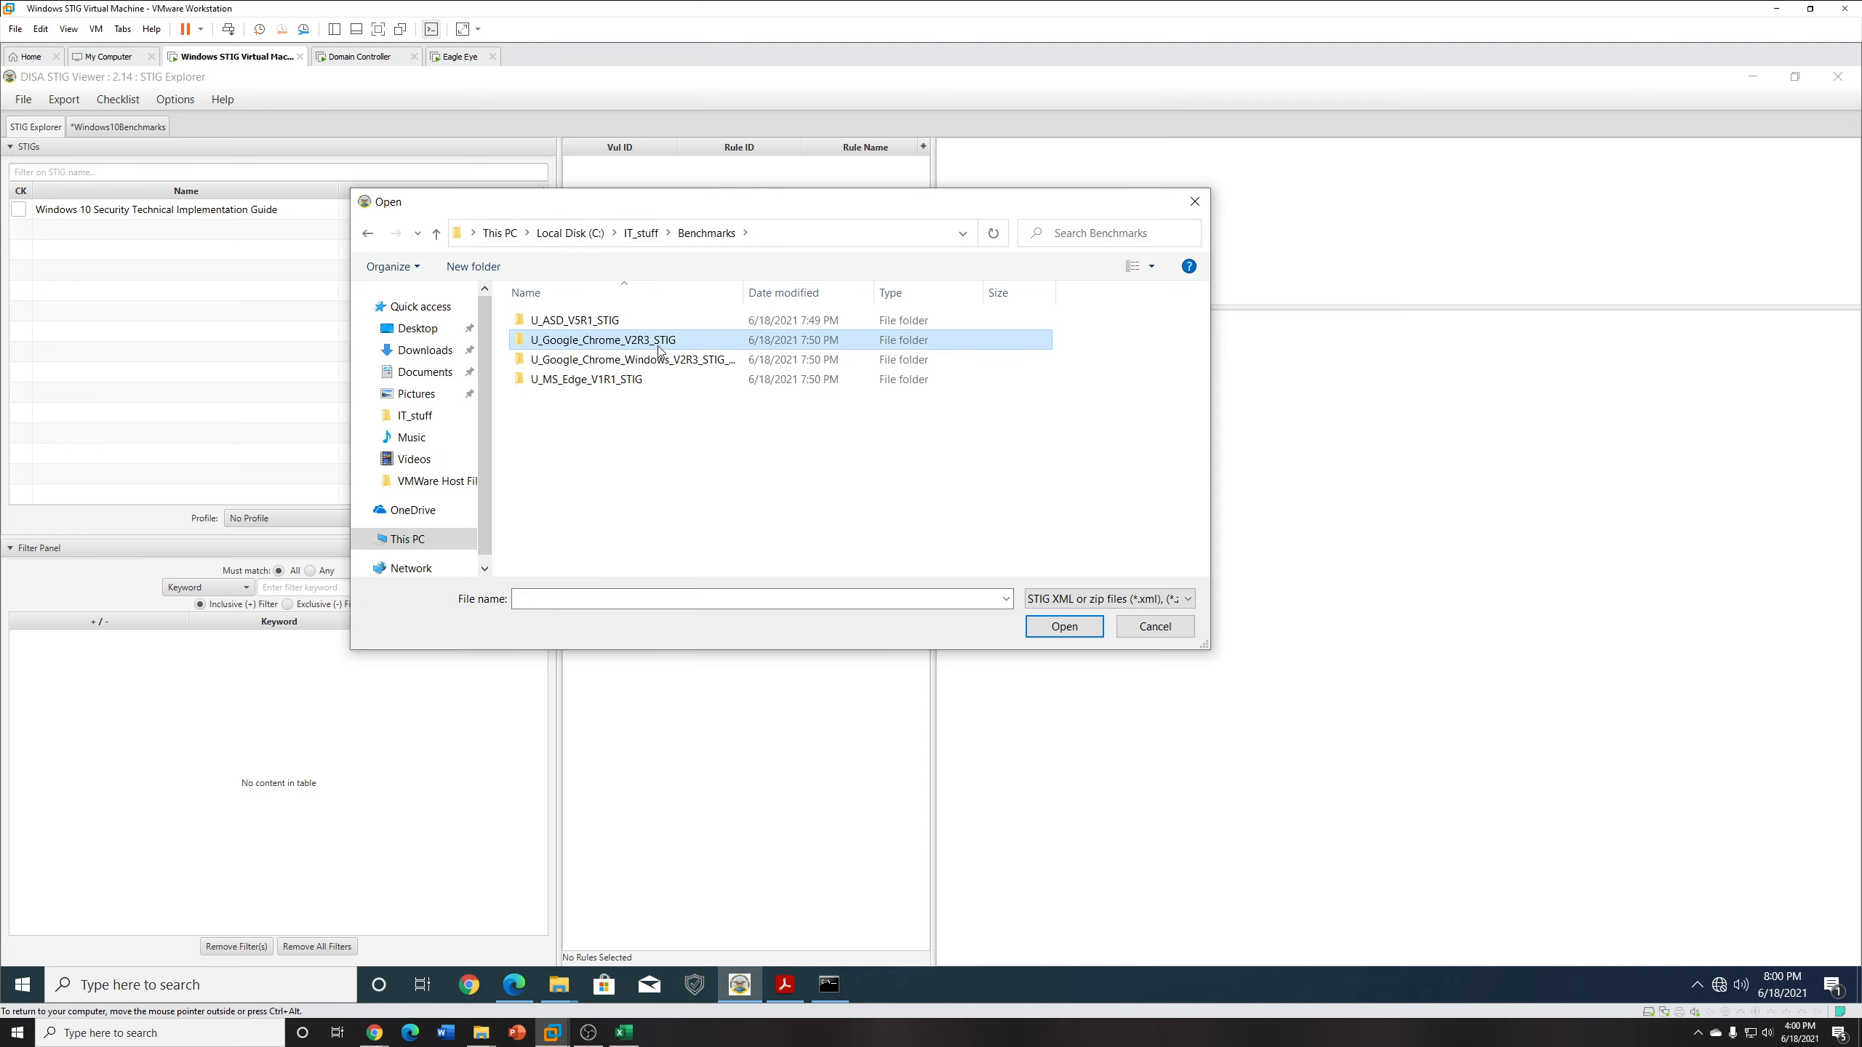
{"action": "left_click_drag", "start_coordinate": [743, 292], "coordinate": [883, 297]}
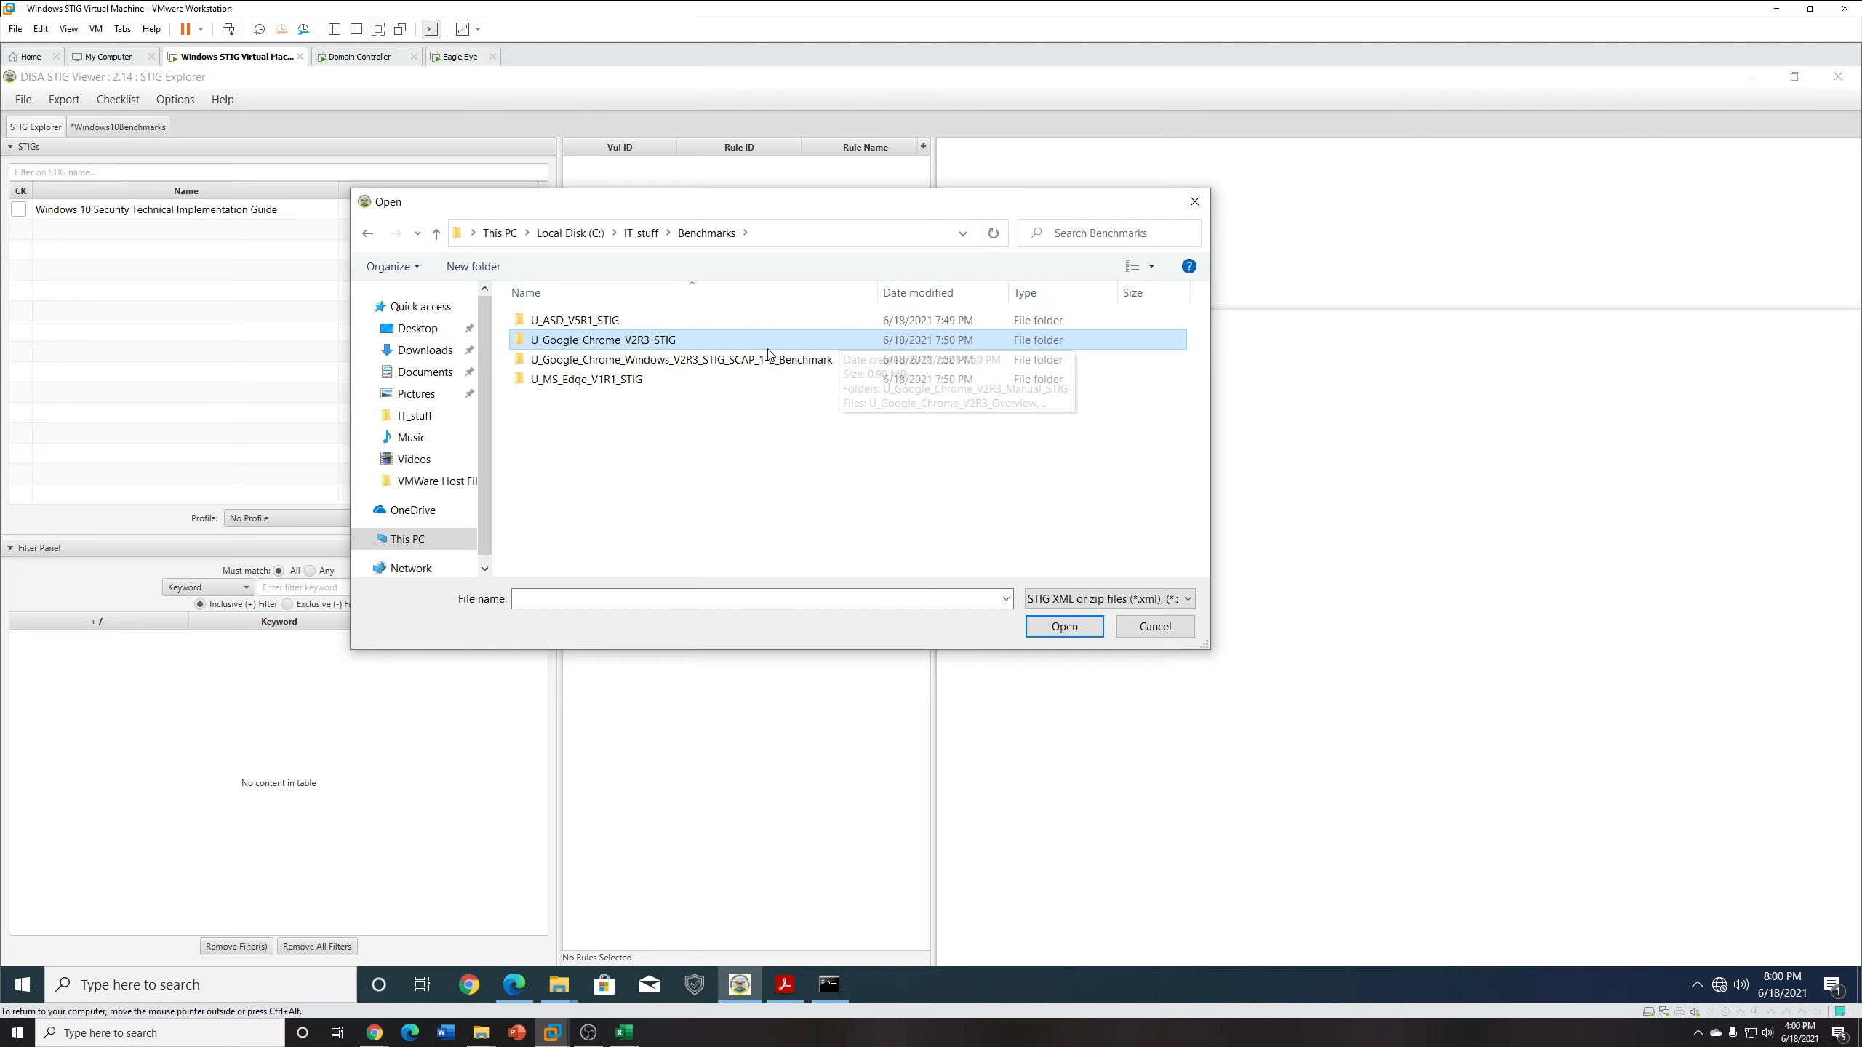
{"action": "double_click", "coordinate": [718, 341]}
{"action": "double_click", "coordinate": [629, 324]}
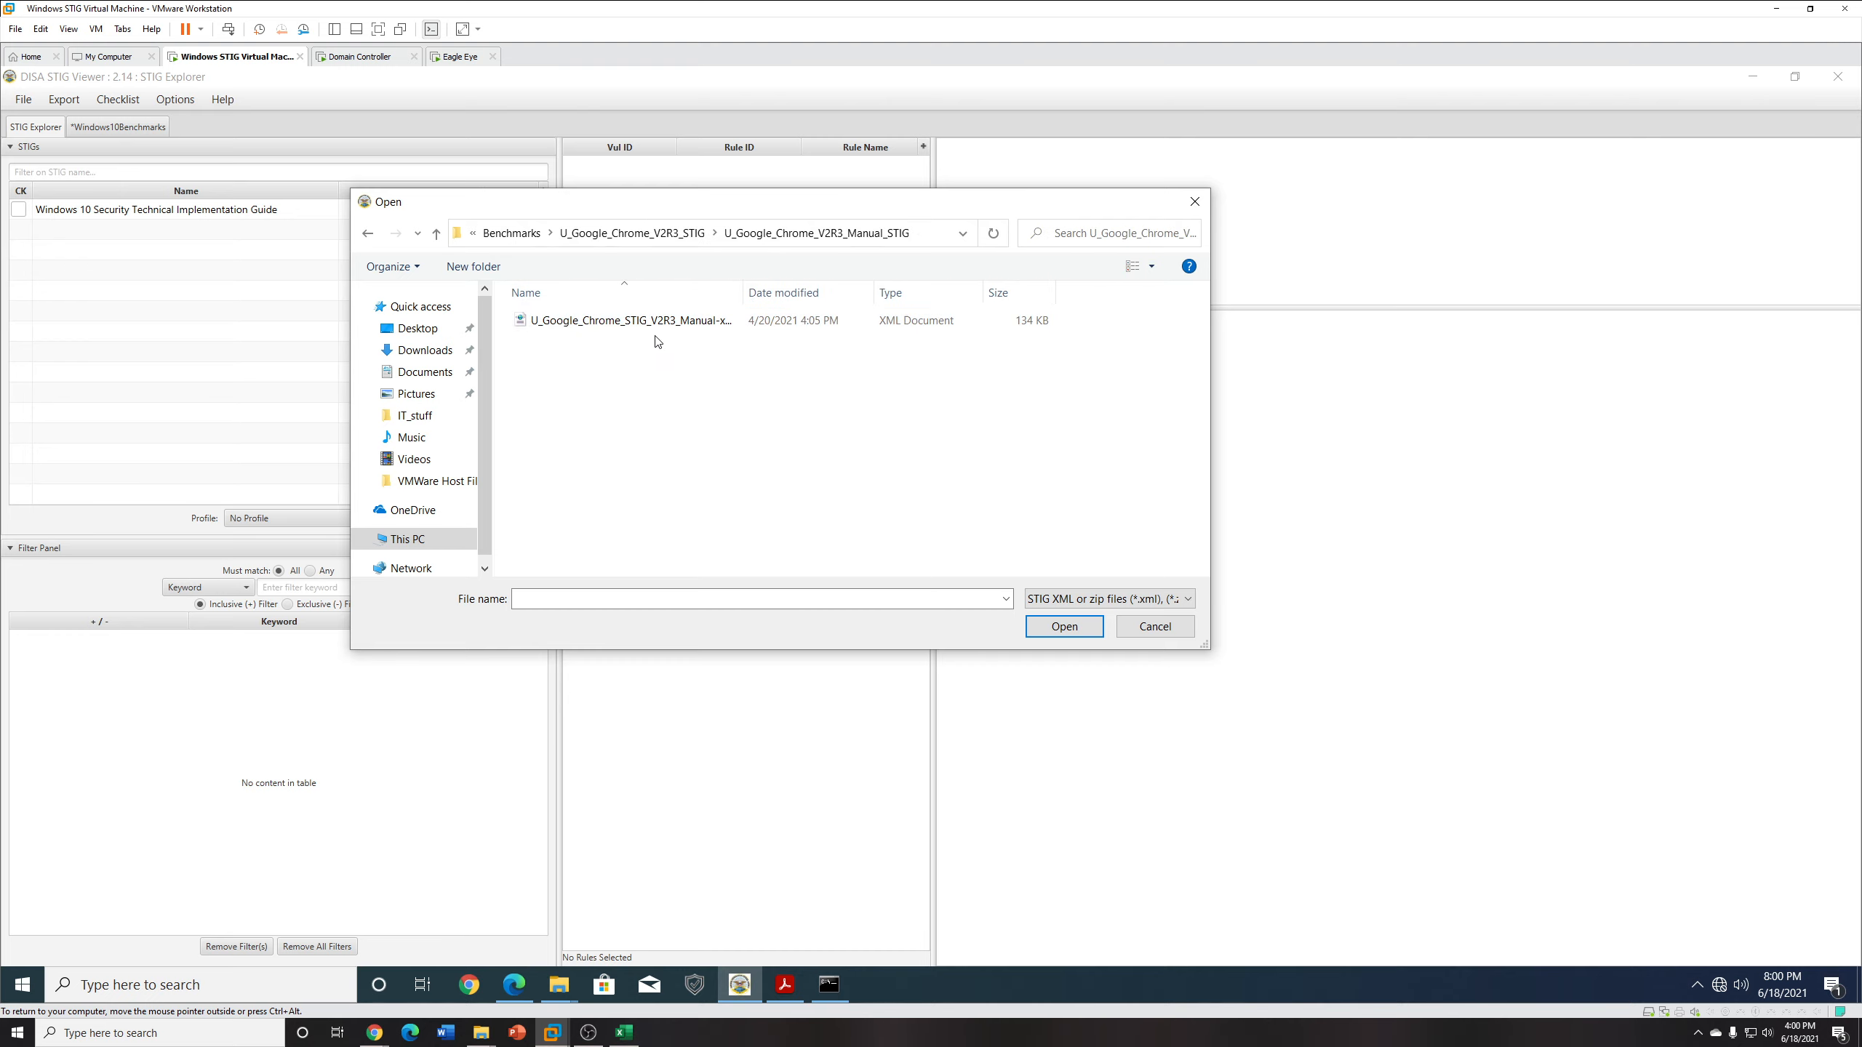
{"action": "left_click", "coordinate": [668, 323]}
{"action": "left_click", "coordinate": [1063, 627]}
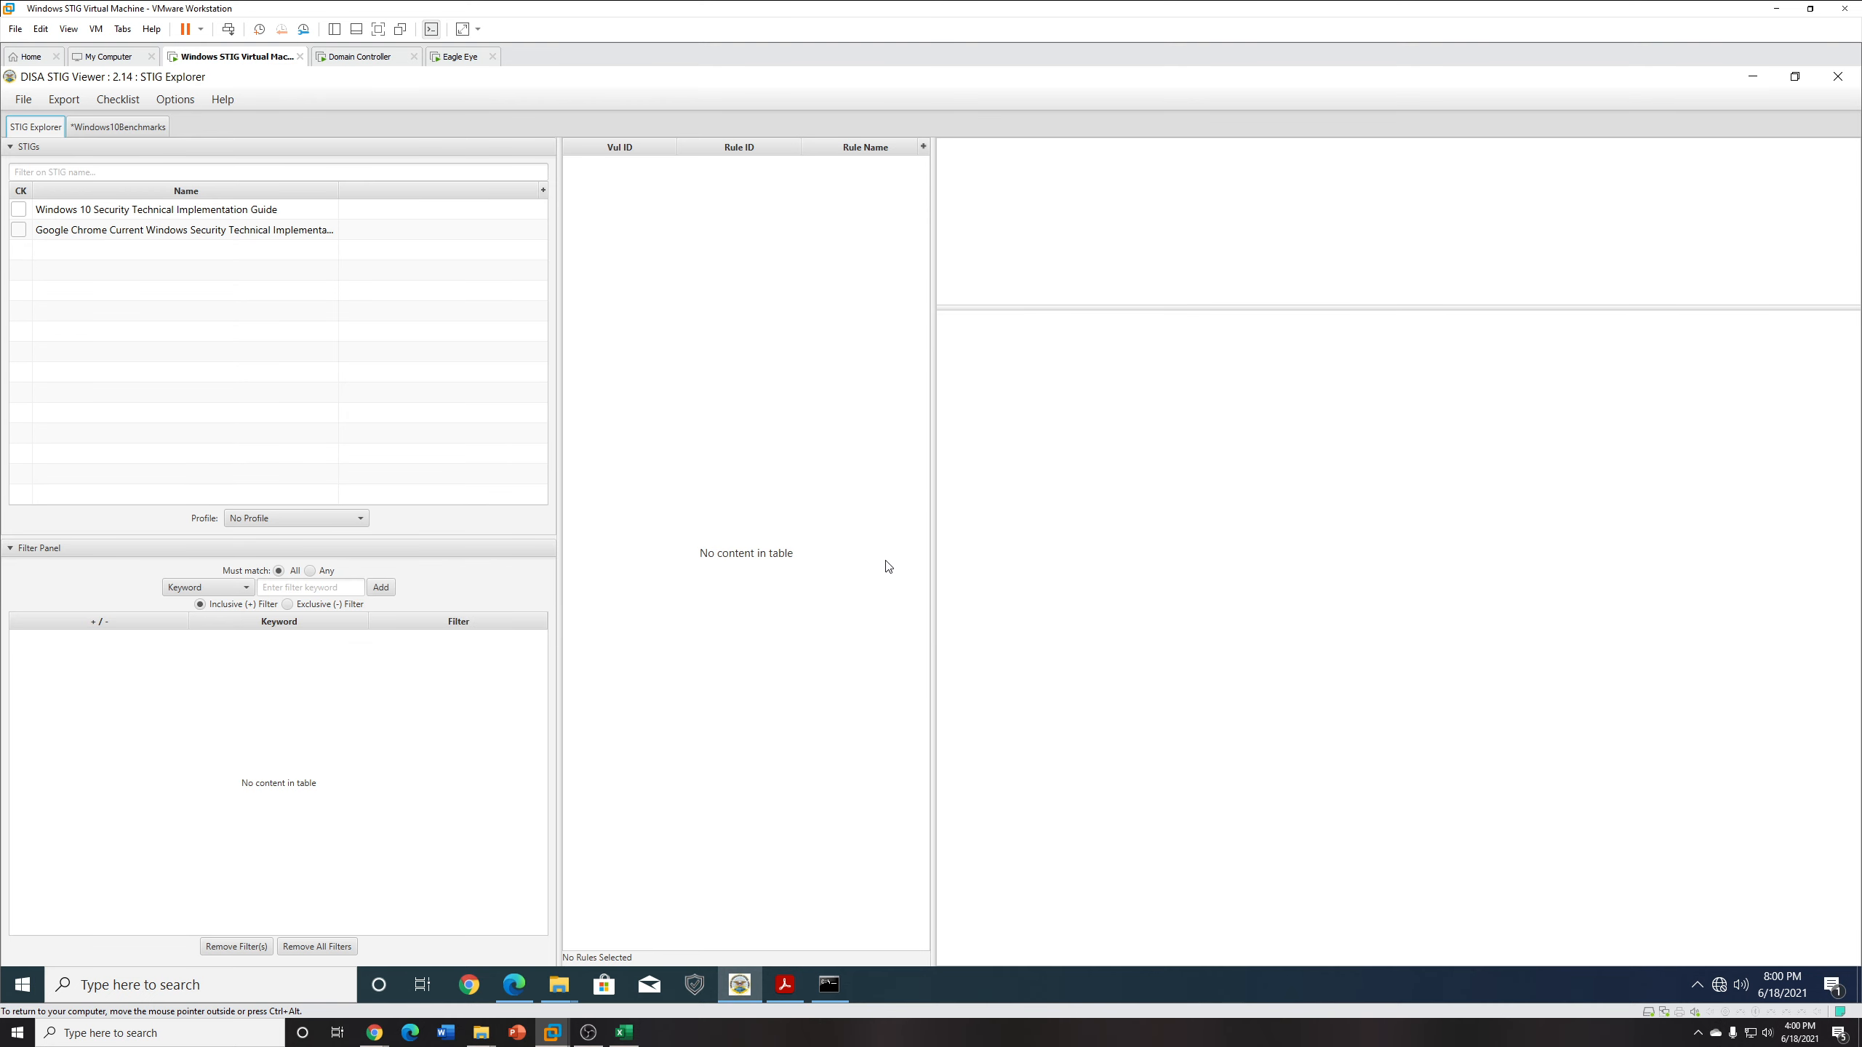
Check-mark only the Google Chrome Current Windows STIG and create a new checklist from it.
{"action": "left_click", "coordinate": [19, 231]}
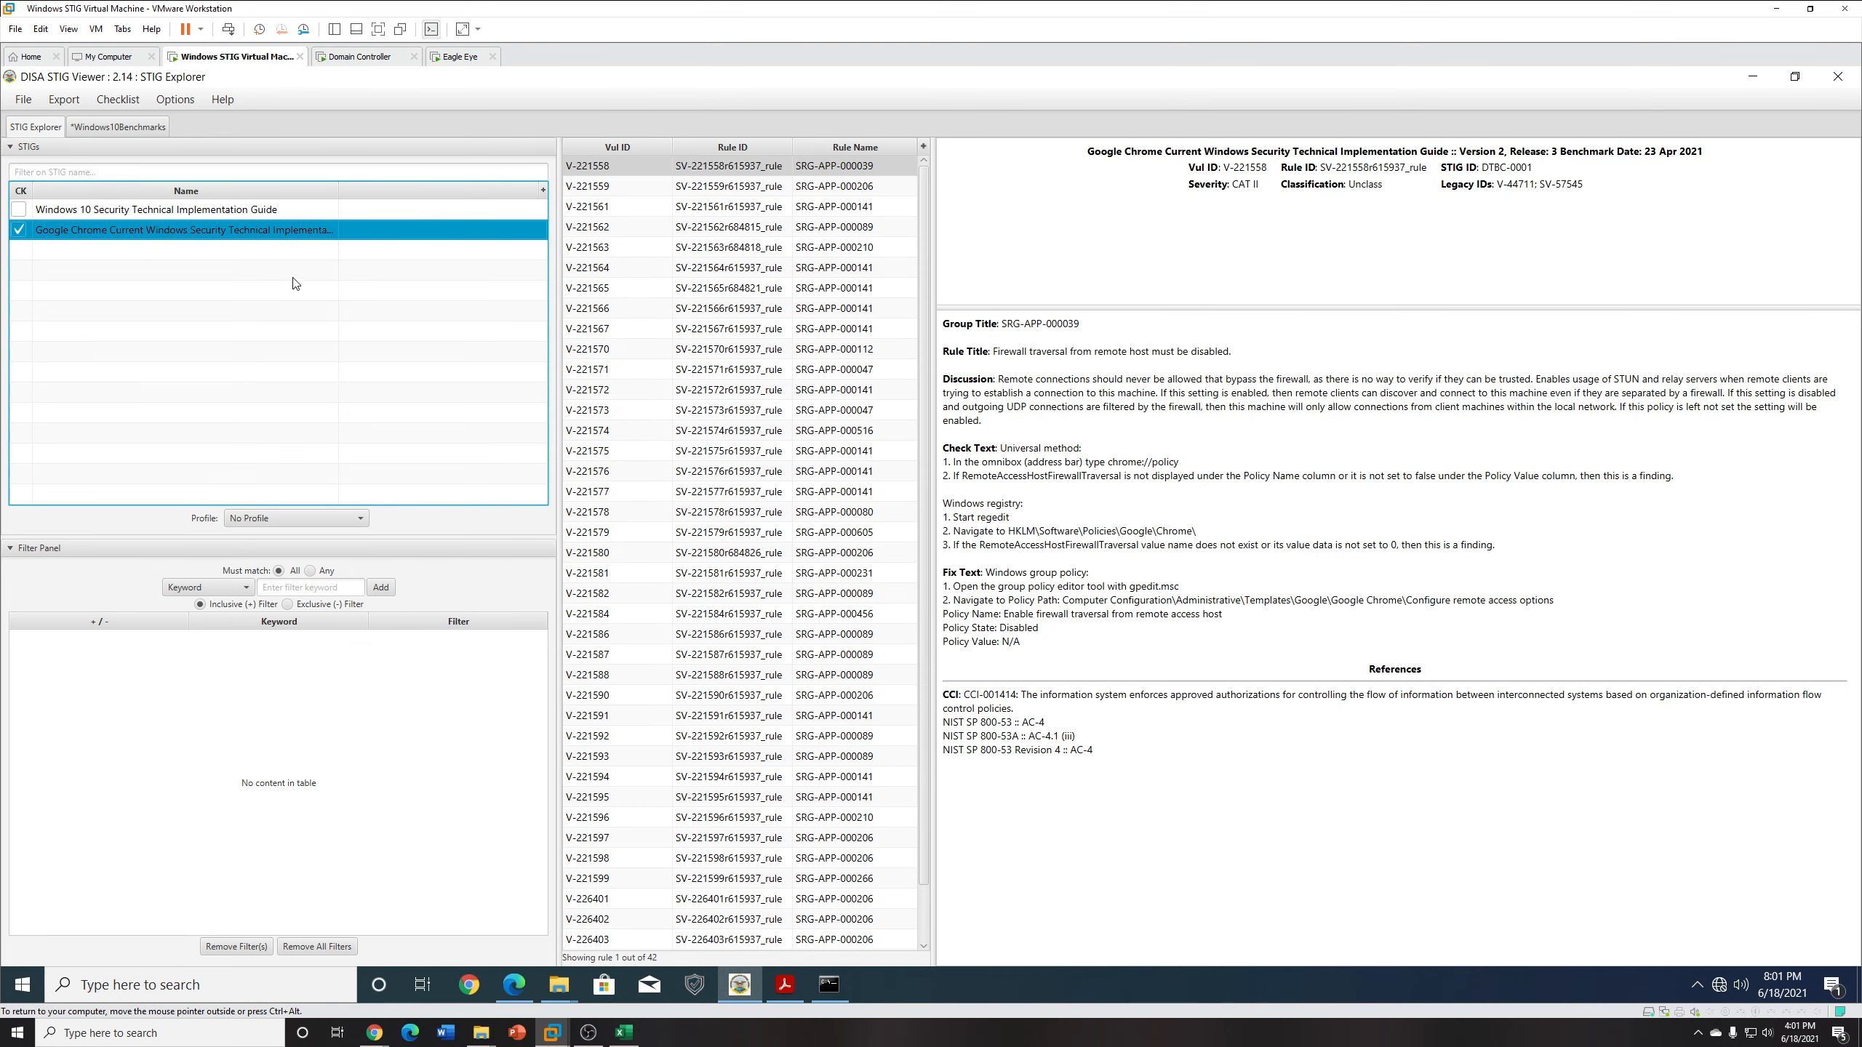
{"action": "left_click", "coordinate": [117, 99]}
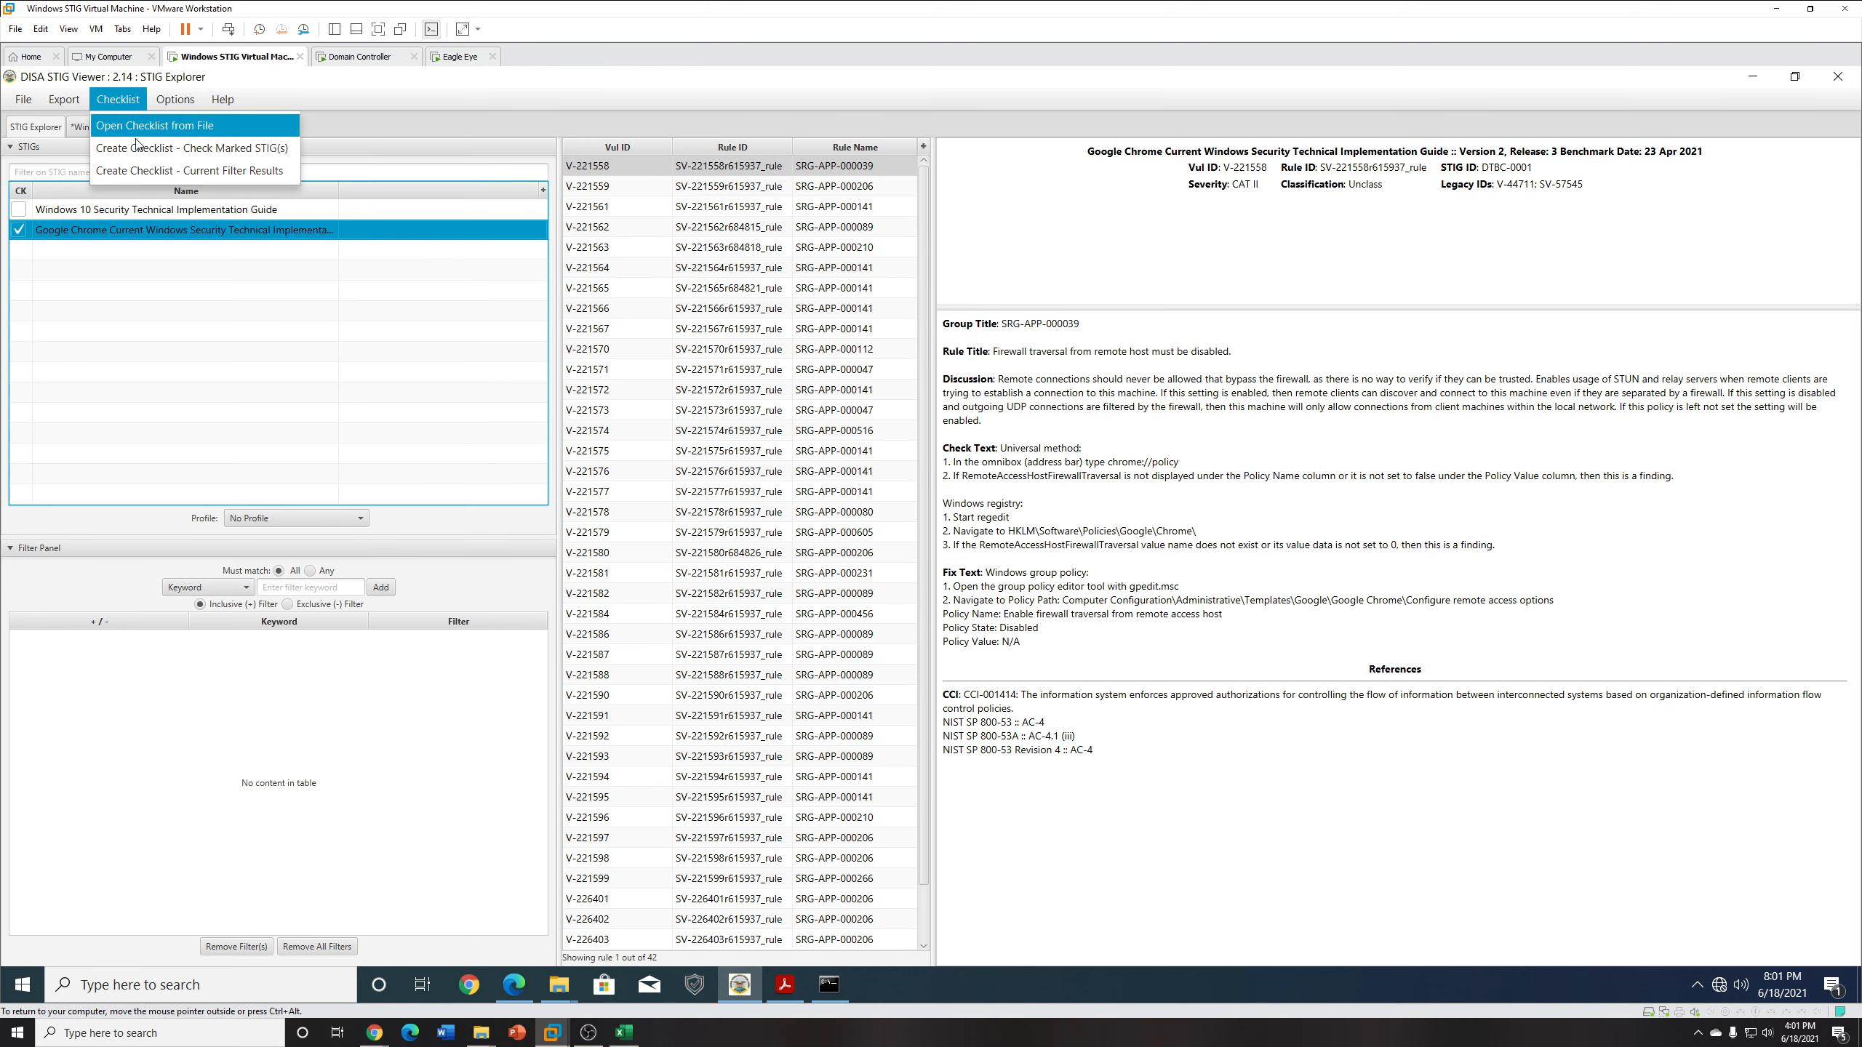
{"action": "left_click", "coordinate": [265, 149]}
Save the new checklist as chromechecklist in the C:\IT_stuff\STIG_checklist folder.
{"action": "left_click", "coordinate": [23, 99]}
{"action": "left_click", "coordinate": [50, 134]}
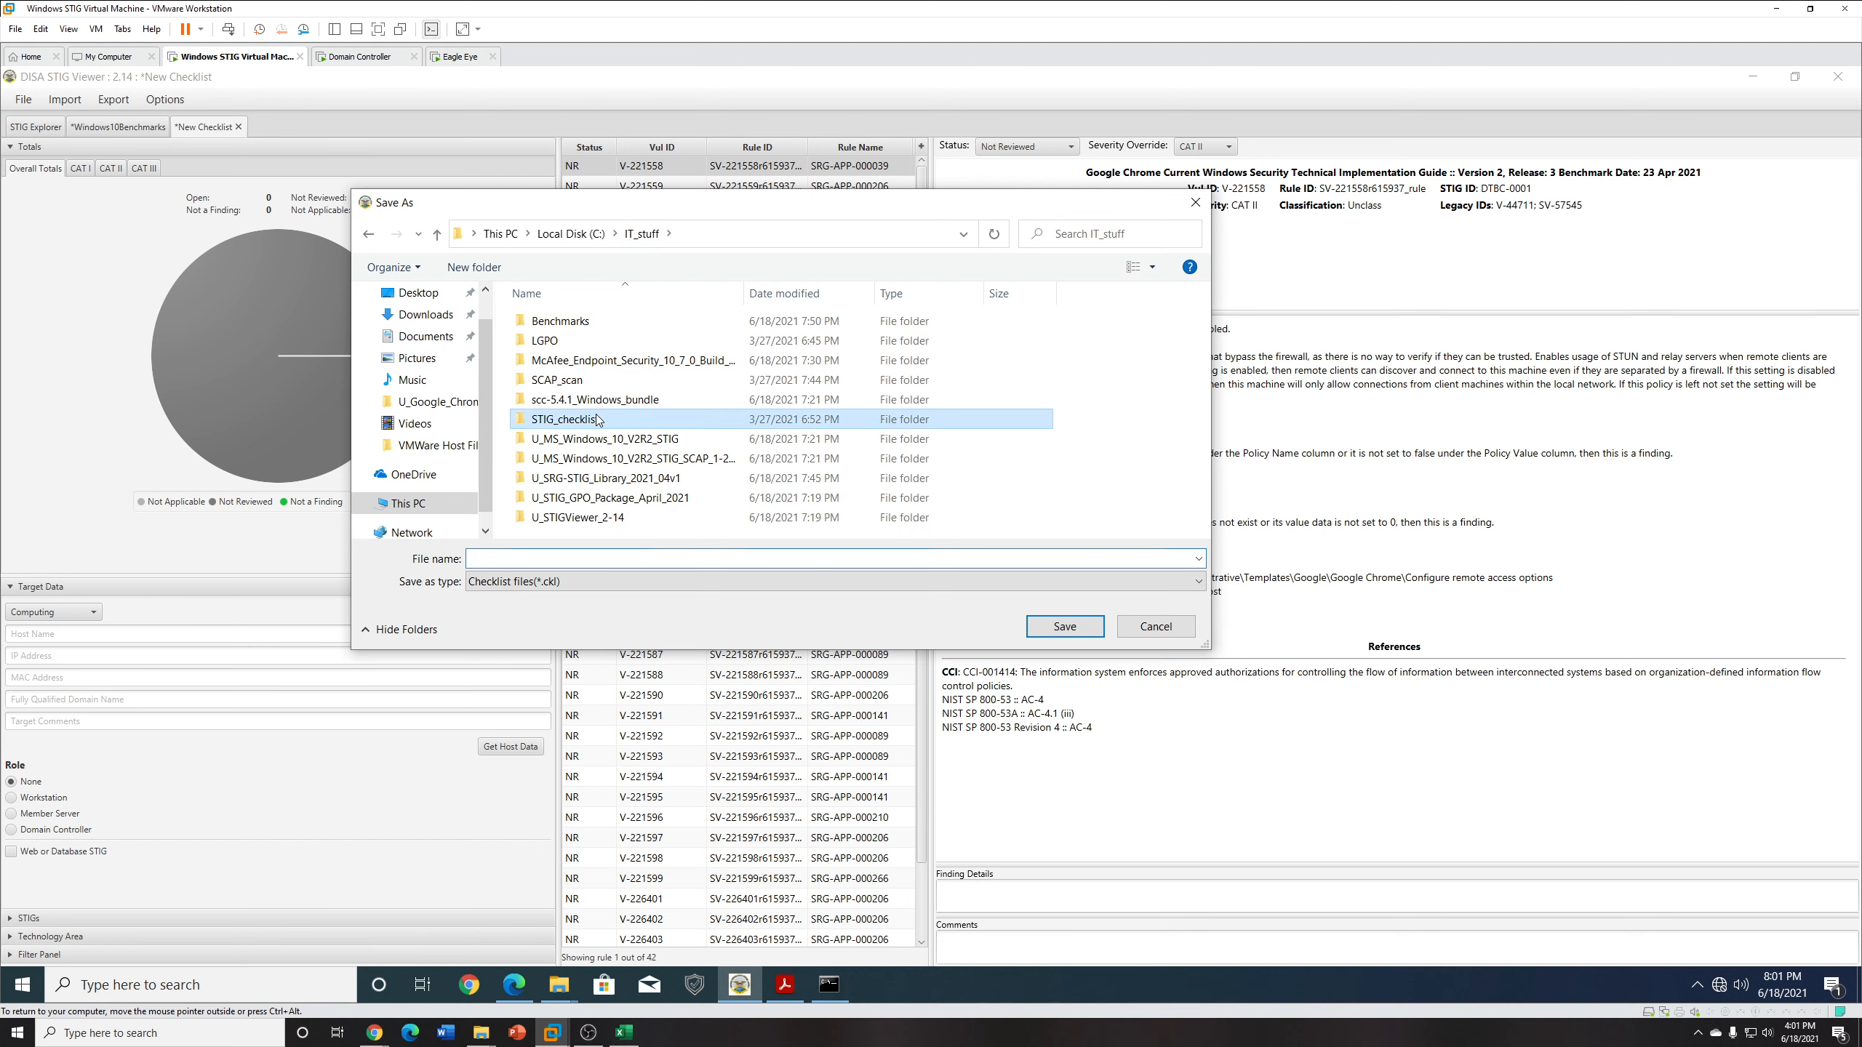
{"action": "double_click", "coordinate": [565, 419]}
{"action": "left_click", "coordinate": [557, 556]}
{"action": "type", "text": "chromechecklist"}
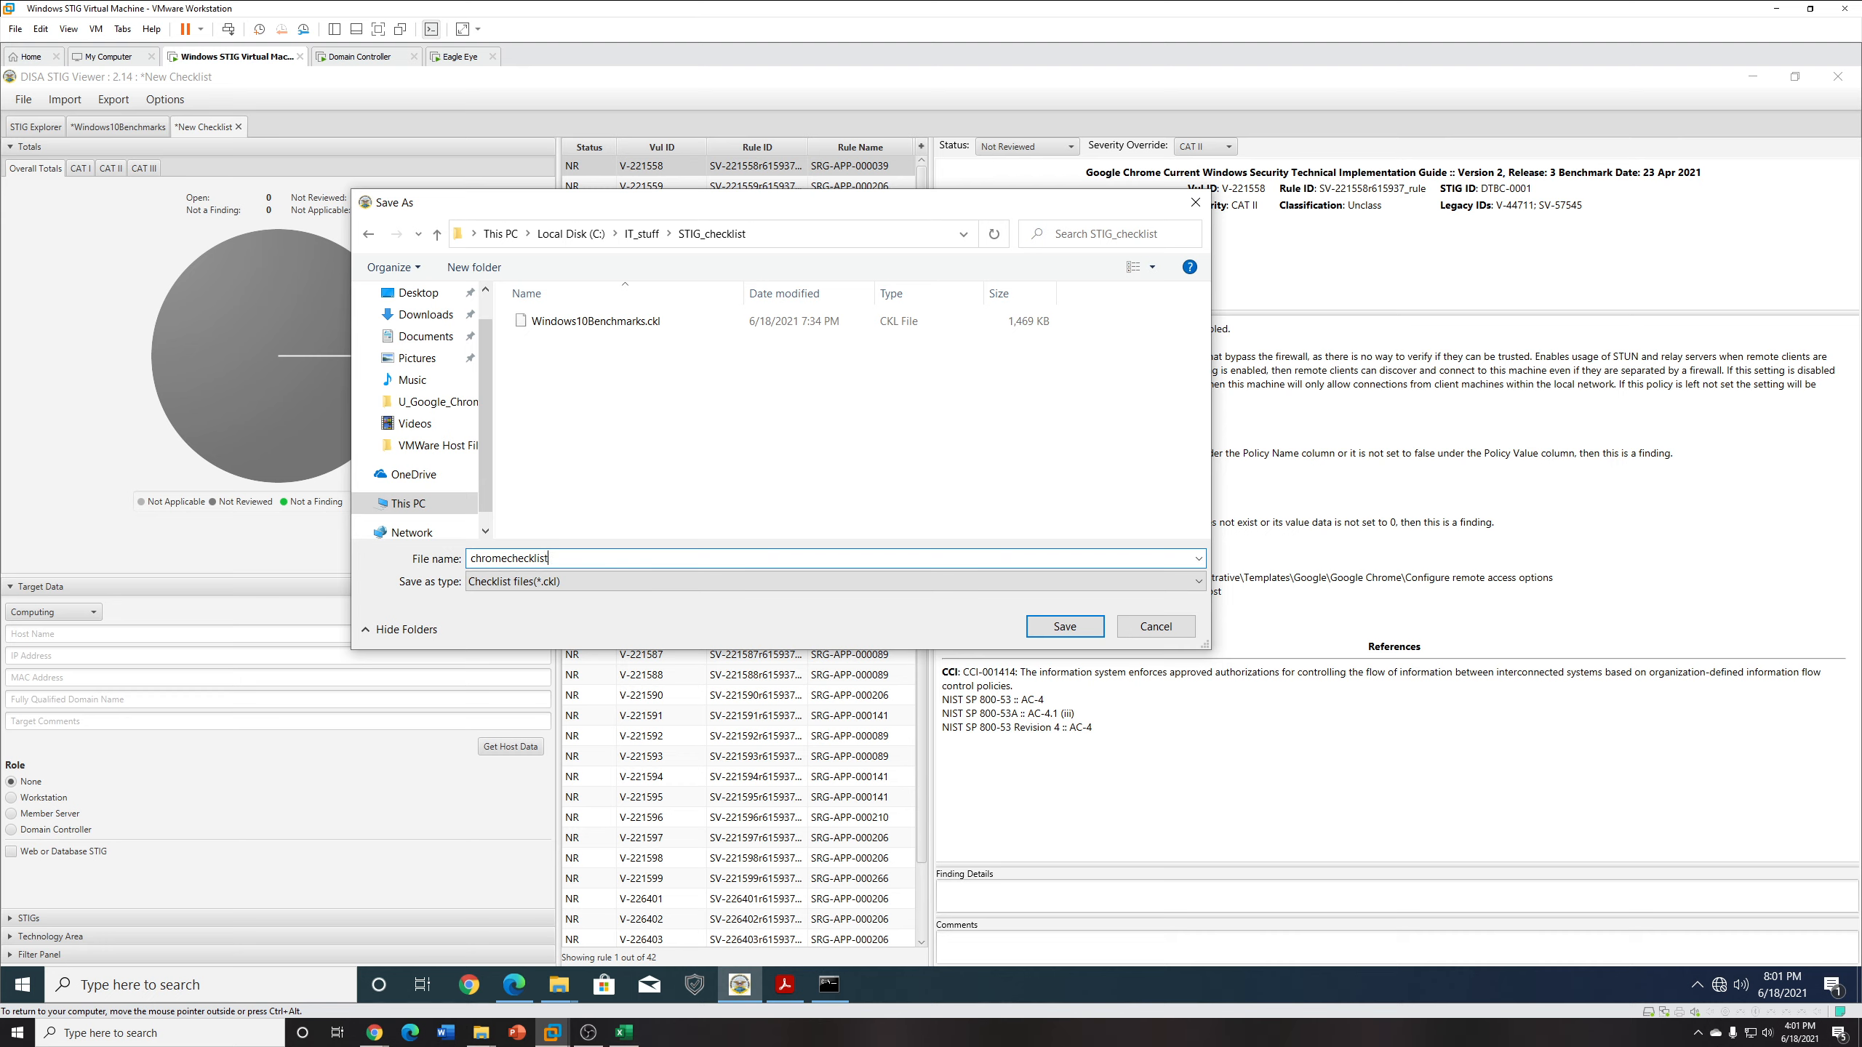
{"action": "key", "text": "Return"}
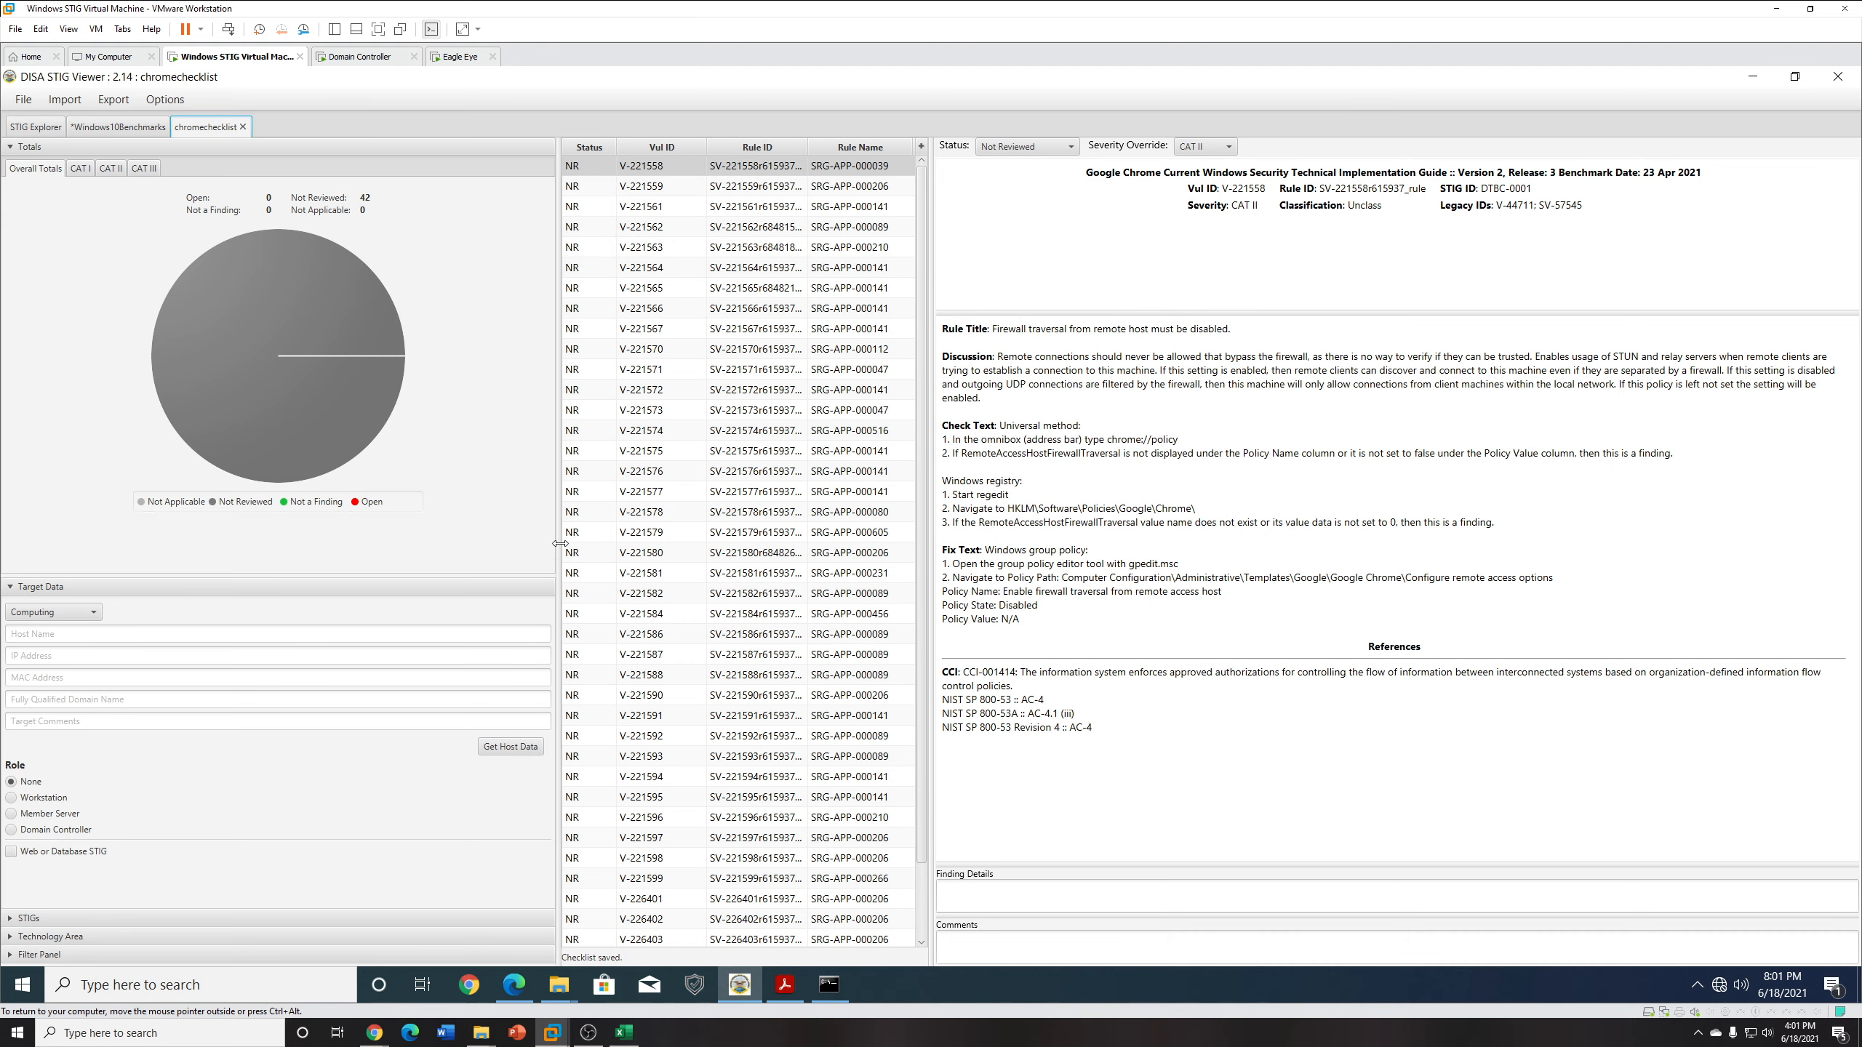
Import the U_MS_Edge_V1R1_STIG_Manual-xccdf file from Benchmarks\U_MS_Edge_V1R1_STIG\U_MS_Edge_V1R1_Manual_STIG into STIG Explorer.
{"action": "left_click", "coordinate": [33, 125]}
{"action": "left_click", "coordinate": [24, 99]}
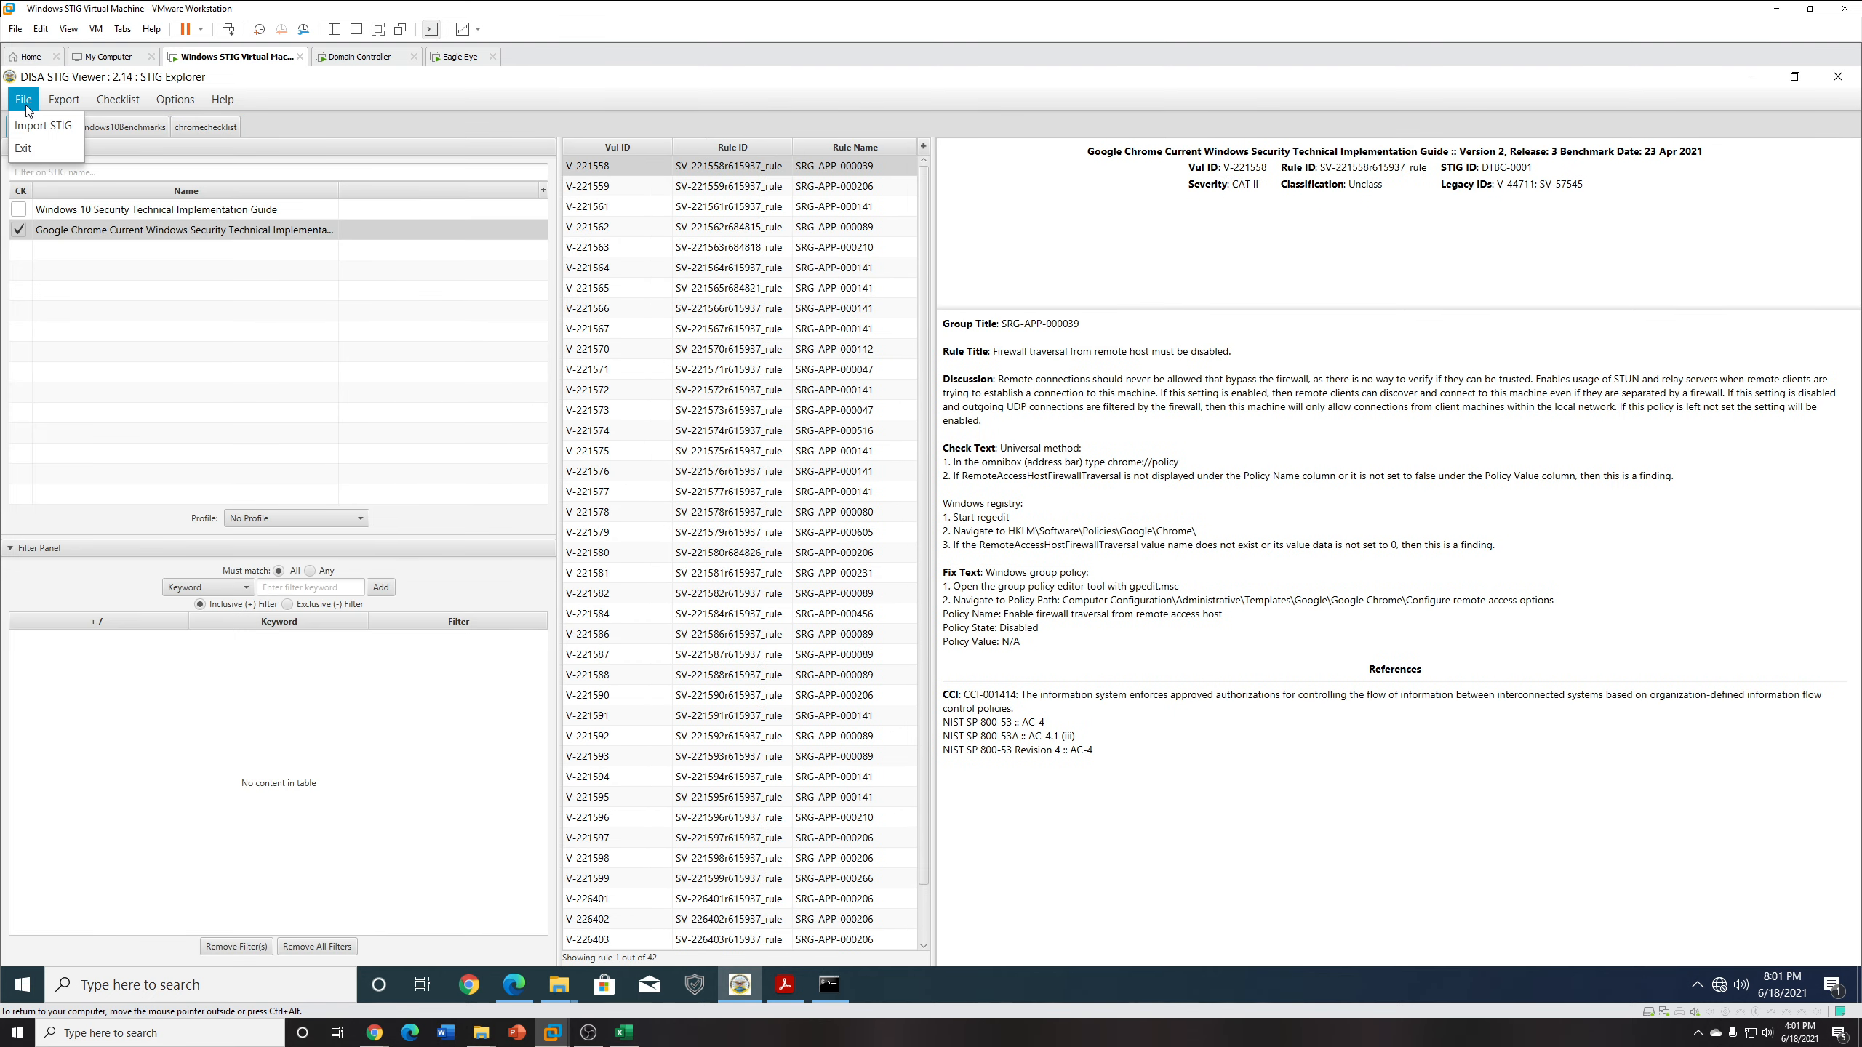
{"action": "left_click", "coordinate": [28, 127]}
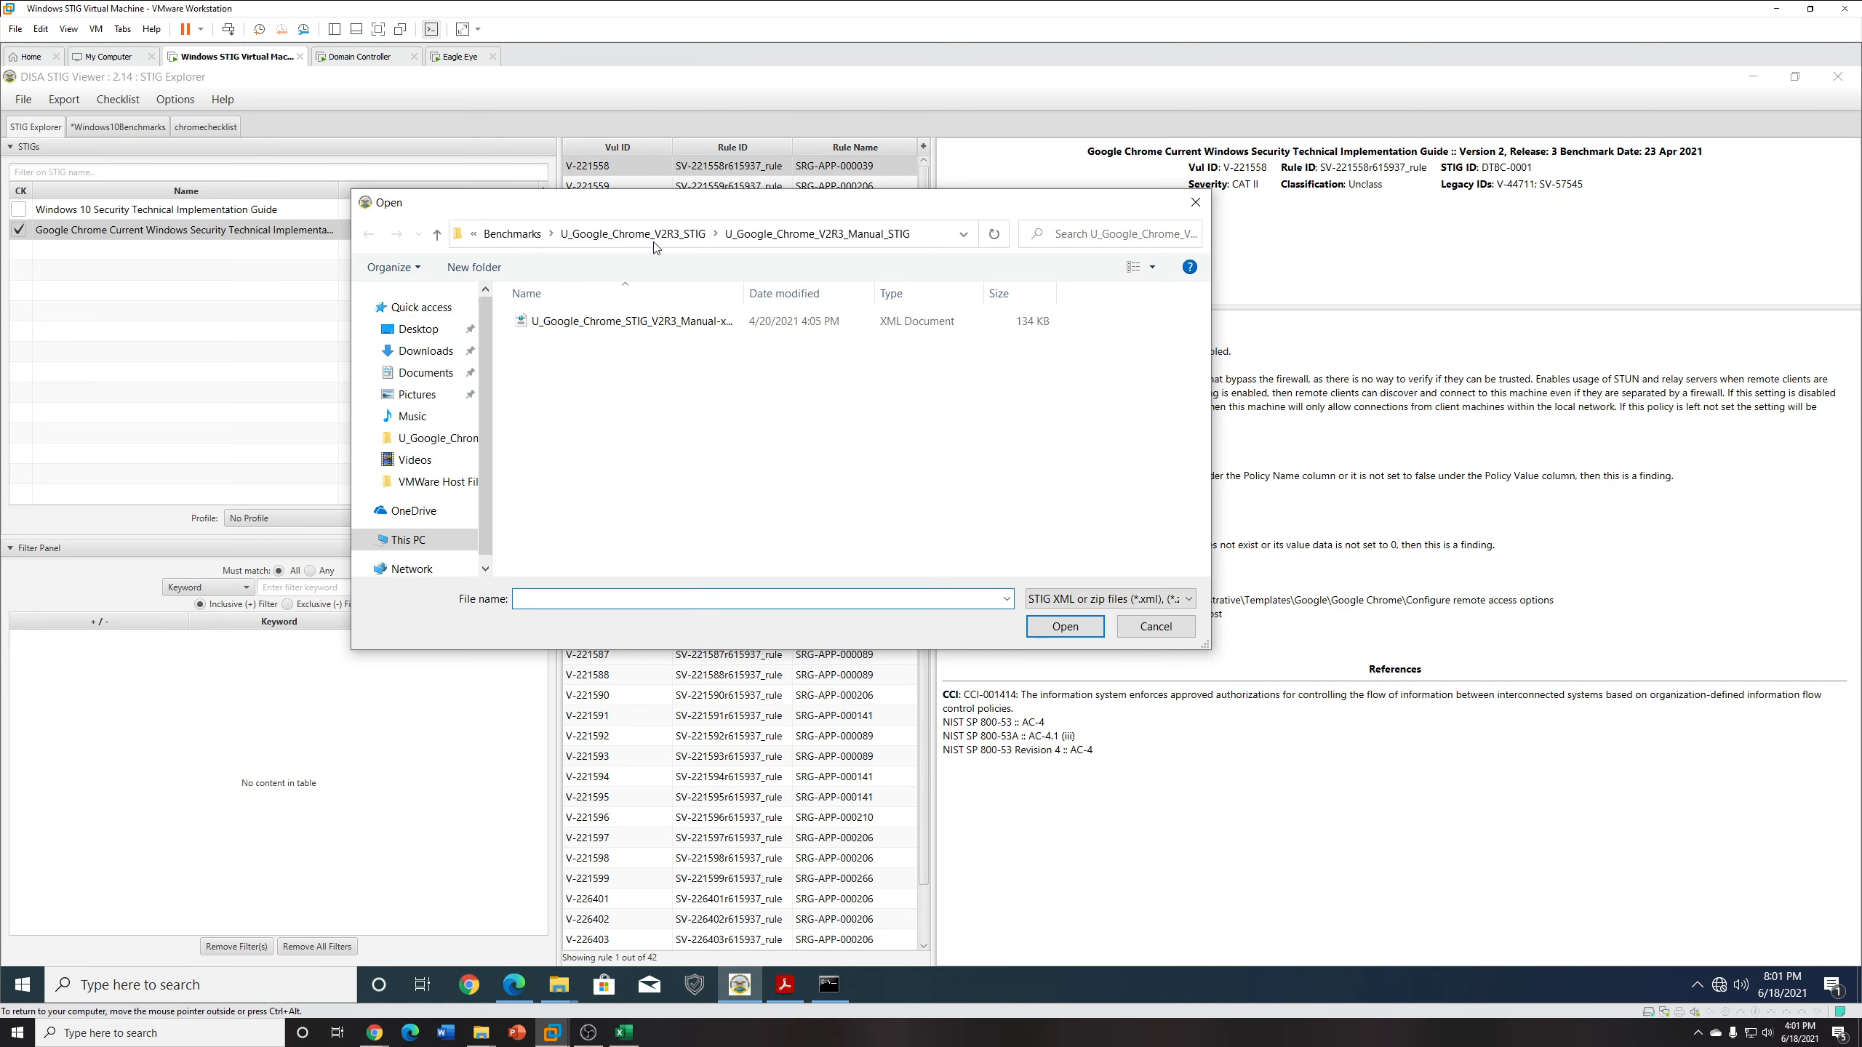
{"action": "left_click", "coordinate": [517, 234]}
{"action": "double_click", "coordinate": [608, 380]}
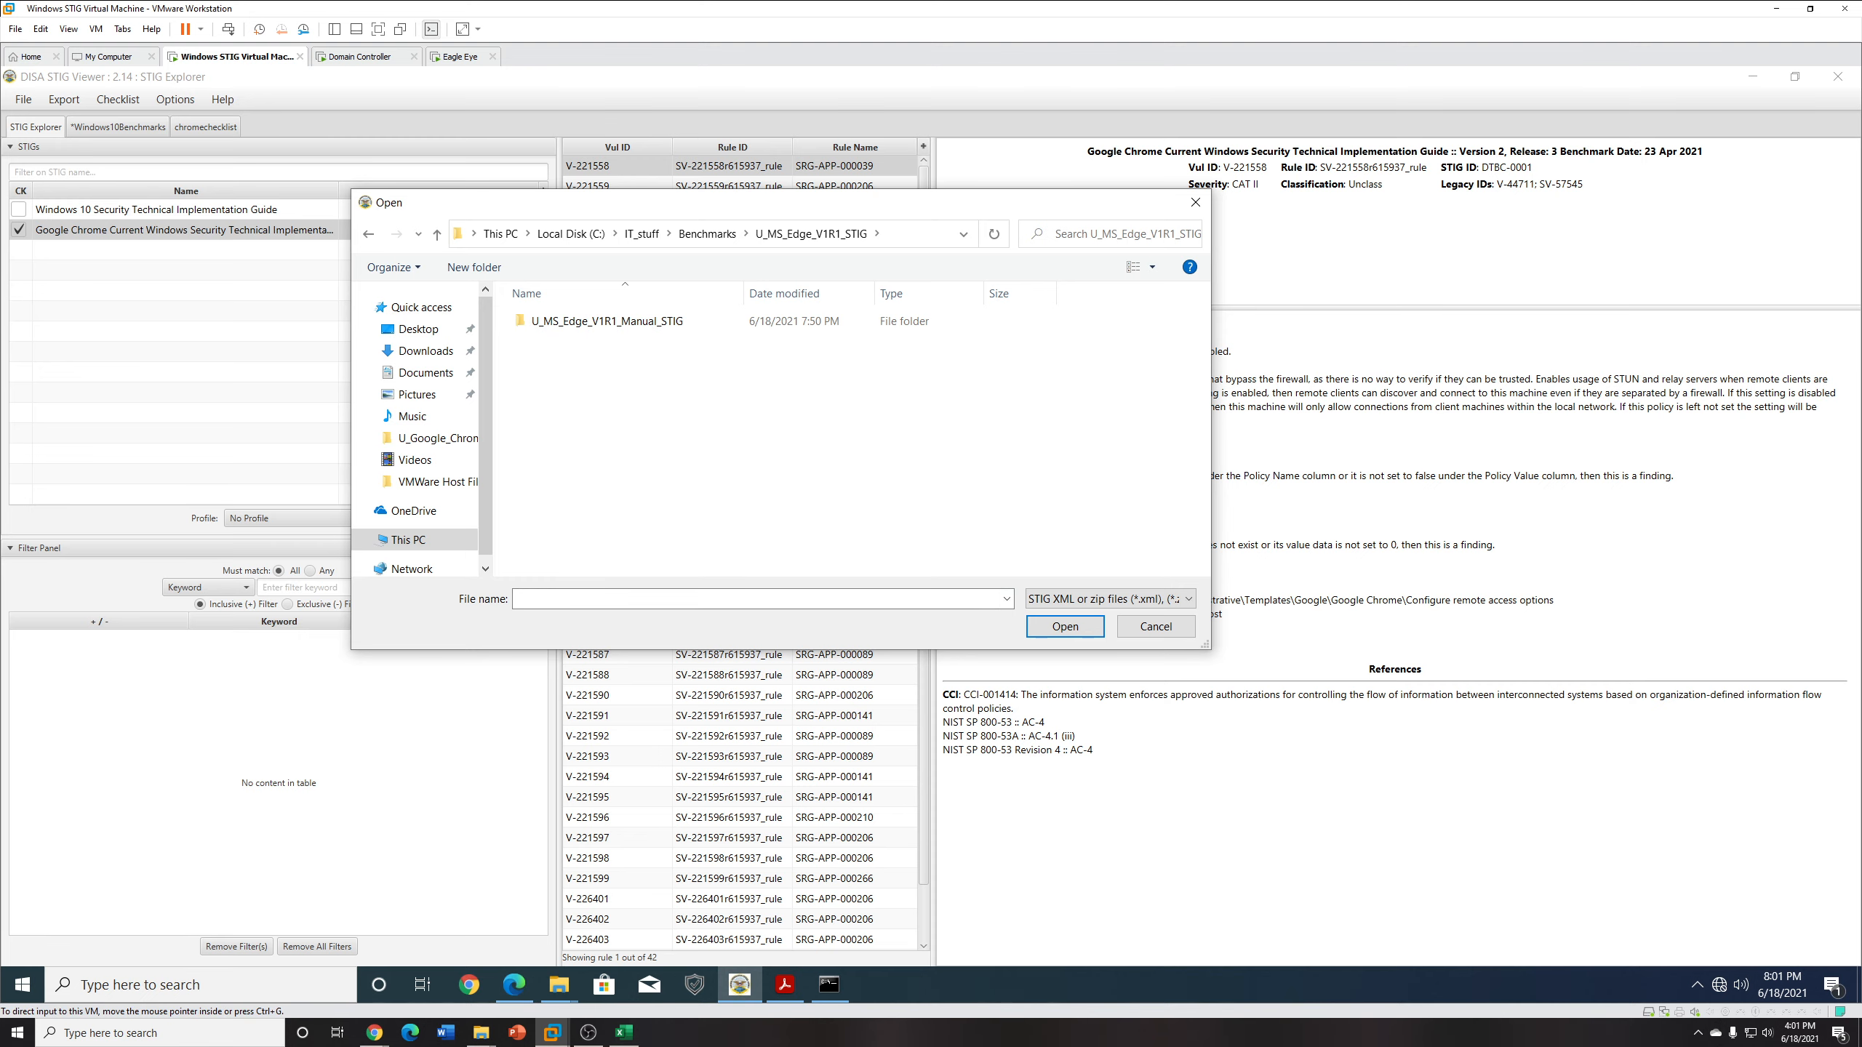
{"action": "key", "text": "alt+Tab"}
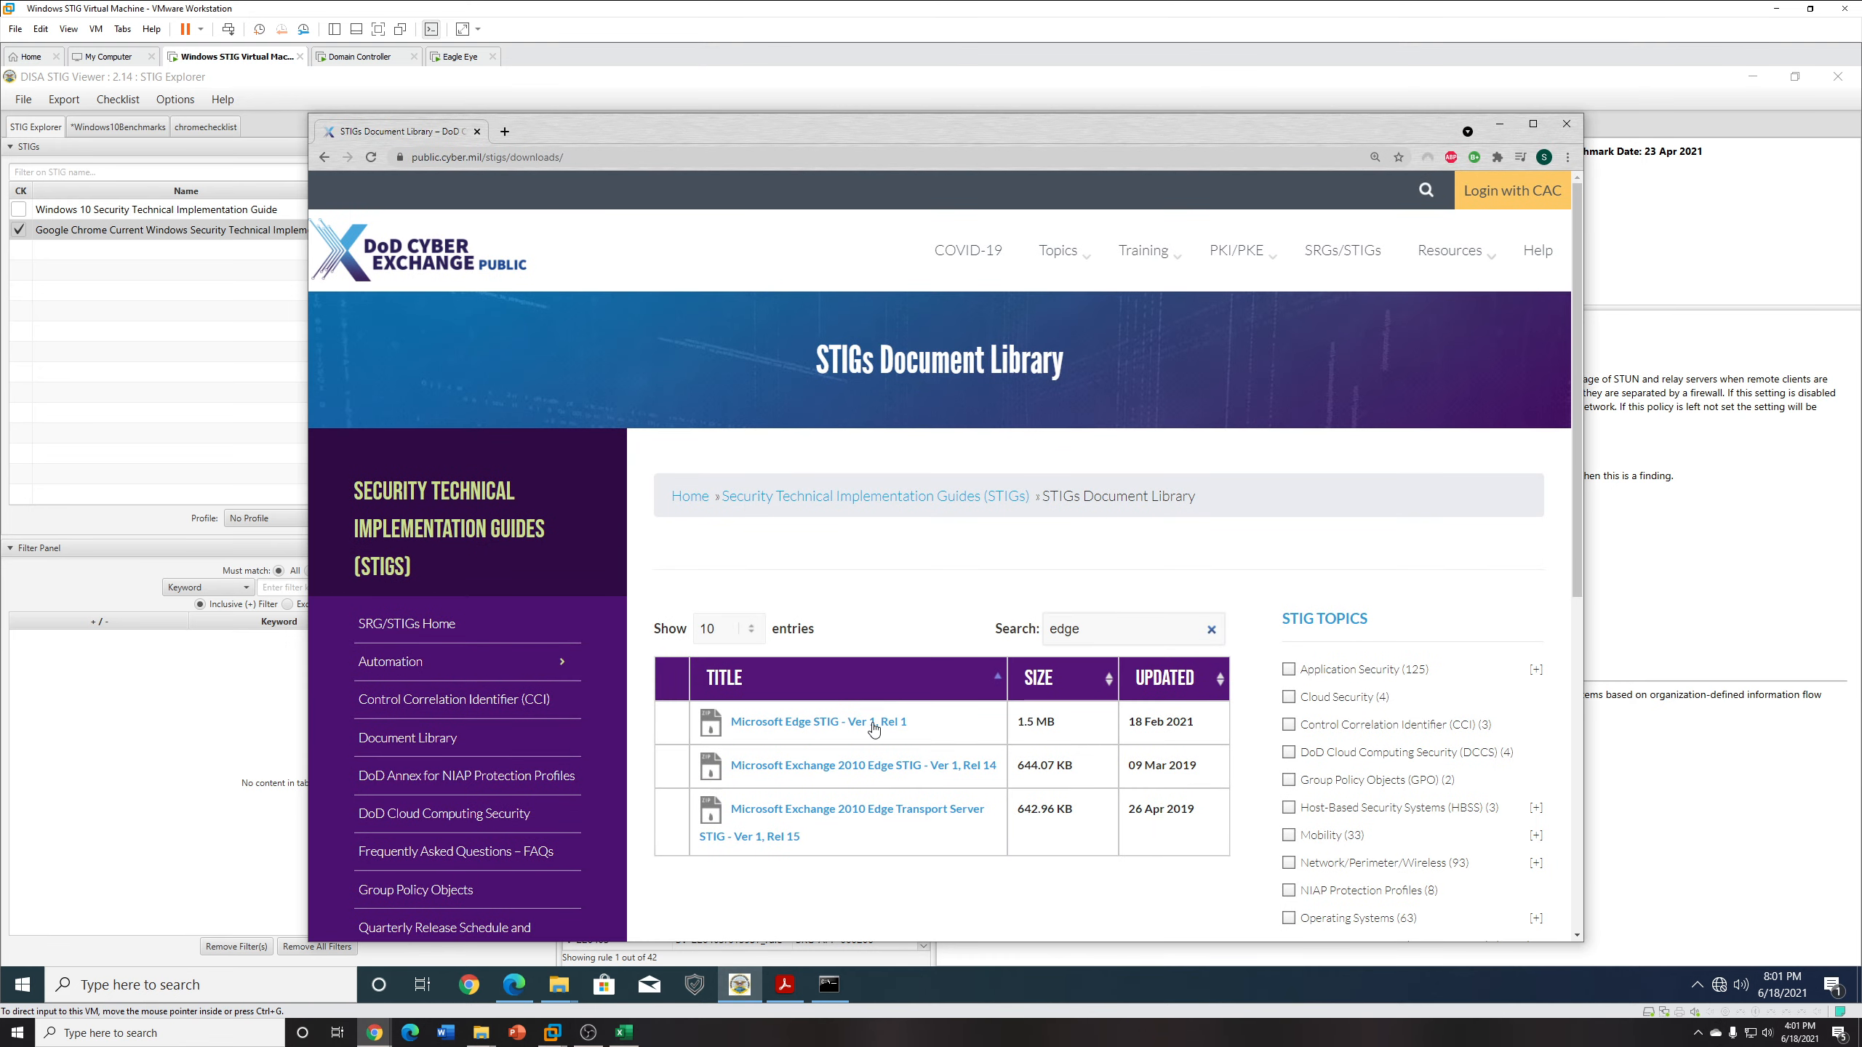
{"action": "left_click", "coordinate": [1500, 123]}
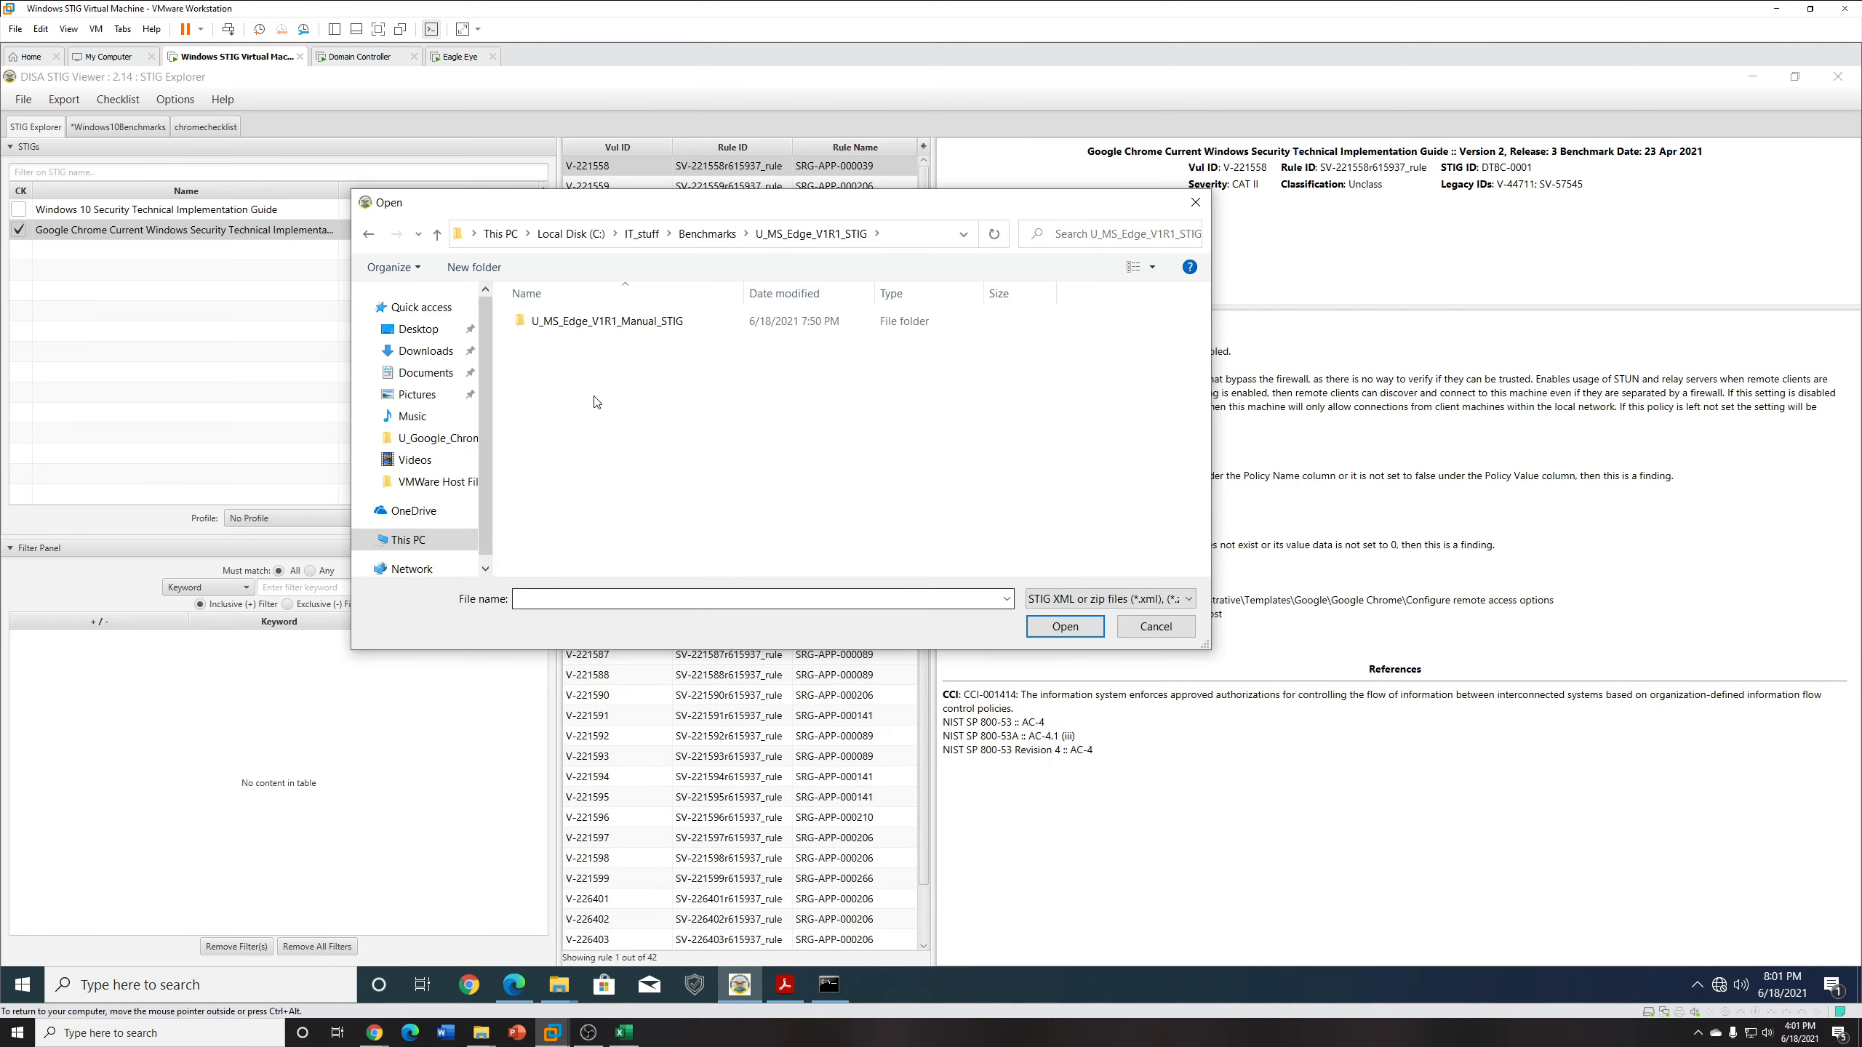
{"action": "double_click", "coordinate": [629, 321]}
{"action": "left_click", "coordinate": [638, 326]}
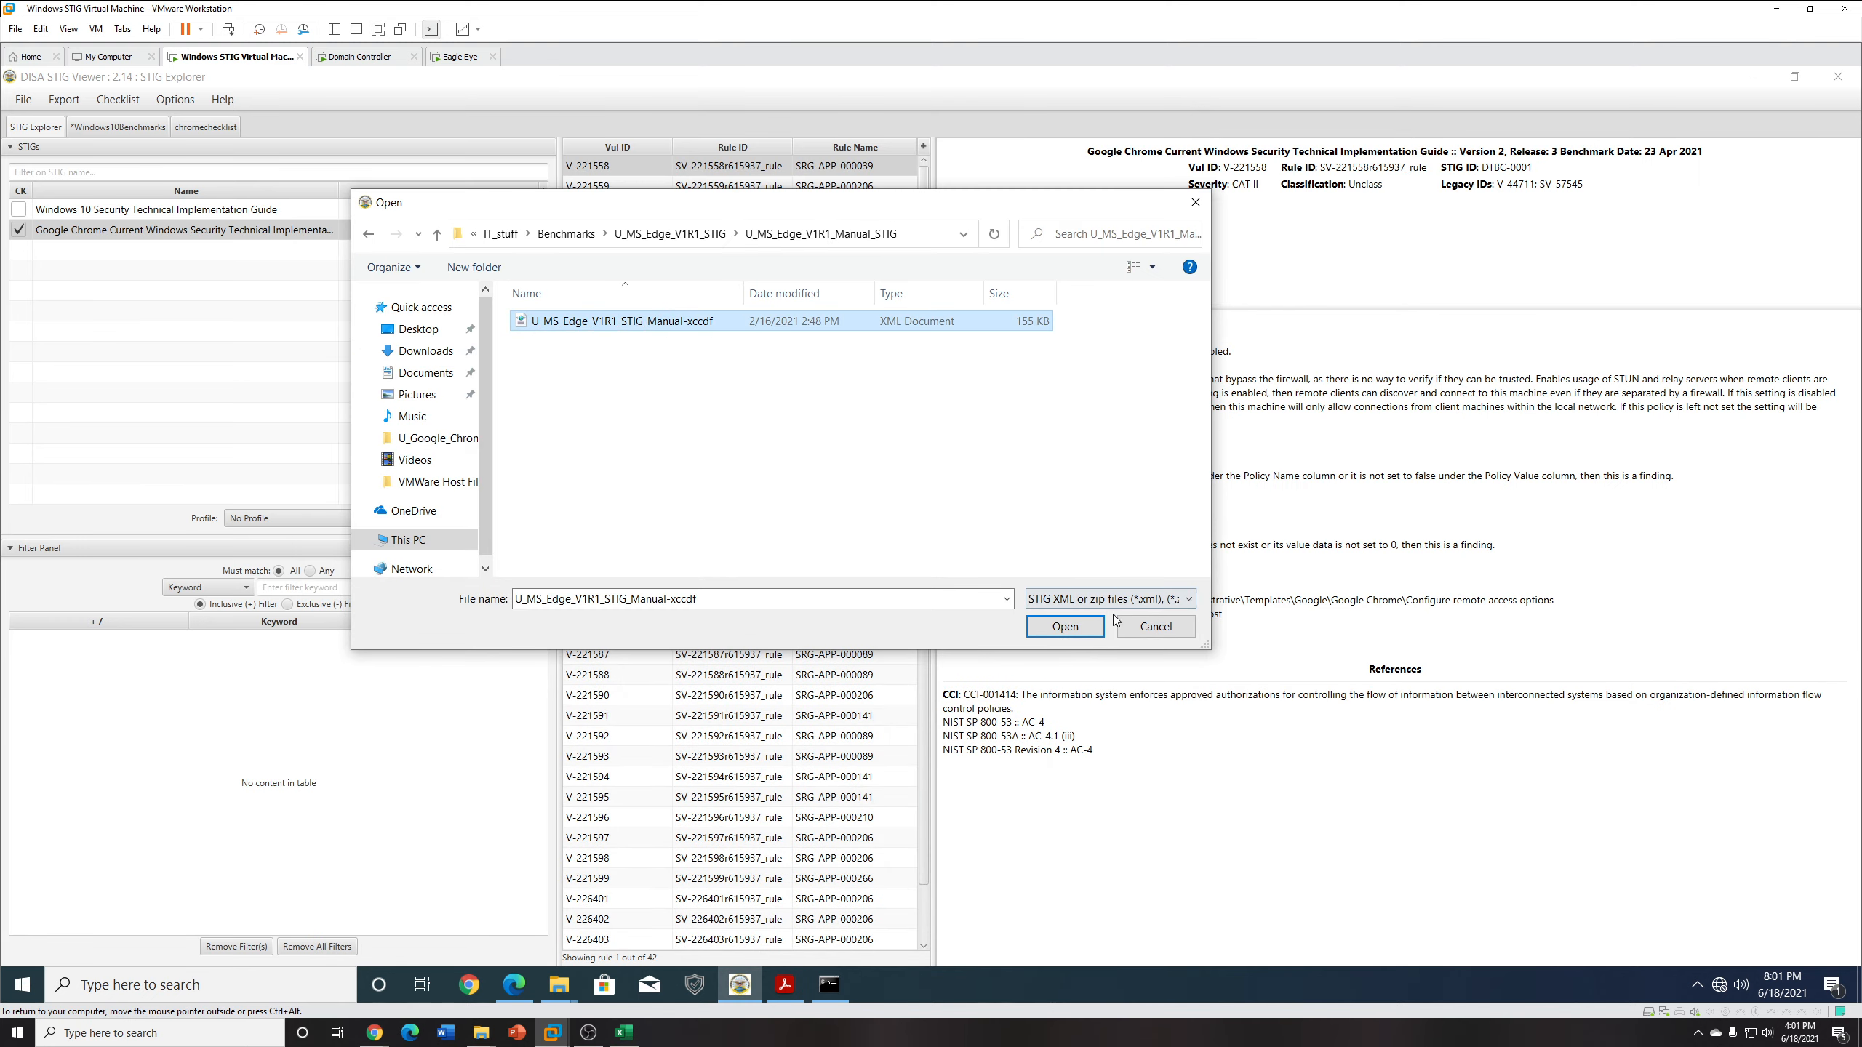
{"action": "left_click", "coordinate": [1085, 629]}
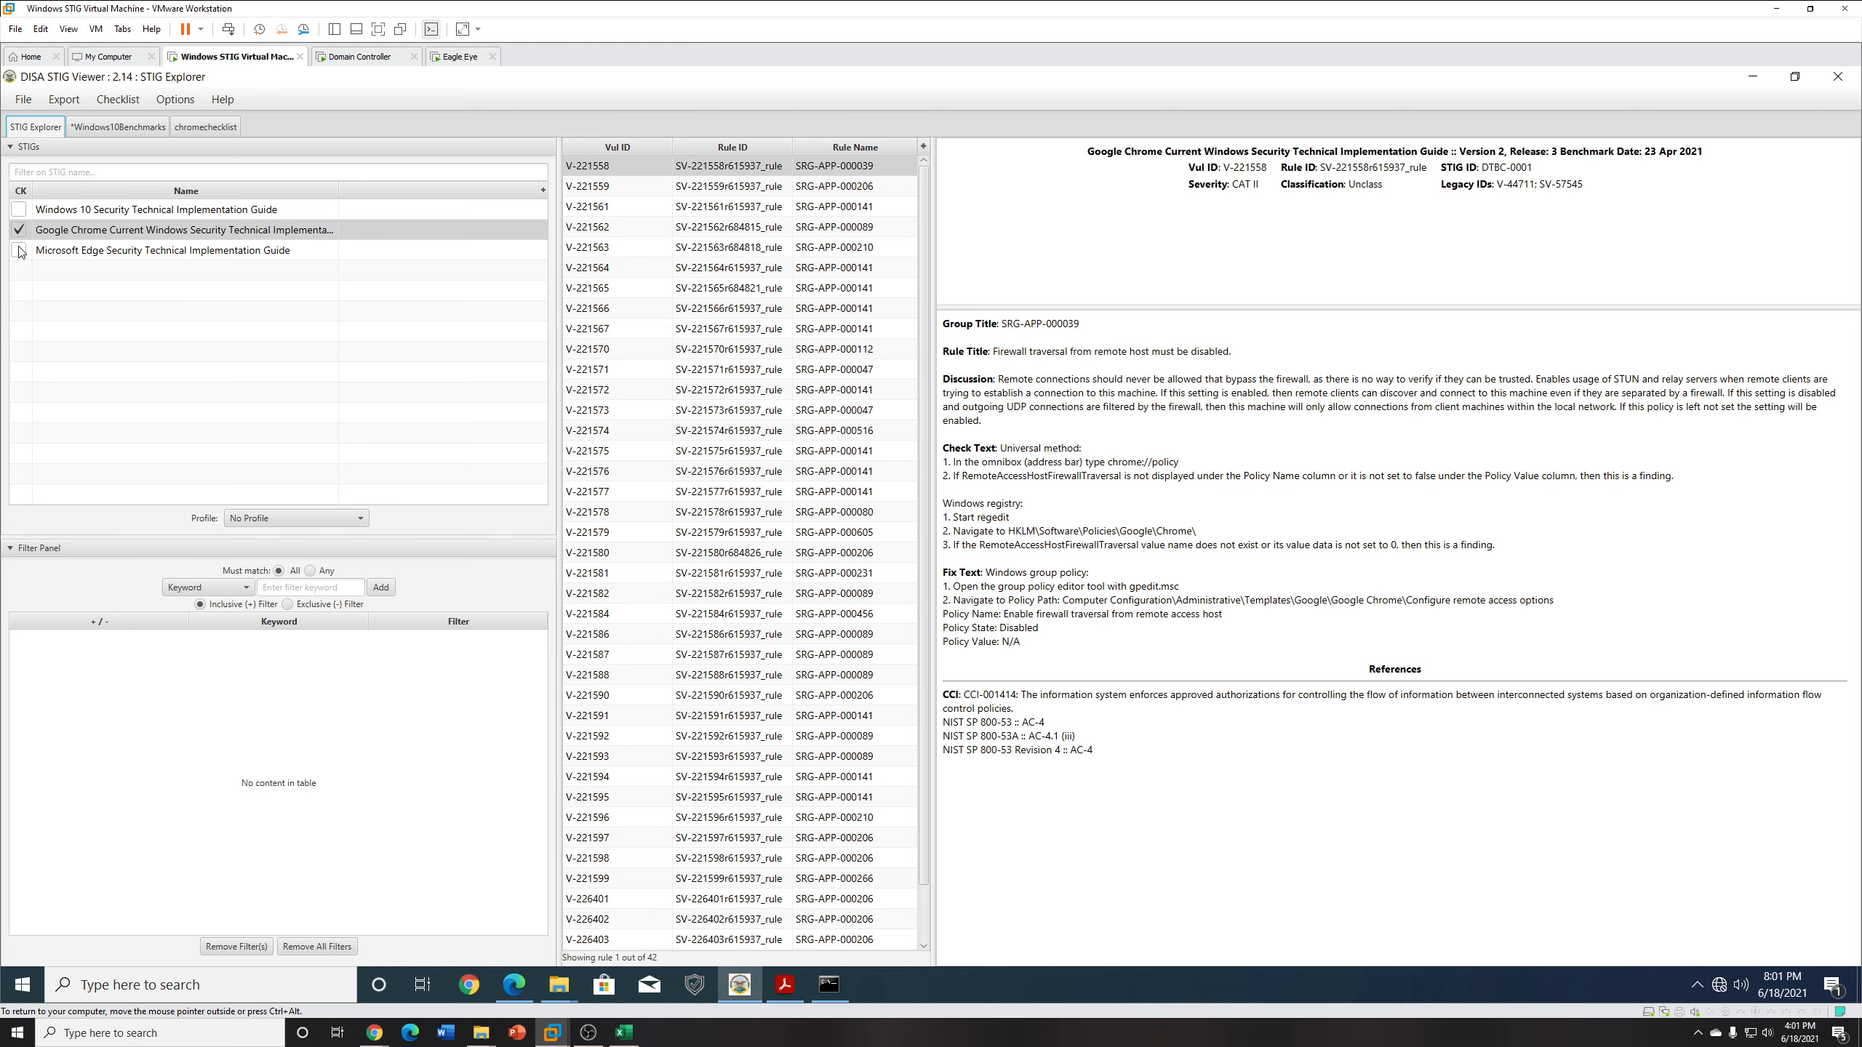
Check-mark only the Microsoft Edge Security Technical Implementation Guide and create a new checklist from it.
{"action": "left_click", "coordinate": [18, 252]}
{"action": "left_click", "coordinate": [18, 231]}
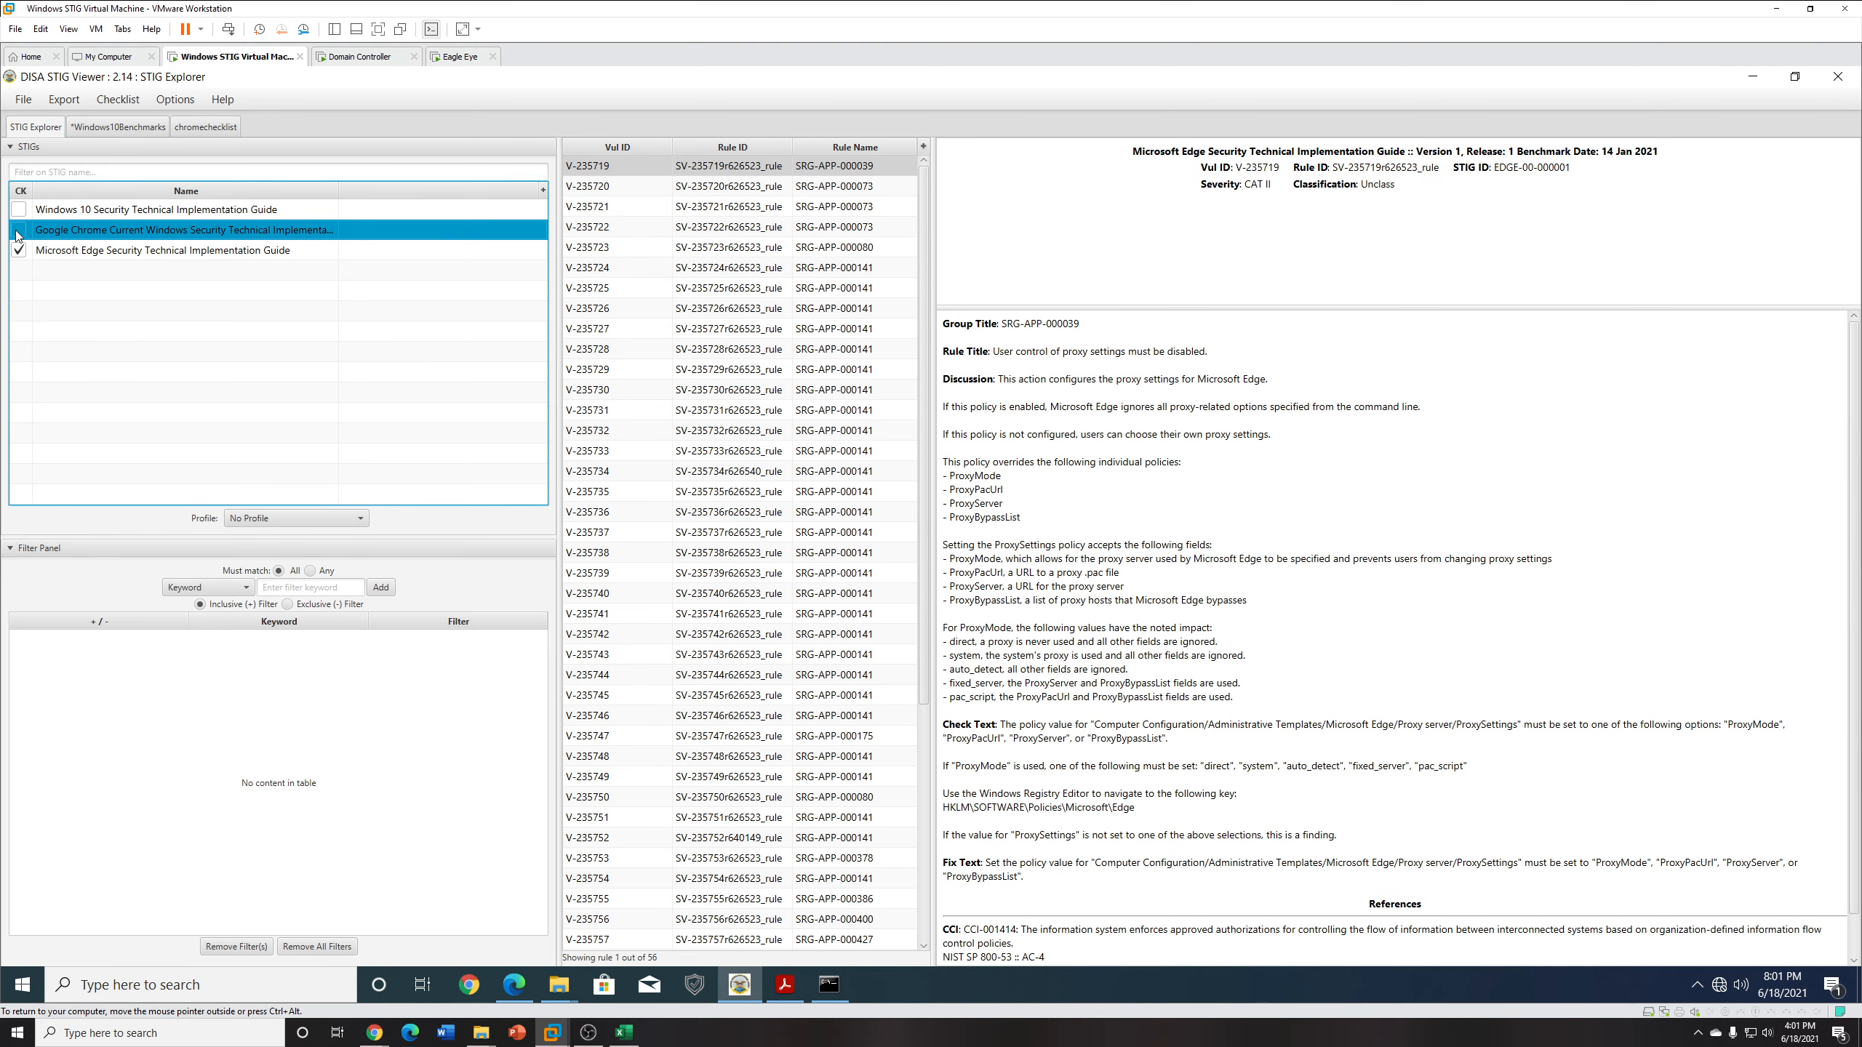
{"action": "left_click", "coordinate": [22, 251]}
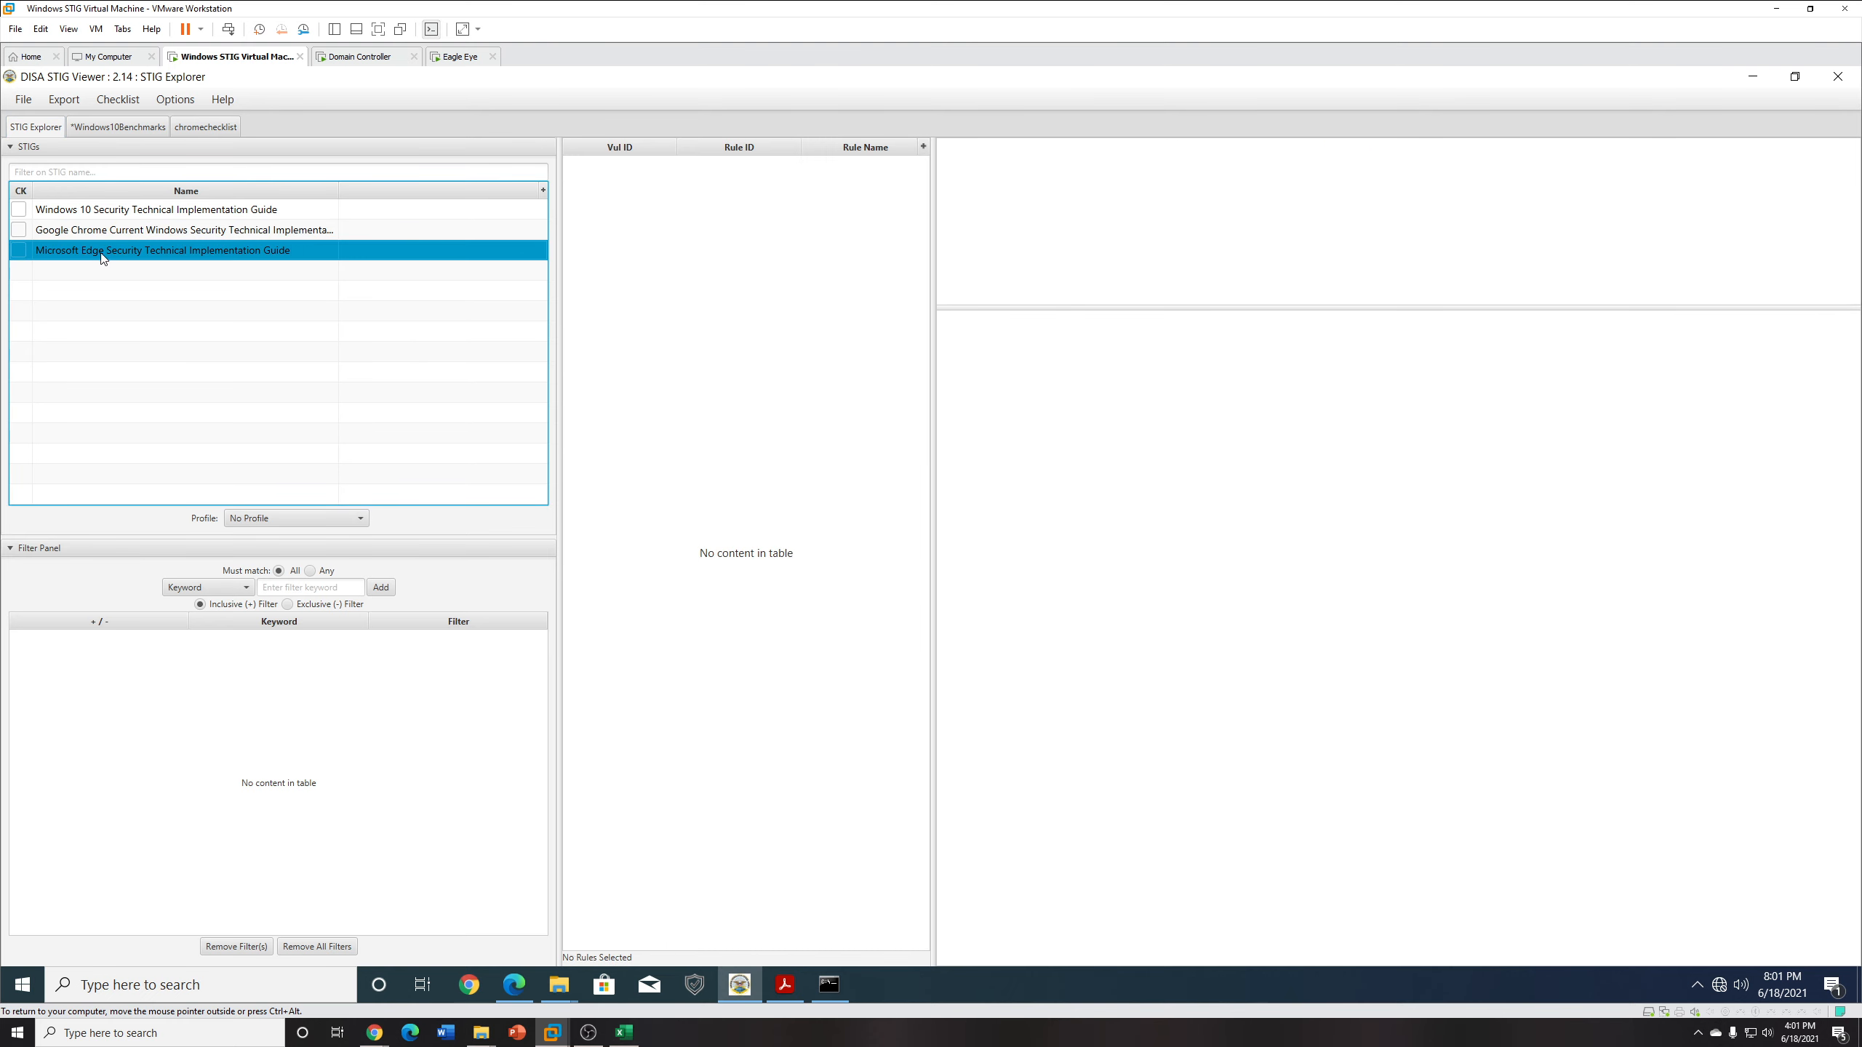
{"action": "left_click", "coordinate": [18, 252]}
{"action": "left_click", "coordinate": [117, 99]}
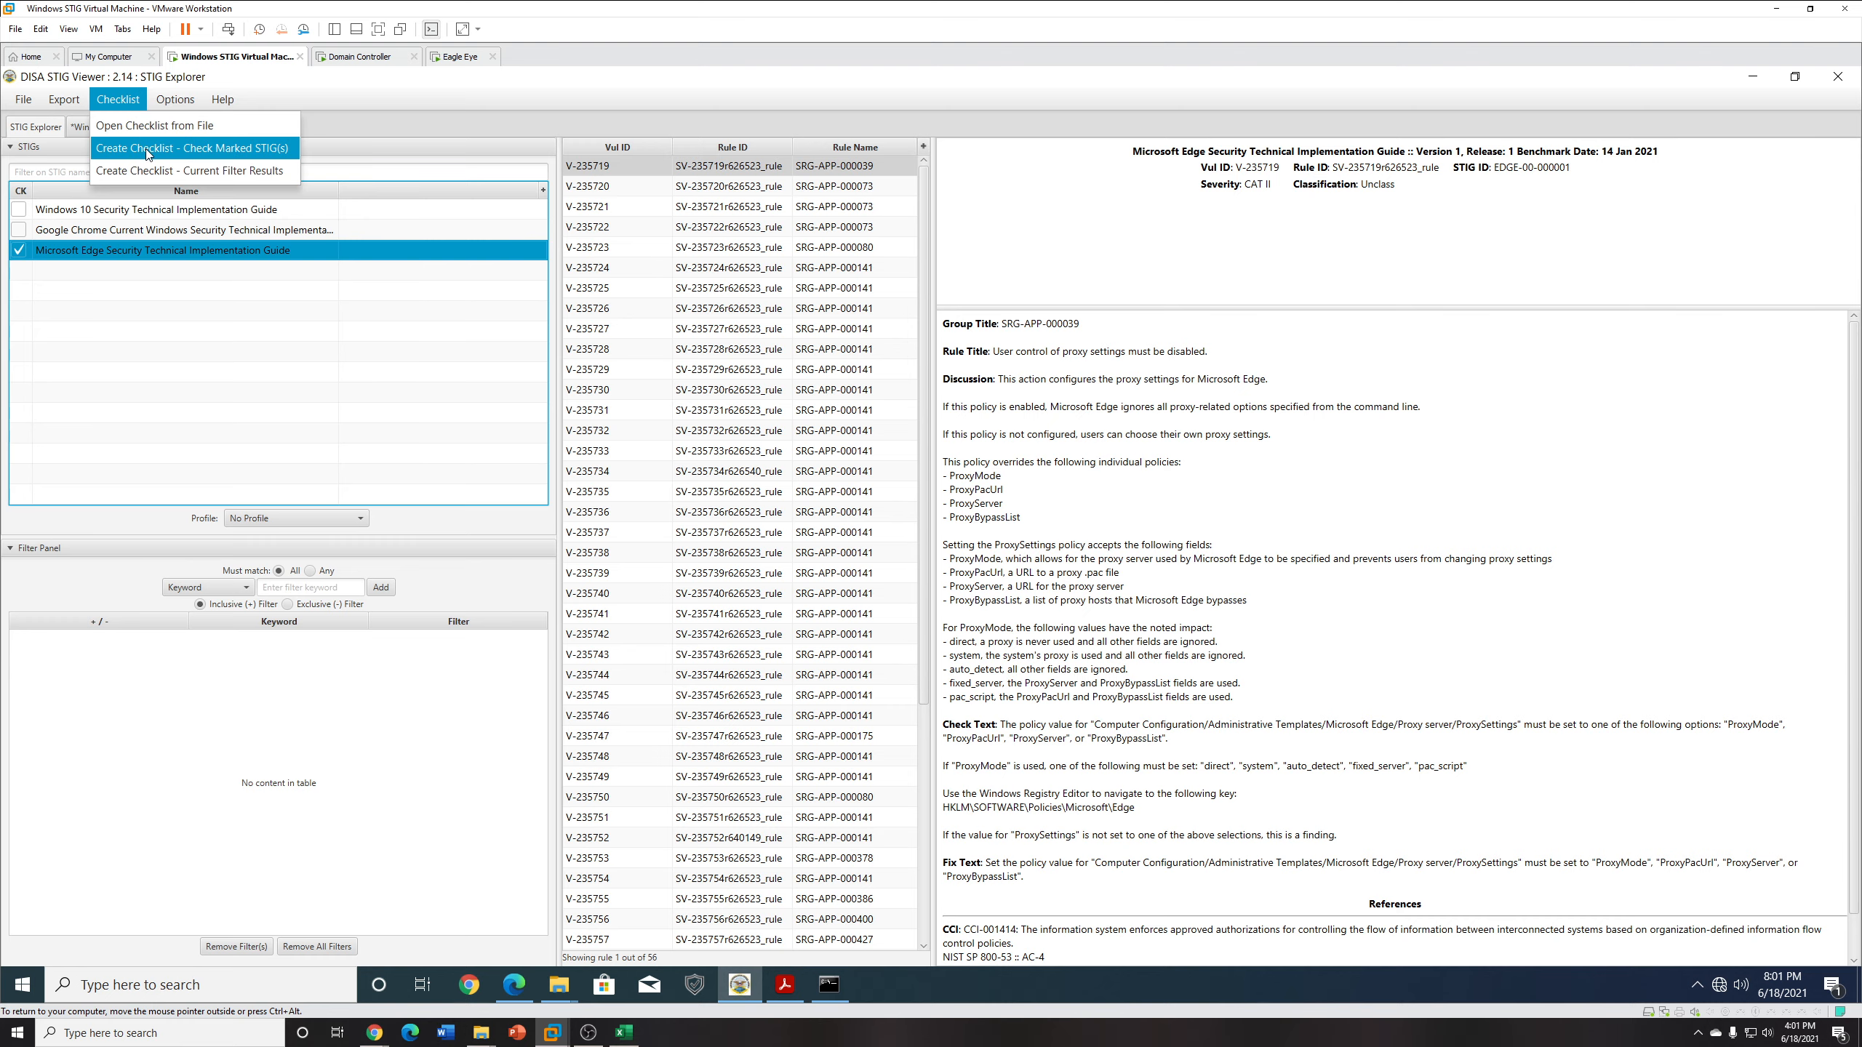
{"action": "left_click", "coordinate": [146, 149]}
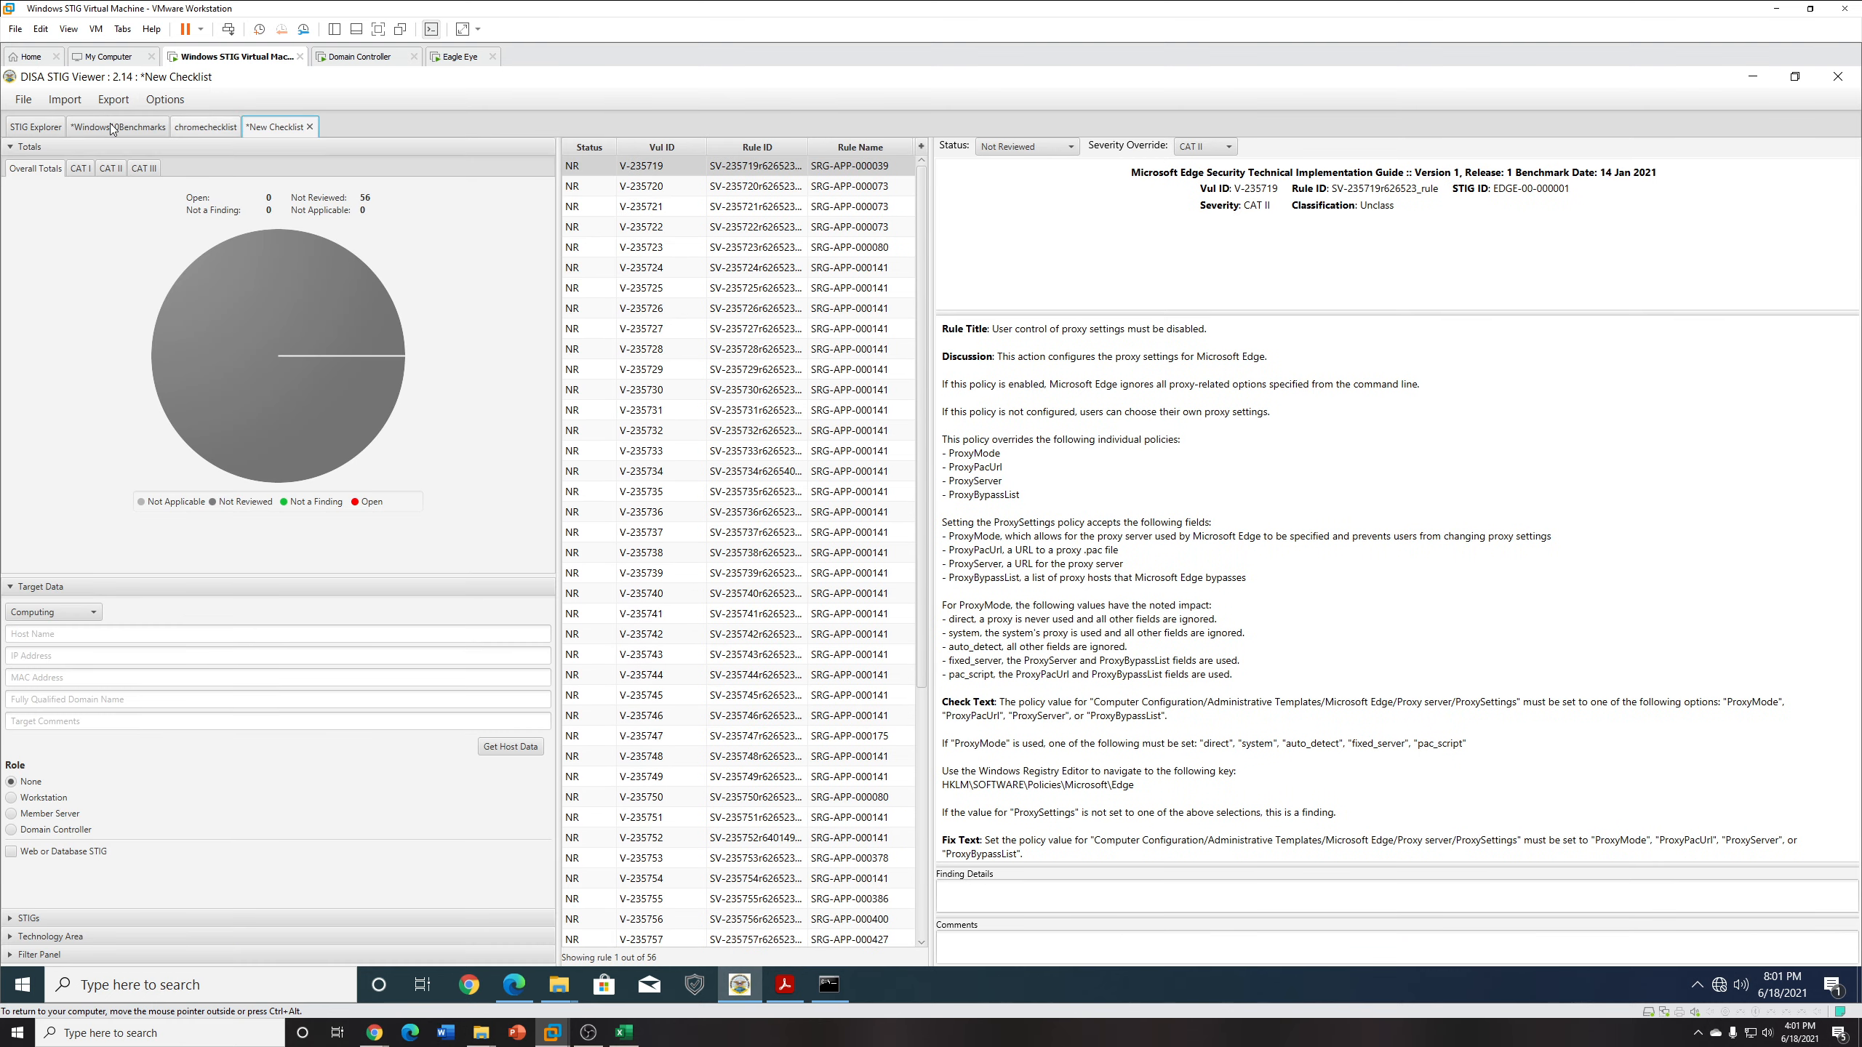
Save the Microsoft Edge checklist as edgechecklist in the C:\IT_stuff\STIG_checklist folder.
{"action": "left_click", "coordinate": [23, 98]}
{"action": "left_click", "coordinate": [59, 149]}
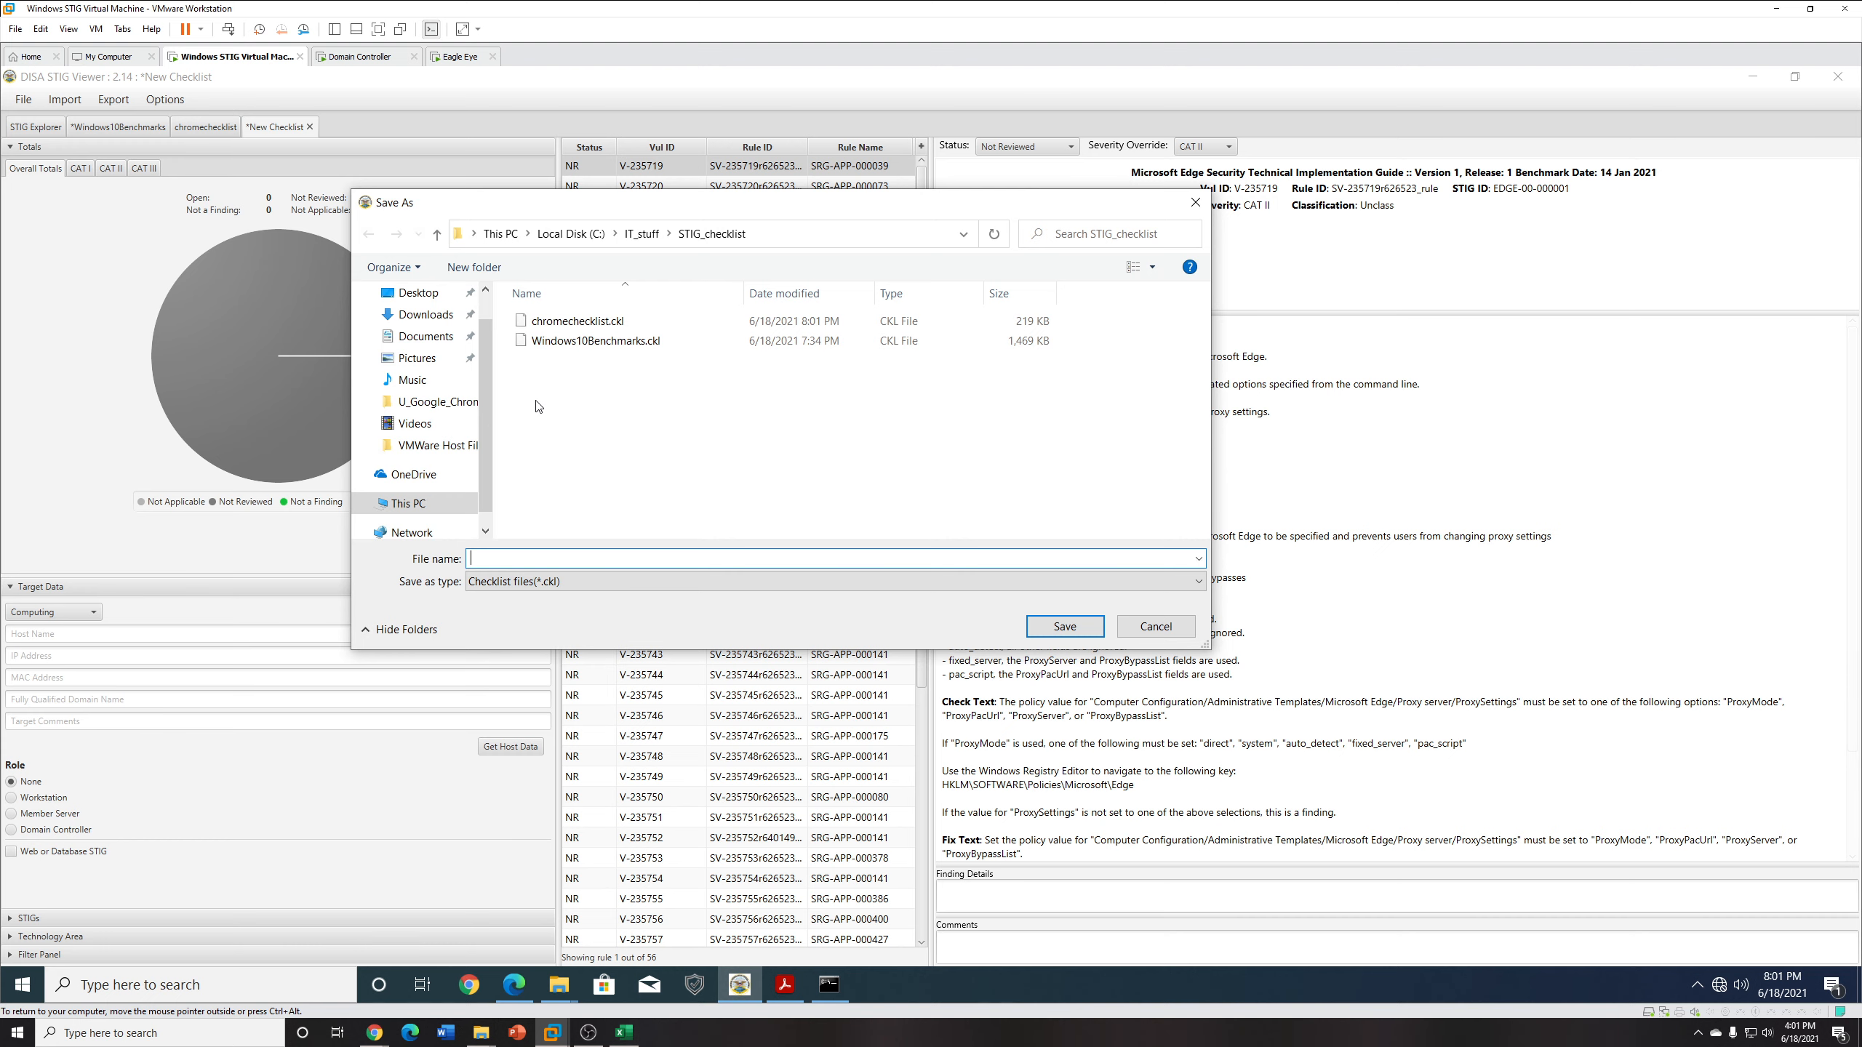
{"action": "type", "text": "ege"}
{"action": "key", "text": "Return"}
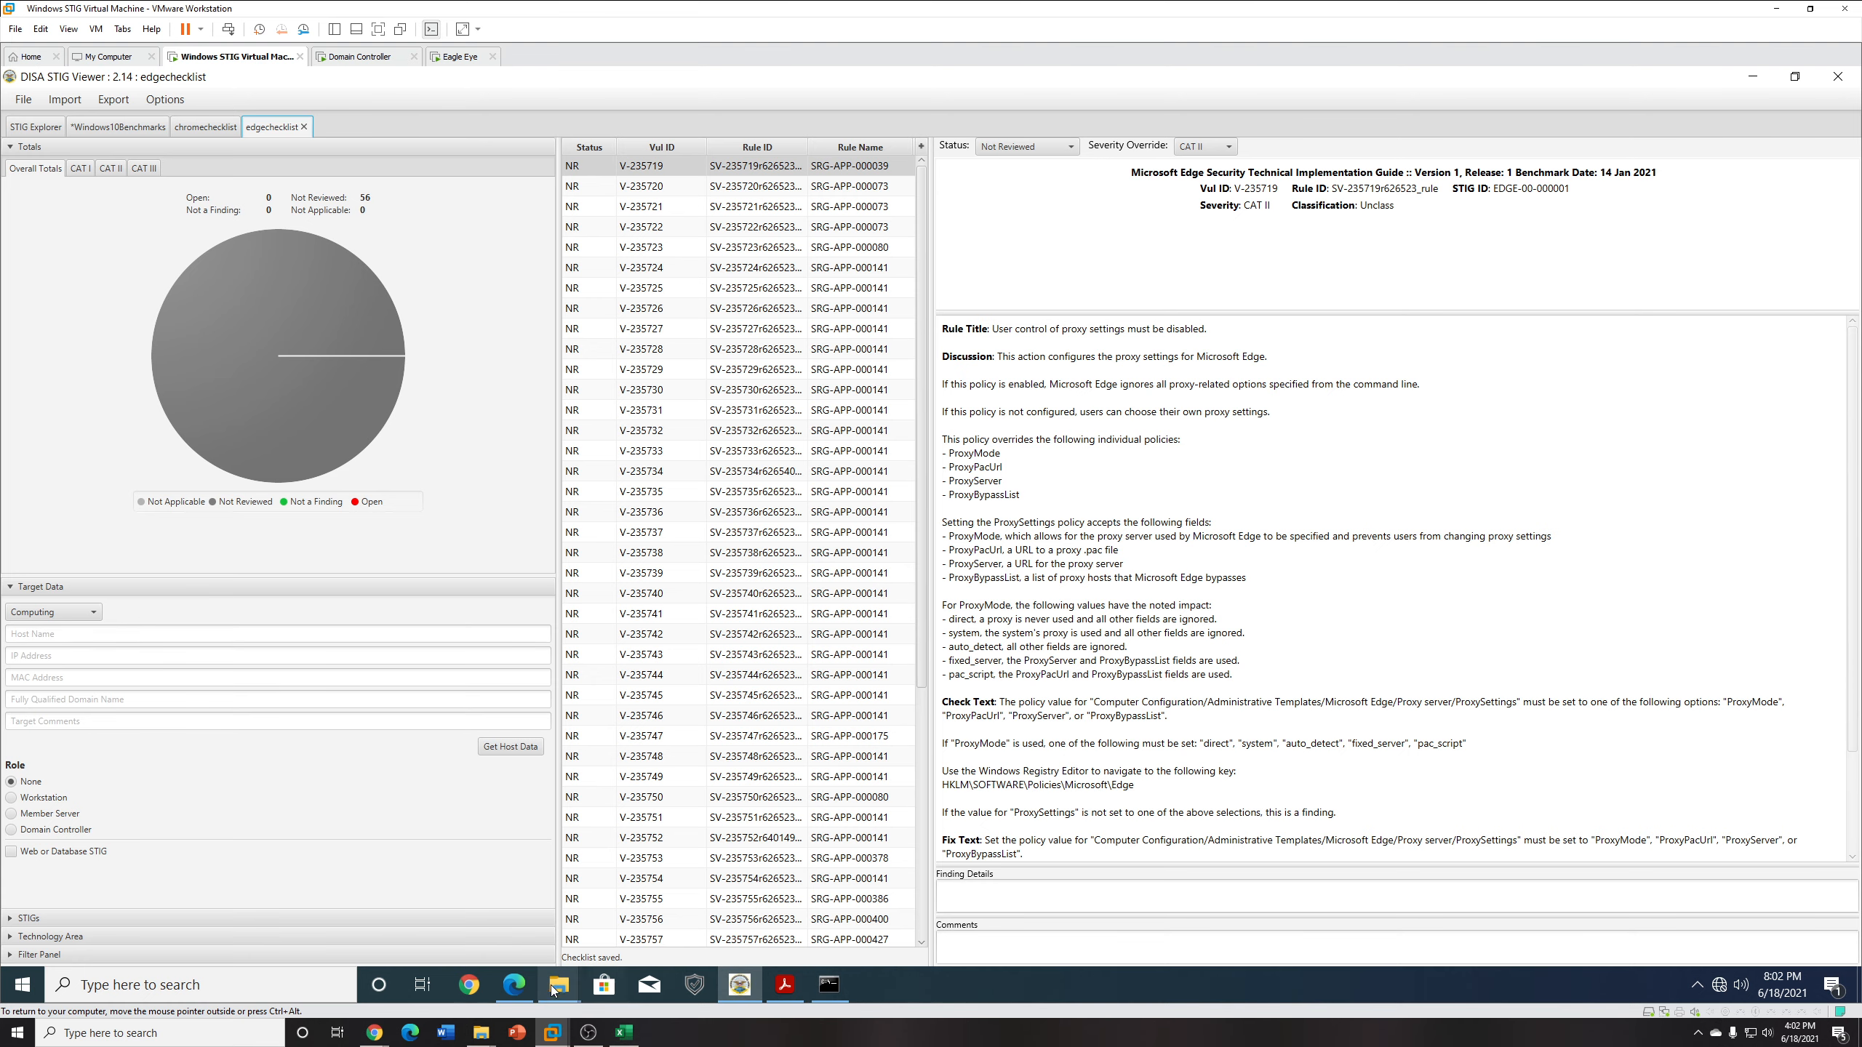
Launch SCAP Compliance Checker with permission to make changes, minimize STIG Viewer, and move the checker's desktop shortcut away from the other icons.
{"action": "left_click", "coordinate": [698, 990]}
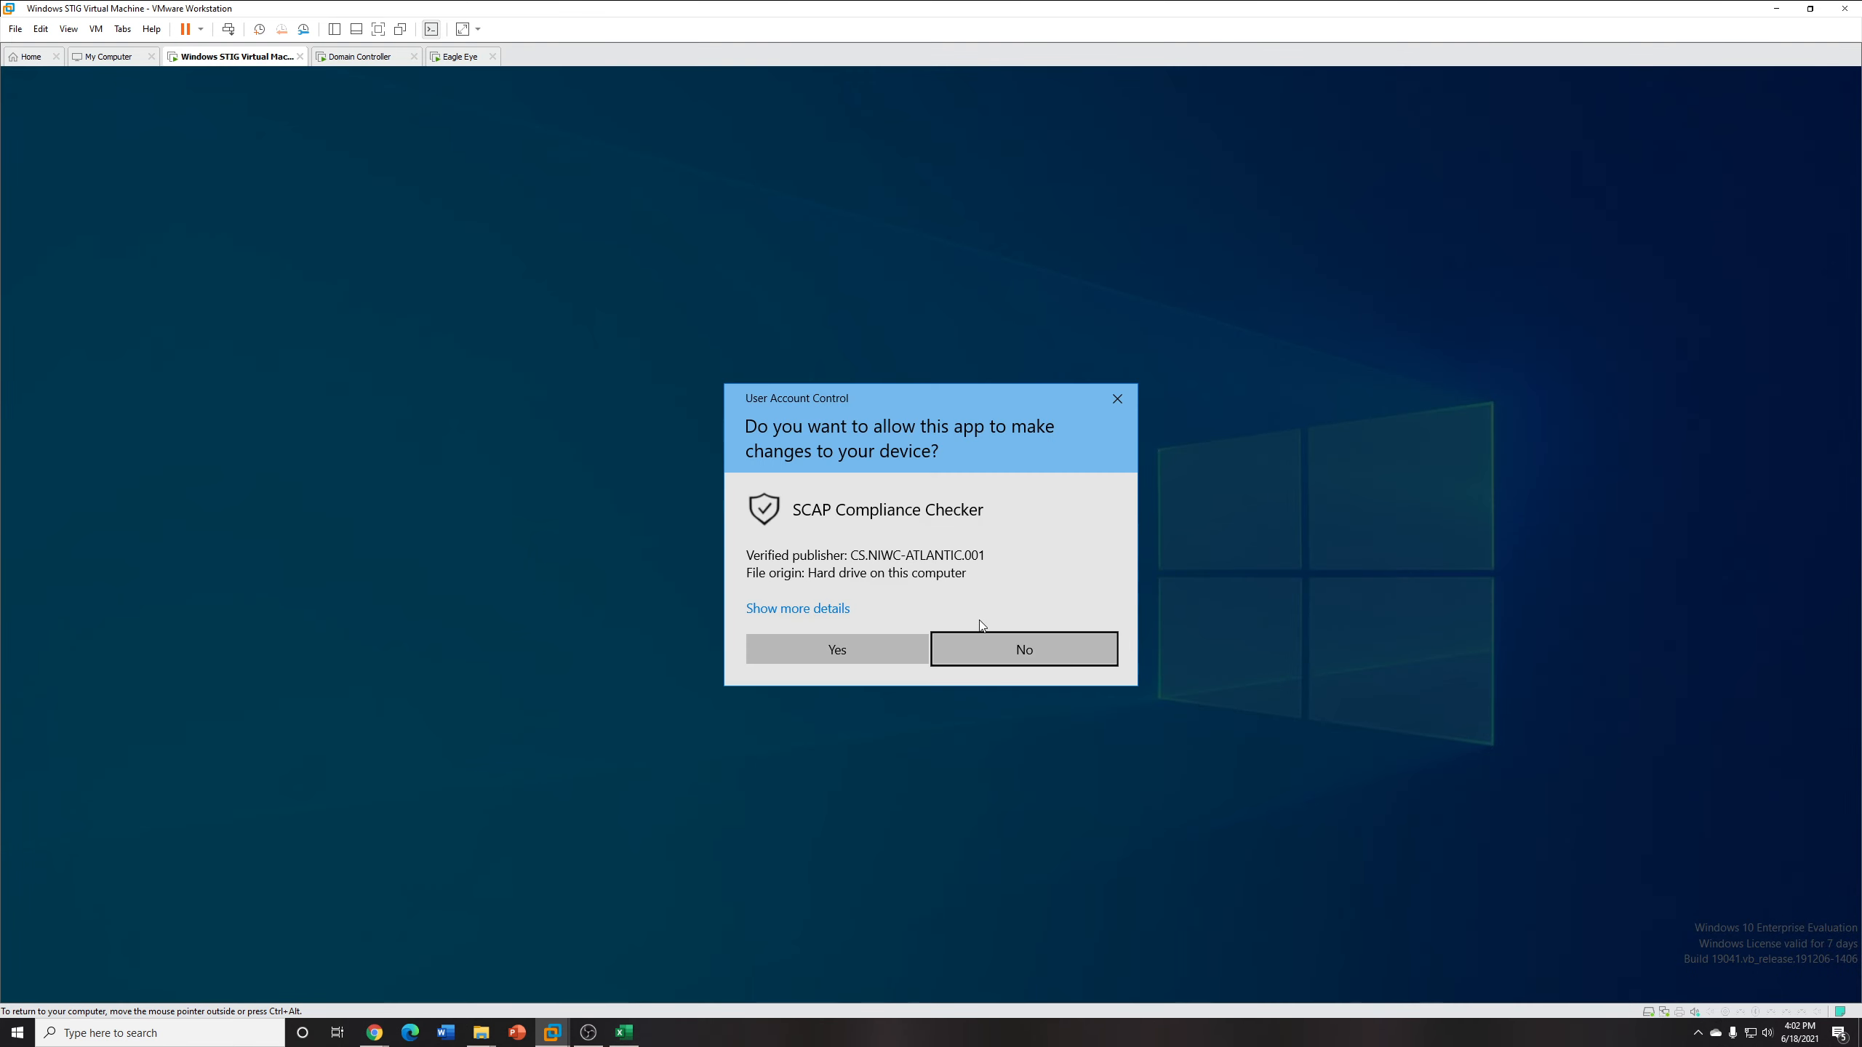
{"action": "left_click", "coordinate": [915, 651]}
{"action": "left_click", "coordinate": [1752, 76]}
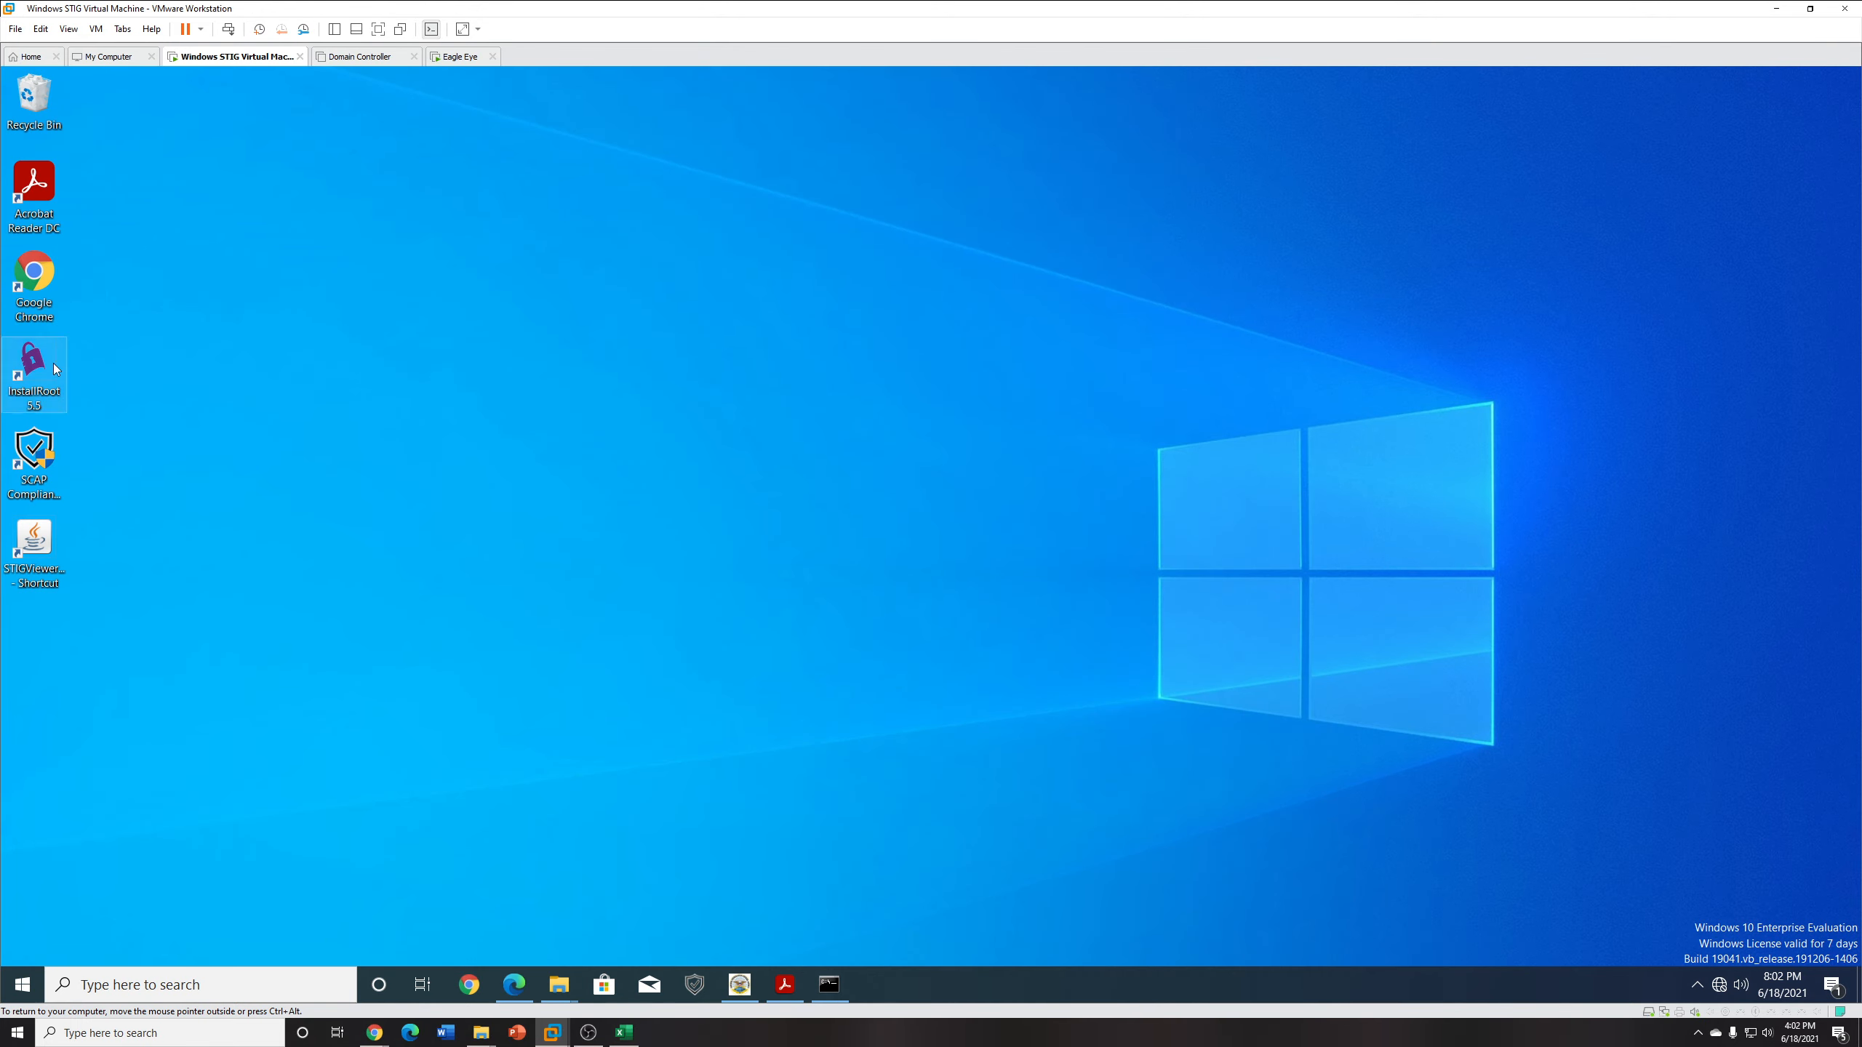
{"action": "left_click_drag", "start_coordinate": [62, 459], "coordinate": [187, 408]}
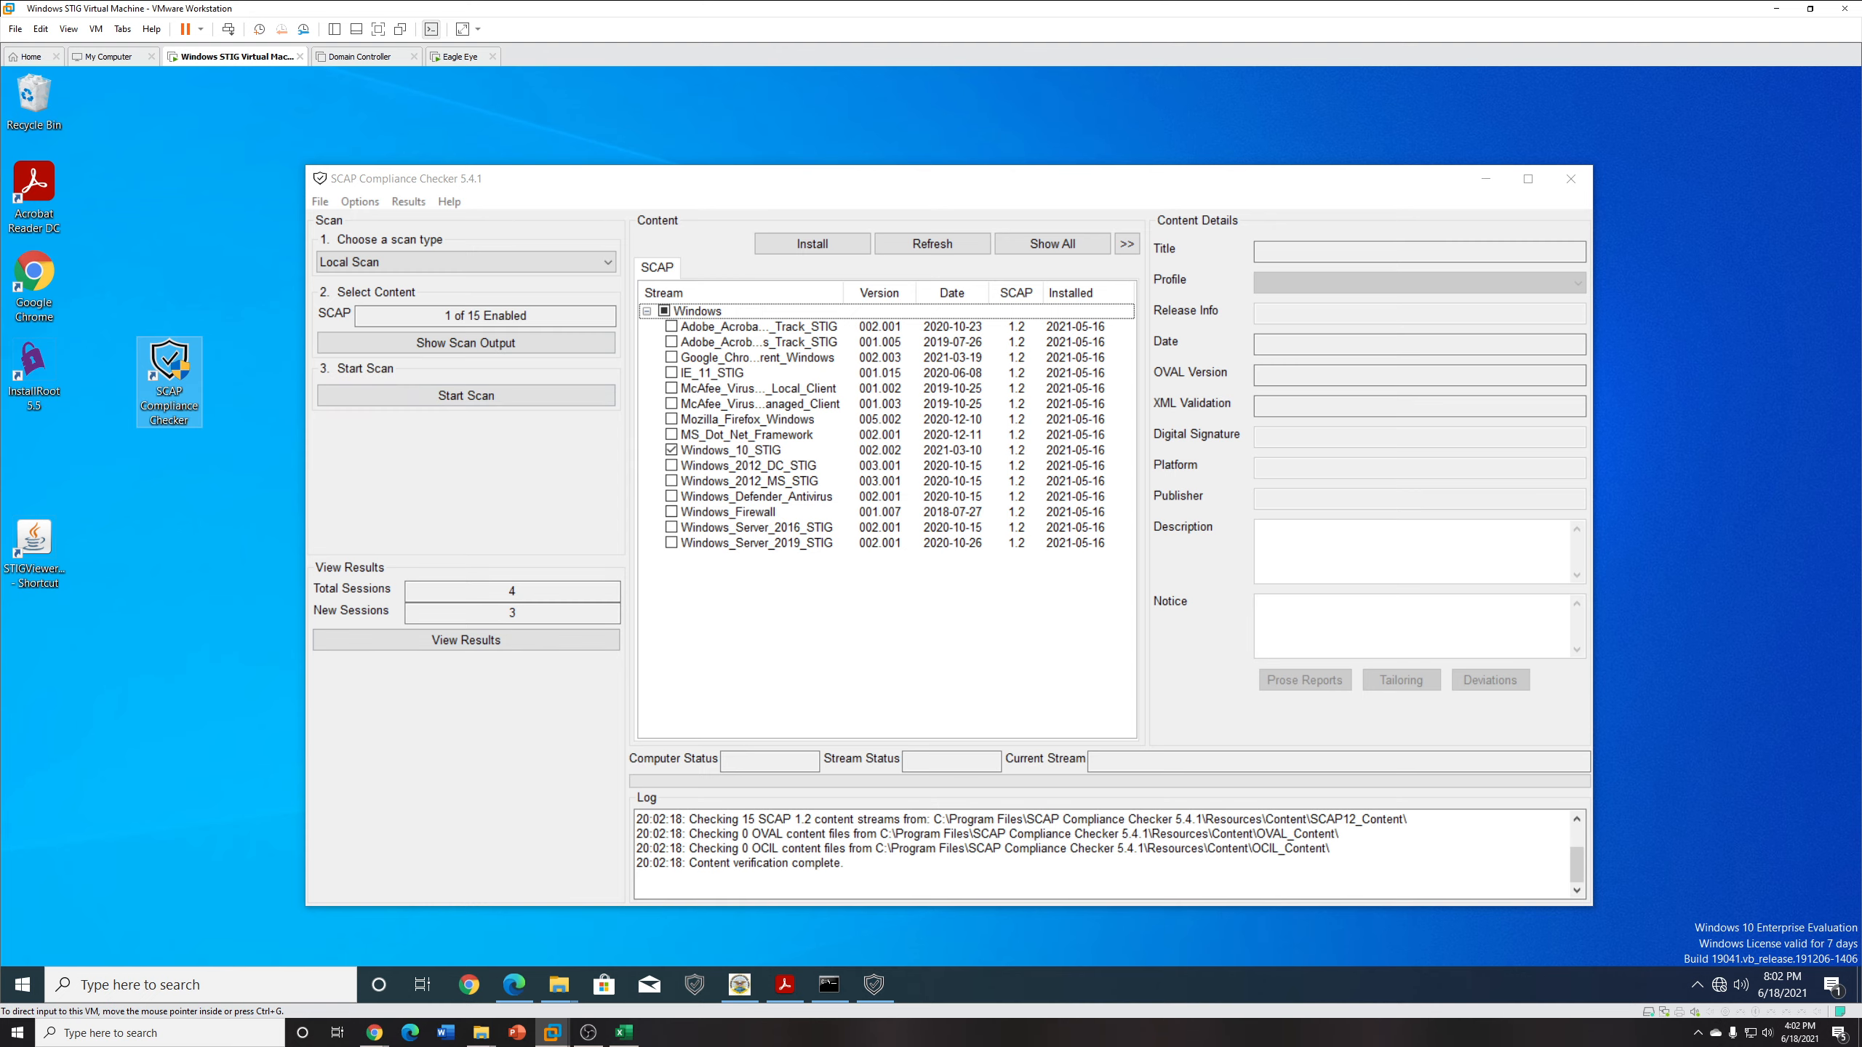
Switch to the browser's STIGs Document Library and search it for "scc" to review the SCAP Compliance Checker downloads.
{"action": "key", "text": "alt+Tab"}
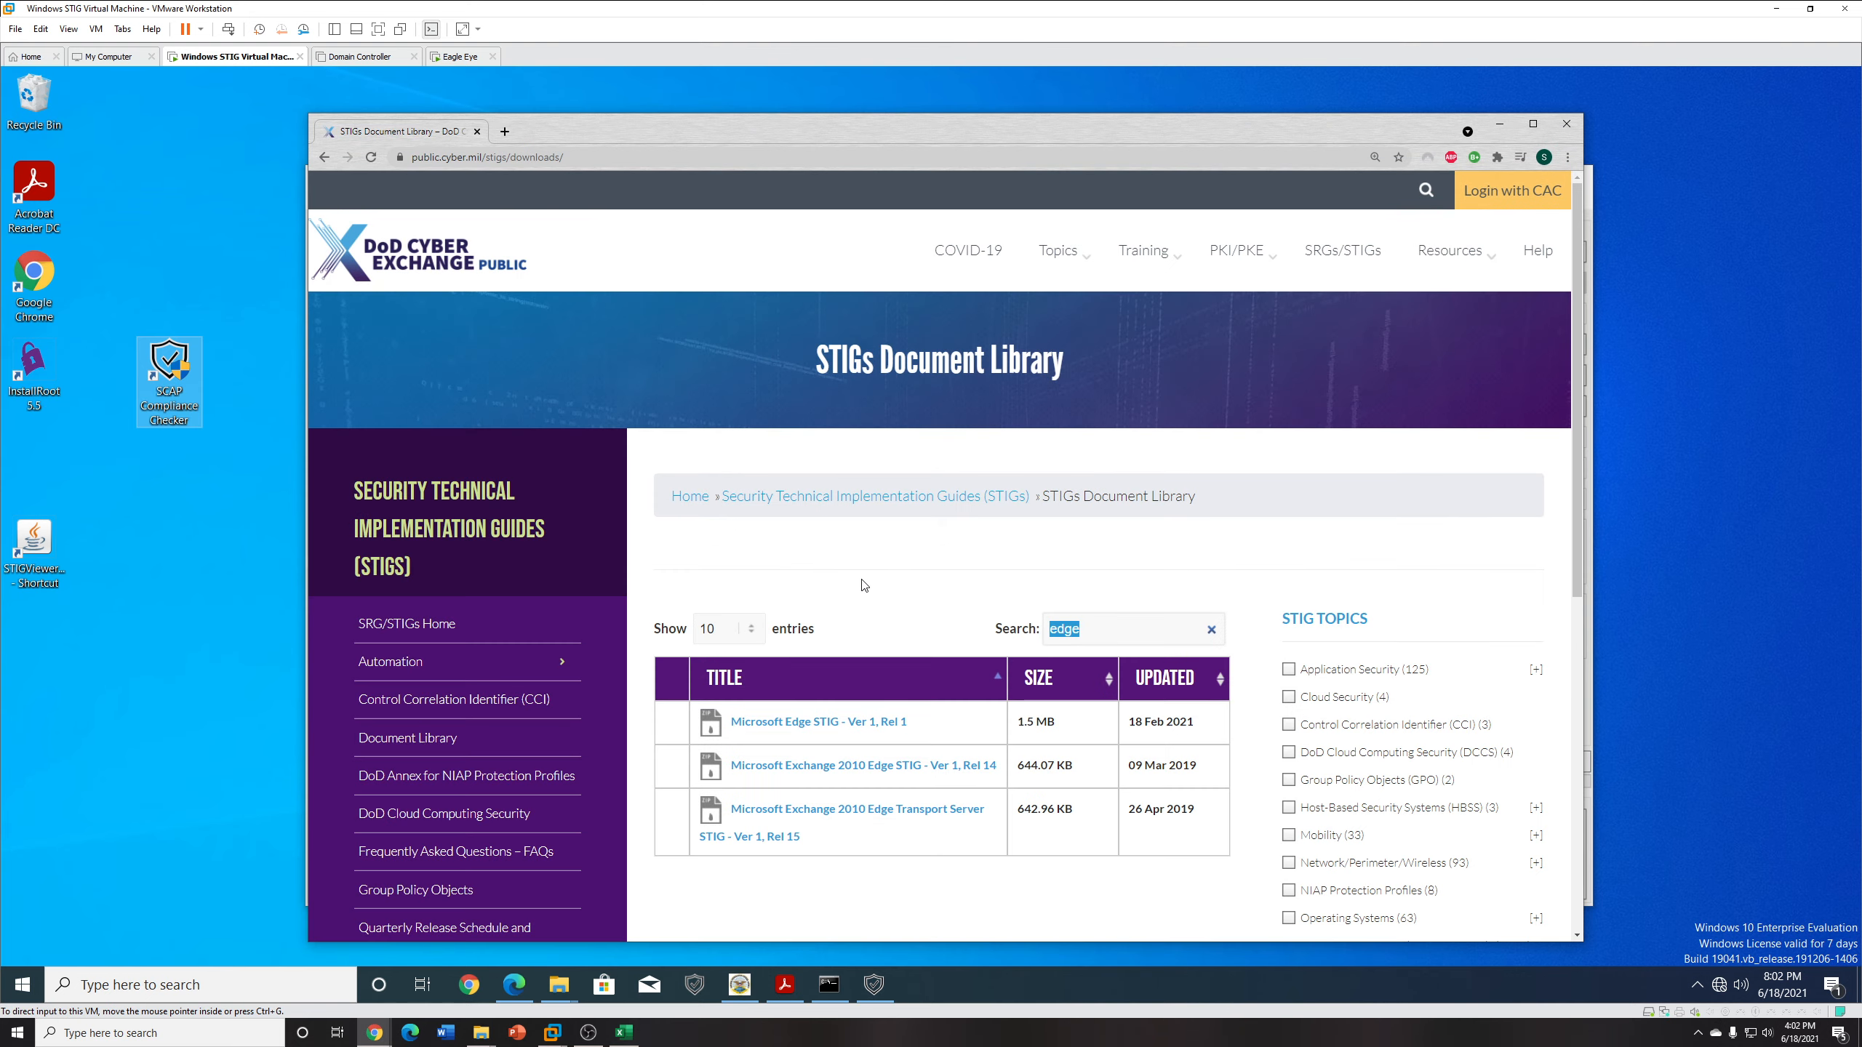
{"action": "type", "text": "scc"}
{"action": "scroll", "coordinate": [931, 769], "scroll_direction": "down", "scroll_amount": 4}
{"action": "scroll", "coordinate": [1087, 807], "scroll_direction": "down", "scroll_amount": 2}
{"action": "scroll", "coordinate": [1188, 437], "scroll_direction": "up", "scroll_amount": 3}
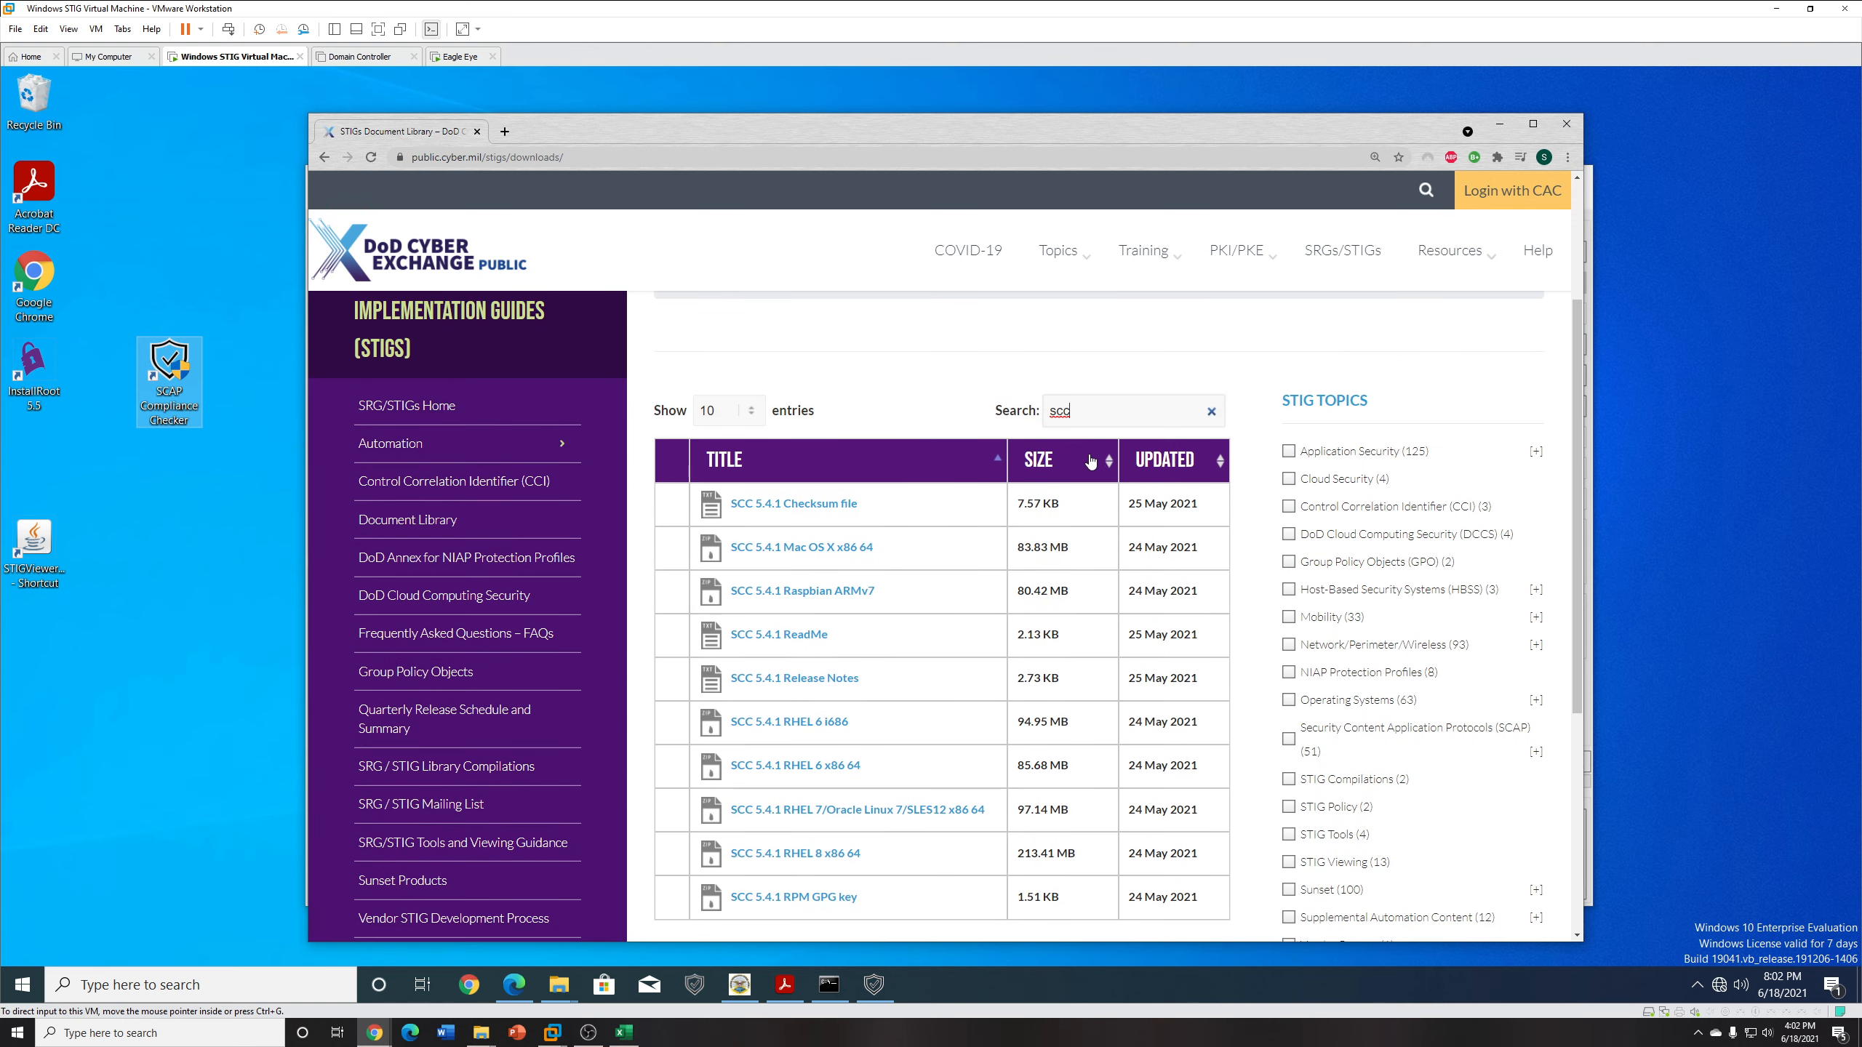
{"action": "scroll", "coordinate": [1123, 542], "scroll_direction": "down", "scroll_amount": 4}
{"action": "scroll", "coordinate": [1121, 645], "scroll_direction": "up", "scroll_amount": 2}
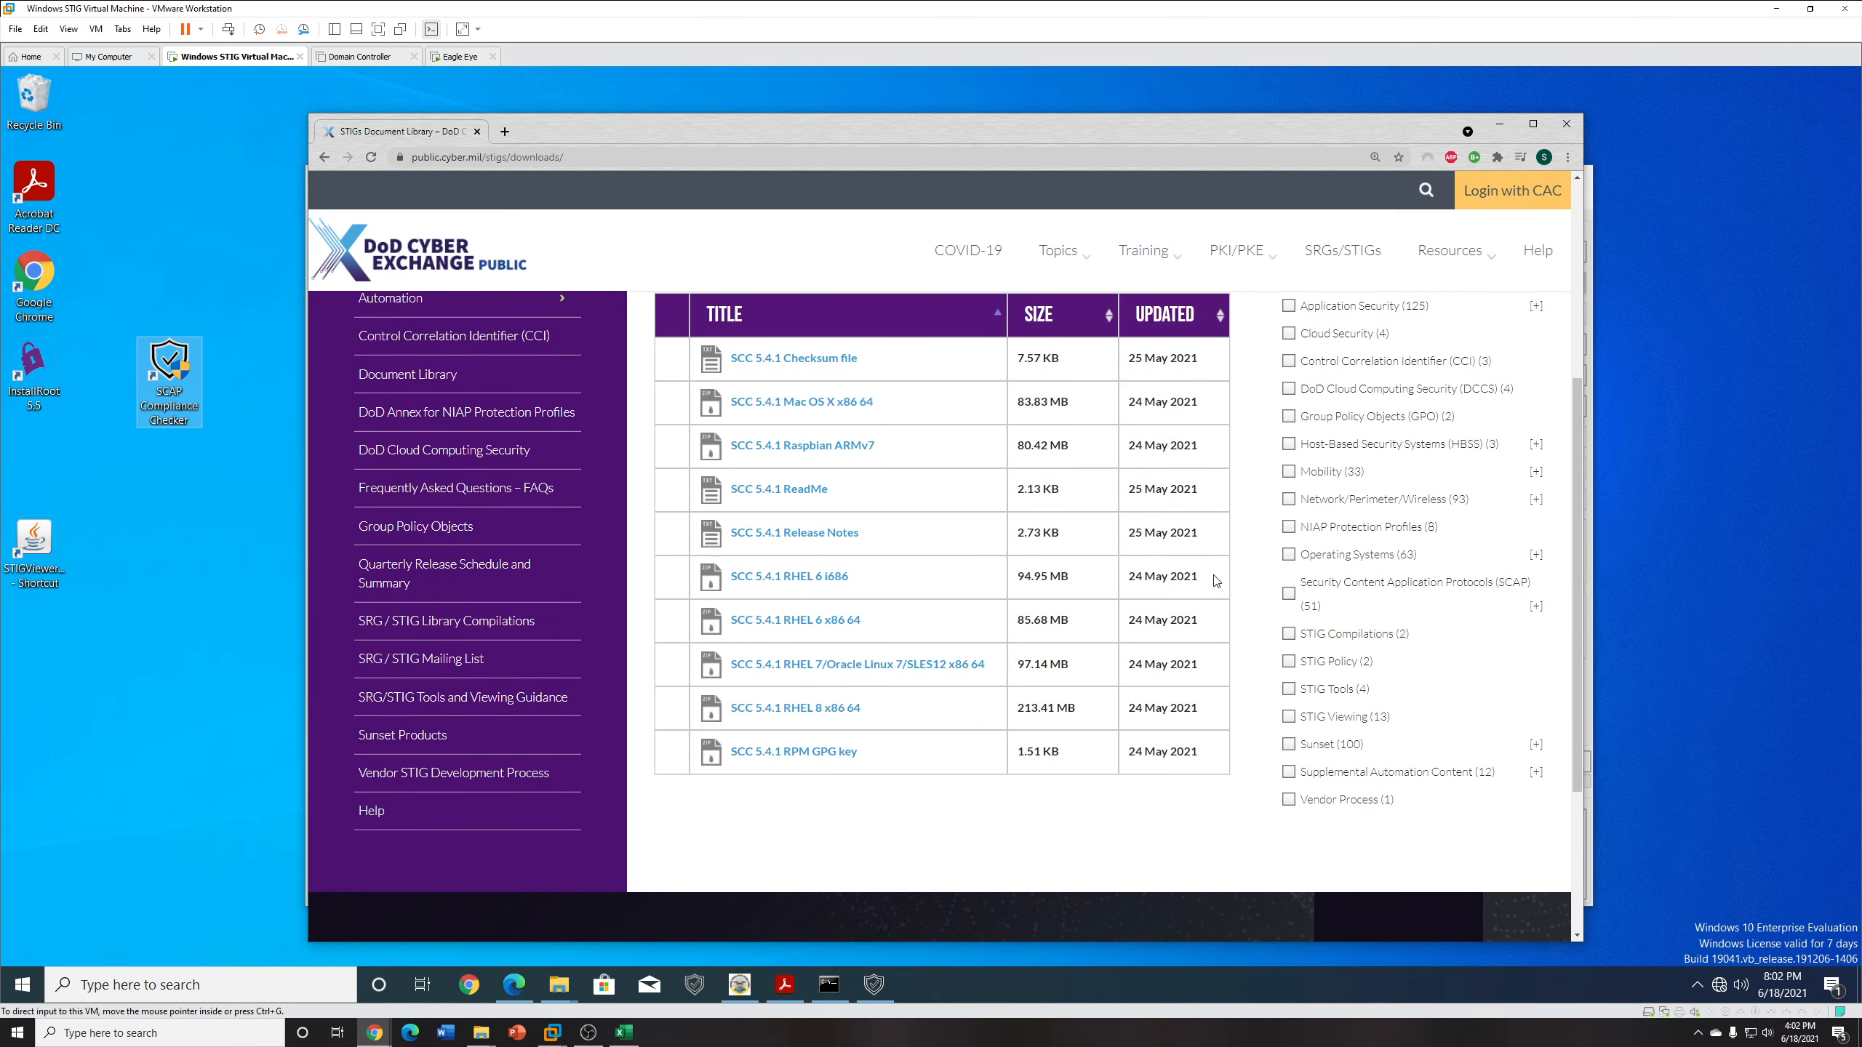
{"action": "scroll", "coordinate": [1258, 517], "scroll_direction": "down", "scroll_amount": 1}
{"action": "scroll", "coordinate": [1257, 517], "scroll_direction": "up", "scroll_amount": 3}
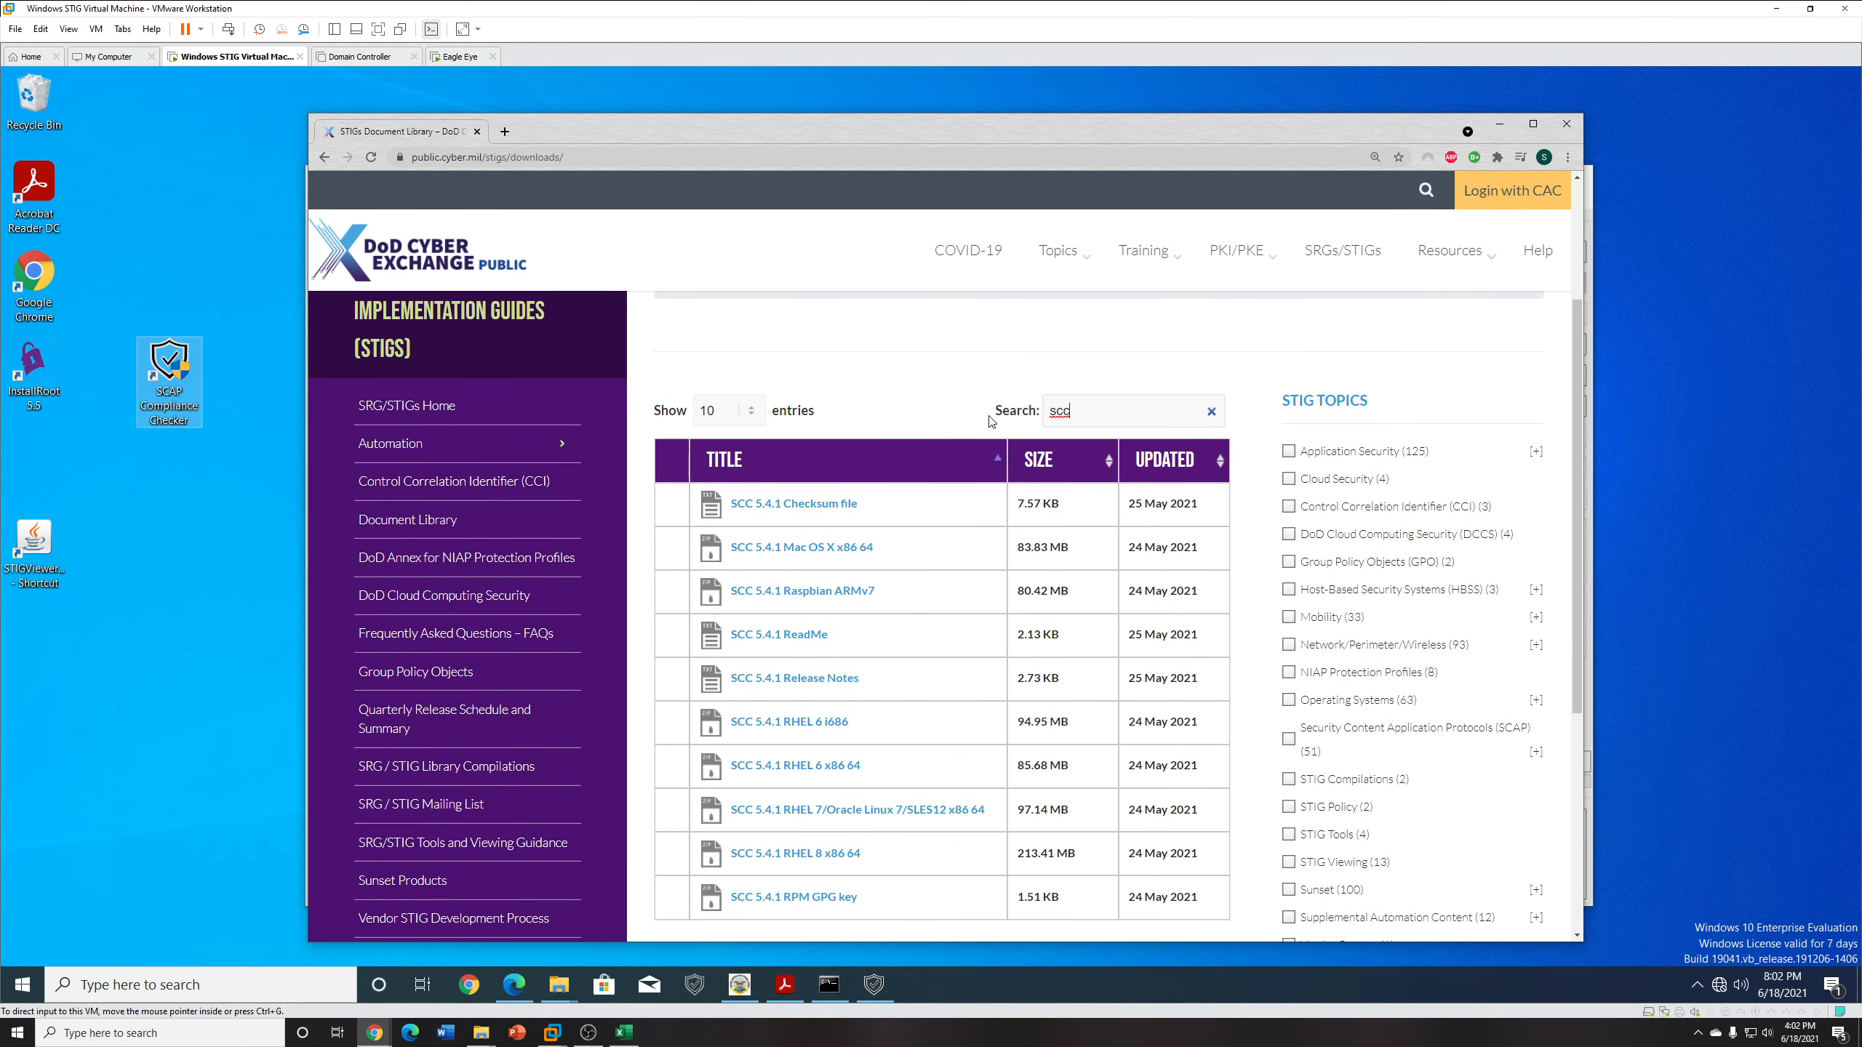
Show 50 entries per page and look through the rest of the SCC 5.4.1 downloads.
{"action": "left_click", "coordinate": [742, 405]}
{"action": "left_click", "coordinate": [733, 472]}
{"action": "scroll", "coordinate": [925, 528], "scroll_direction": "down", "scroll_amount": 5}
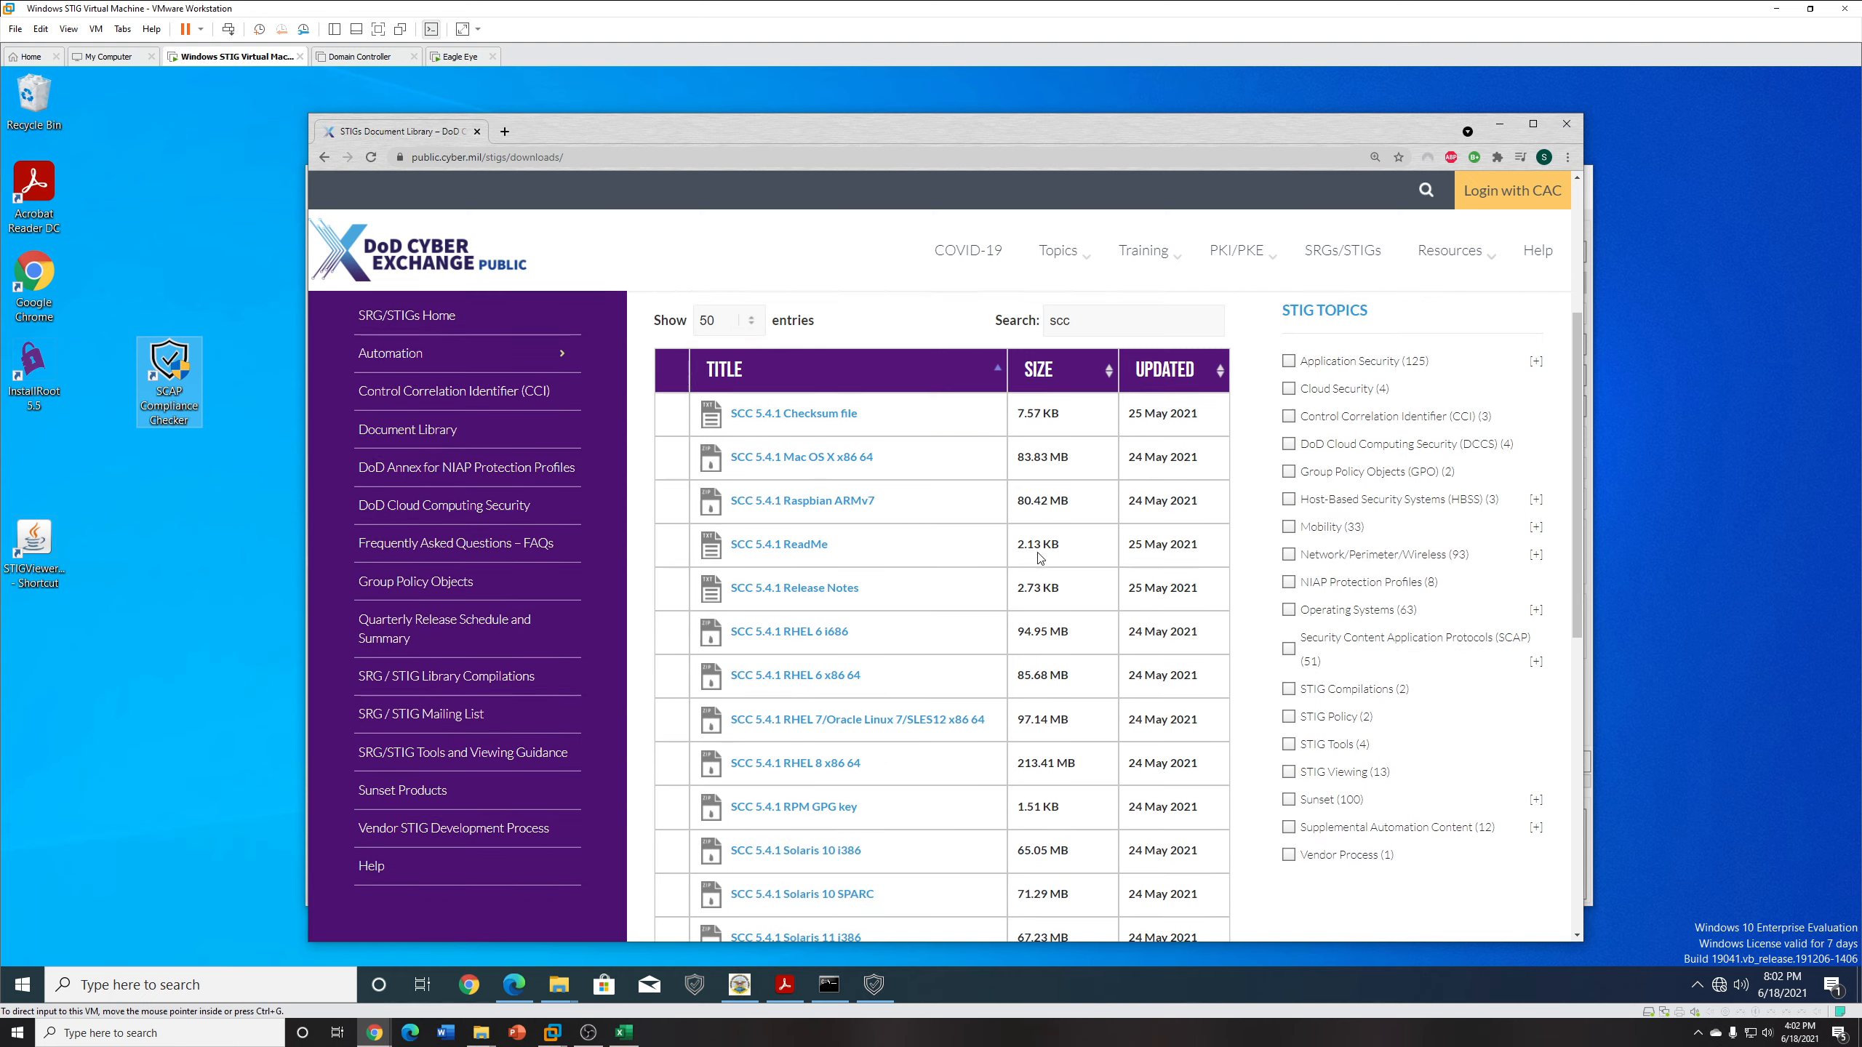
{"action": "scroll", "coordinate": [1024, 645], "scroll_direction": "down", "scroll_amount": 3}
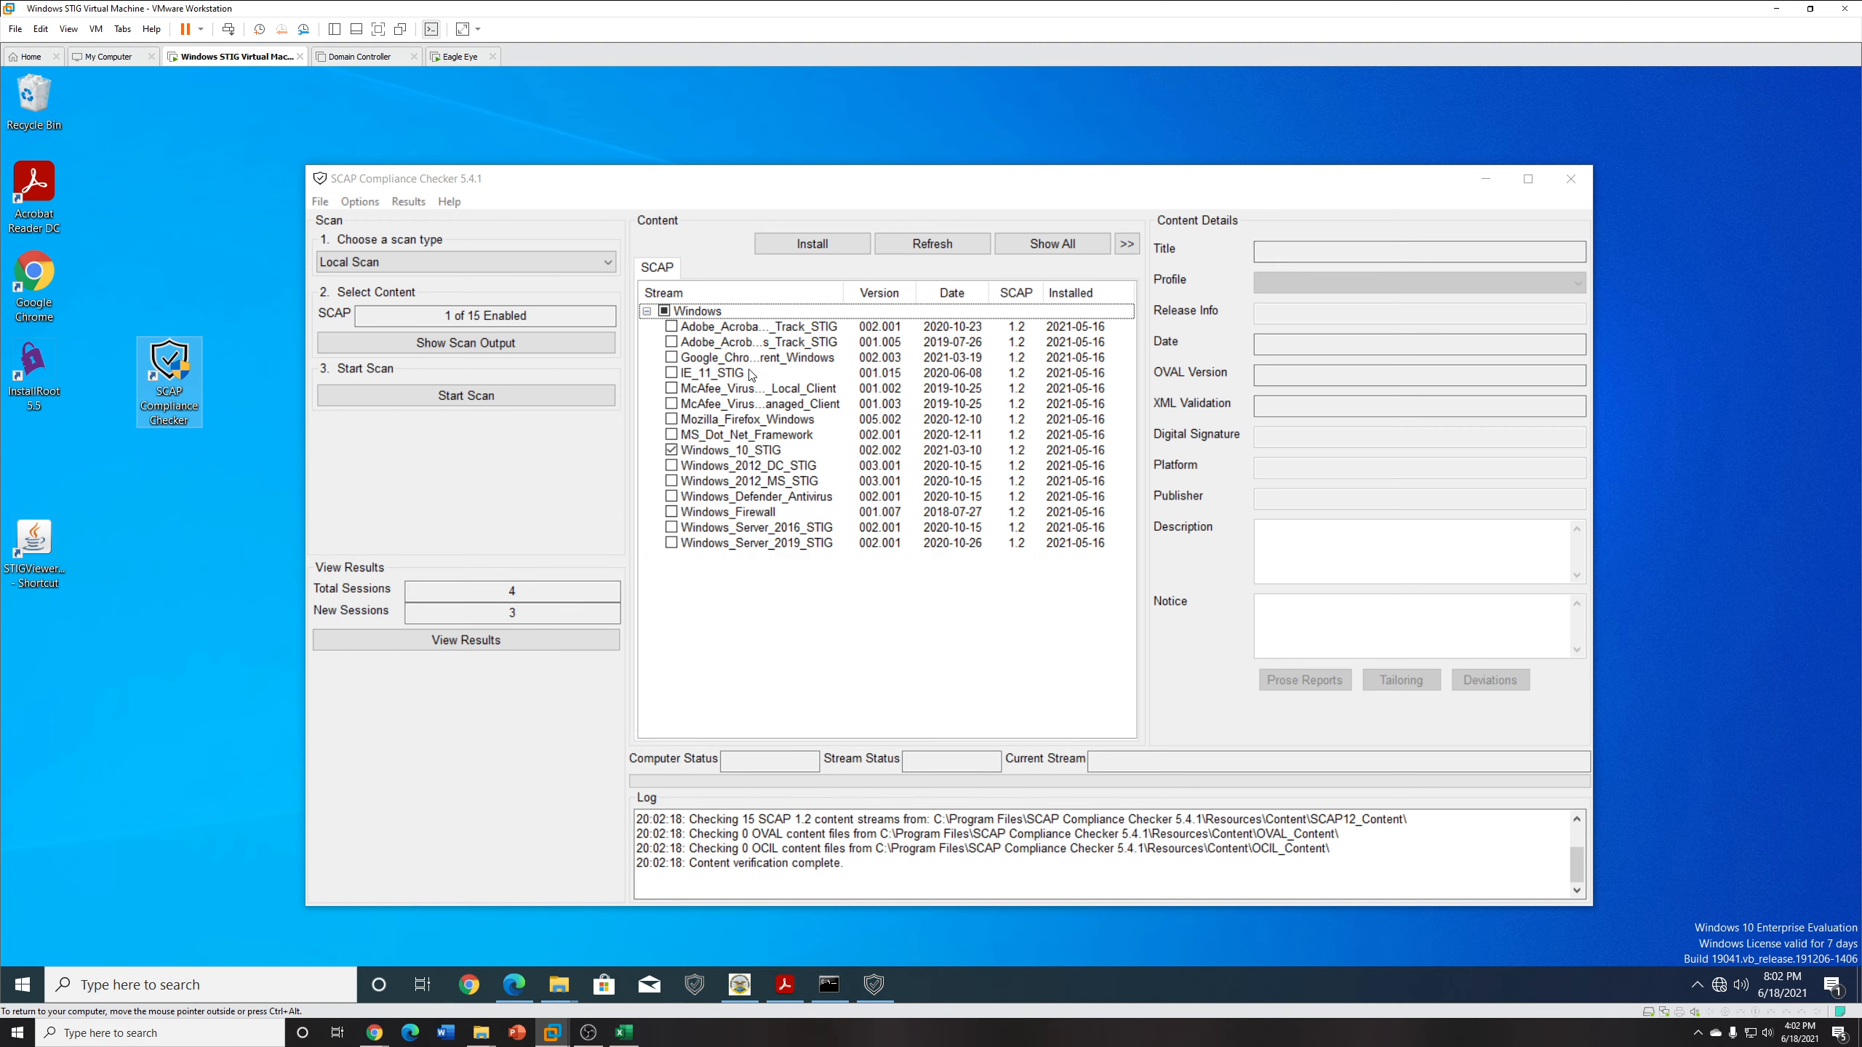
In SCAP Compliance Checker, deselect the Windows_10_STIG stream and delete the installed Google Chrome Current Windows content.
{"action": "left_click", "coordinate": [671, 450]}
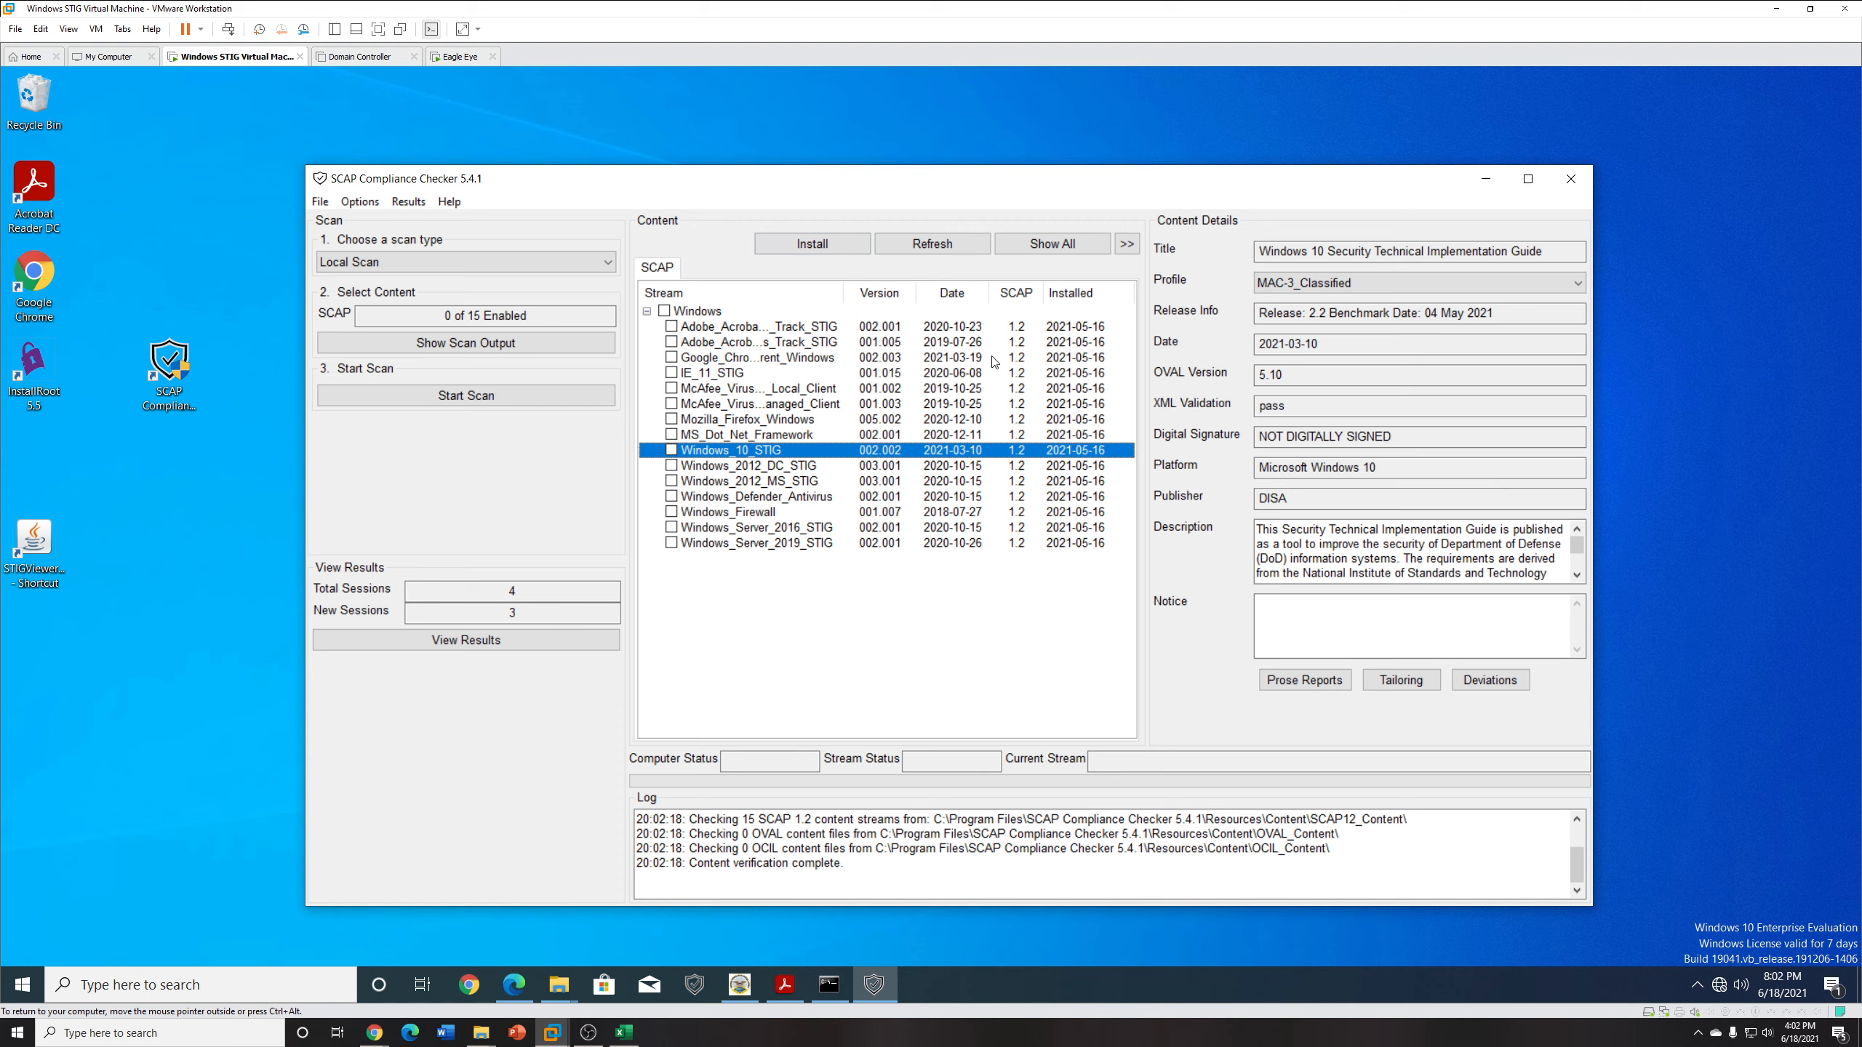
{"action": "left_click", "coordinate": [671, 358]}
{"action": "right_click", "coordinate": [740, 365]}
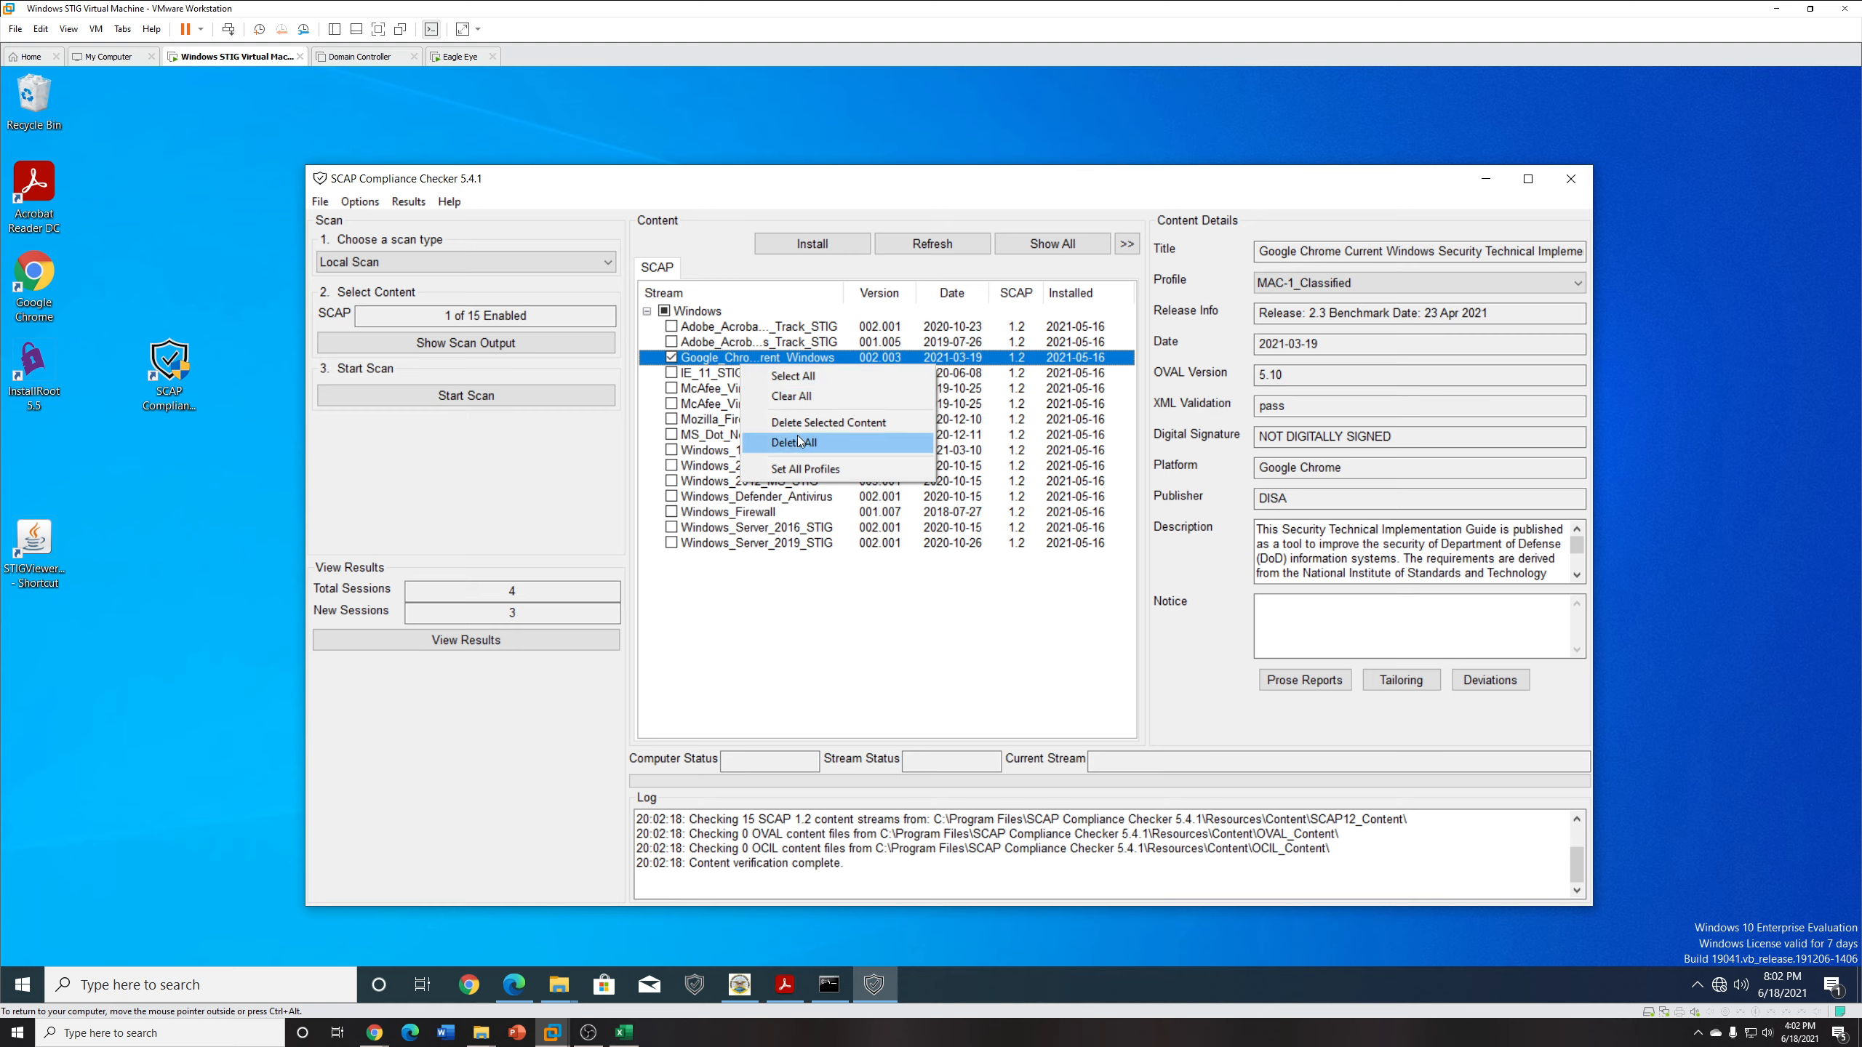
{"action": "left_click", "coordinate": [803, 423]}
{"action": "left_click", "coordinate": [991, 584]}
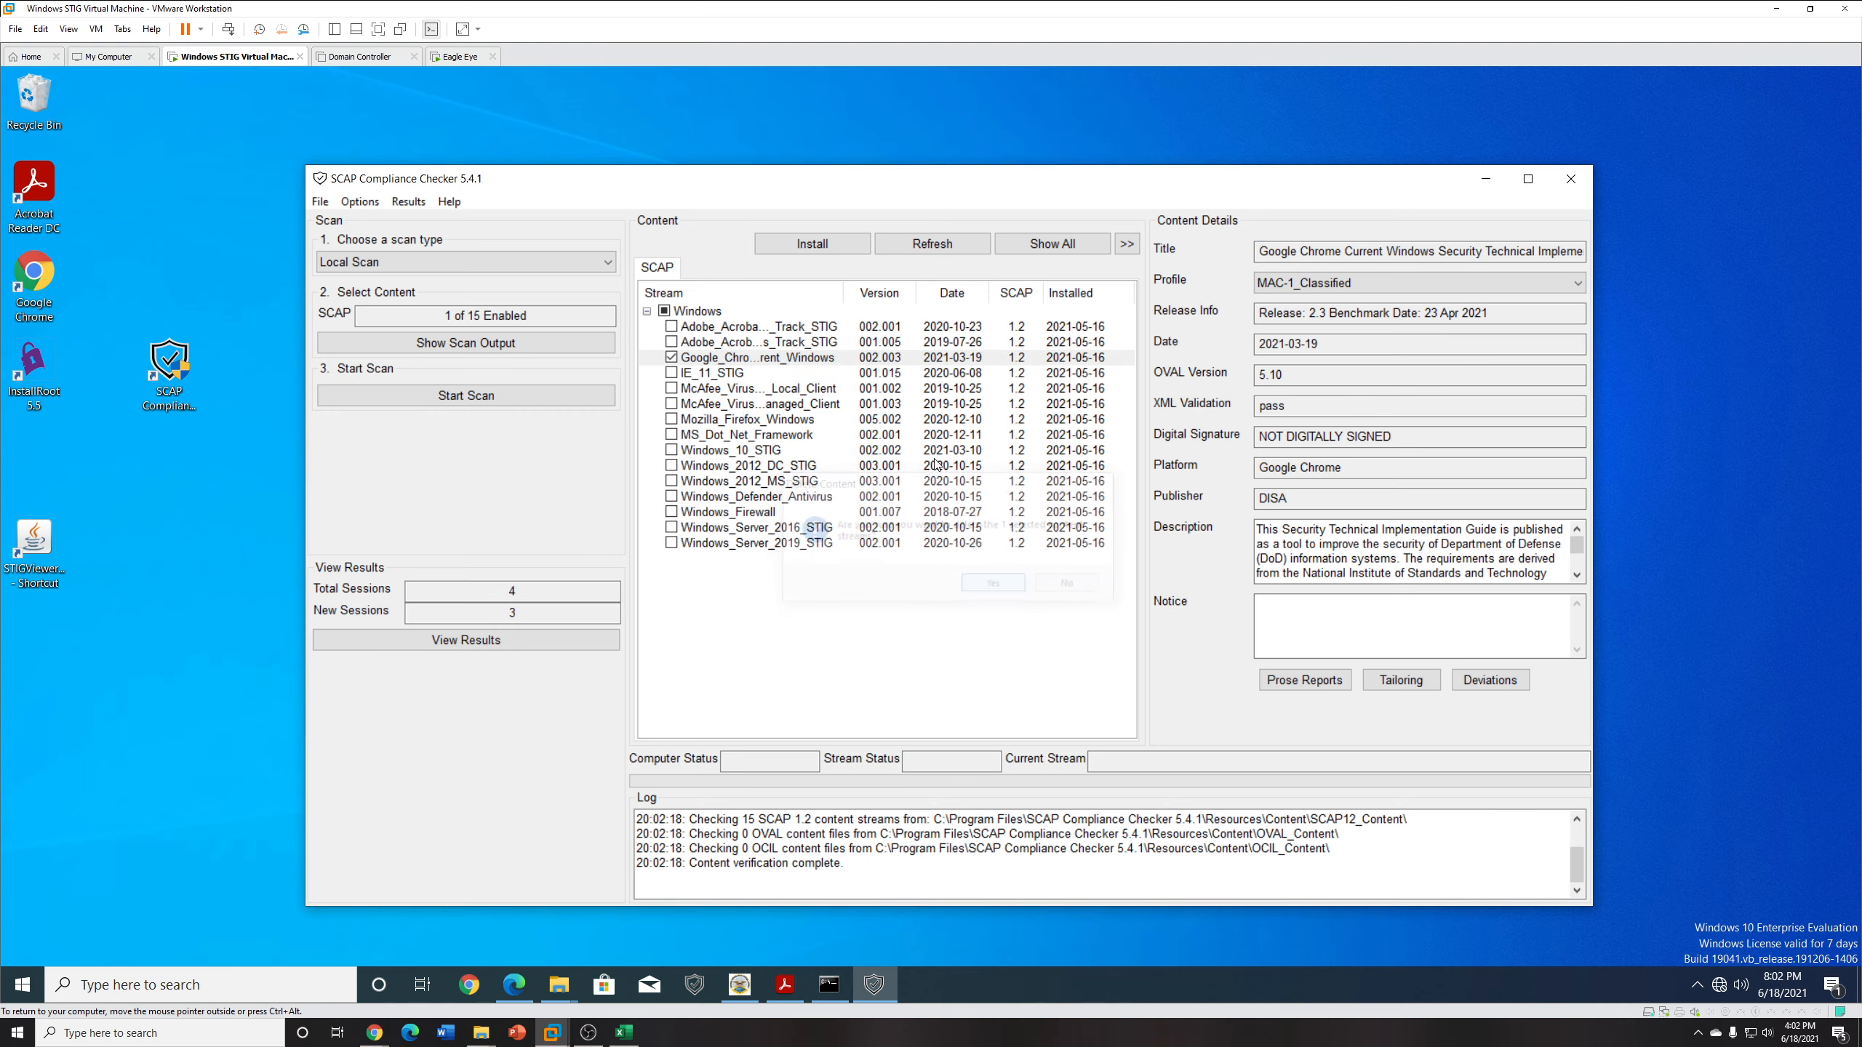
Install the U_Google_Chrome_Windows_V2R3_STIG_SCAP_1-2_Benchmark XML content from its folder in C:\IT_stuff\Benchmarks, keeping validation, overwriting and enabling set to Yes.
{"action": "left_click", "coordinate": [812, 245]}
{"action": "left_click", "coordinate": [888, 488]}
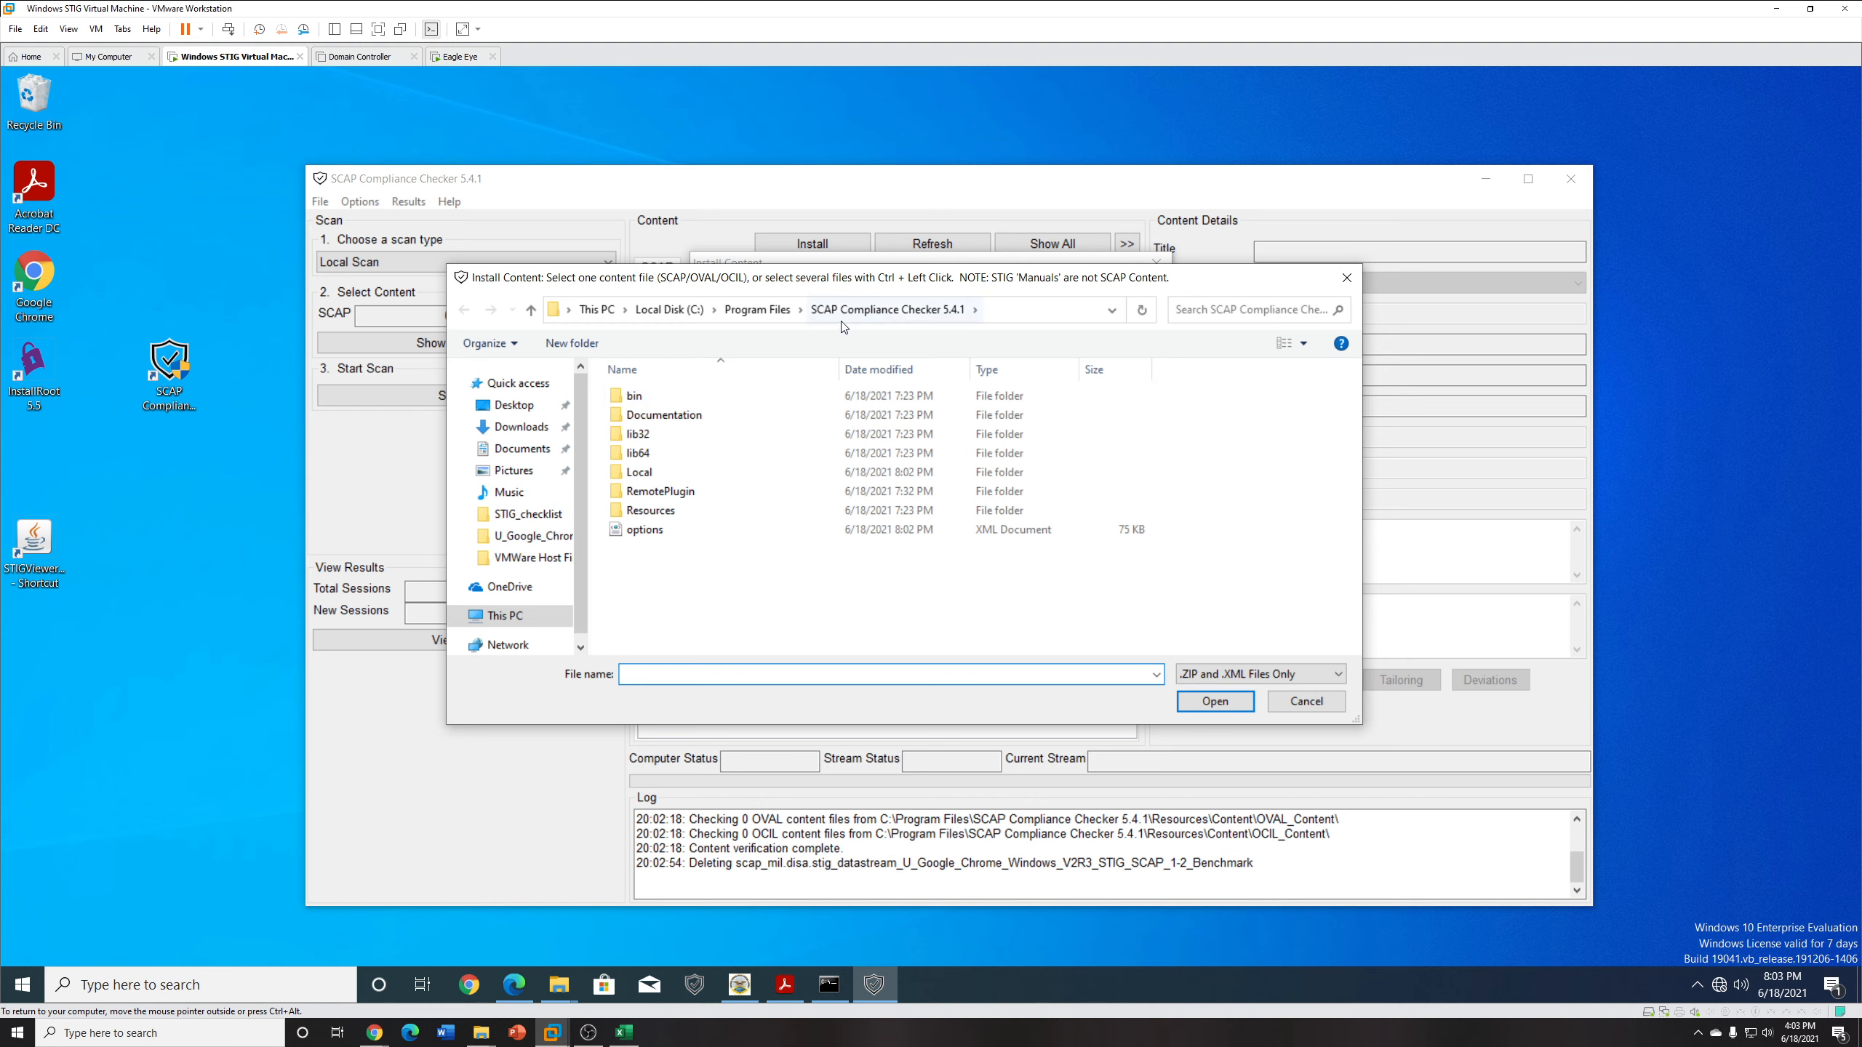
{"action": "scroll", "coordinate": [542, 584], "scroll_direction": "down", "scroll_amount": 1}
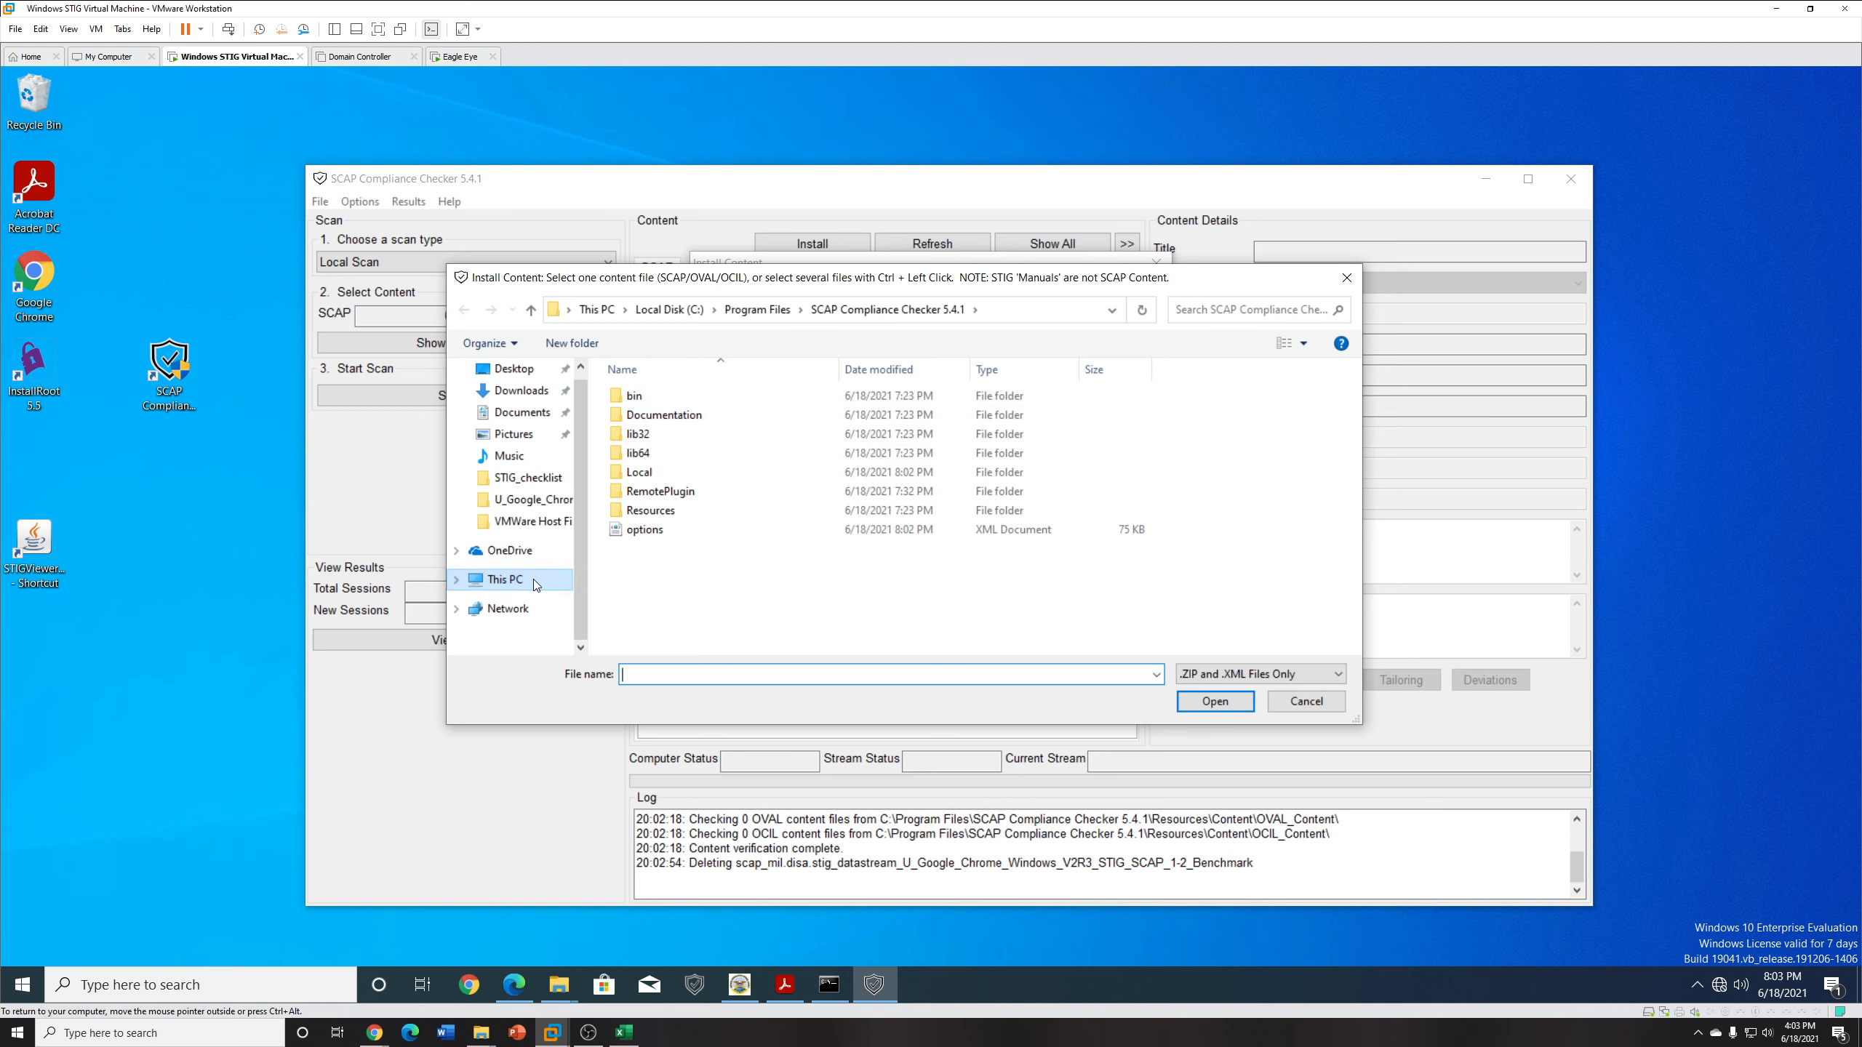
{"action": "left_click", "coordinate": [535, 581]}
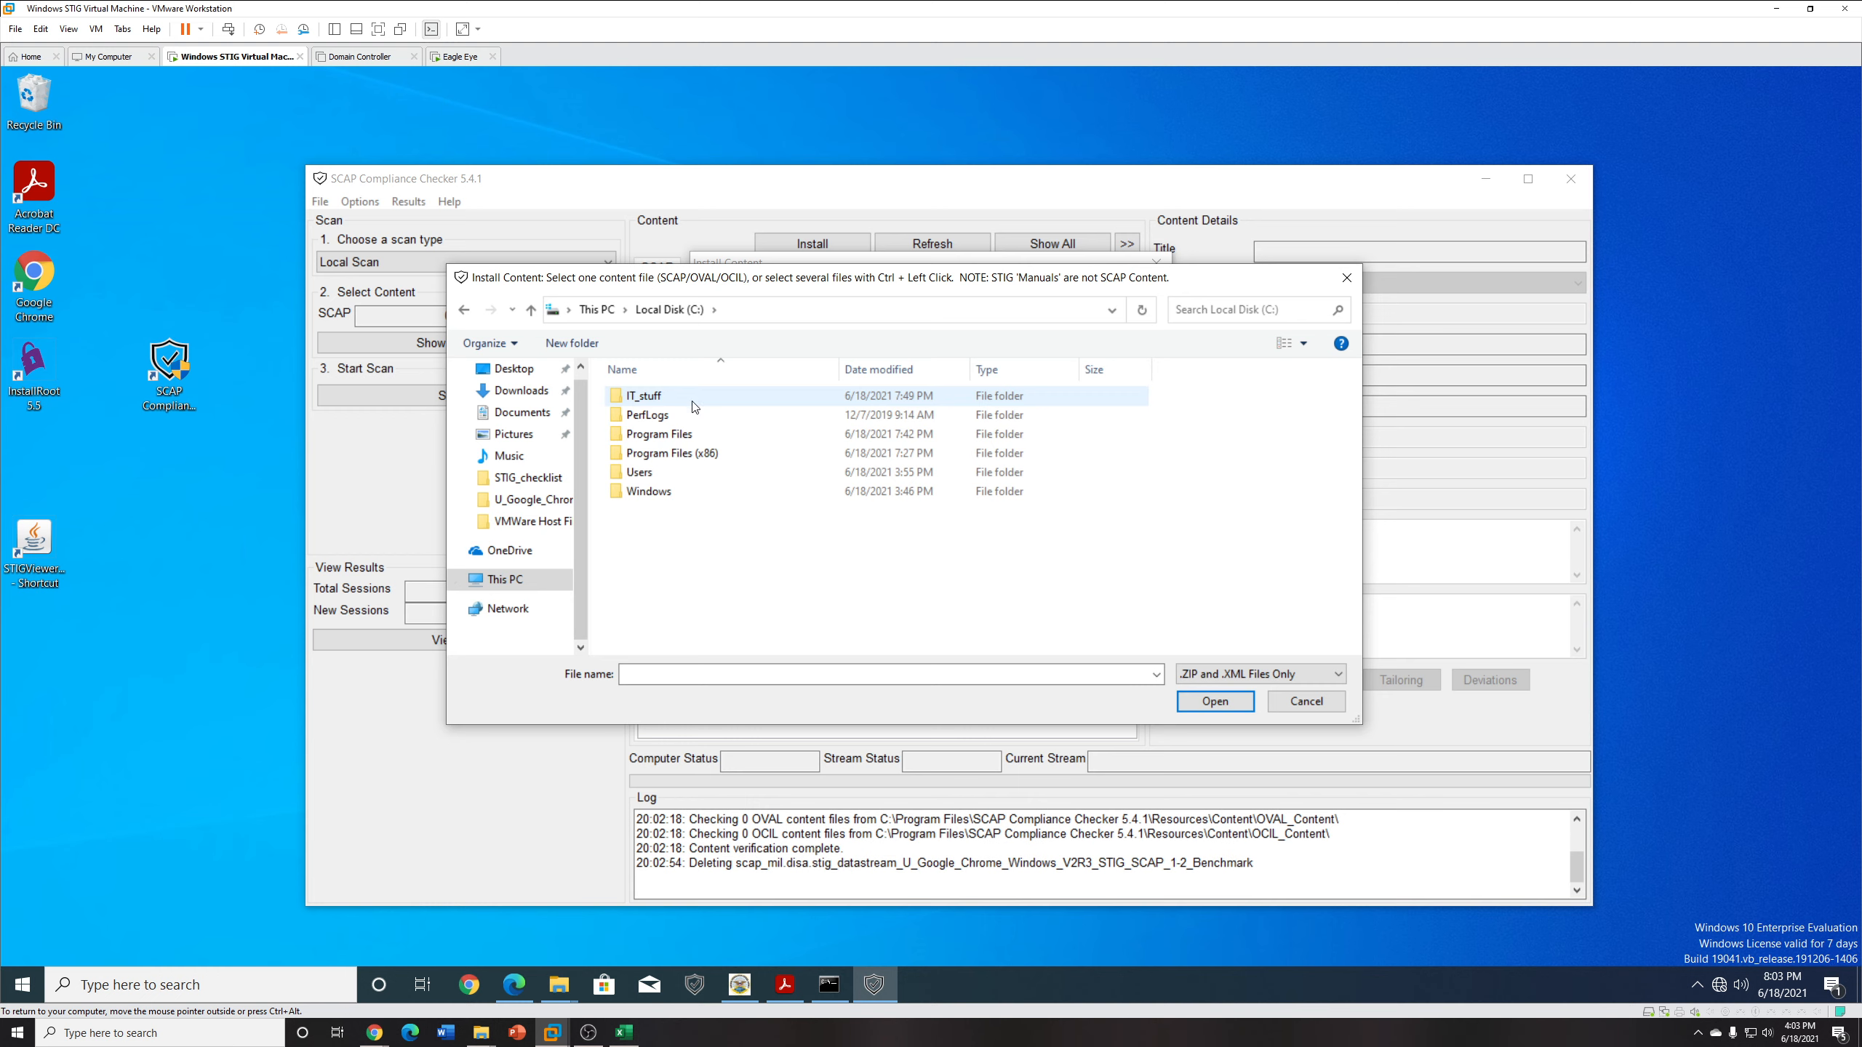
{"action": "double_click", "coordinate": [696, 405]}
{"action": "double_click", "coordinate": [694, 400]}
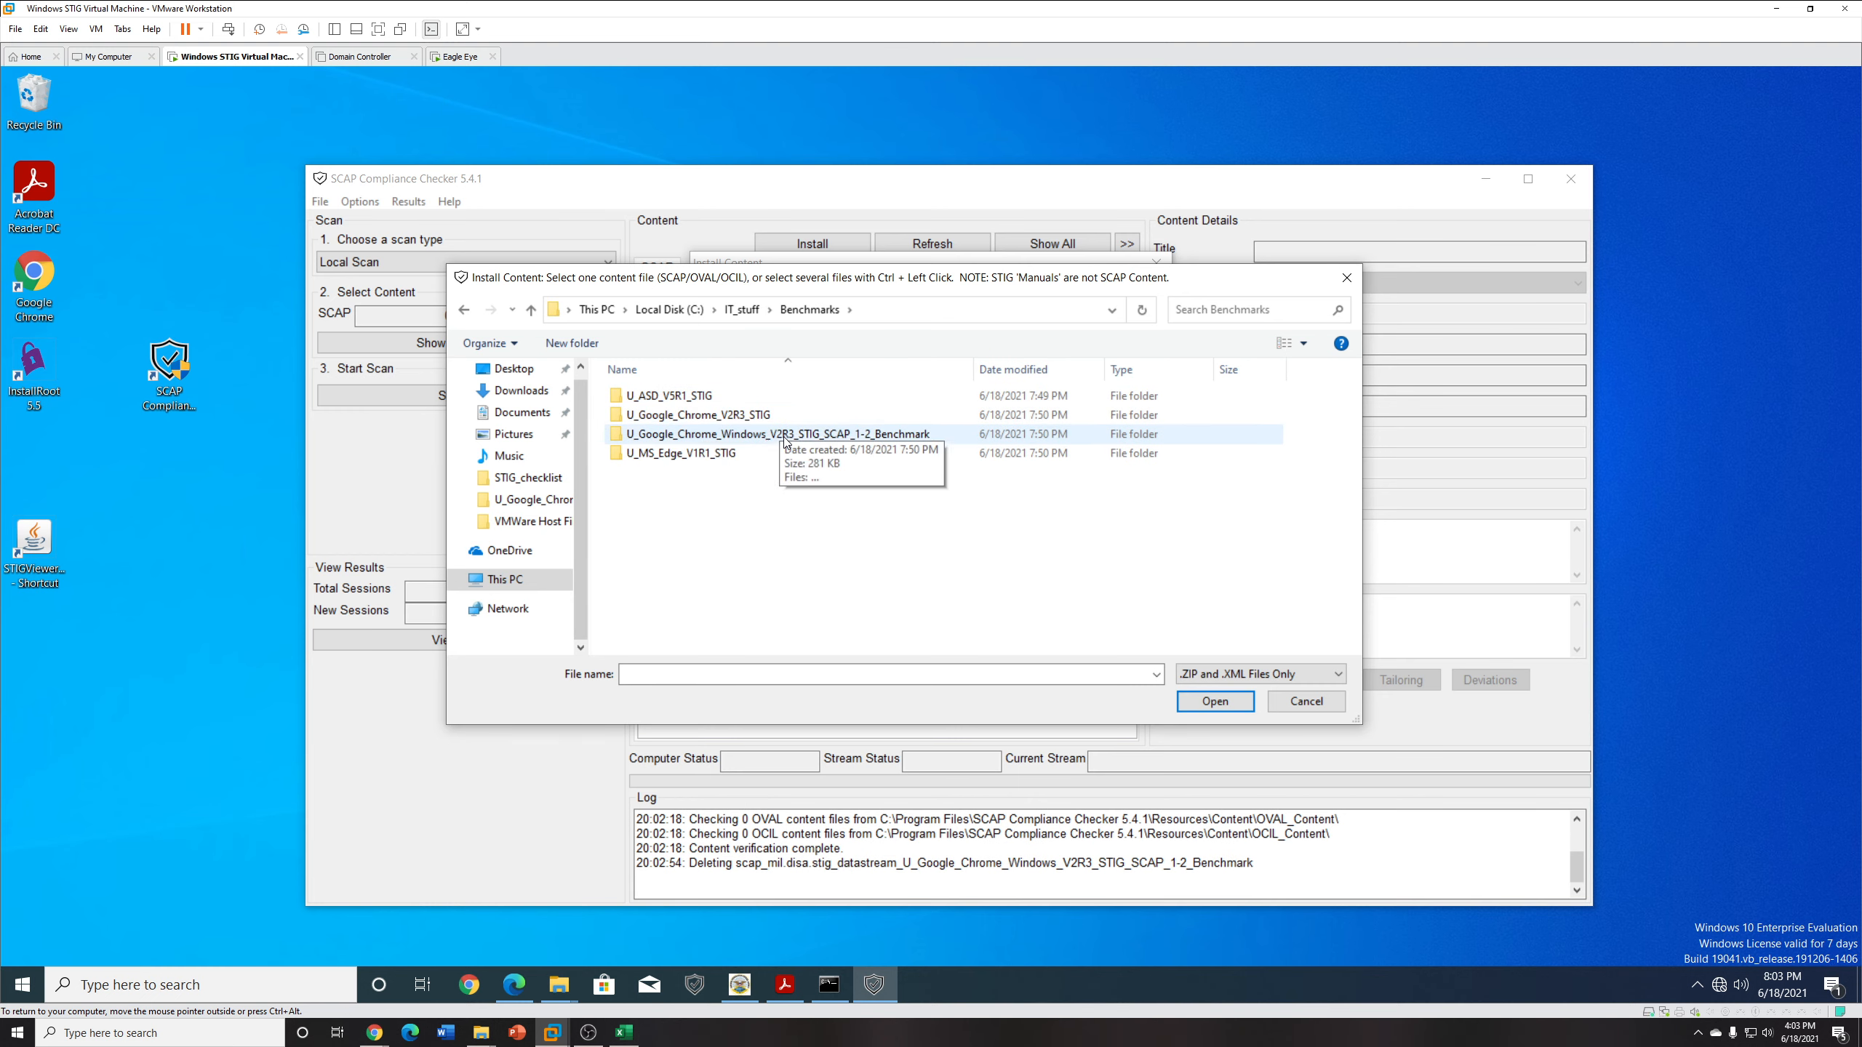
{"action": "double_click", "coordinate": [852, 434]}
{"action": "left_click", "coordinate": [726, 396]}
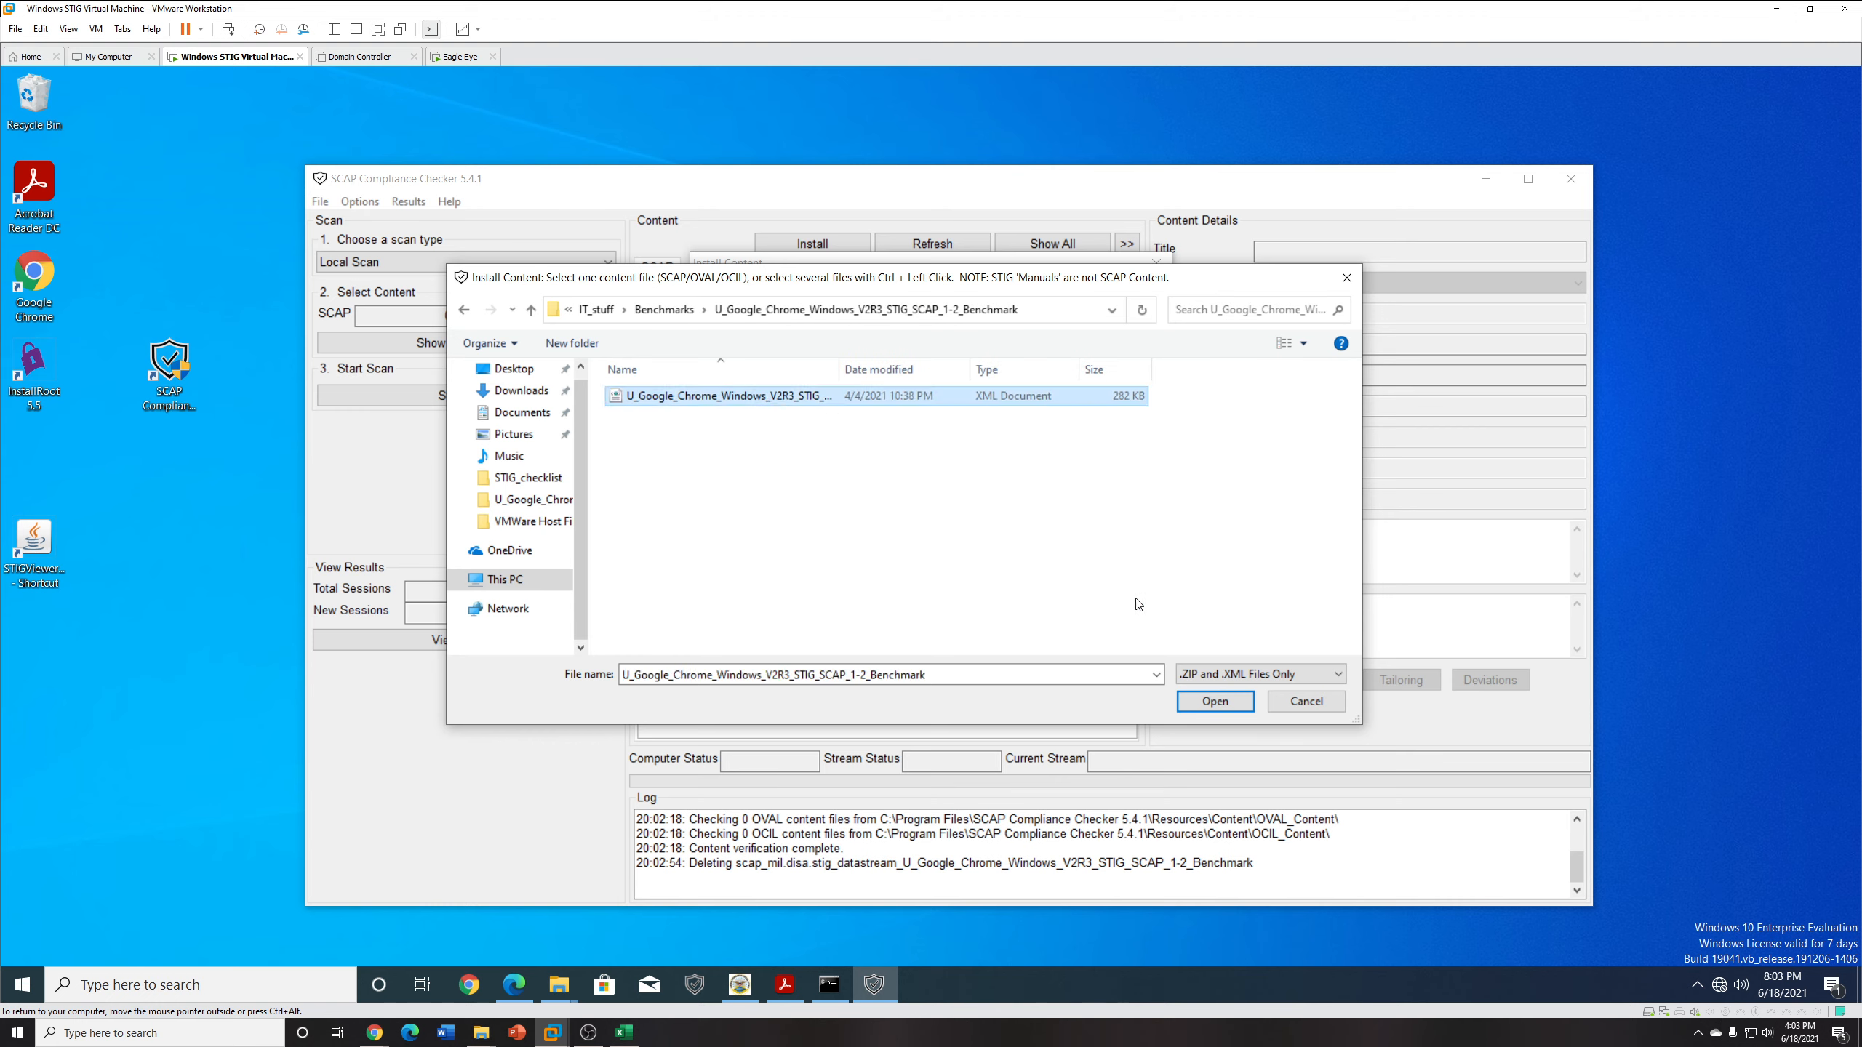
{"action": "left_click", "coordinate": [1215, 700]}
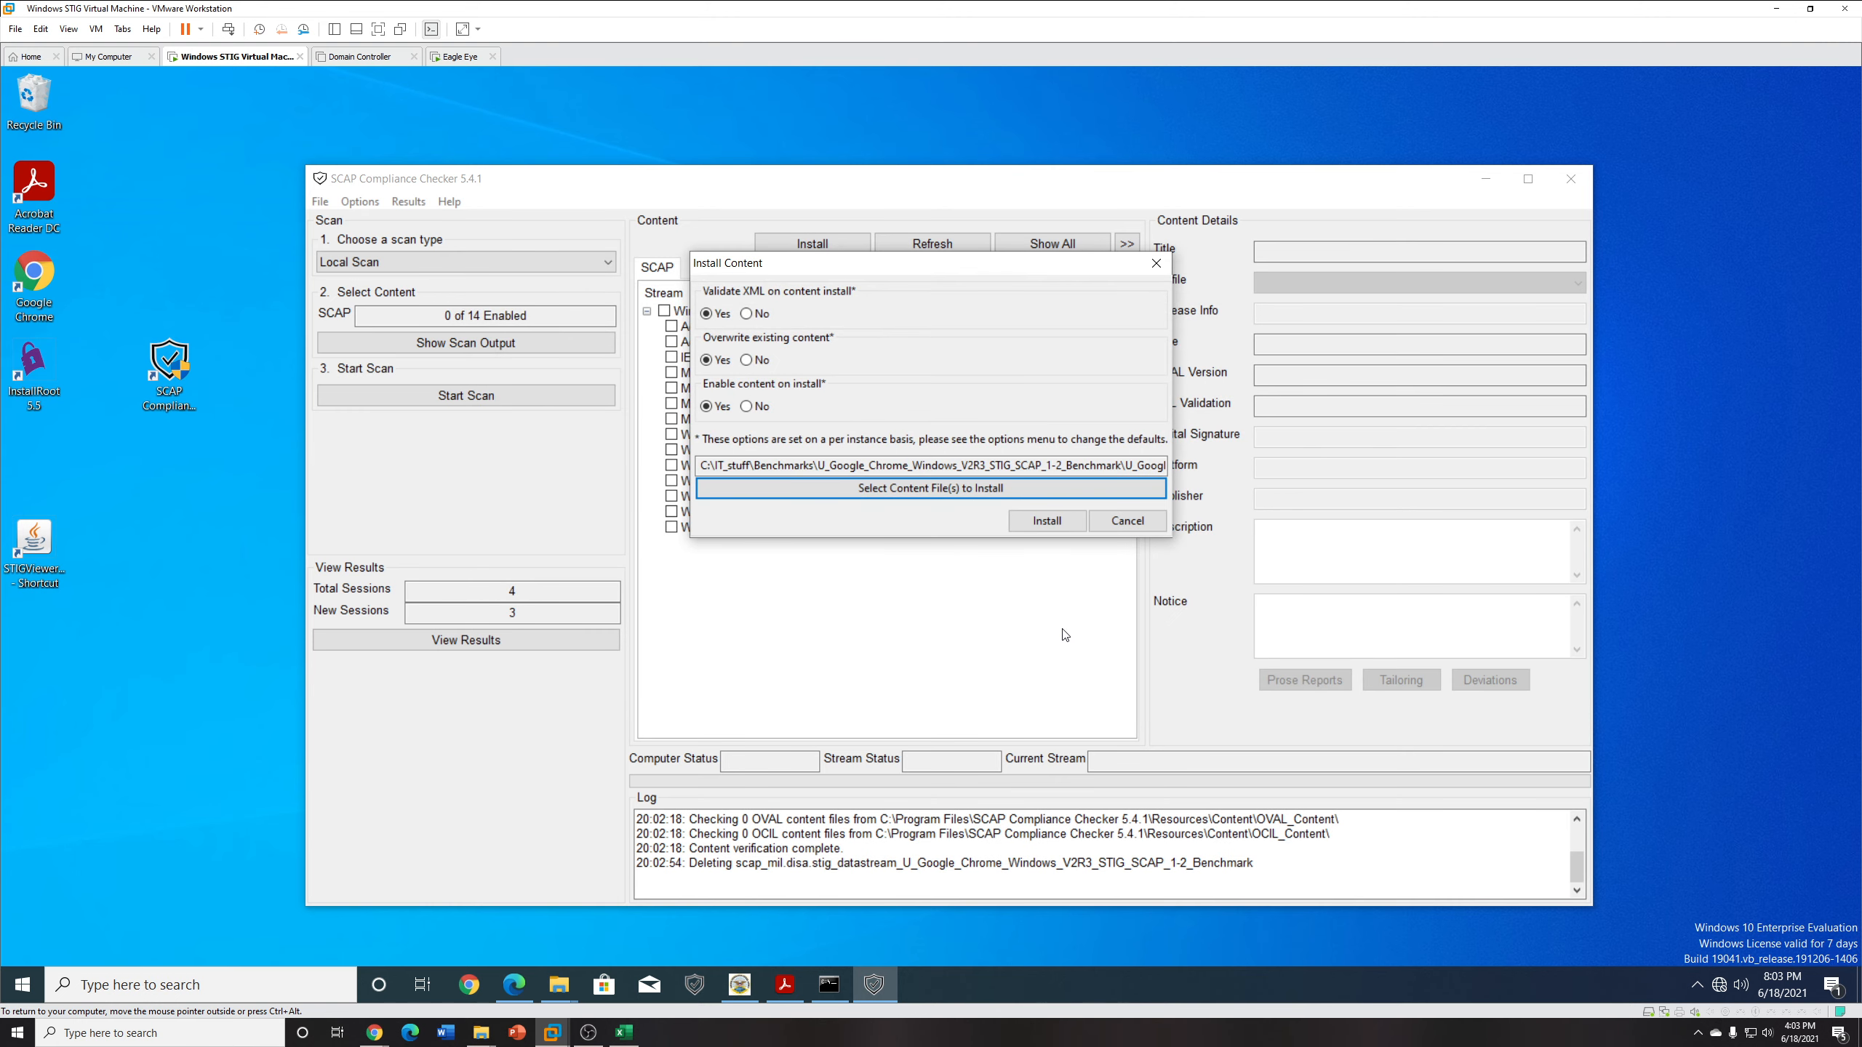
{"action": "left_click", "coordinate": [1046, 520]}
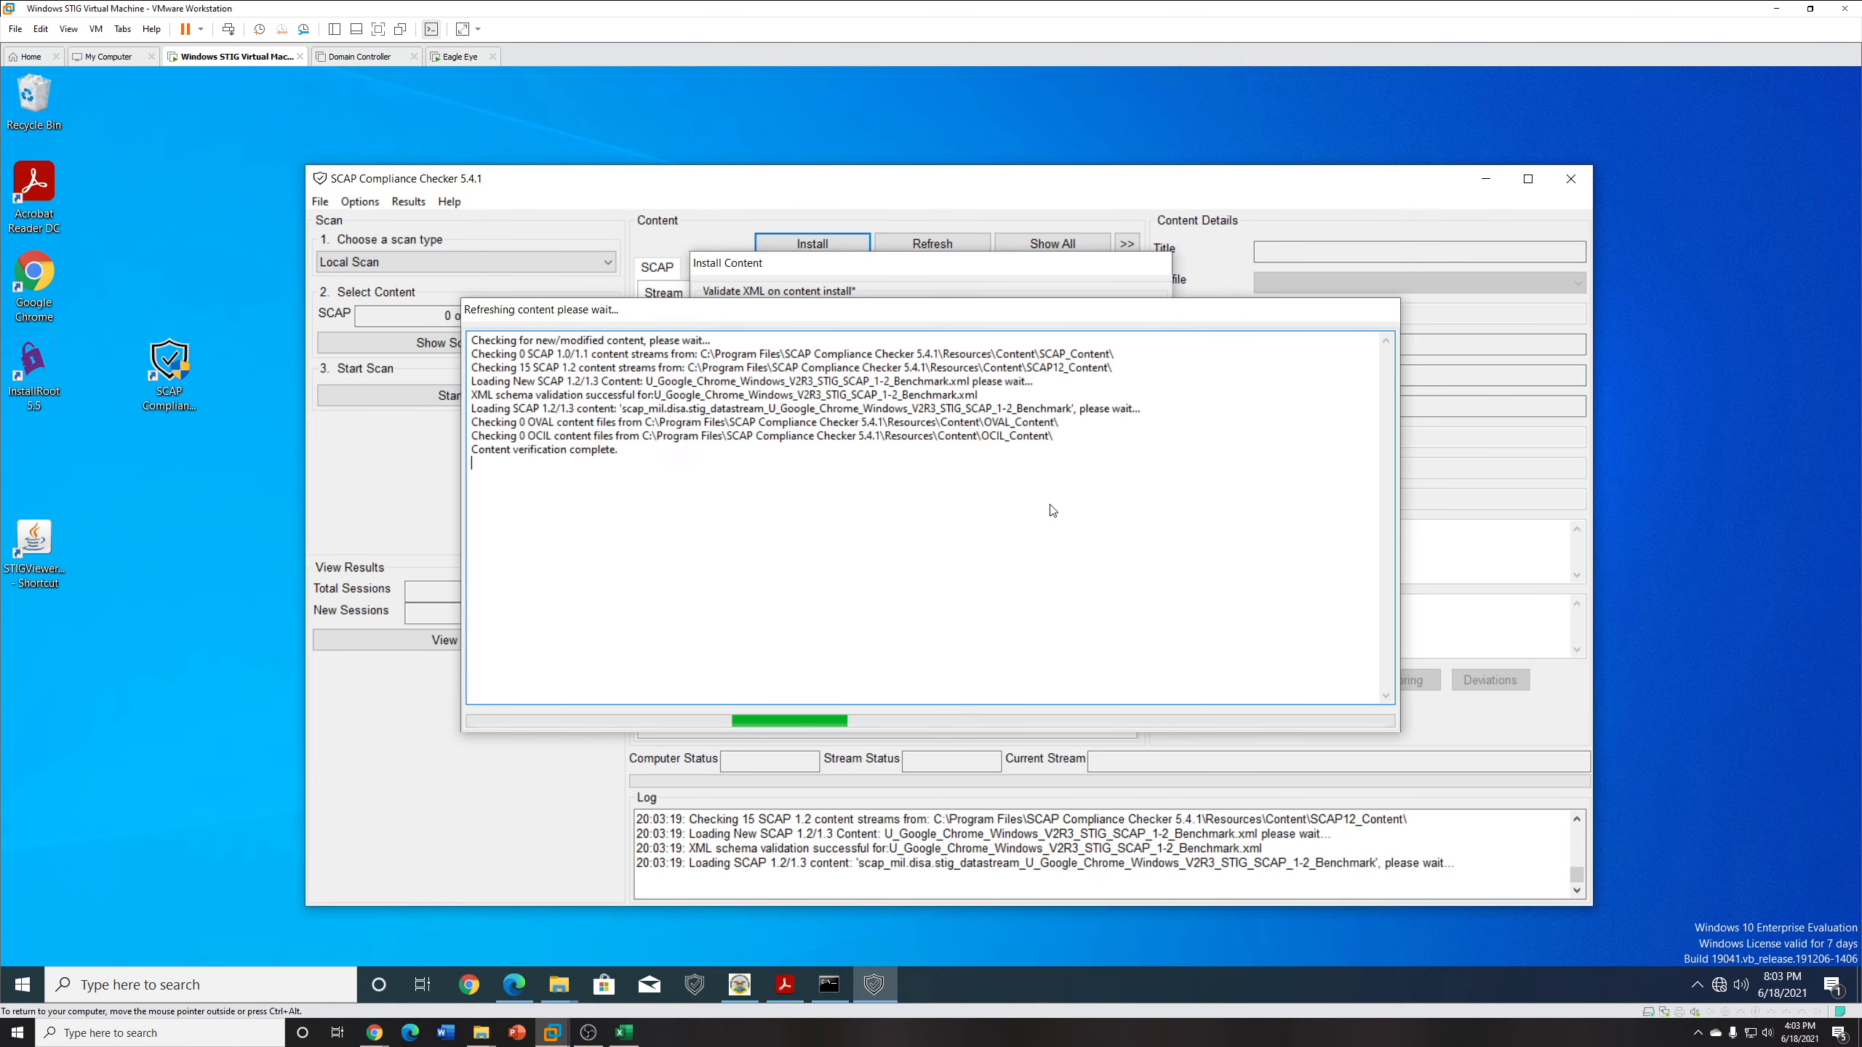
Select the Google Chrome Current Windows stream and choose the MAC-1_Classified profile for it.
{"action": "left_click", "coordinate": [734, 362]}
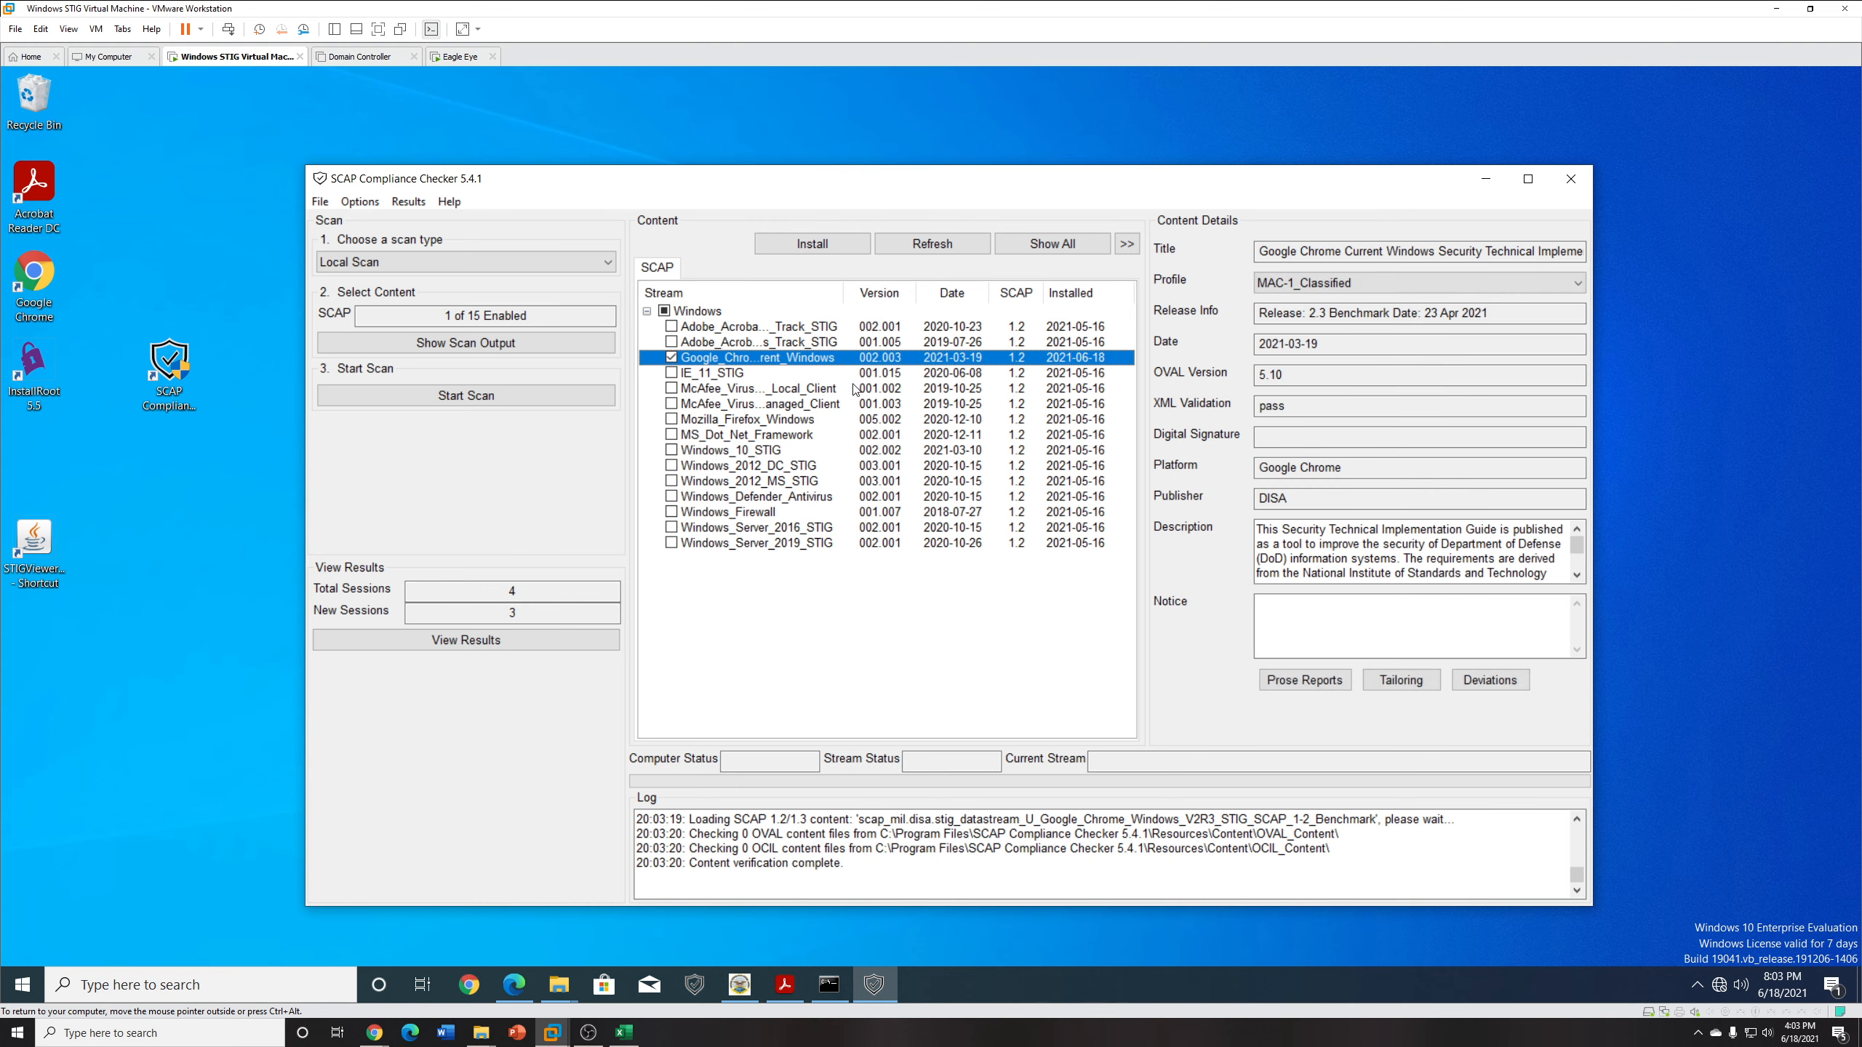
{"action": "left_click", "coordinate": [1462, 285]}
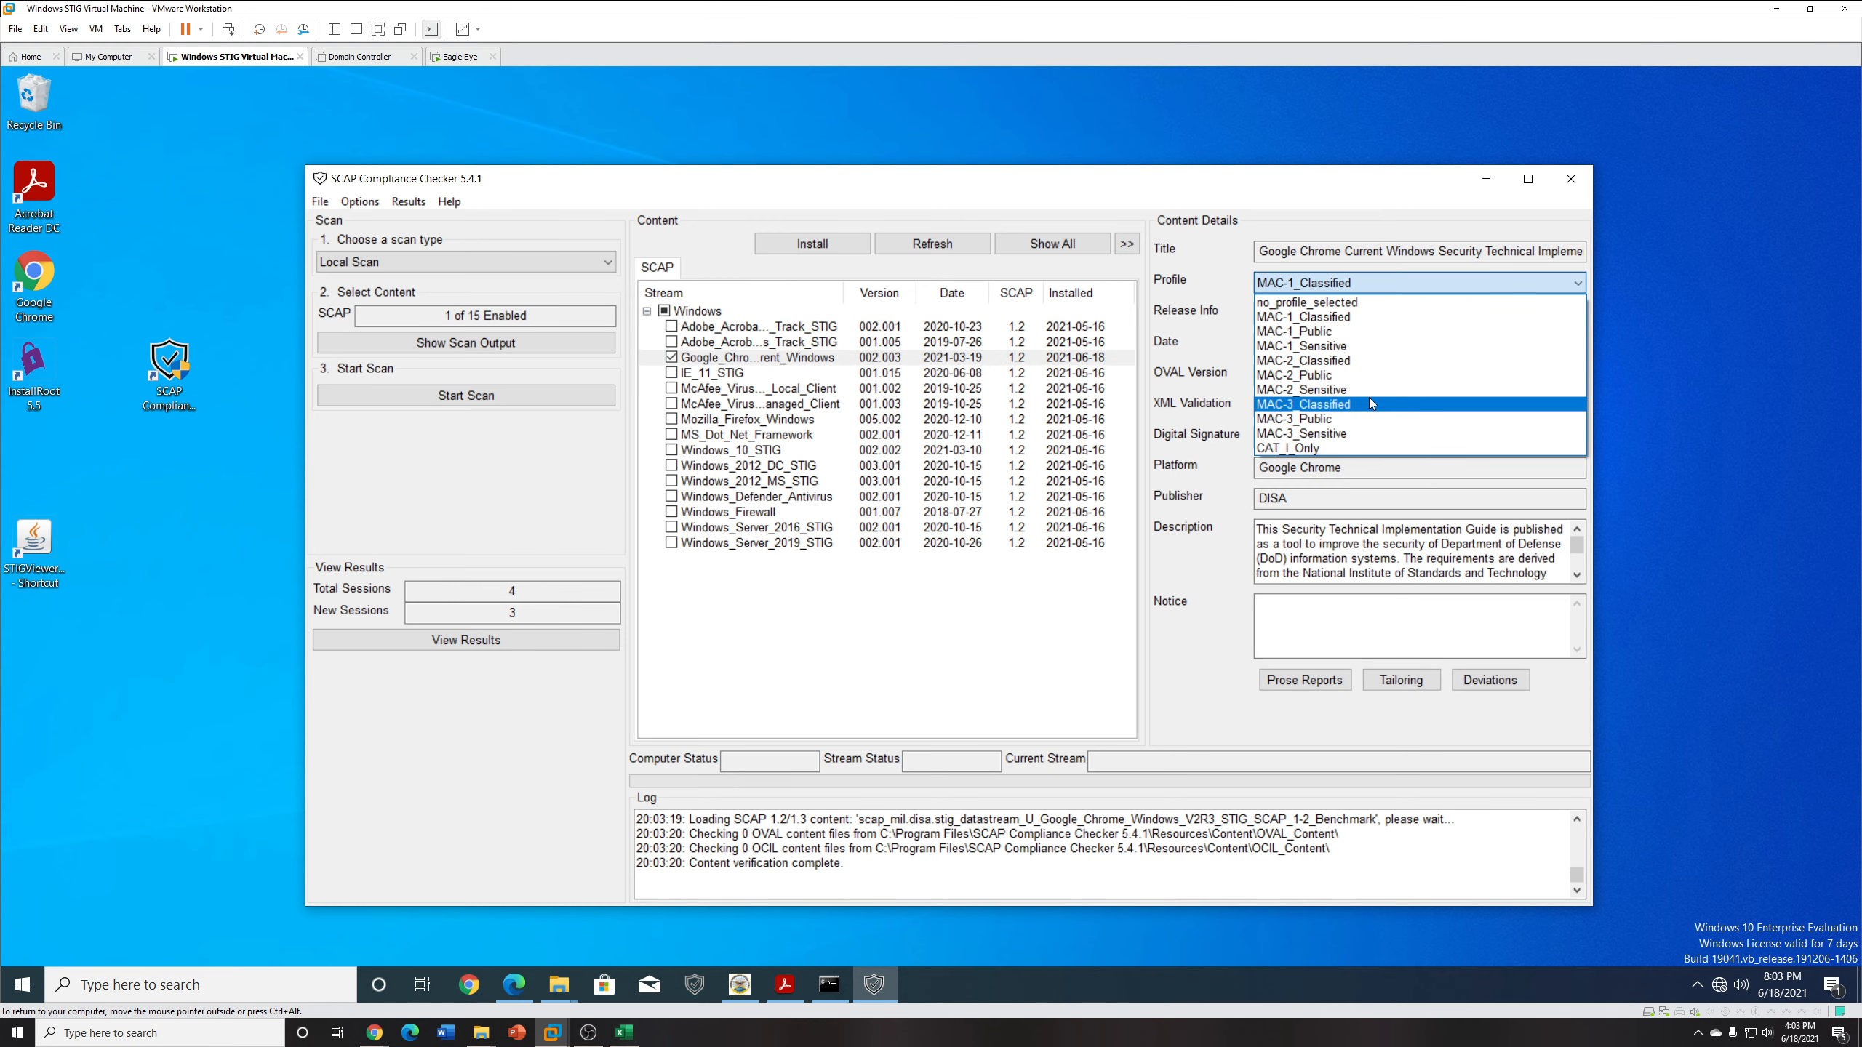
{"action": "left_click", "coordinate": [1377, 315]}
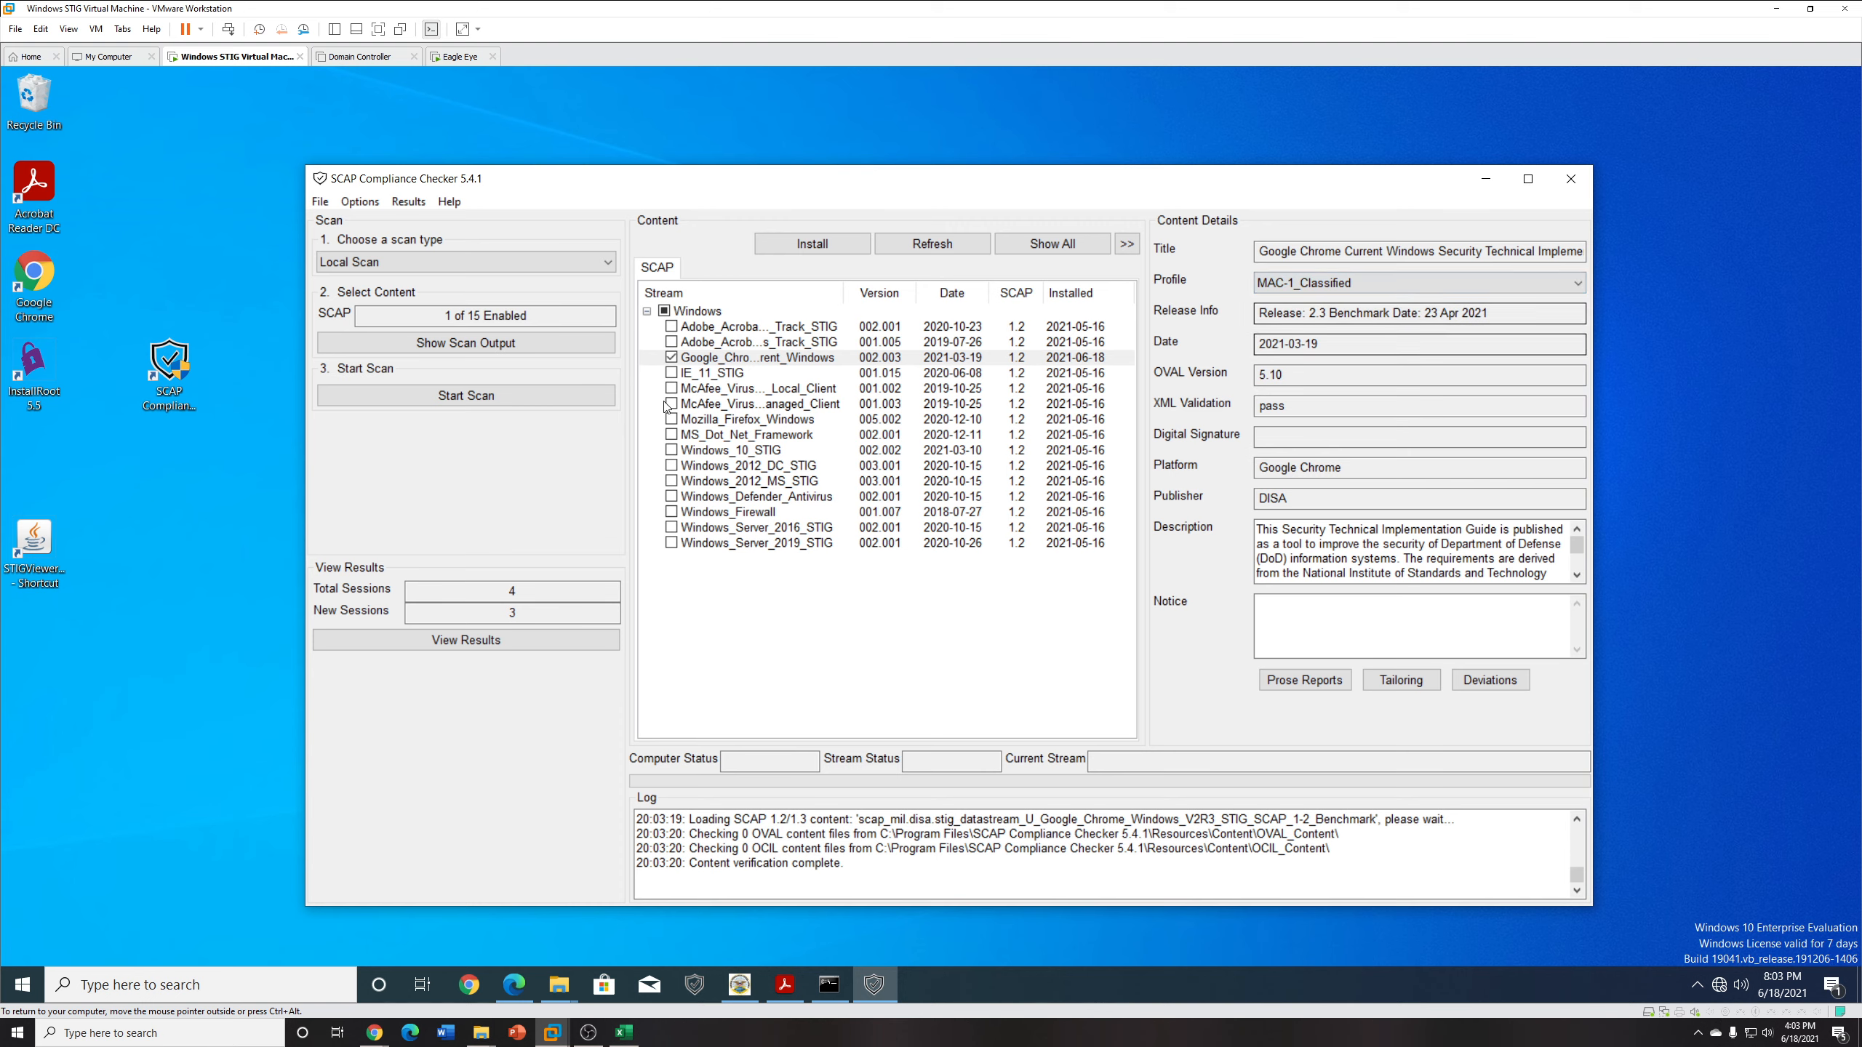
Choose the MAC-3_Classified profile for the Google Chrome Current Windows stream and run the local scan.
{"action": "left_click", "coordinate": [1379, 283]}
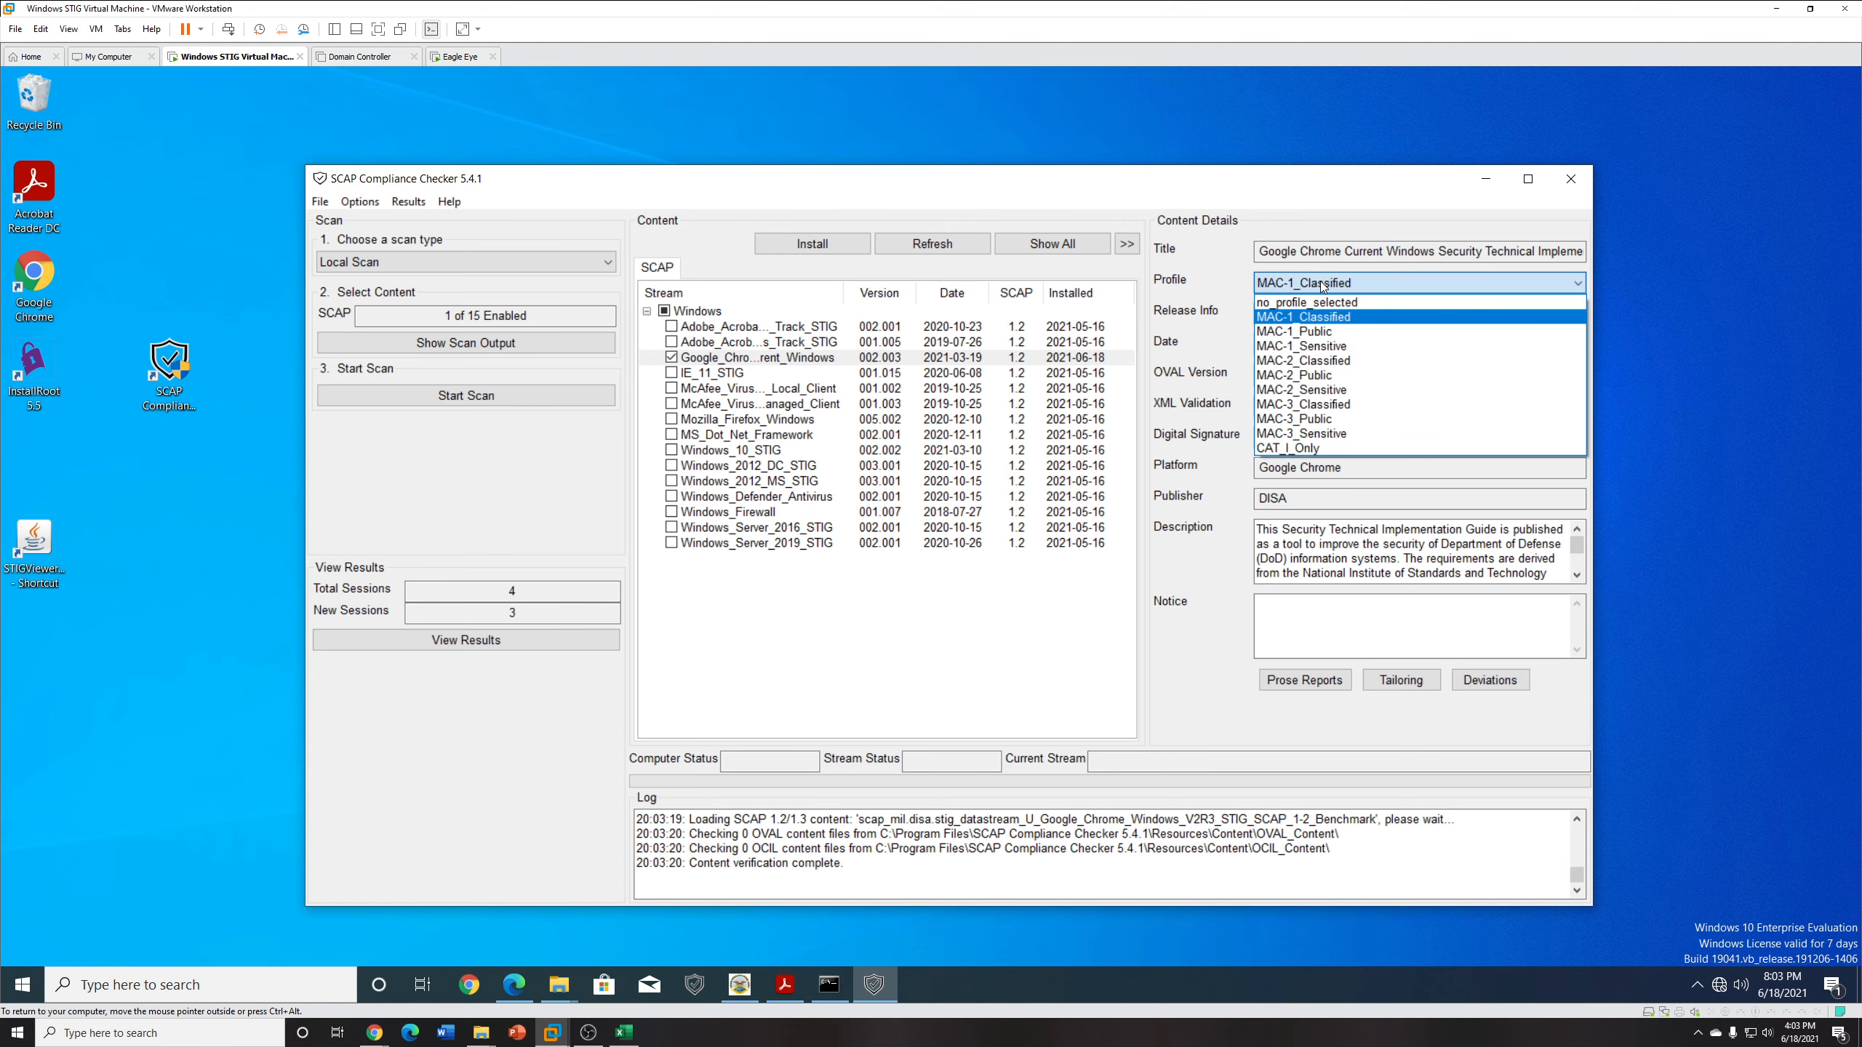
{"action": "left_click", "coordinate": [1353, 218]}
{"action": "left_click", "coordinate": [1378, 283]}
{"action": "left_click", "coordinate": [1356, 405]}
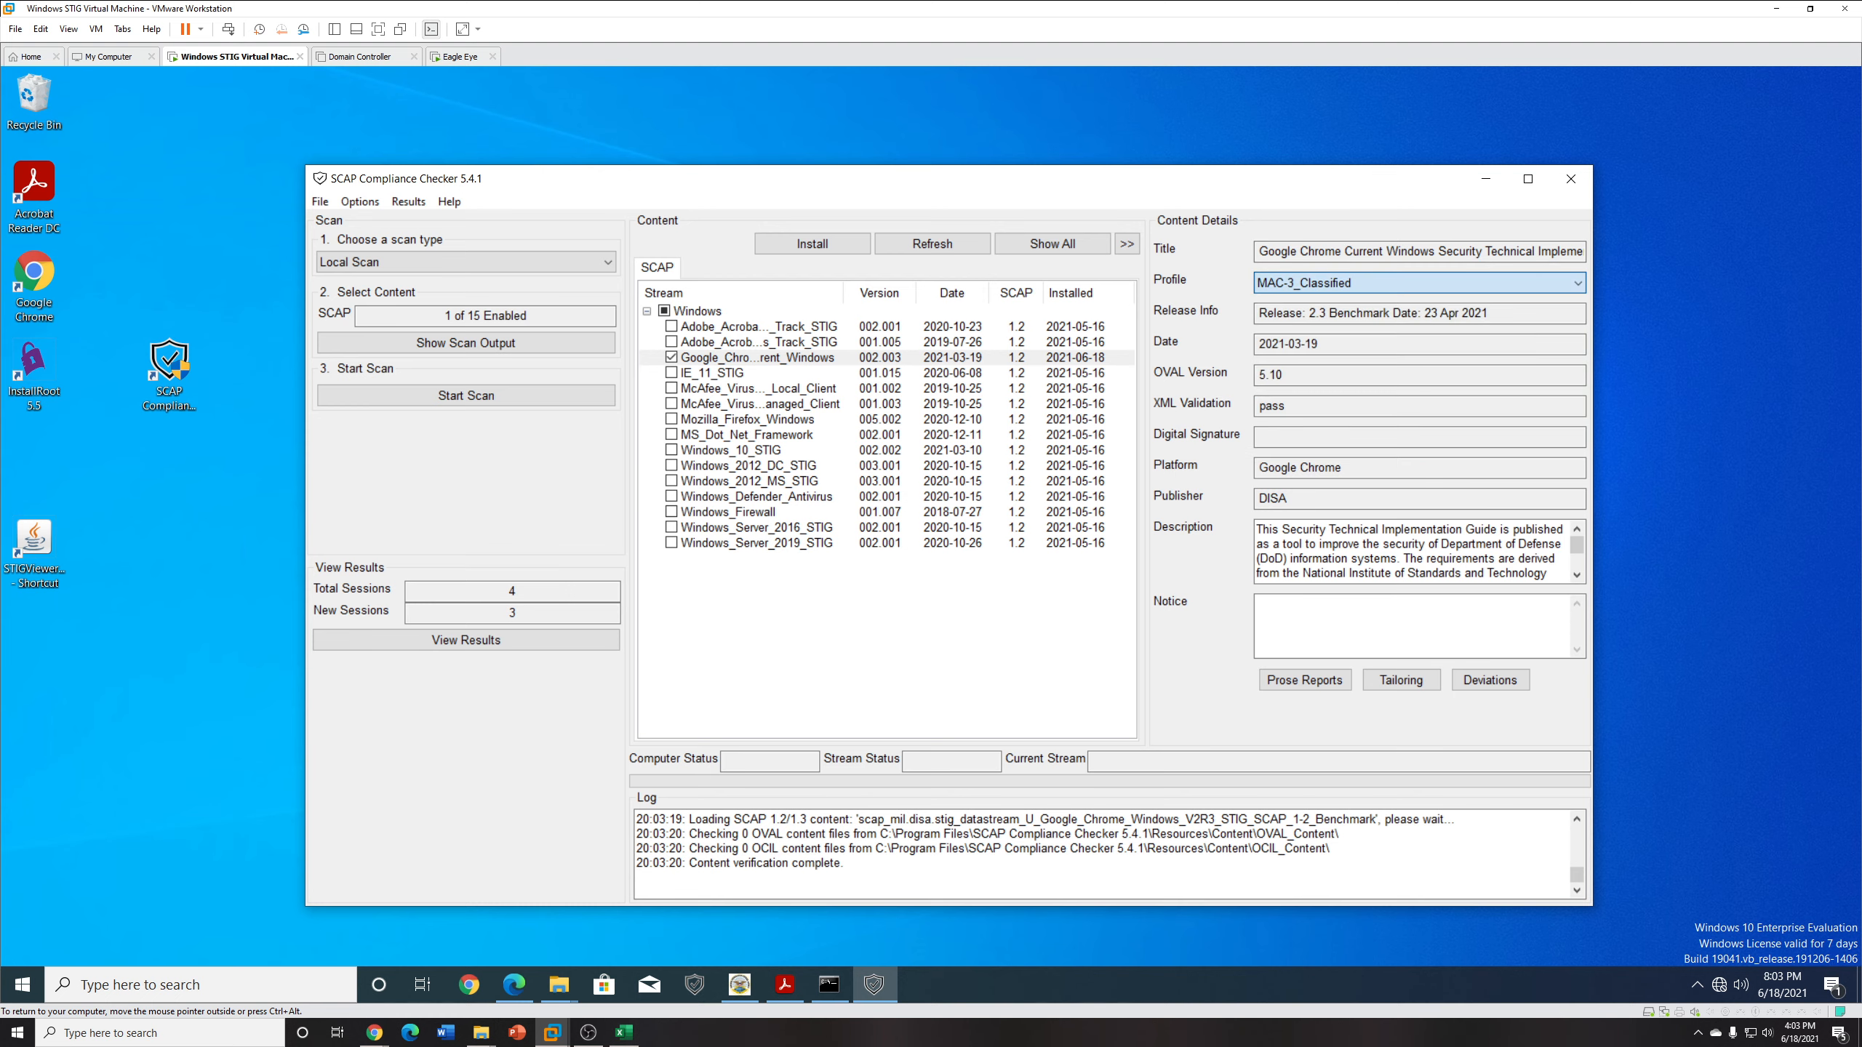
{"action": "left_click", "coordinate": [1306, 288]}
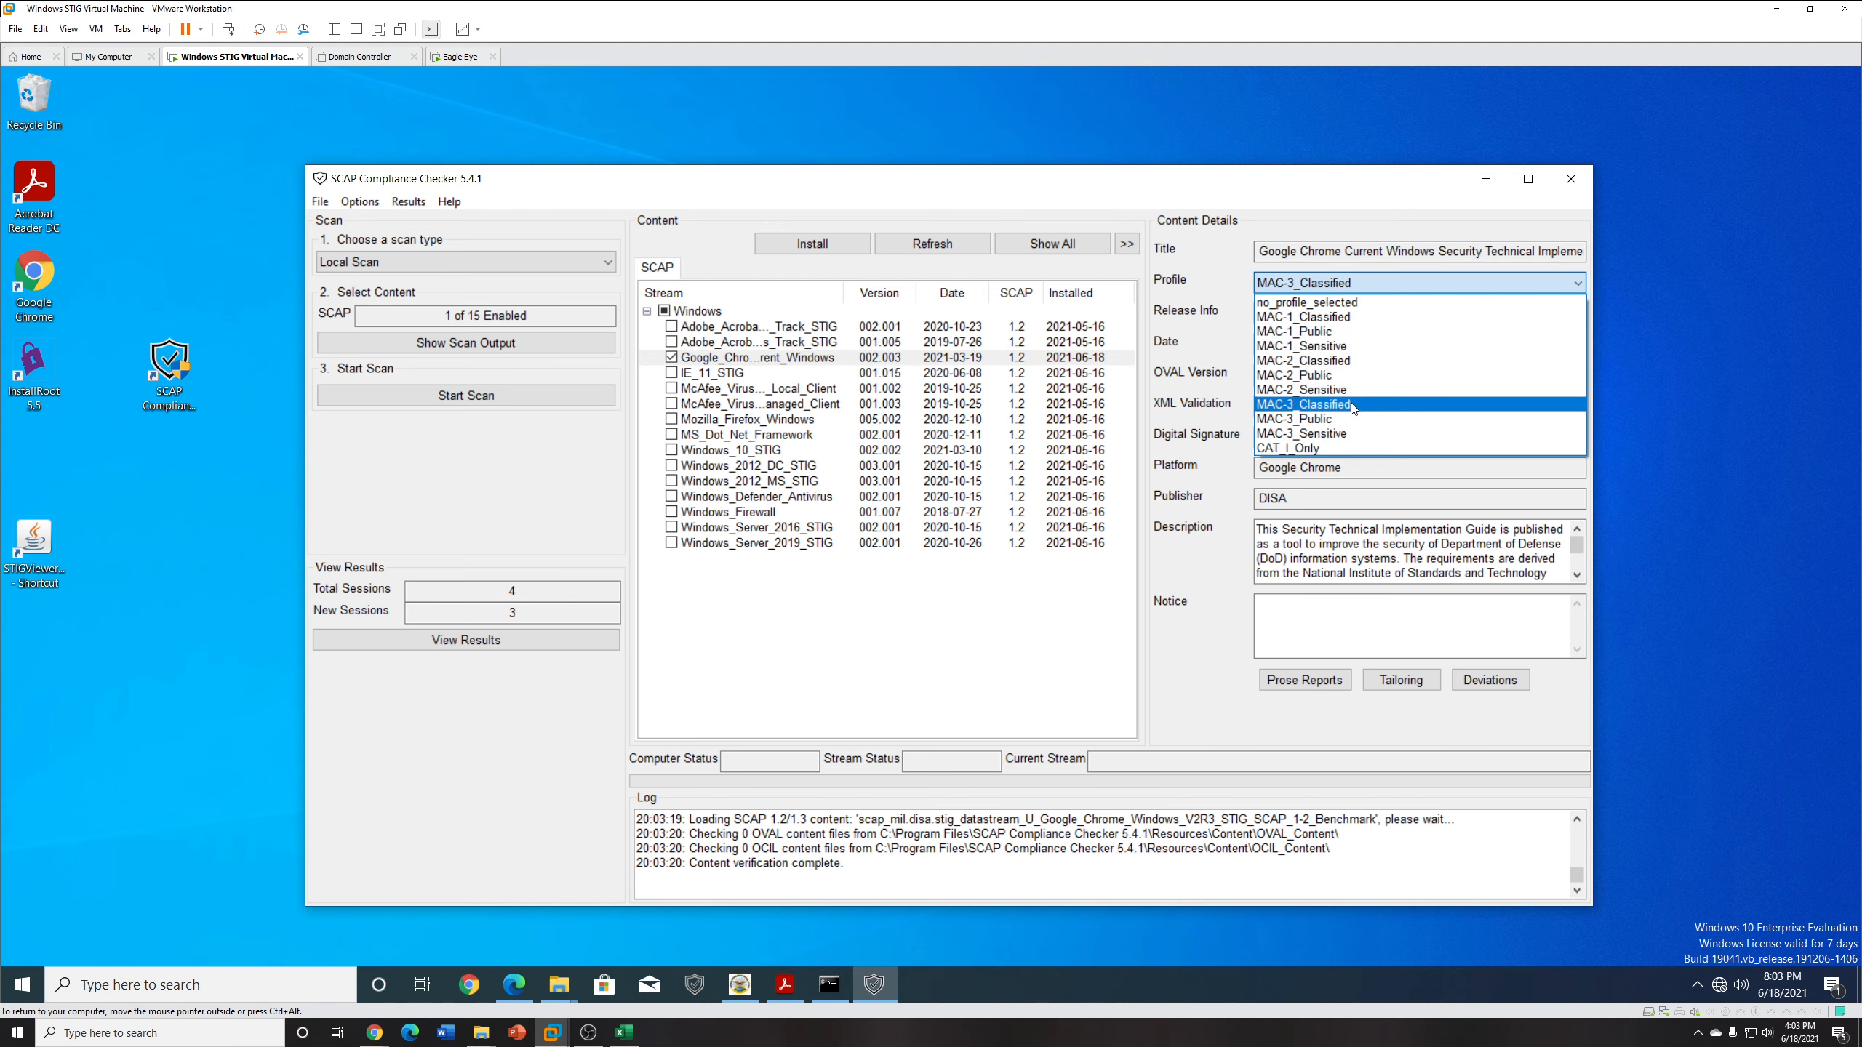
{"action": "left_click", "coordinate": [1319, 229]}
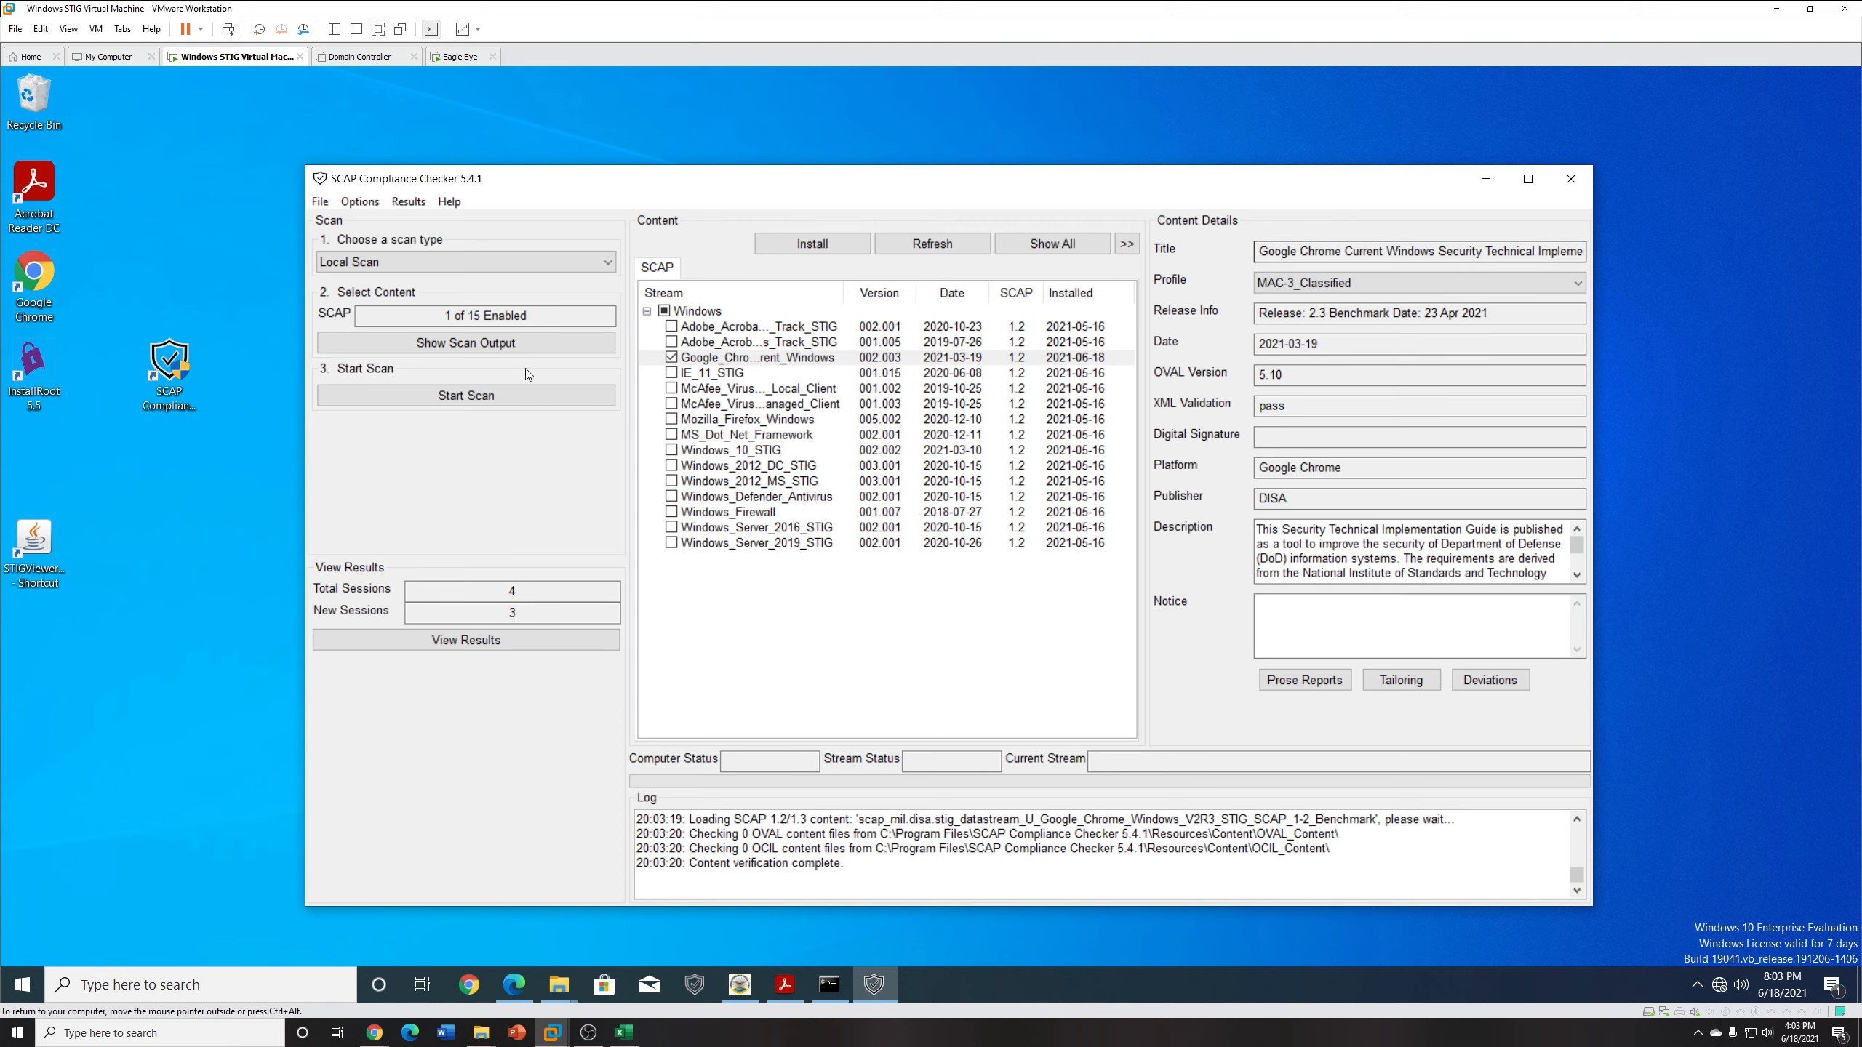
{"action": "left_click", "coordinate": [498, 396]}
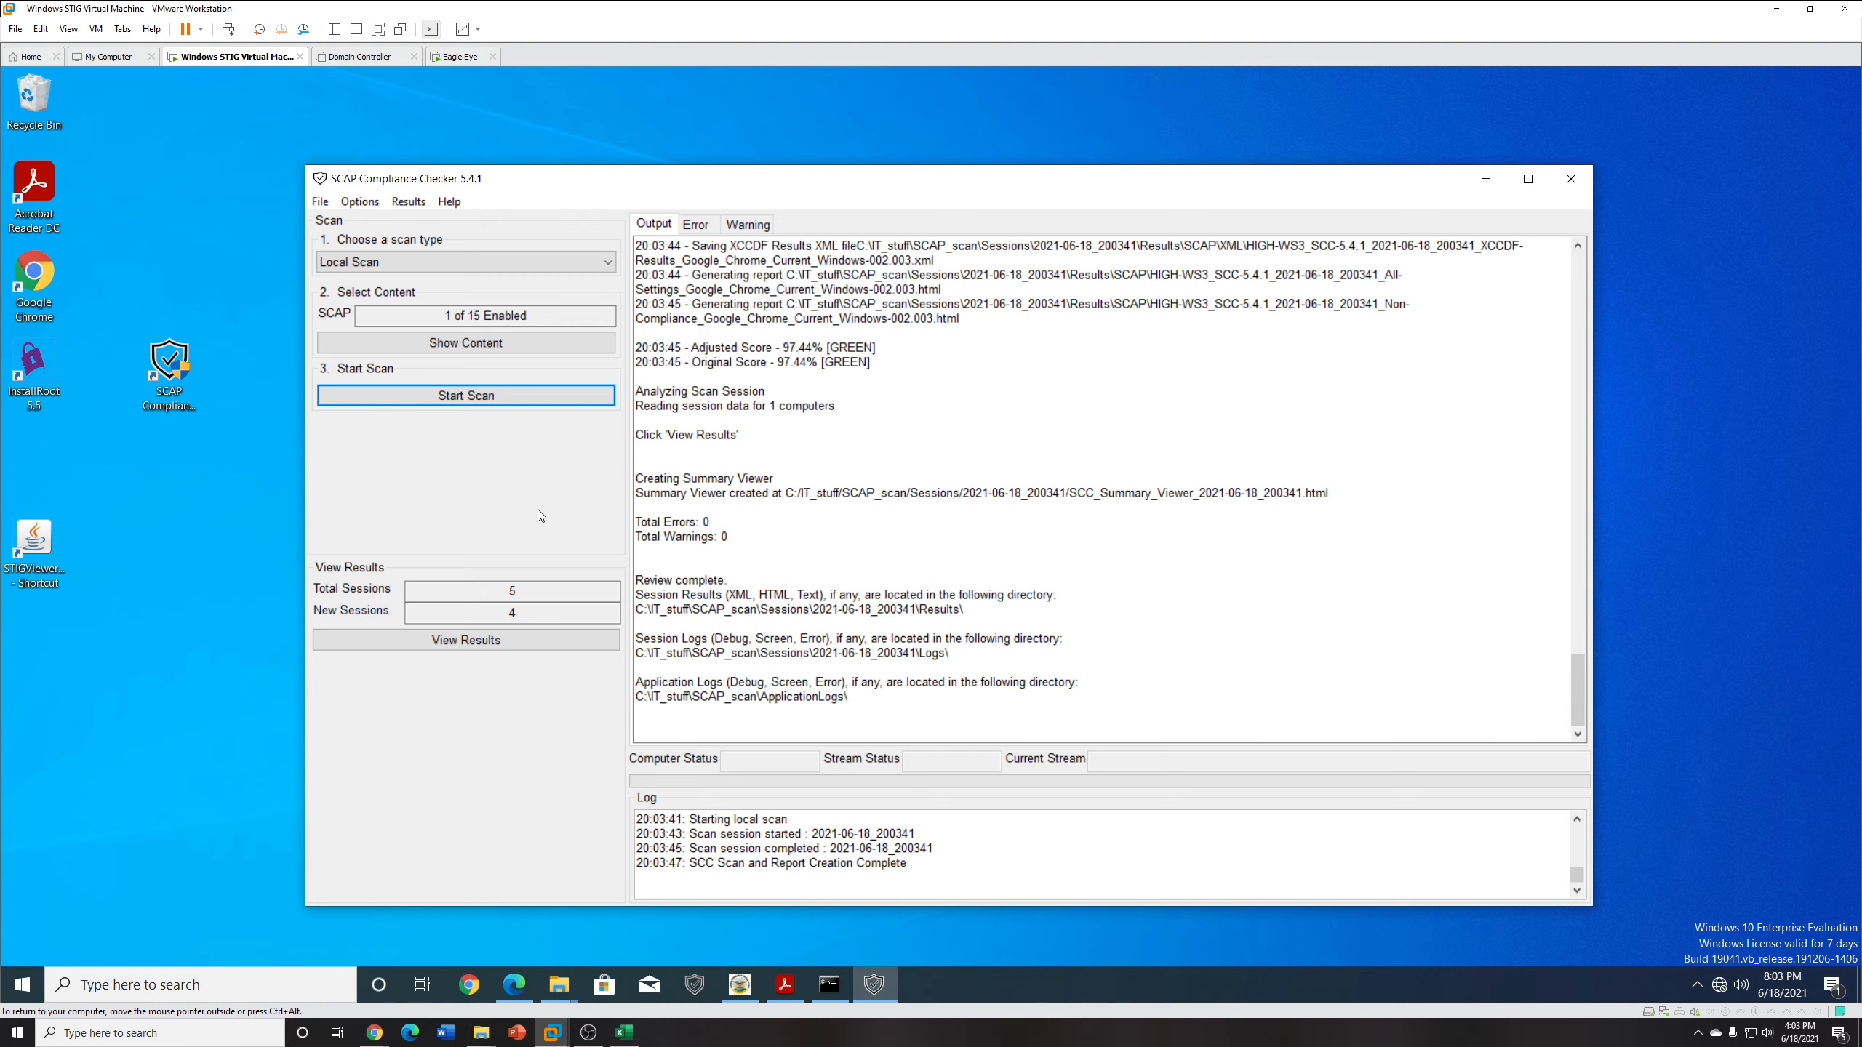
View the scan results and open the Summary Viewer of session 2021-06-18_200341 in the default web browser.
{"action": "left_click", "coordinate": [510, 640]}
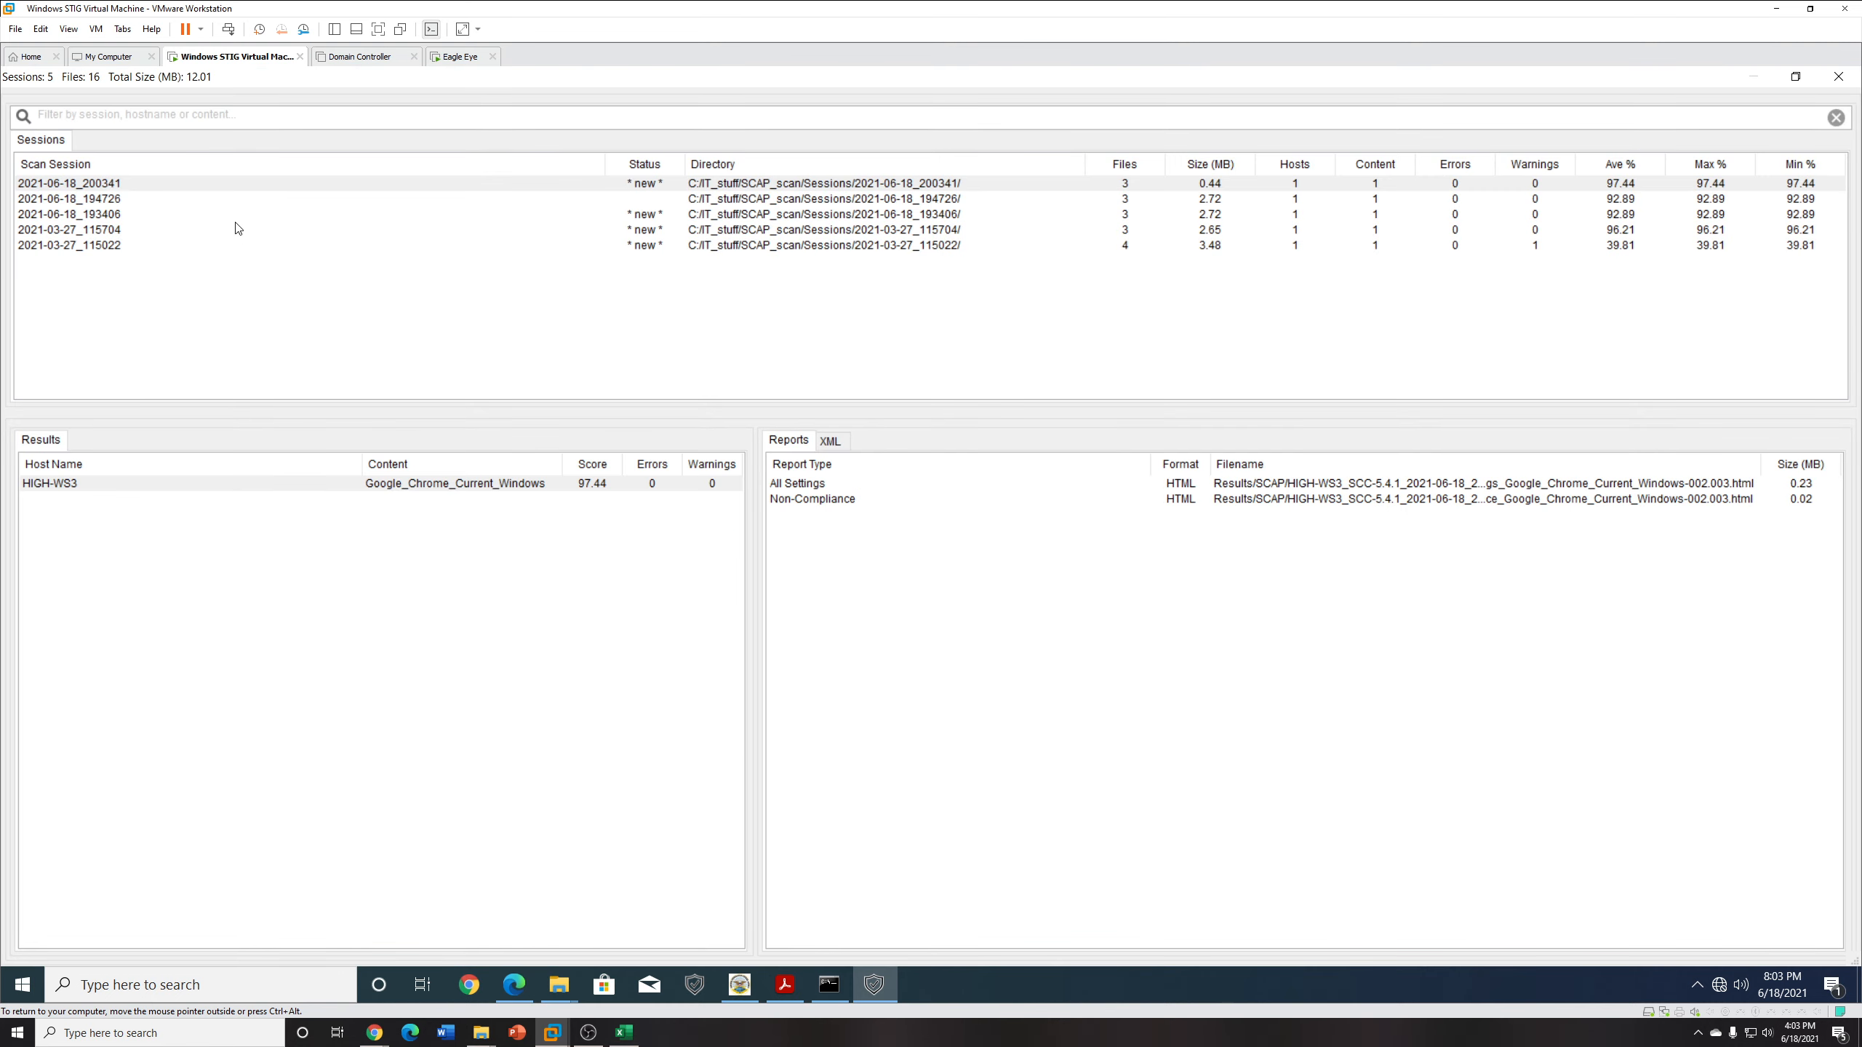
{"action": "right_click", "coordinate": [335, 184]}
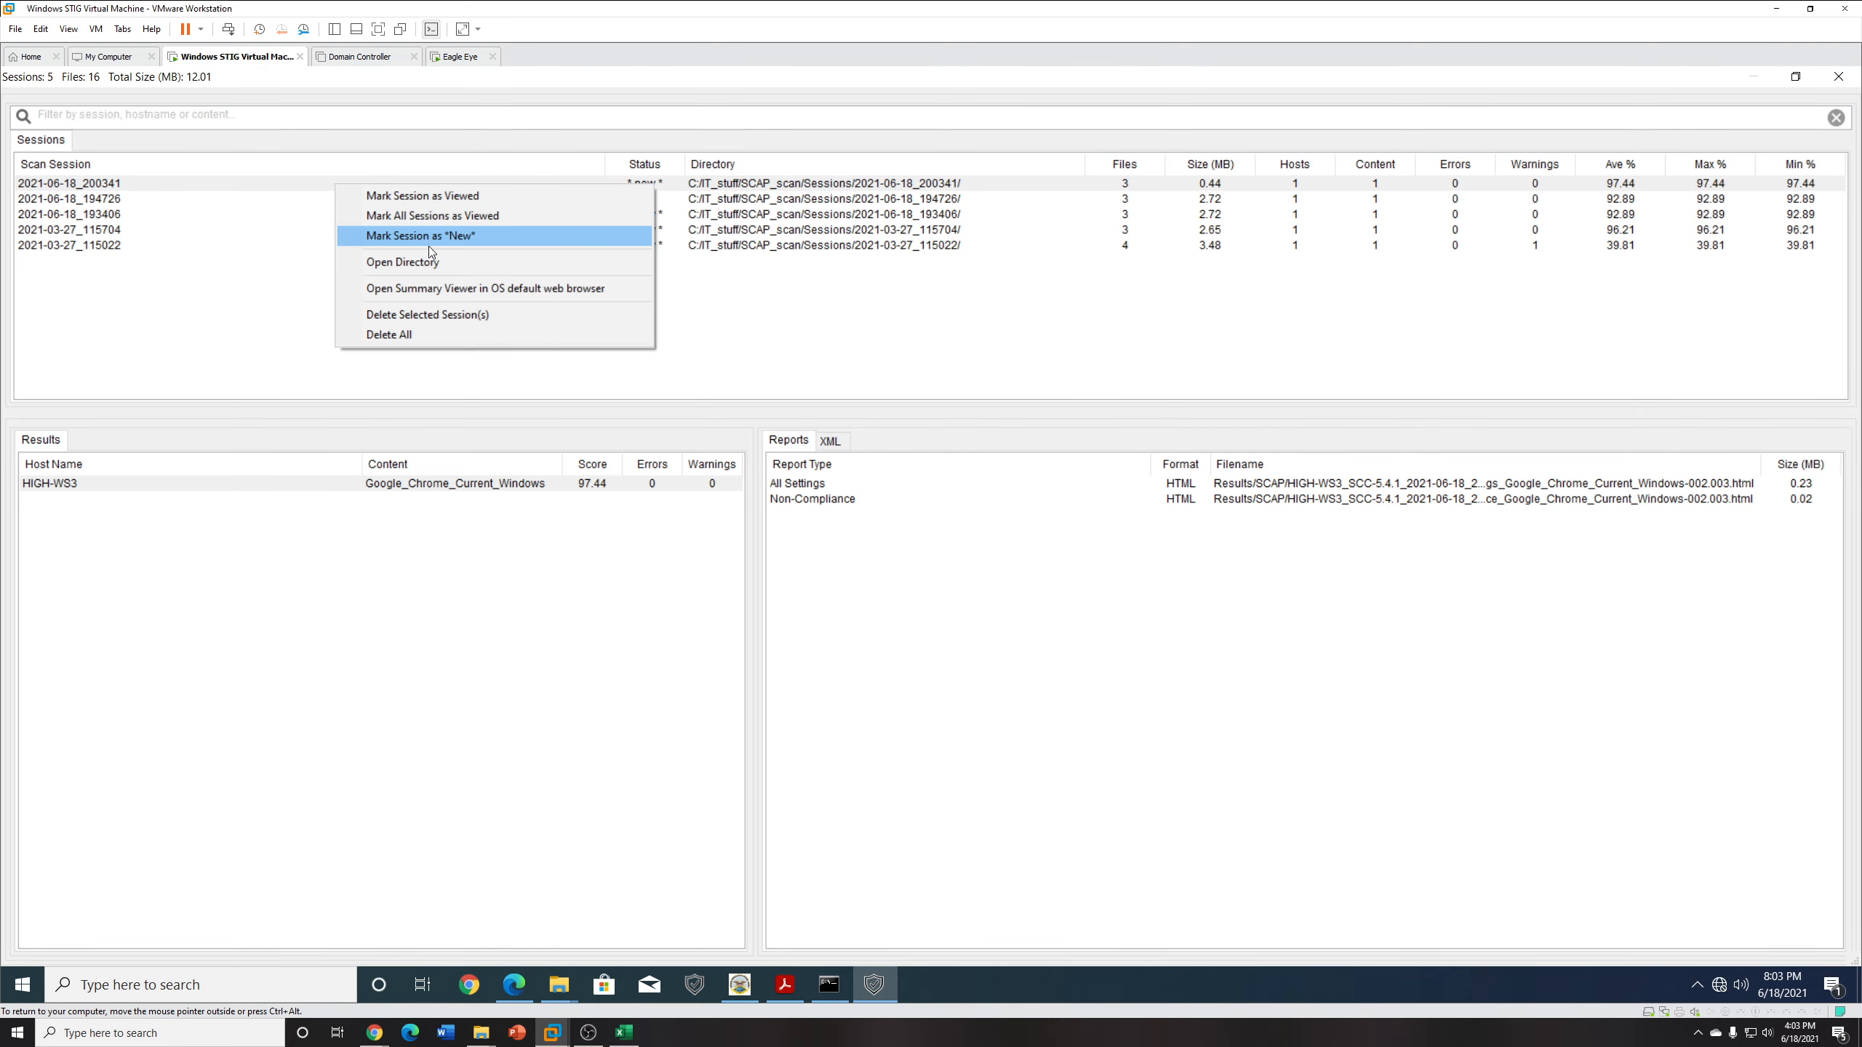
{"action": "left_click", "coordinate": [245, 179]}
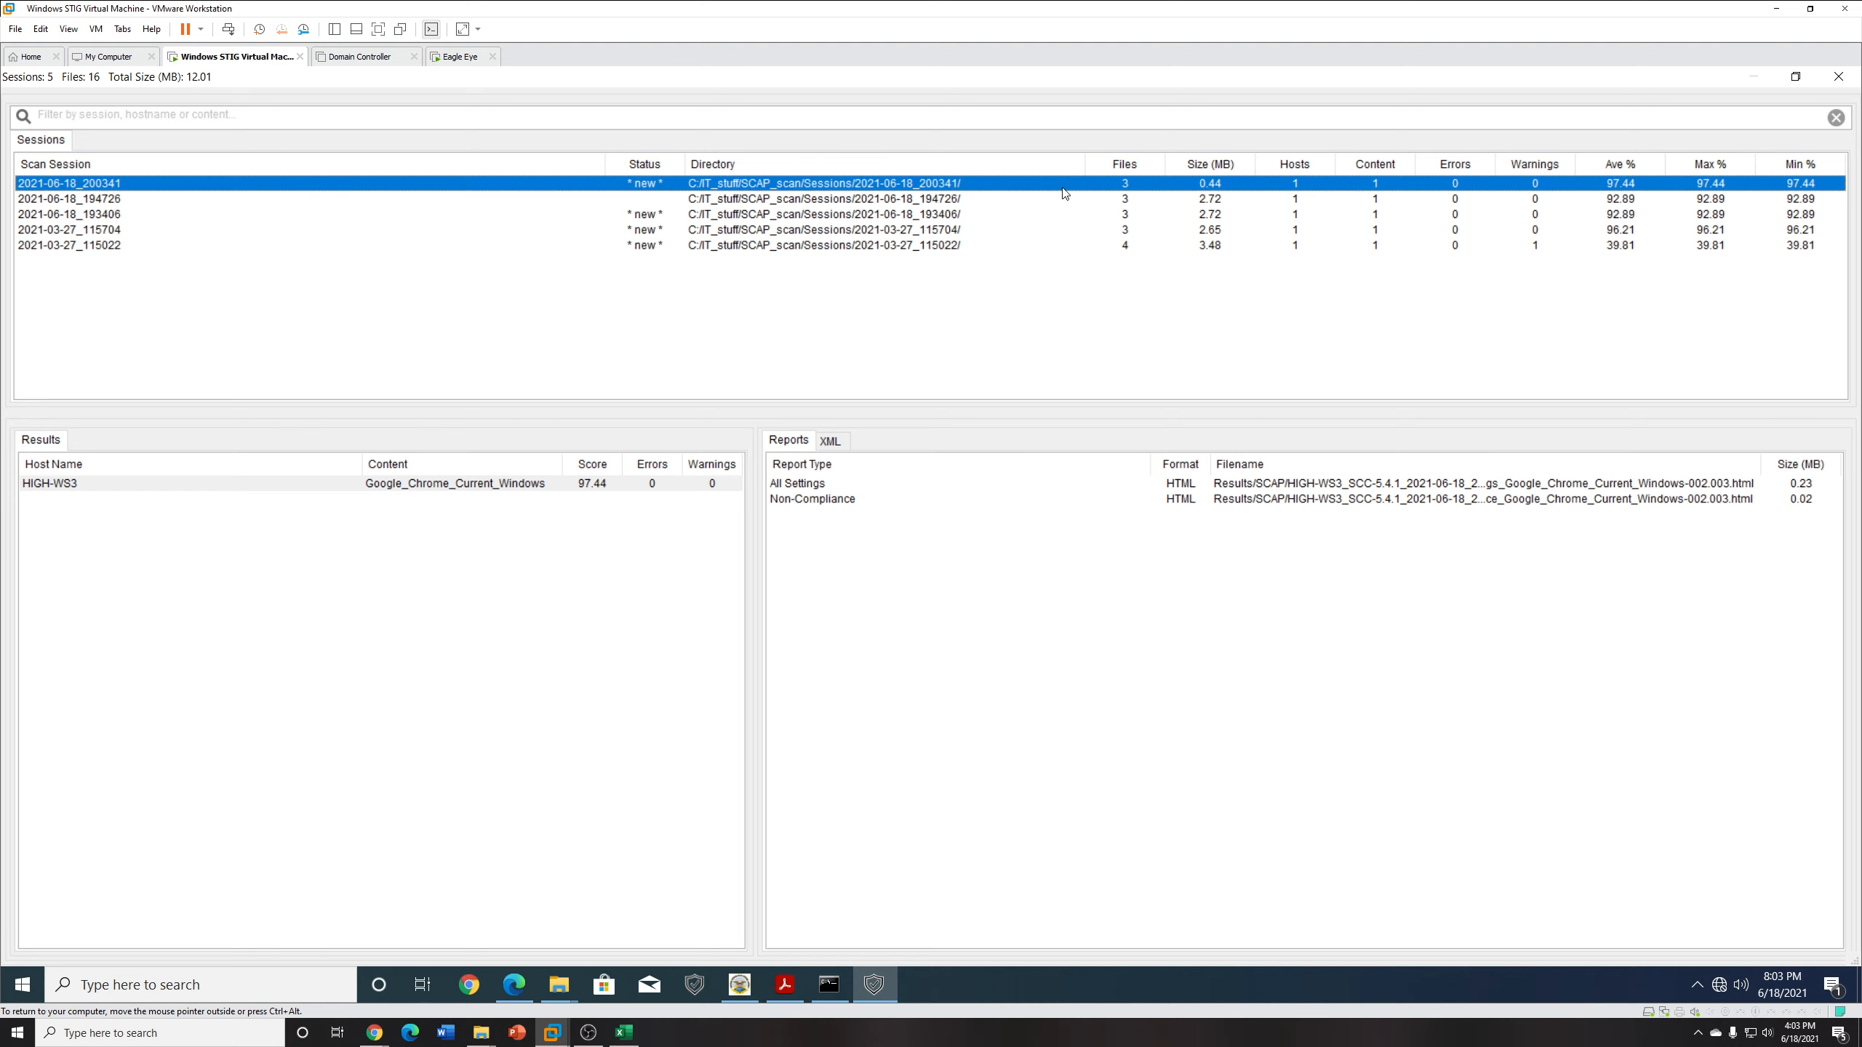
{"action": "right_click", "coordinate": [1637, 191]}
{"action": "left_click", "coordinate": [888, 293]}
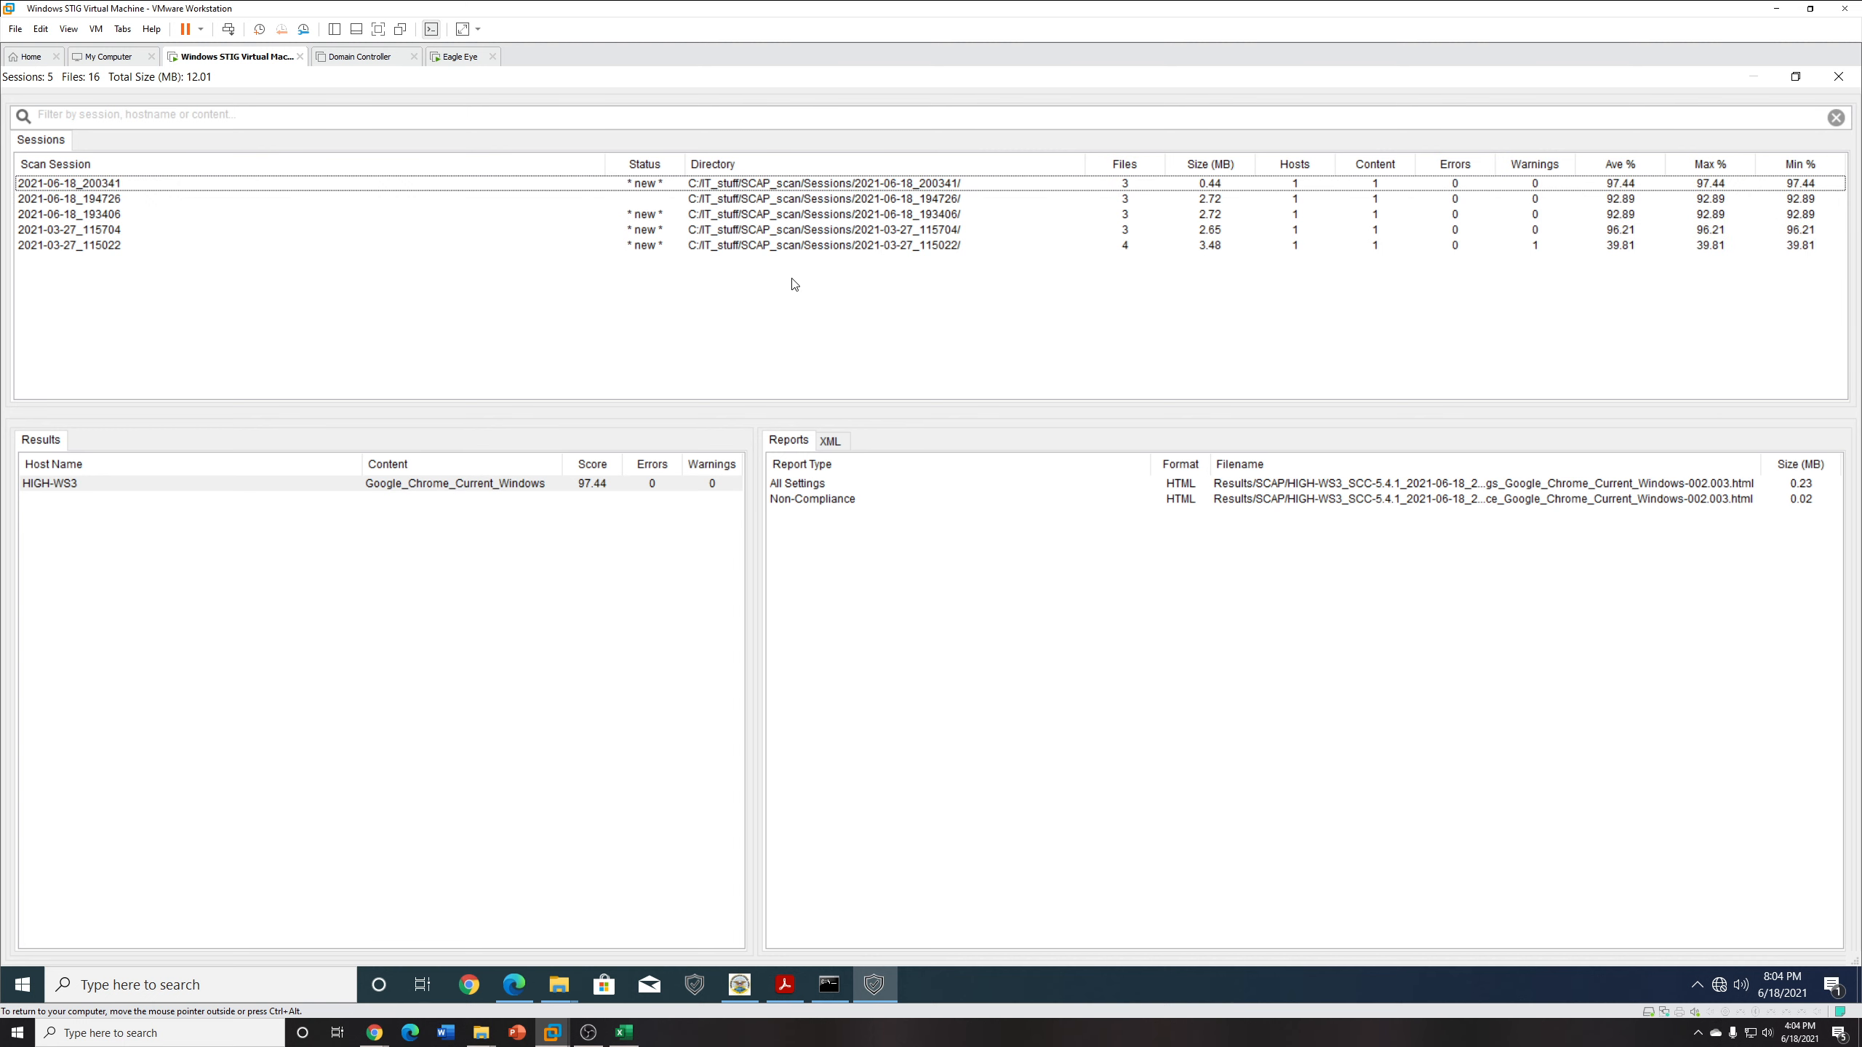
{"action": "right_click", "coordinate": [1617, 190]}
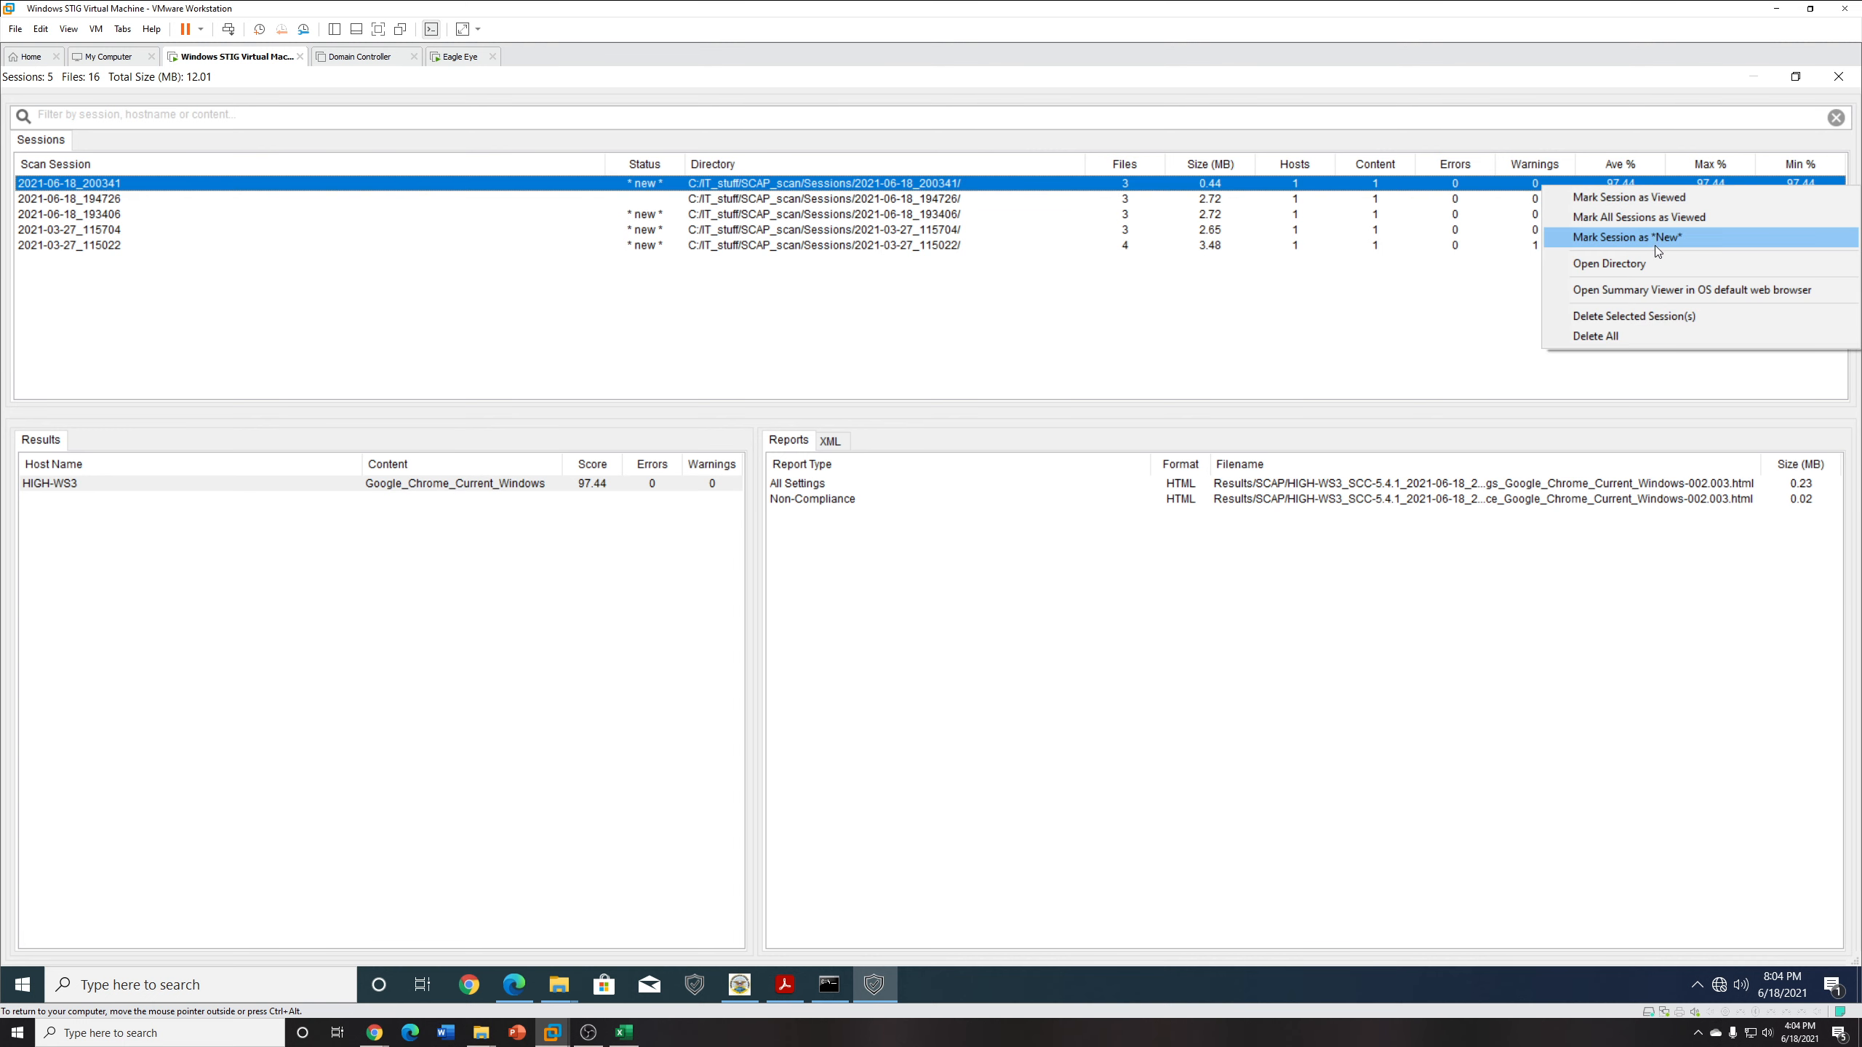
{"action": "left_click", "coordinate": [1662, 290]}
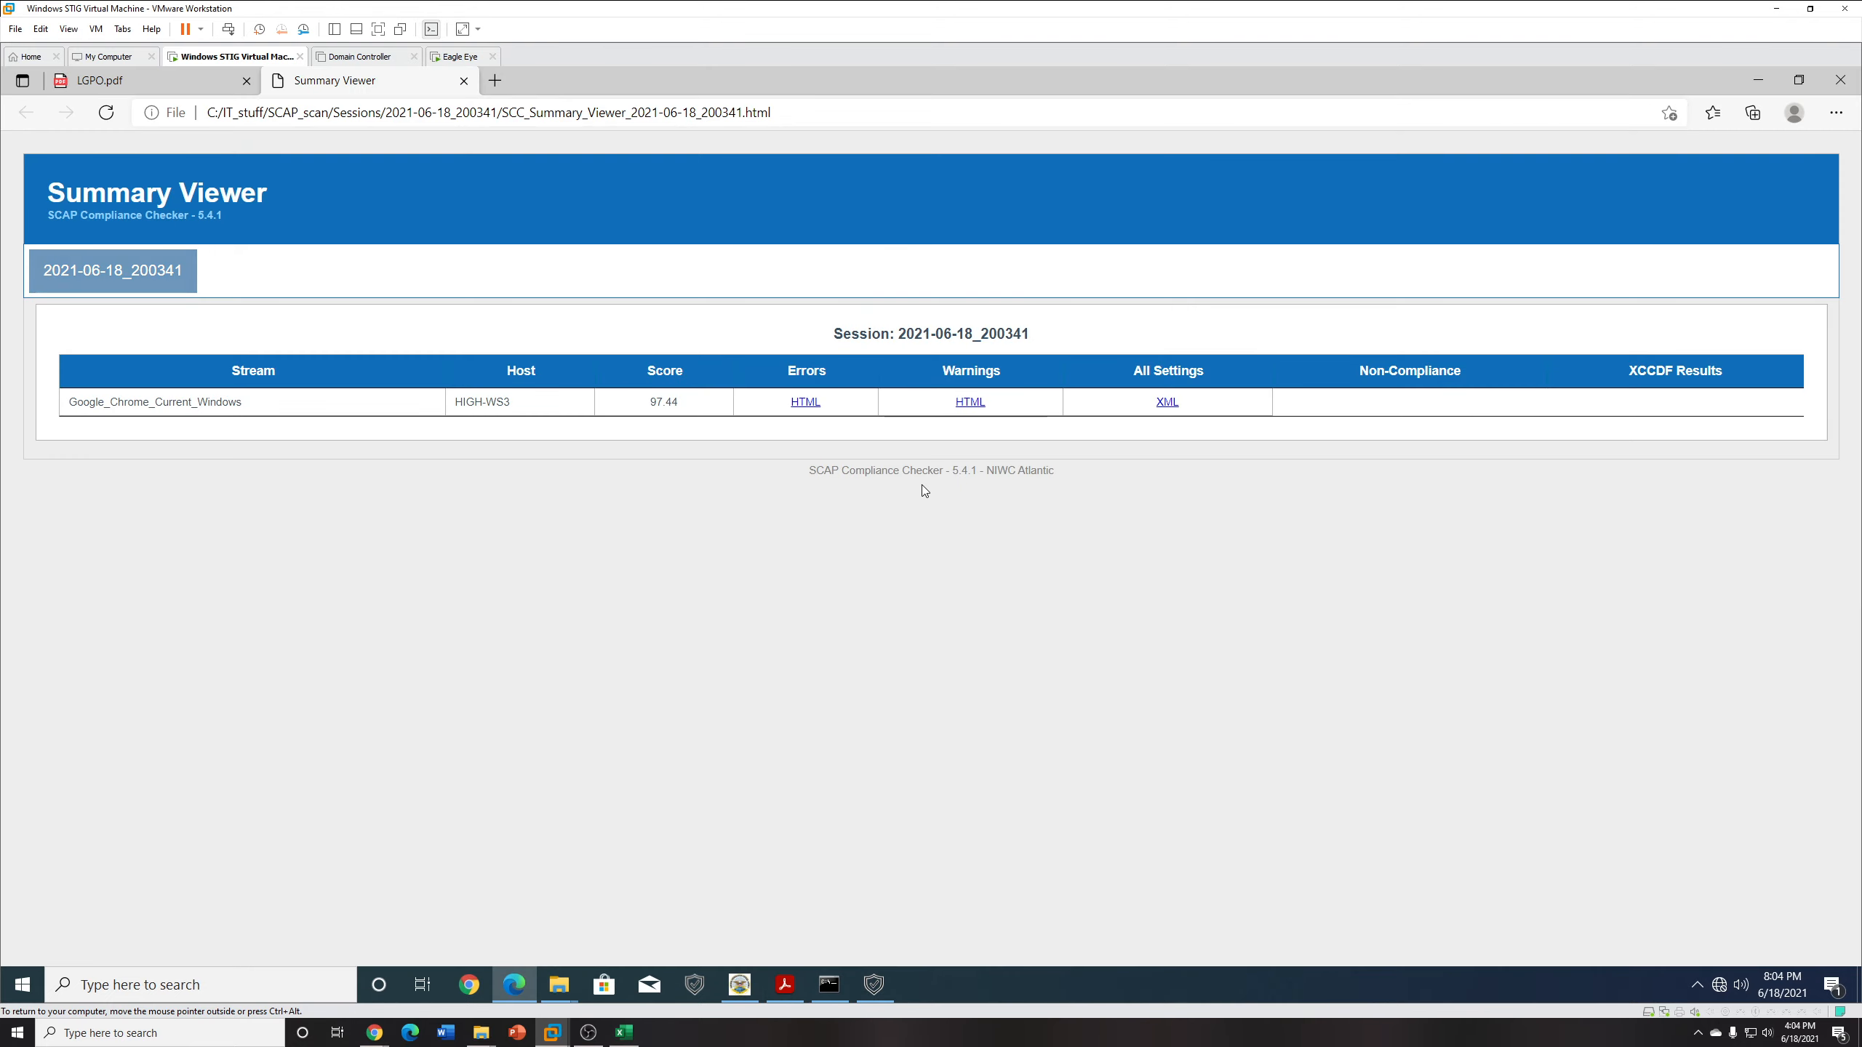
Open the Chrome All Settings report and examine the details of the rule "The URL protocol schema javascript must be disabled".
{"action": "left_click", "coordinate": [803, 403]}
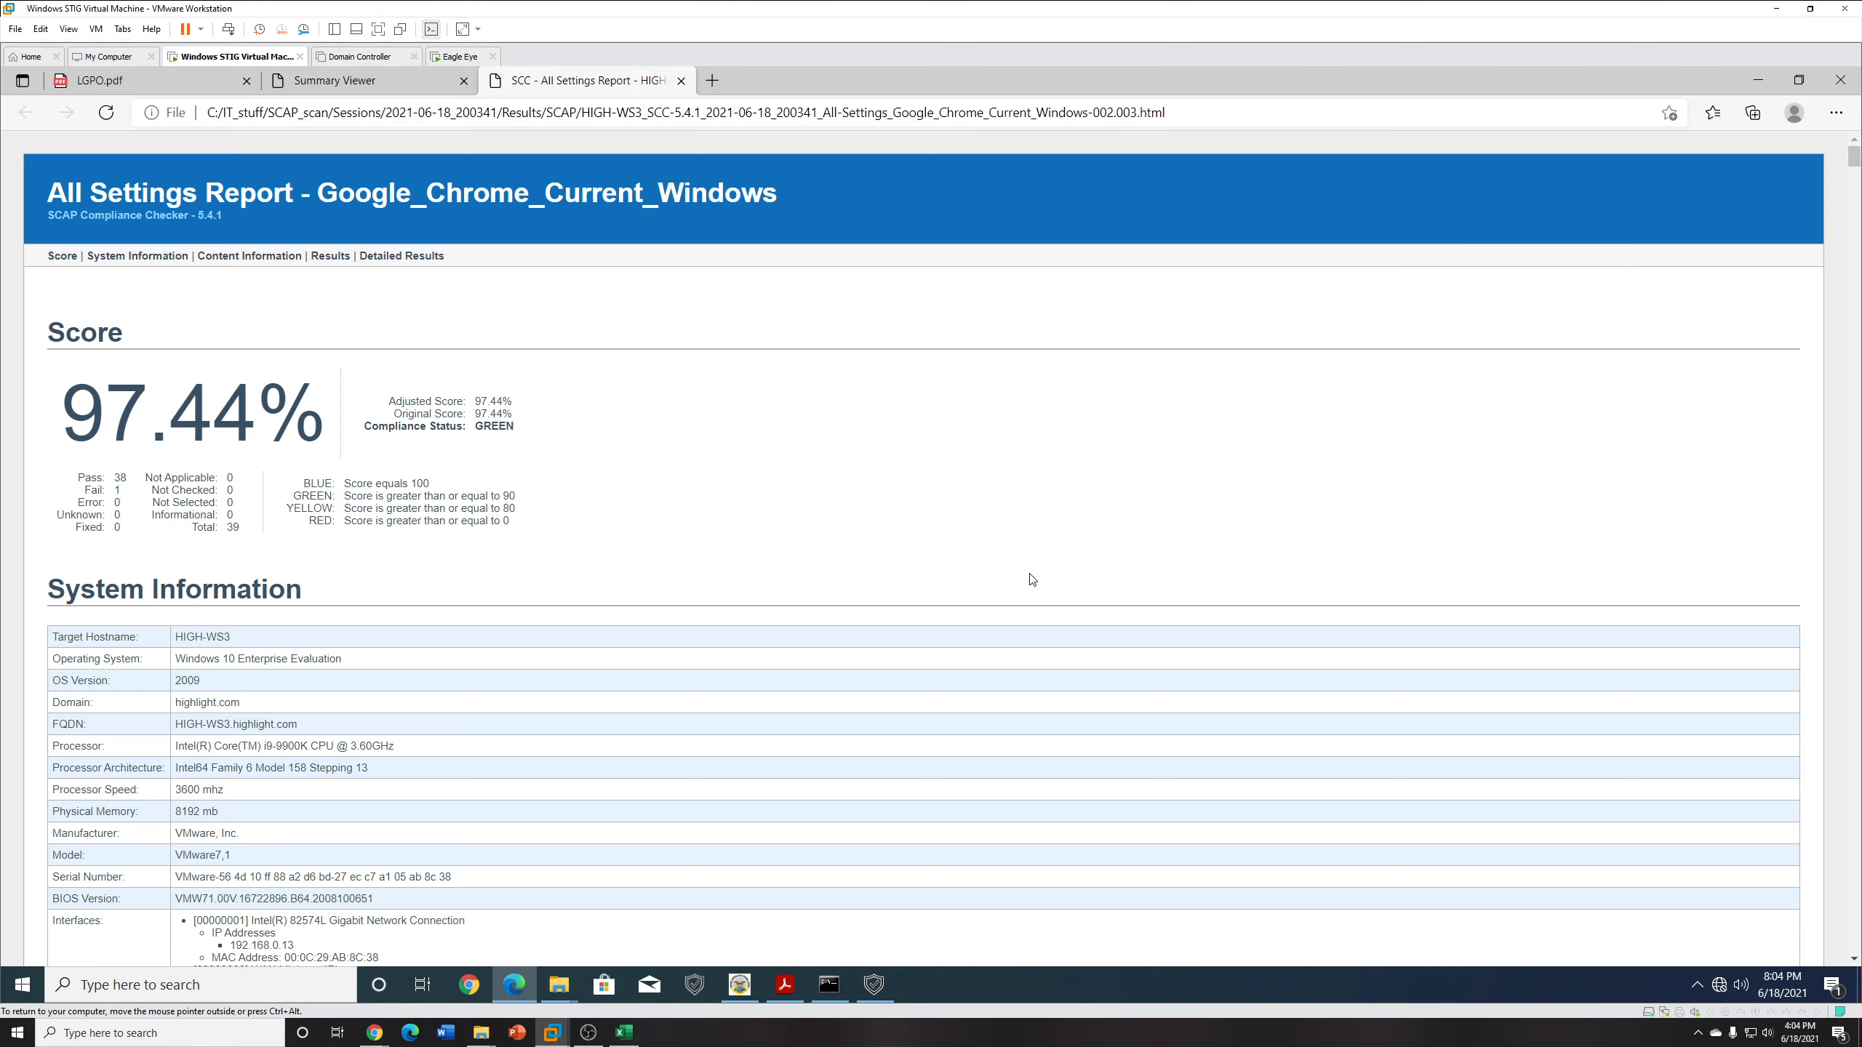
{"action": "scroll", "coordinate": [951, 613], "scroll_direction": "down", "scroll_amount": 10}
{"action": "scroll", "coordinate": [916, 601], "scroll_direction": "up", "scroll_amount": 3}
{"action": "scroll", "coordinate": [766, 553], "scroll_direction": "down", "scroll_amount": 6}
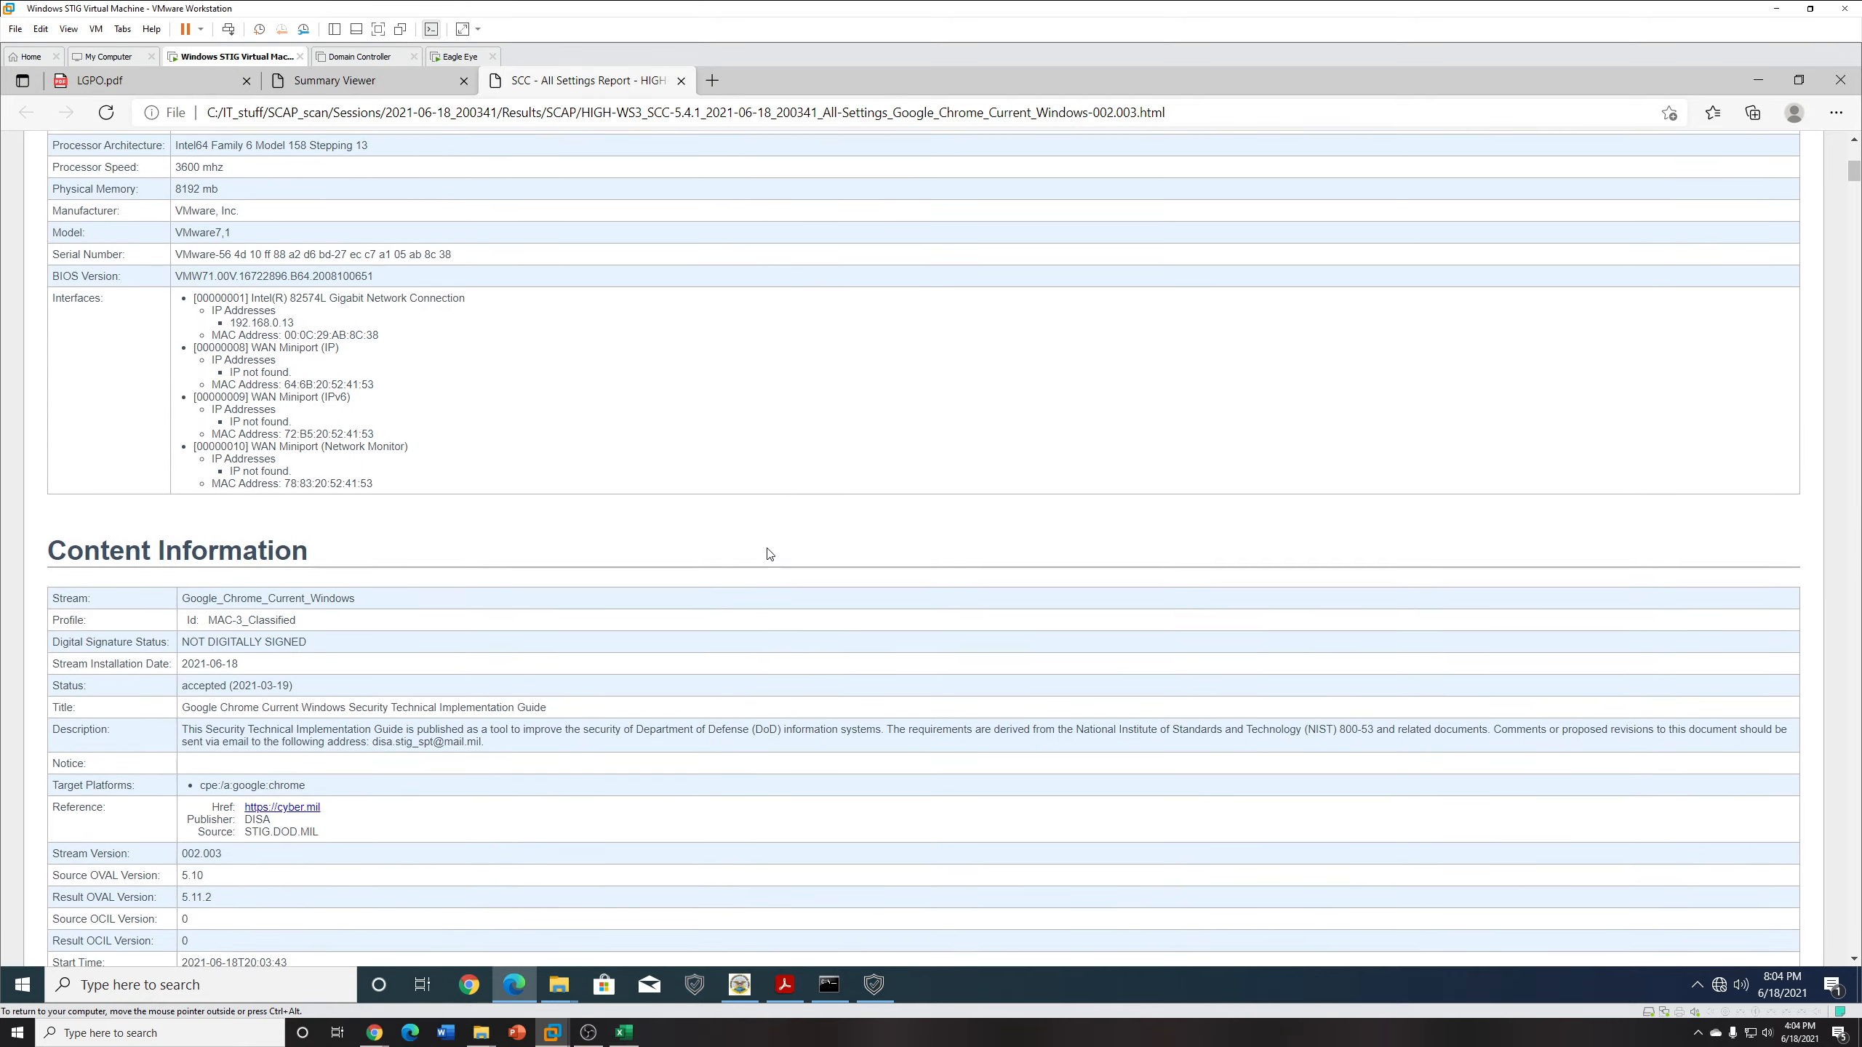
{"action": "scroll", "coordinate": [769, 551], "scroll_direction": "down", "scroll_amount": 10}
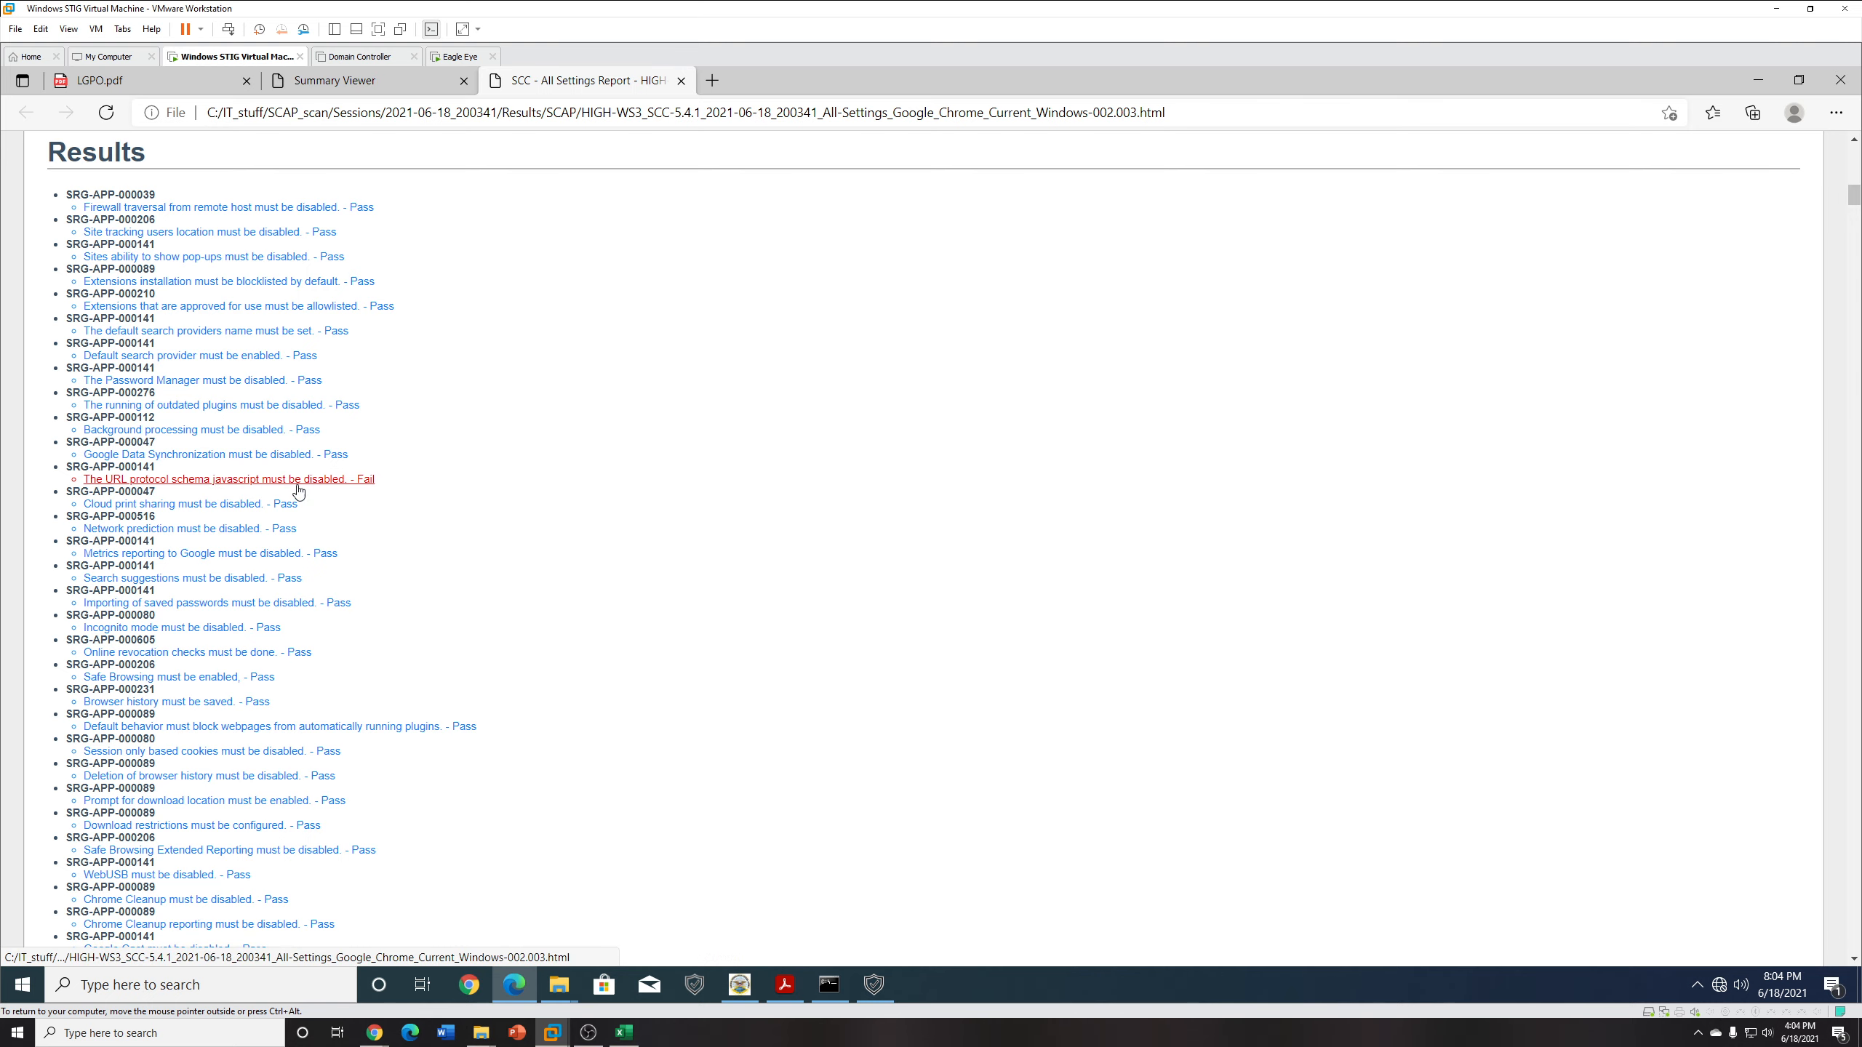
{"action": "scroll", "coordinate": [419, 519], "scroll_direction": "down", "scroll_amount": 5}
{"action": "scroll", "coordinate": [452, 525], "scroll_direction": "up", "scroll_amount": 5}
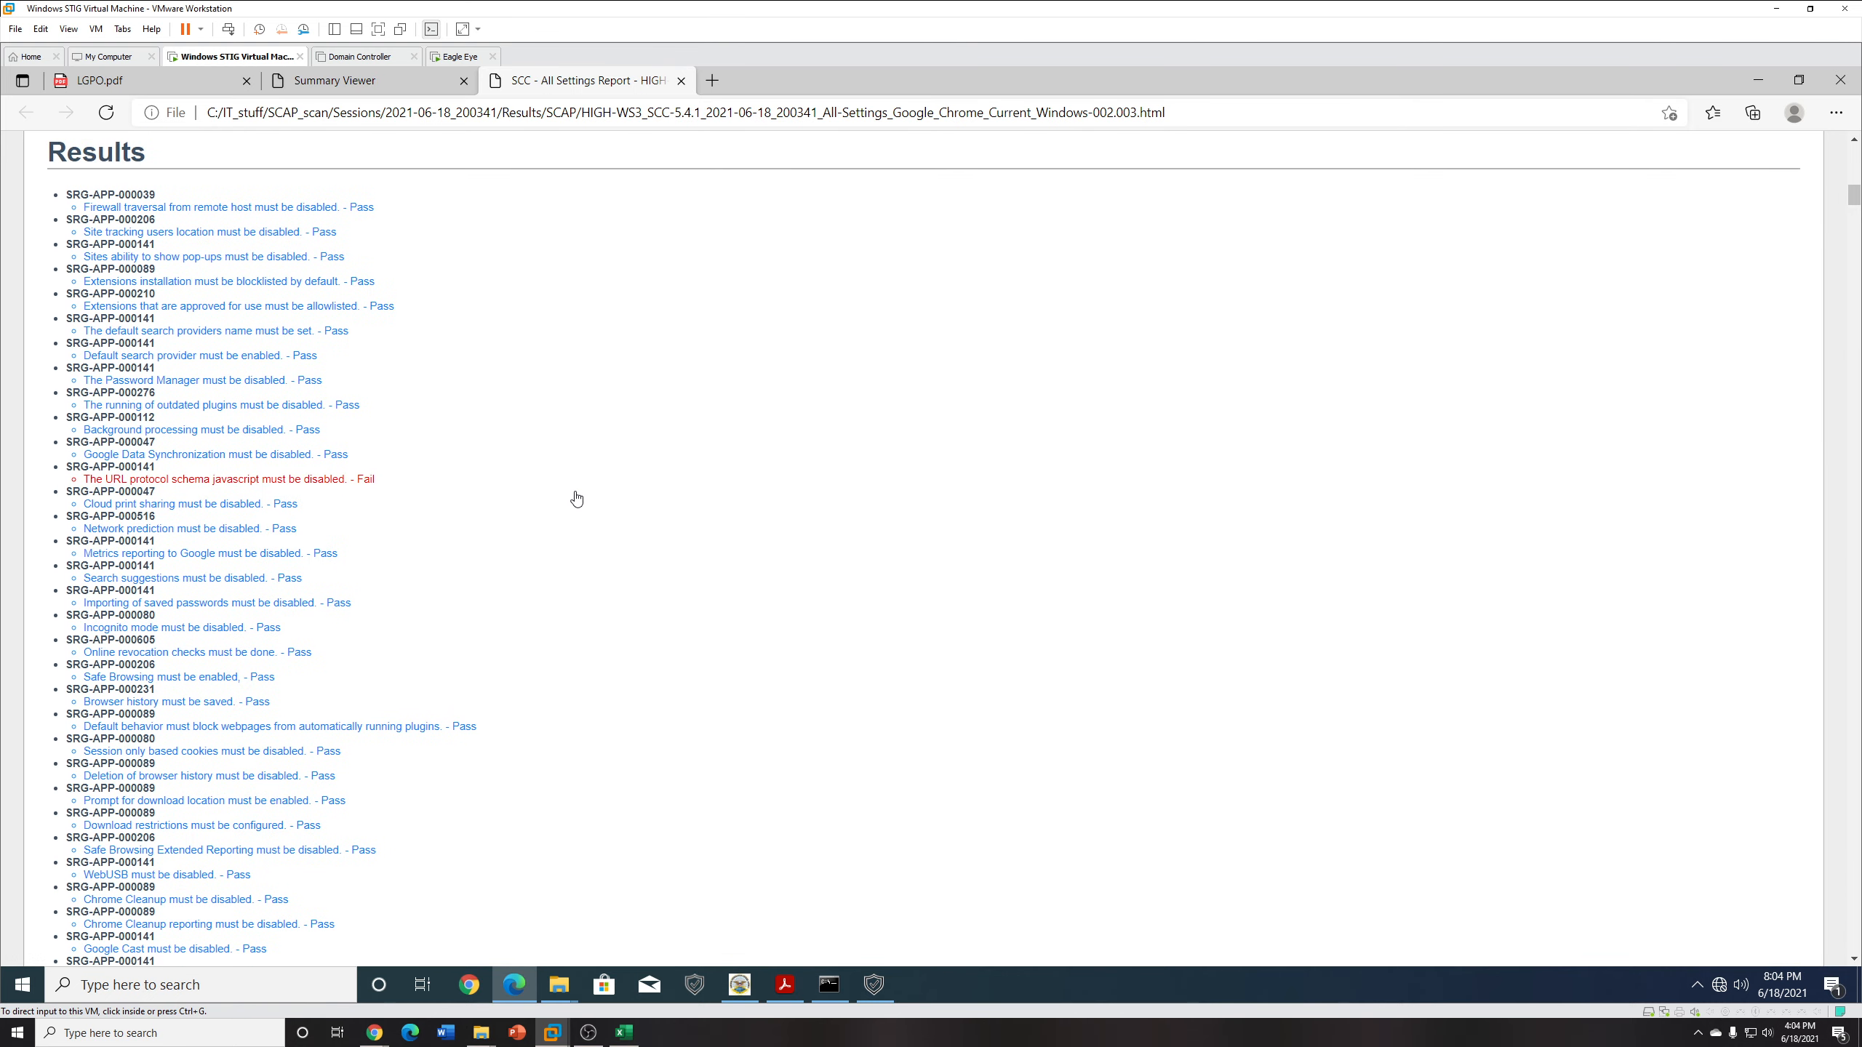
{"action": "left_click", "coordinate": [345, 481]}
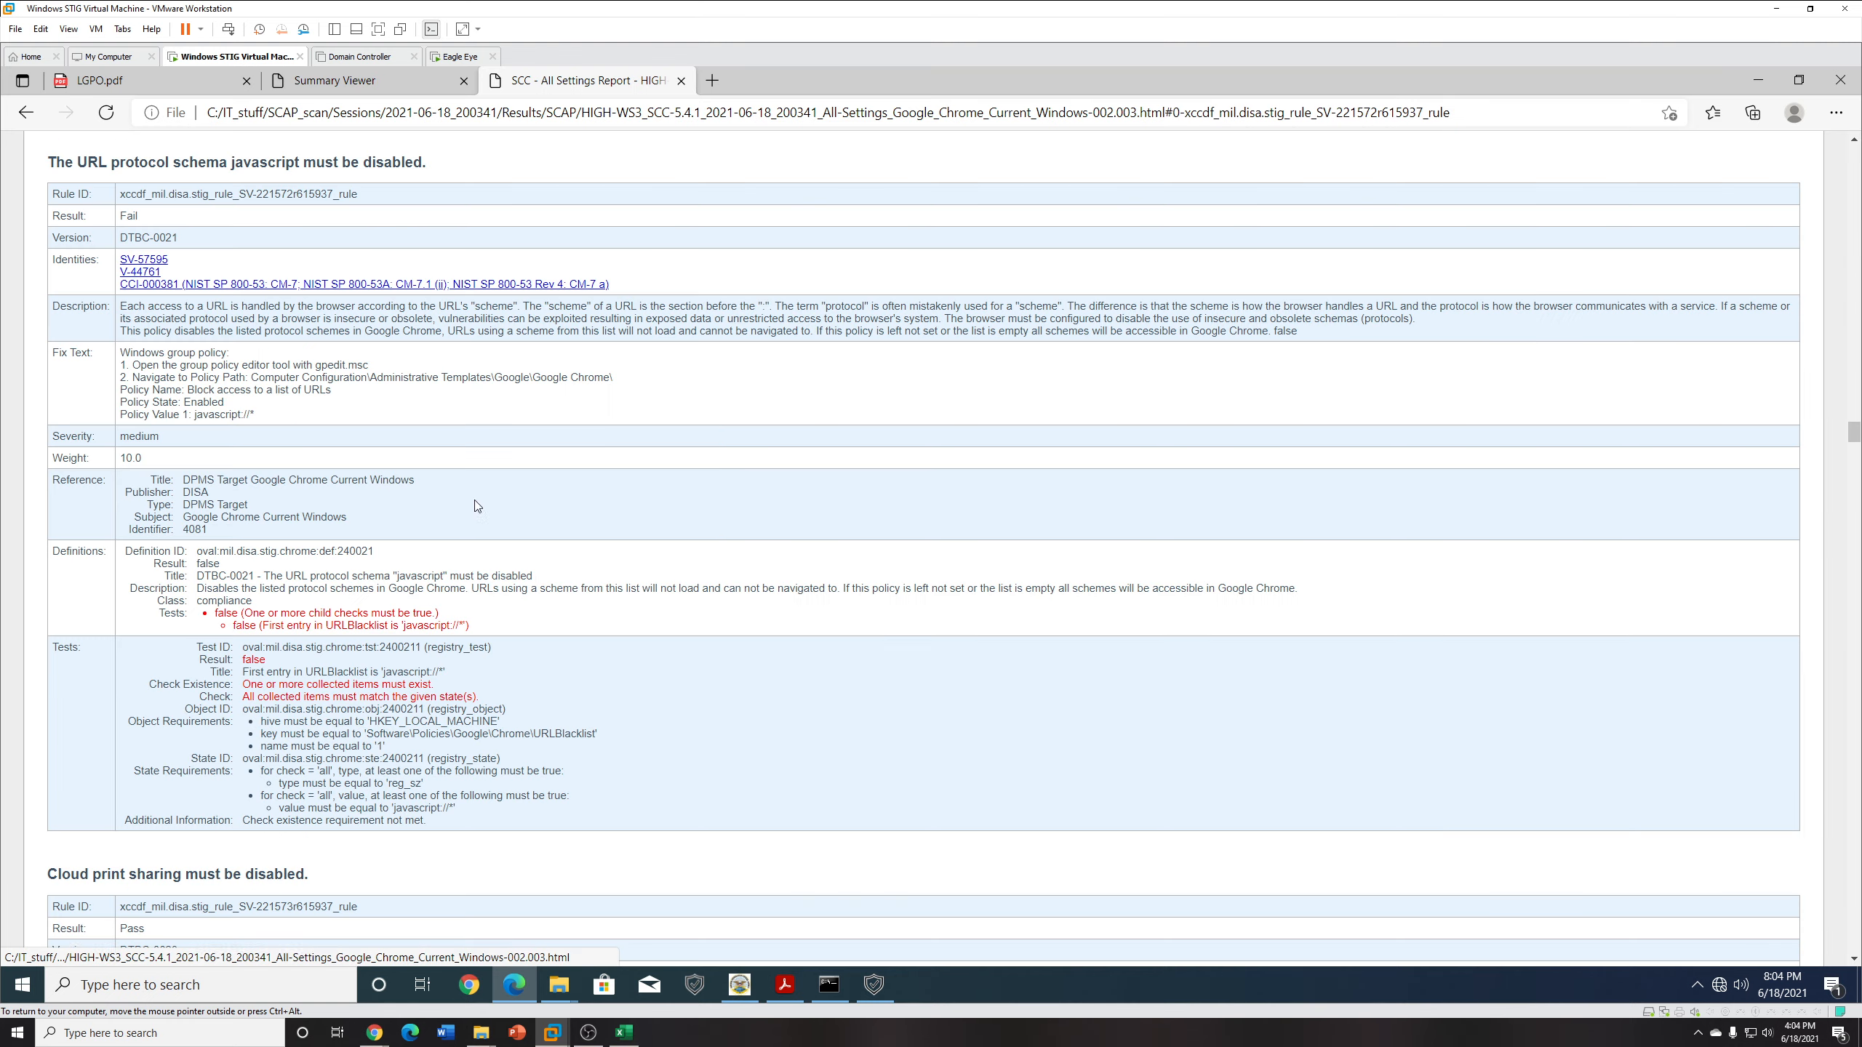
{"action": "left_click", "coordinate": [1758, 79]}
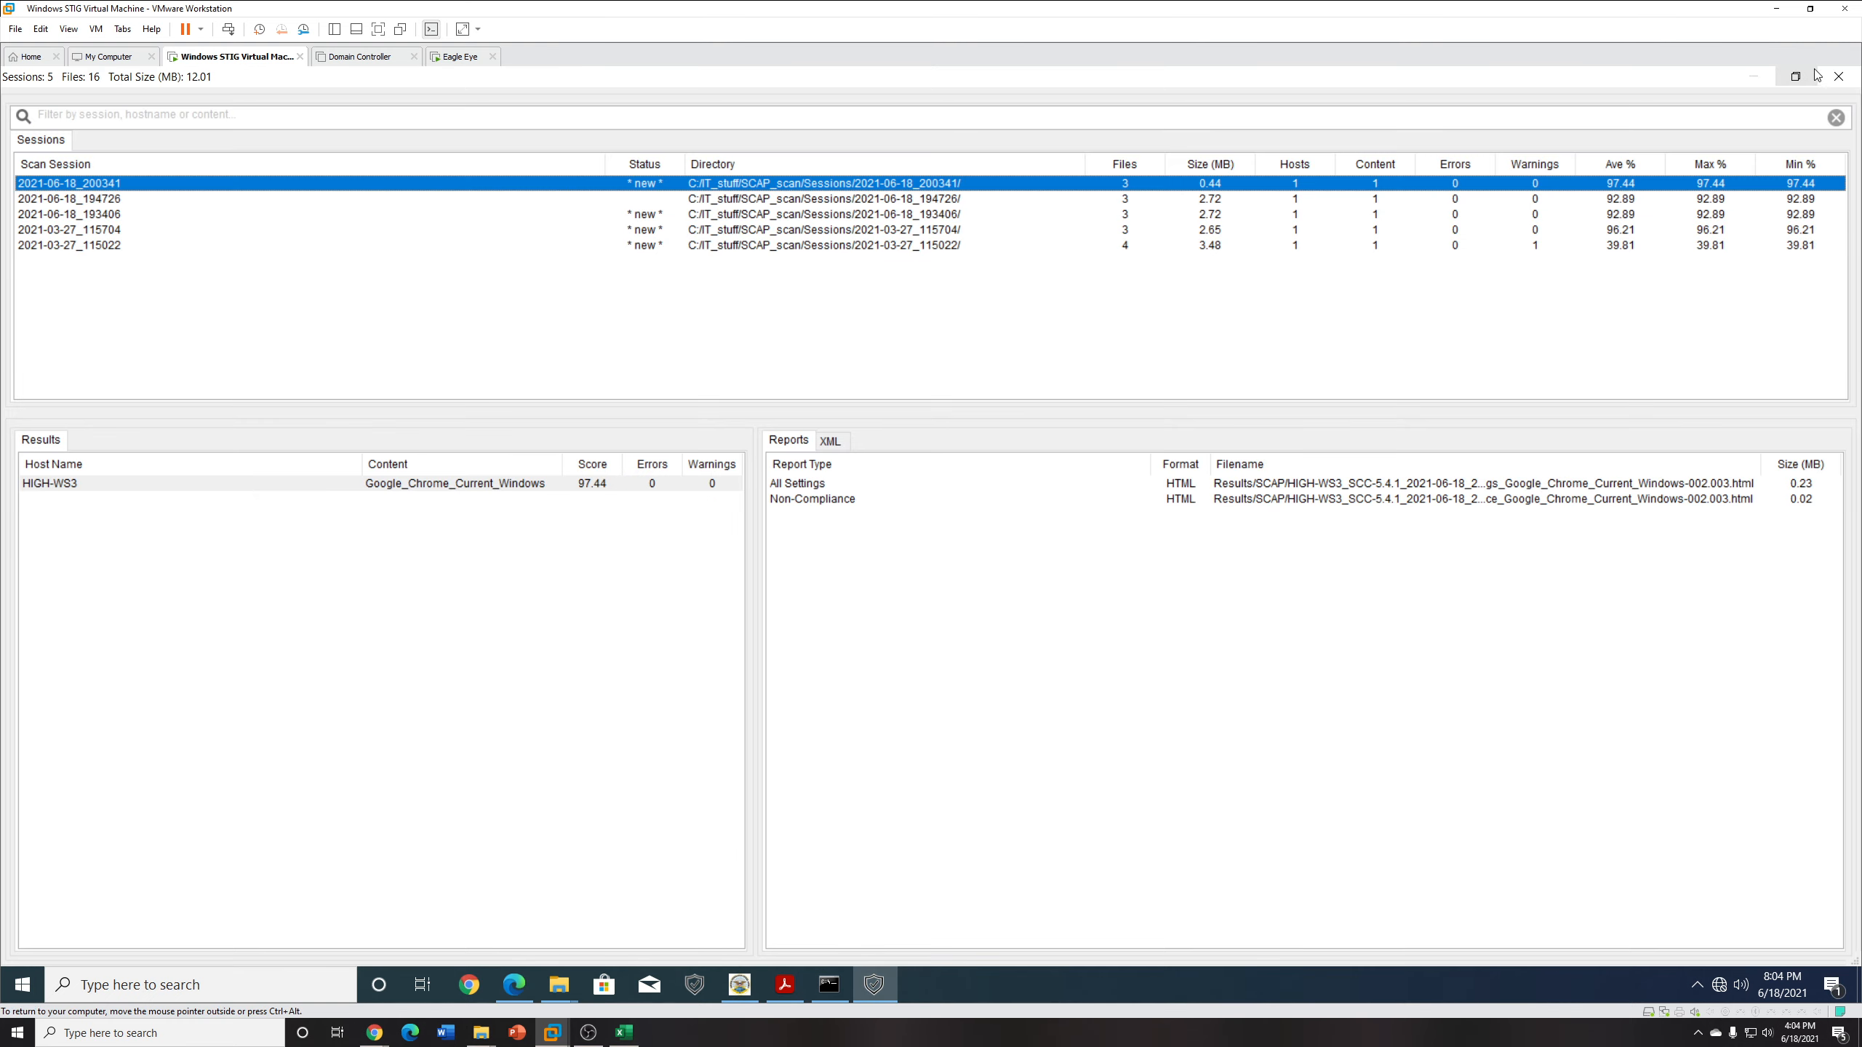
Close the scan results window and bring up chromechecklist in DISA STIG Viewer.
{"action": "left_click", "coordinate": [1839, 76]}
{"action": "left_click", "coordinate": [740, 984]}
{"action": "left_click", "coordinate": [115, 99]}
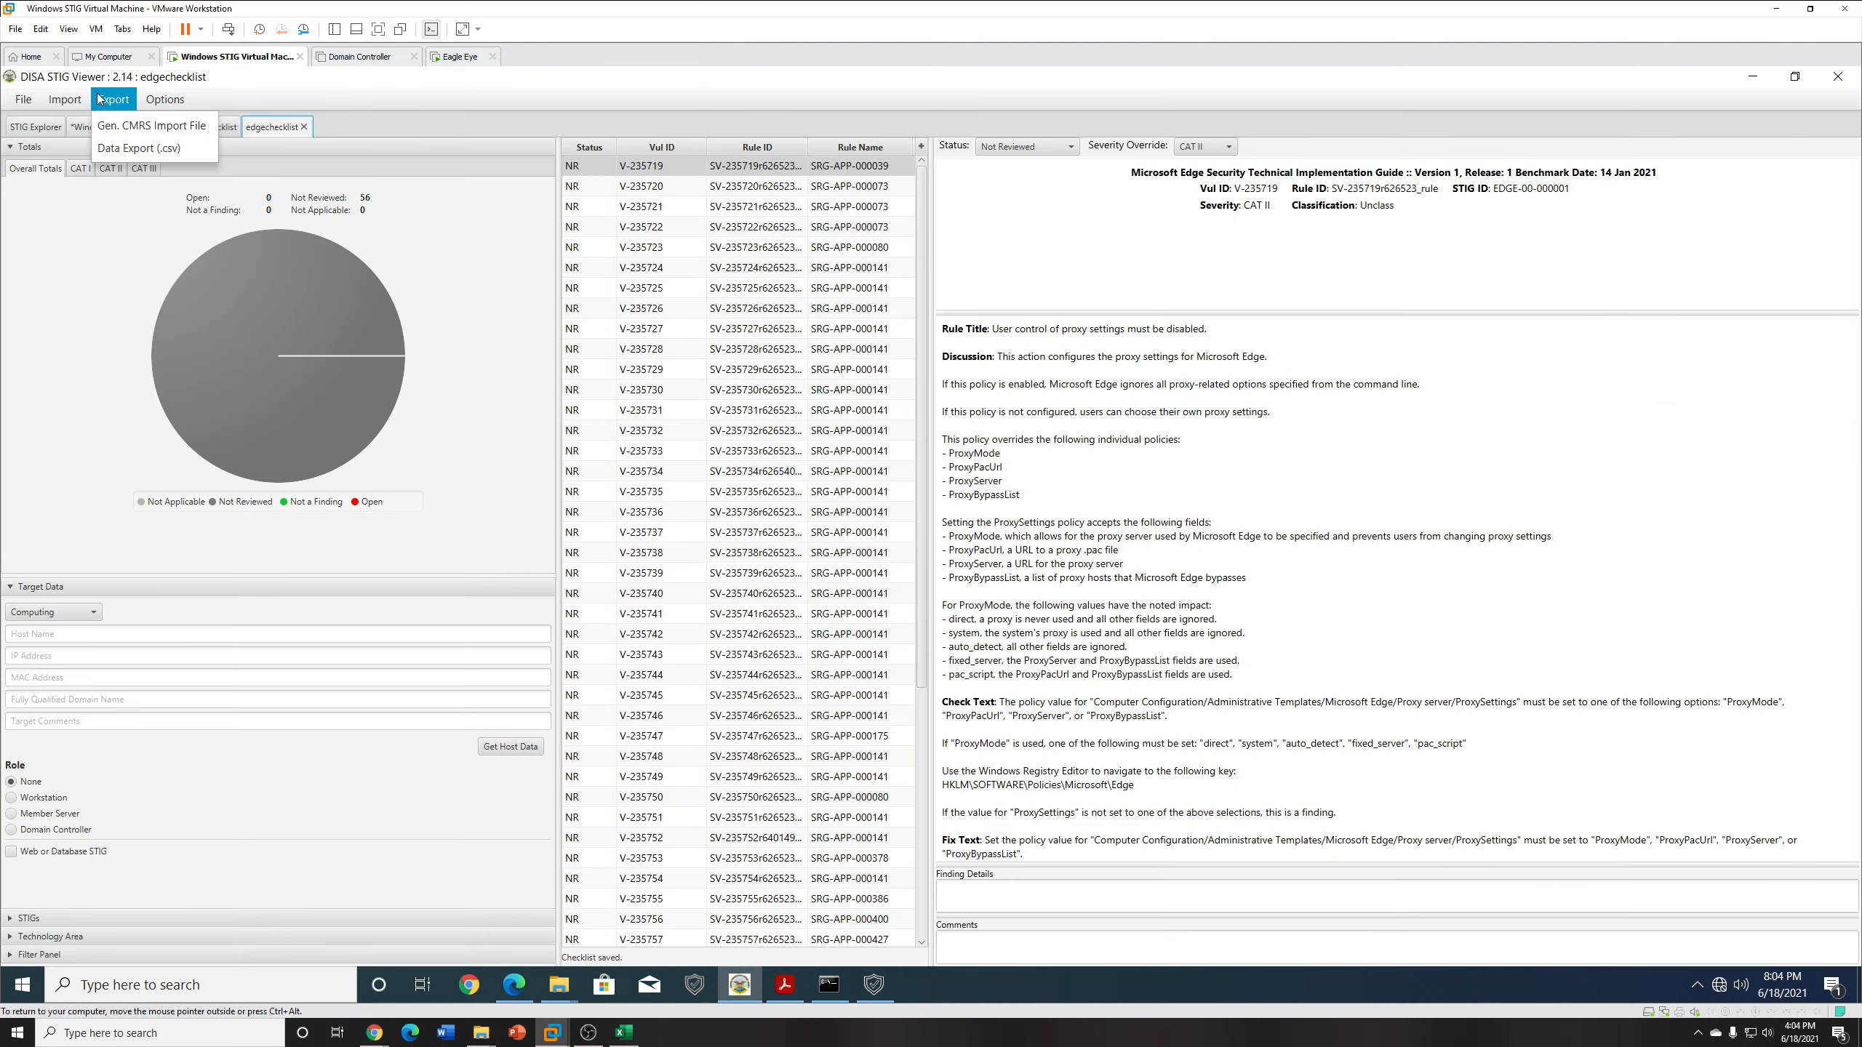
{"action": "mouse_move", "coordinate": [81, 104]}
{"action": "left_click", "coordinate": [336, 138]}
{"action": "left_click", "coordinate": [201, 128]}
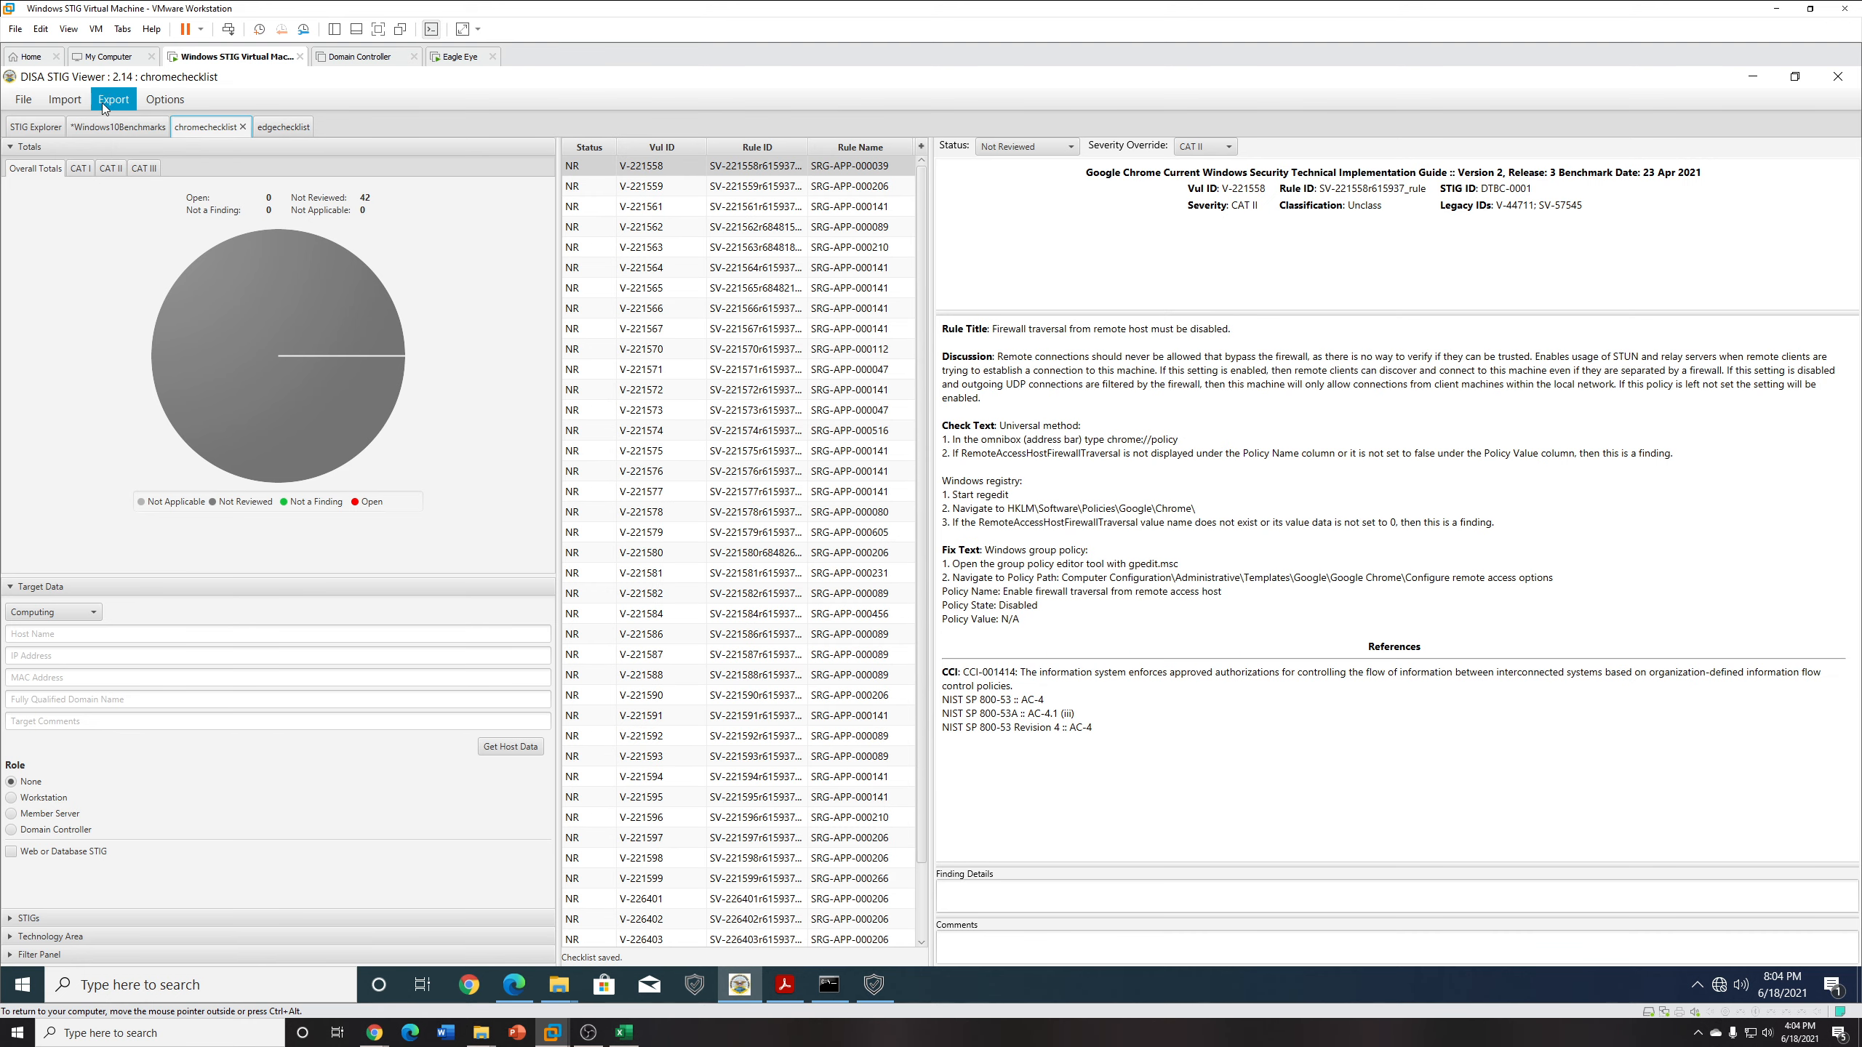
Import the Google Chrome XCCDF results XML from session 2021-06-18_200341 into chromechecklist and dismiss the extraneous results warning.
{"action": "left_click", "coordinate": [71, 107]}
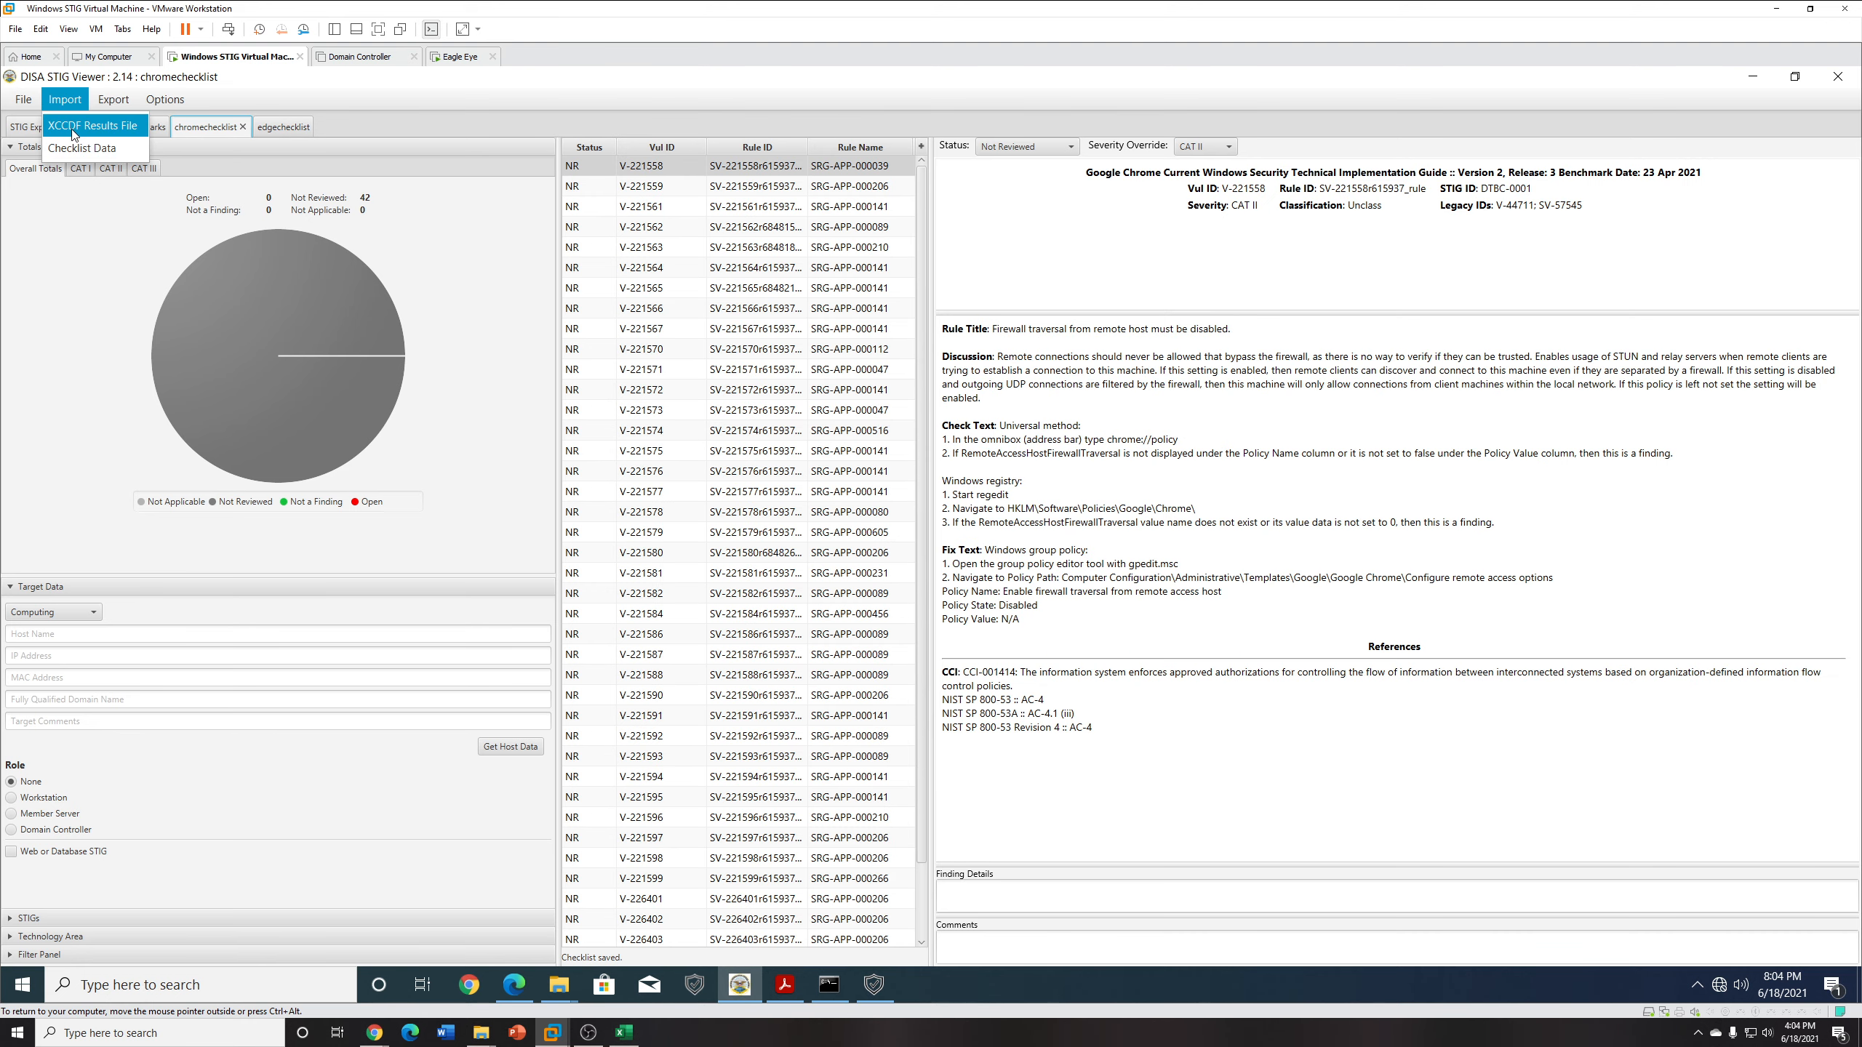
{"action": "left_click", "coordinate": [76, 136]}
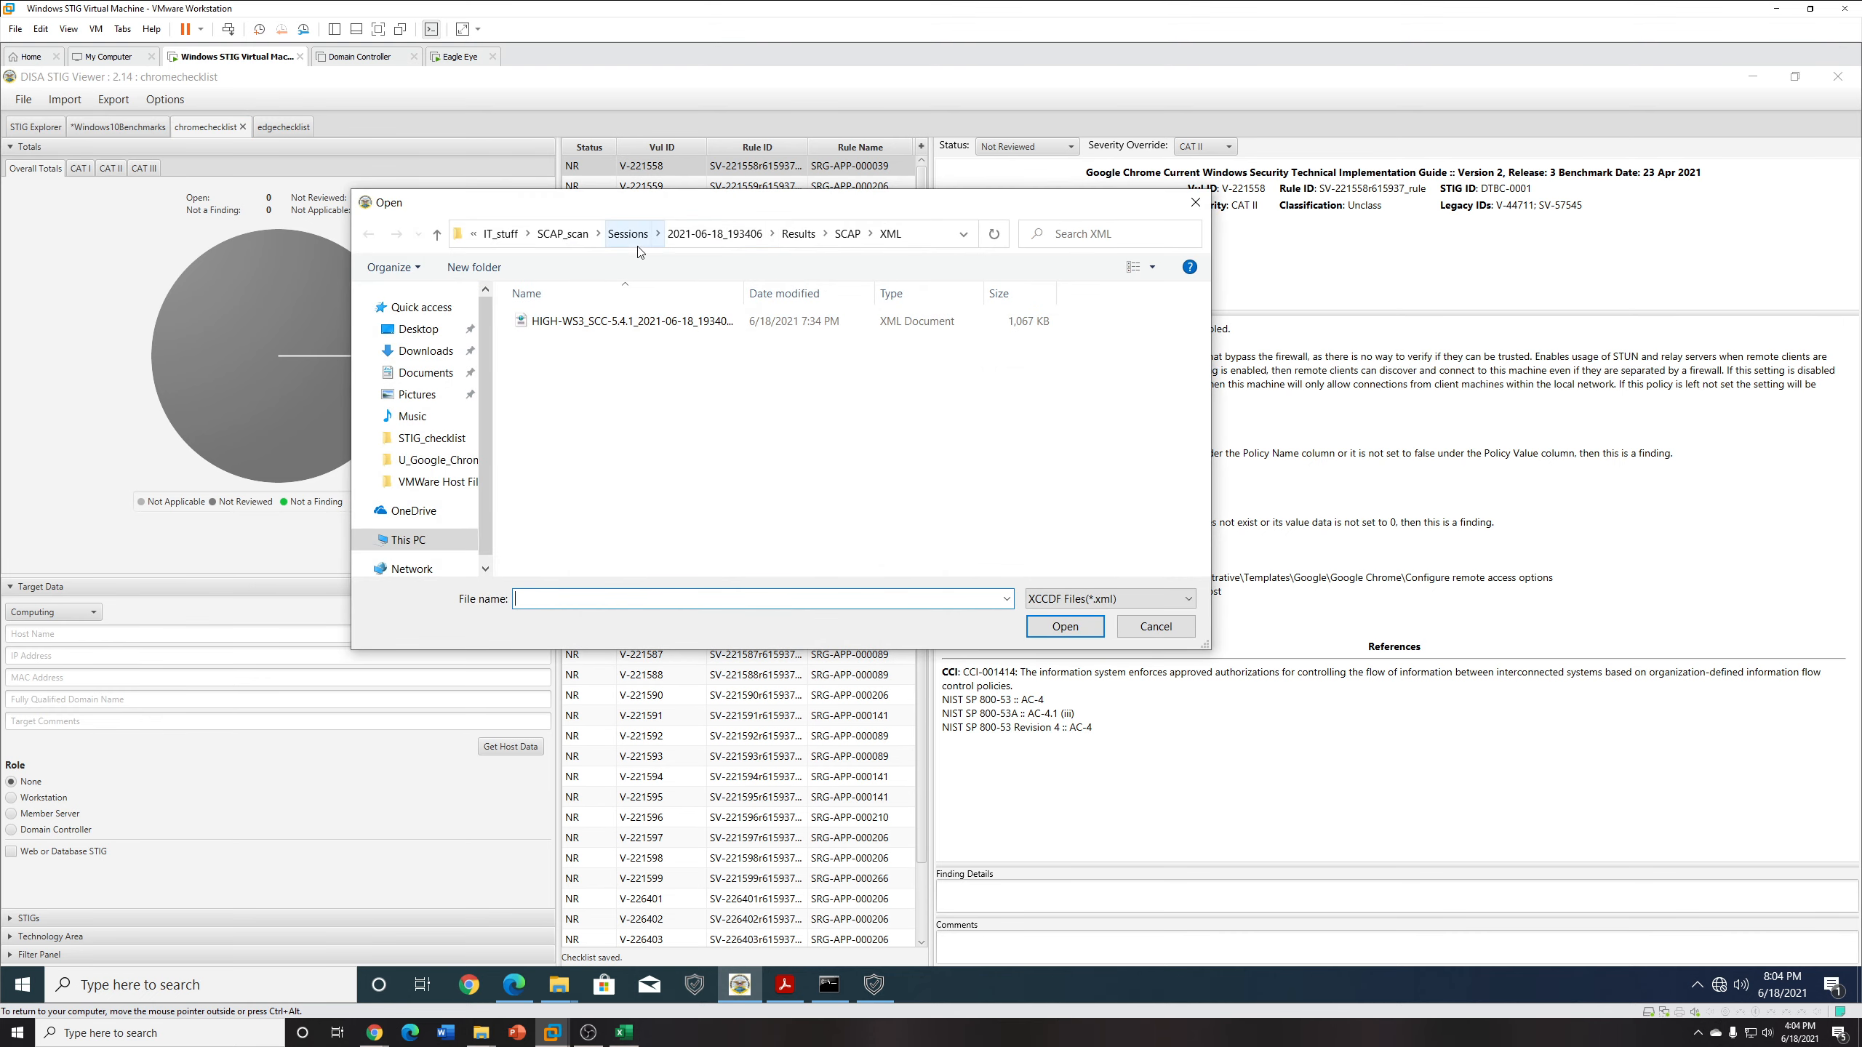
{"action": "left_click", "coordinate": [563, 233]}
{"action": "double_click", "coordinate": [601, 347]}
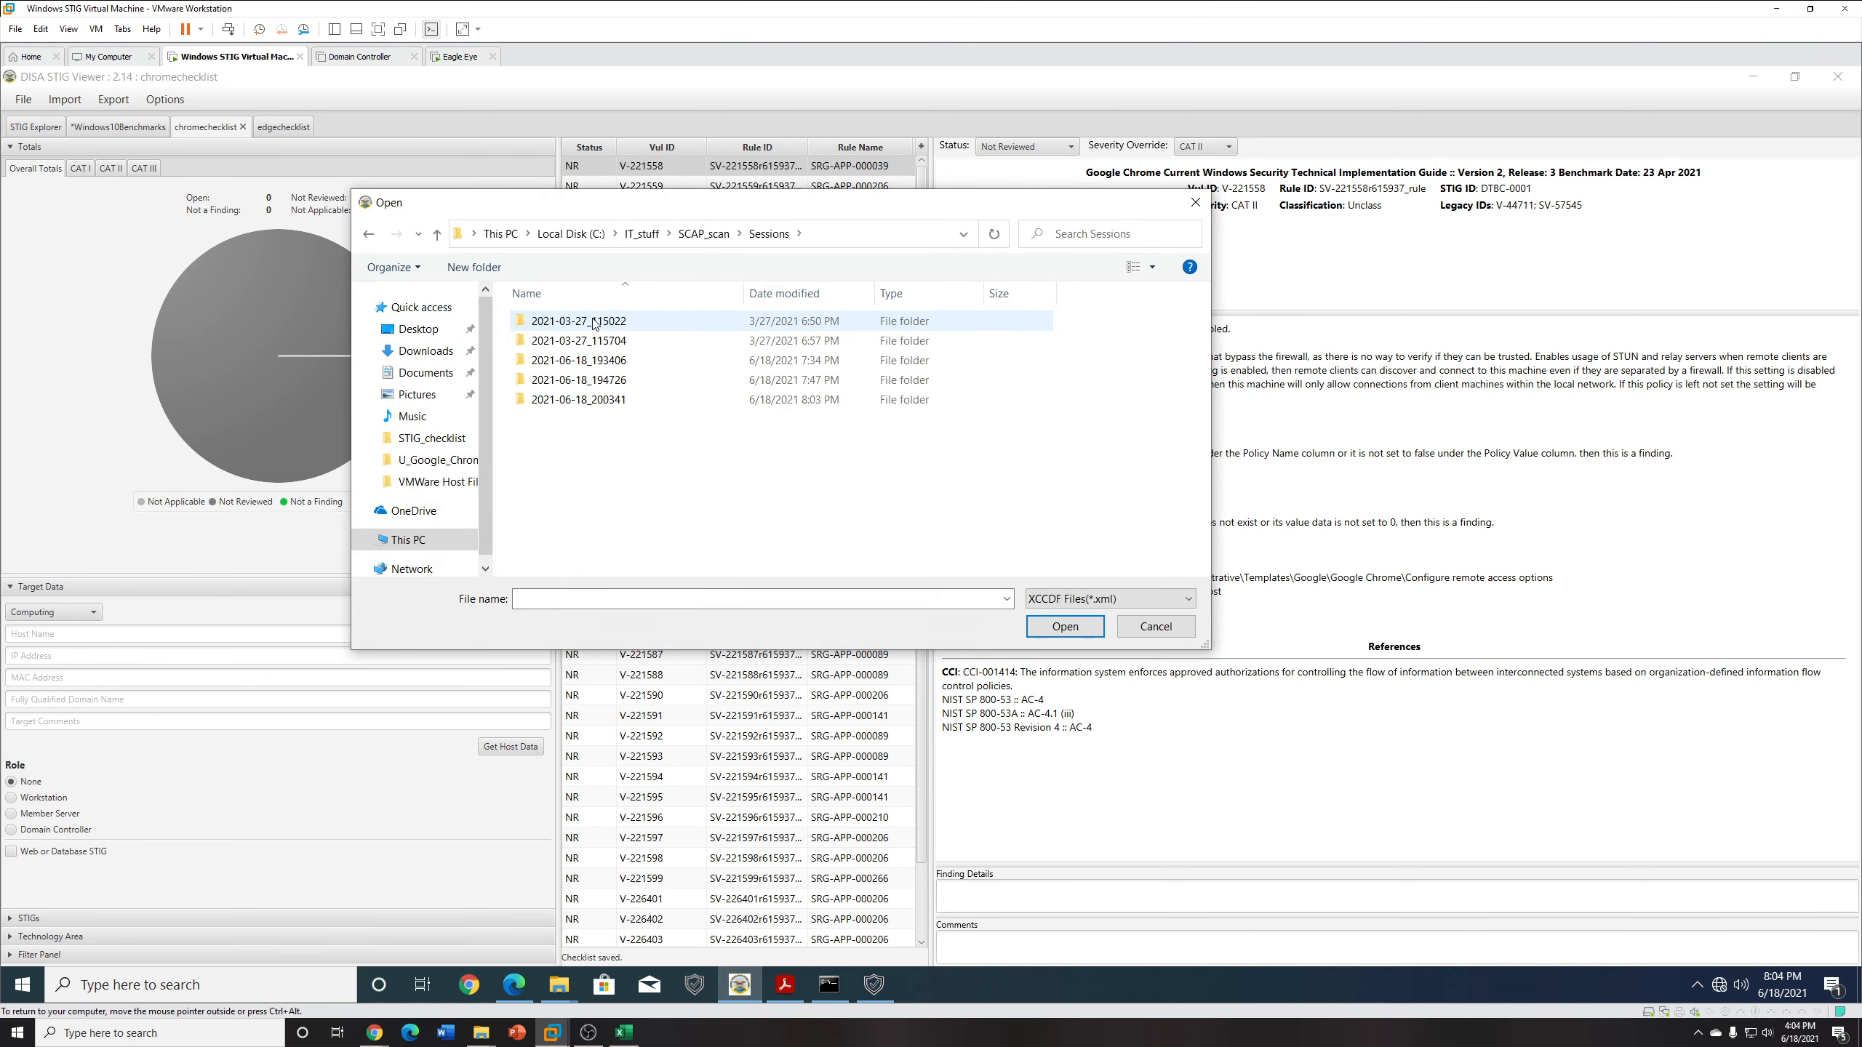
{"action": "double_click", "coordinate": [627, 400]}
{"action": "double_click", "coordinate": [621, 348]}
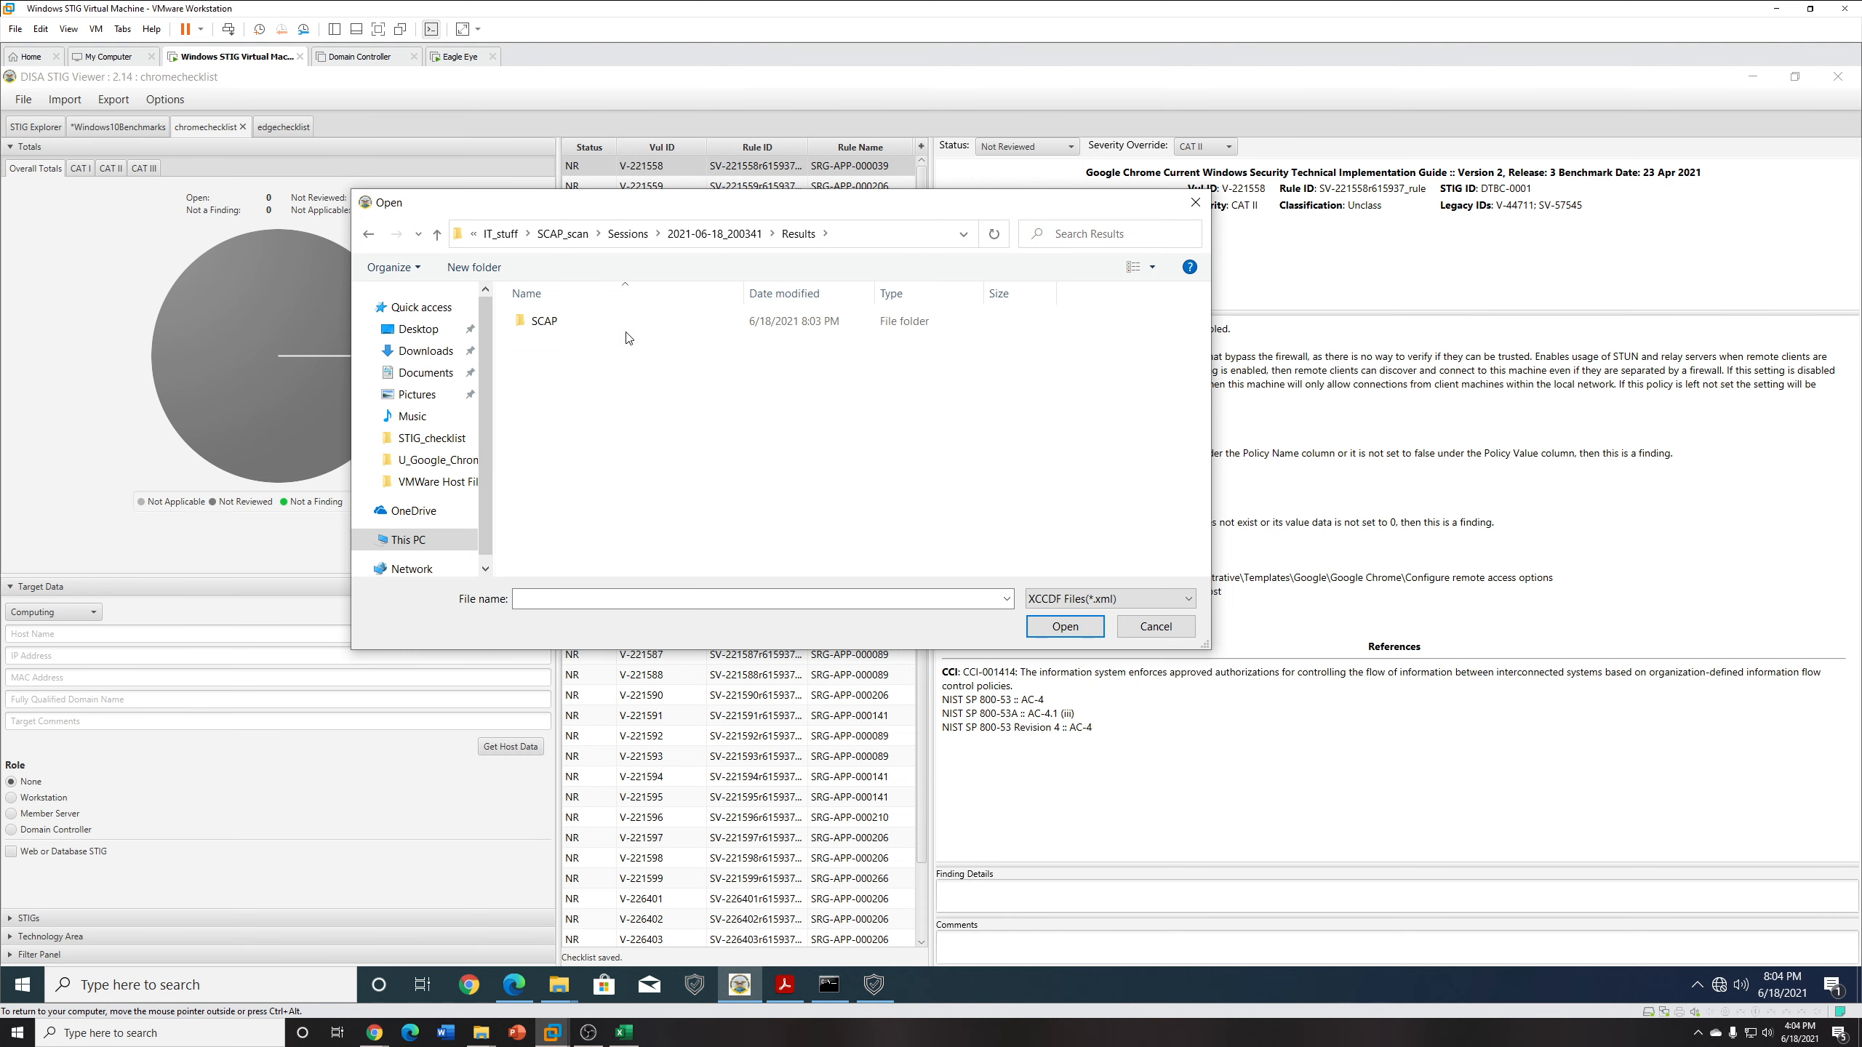
{"action": "double_click", "coordinate": [632, 324]}
{"action": "double_click", "coordinate": [635, 326]}
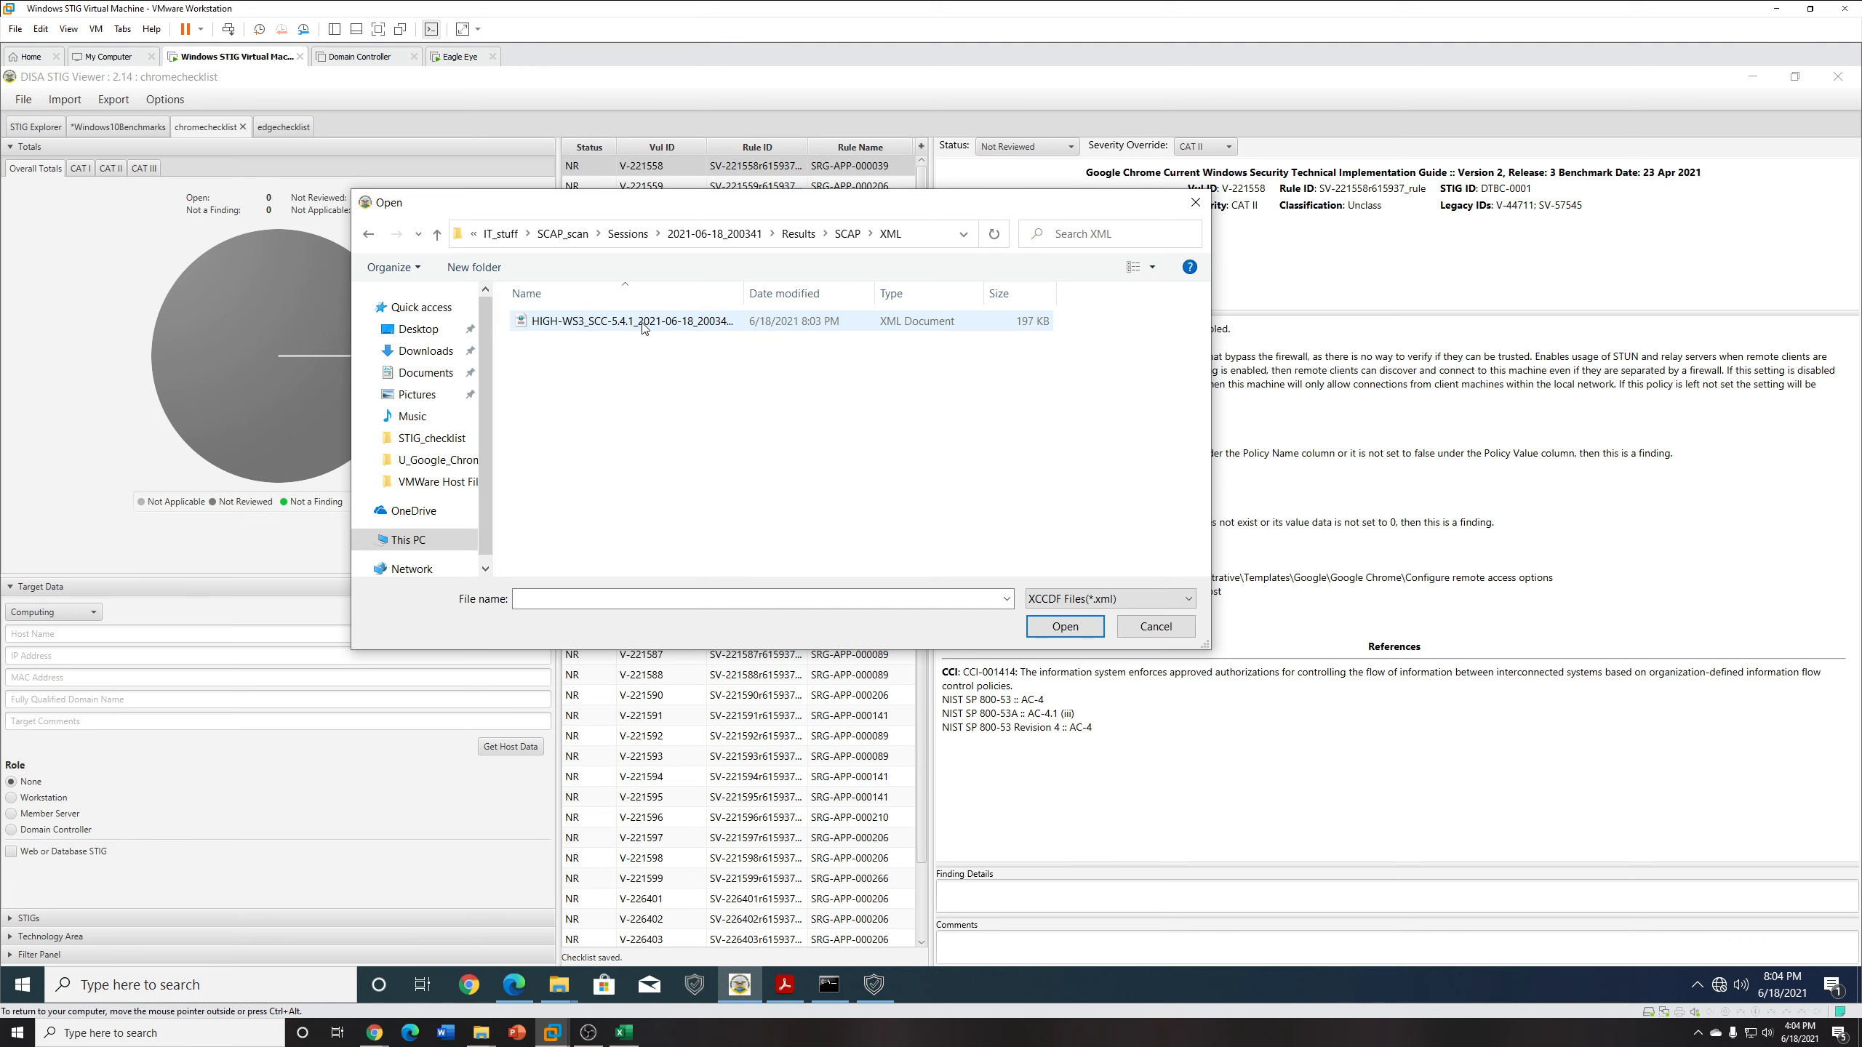
{"action": "left_click_drag", "start_coordinate": [743, 294], "coordinate": [925, 313]}
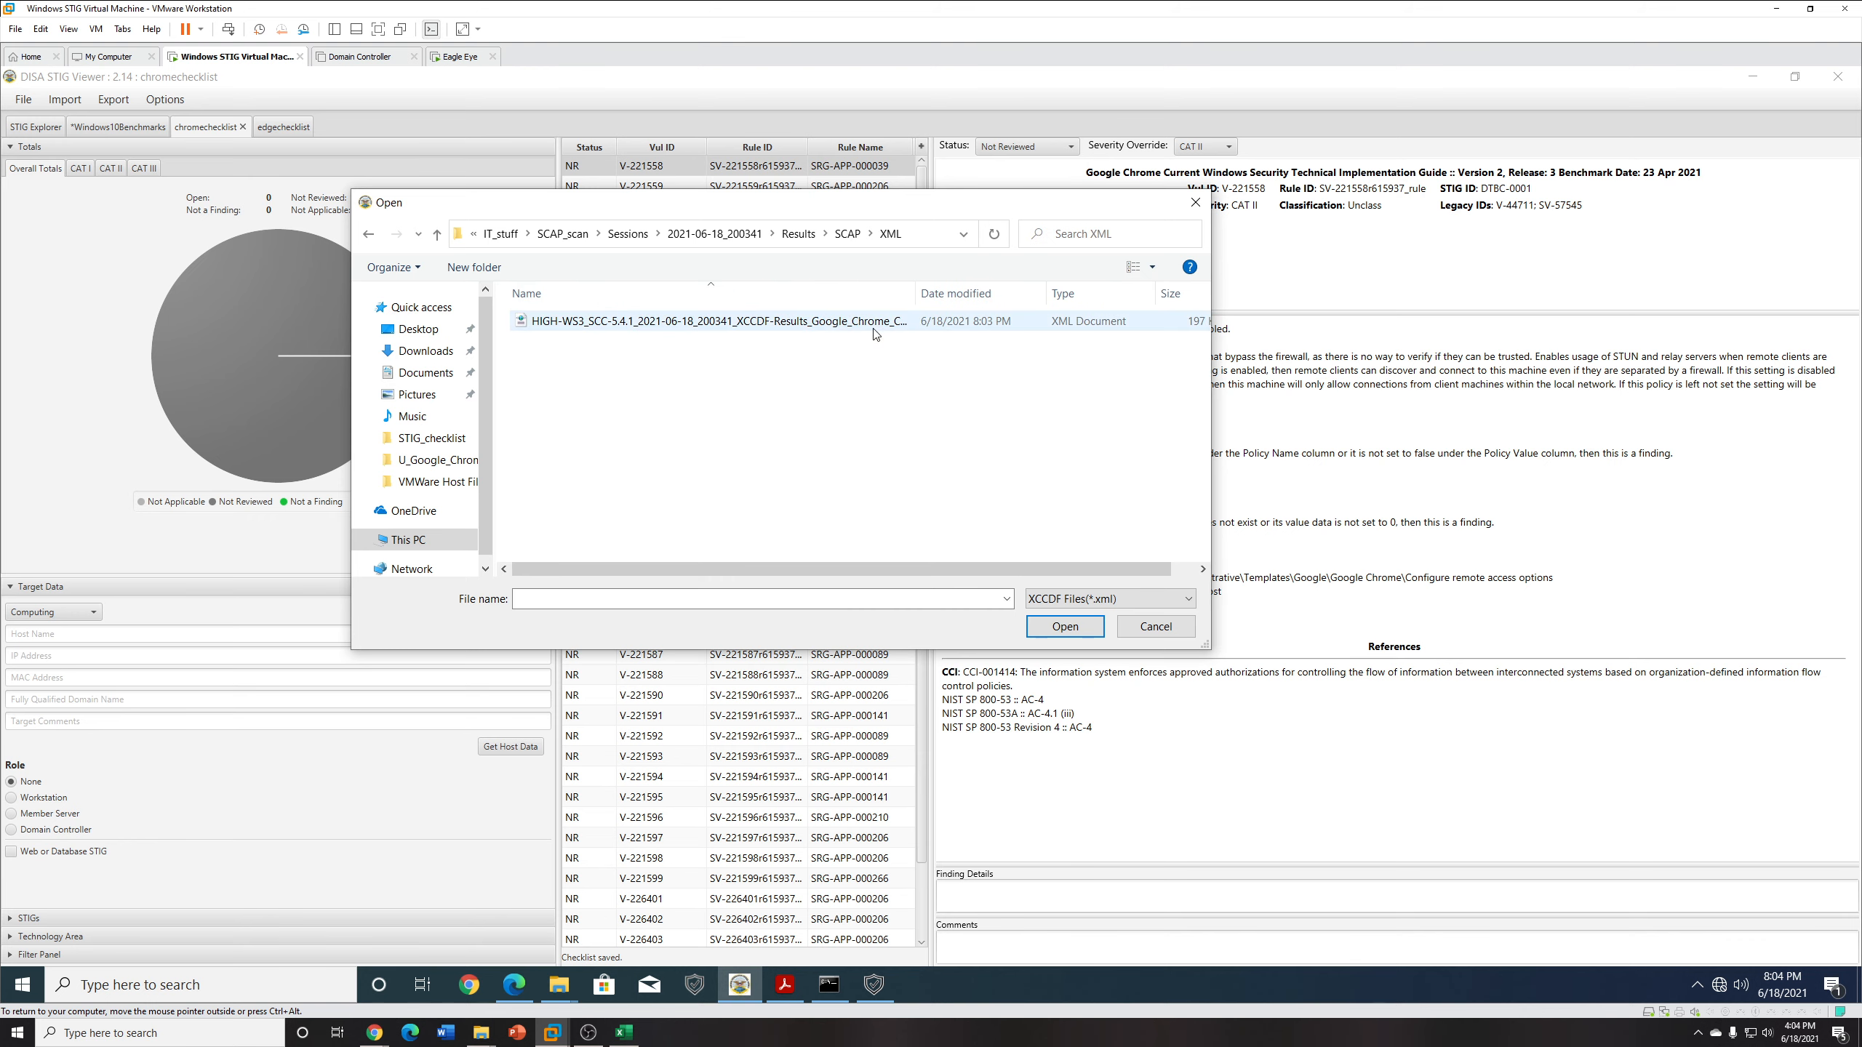
{"action": "left_click", "coordinate": [726, 320]}
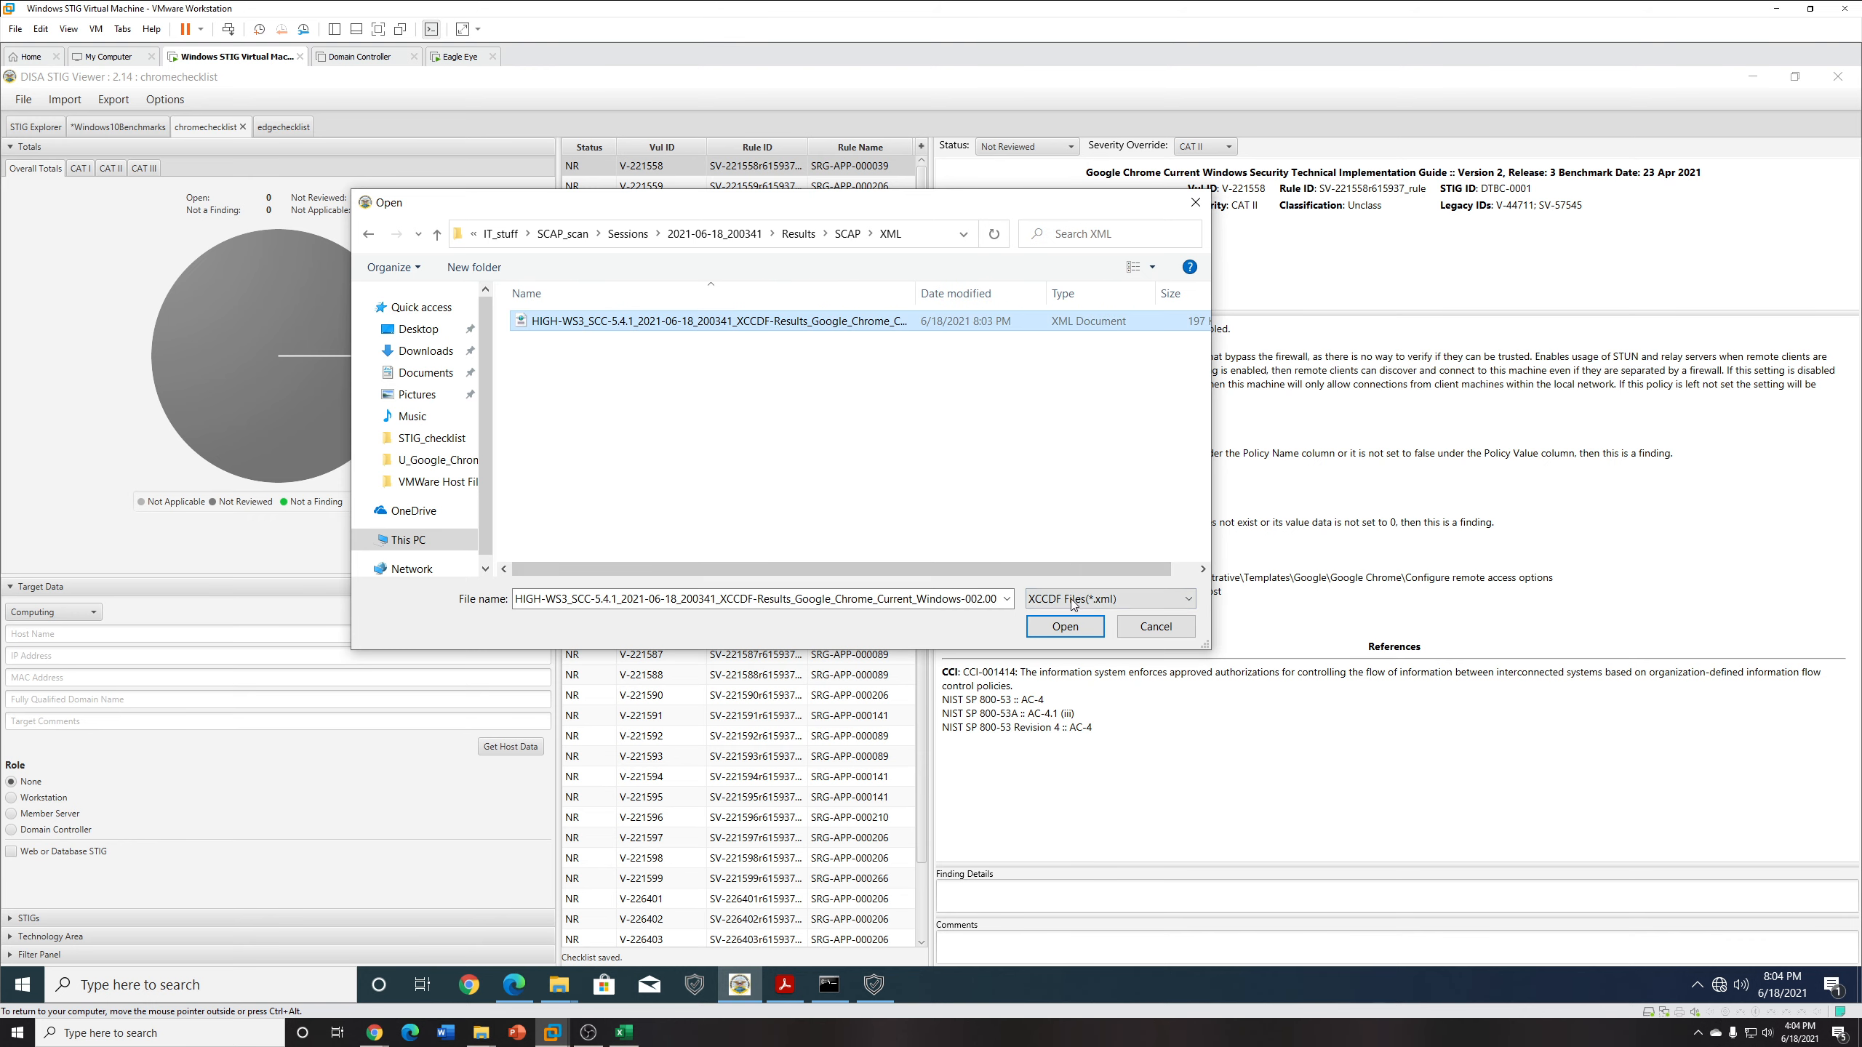
{"action": "left_click", "coordinate": [1080, 626]}
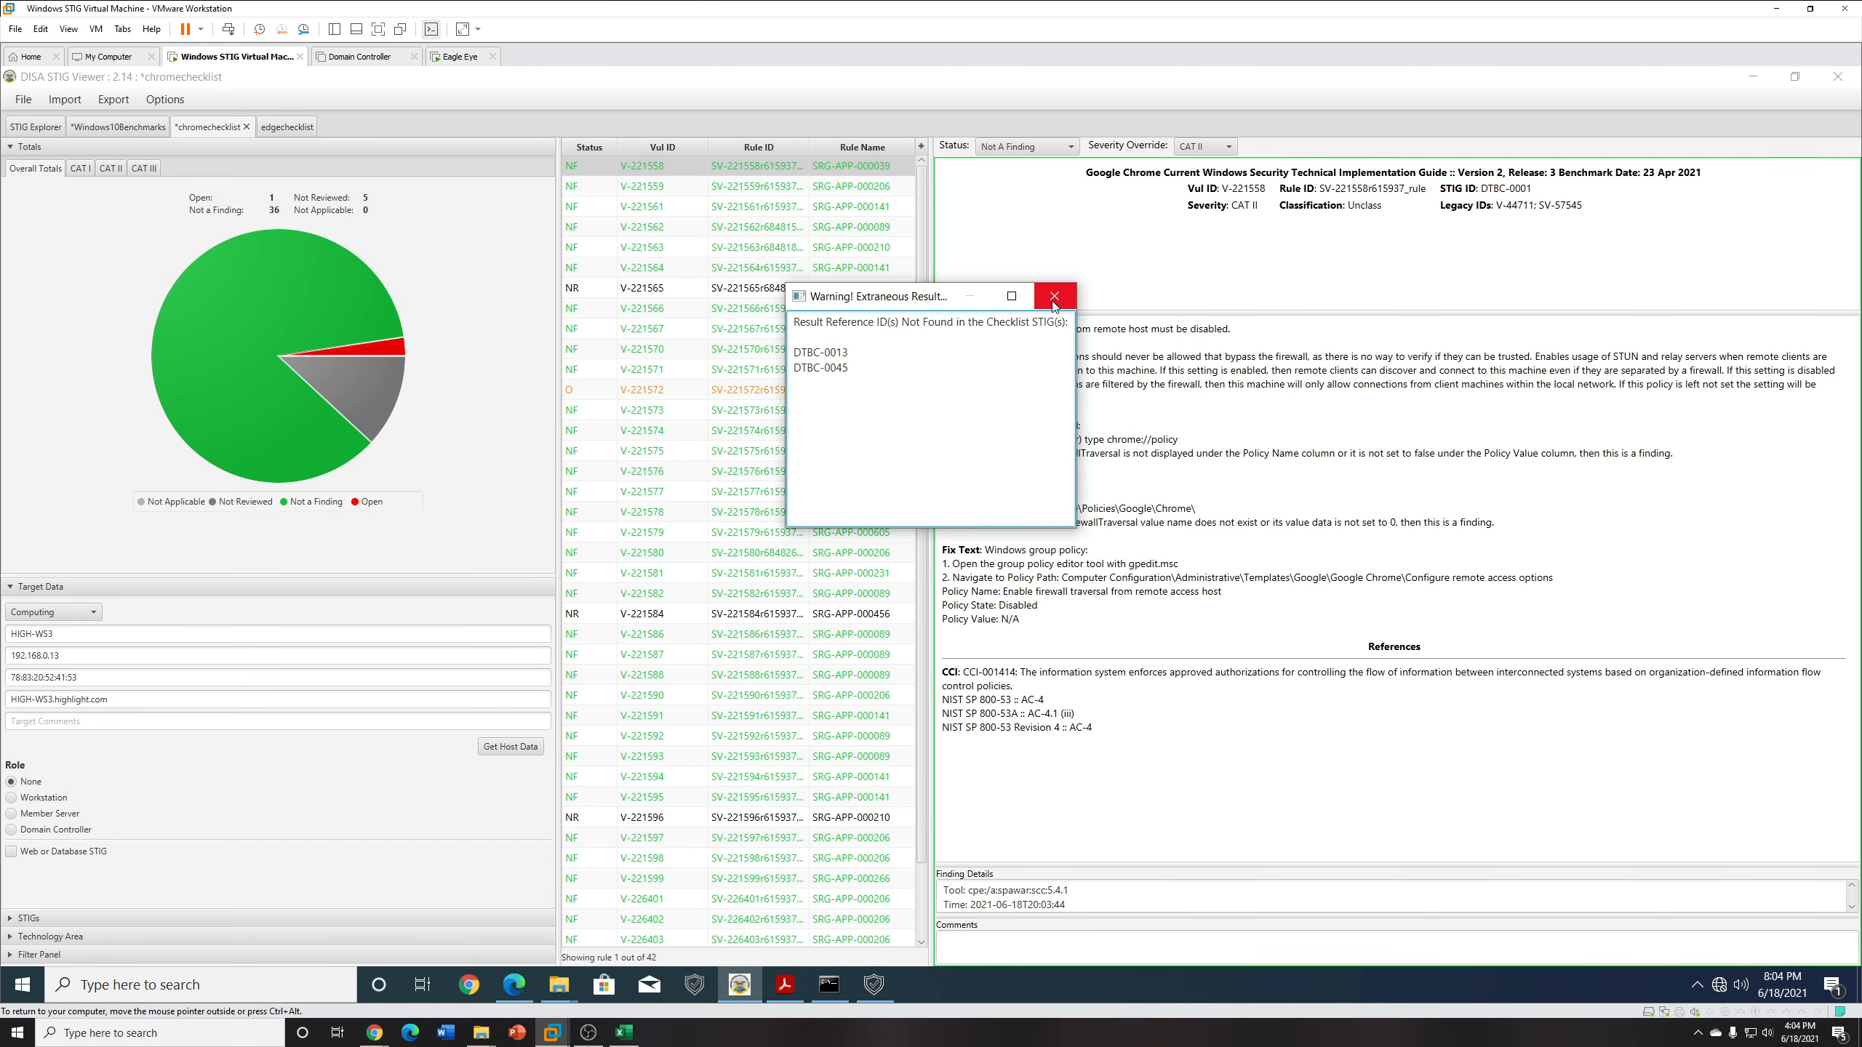
{"action": "left_click", "coordinate": [1054, 296]}
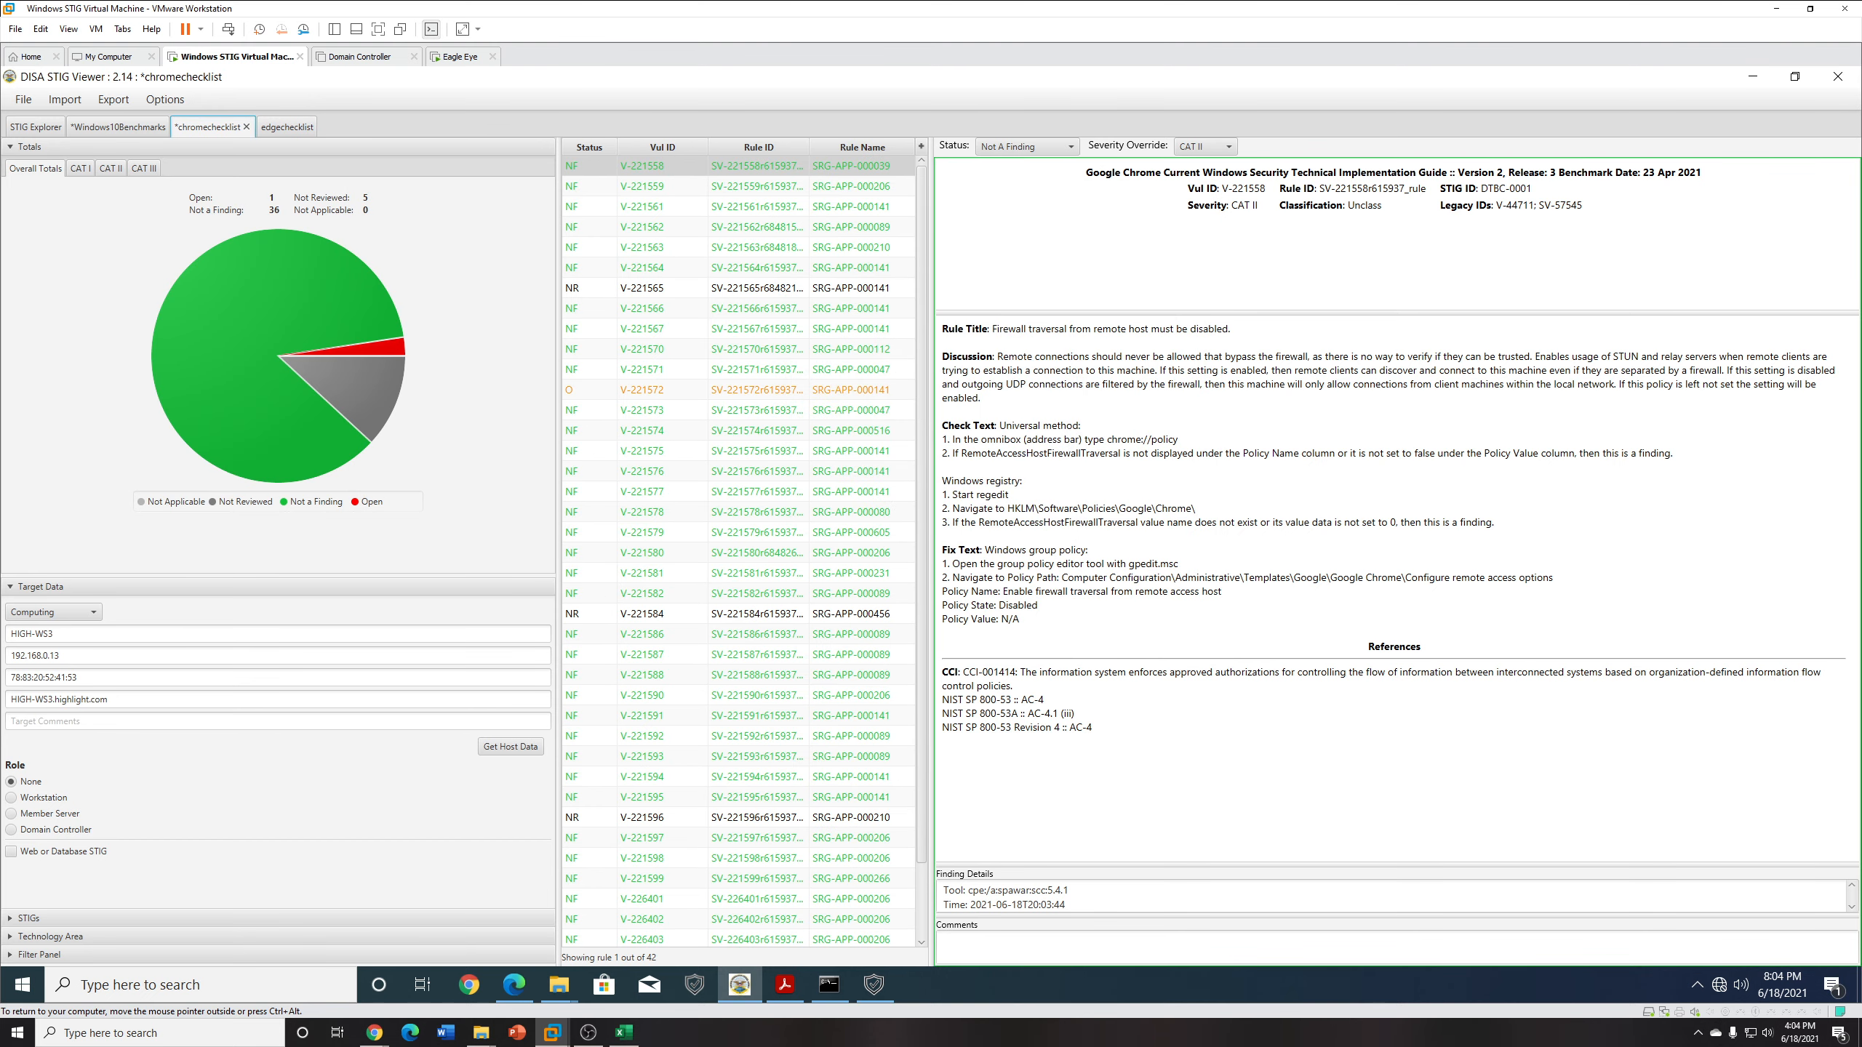
Review the CAT I and CAT II totals of chromechecklist, sort the CAT II rules by status and view rule V-221572.
{"action": "left_click", "coordinate": [80, 169]}
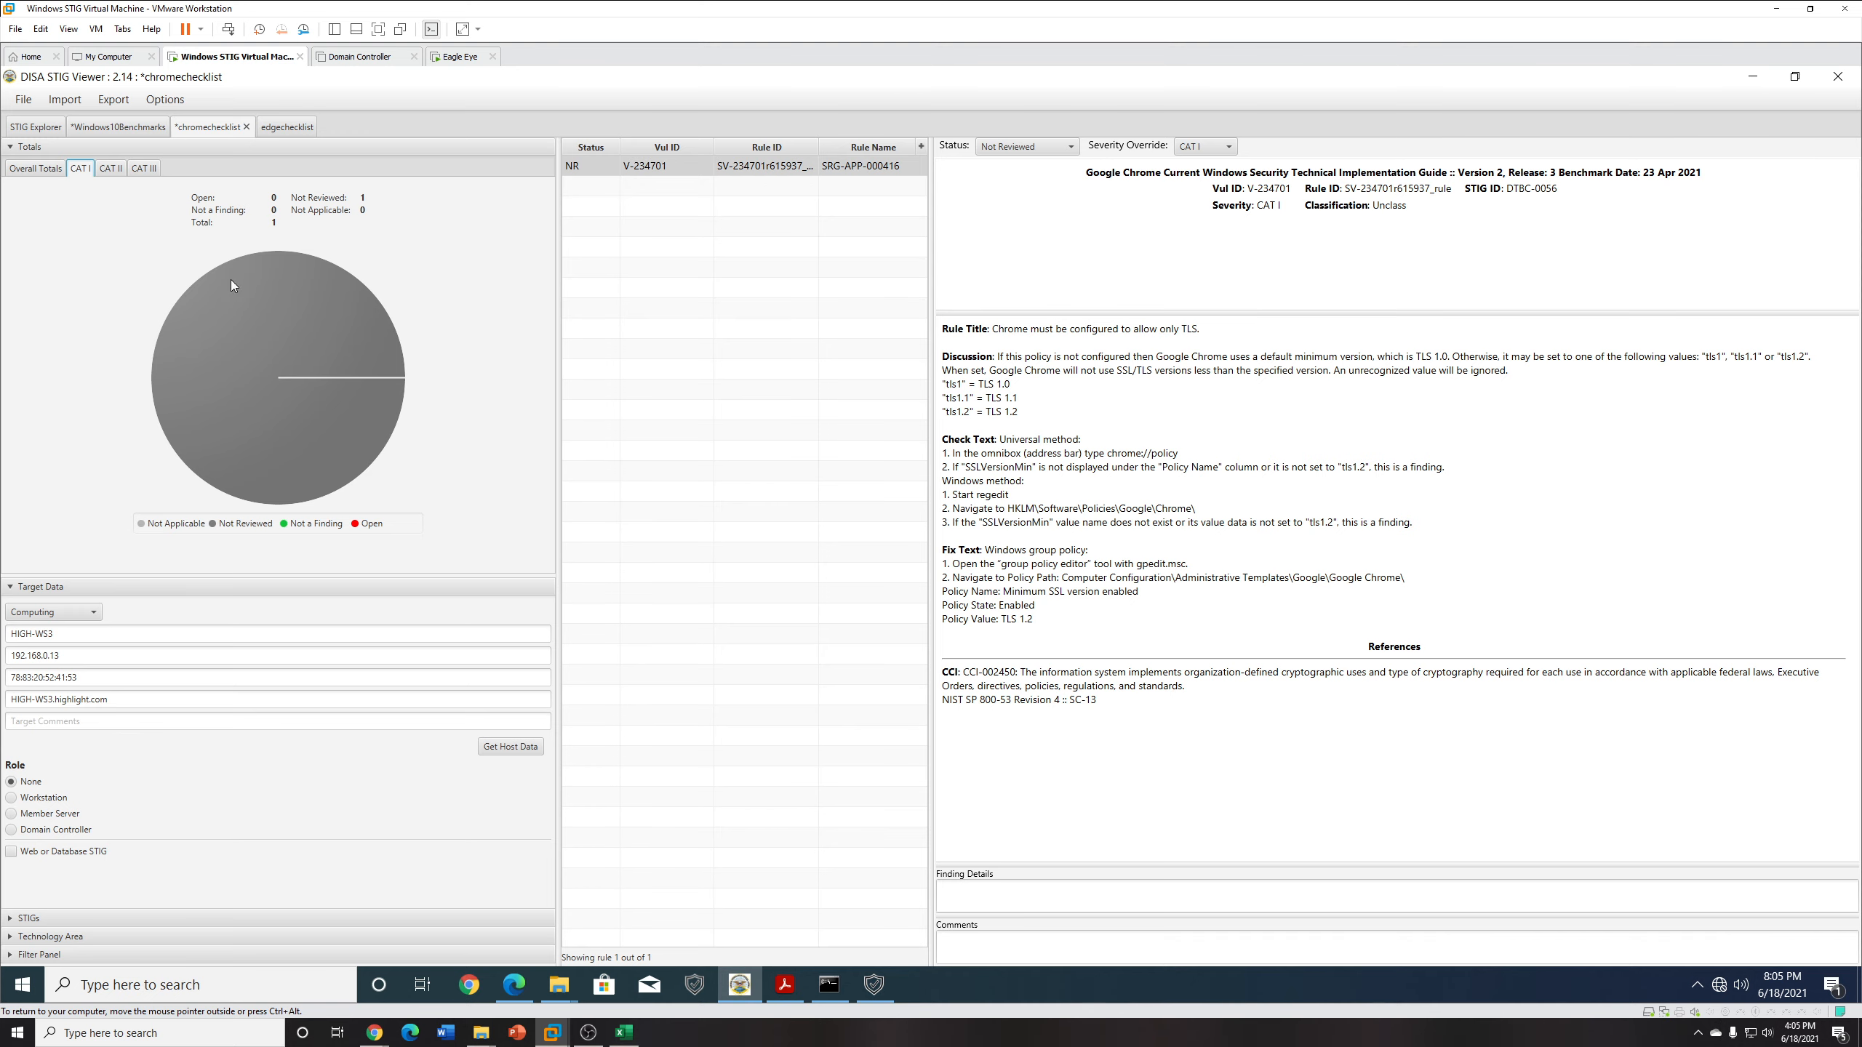
{"action": "left_click", "coordinate": [112, 170]}
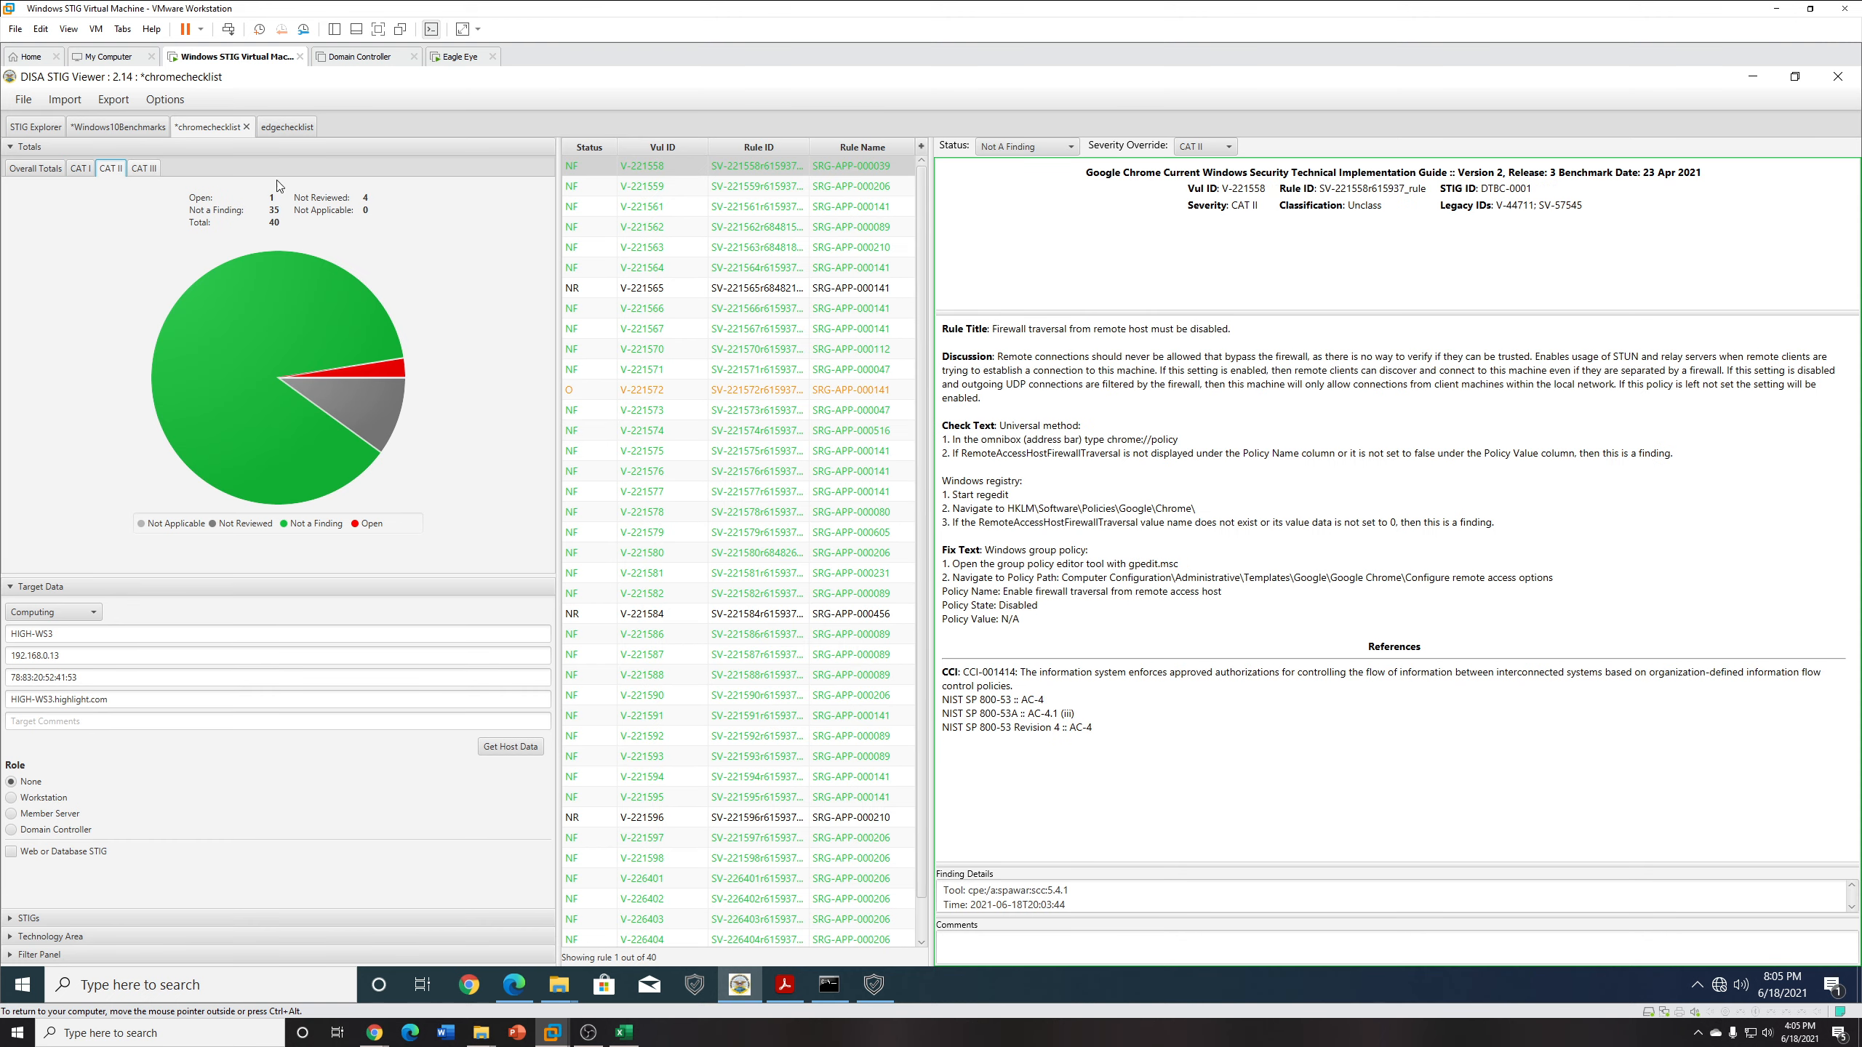
{"action": "left_click", "coordinate": [583, 149]}
{"action": "left_click", "coordinate": [659, 172]}
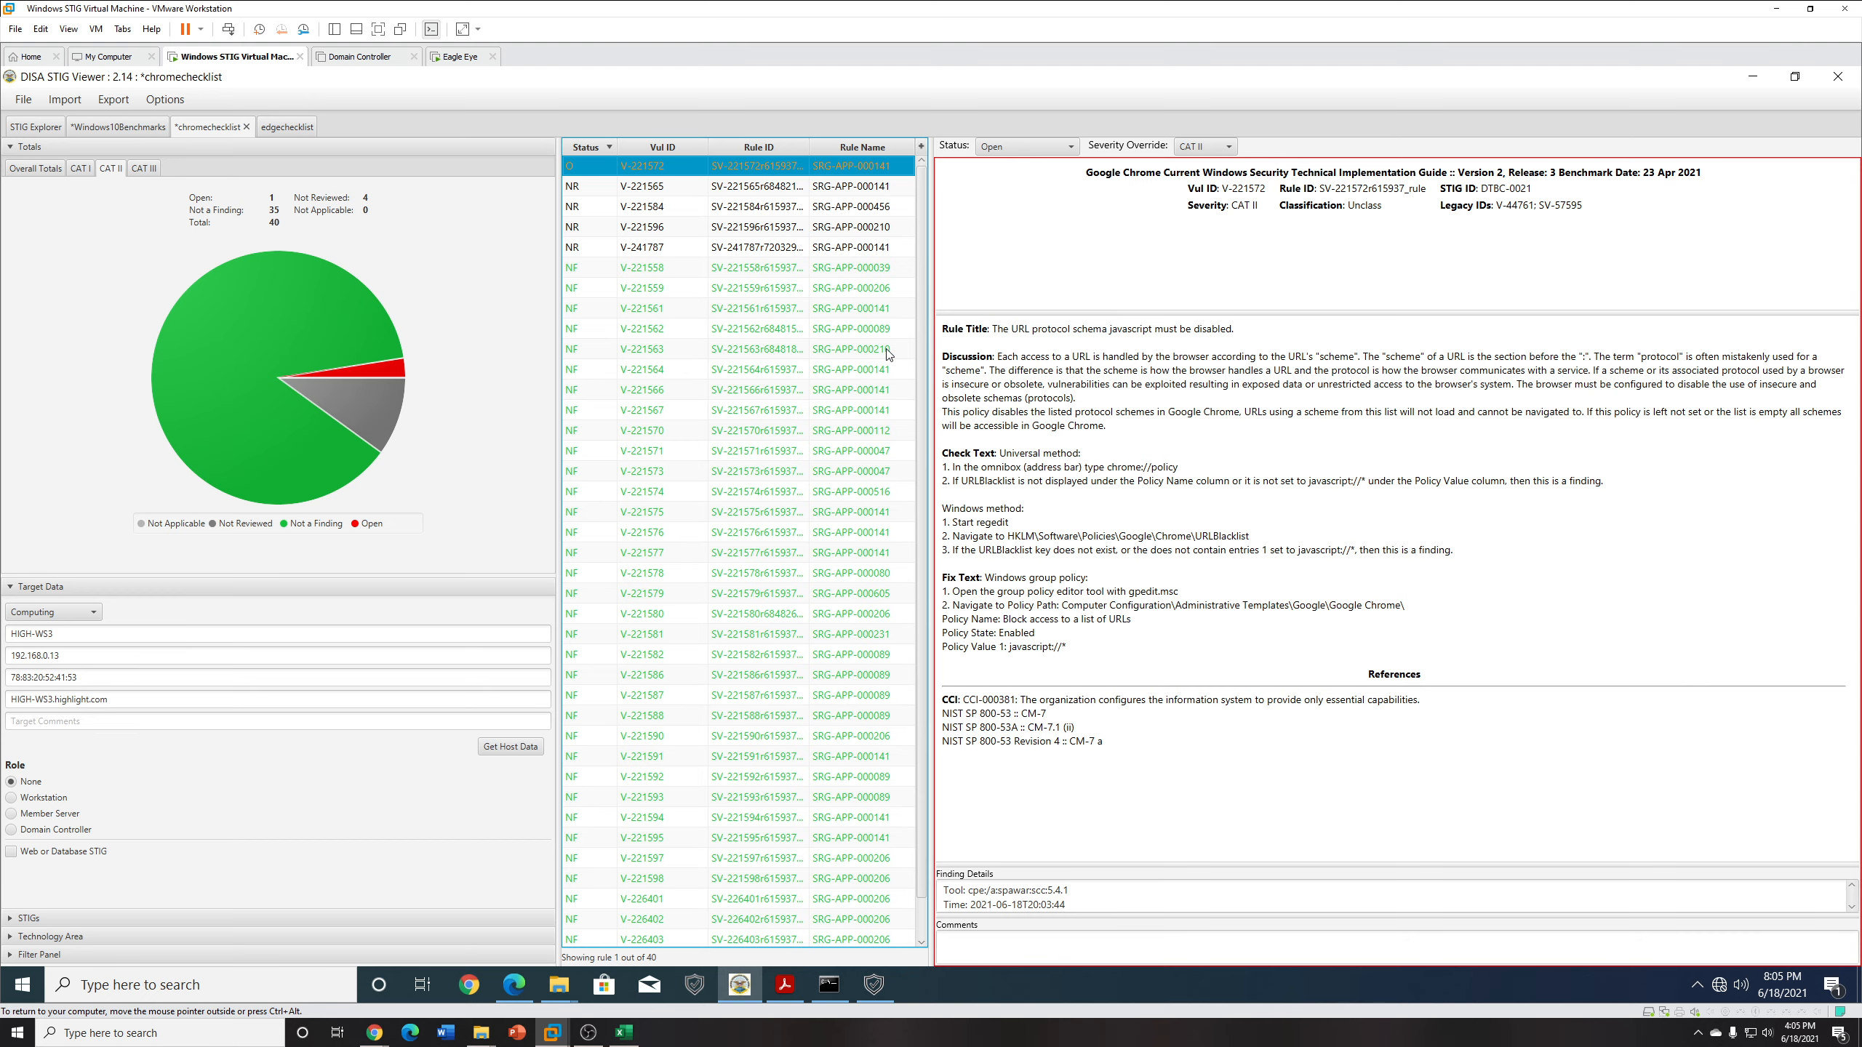
Show edgechecklist in a smaller STIG Viewer window and check the available content in SCAP Compliance Checker.
{"action": "left_click", "coordinate": [291, 133]}
{"action": "left_click_drag", "start_coordinate": [1316, 81], "coordinate": [1126, 123]}
{"action": "left_click", "coordinate": [578, 864]}
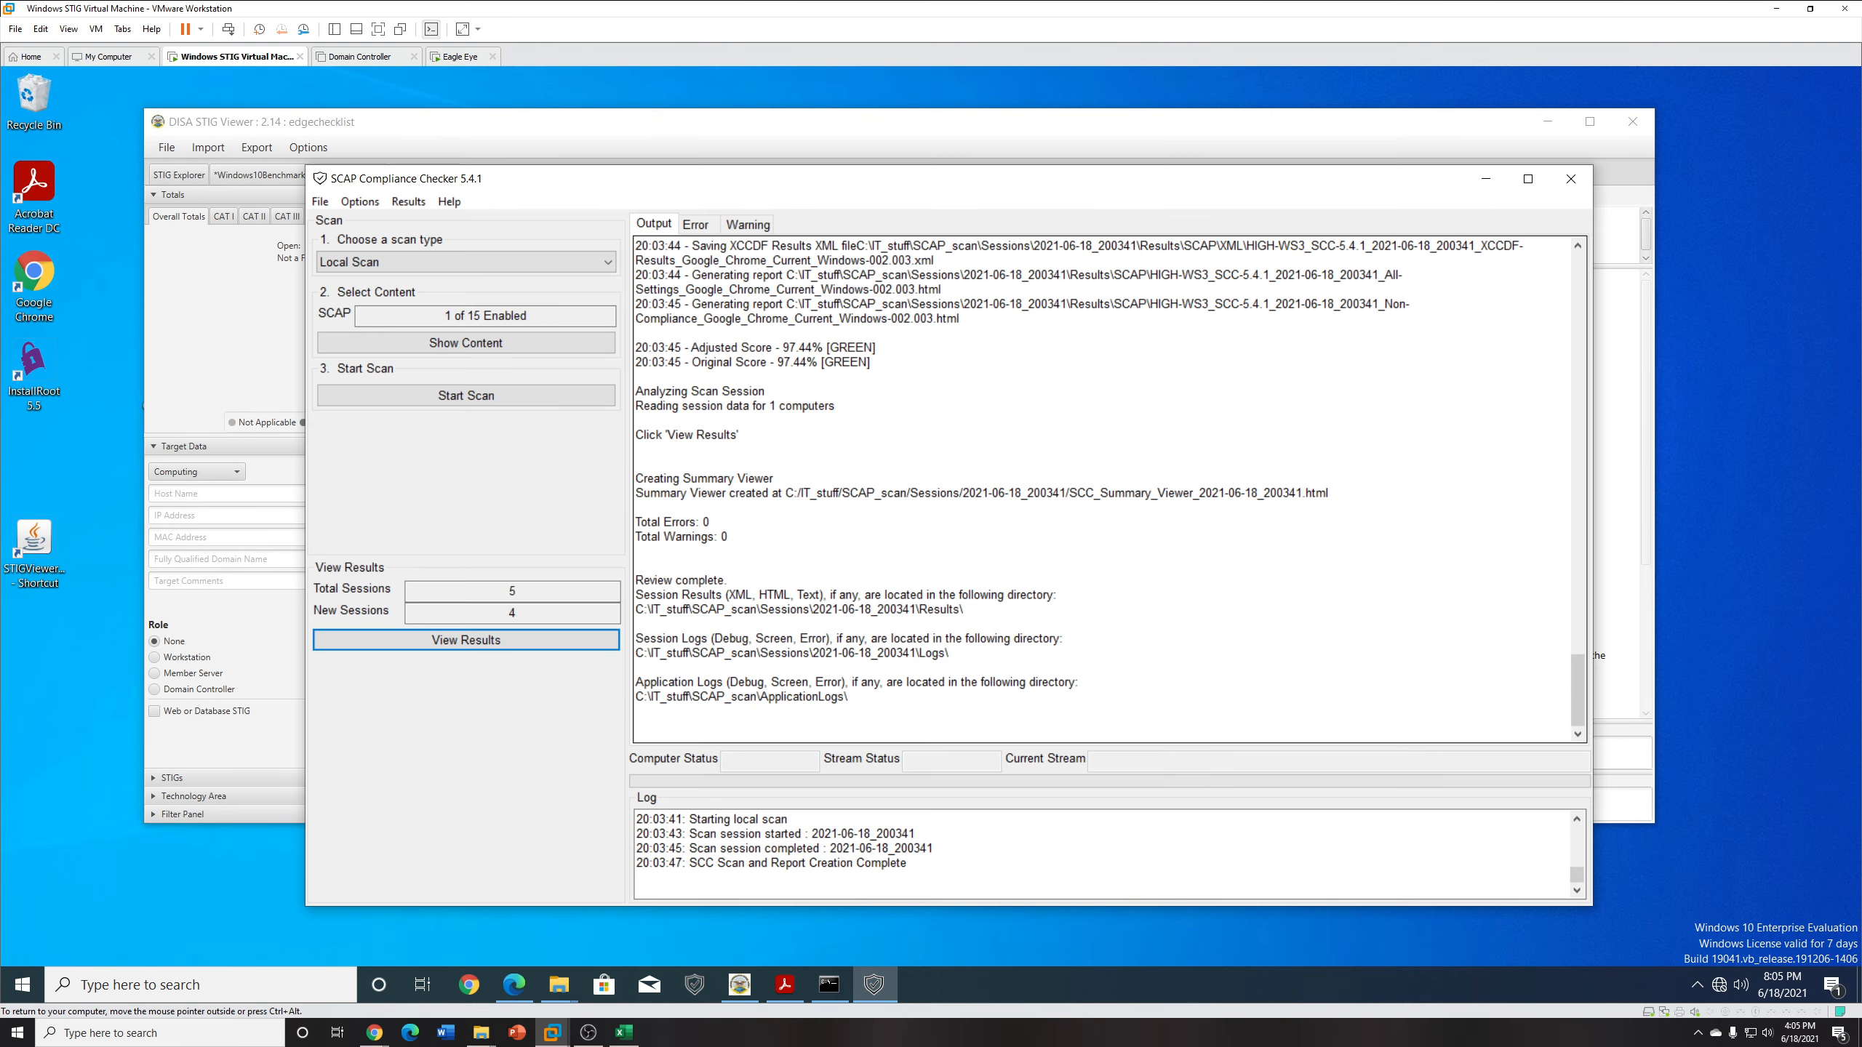
{"action": "left_click", "coordinate": [369, 208]}
{"action": "left_click", "coordinate": [477, 334]}
{"action": "left_click", "coordinate": [520, 343]}
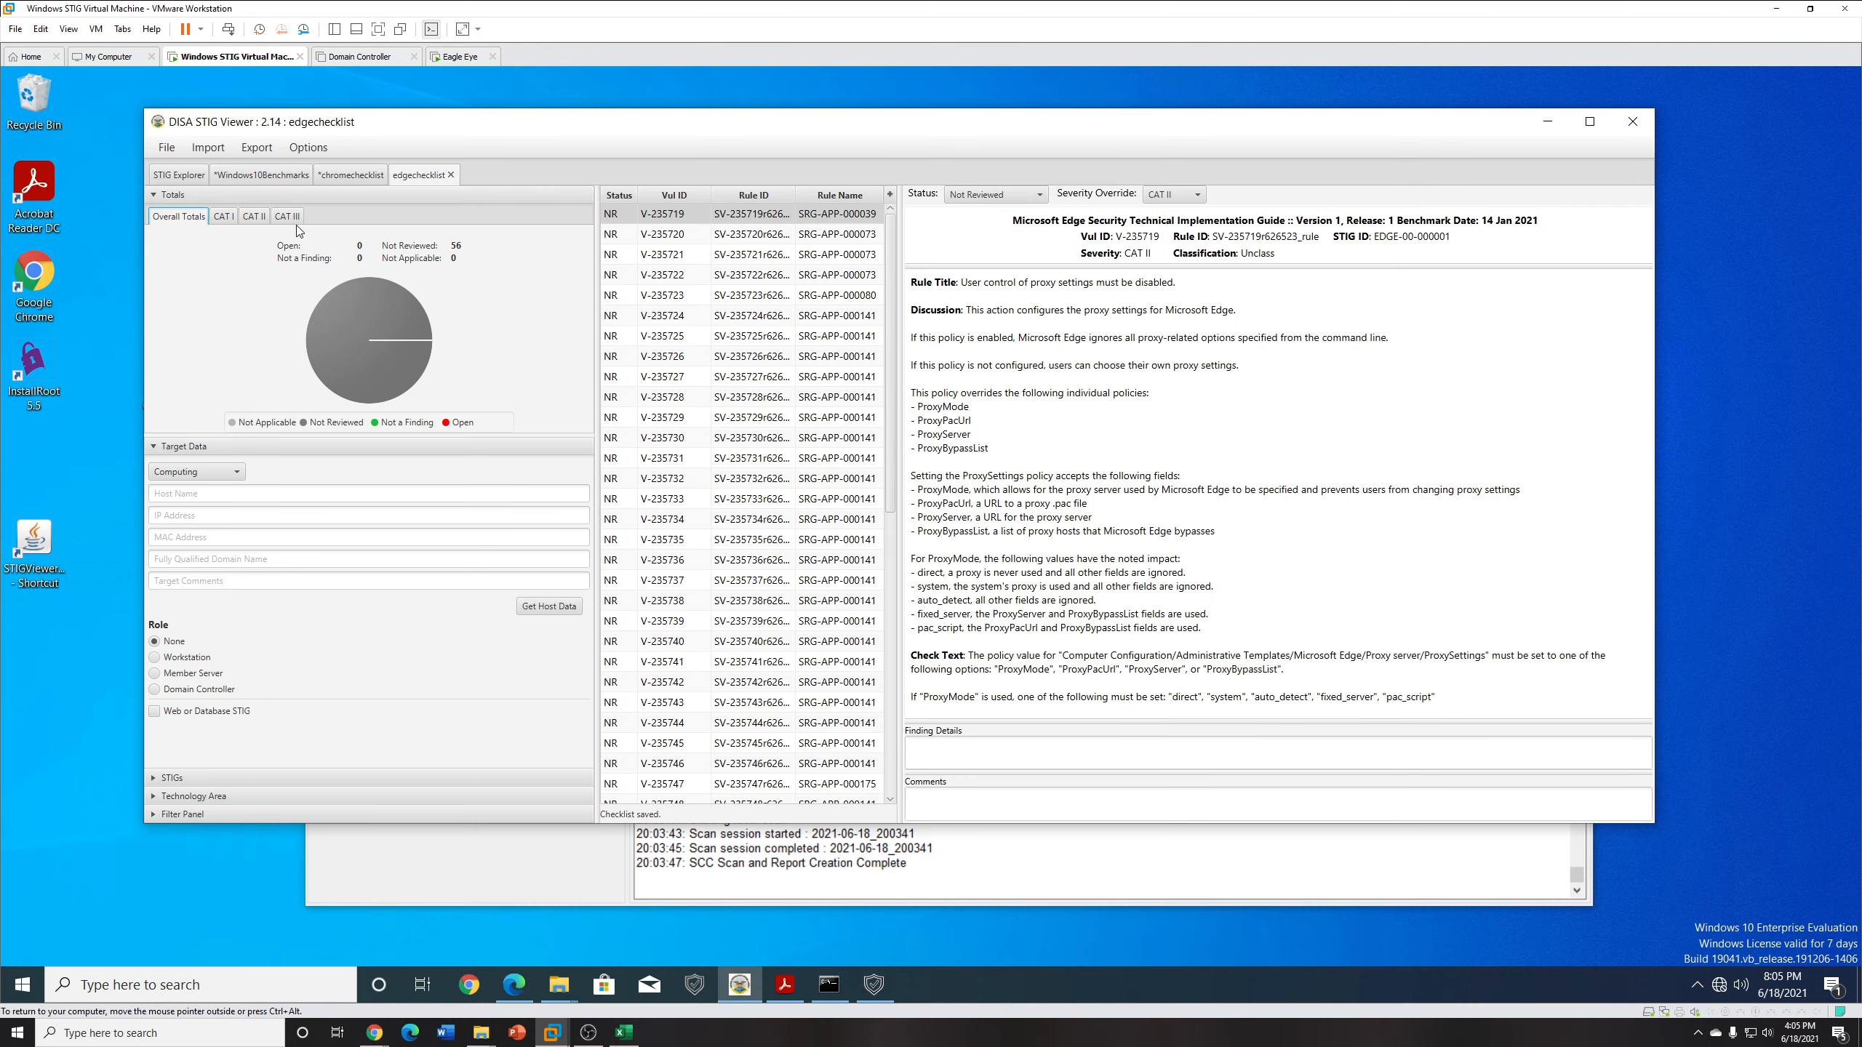
Return to edgechecklist in STIG Viewer and look through its Microsoft Edge rules, including V-235724 and V-235746.
{"action": "left_click", "coordinate": [297, 229]}
{"action": "left_click", "coordinate": [695, 256]}
{"action": "left_click", "coordinate": [730, 323]}
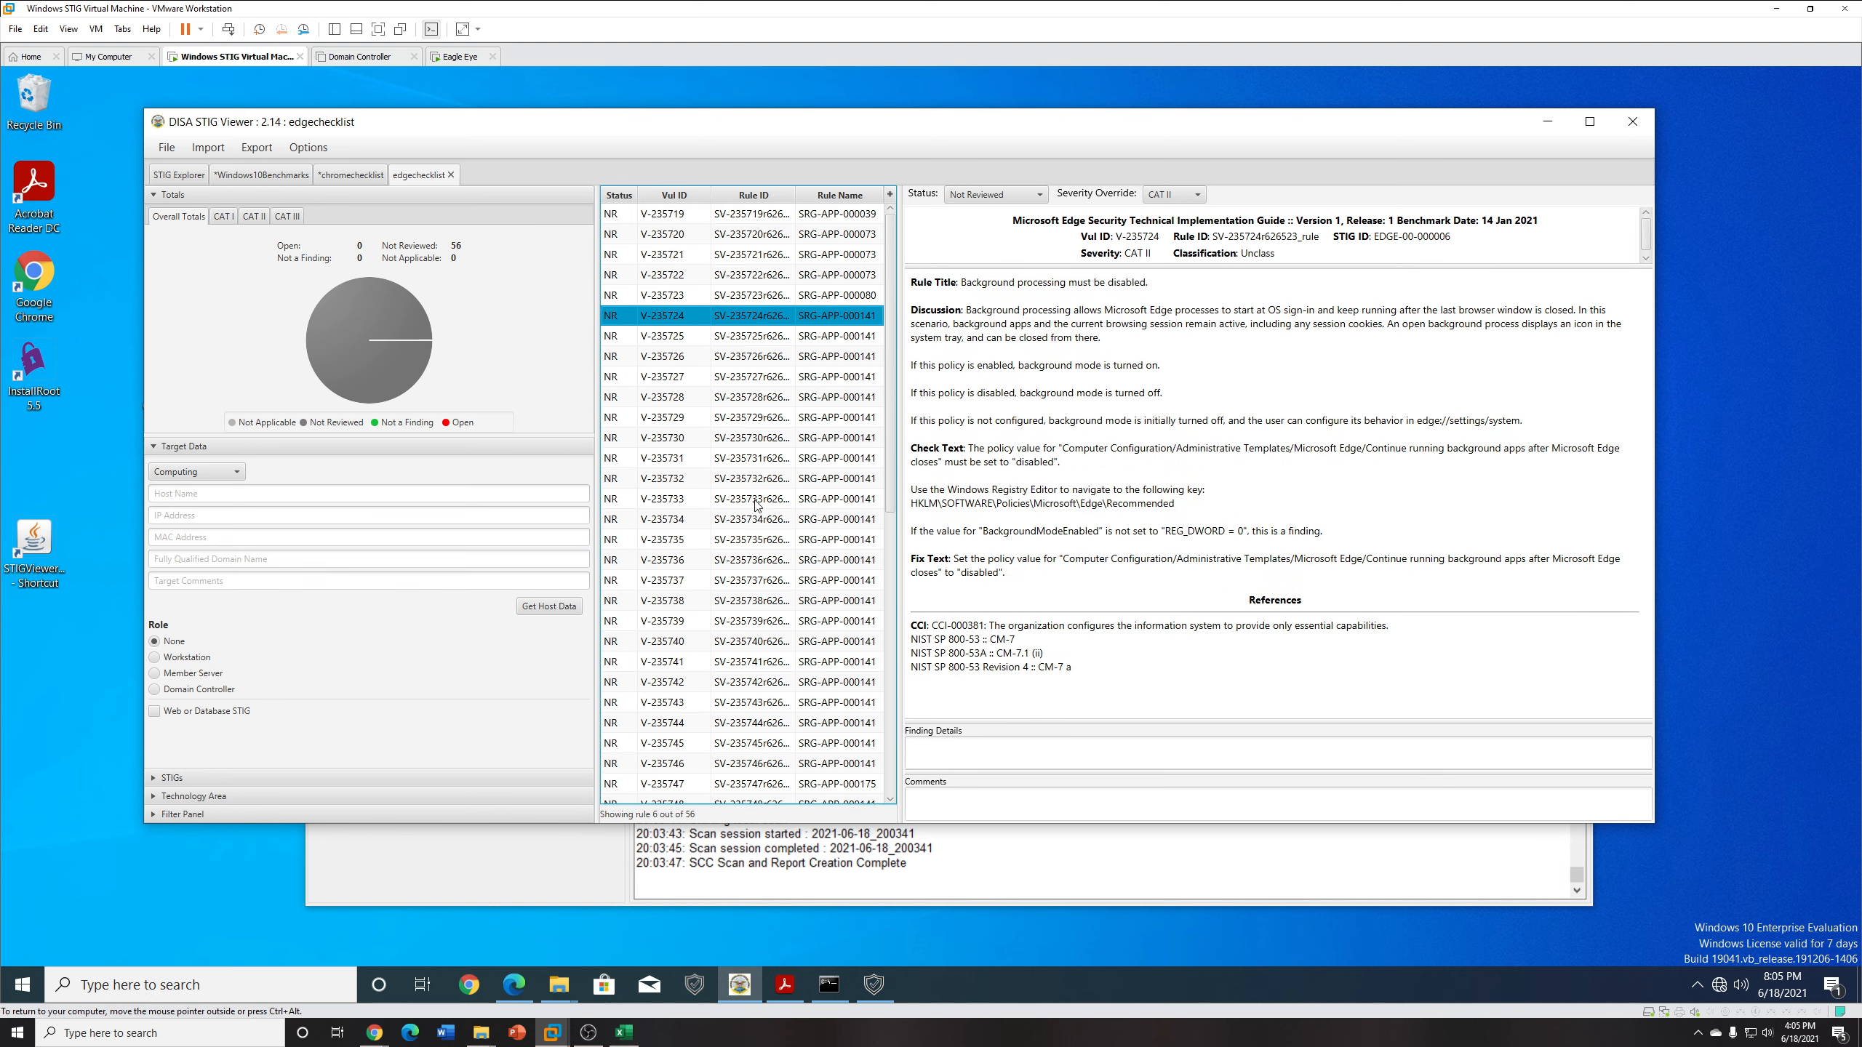
{"action": "left_click", "coordinate": [757, 502]}
{"action": "scroll", "coordinate": [764, 643], "scroll_direction": "down", "scroll_amount": 3}
{"action": "left_click", "coordinate": [776, 582]}
{"action": "scroll", "coordinate": [775, 582], "scroll_direction": "down", "scroll_amount": 1}
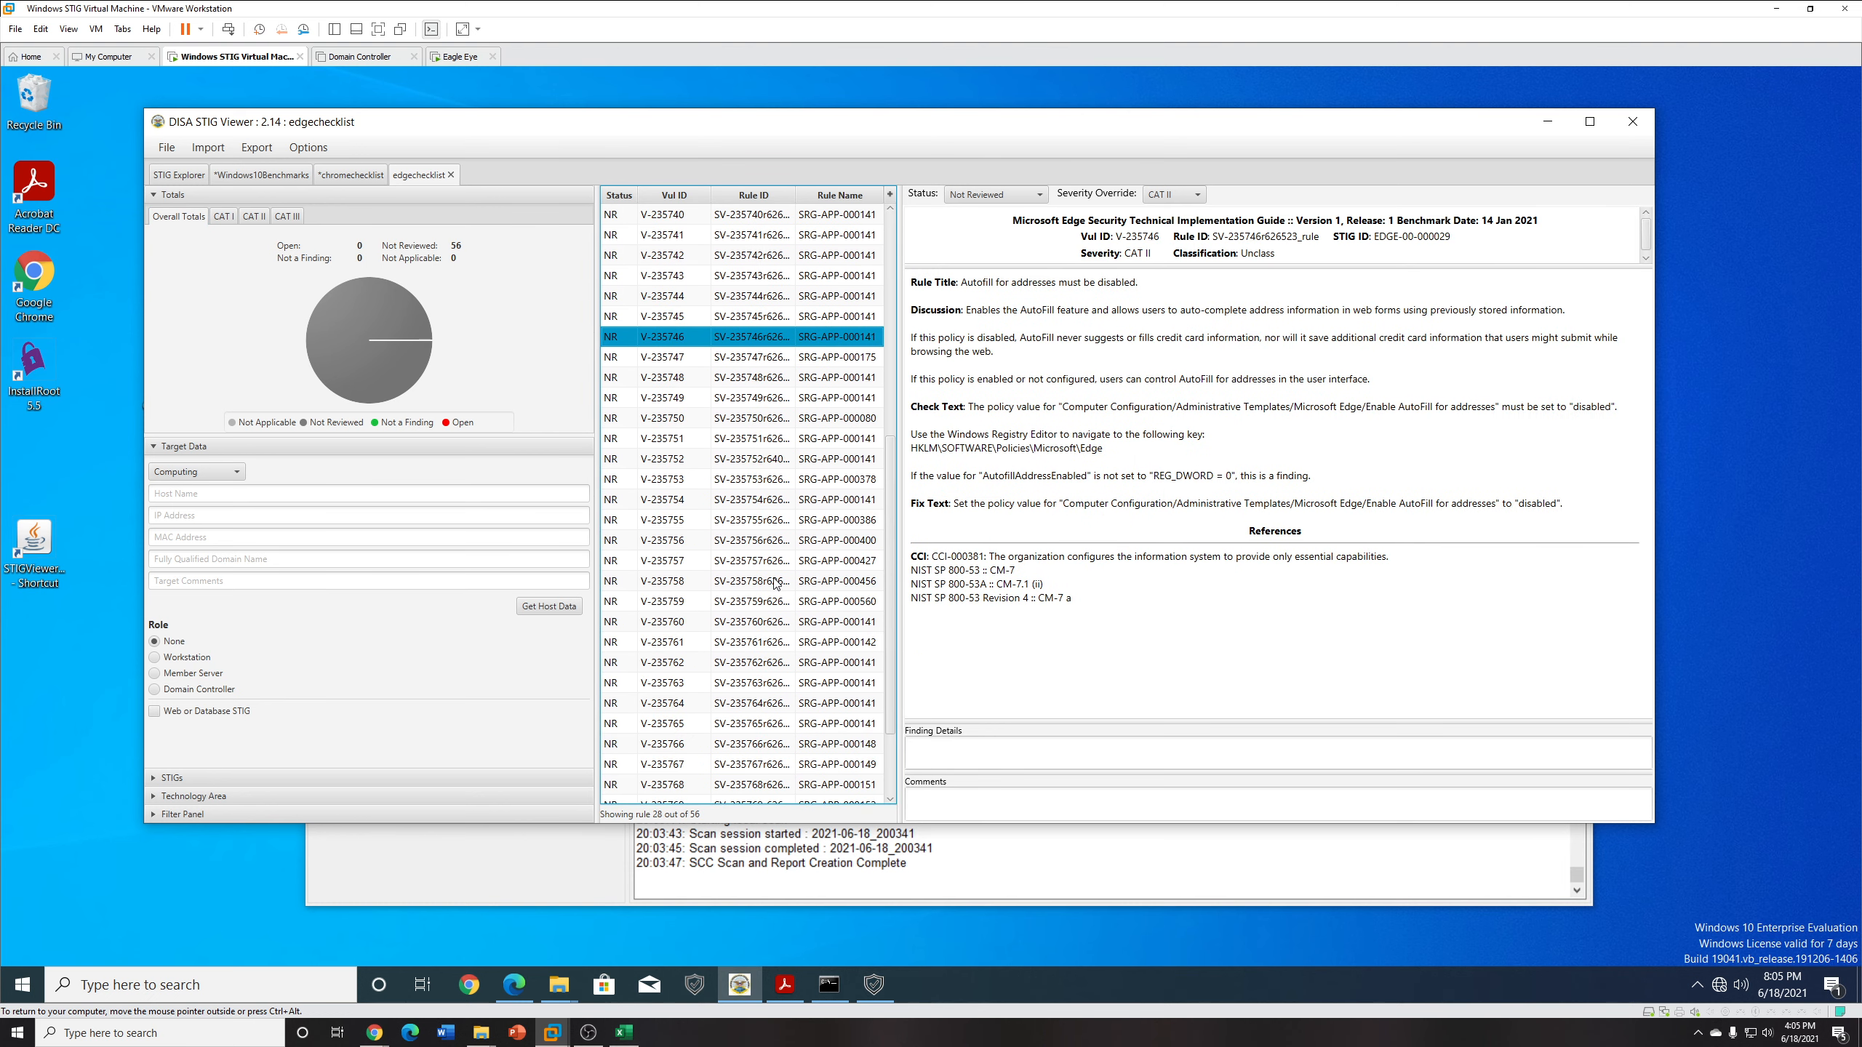
Look through the full list of Microsoft Edge rules in edgechecklist and view the details of rule V-235719.
{"action": "scroll", "coordinate": [770, 584], "scroll_direction": "up", "scroll_amount": 4}
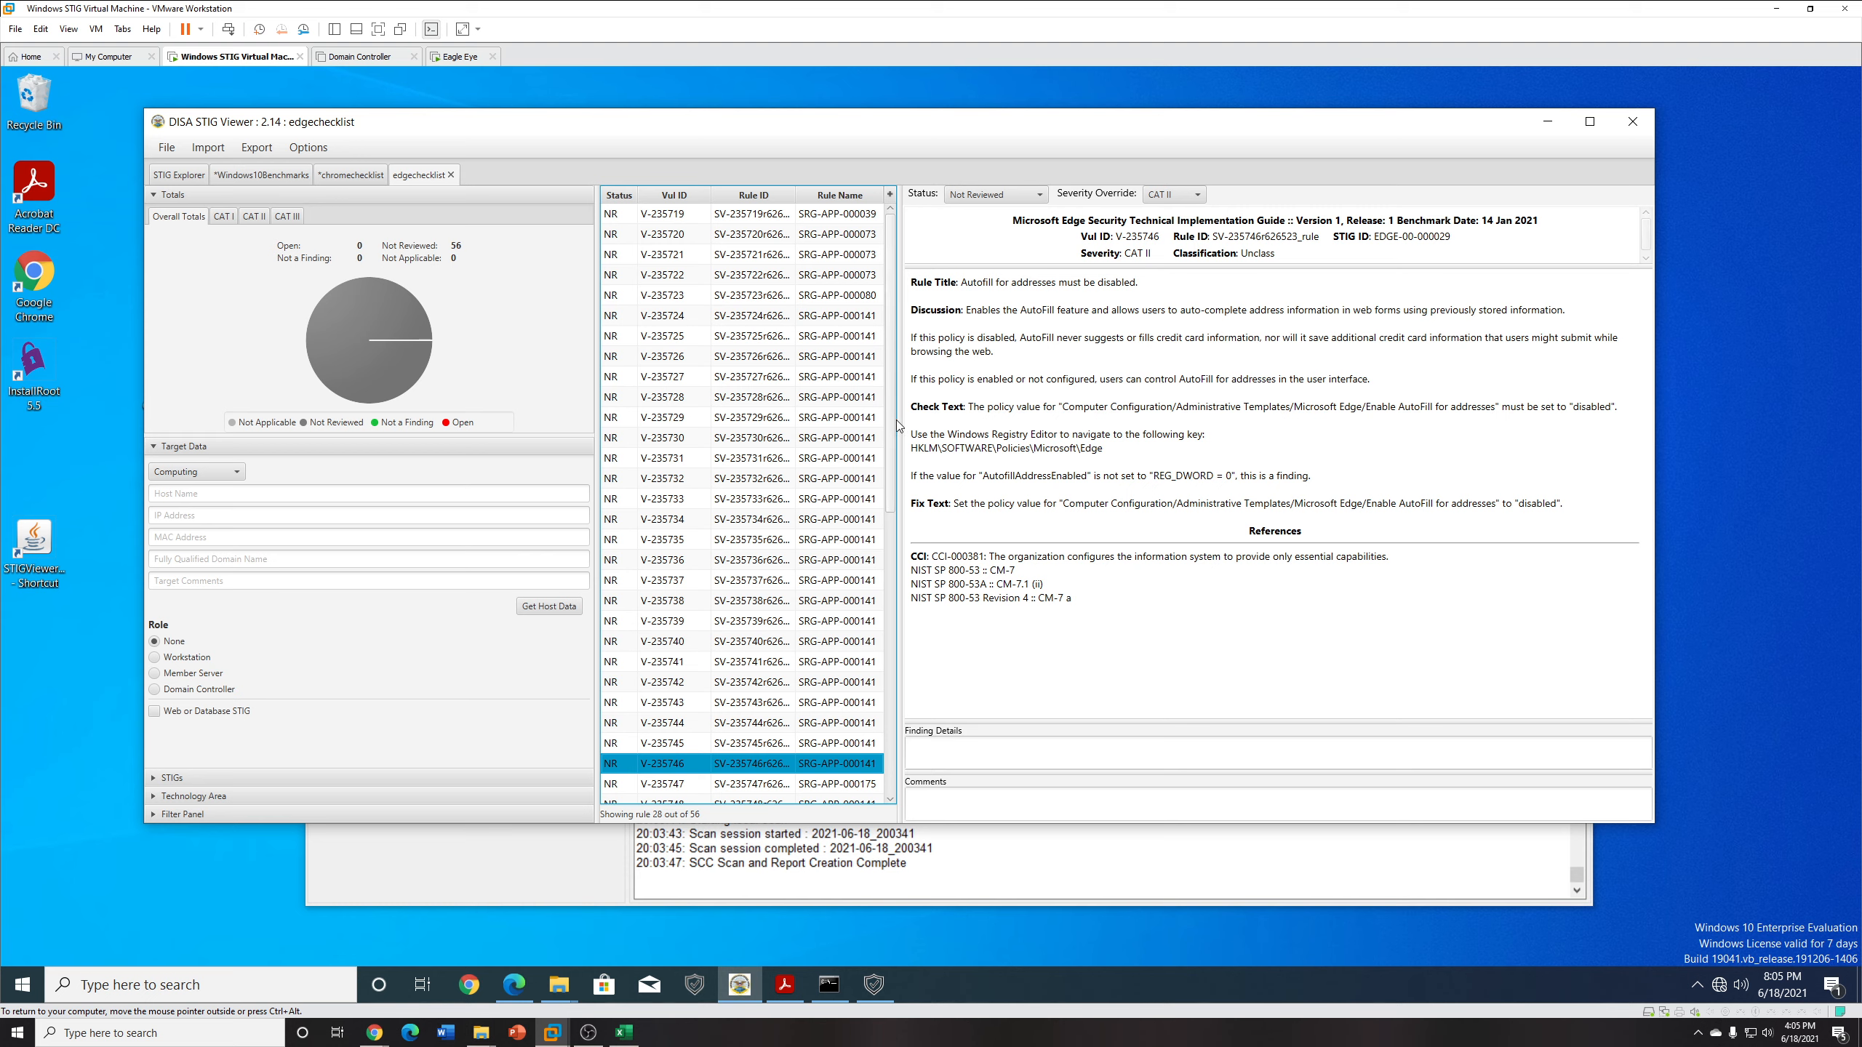
{"action": "scroll", "coordinate": [832, 400], "scroll_direction": "down", "scroll_amount": 1}
{"action": "scroll", "coordinate": [814, 430], "scroll_direction": "up", "scroll_amount": 1}
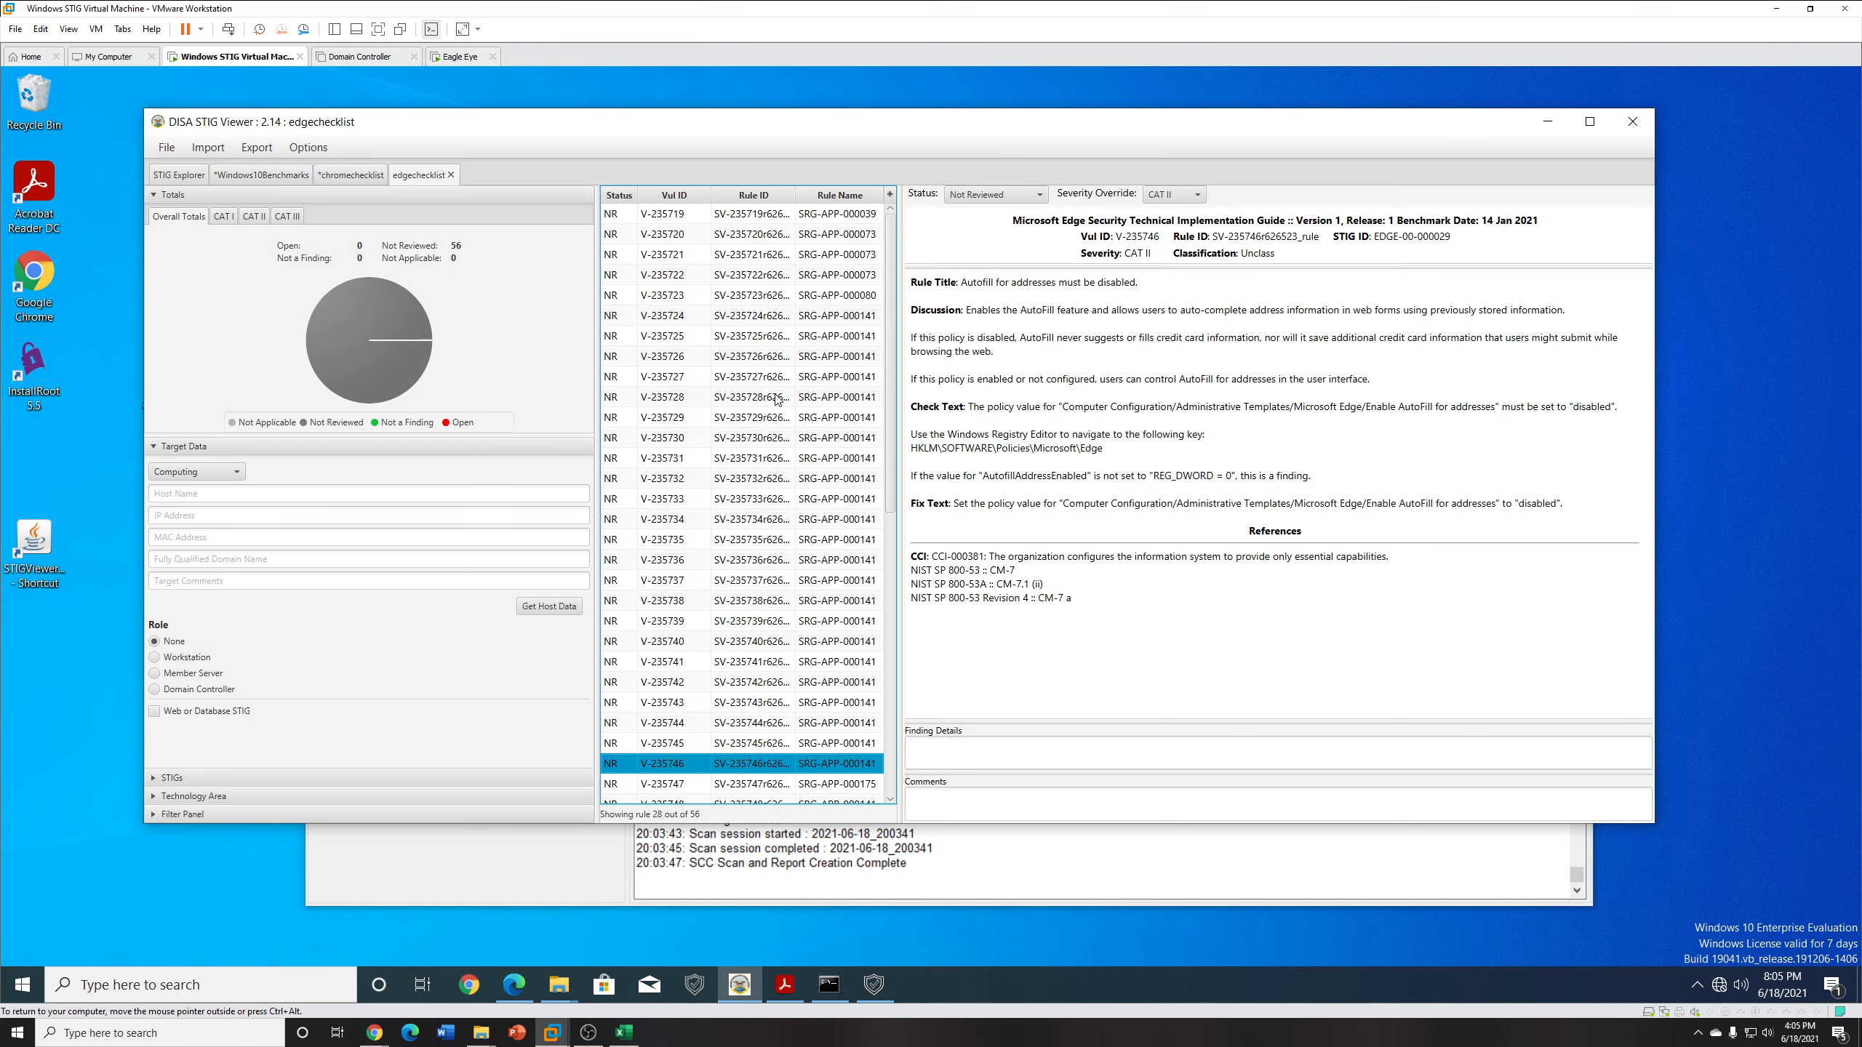
{"action": "scroll", "coordinate": [766, 432], "scroll_direction": "down", "scroll_amount": 10}
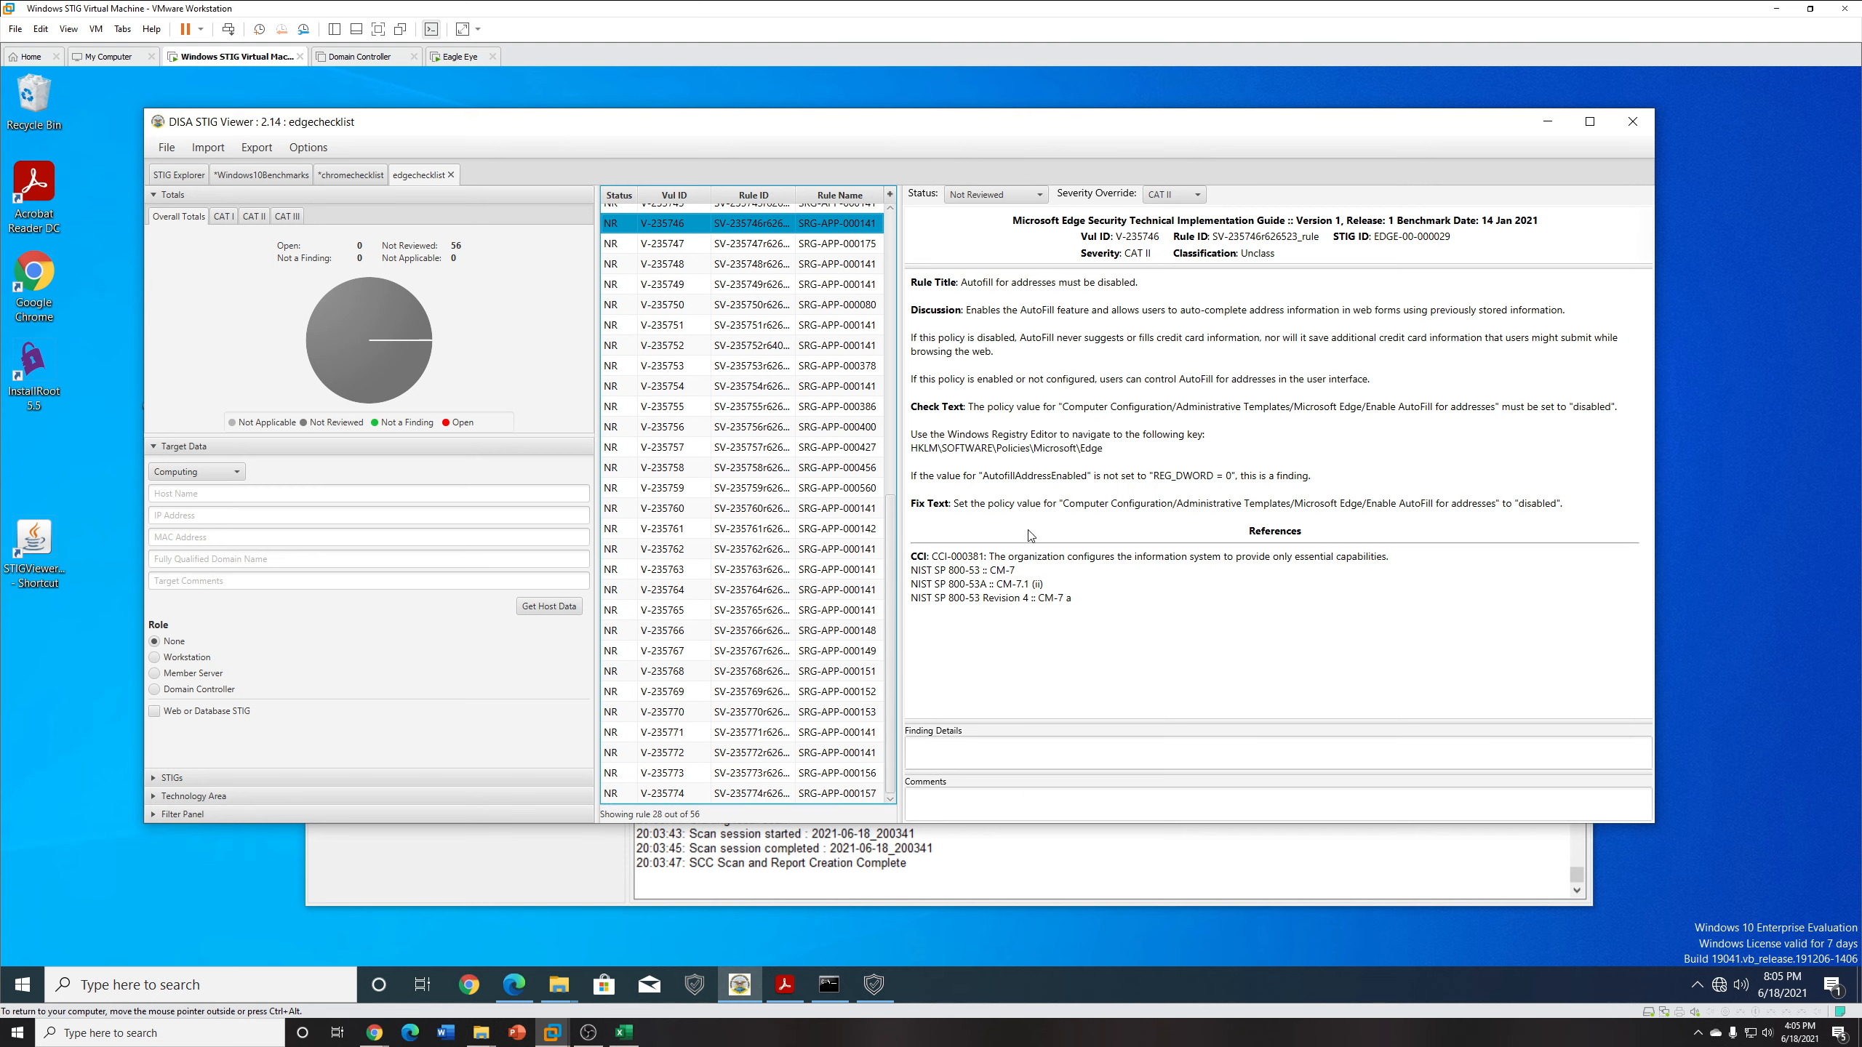
{"action": "scroll", "coordinate": [764, 473], "scroll_direction": "up", "scroll_amount": 9}
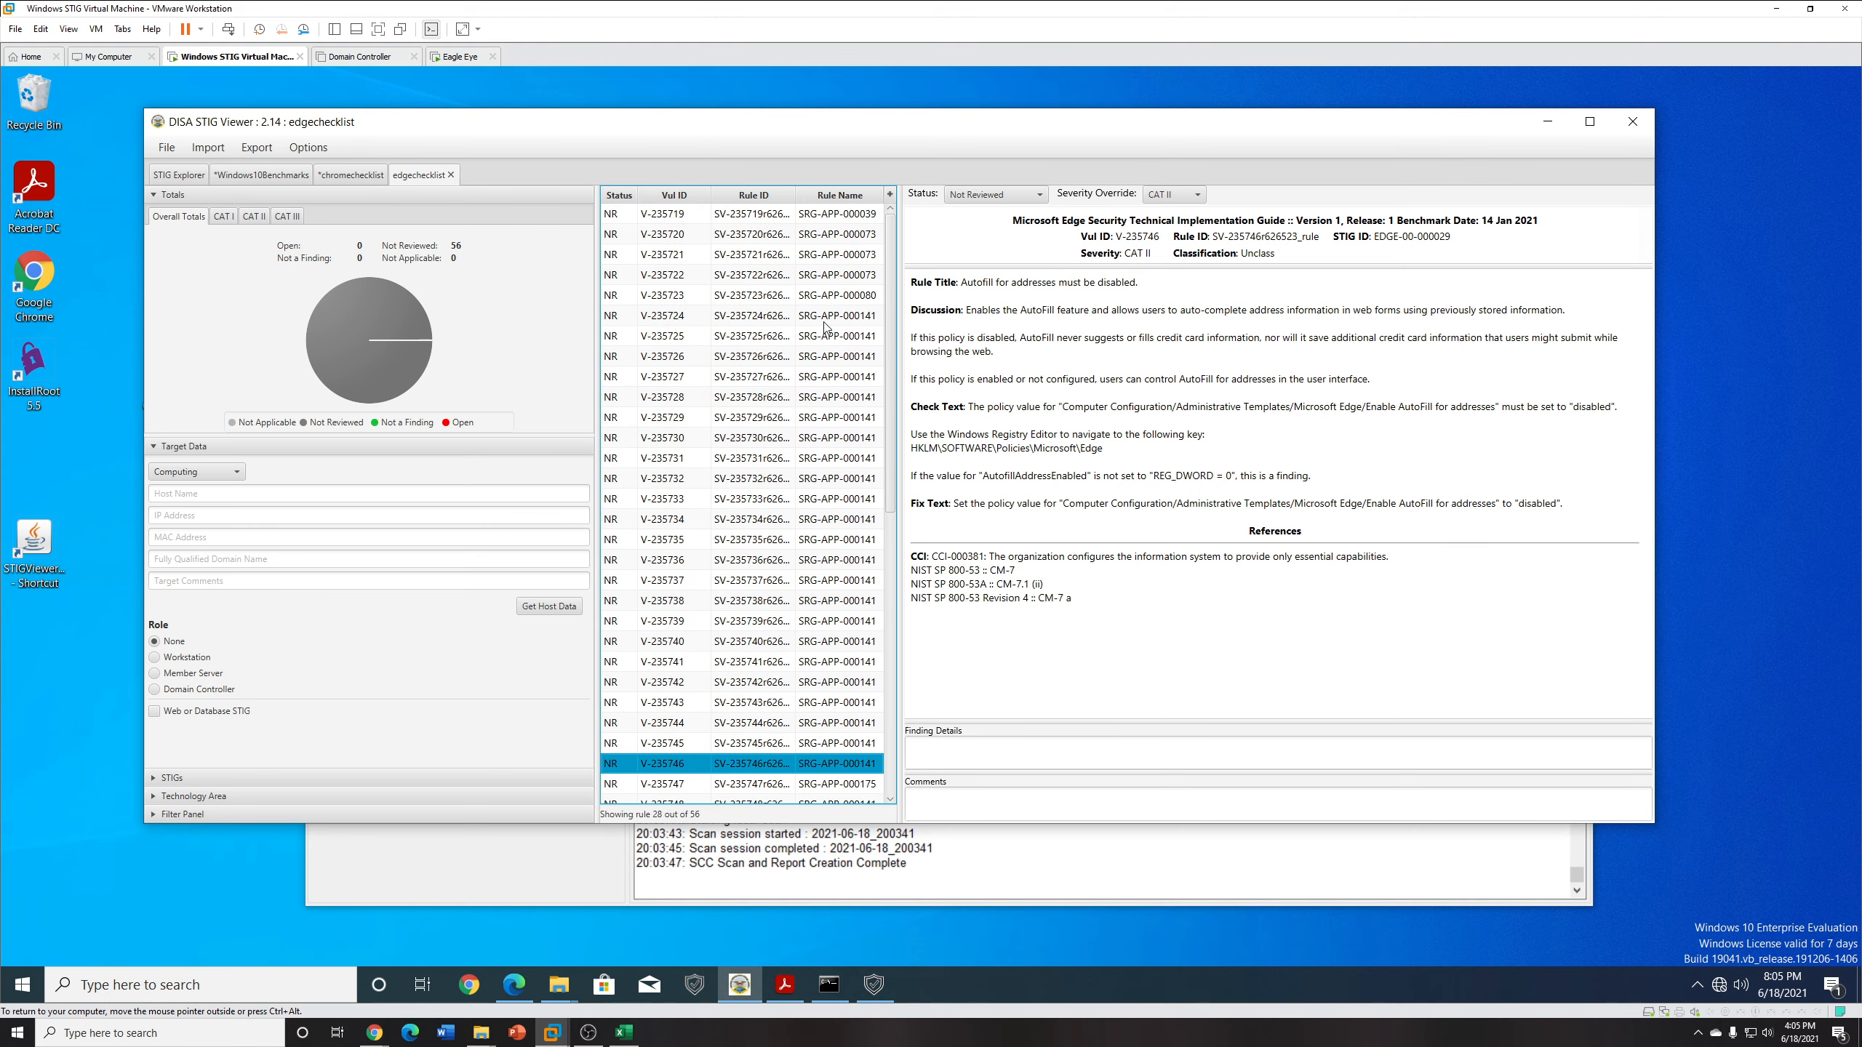
{"action": "left_click", "coordinate": [762, 219]}
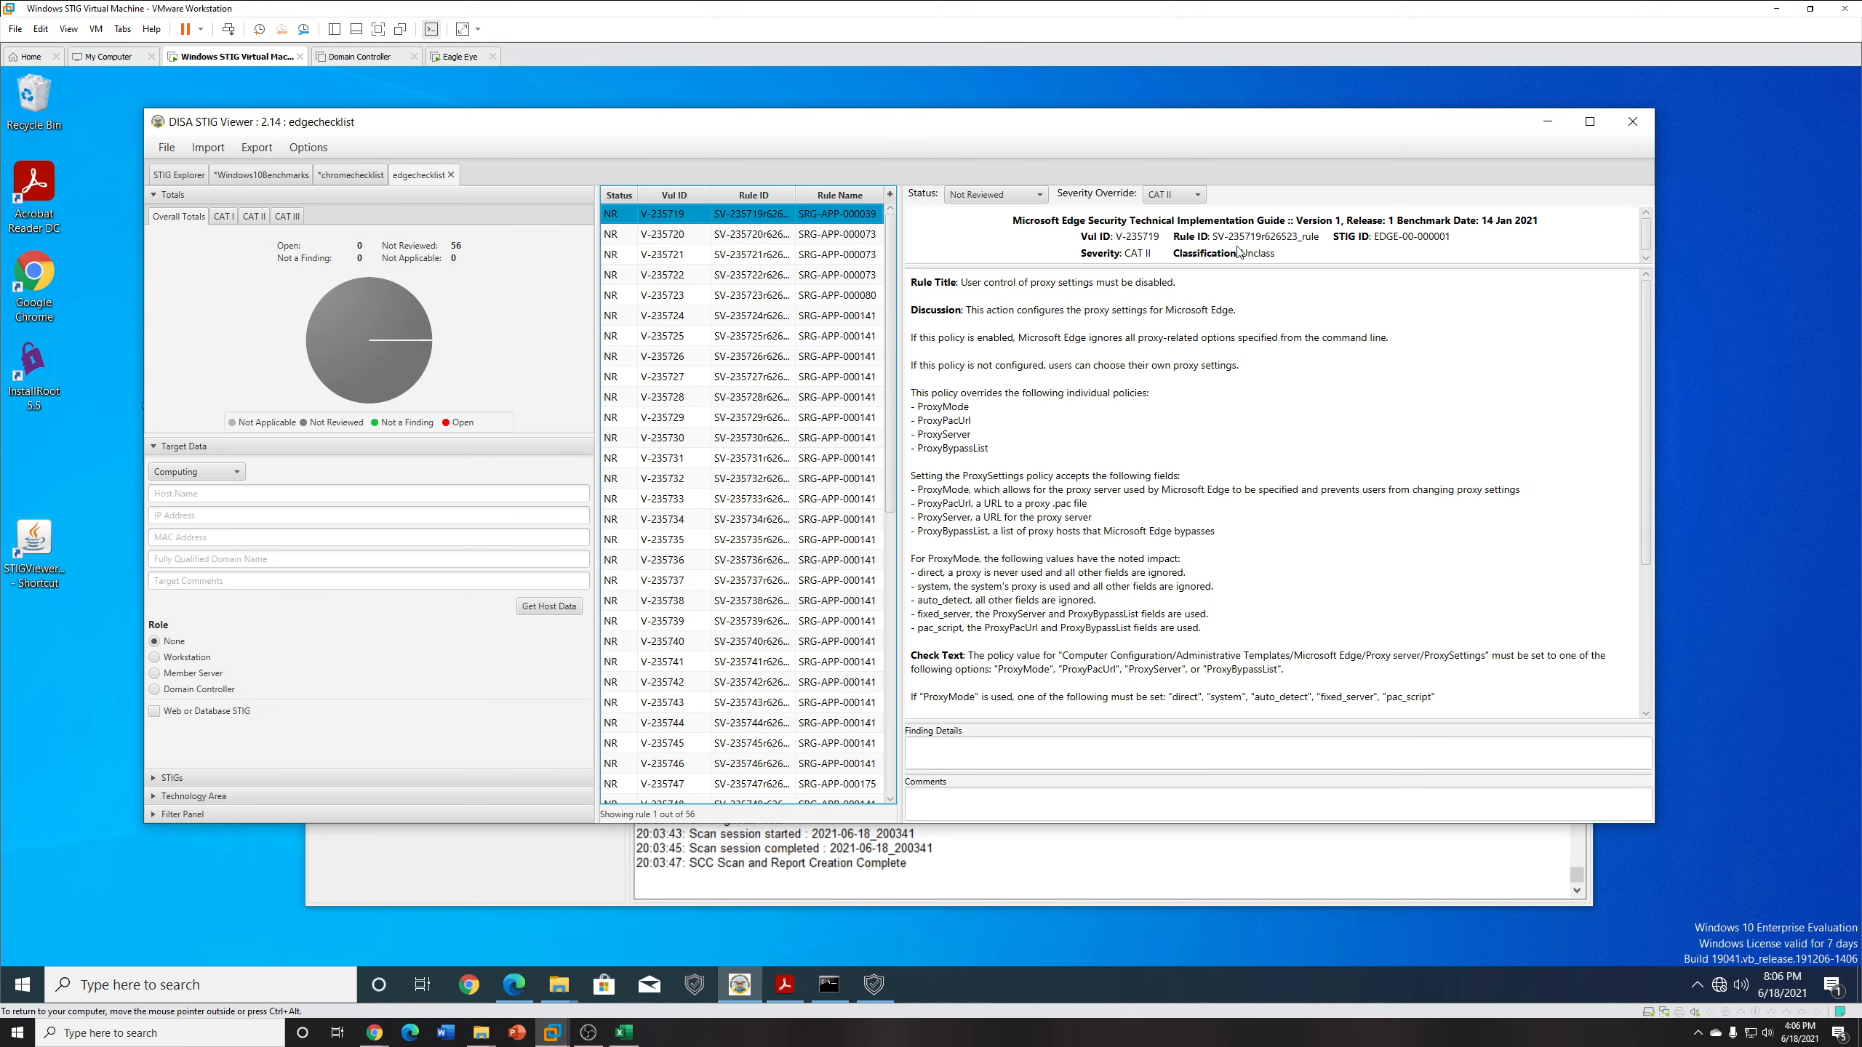
Switch to chromechecklist, reposition the STIG Viewer window and view the details of rules V-221565 and V-221572.
{"action": "left_click", "coordinate": [351, 174]}
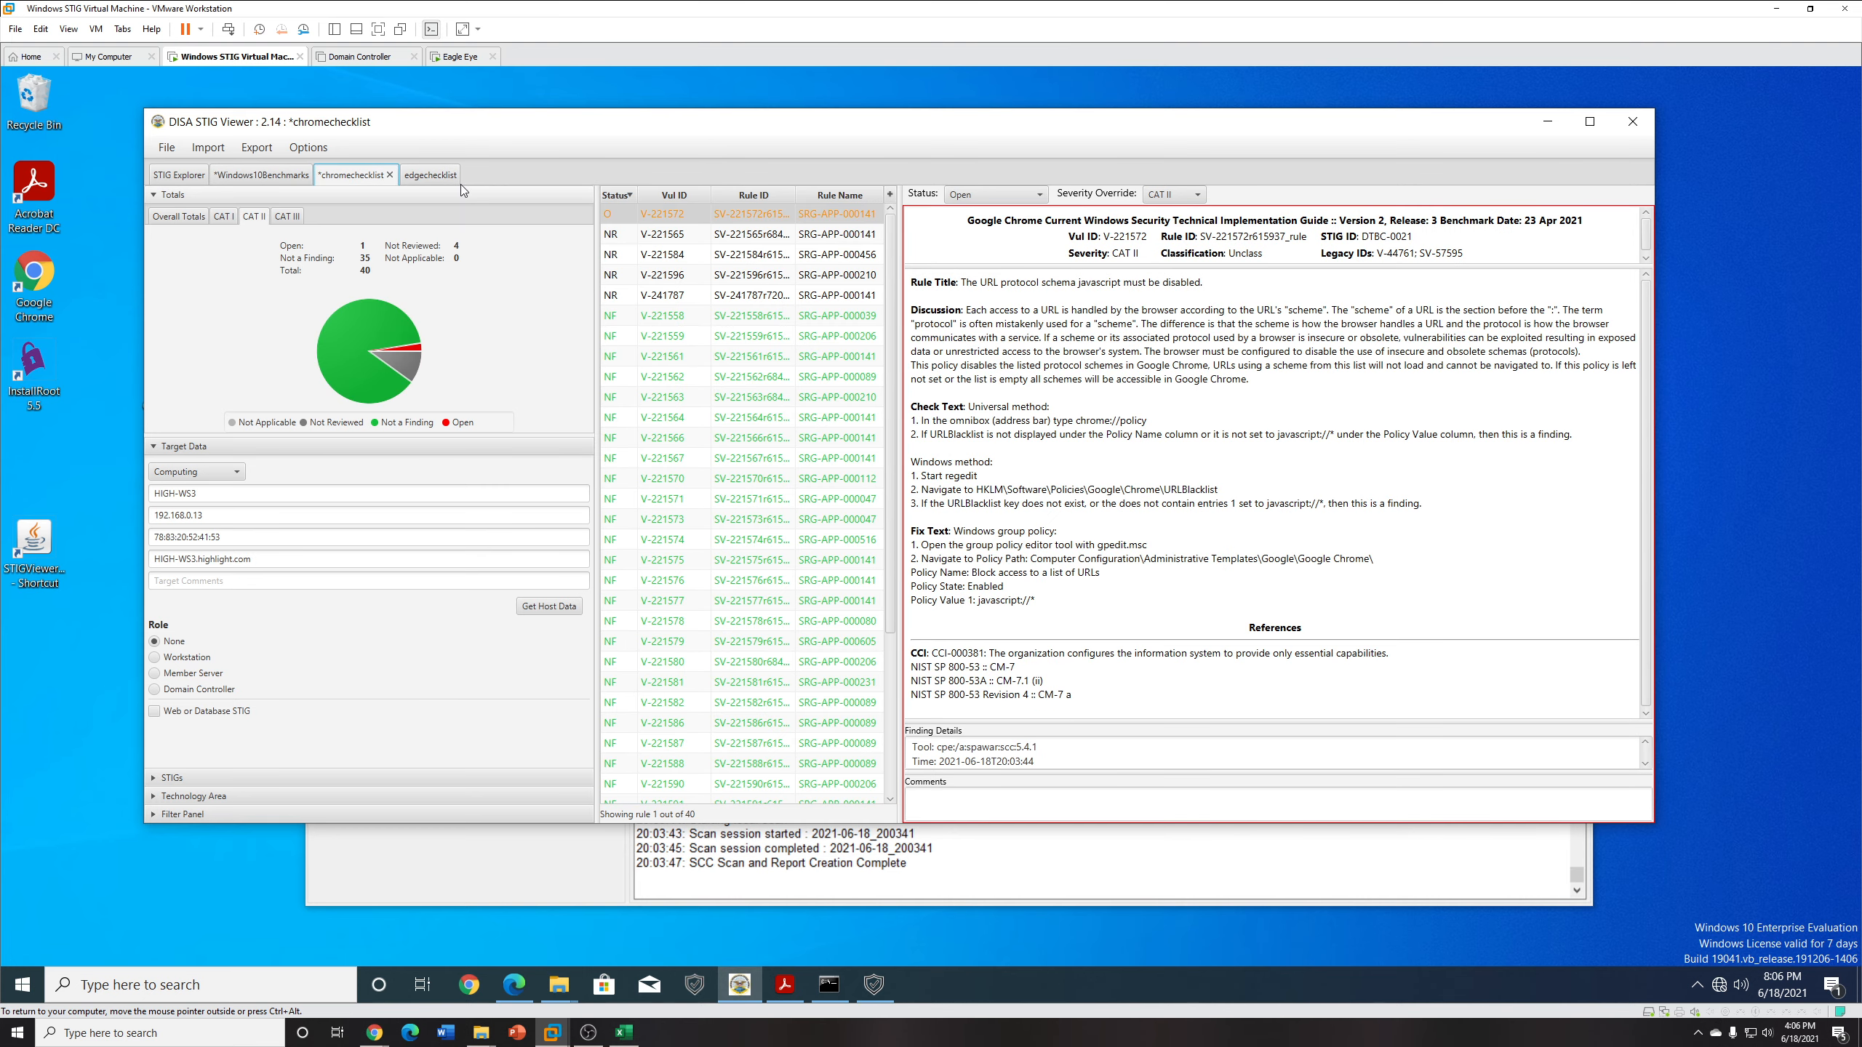
{"action": "left_click", "coordinate": [739, 240]}
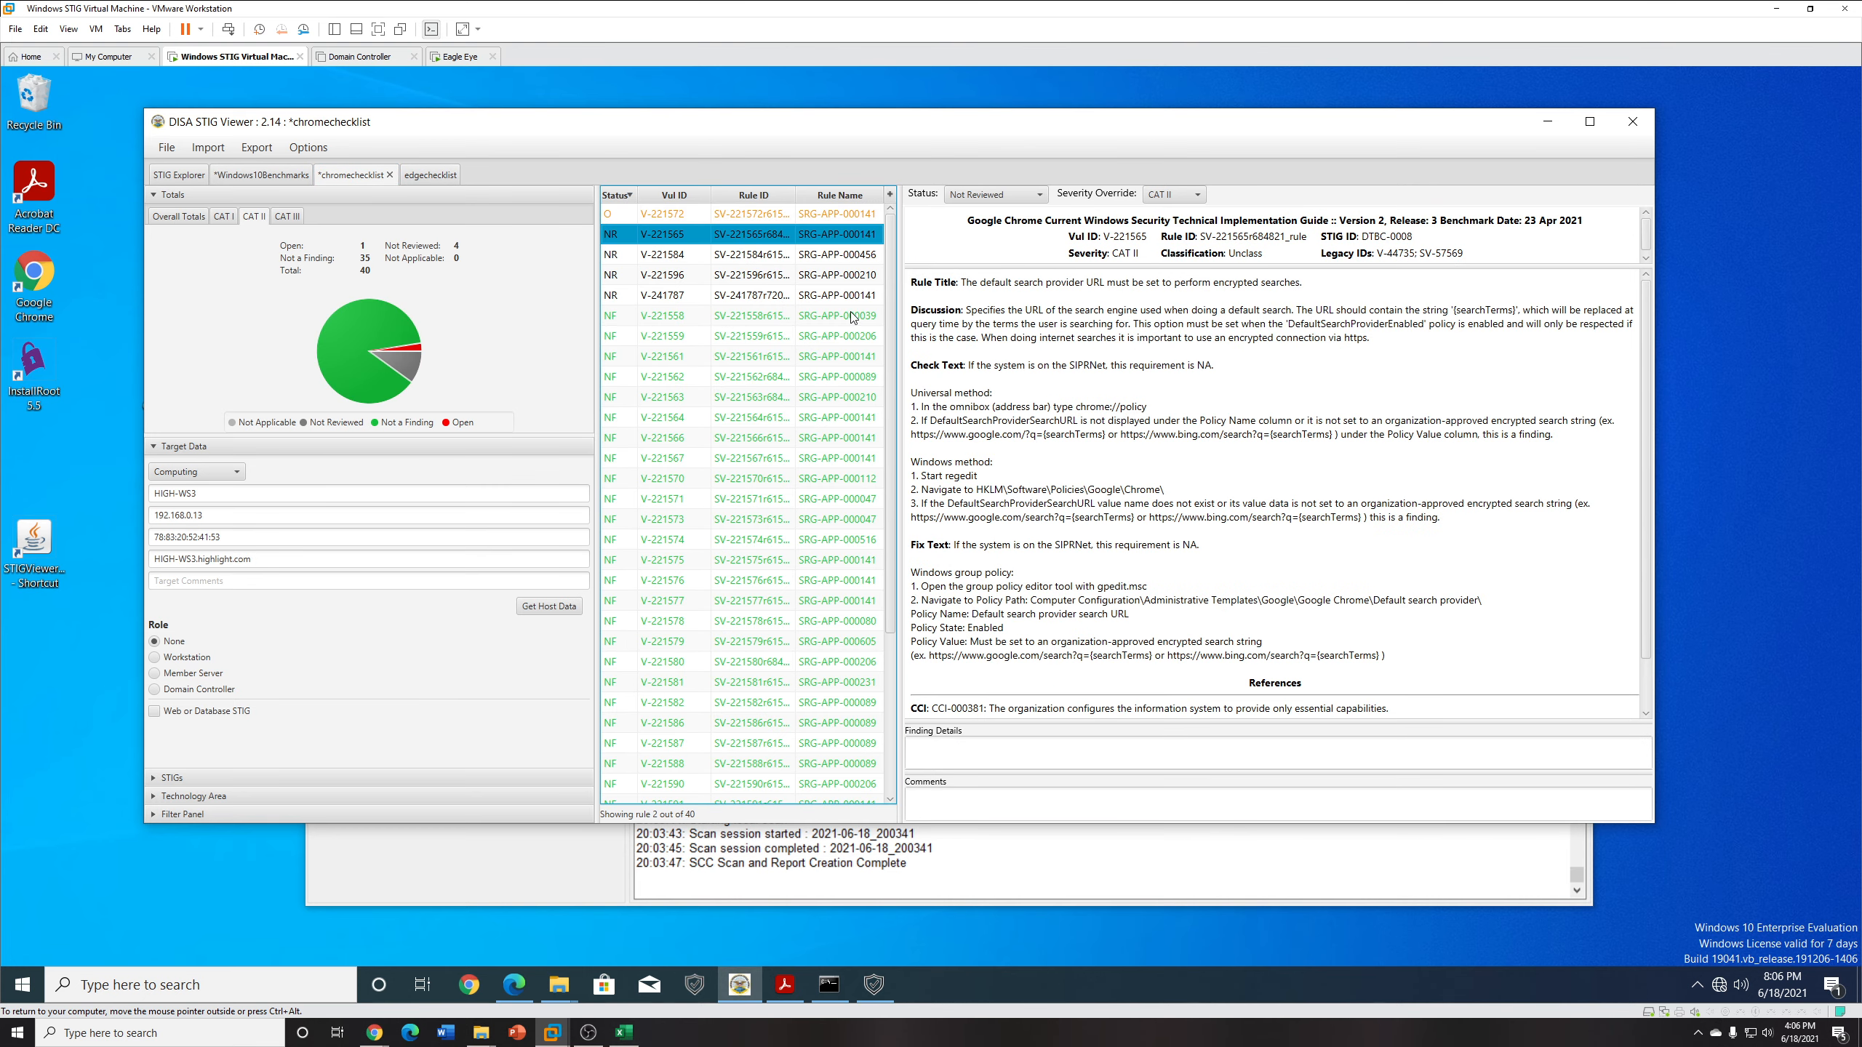
{"action": "left_click_drag", "start_coordinate": [1201, 129], "coordinate": [1218, 170]}
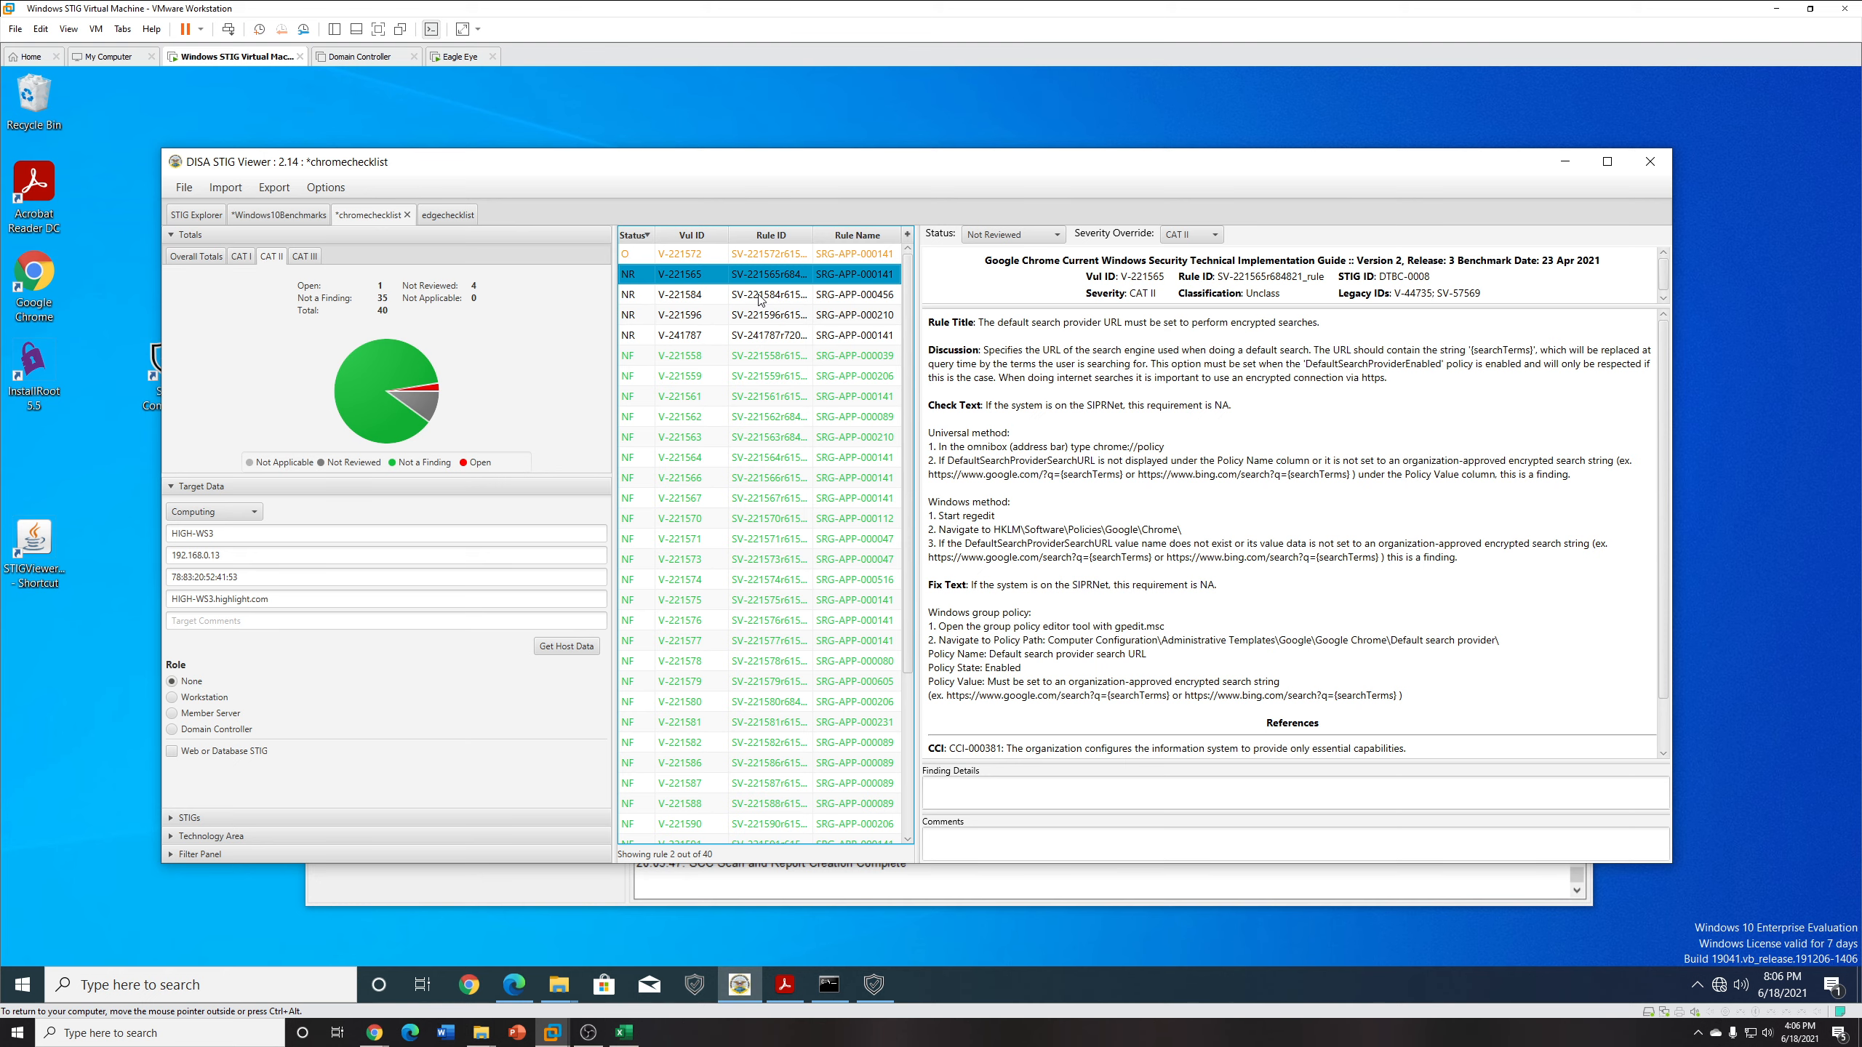
{"action": "left_click", "coordinate": [706, 255]}
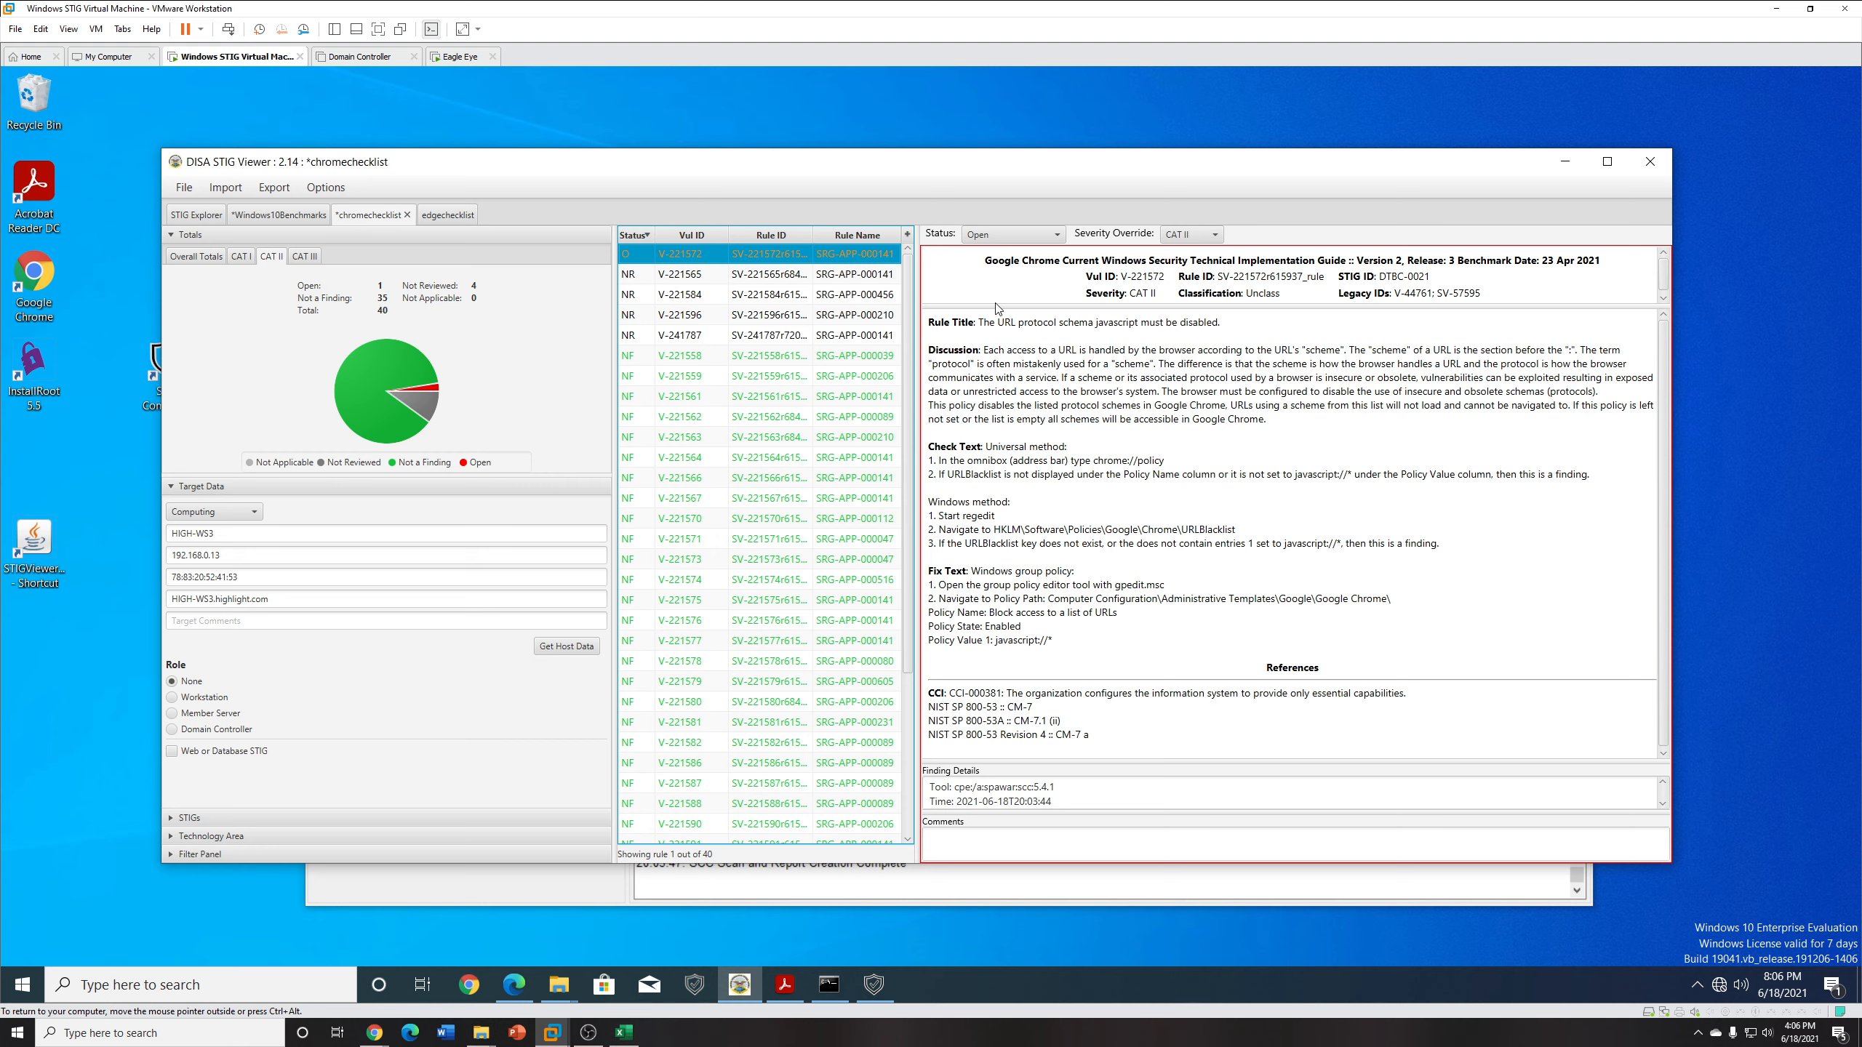
Show the POAM workbook in Excel and CDSE_POAM_Final_Job_Aid.pdf in Acrobat Reader, and arrange their windows beside each other.
{"action": "left_click", "coordinate": [624, 1033]}
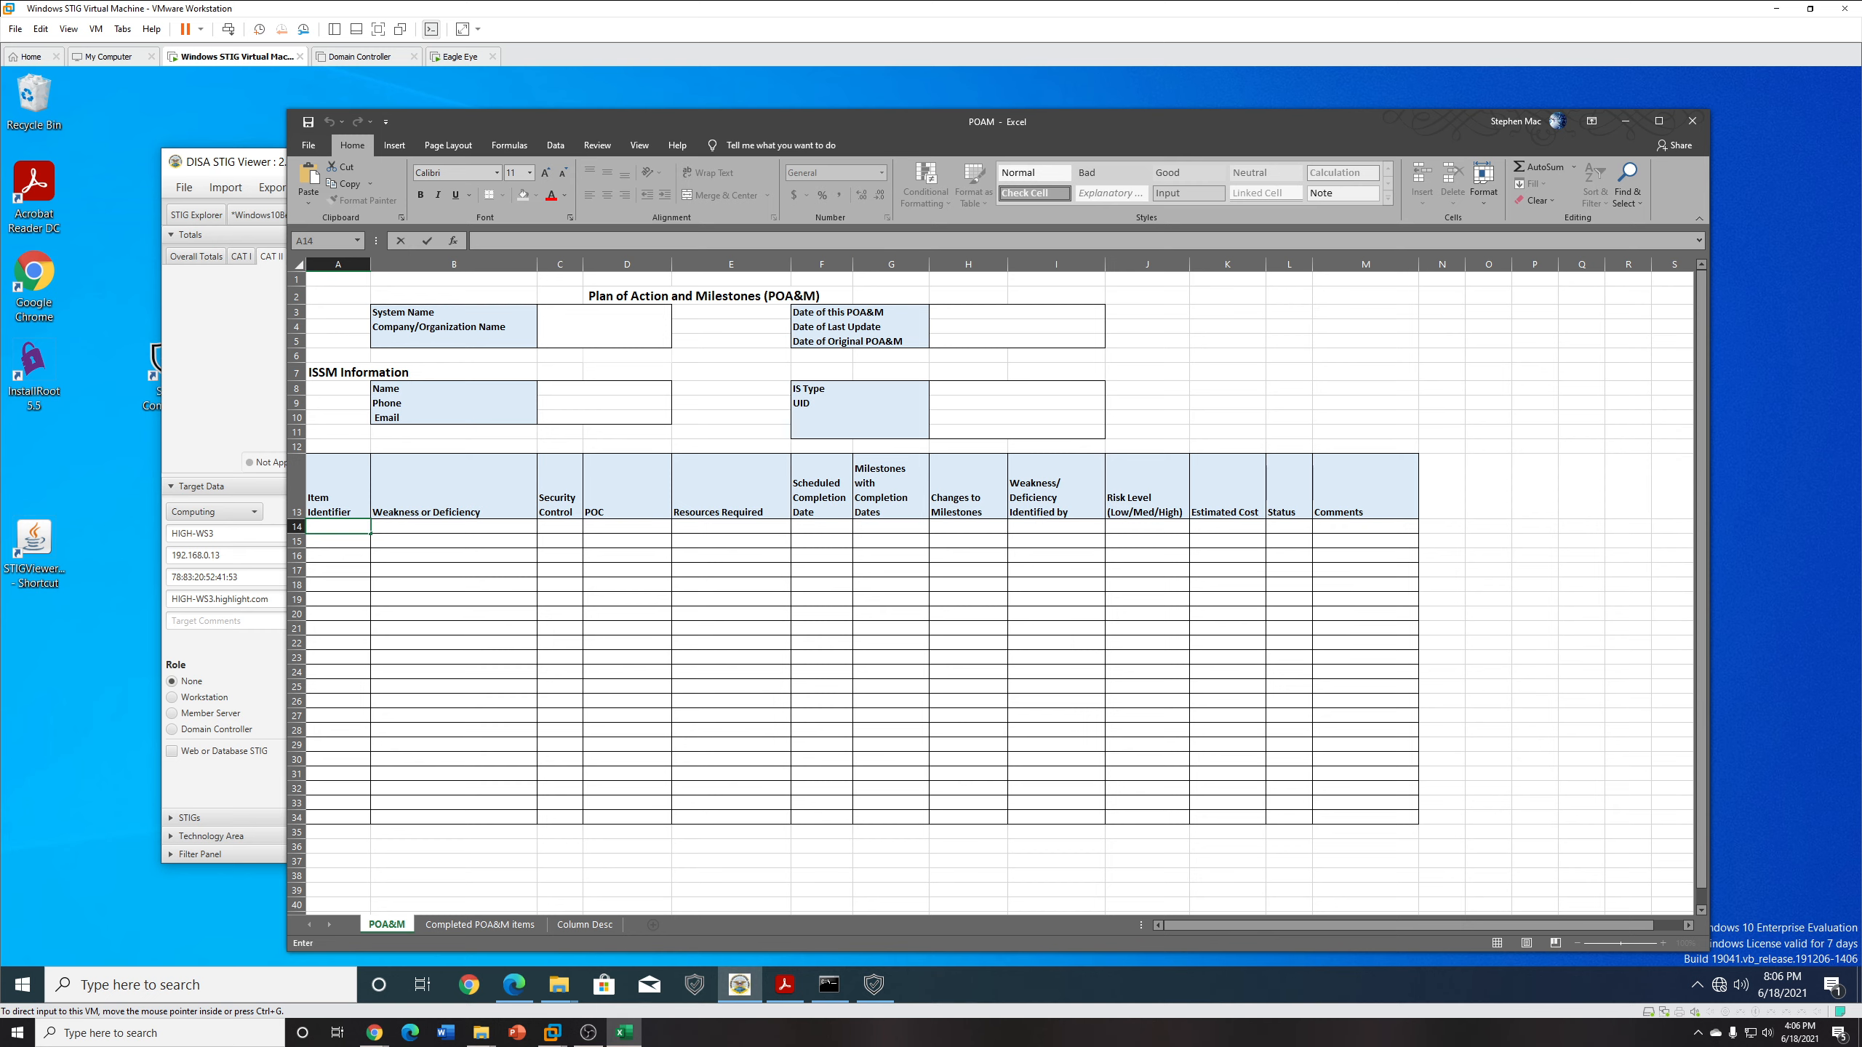
{"action": "key", "text": "alt+Tab"}
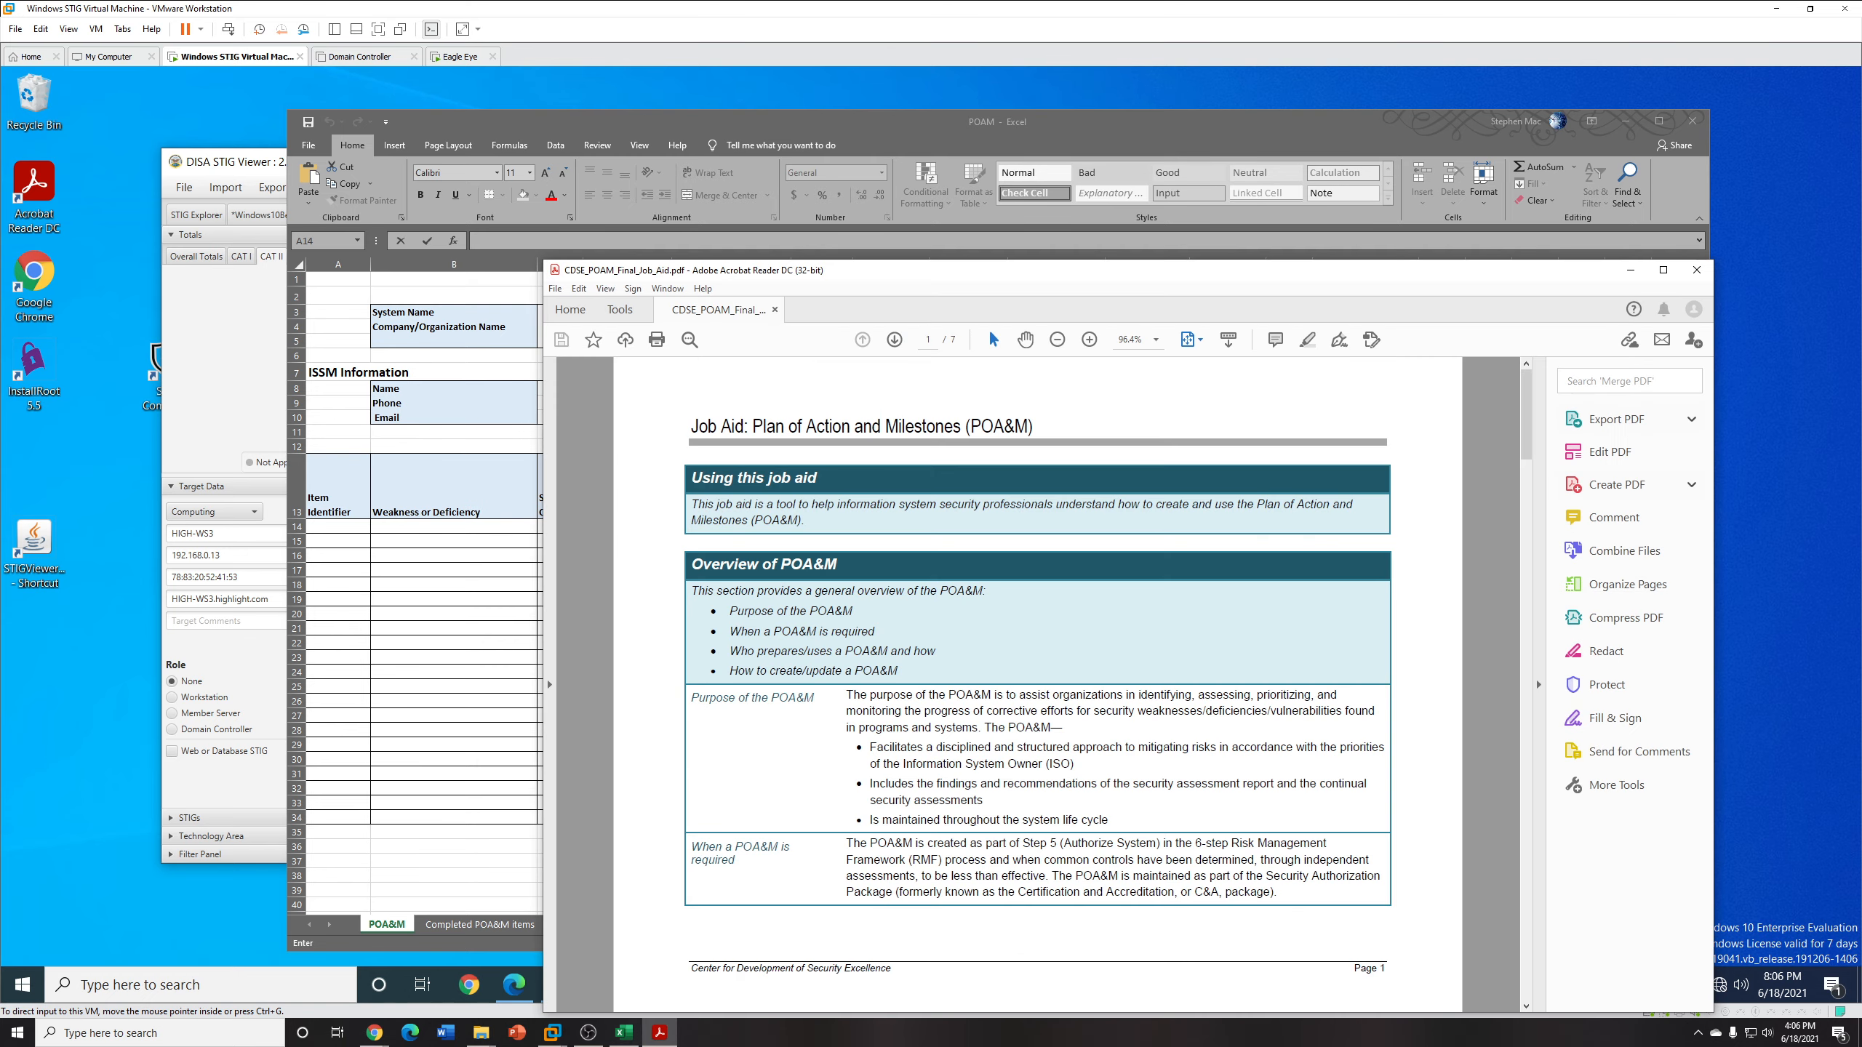
{"action": "left_click_drag", "start_coordinate": [1115, 275], "coordinate": [924, 151]}
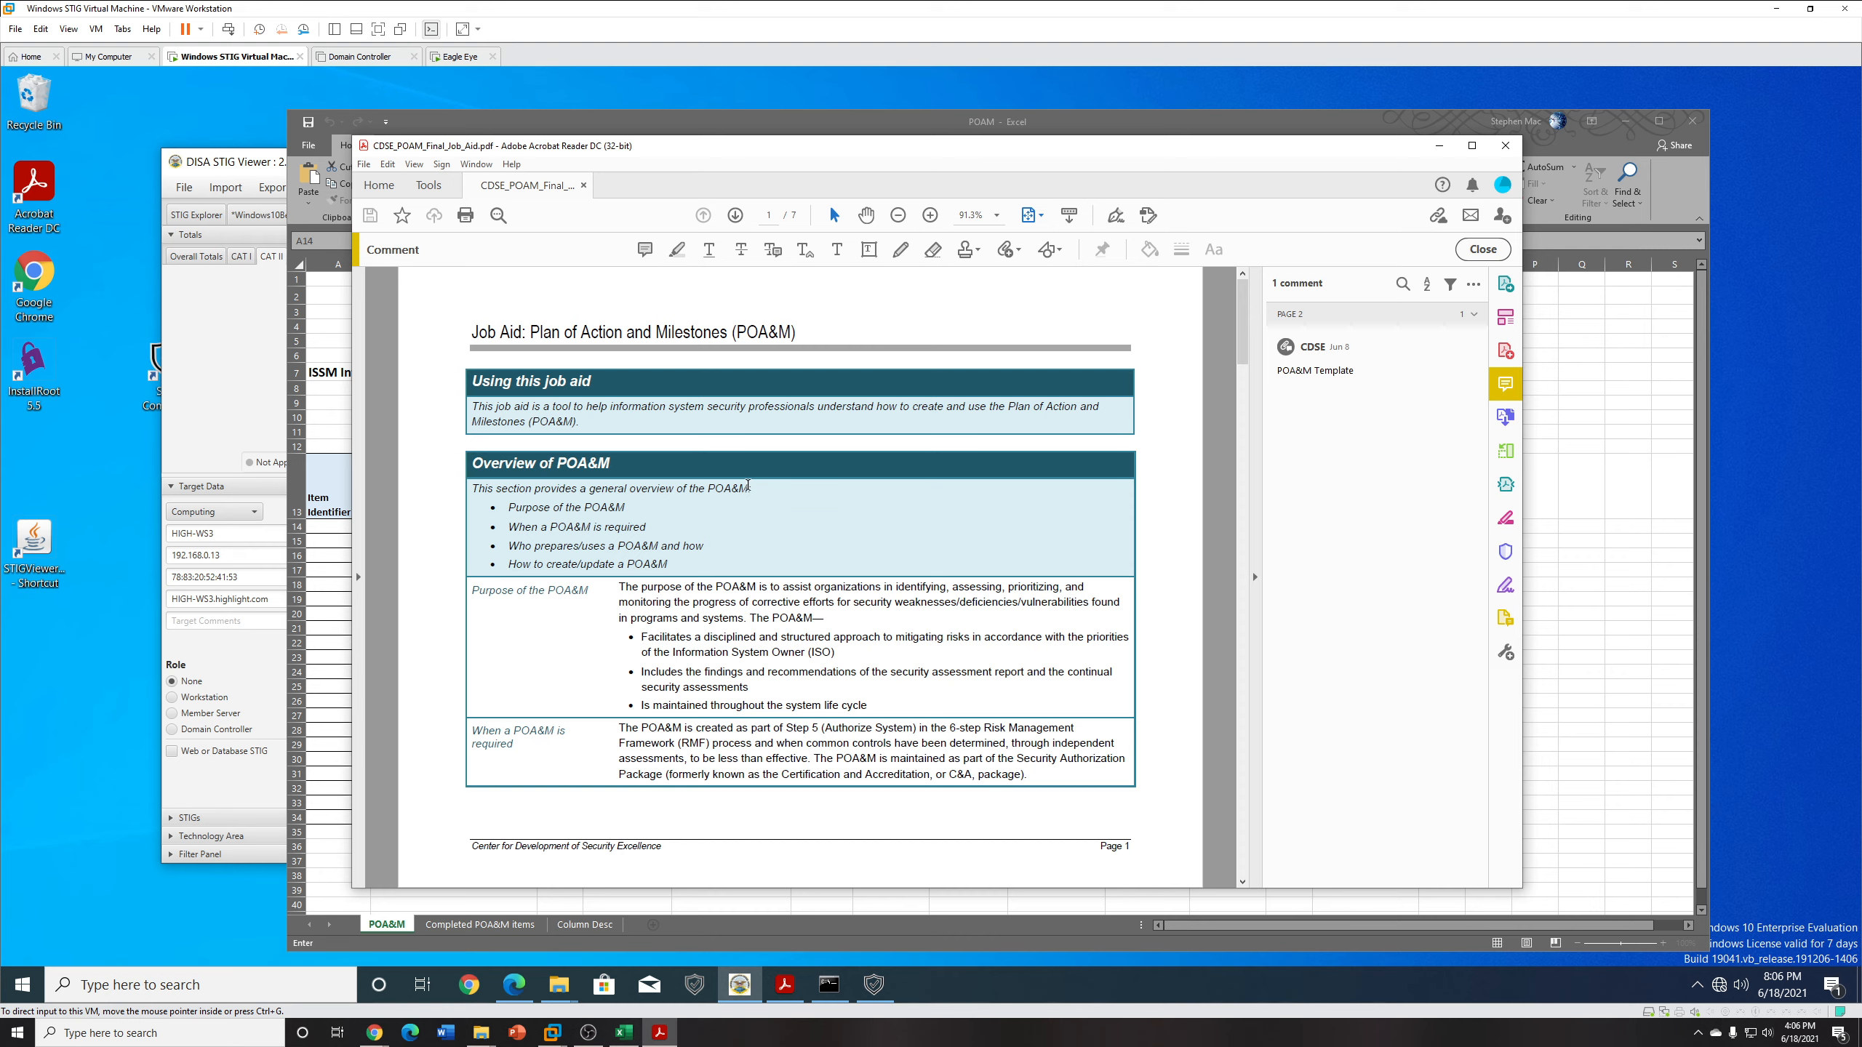
{"action": "scroll", "coordinate": [718, 498], "scroll_direction": "down", "scroll_amount": 1}
{"action": "scroll", "coordinate": [701, 493], "scroll_direction": "up", "scroll_amount": 1}
{"action": "left_click_drag", "start_coordinate": [965, 149], "coordinate": [1191, 147]}
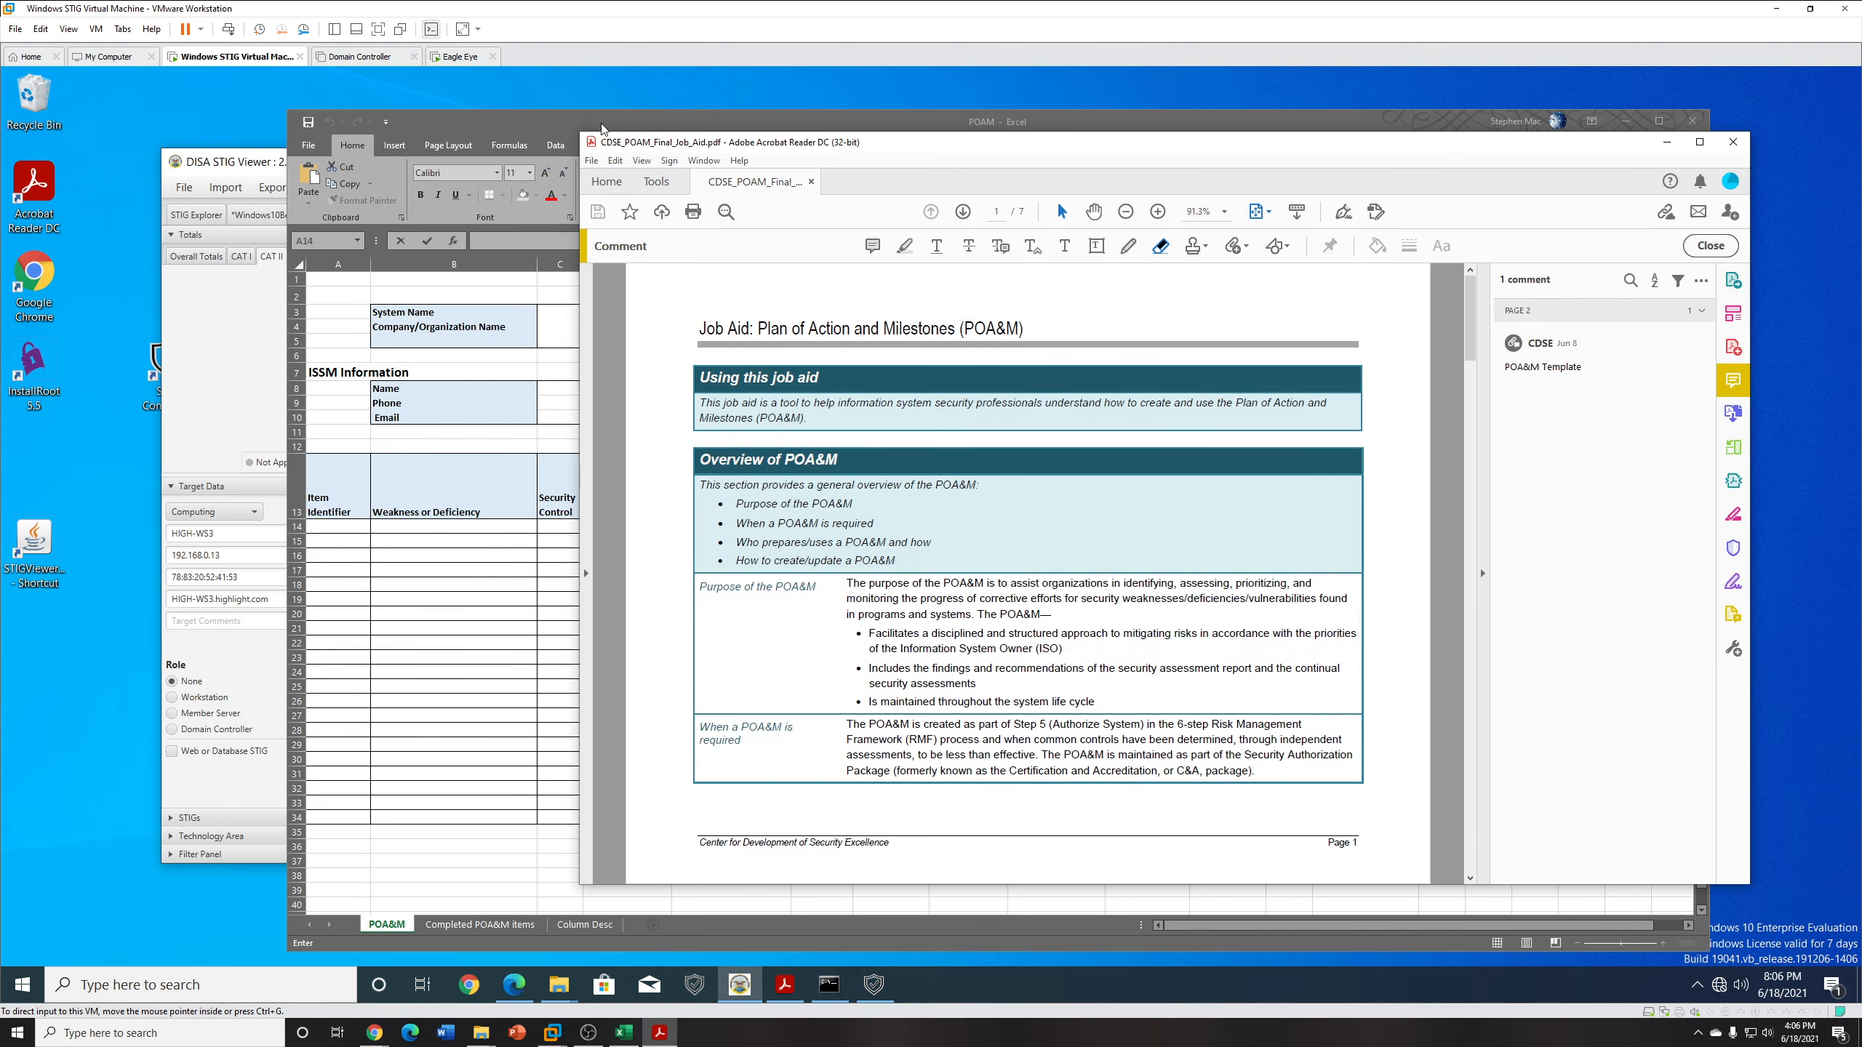
{"action": "left_click_drag", "start_coordinate": [597, 126], "coordinate": [416, 199]}
{"action": "left_click", "coordinate": [1056, 174]}
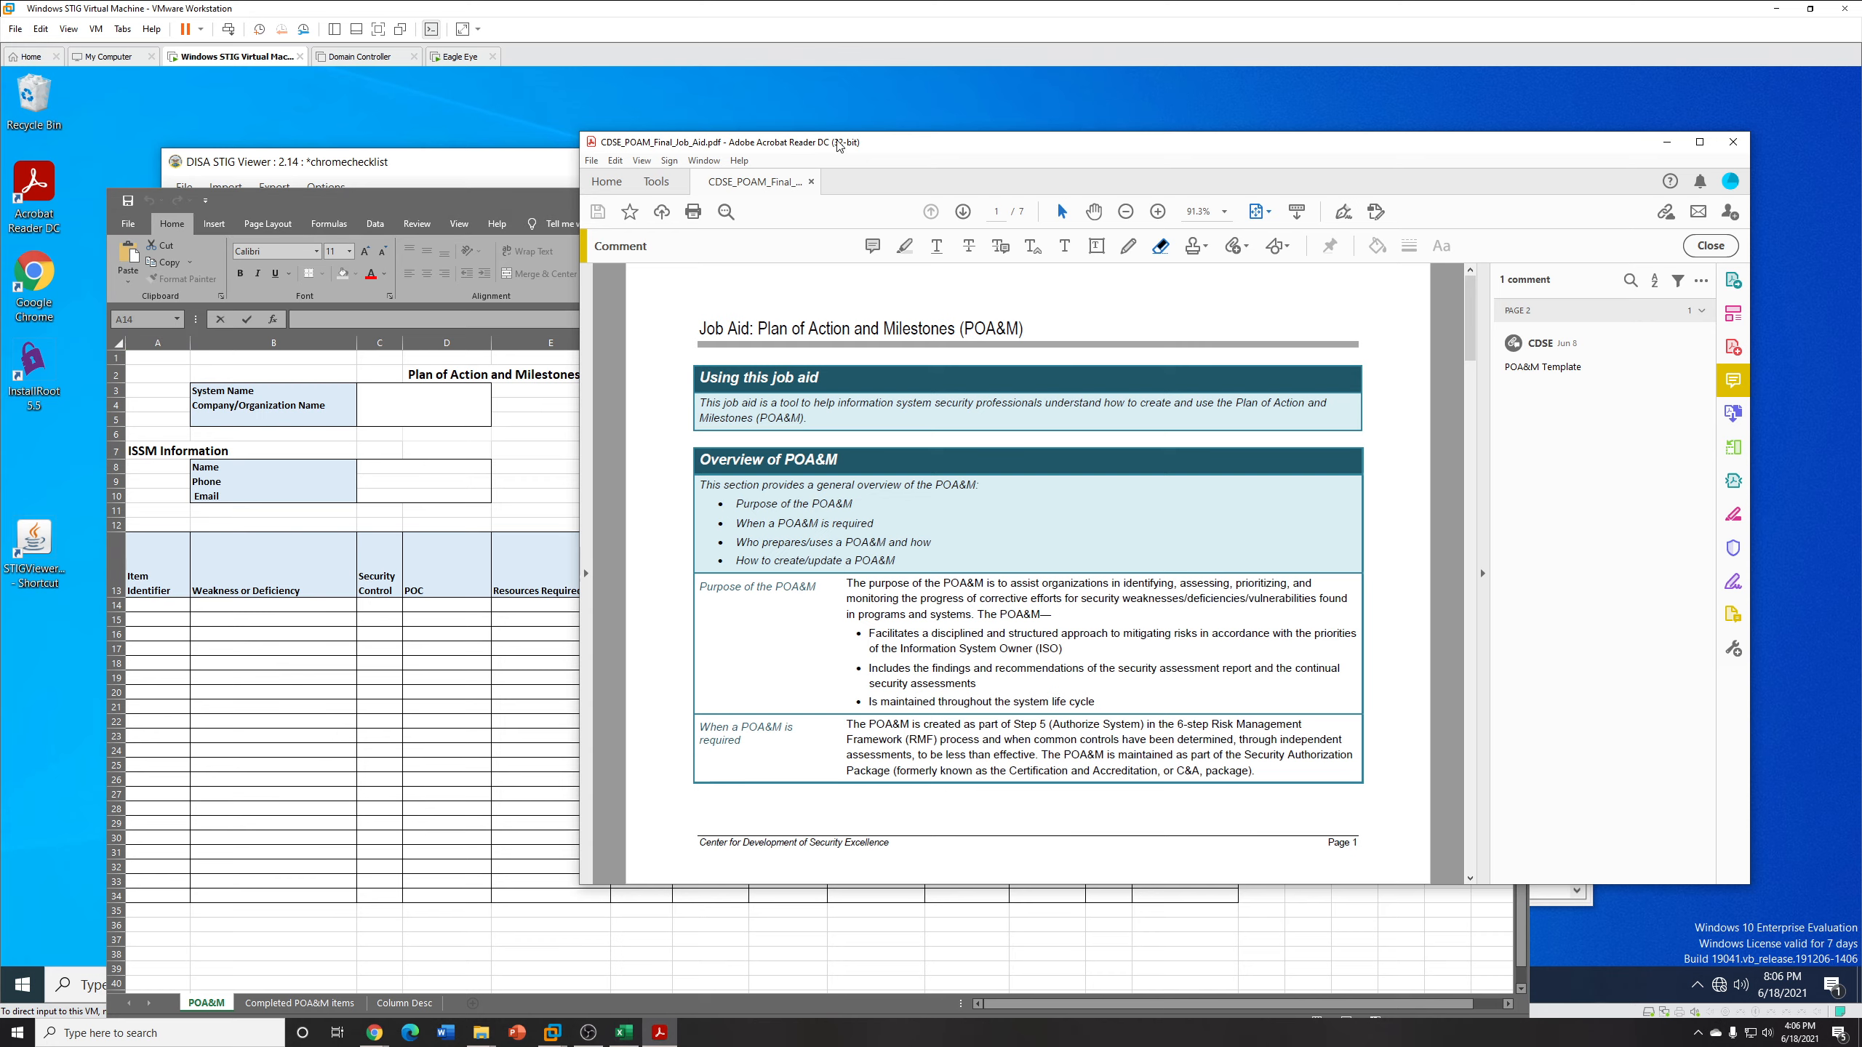
{"action": "mouse_move", "coordinate": [446, 196]}
{"action": "left_mouse_down"}
{"action": "mouse_move", "coordinate": [460, 157]}
{"action": "mouse_move", "coordinate": [447, 175]}
{"action": "left_mouse_up"}
Return to STIG Viewer and copy the NIST SP 800-53 control CM-7 from the references of rule V-221572.
{"action": "left_click", "coordinate": [414, 161]}
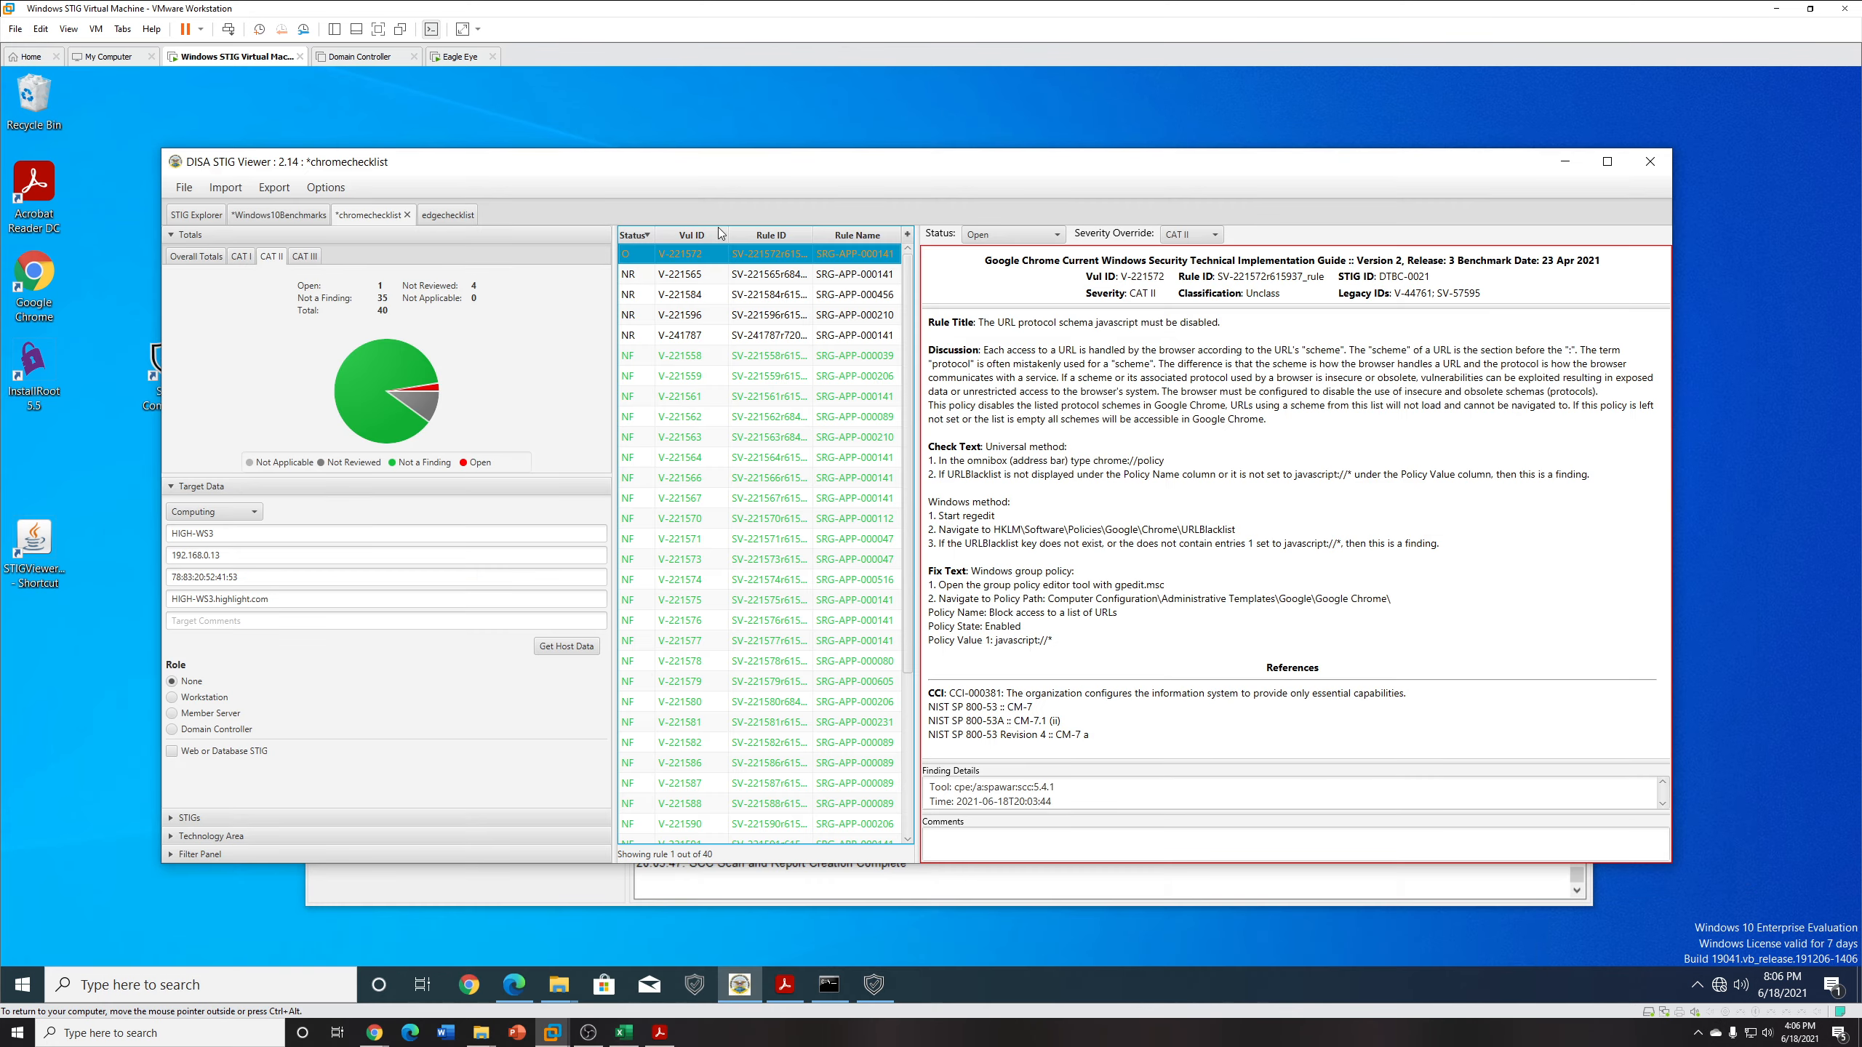
{"action": "scroll", "coordinate": [943, 522], "scroll_direction": "down", "scroll_amount": 1}
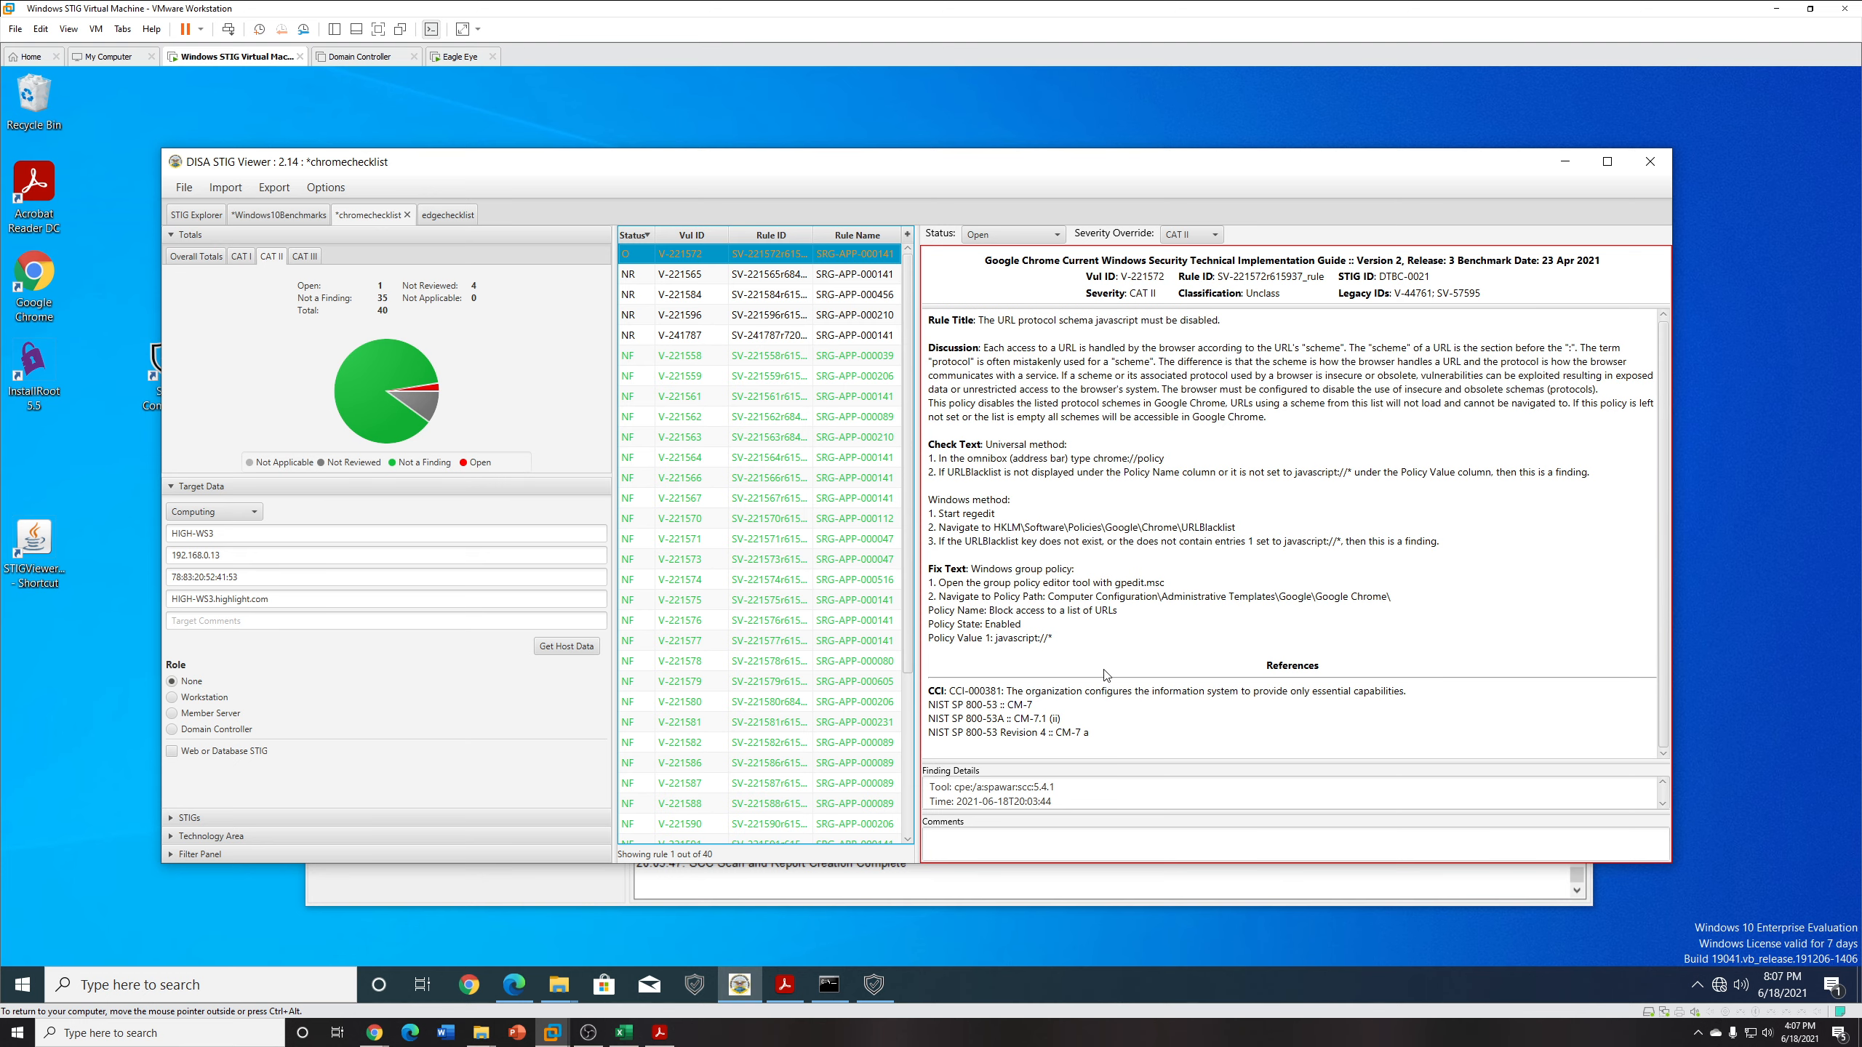
{"action": "left_click_drag", "start_coordinate": [1039, 704], "coordinate": [1008, 705]}
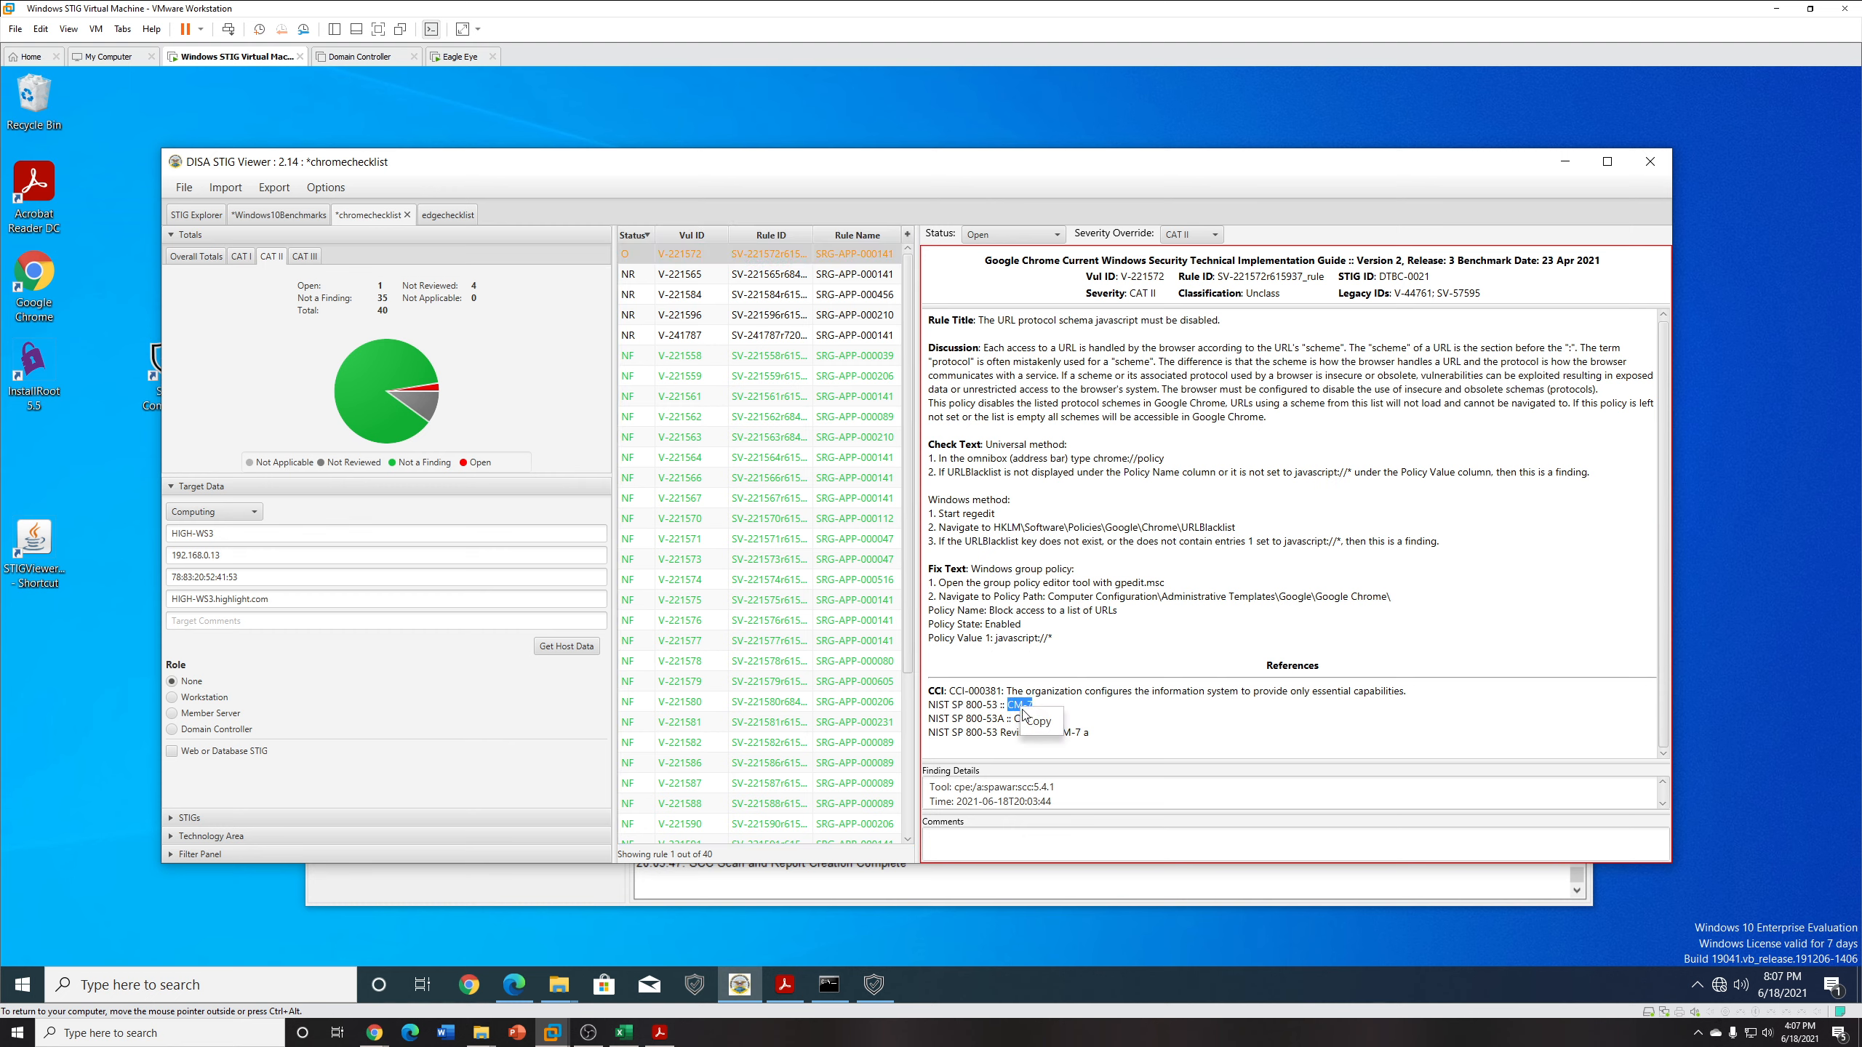
Check SCAP Compliance Checker and the Google Chrome scan report in Edge, and return to the comments of rule V-221572 in STIG Viewer.
{"action": "left_click", "coordinate": [1576, 166]}
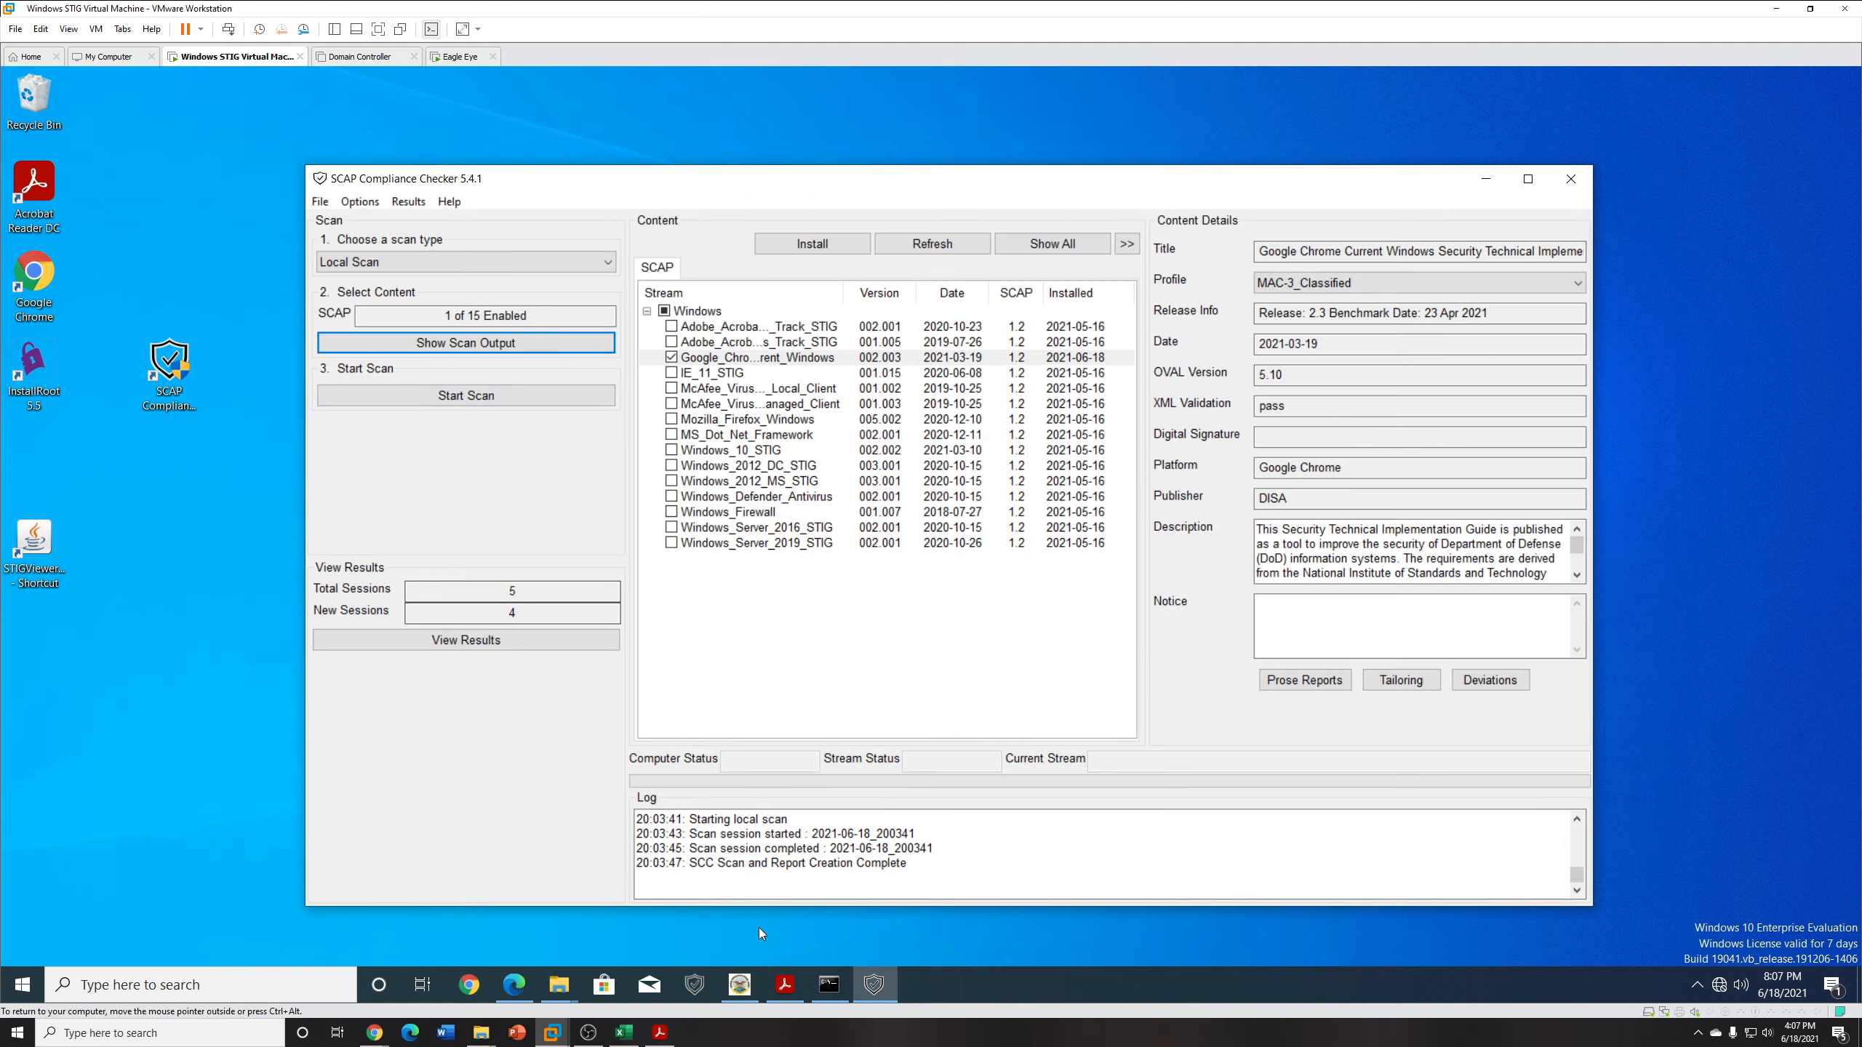
{"action": "left_click", "coordinate": [740, 984]}
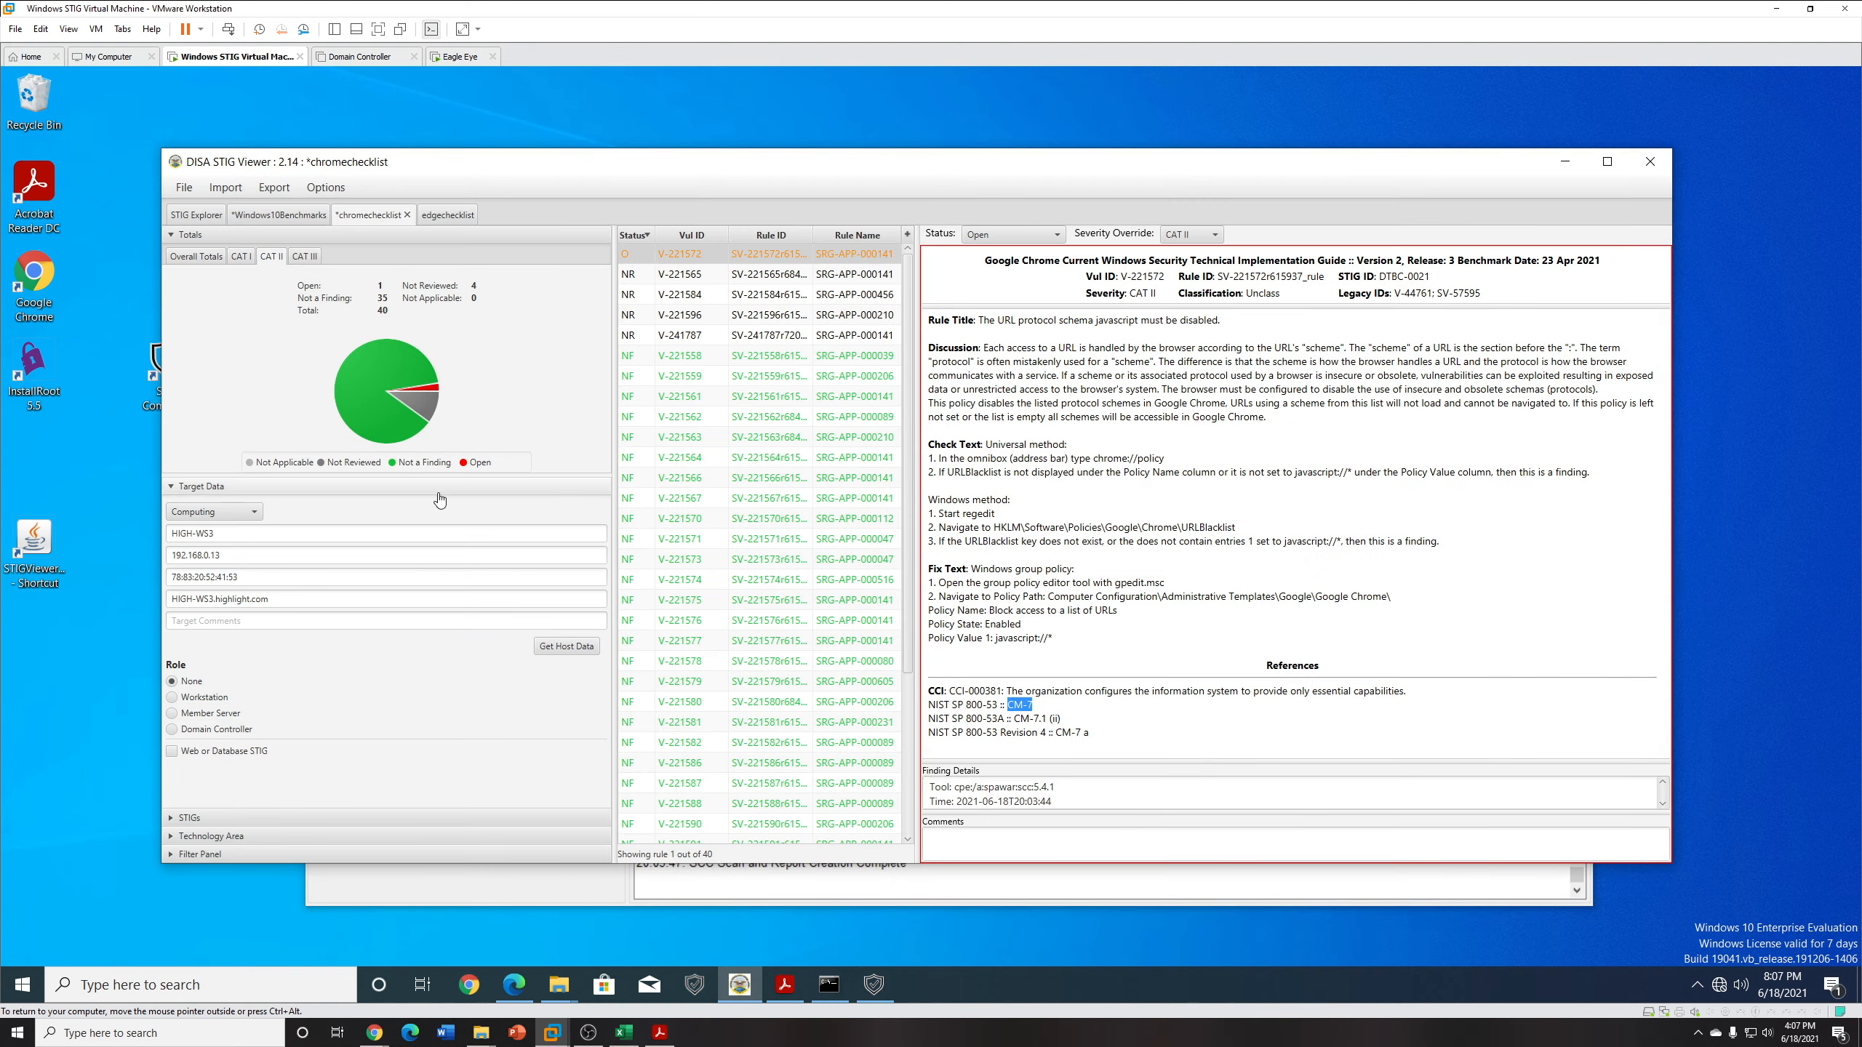
{"action": "mouse_move", "coordinate": [563, 993]}
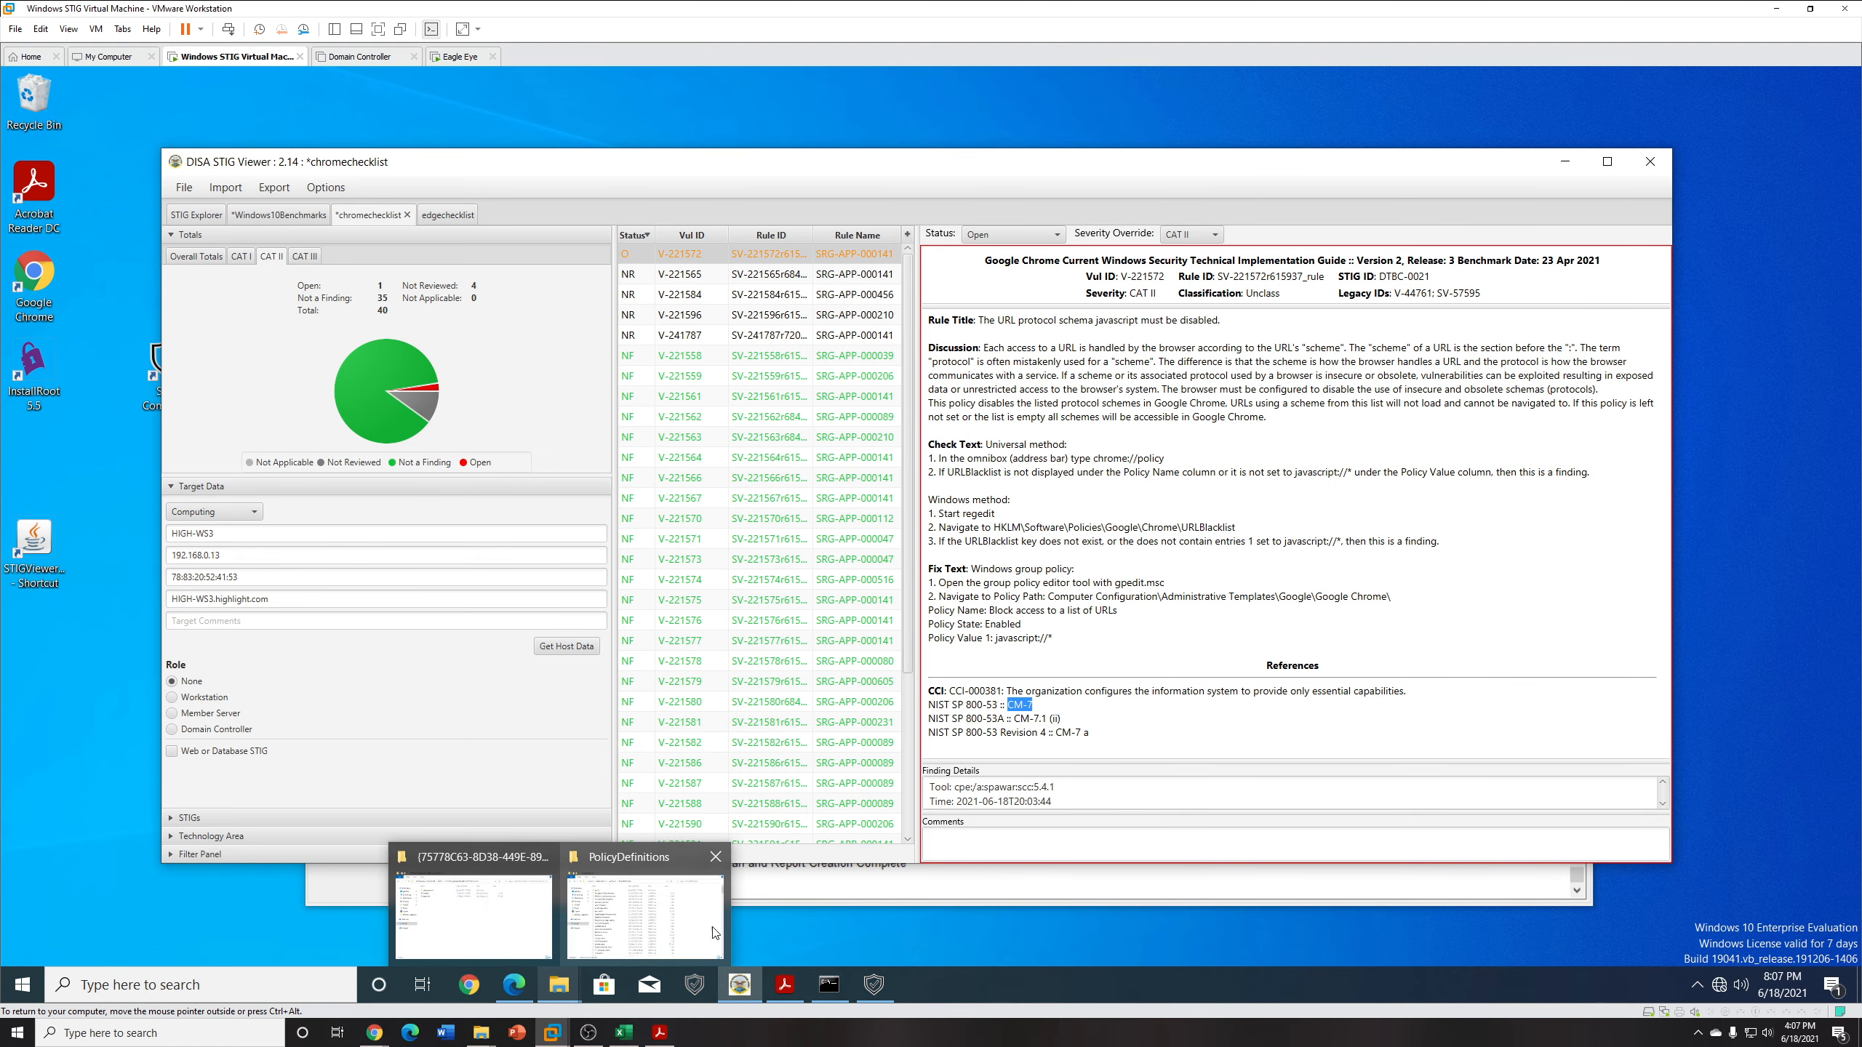
{"action": "left_click", "coordinate": [878, 990]}
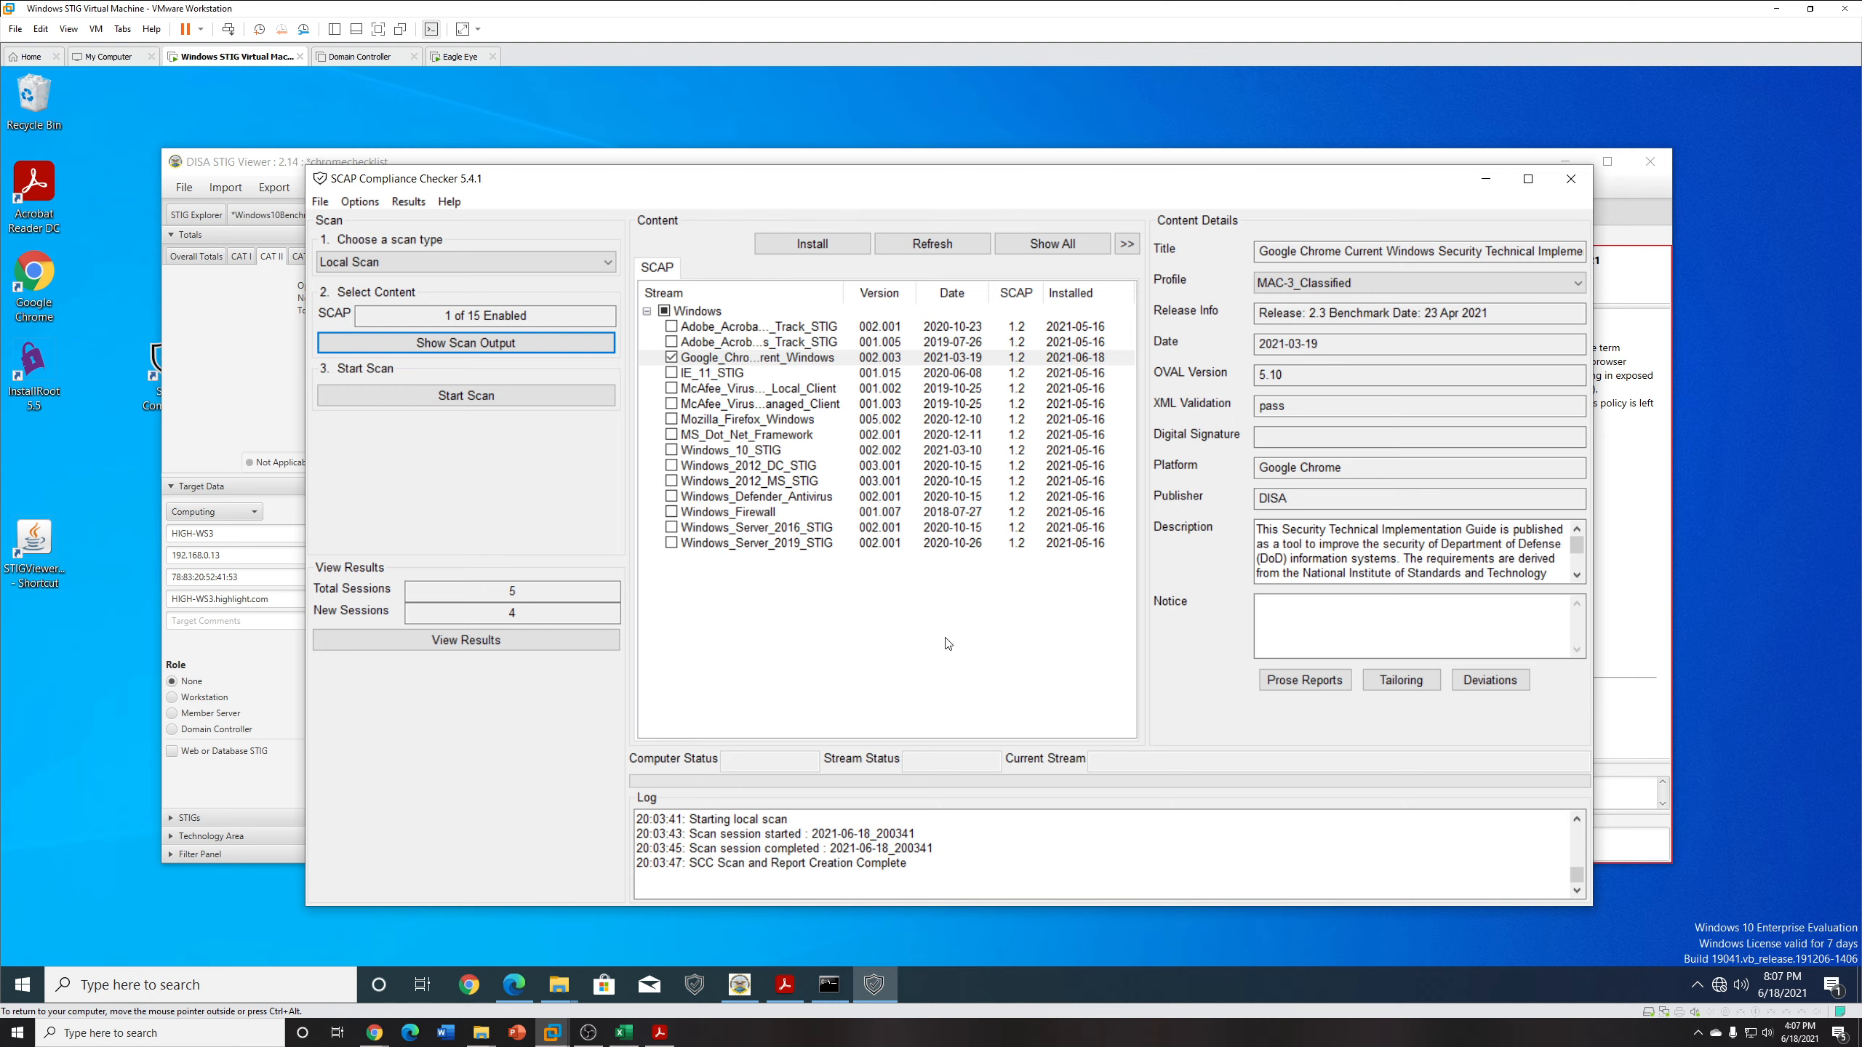
{"action": "left_click", "coordinate": [515, 984]}
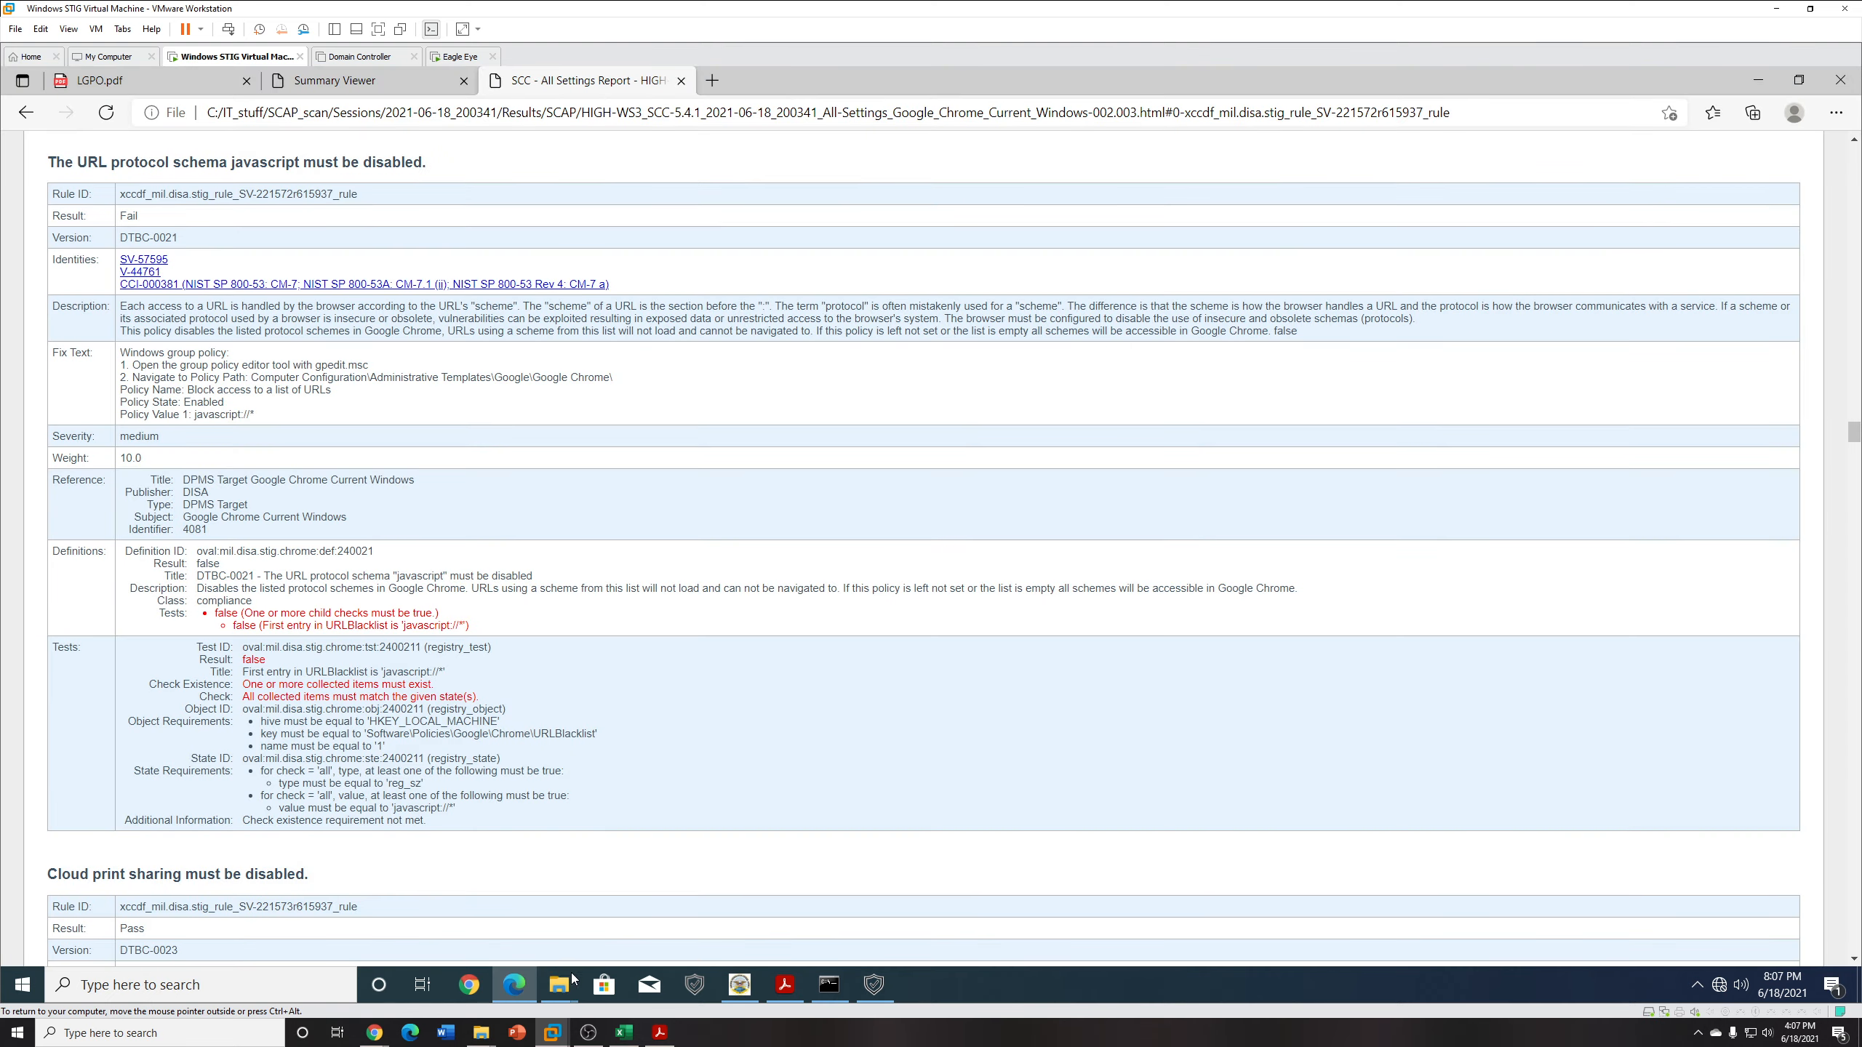
{"action": "left_click", "coordinate": [739, 984]}
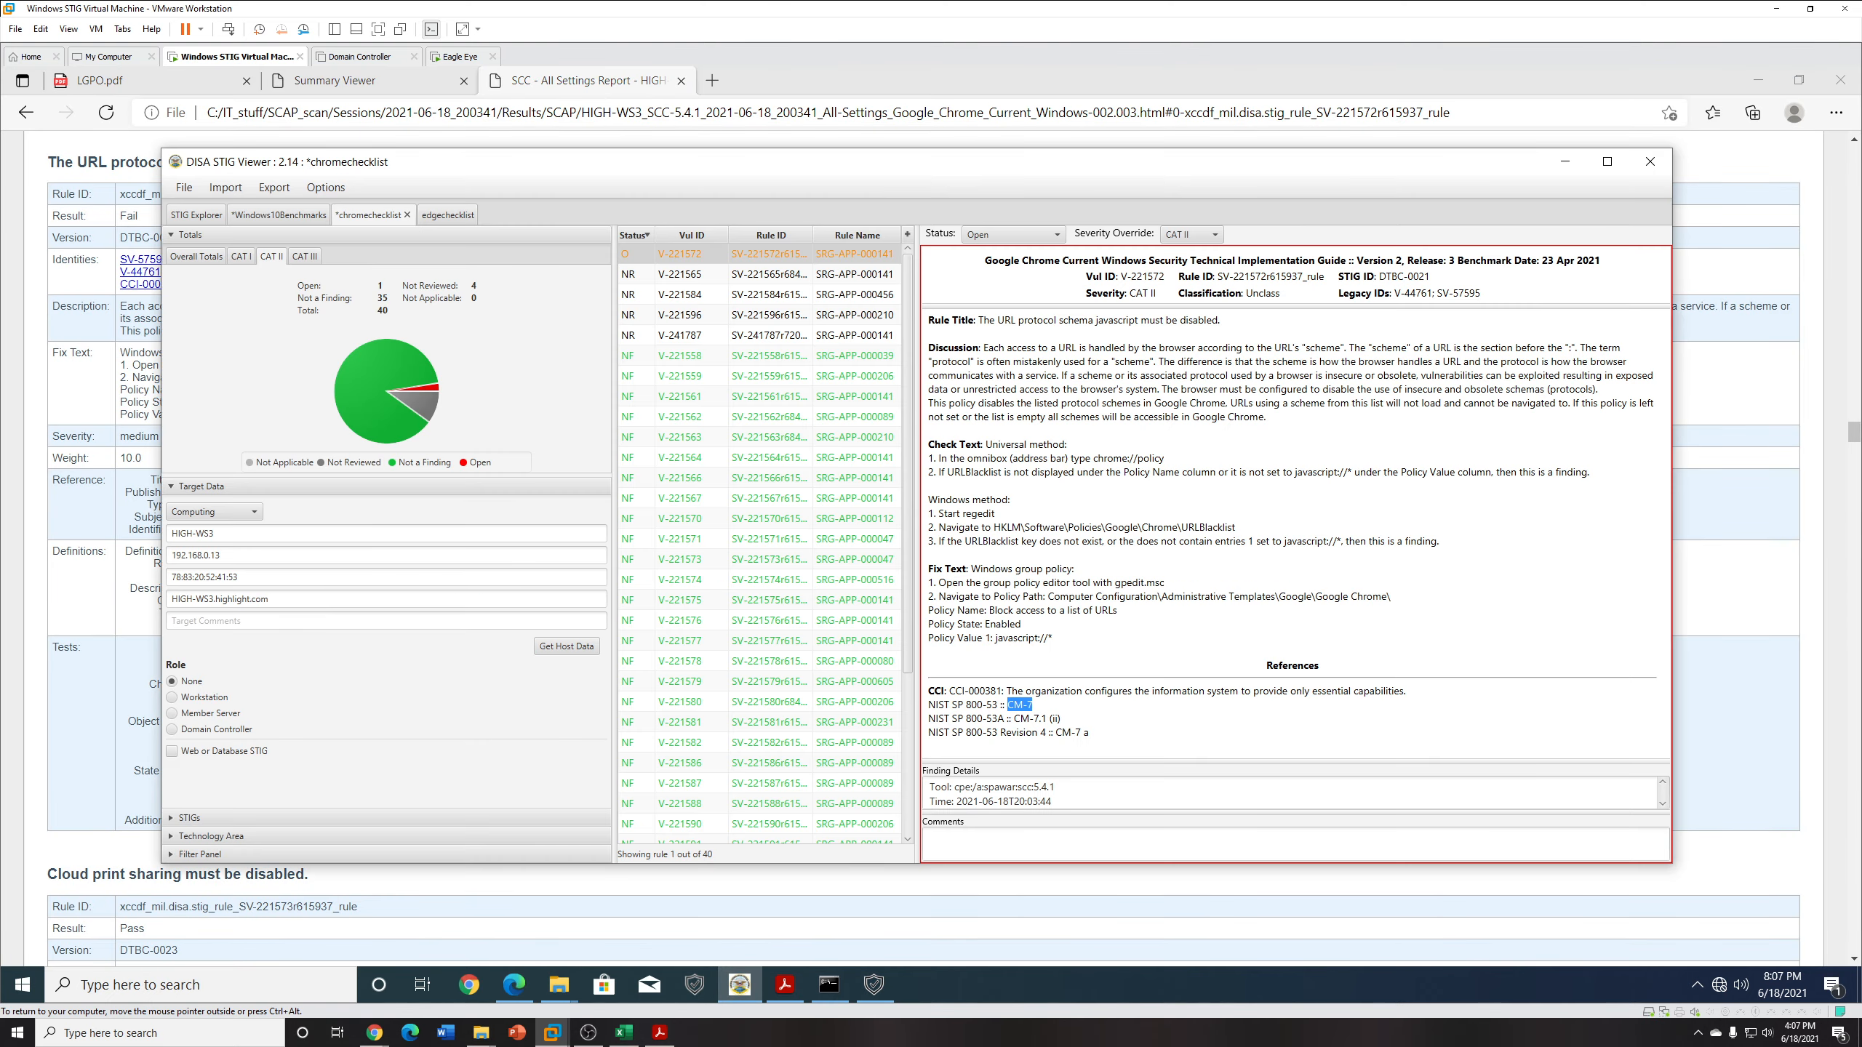
{"action": "left_click", "coordinate": [1026, 844]}
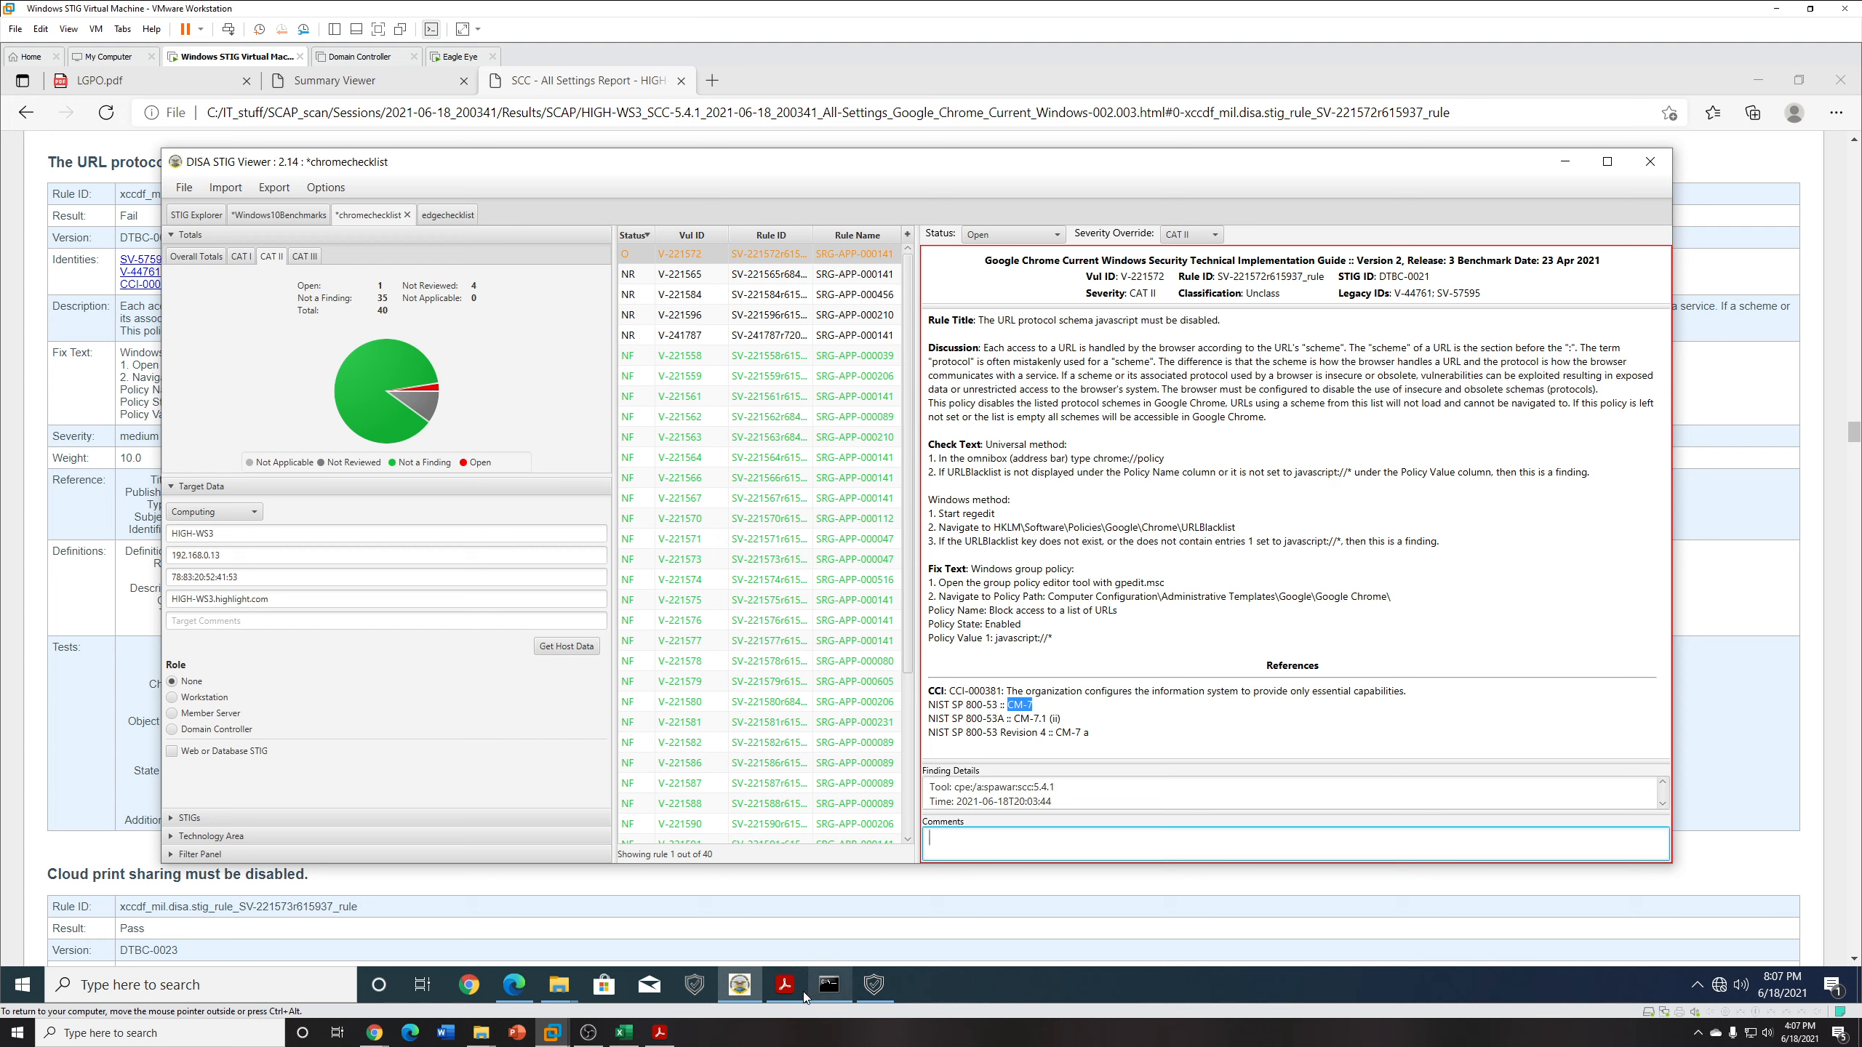
In the POAM workbook in Excel, enter item identifier 1 and security control CM-7 in row 14.
{"action": "left_click", "coordinate": [623, 1033]}
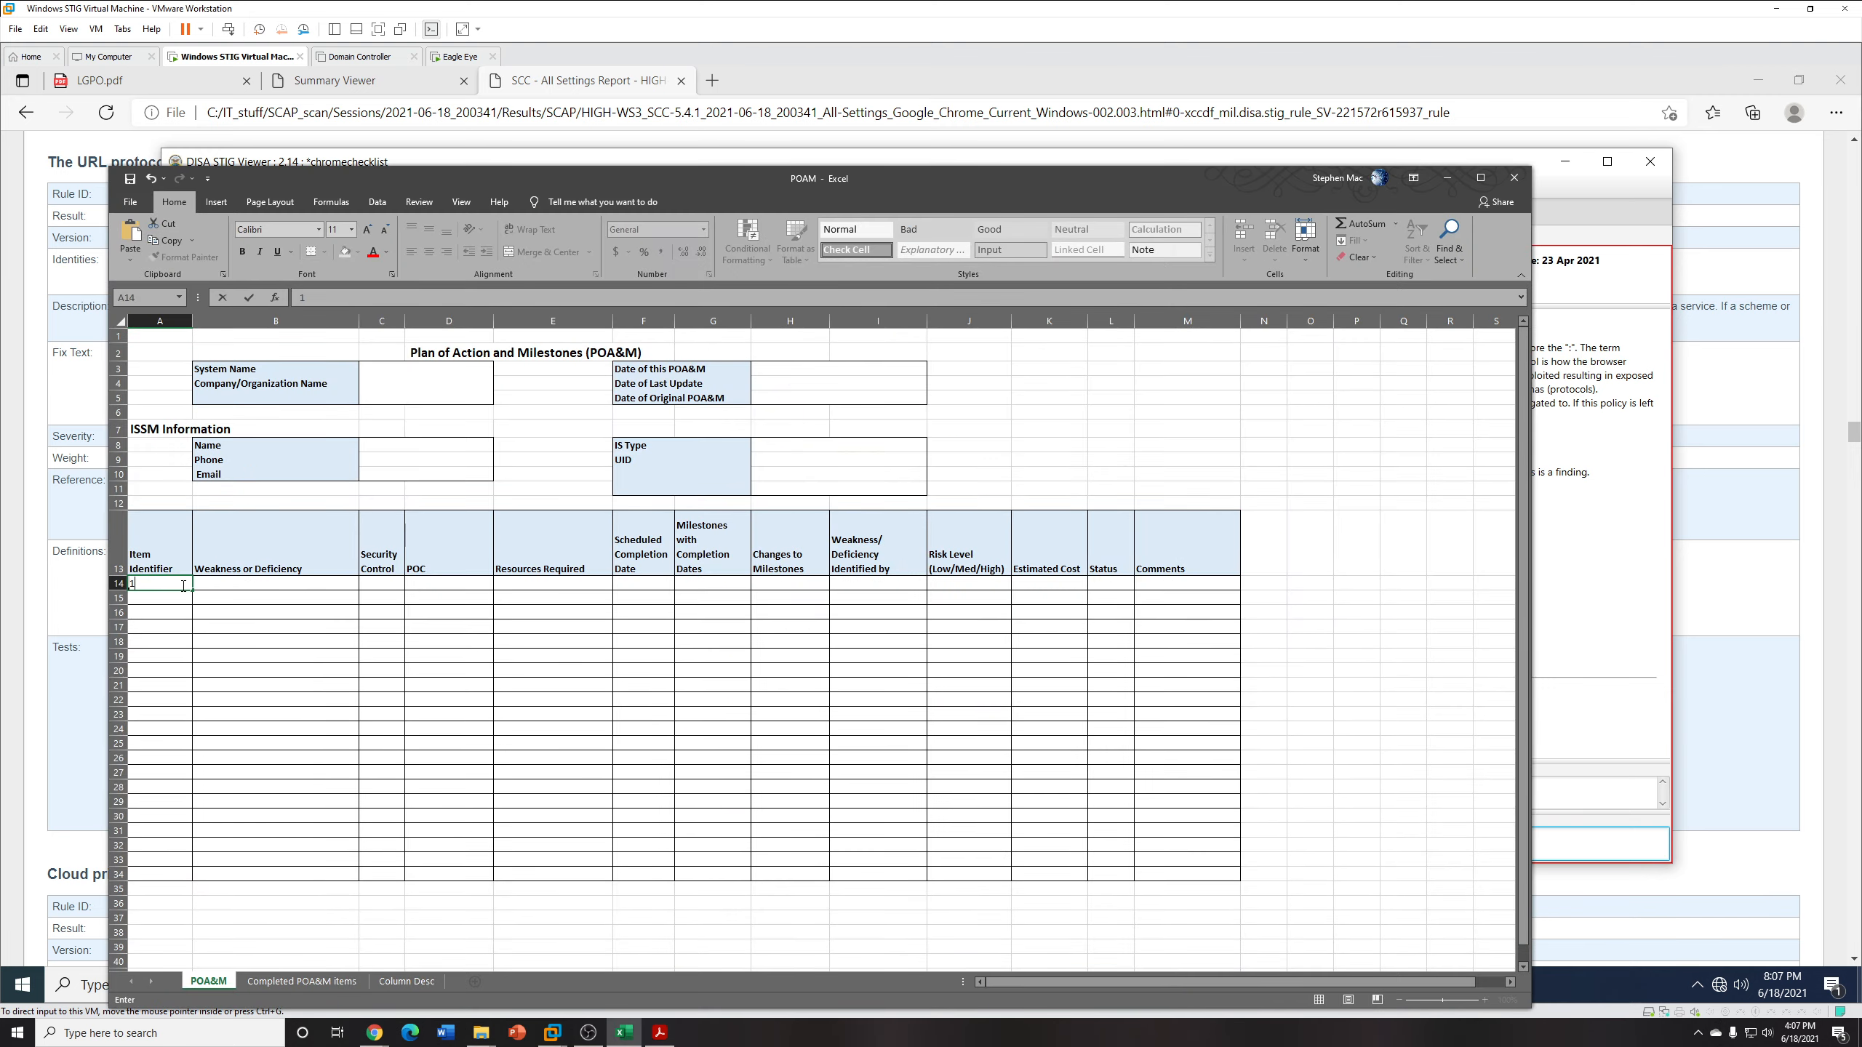
{"action": "left_click", "coordinate": [239, 583]}
{"action": "double_click", "coordinate": [313, 581]}
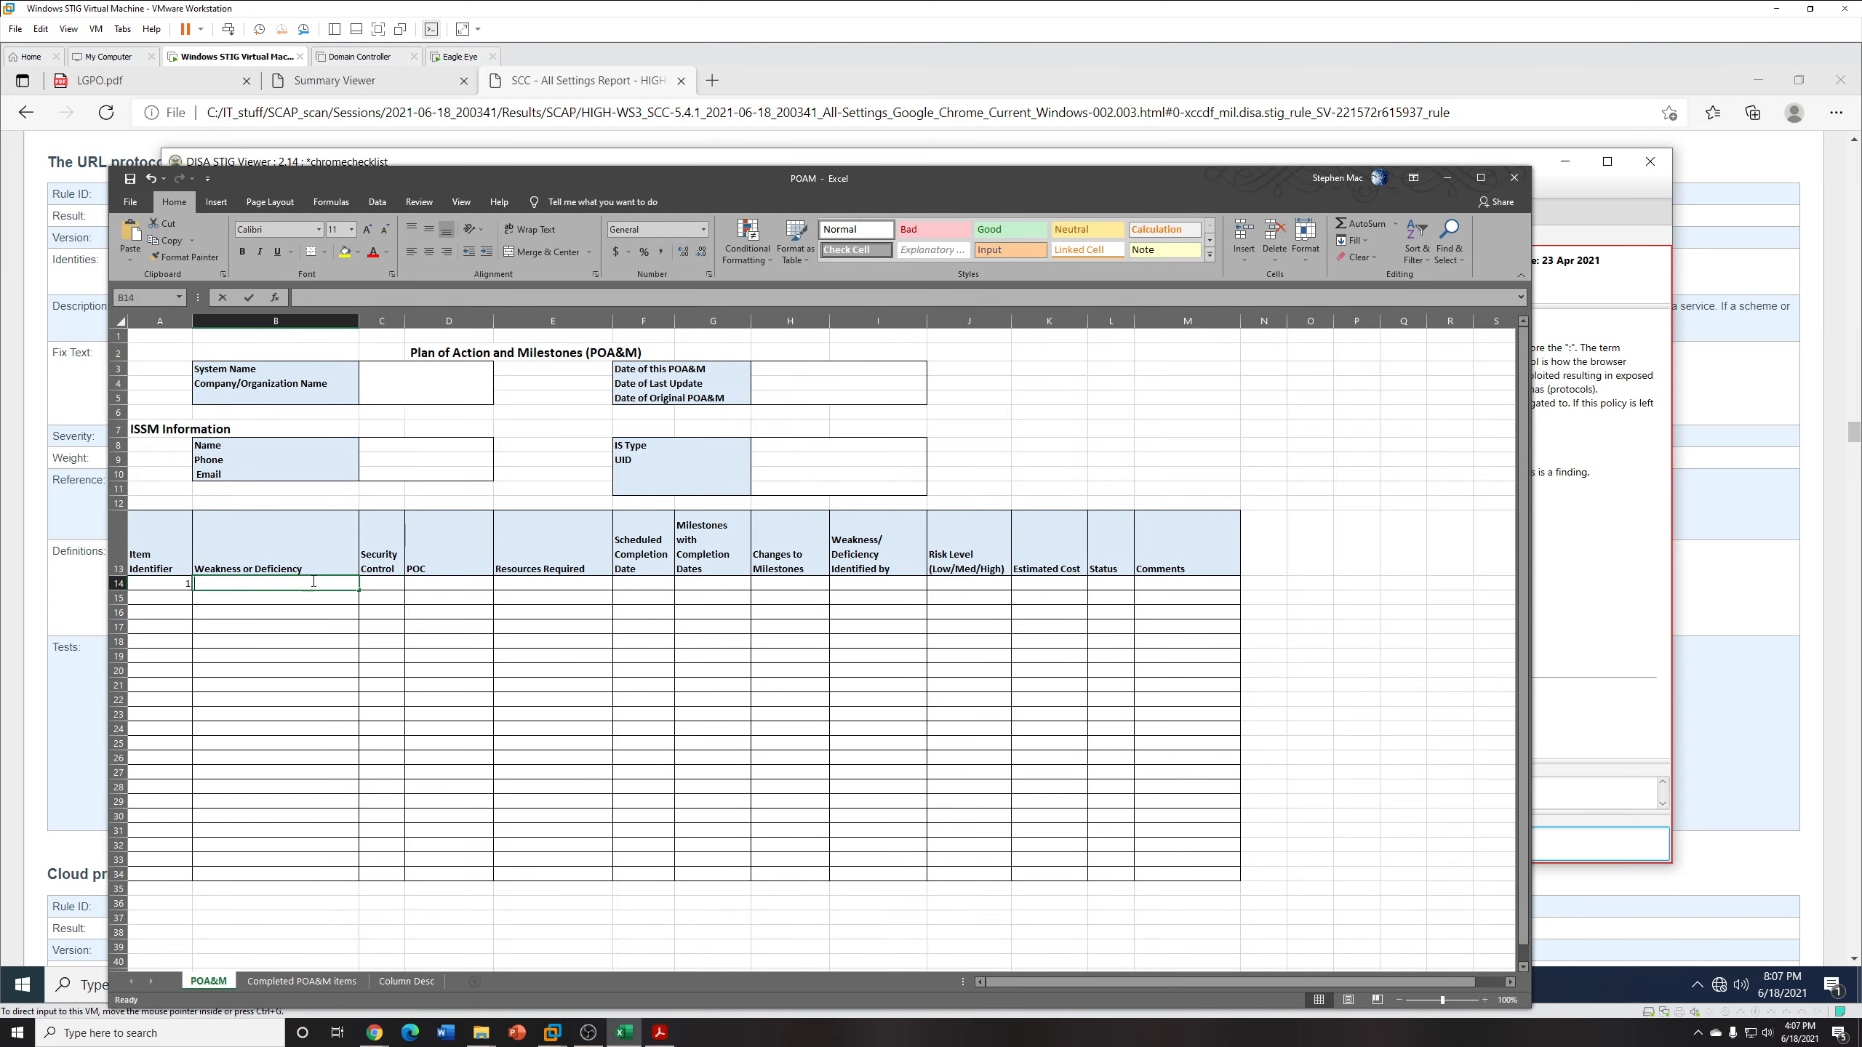
{"action": "left_click", "coordinate": [385, 587]}
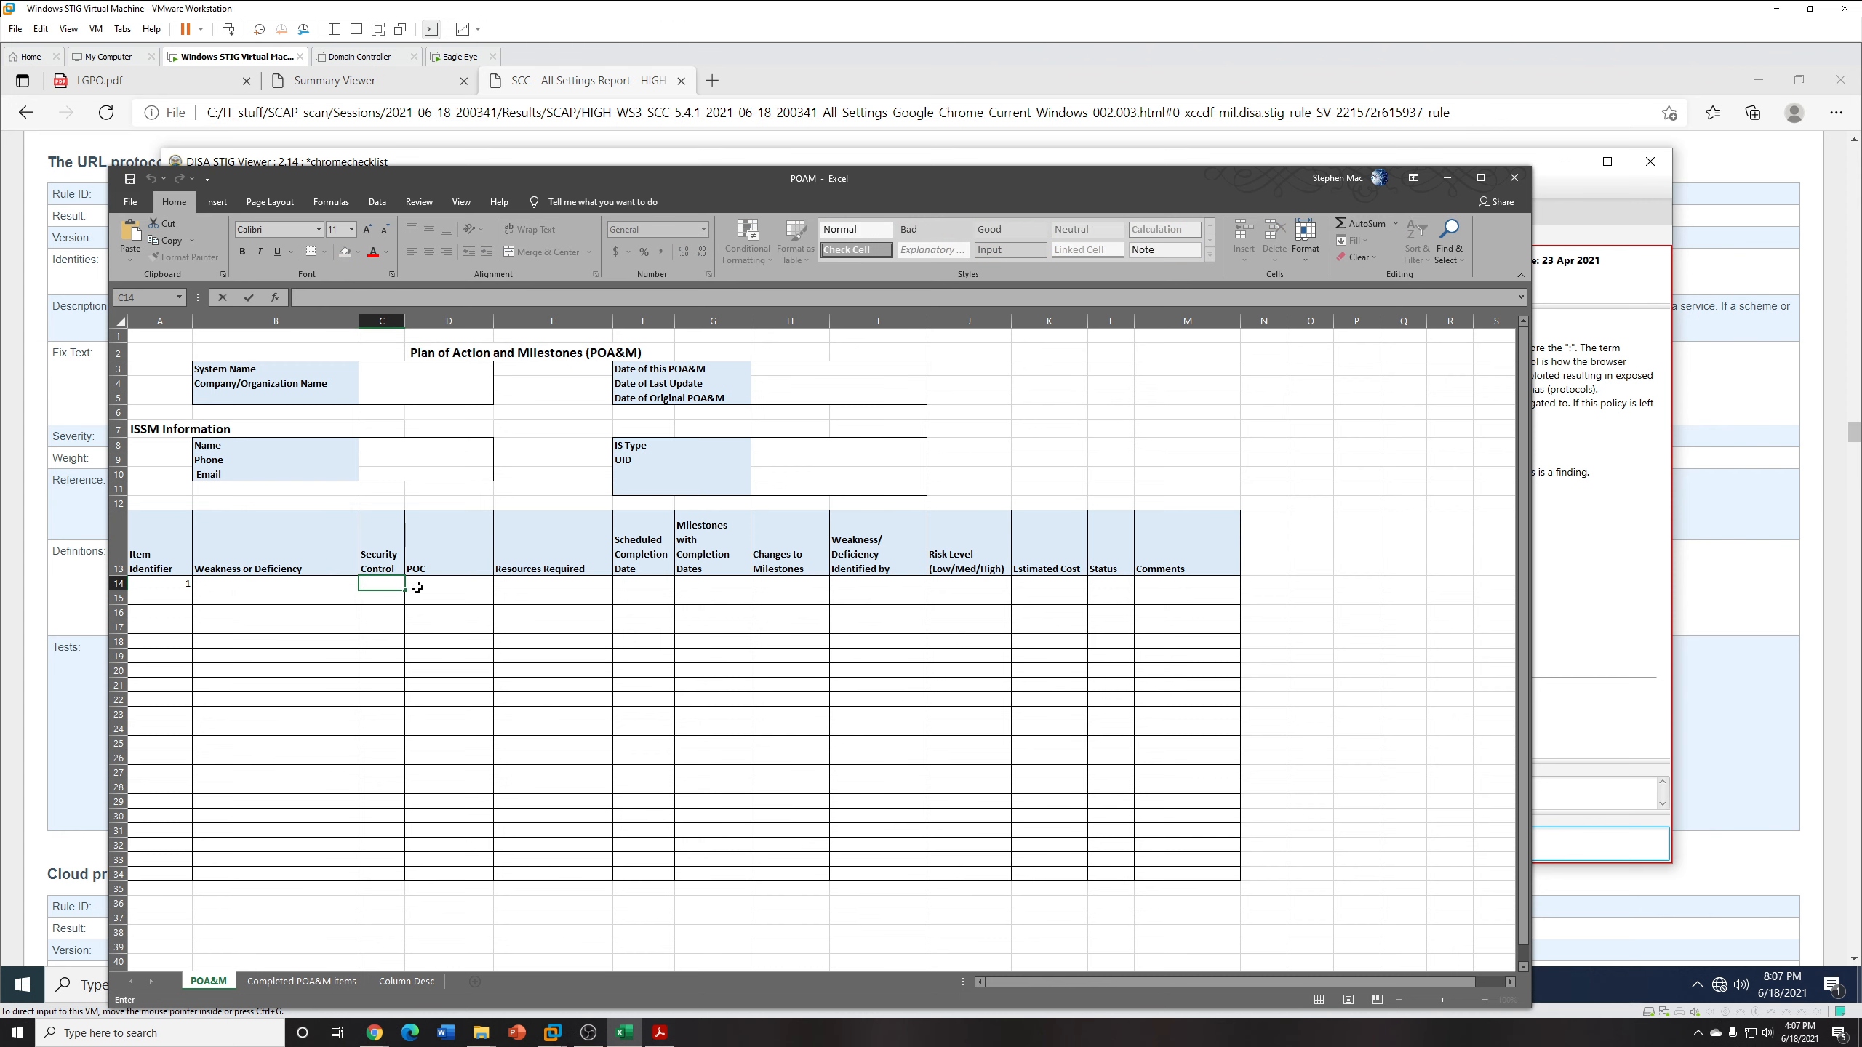
{"action": "type", "text": "CM-7"}
{"action": "left_click", "coordinate": [485, 613]}
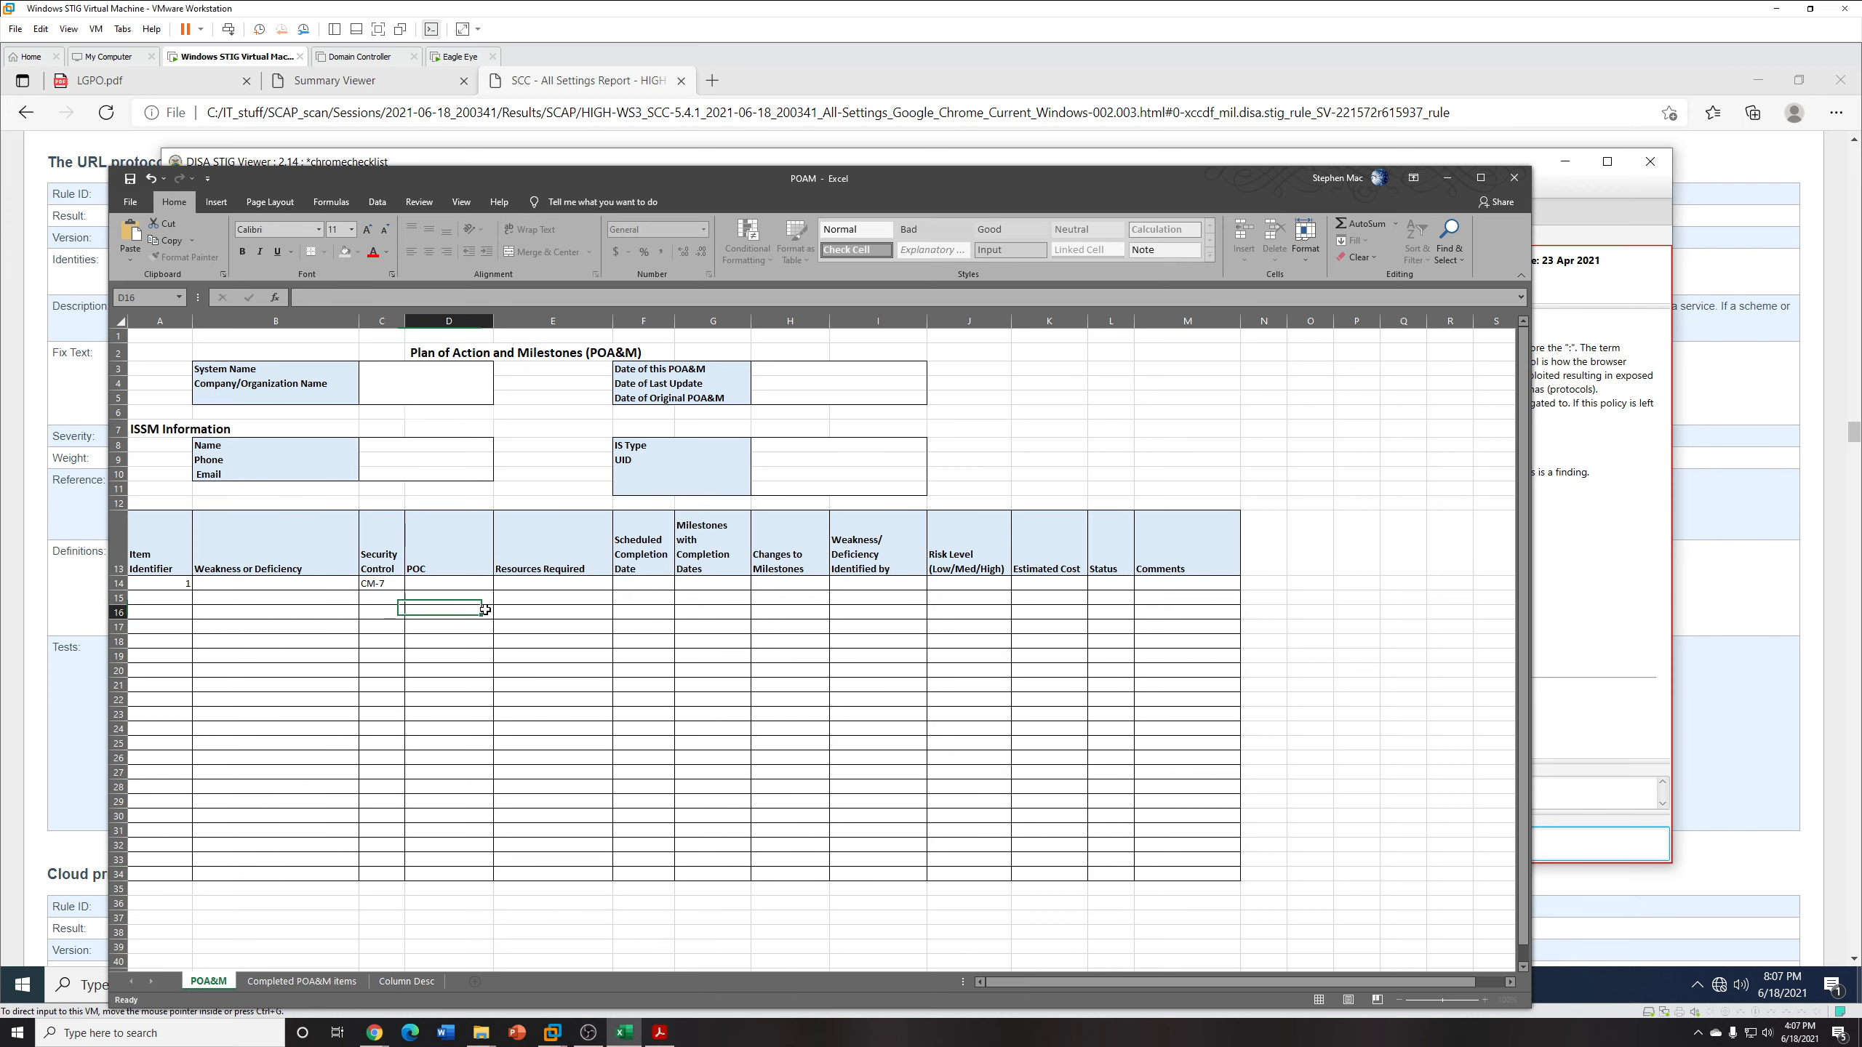
Enter the contact's first name as the POC and Staff as the resources required for item 1.
{"action": "double_click", "coordinate": [464, 586]}
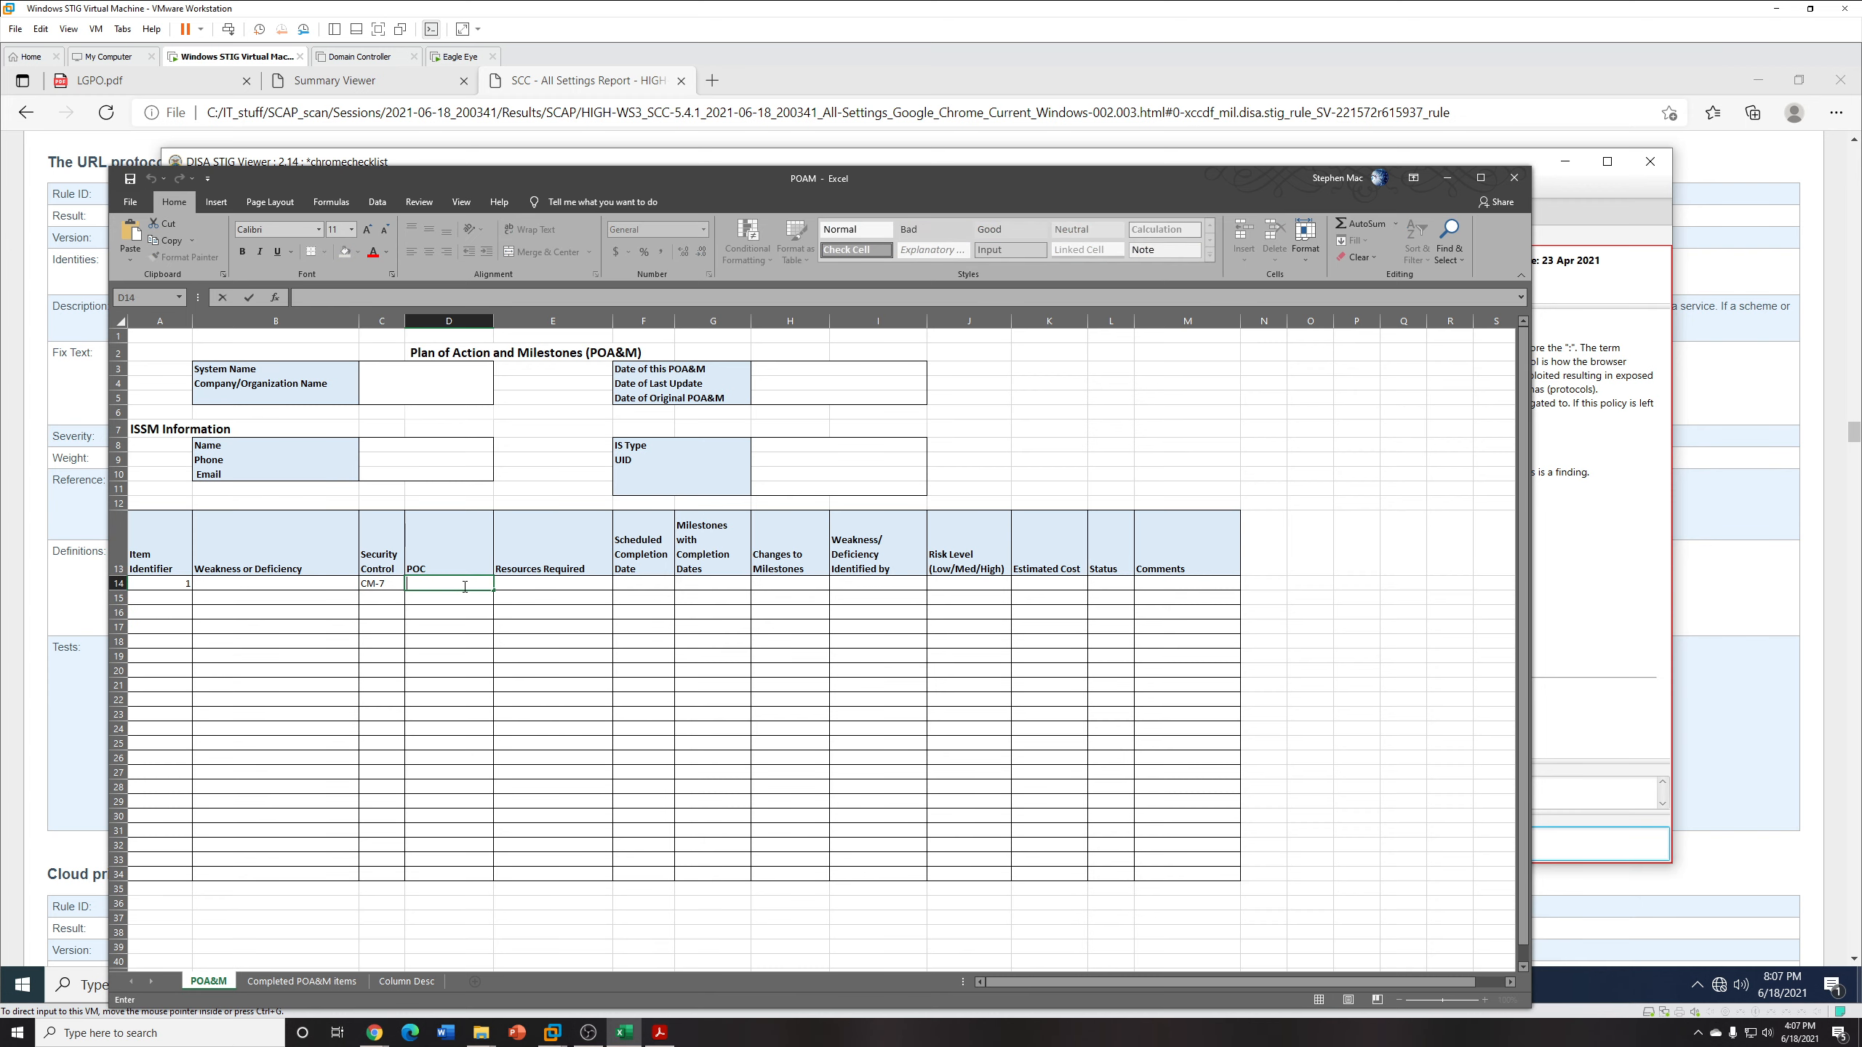
{"action": "type", "text": "Stephen"}
{"action": "key", "text": "Tab"}
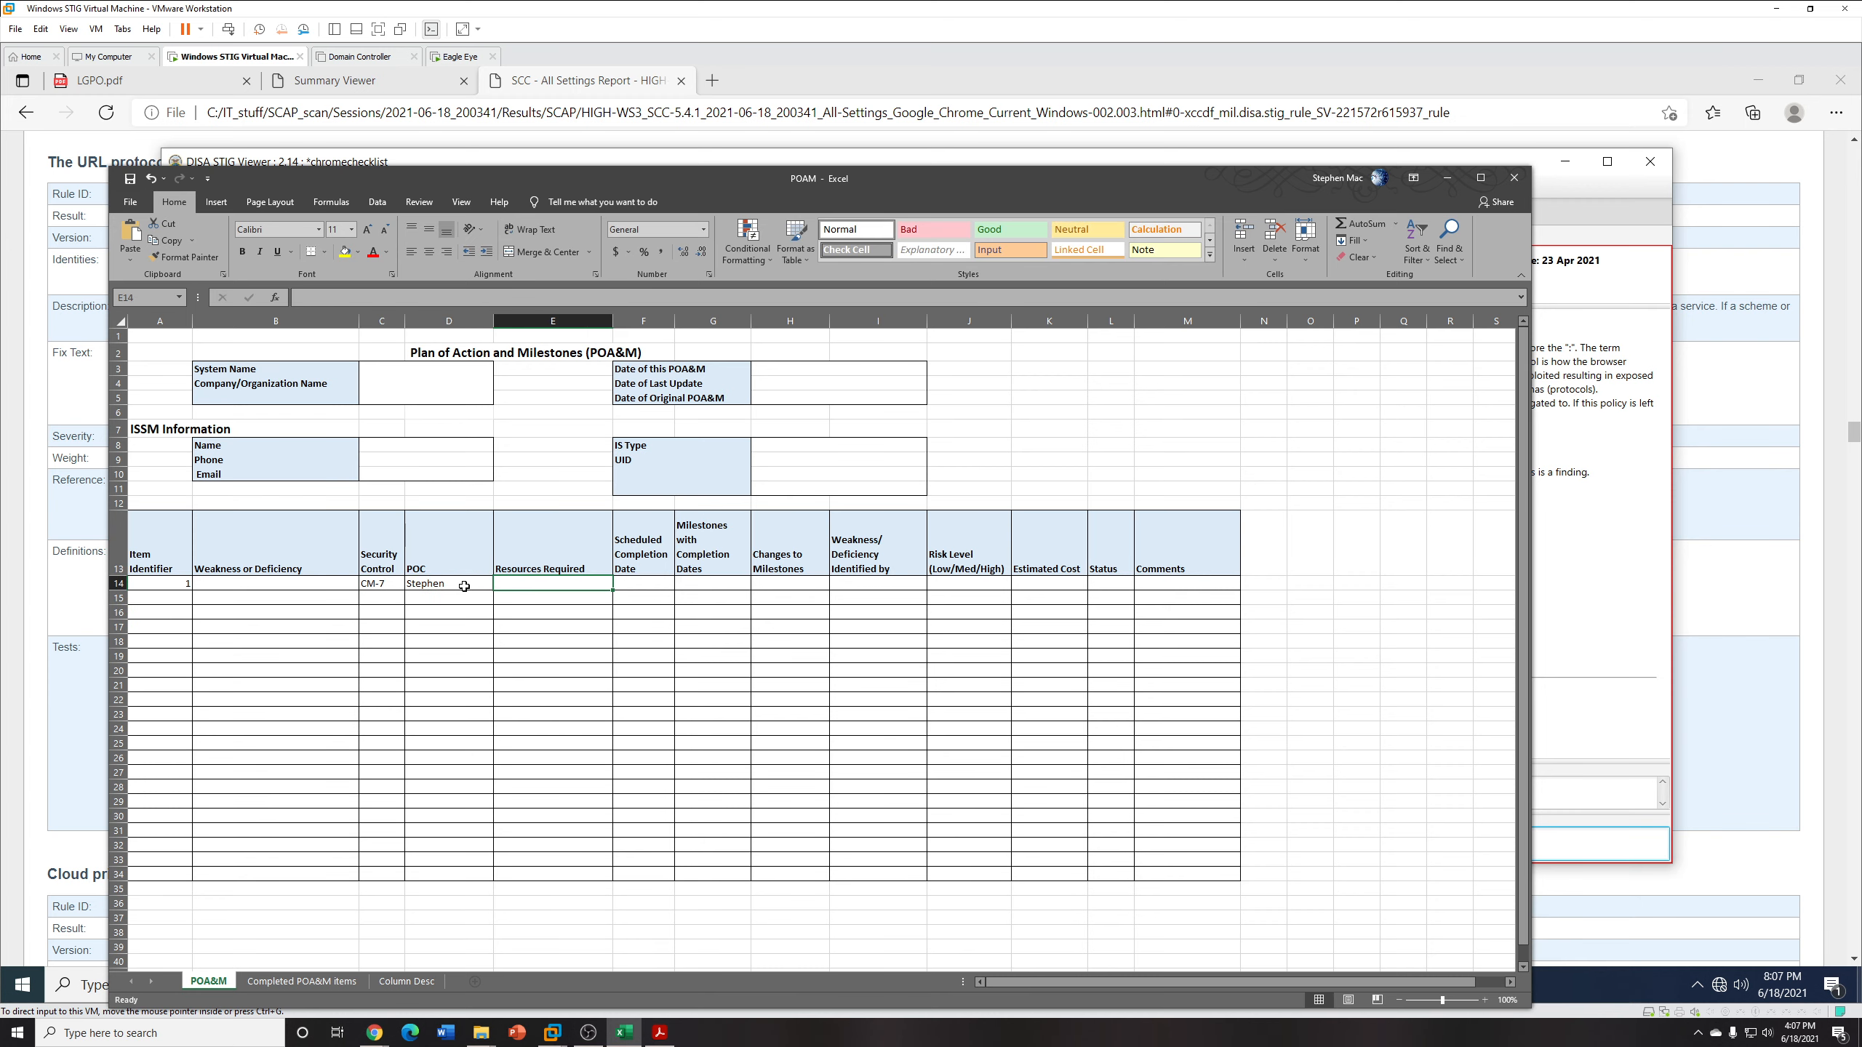
{"action": "double_click", "coordinate": [519, 582]}
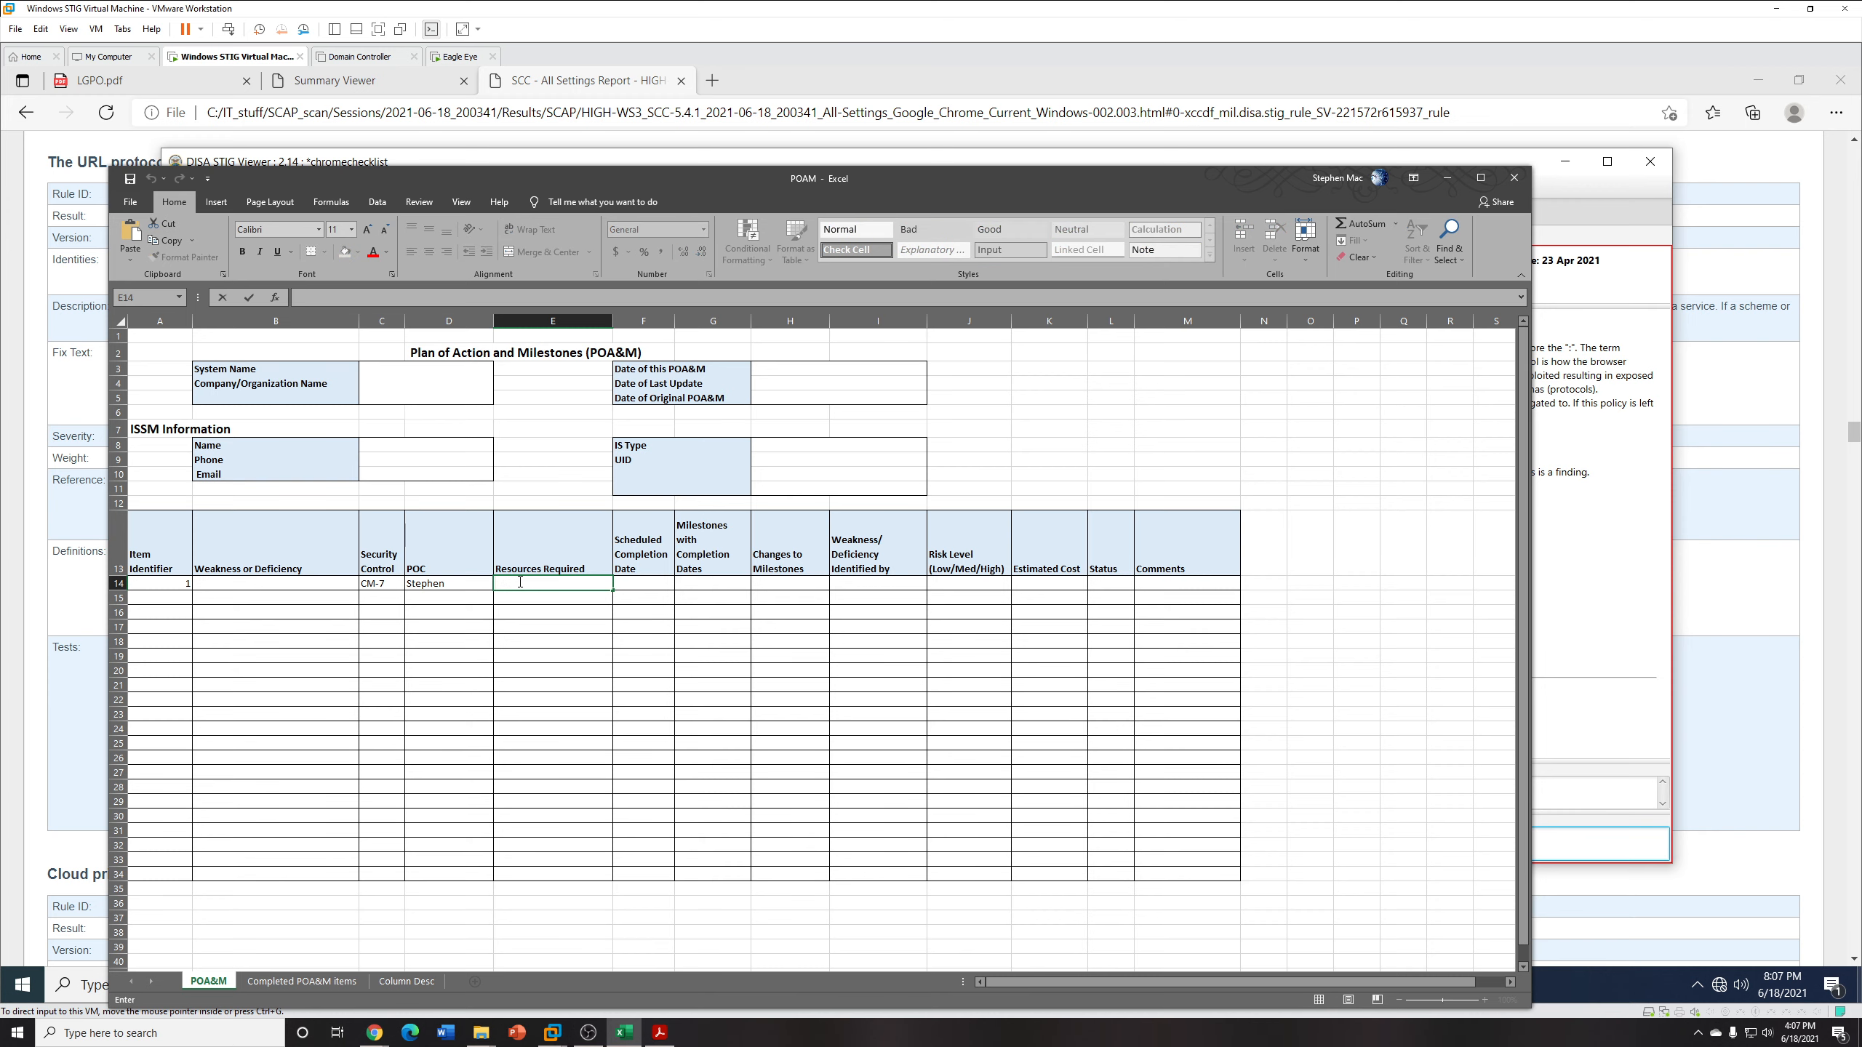
{"action": "type", "text": "St"}
{"action": "key", "text": "BackSpace"}
Set item 1's scheduled completion date to Q3 2021, milestones with completion dates to NA, and changes to milestones to TBD.
{"action": "left_click", "coordinate": [652, 582]}
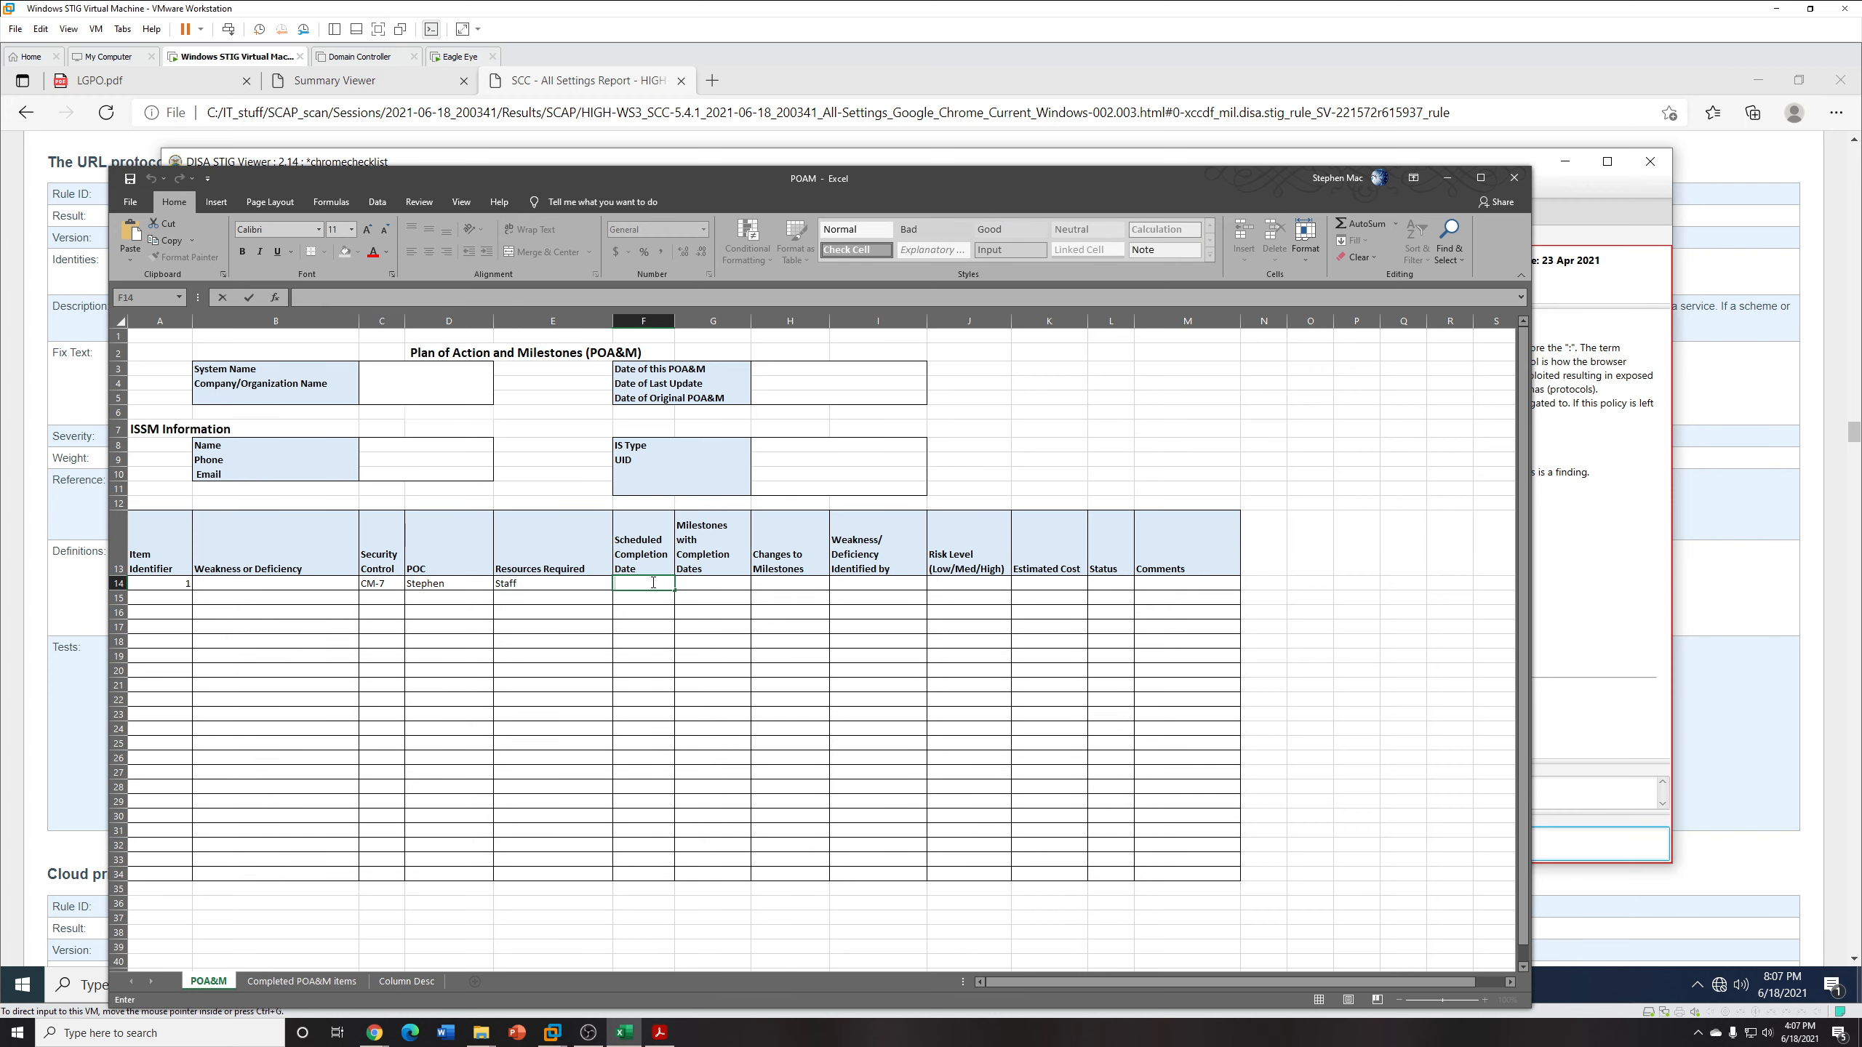
{"action": "type", "text": "T"}
{"action": "type", "text": "Q3 2021"}
{"action": "left_click", "coordinate": [709, 582]}
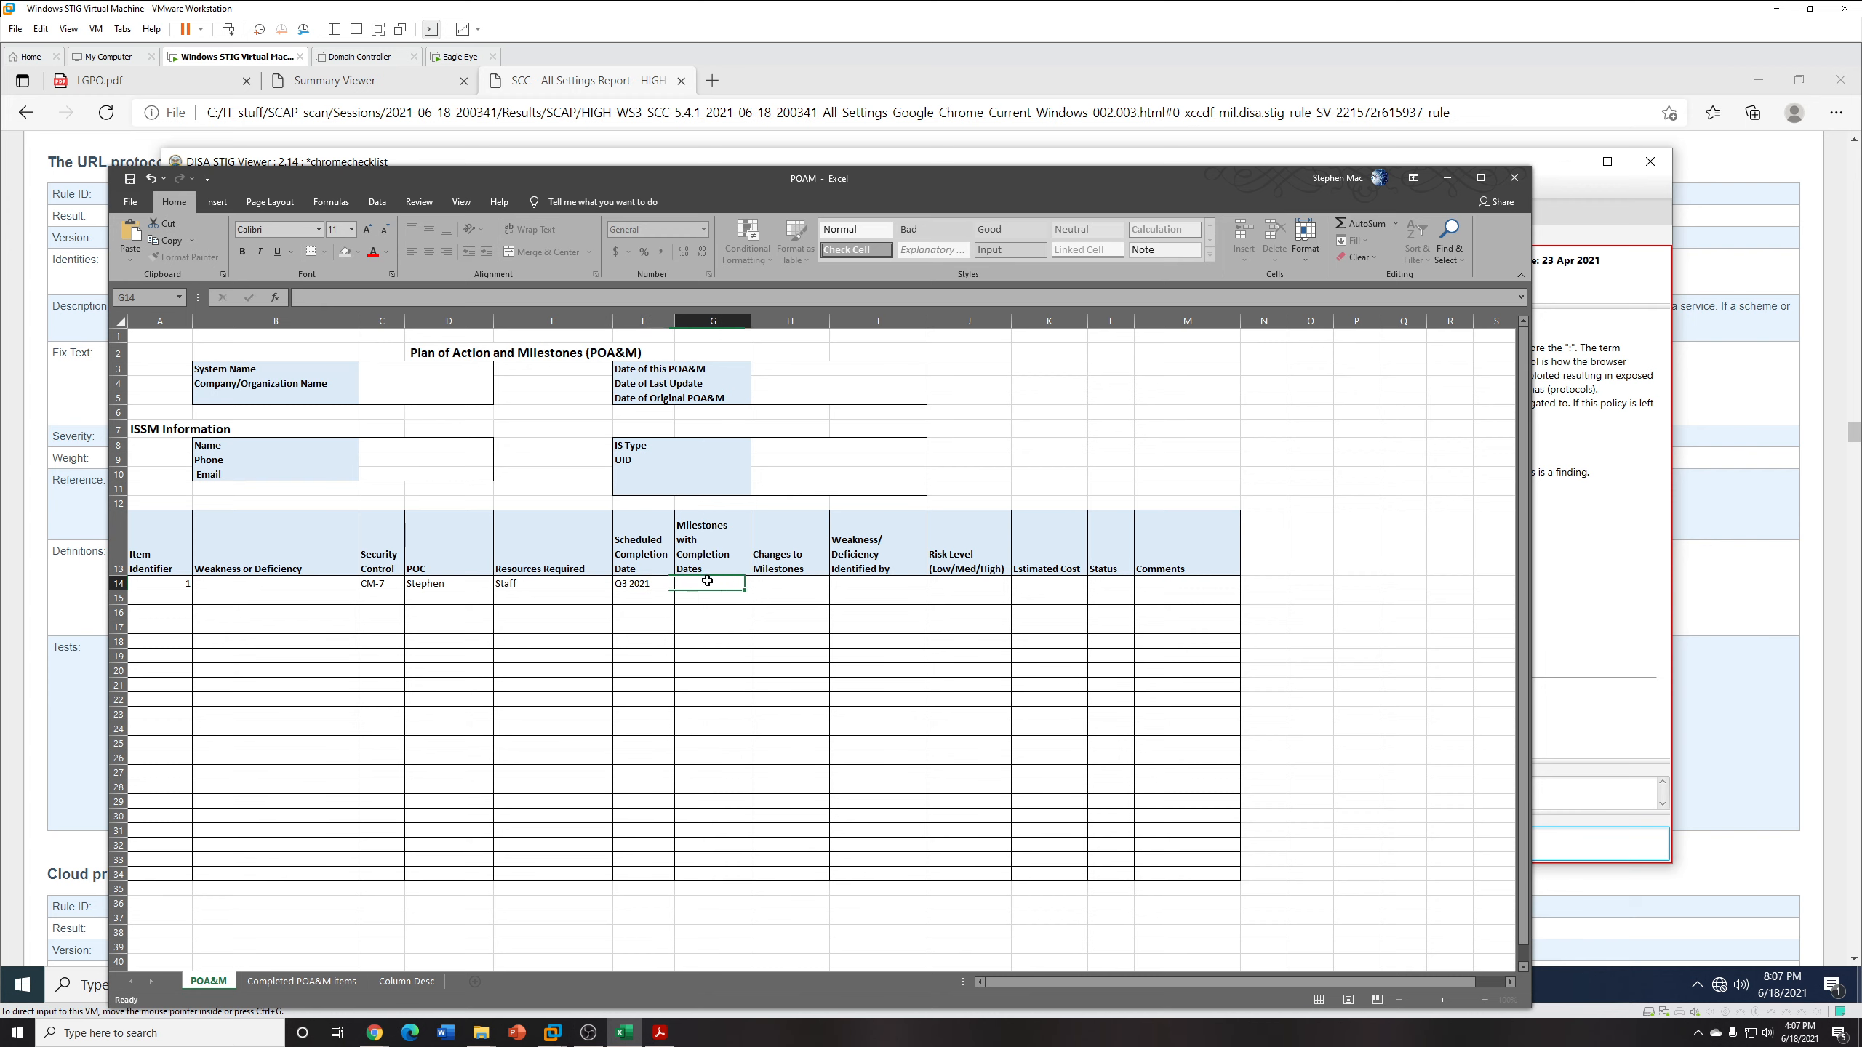
{"action": "type", "text": "NA"}
{"action": "key", "text": "Tab"}
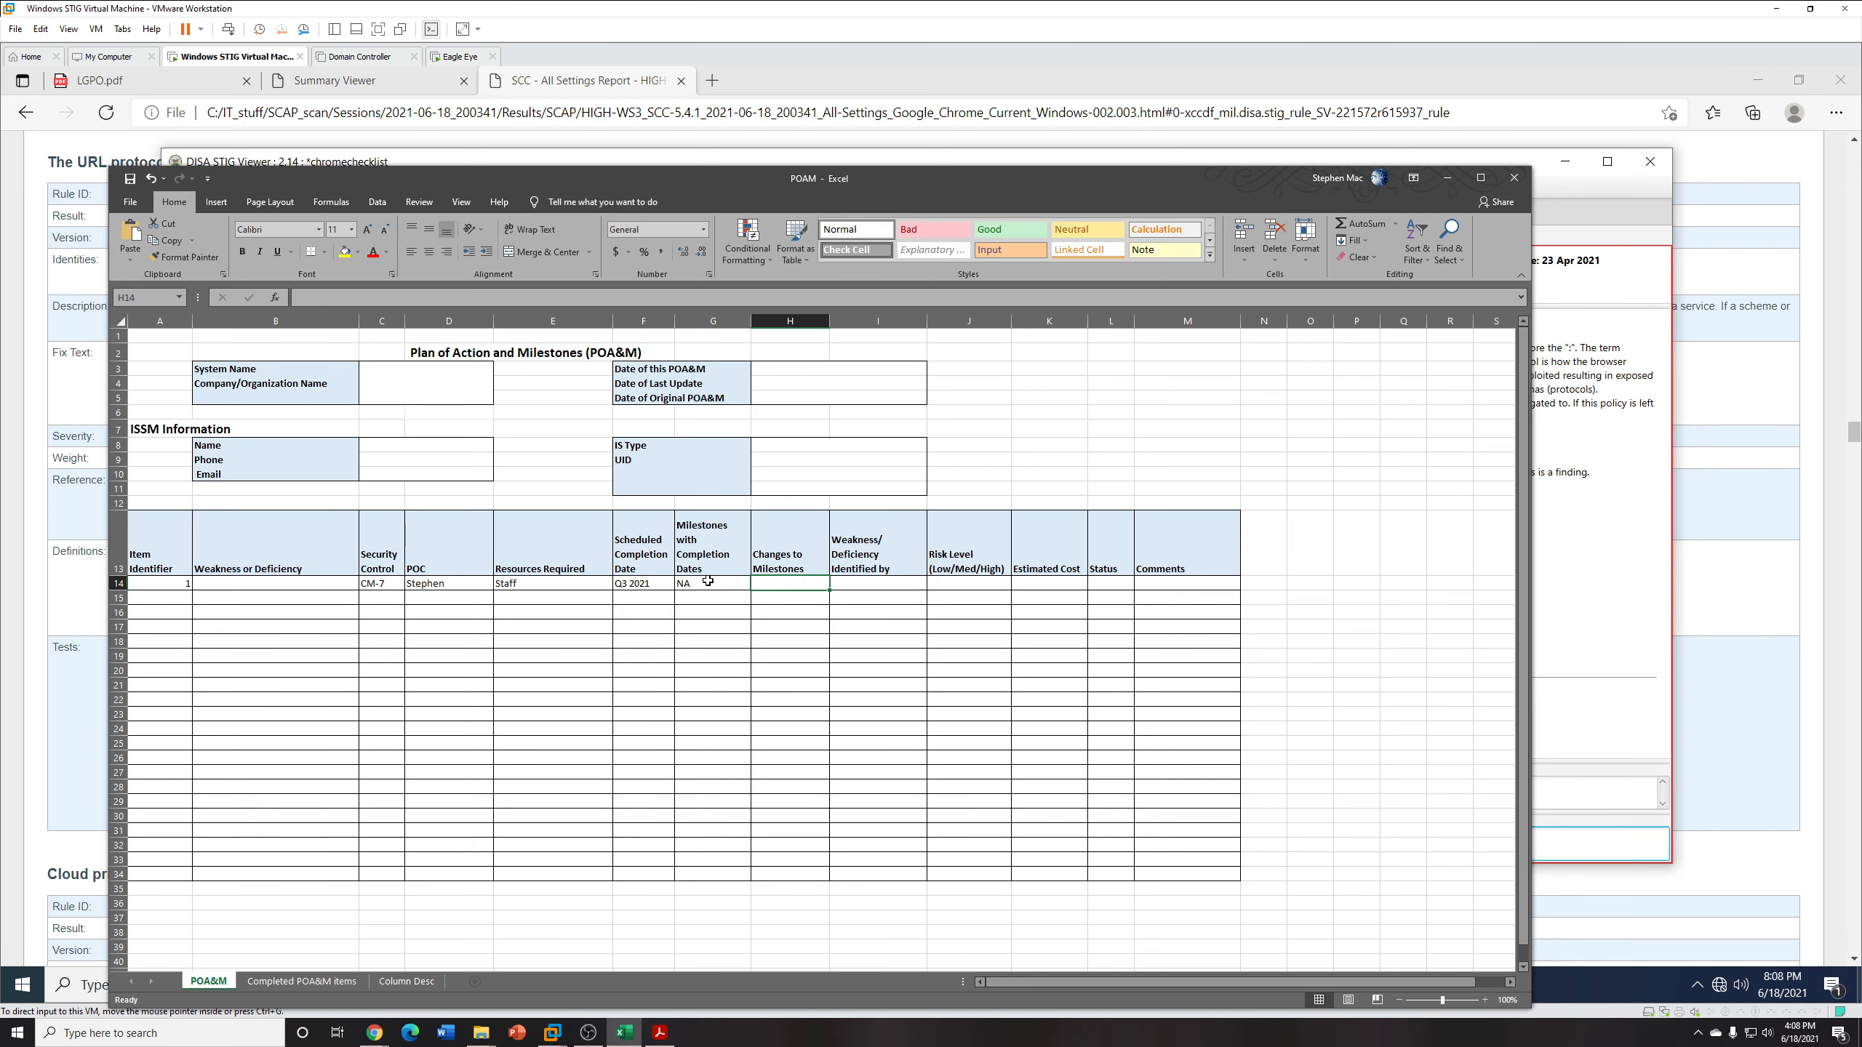
{"action": "type", "text": "TBD"}
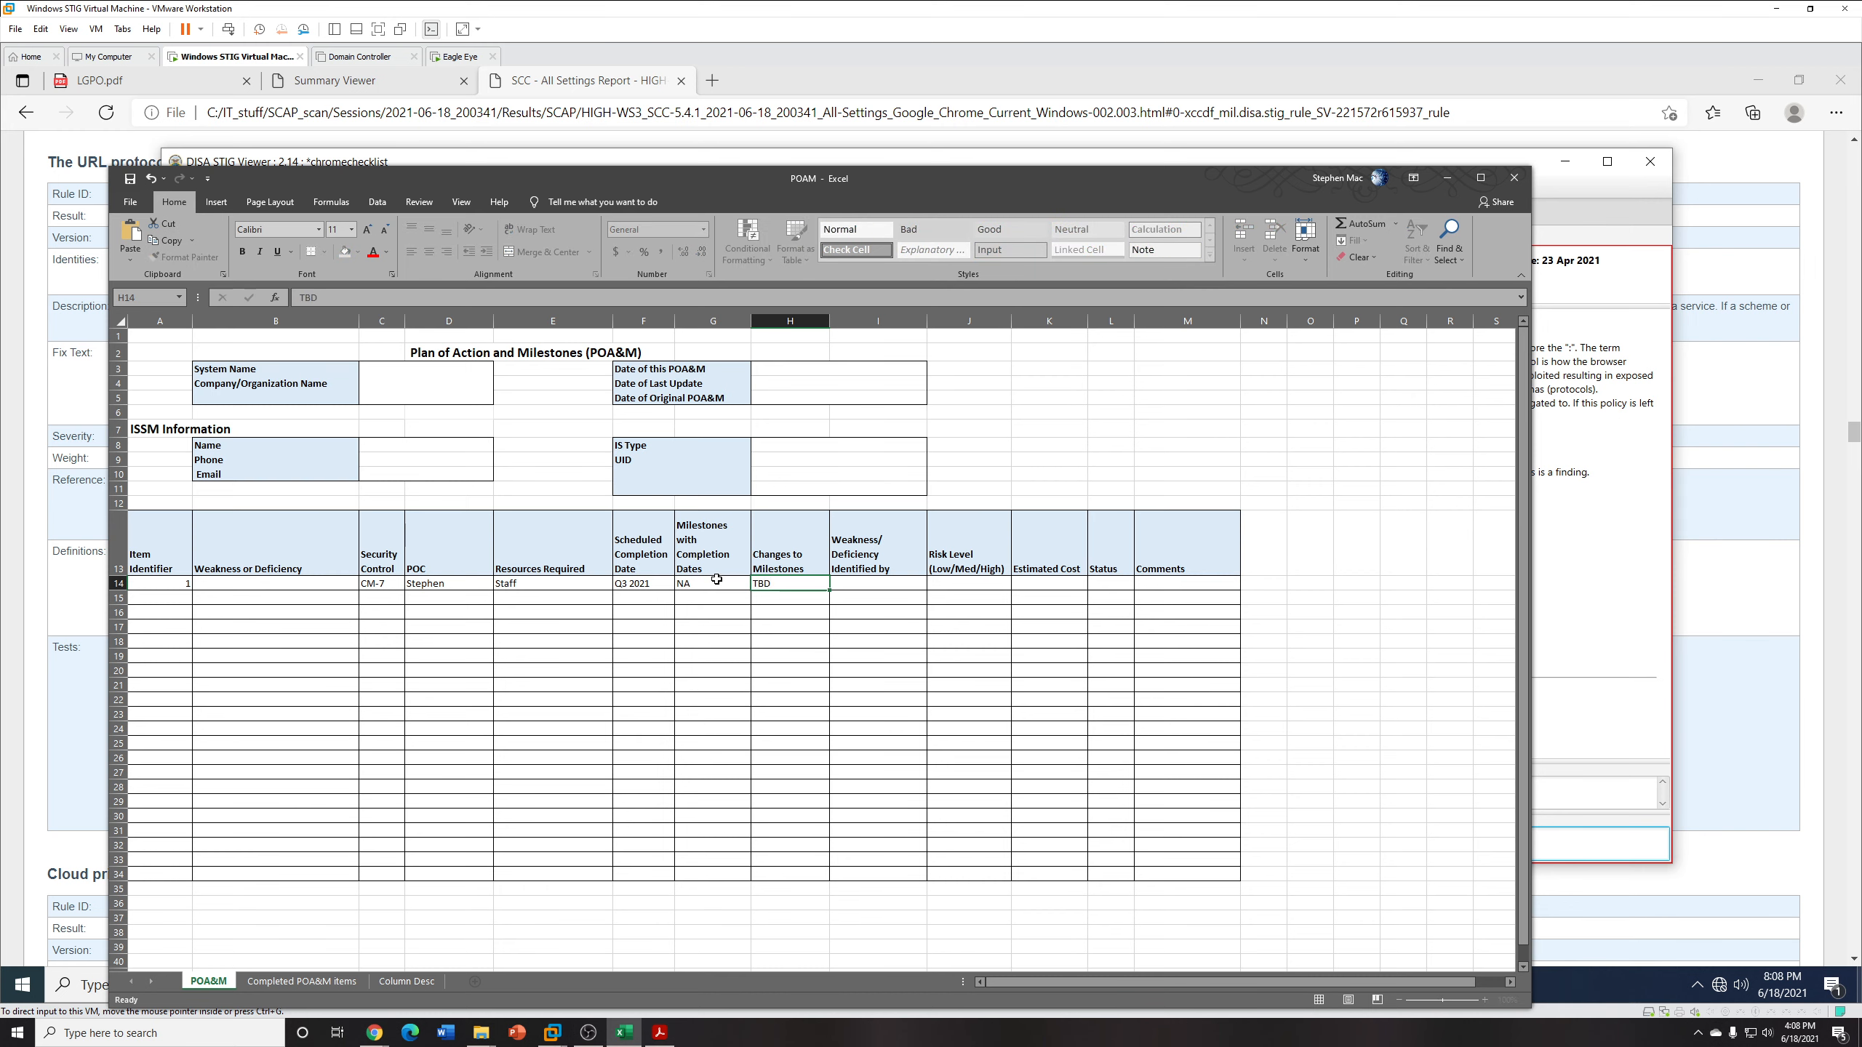
Enter Self-inspection as the source that identified item 1's weakness or deficiency in row 14.
{"action": "key", "text": "Tab"}
{"action": "double_click", "coordinate": [881, 587]}
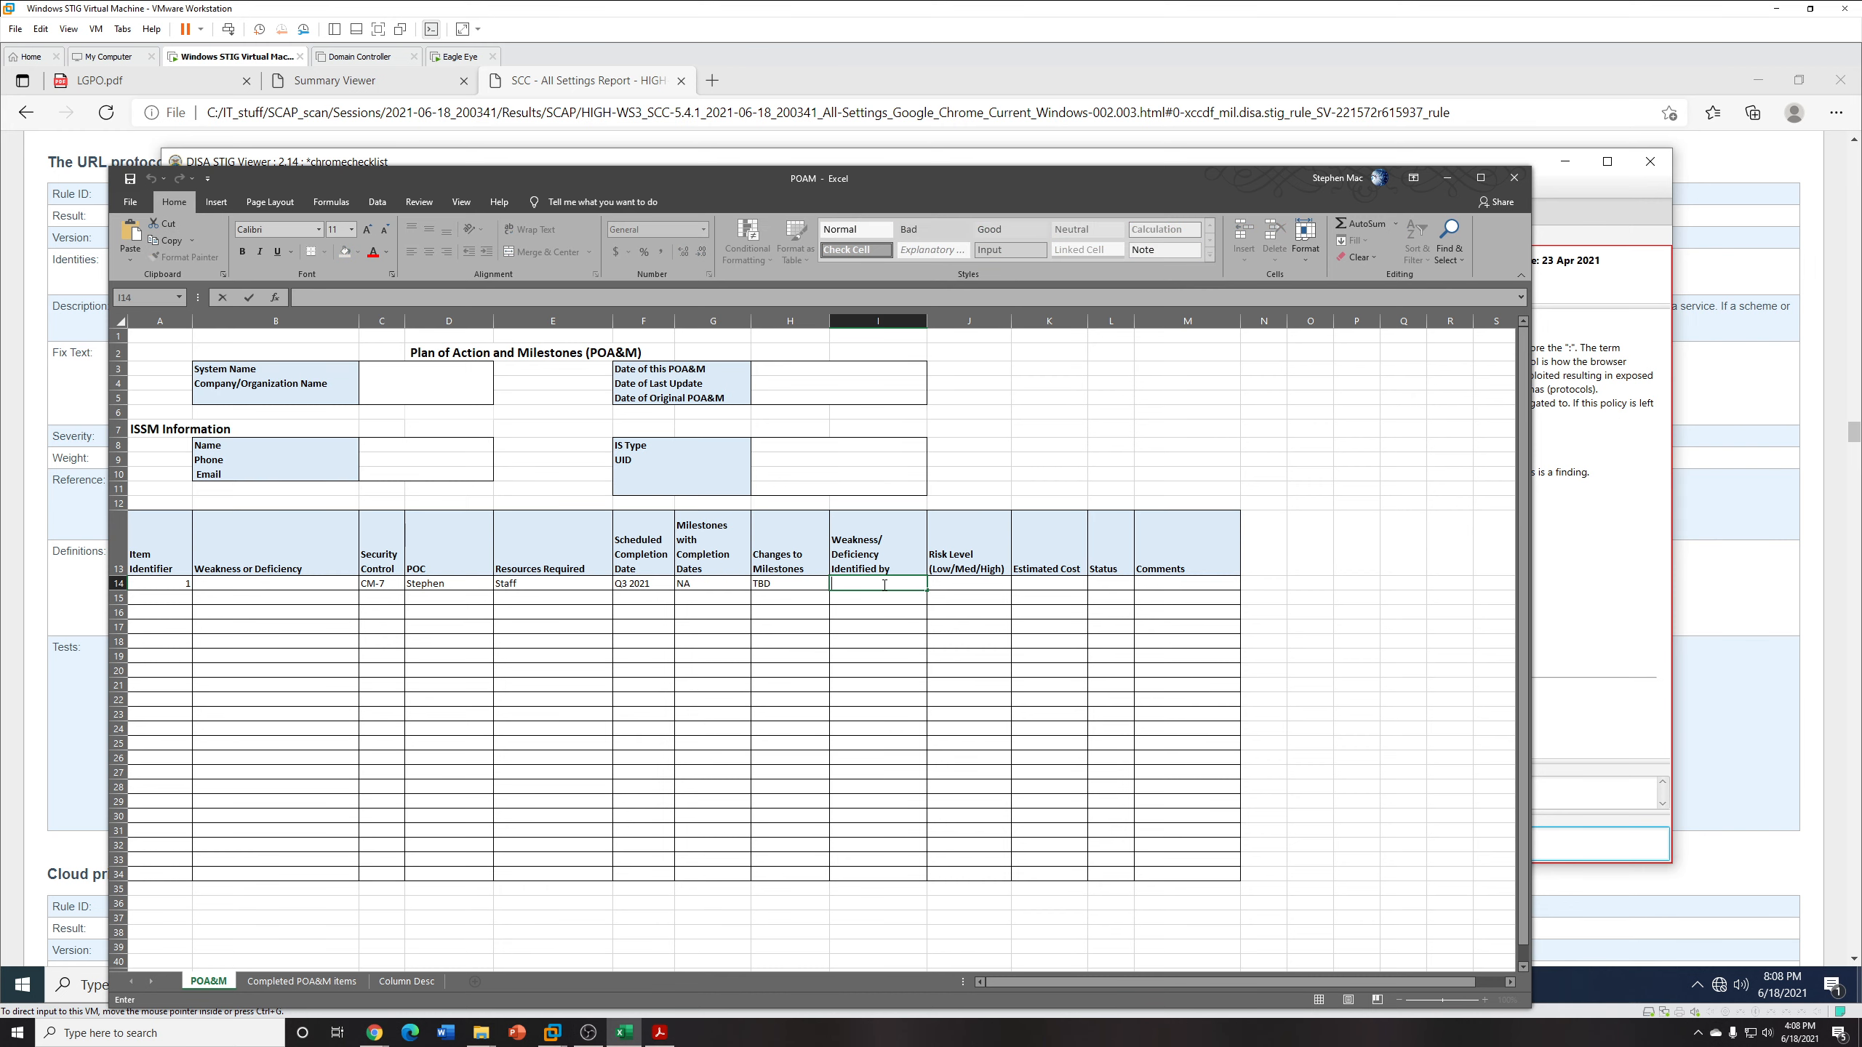
{"action": "type", "text": "Stephen"}
{"action": "key", "text": "BackSpace"}
{"action": "key", "text": "BackSpace"}
{"action": "key", "text": "BackSpace"}
{"action": "key", "text": "BackSpace"}
{"action": "key", "text": "BackSpace"}
{"action": "key", "text": "BackSpace"}
{"action": "key", "text": "BackSpace"}
{"action": "type", "text": "Self-inspection"}
Set item 1's risk level to Medium and its estimated cost to 100,000.
{"action": "left_click", "coordinate": [960, 583]}
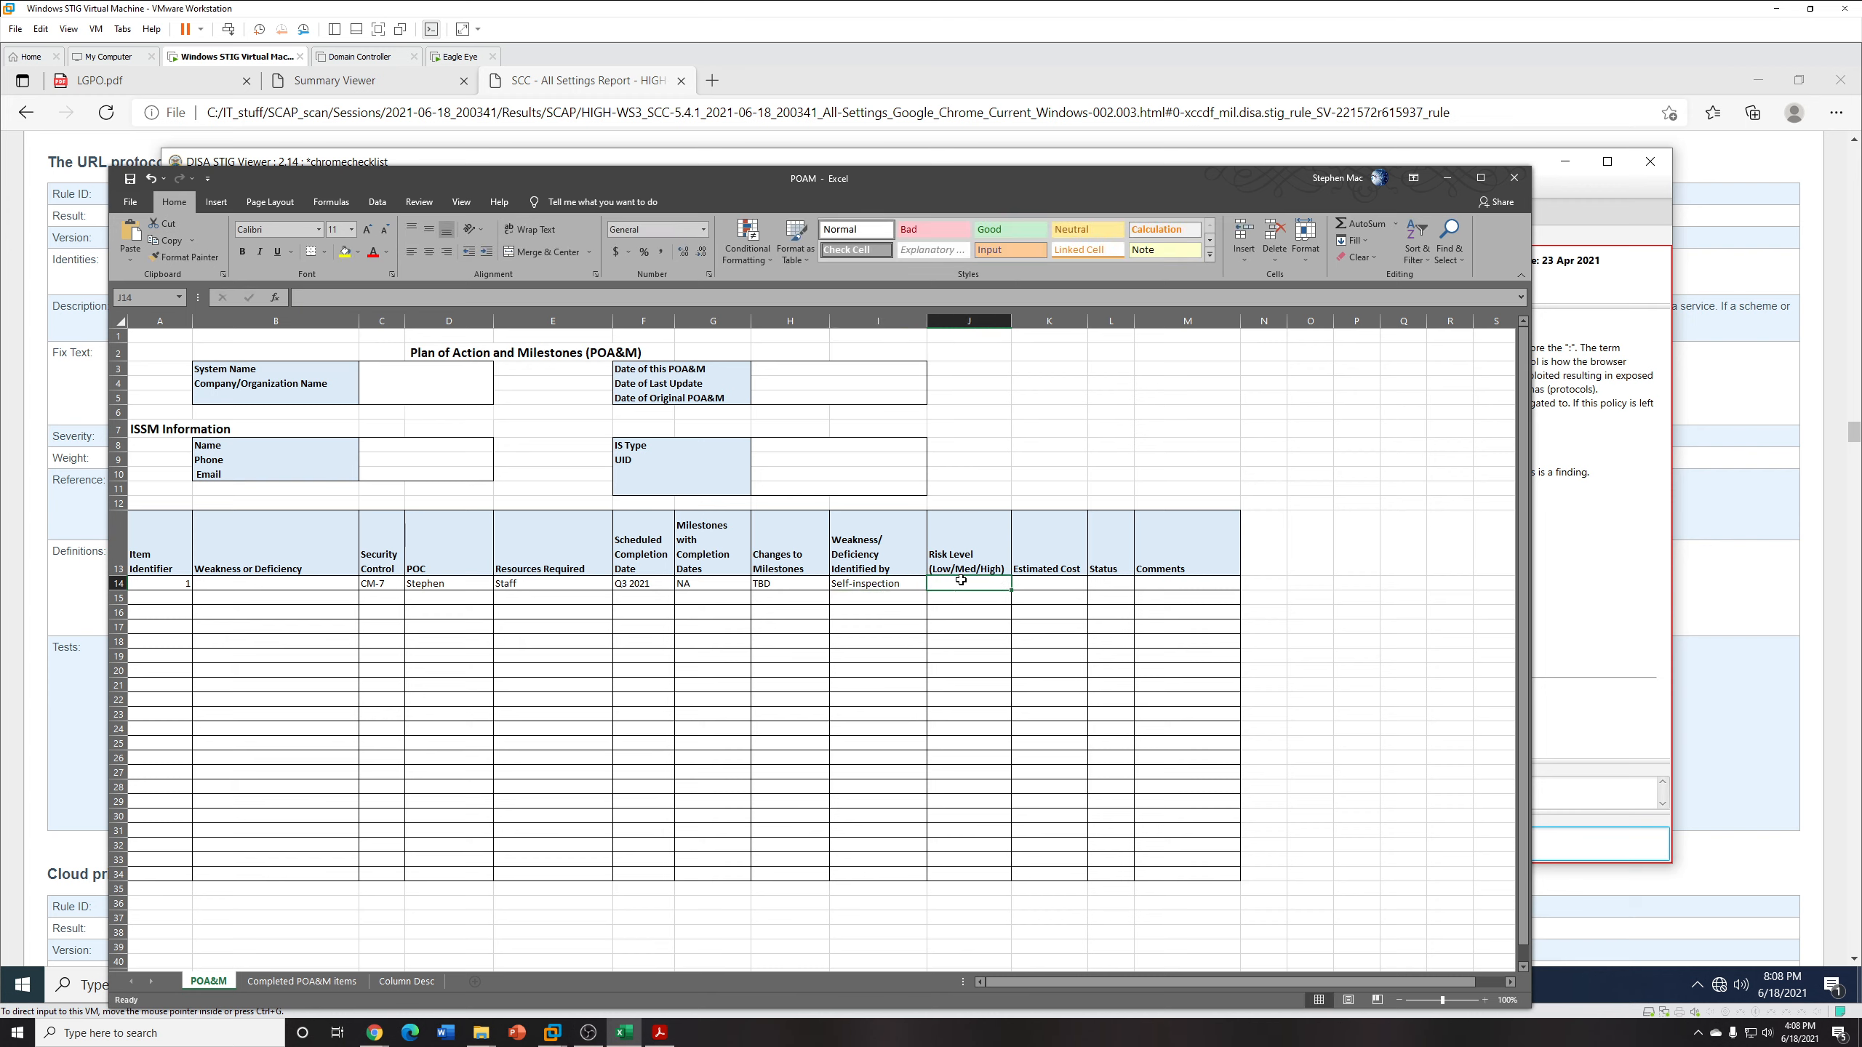
{"action": "type", "text": "Medium"}
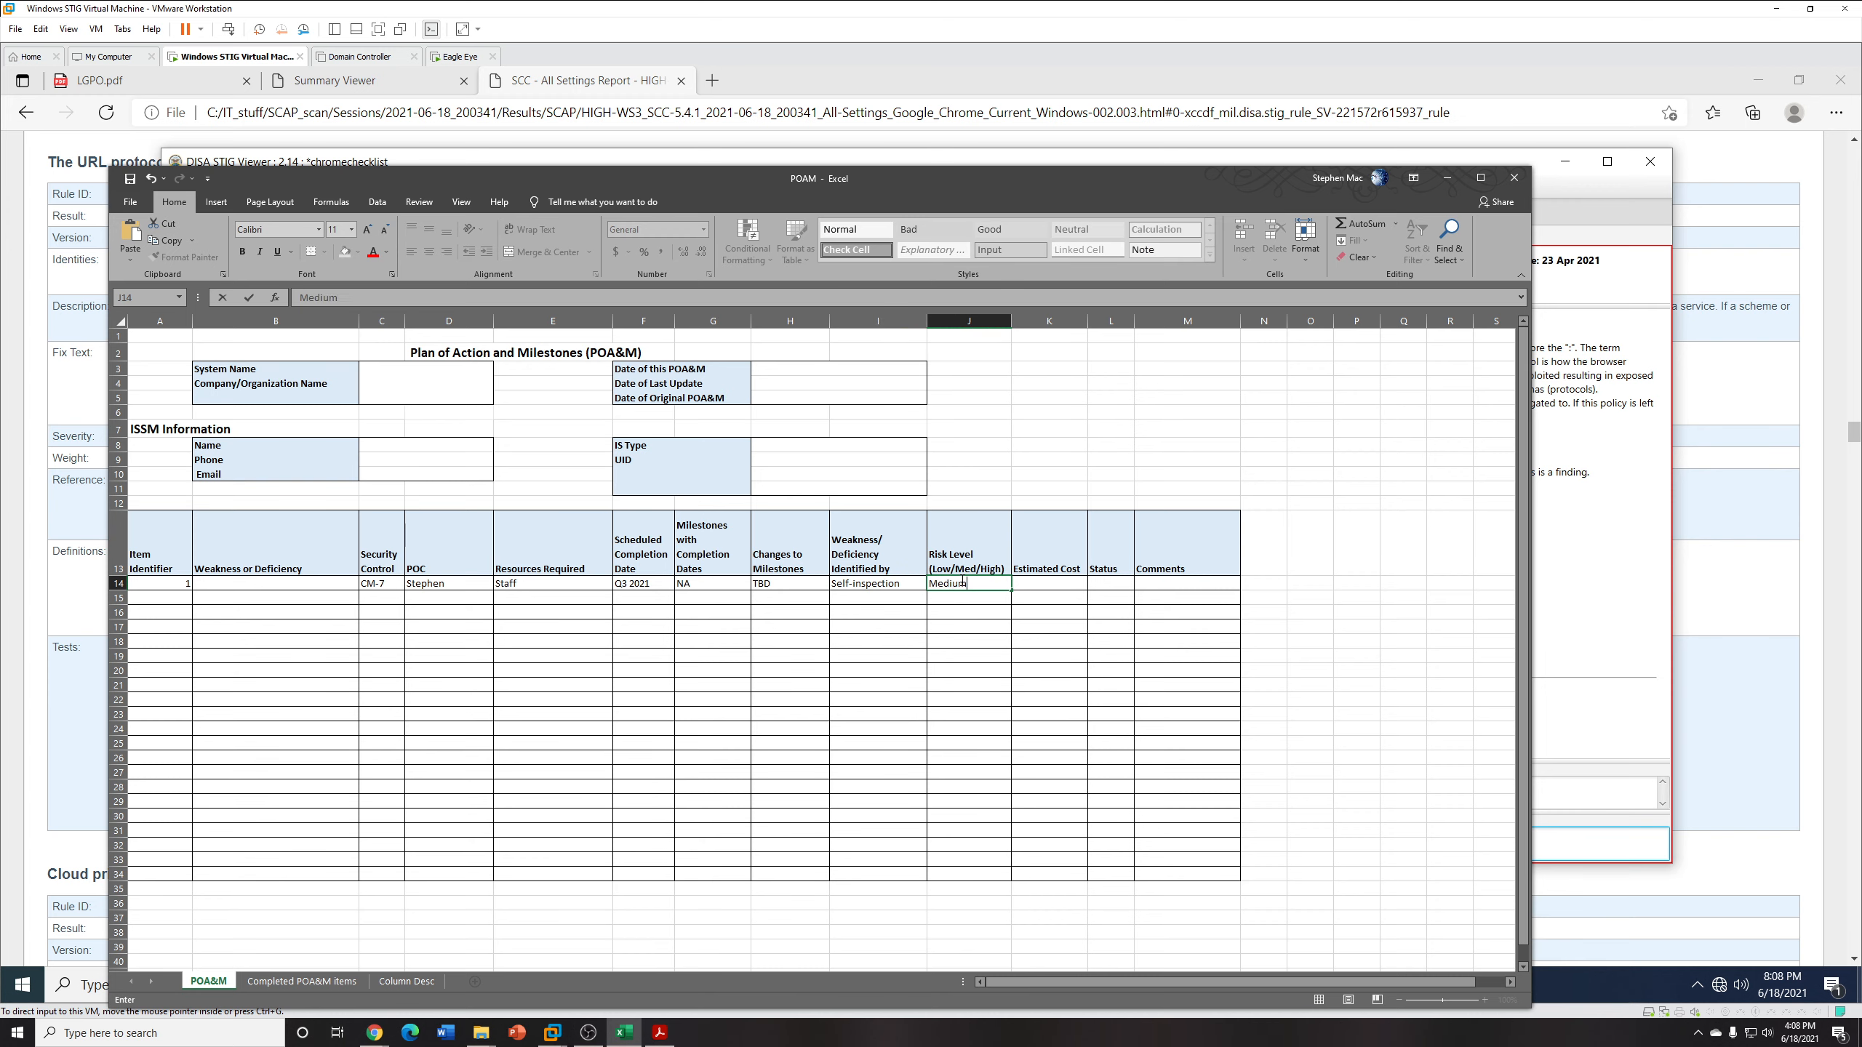
{"action": "left_click", "coordinate": [1030, 584]}
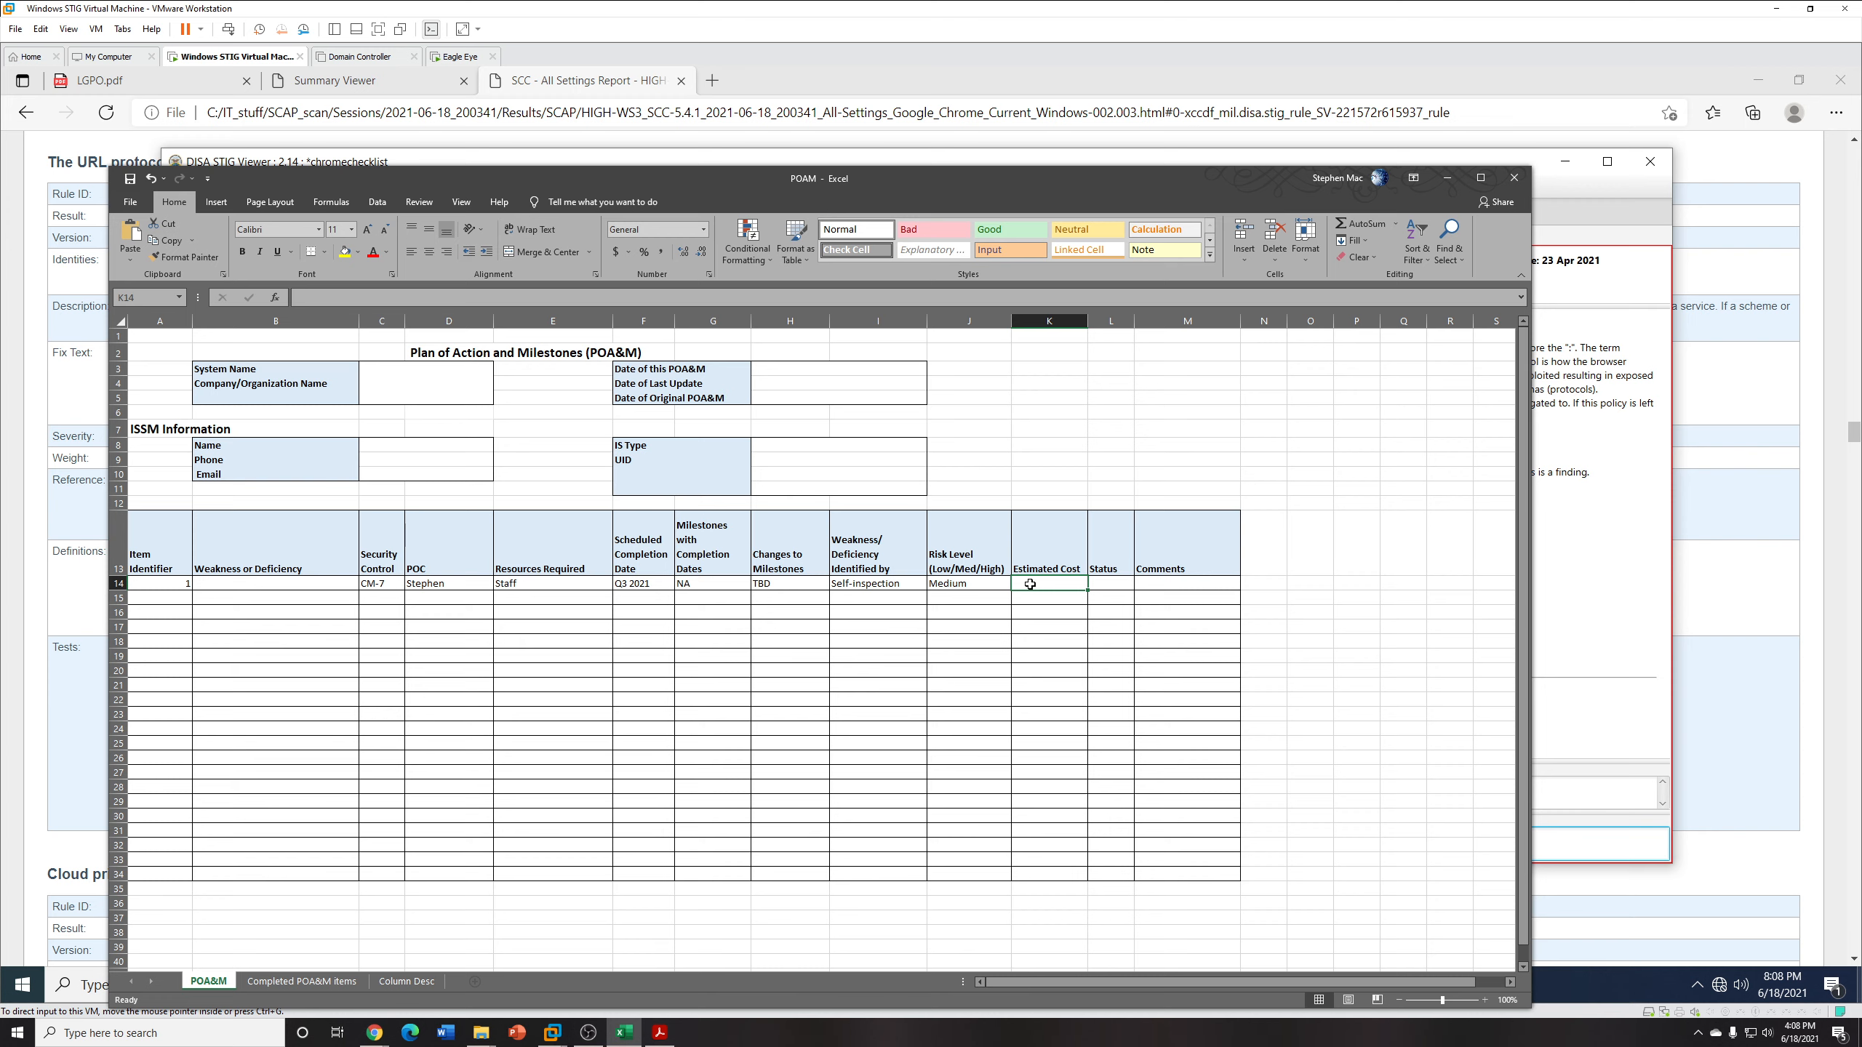
{"action": "double_click", "coordinate": [1032, 585]}
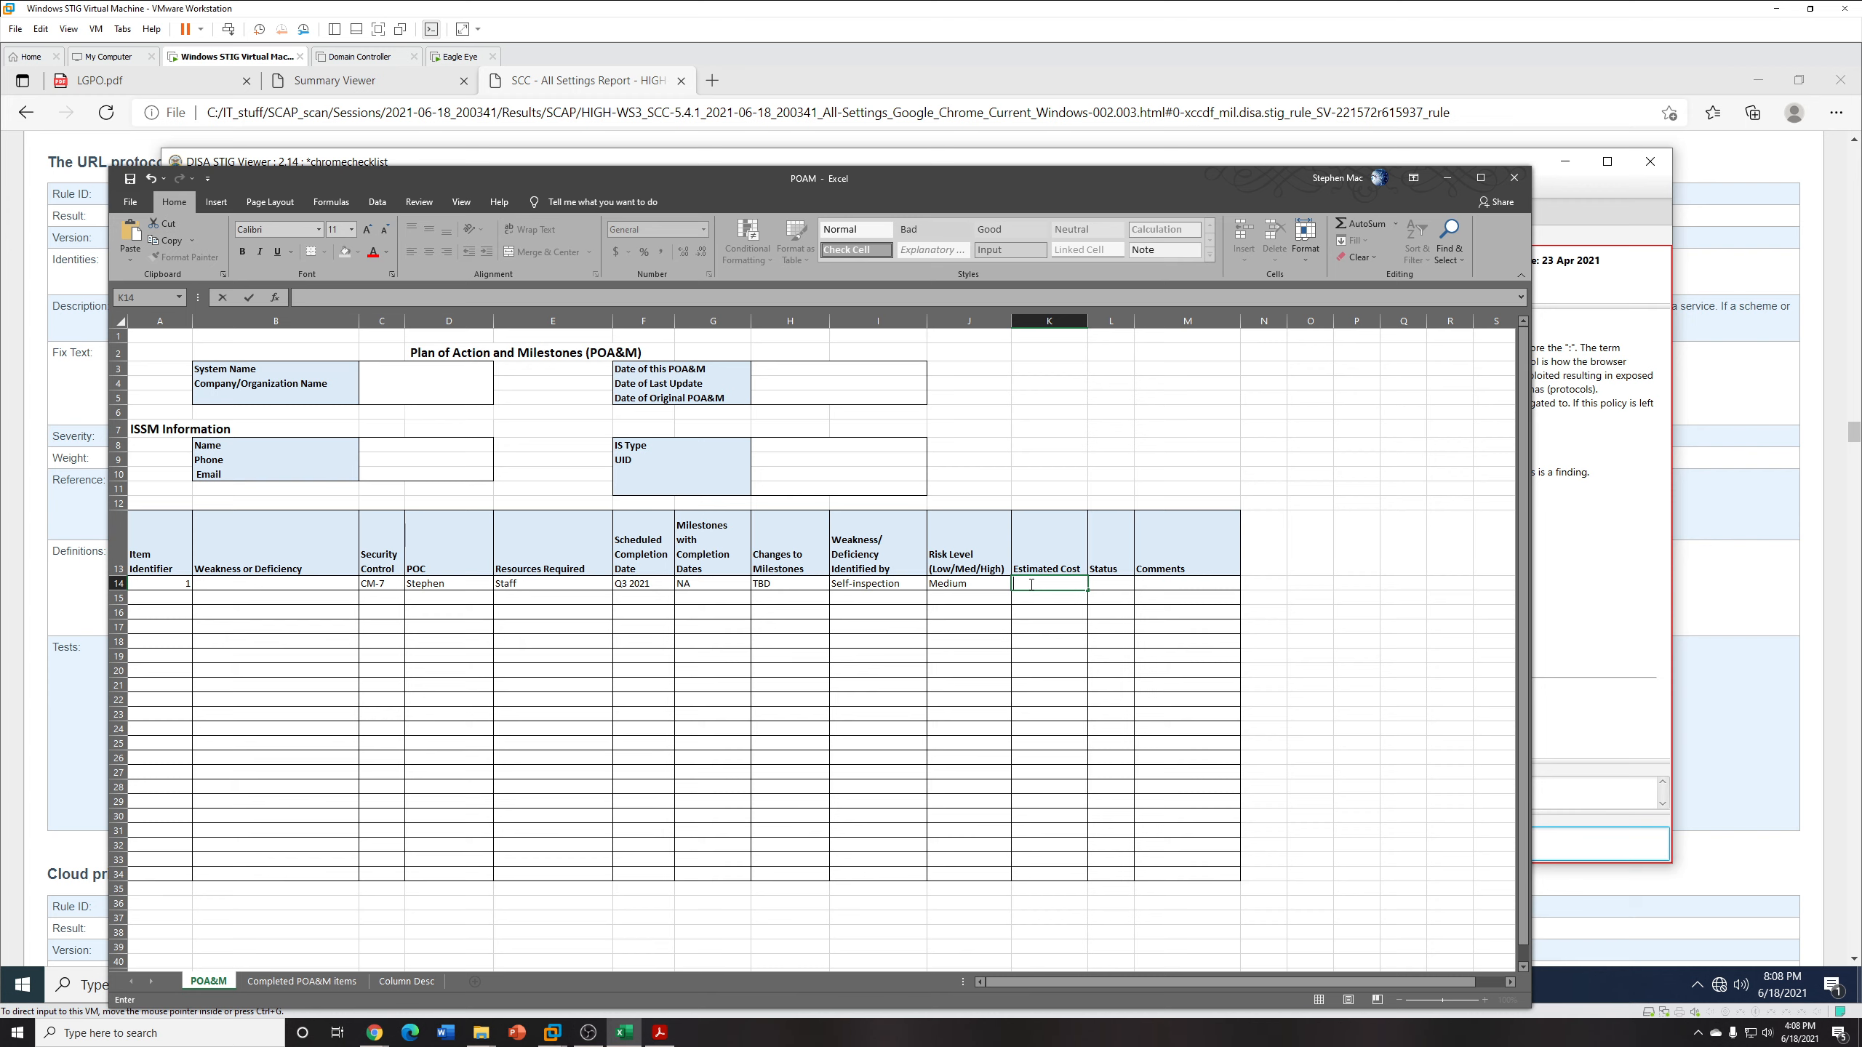
{"action": "type", "text": "100,000"}
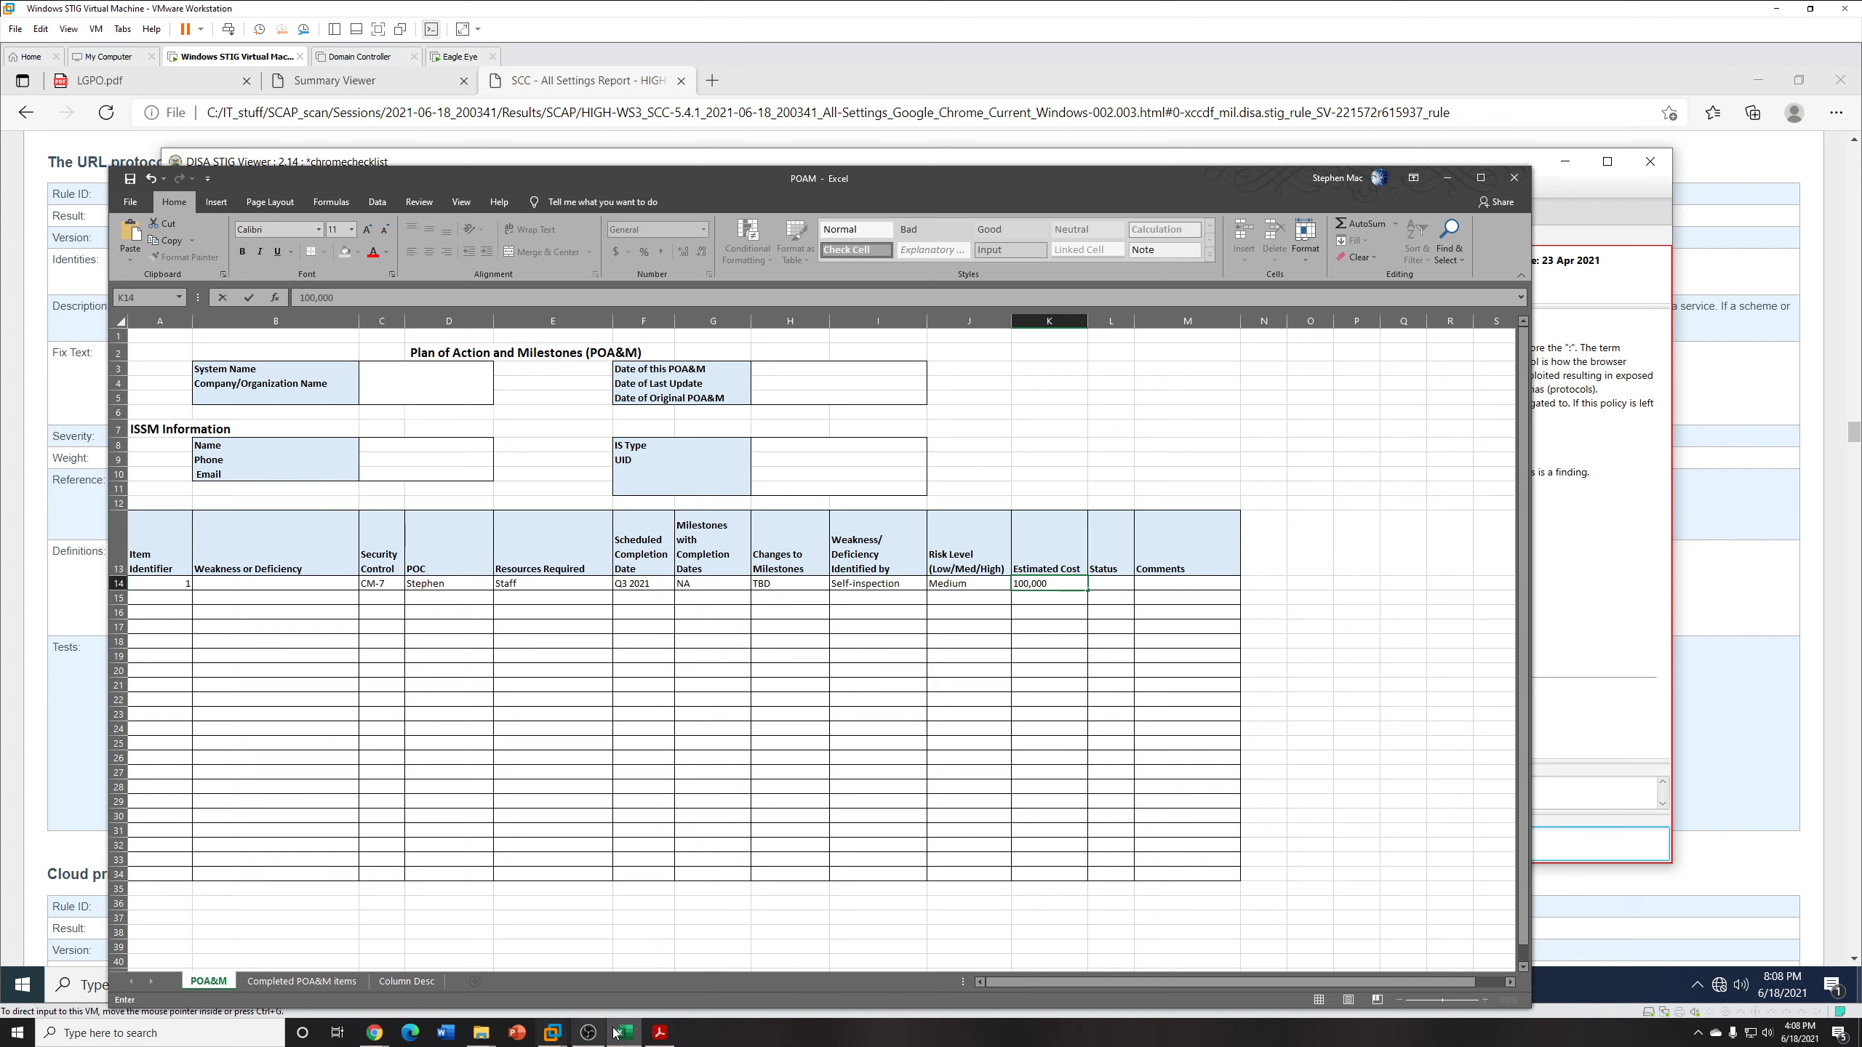
Look up the Status column's allowed entries in the POA&M job aid in Acrobat Reader and copy the term Planned.
{"action": "left_click", "coordinate": [659, 1033]}
{"action": "scroll", "coordinate": [1073, 667], "scroll_direction": "down", "scroll_amount": 3}
{"action": "scroll", "coordinate": [1058, 633], "scroll_direction": "up", "scroll_amount": 1}
{"action": "double_click", "coordinate": [1240, 146]}
{"action": "scroll", "coordinate": [967, 594], "scroll_direction": "down", "scroll_amount": 4}
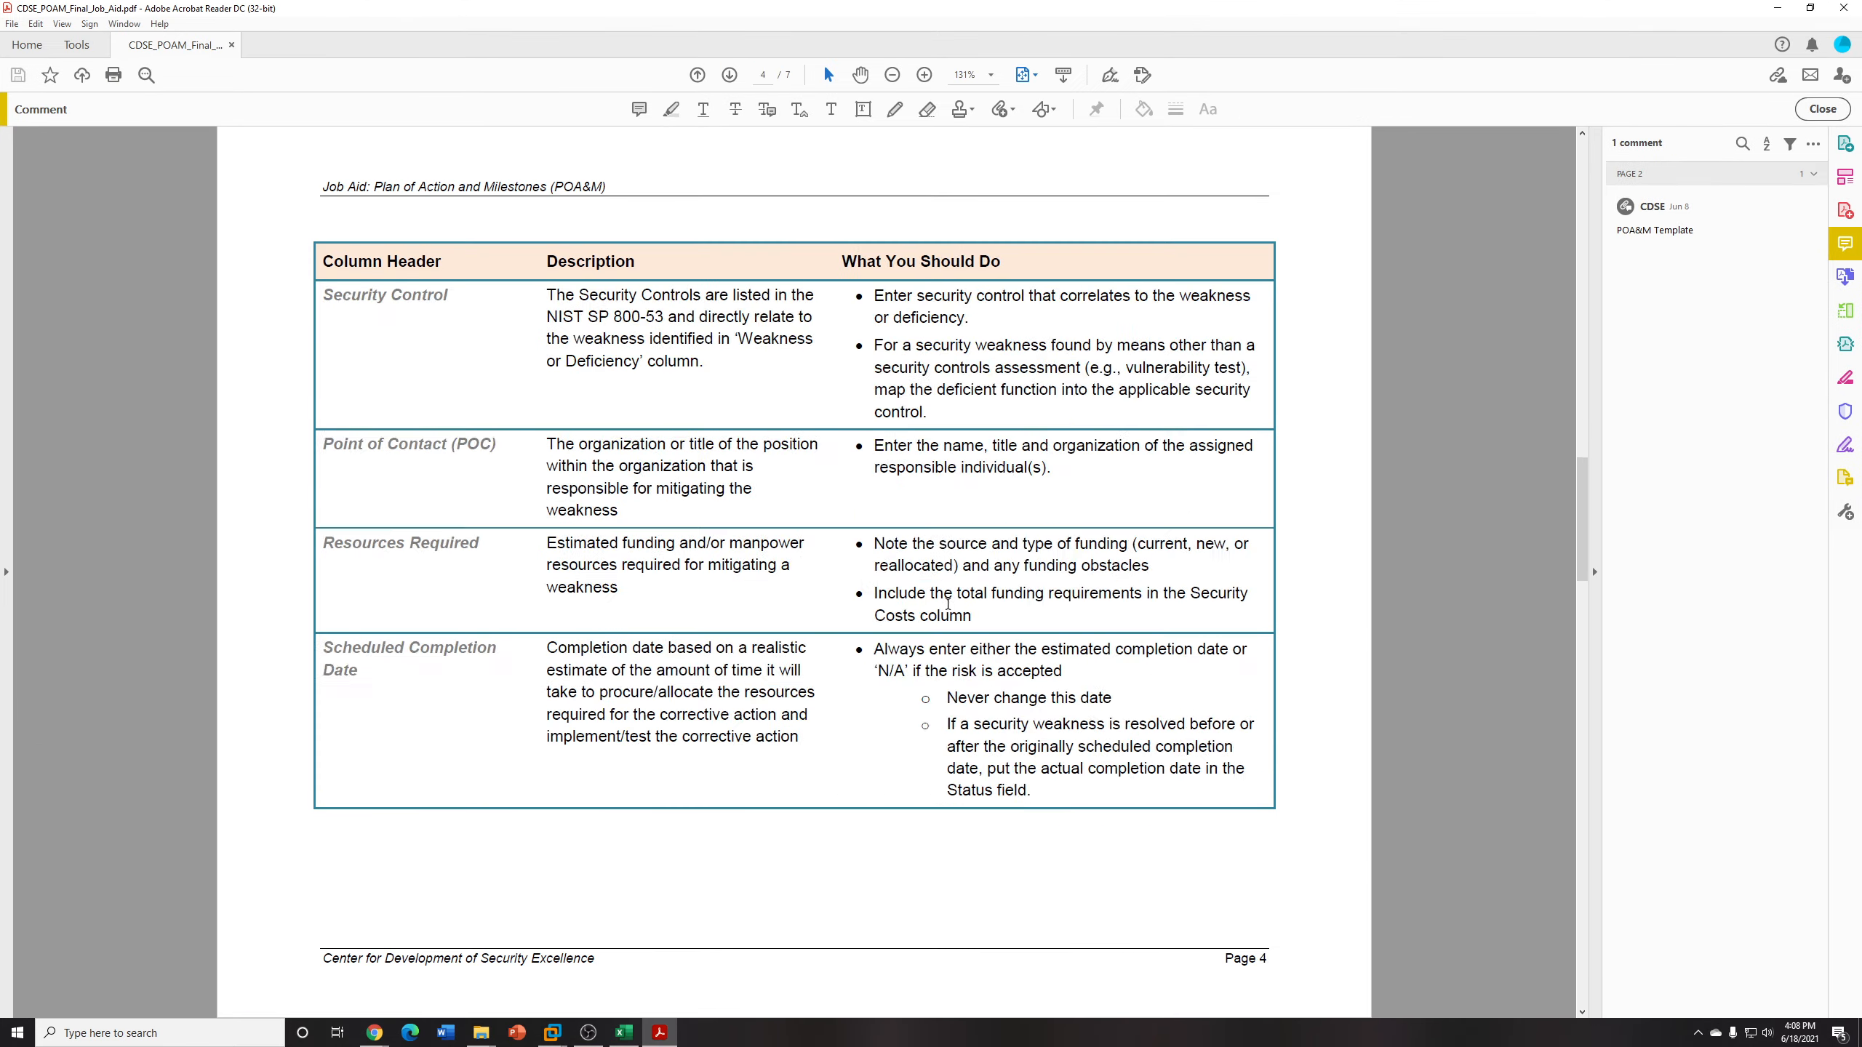
{"action": "scroll", "coordinate": [967, 595], "scroll_direction": "up", "scroll_amount": 1}
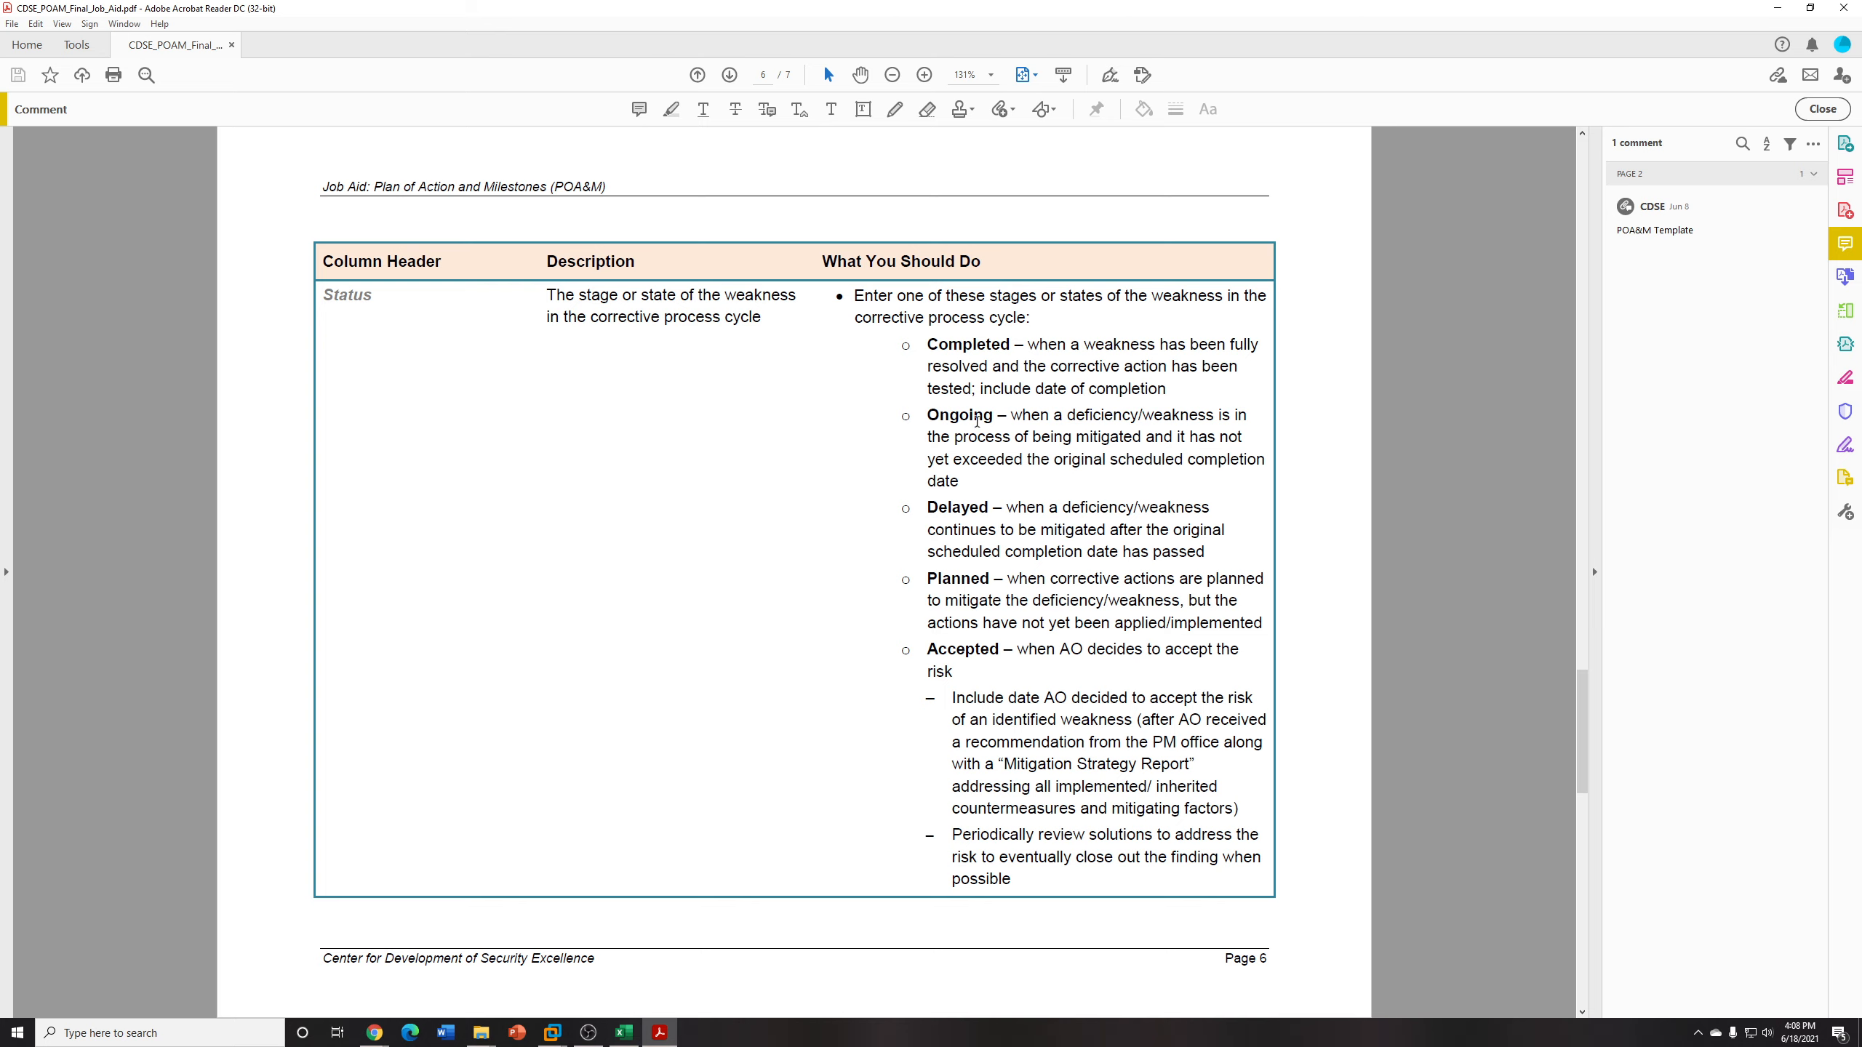
{"action": "double_click", "coordinate": [993, 418]}
{"action": "right_click", "coordinate": [947, 424]}
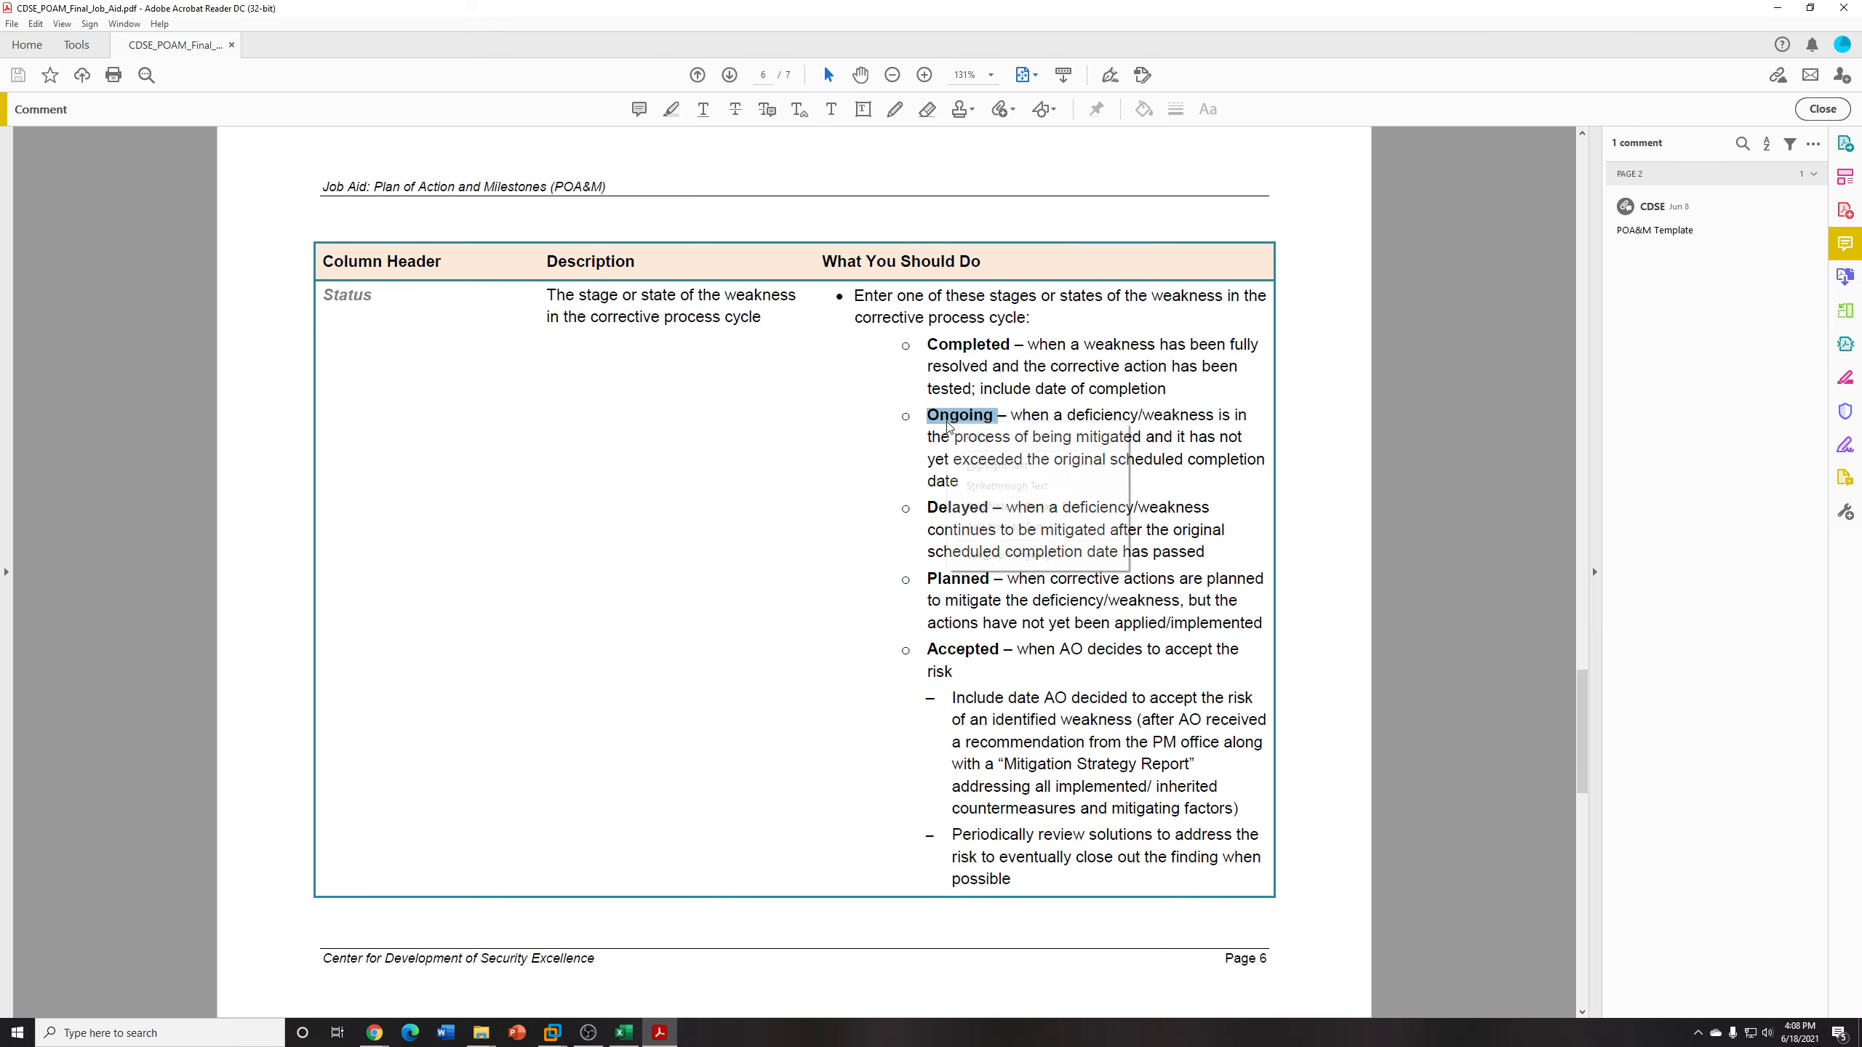
{"action": "left_click", "coordinate": [979, 438]}
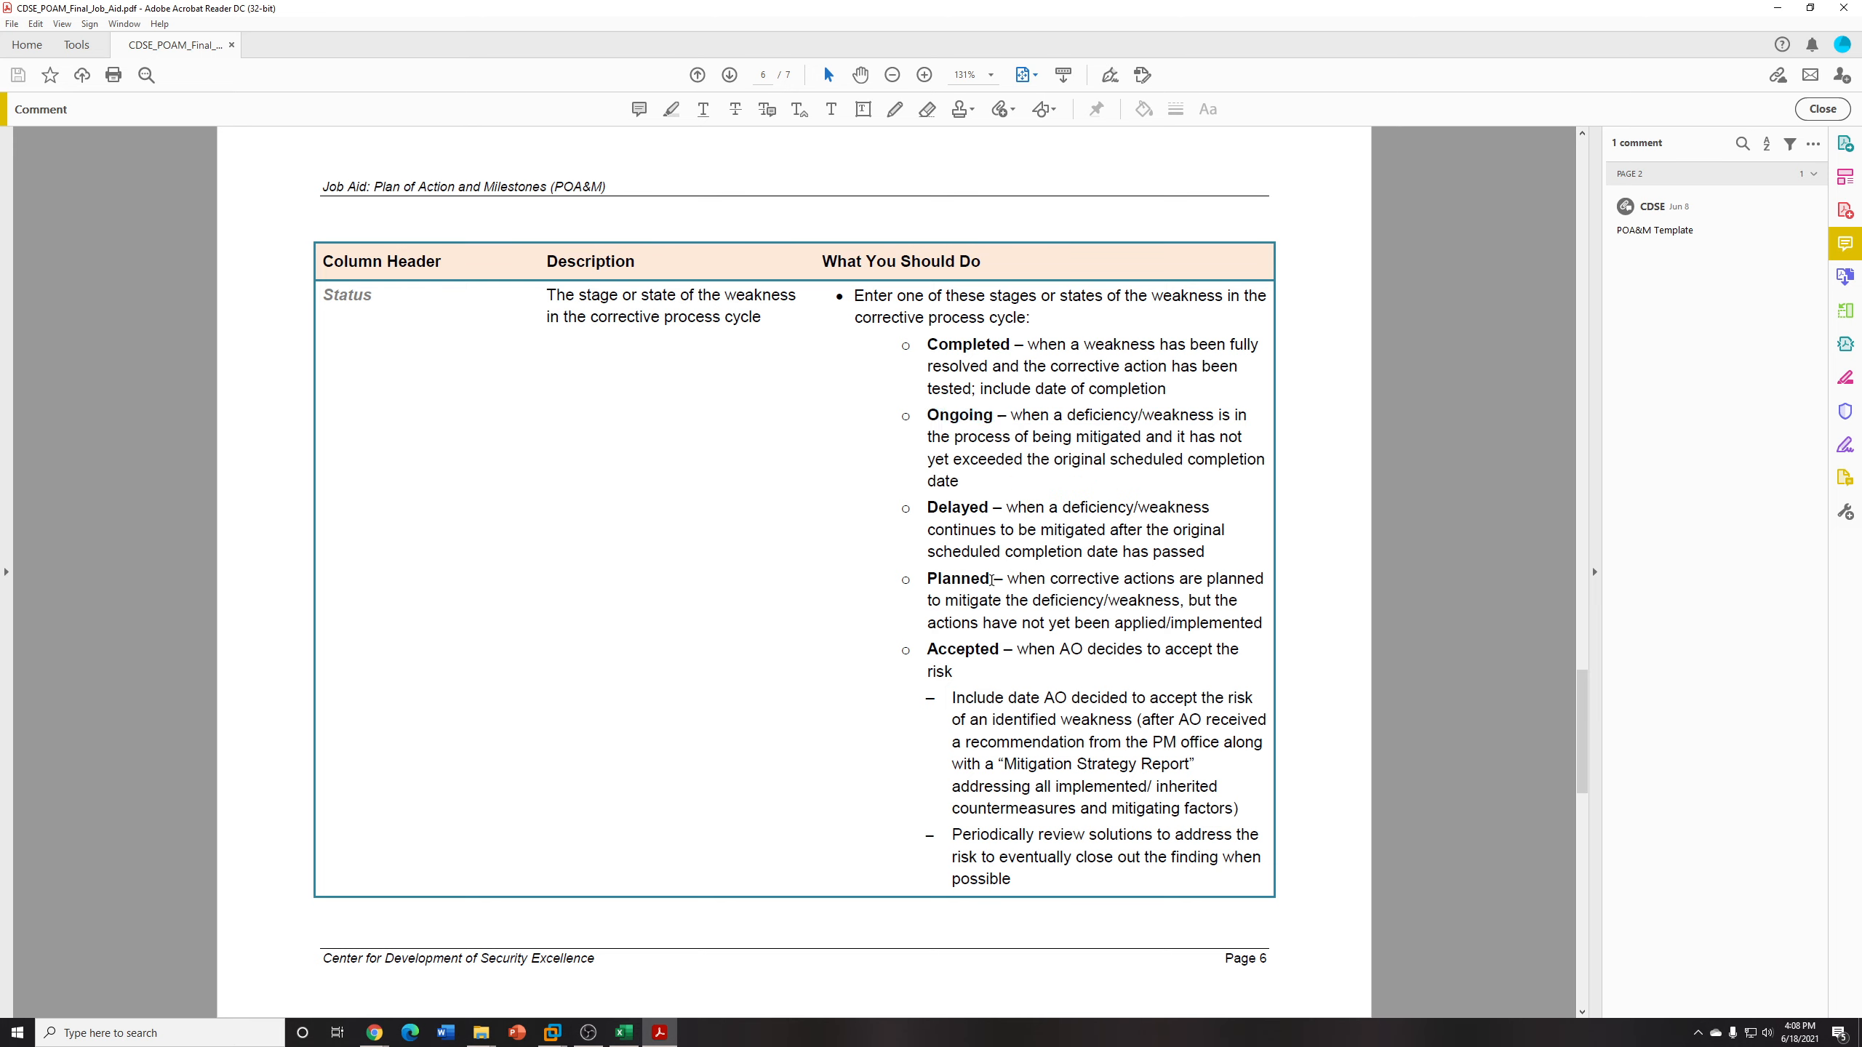
{"action": "double_click", "coordinate": [956, 580]}
{"action": "right_click", "coordinate": [941, 584]}
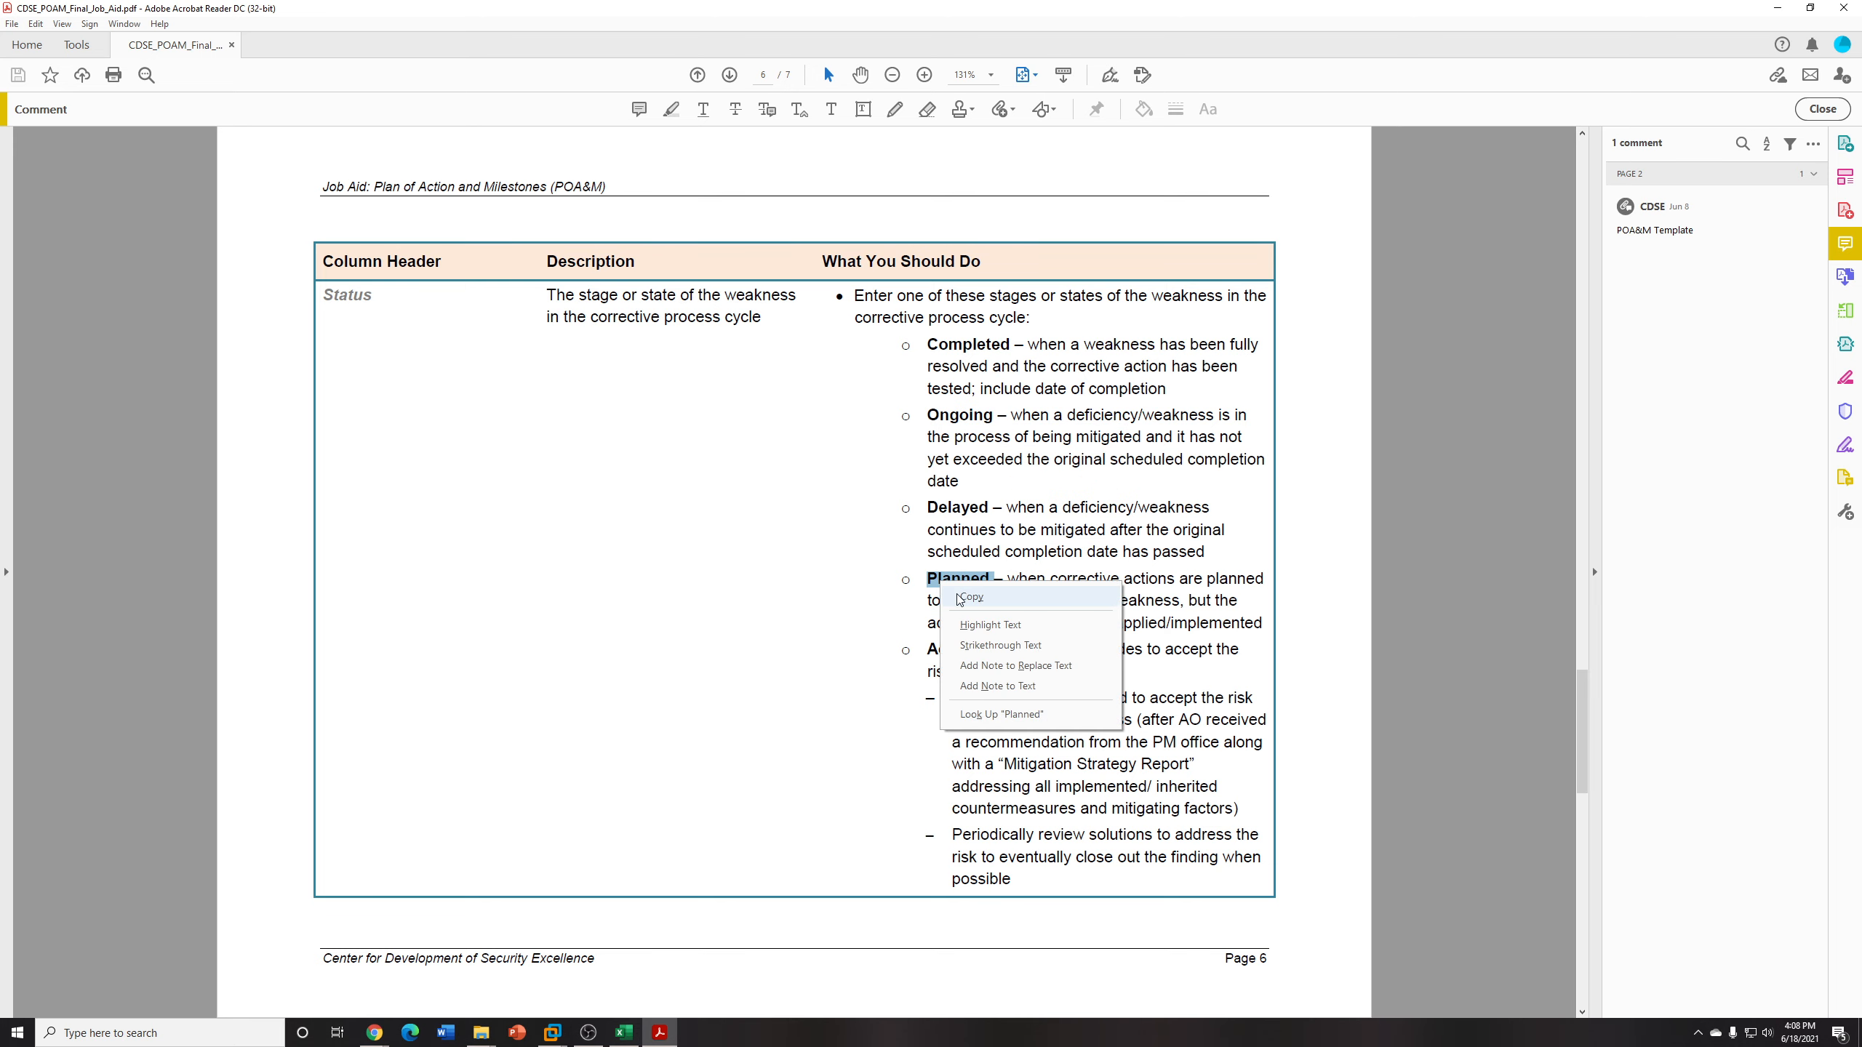
{"action": "left_click", "coordinate": [968, 597]}
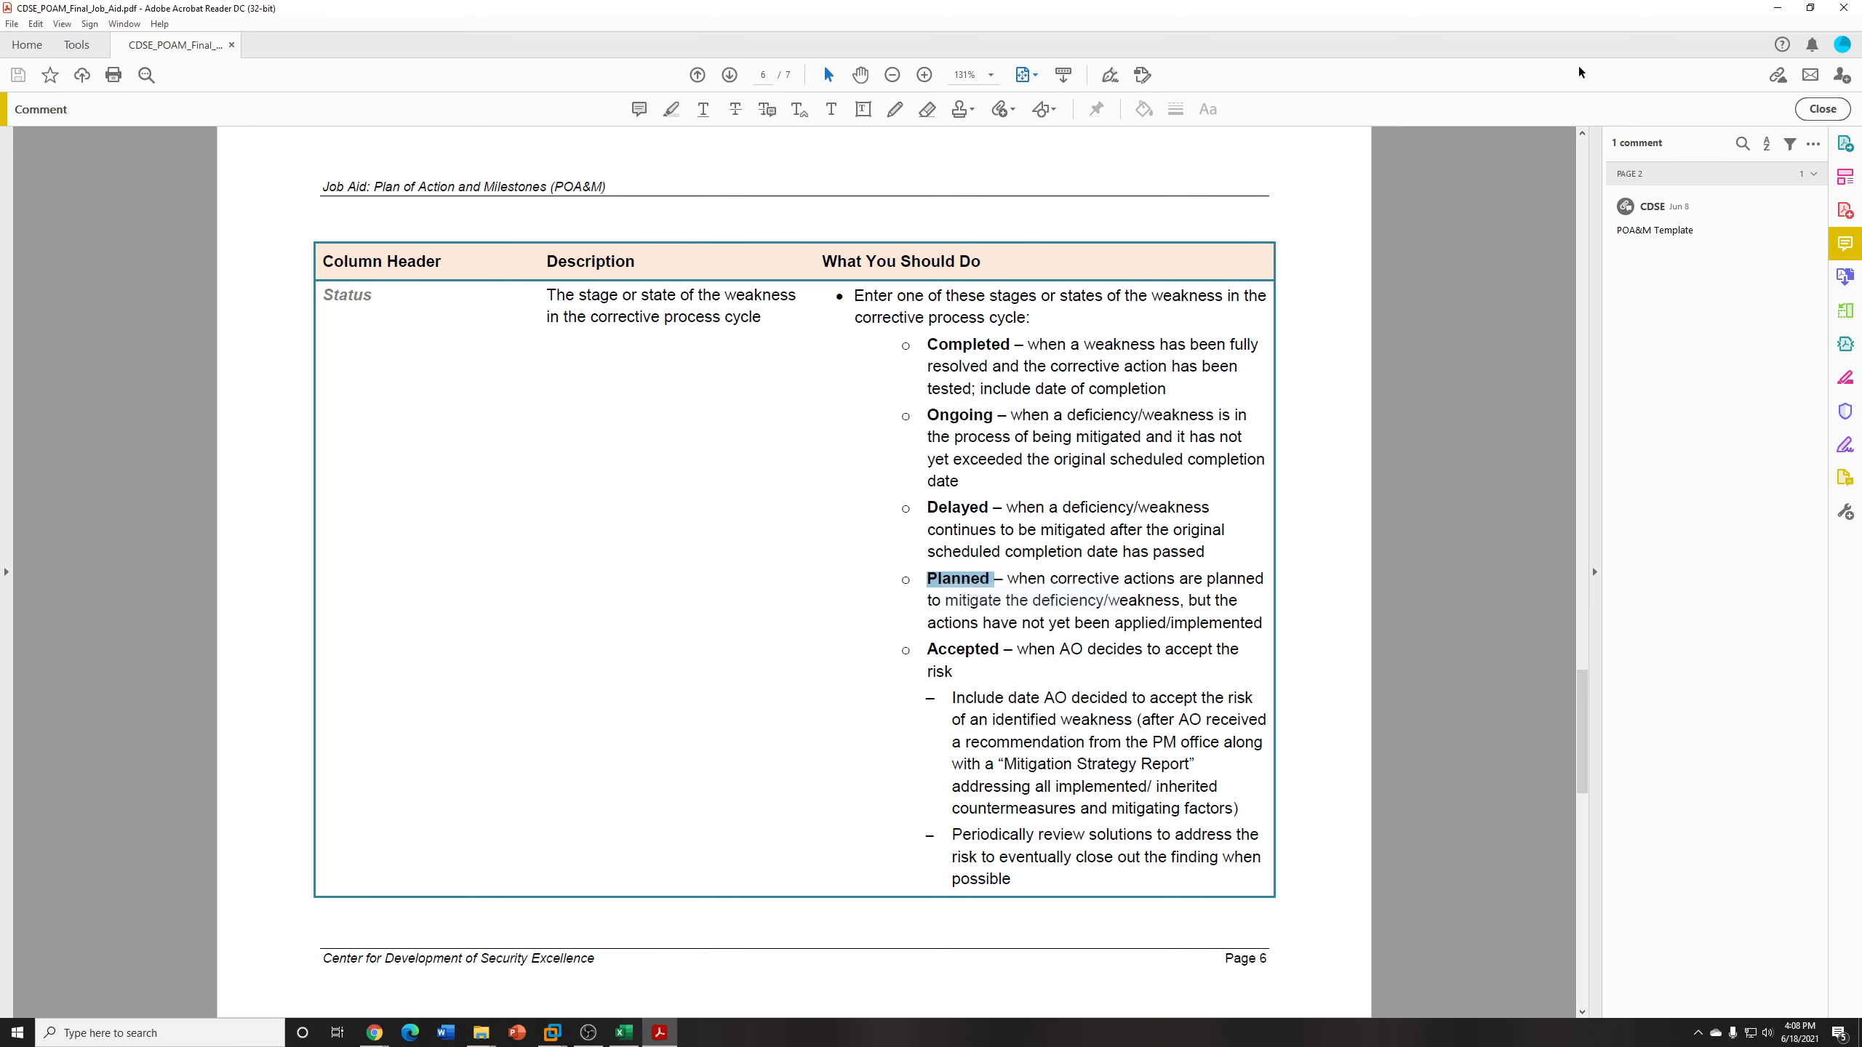
{"action": "left_click", "coordinate": [1777, 9]}
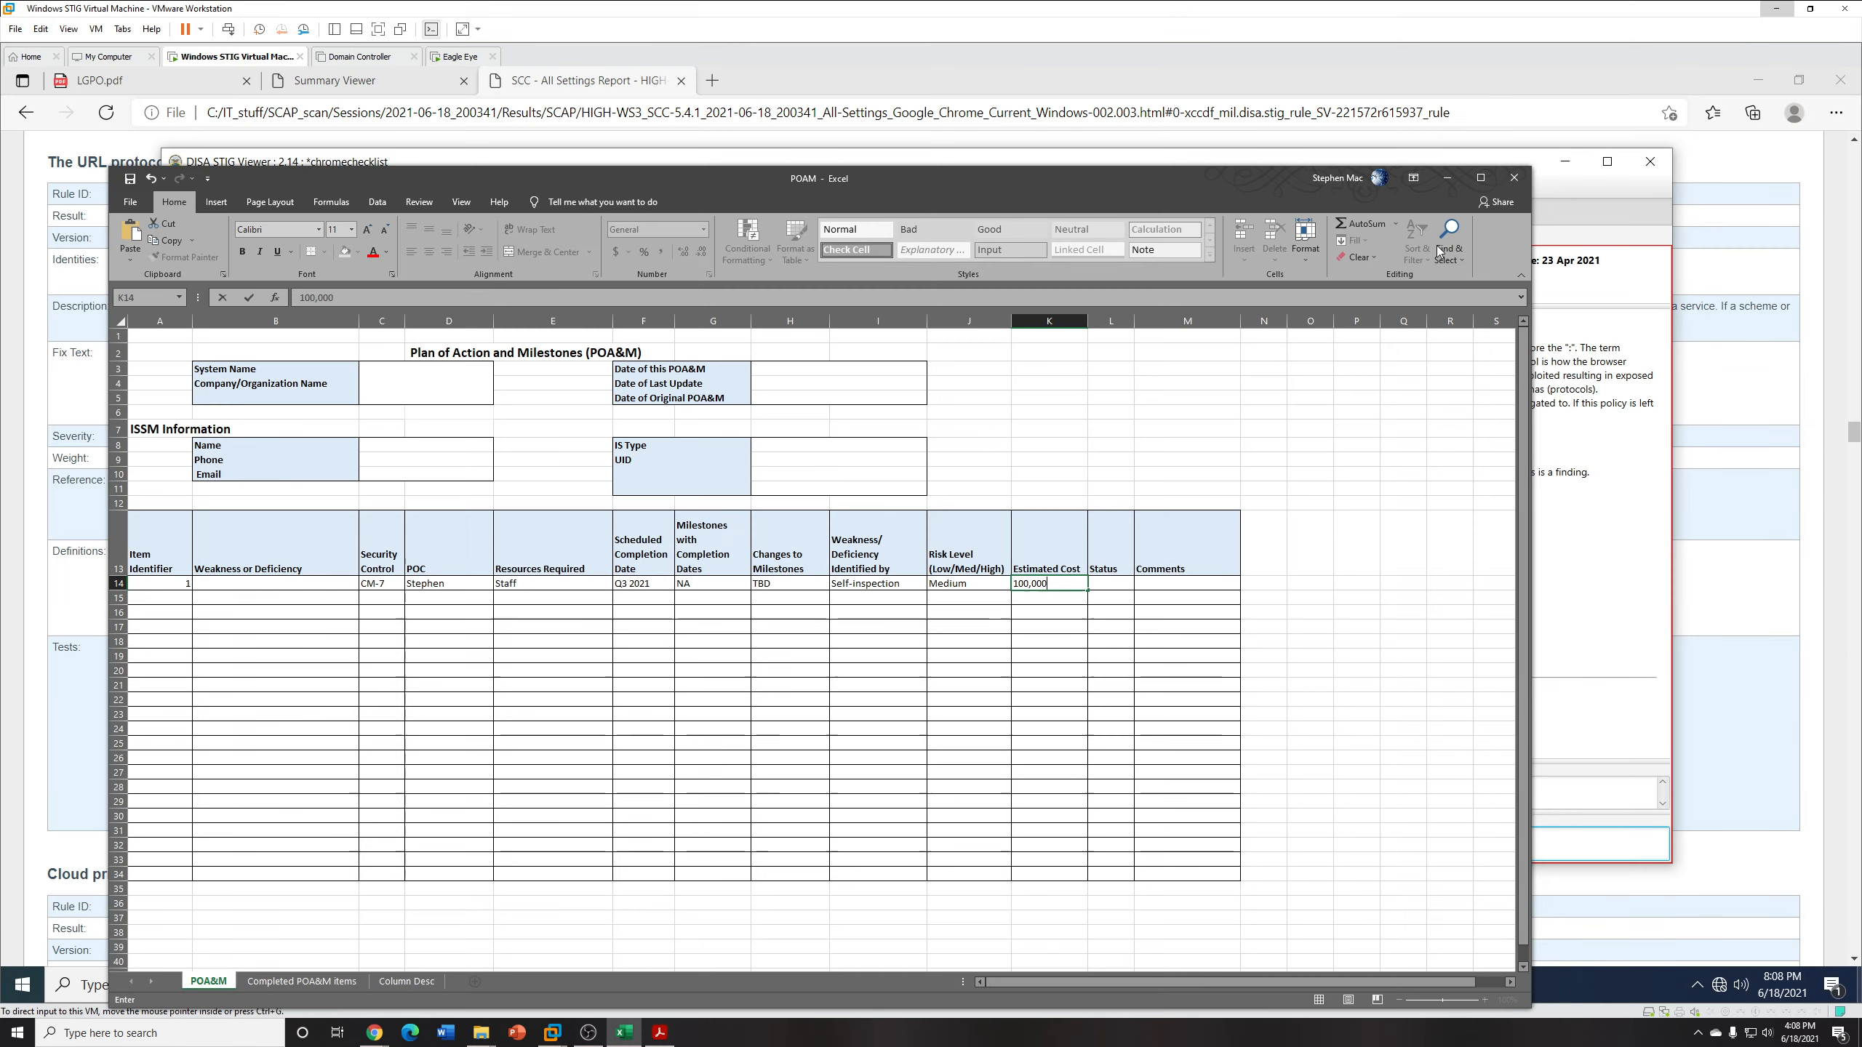
Back in the Excel POA&M workbook, set item 1's status to Planned and its comment to "TBD more hires needed".
{"action": "left_click", "coordinate": [1116, 586]}
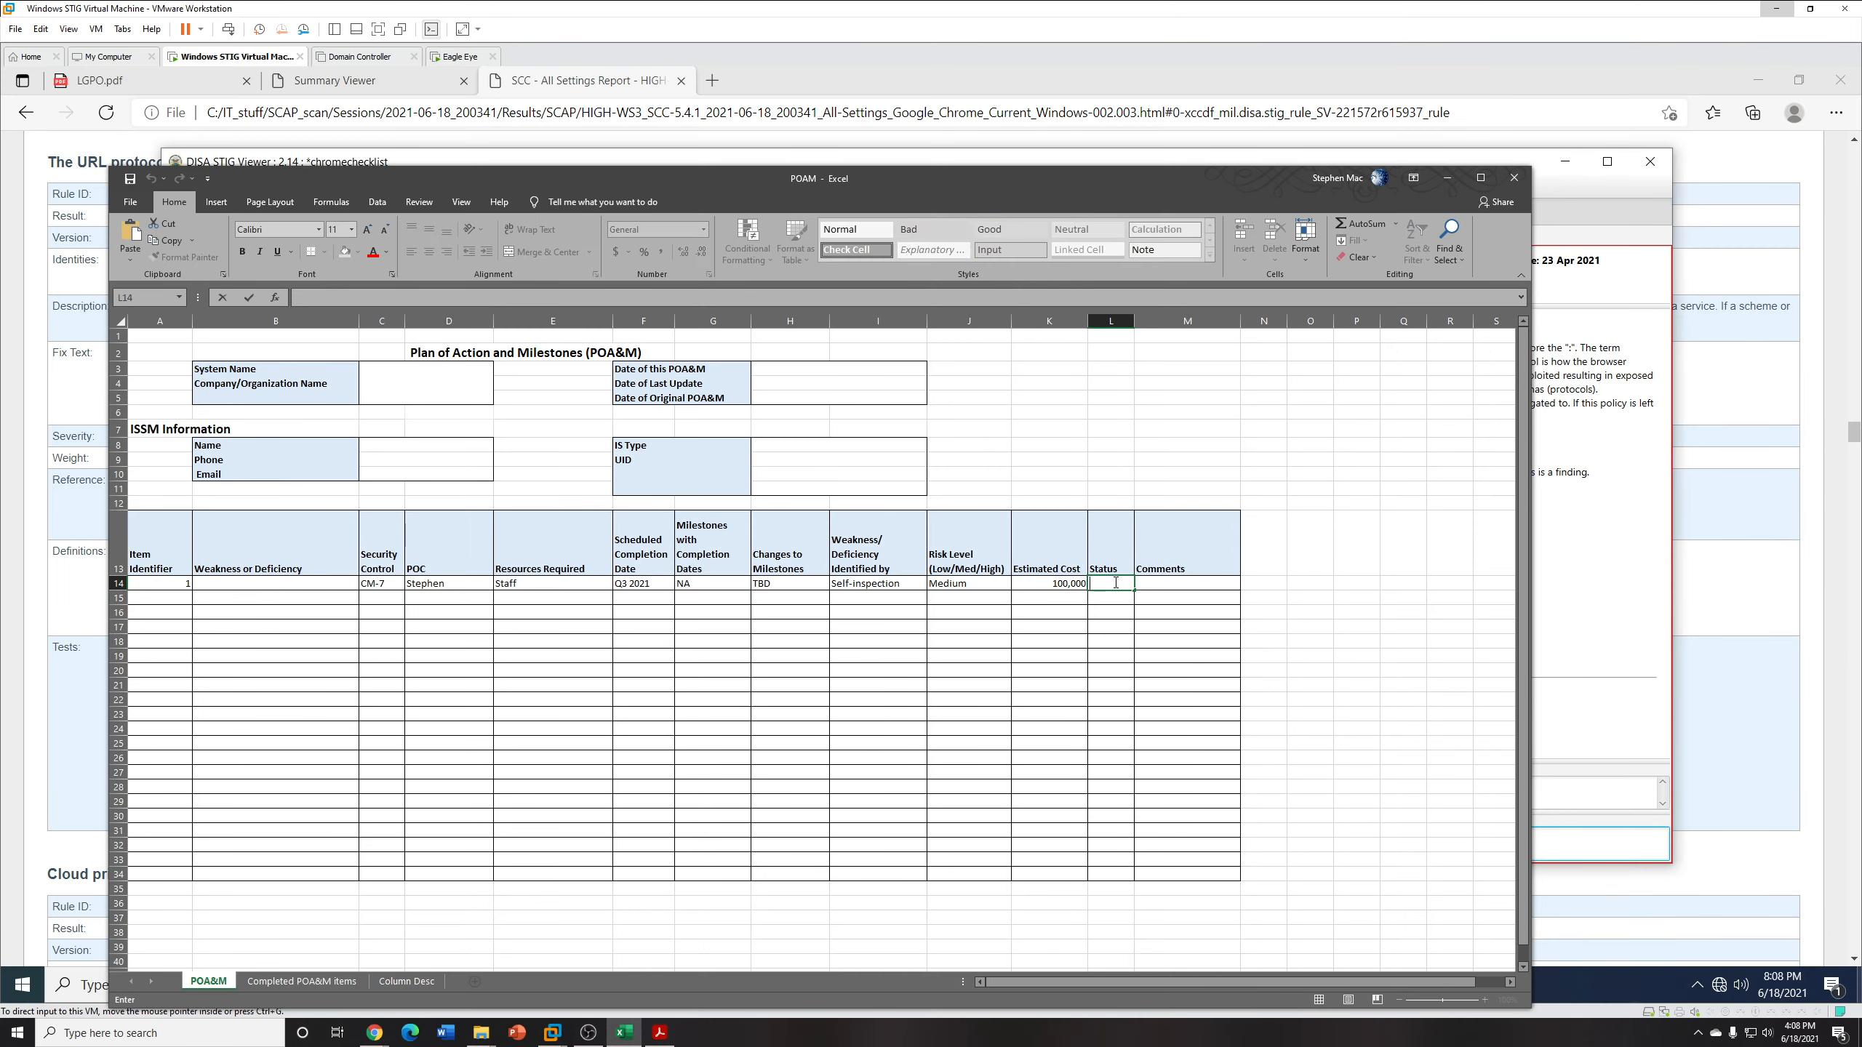
{"action": "type", "text": "Planned"}
{"action": "key", "text": "Tab"}
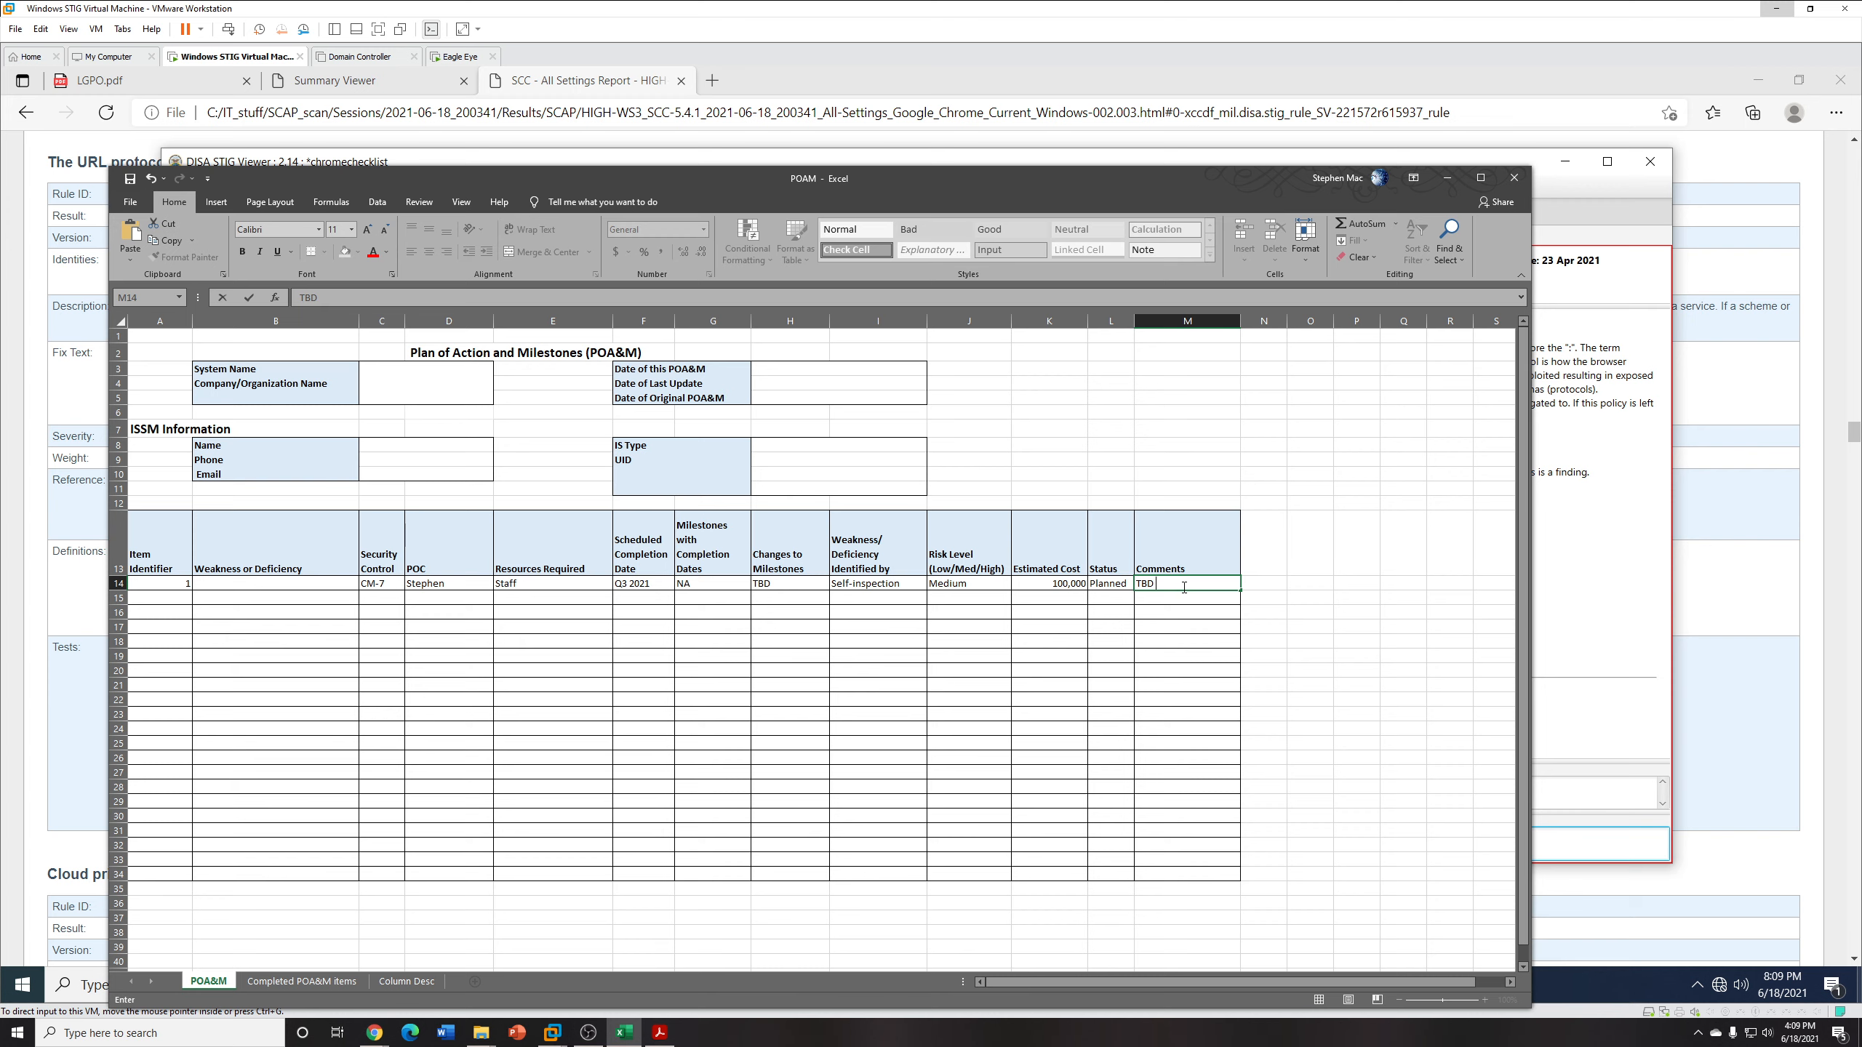
{"action": "type", "text": "TBD more hires needed"}
{"action": "left_click", "coordinate": [799, 655]}
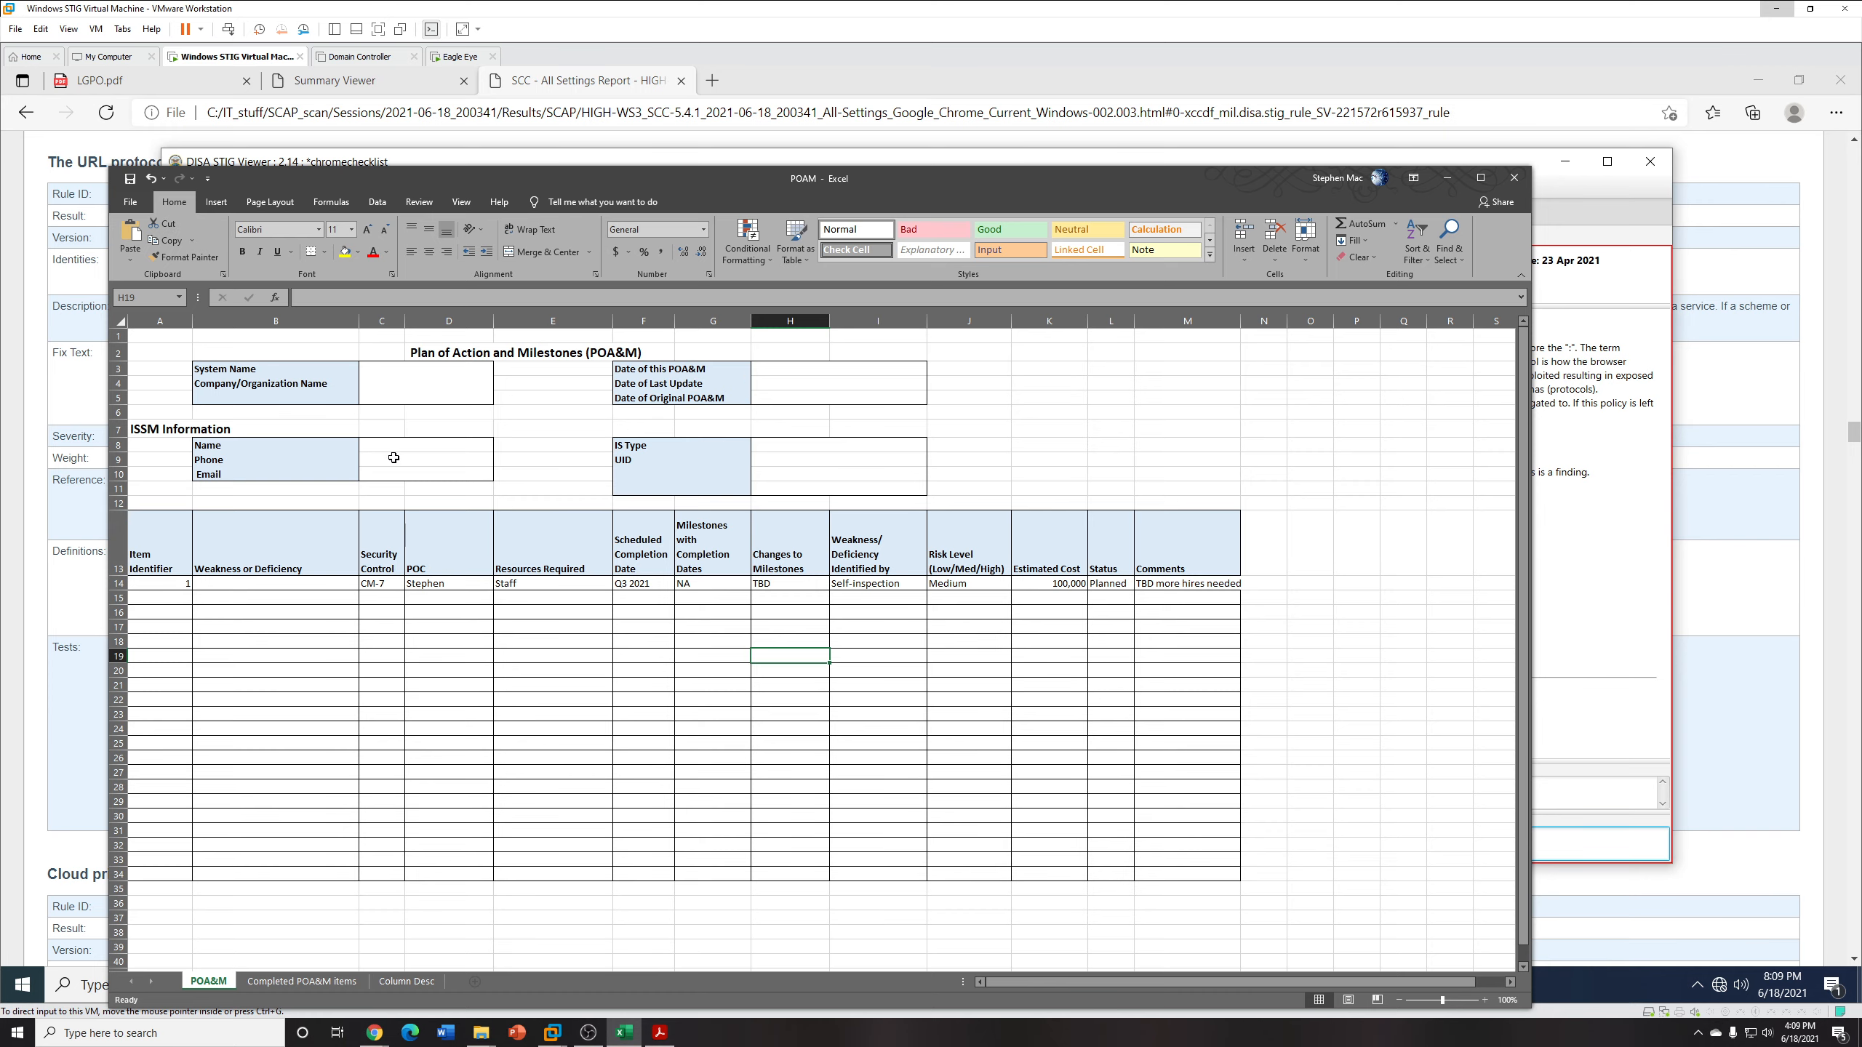
Copy the rule title of V-221572 from STIG Viewer into item 1's Weakness or Deficiency cell in the Excel workbook.
{"action": "left_click", "coordinate": [267, 587]}
{"action": "left_click", "coordinate": [1563, 610]}
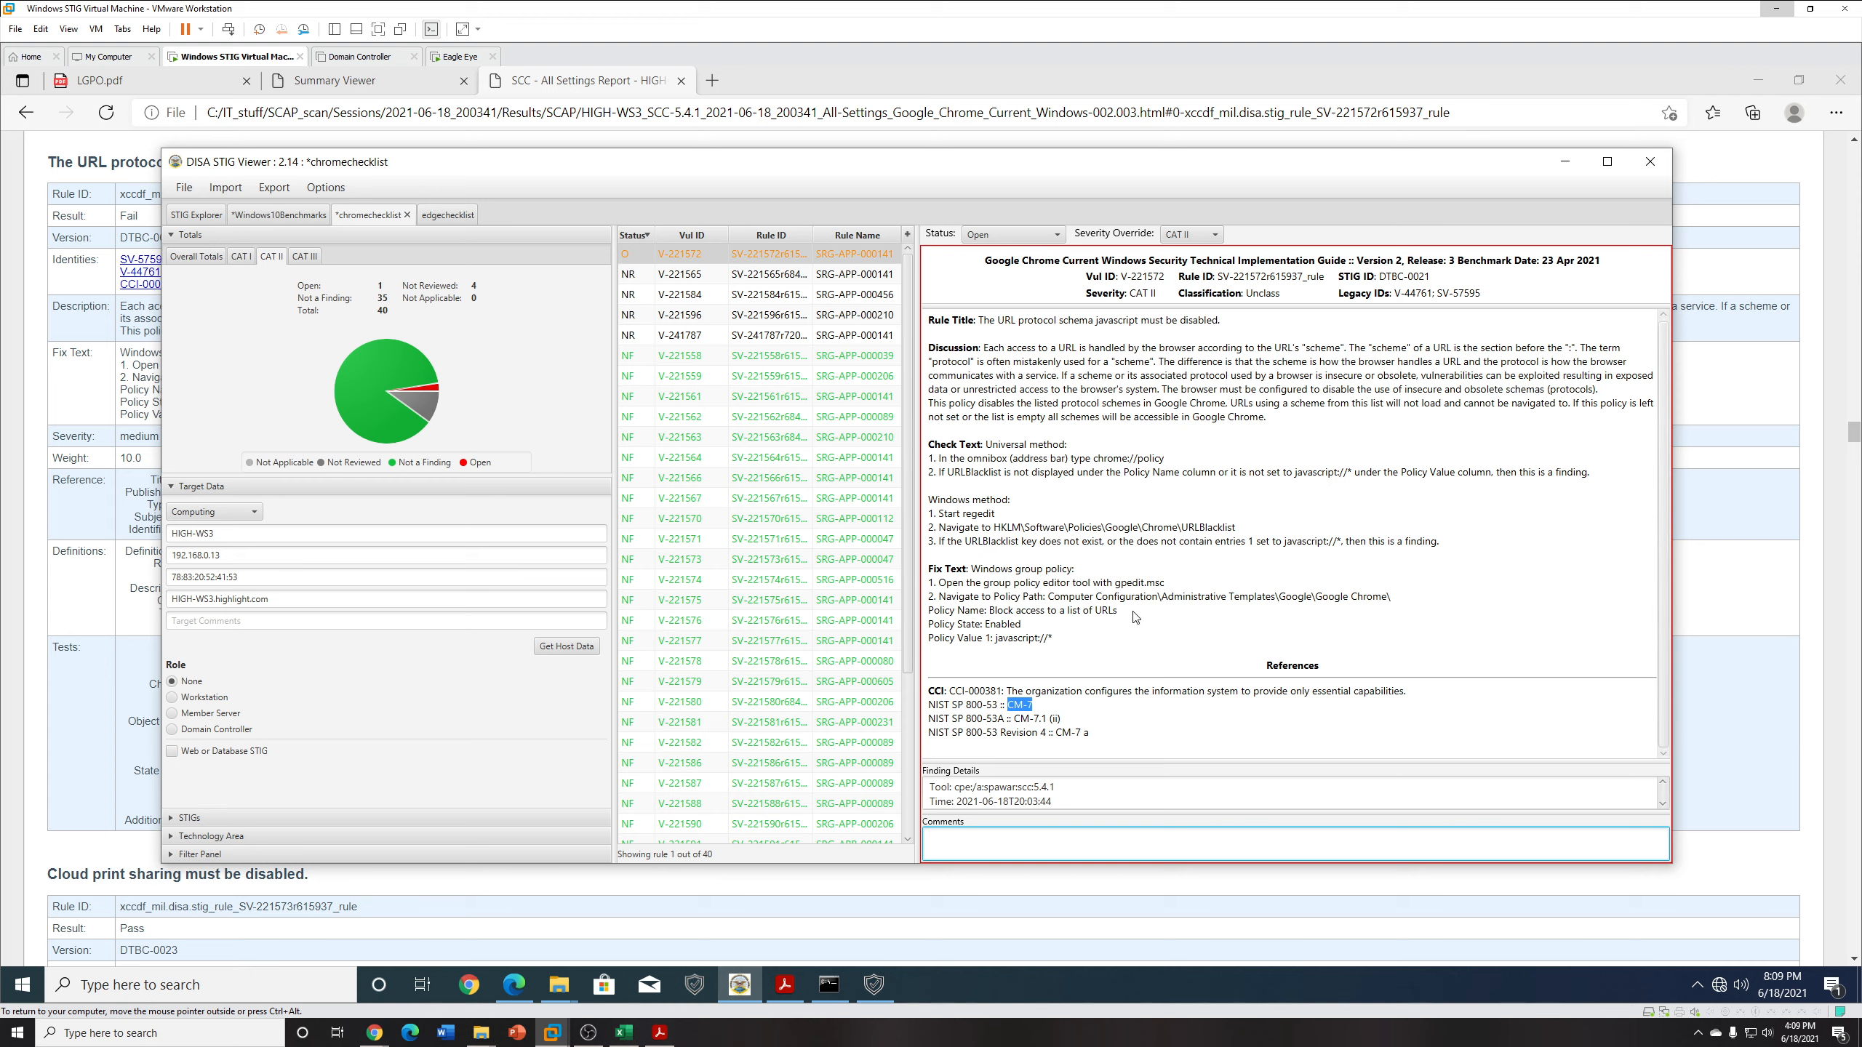
{"action": "scroll", "coordinate": [1134, 582], "scroll_direction": "up", "scroll_amount": 1}
{"action": "mouse_move", "coordinate": [1220, 323]}
{"action": "left_mouse_down"}
{"action": "mouse_move", "coordinate": [979, 323]}
{"action": "mouse_move", "coordinate": [1220, 323]}
{"action": "left_mouse_up"}
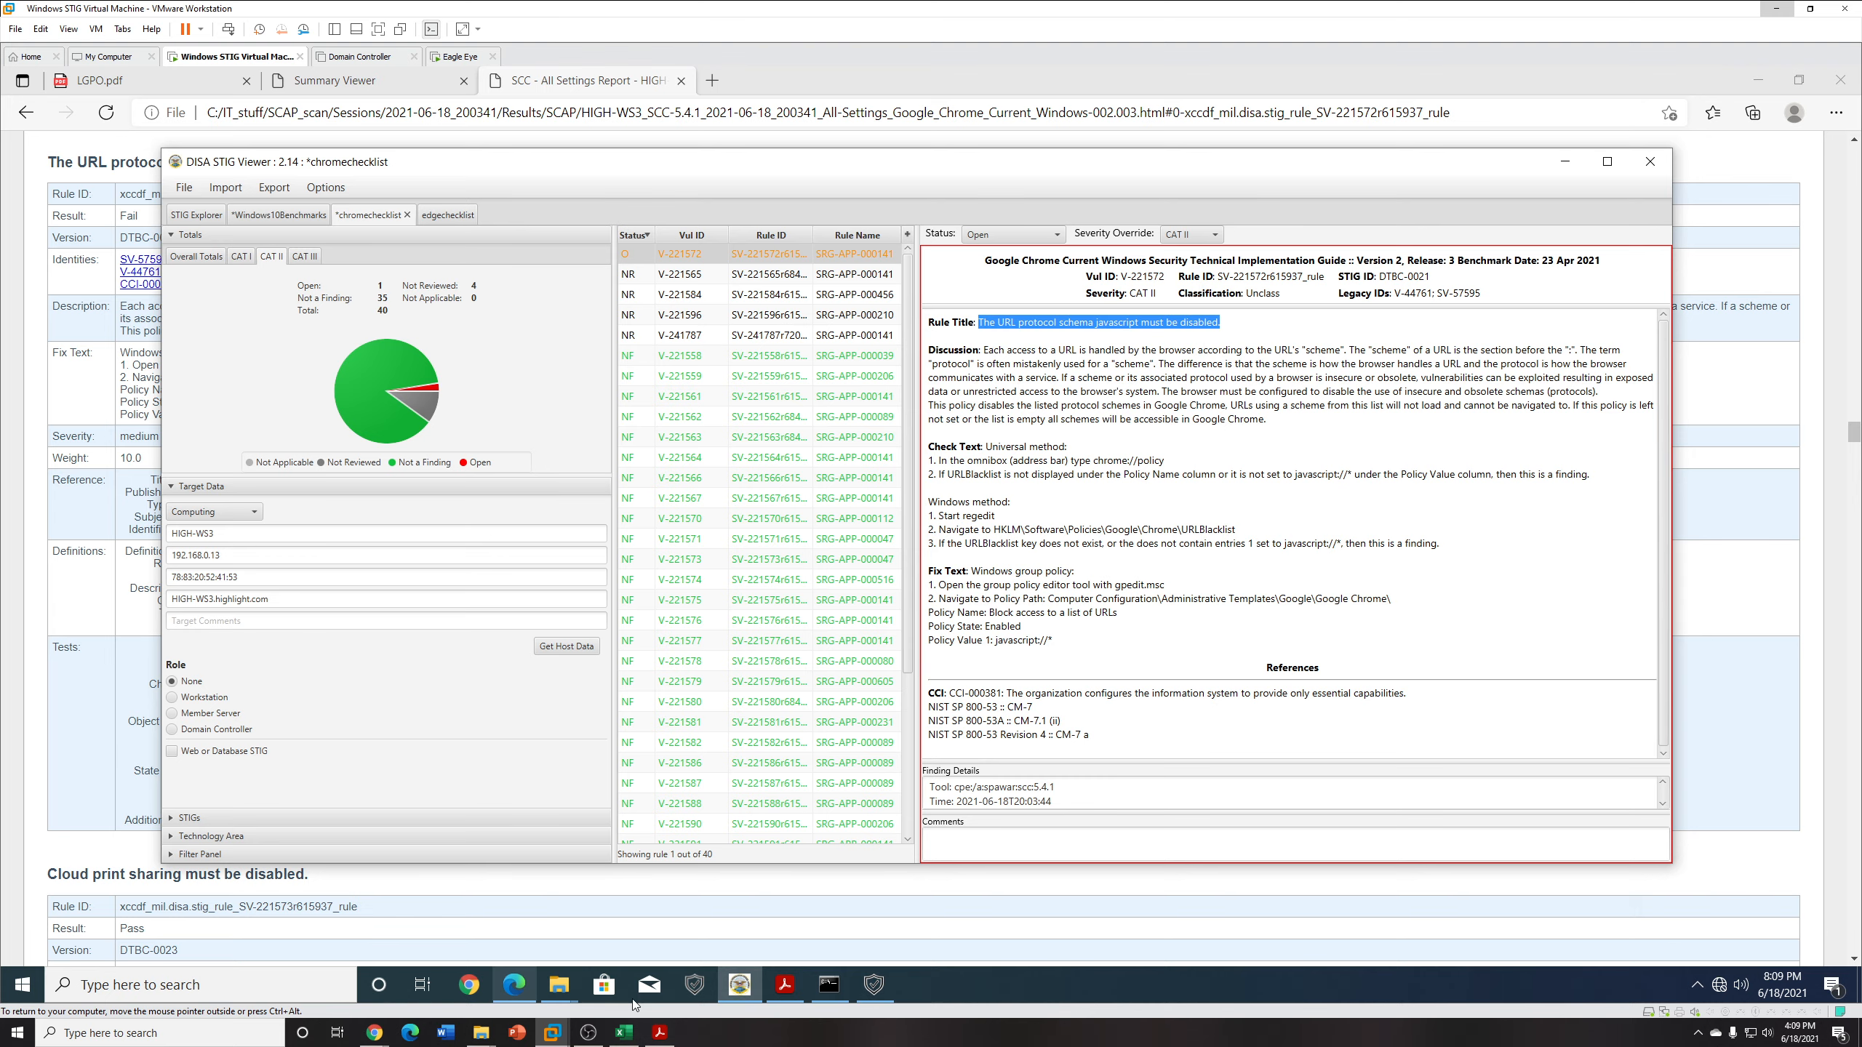
{"action": "left_click", "coordinate": [624, 1032]}
{"action": "left_click", "coordinate": [220, 583]}
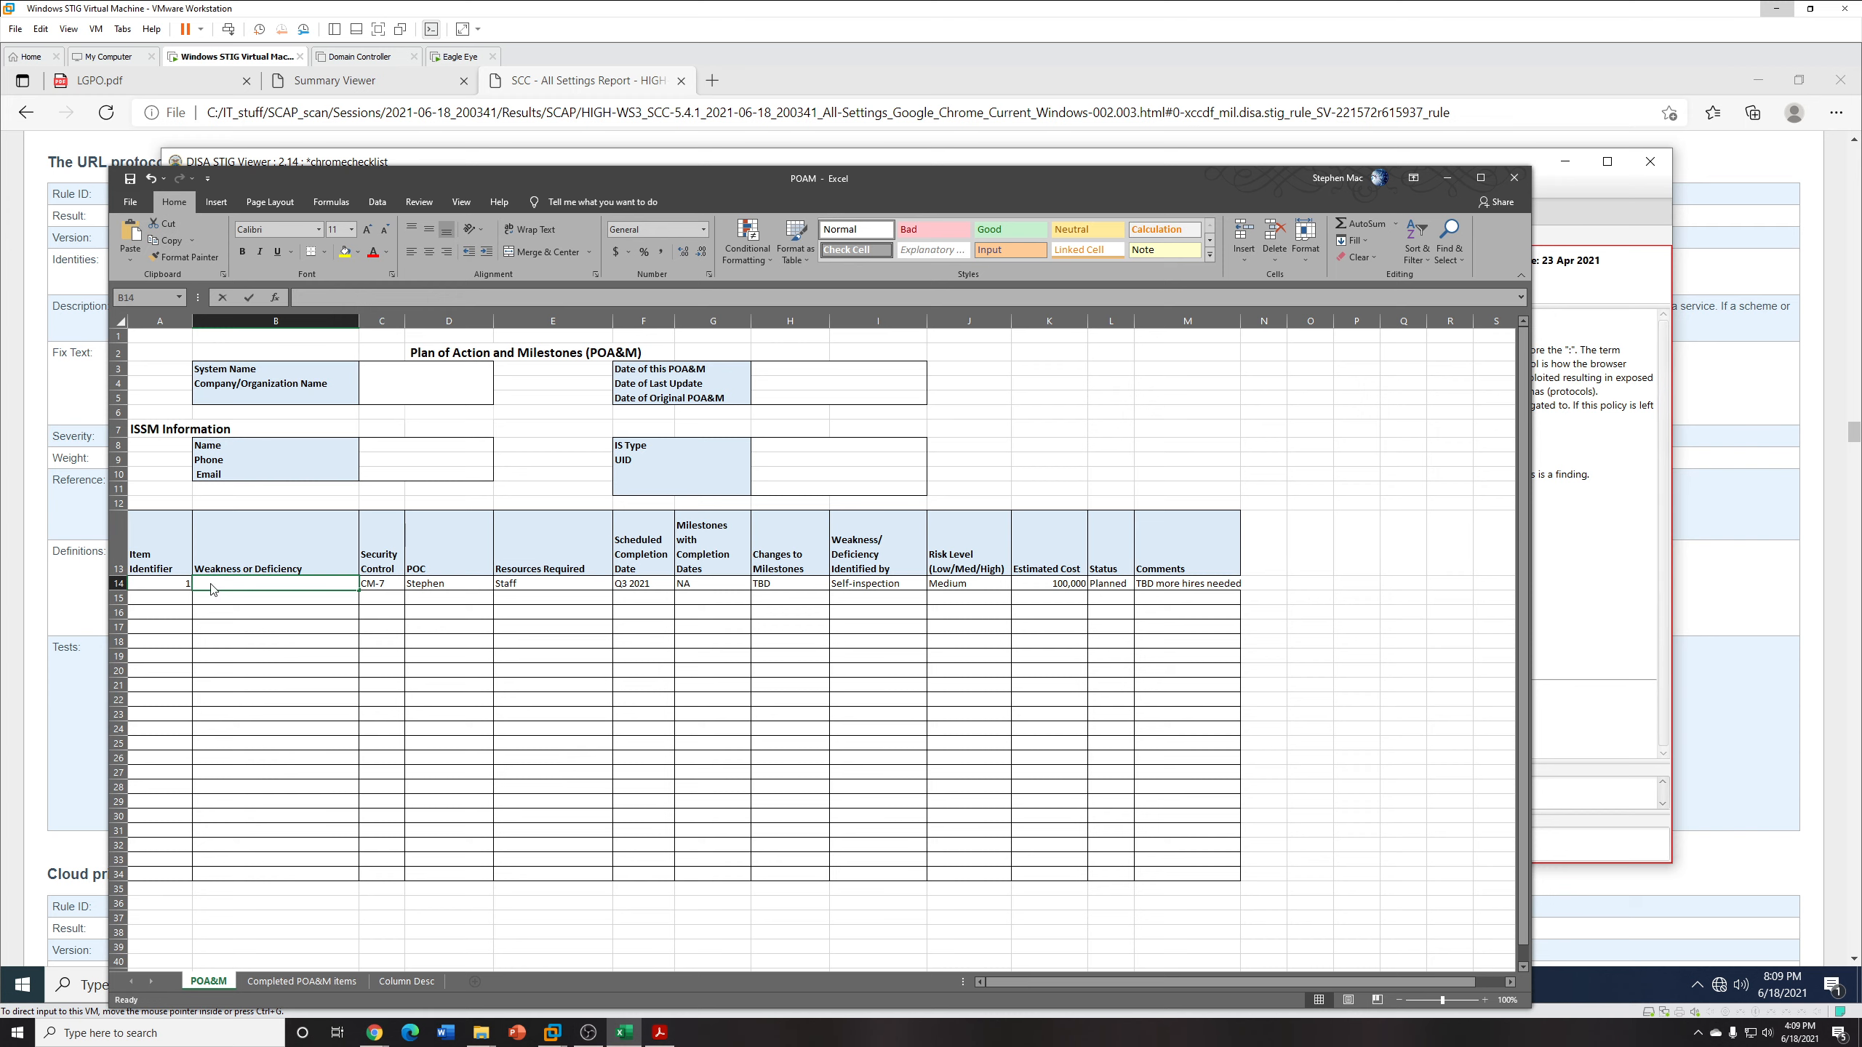
{"action": "key", "text": "ctrl+v"}
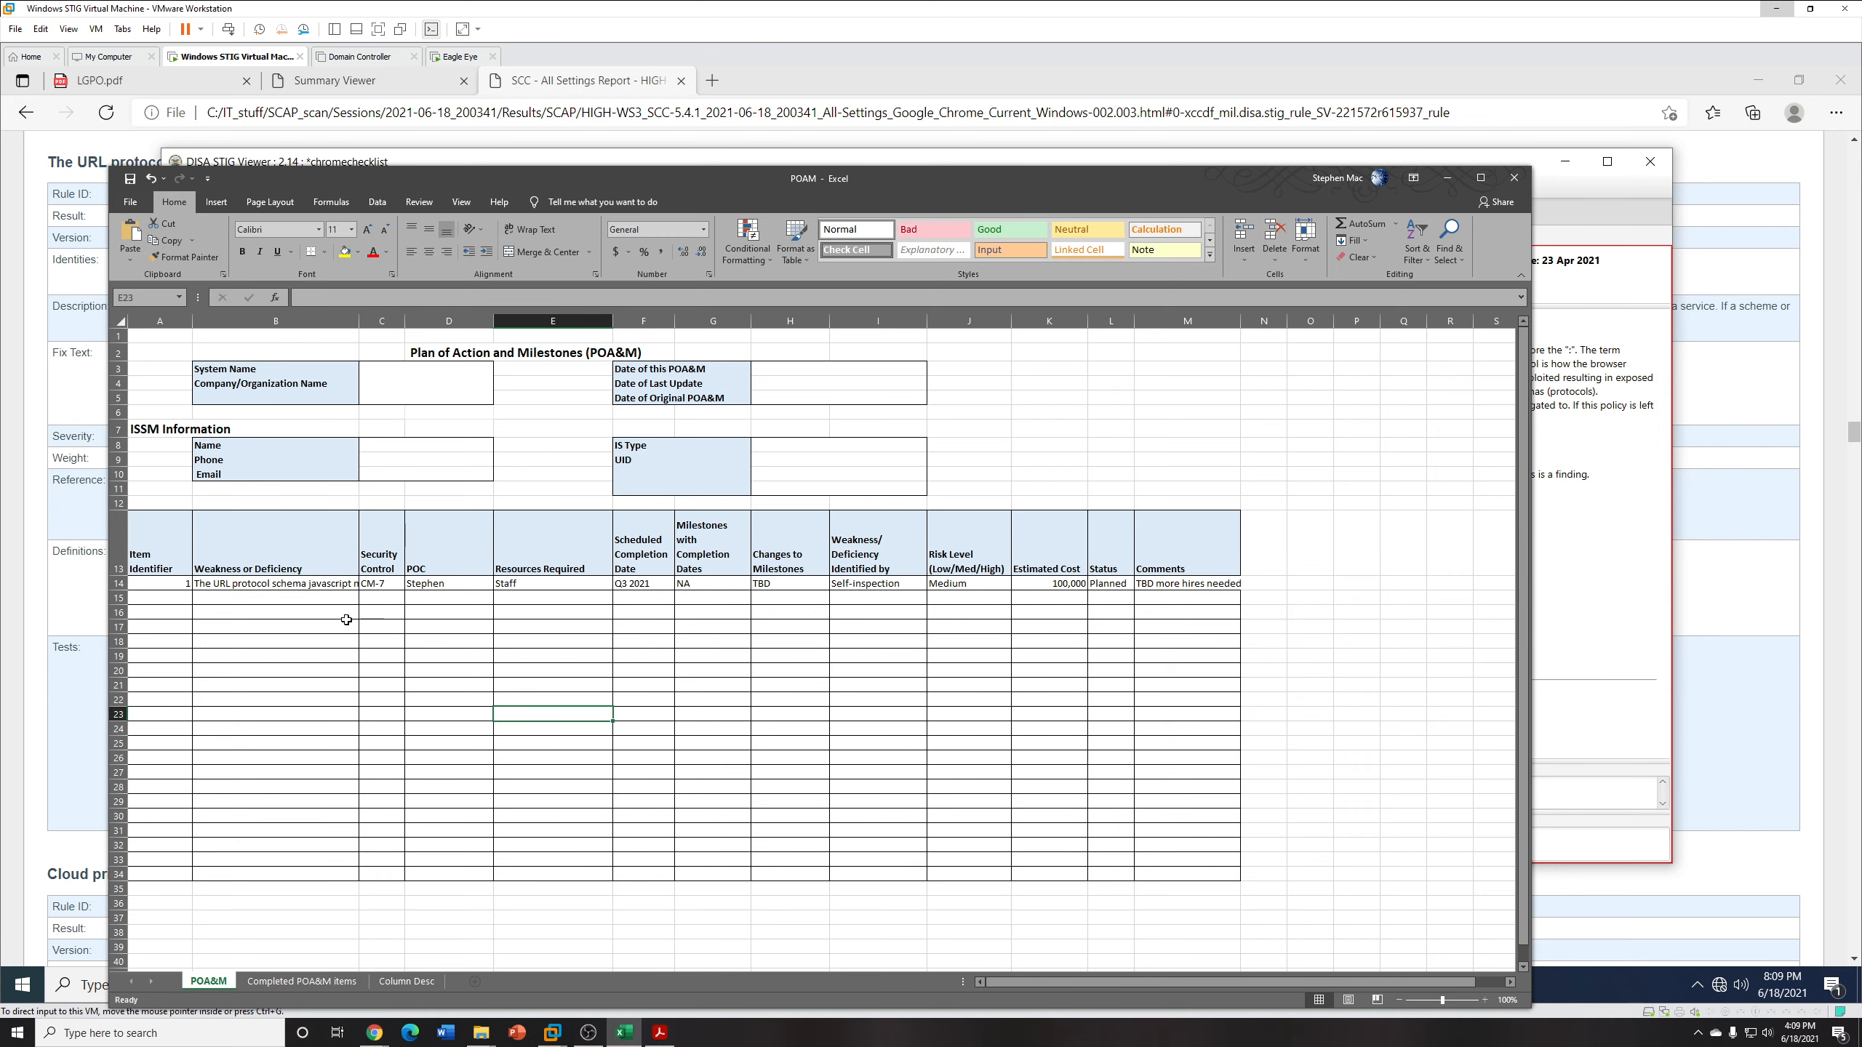
Wrap the text in item 1's Weakness or Deficiency cell.
{"action": "left_click_drag", "start_coordinate": [287, 585], "coordinate": [282, 584]}
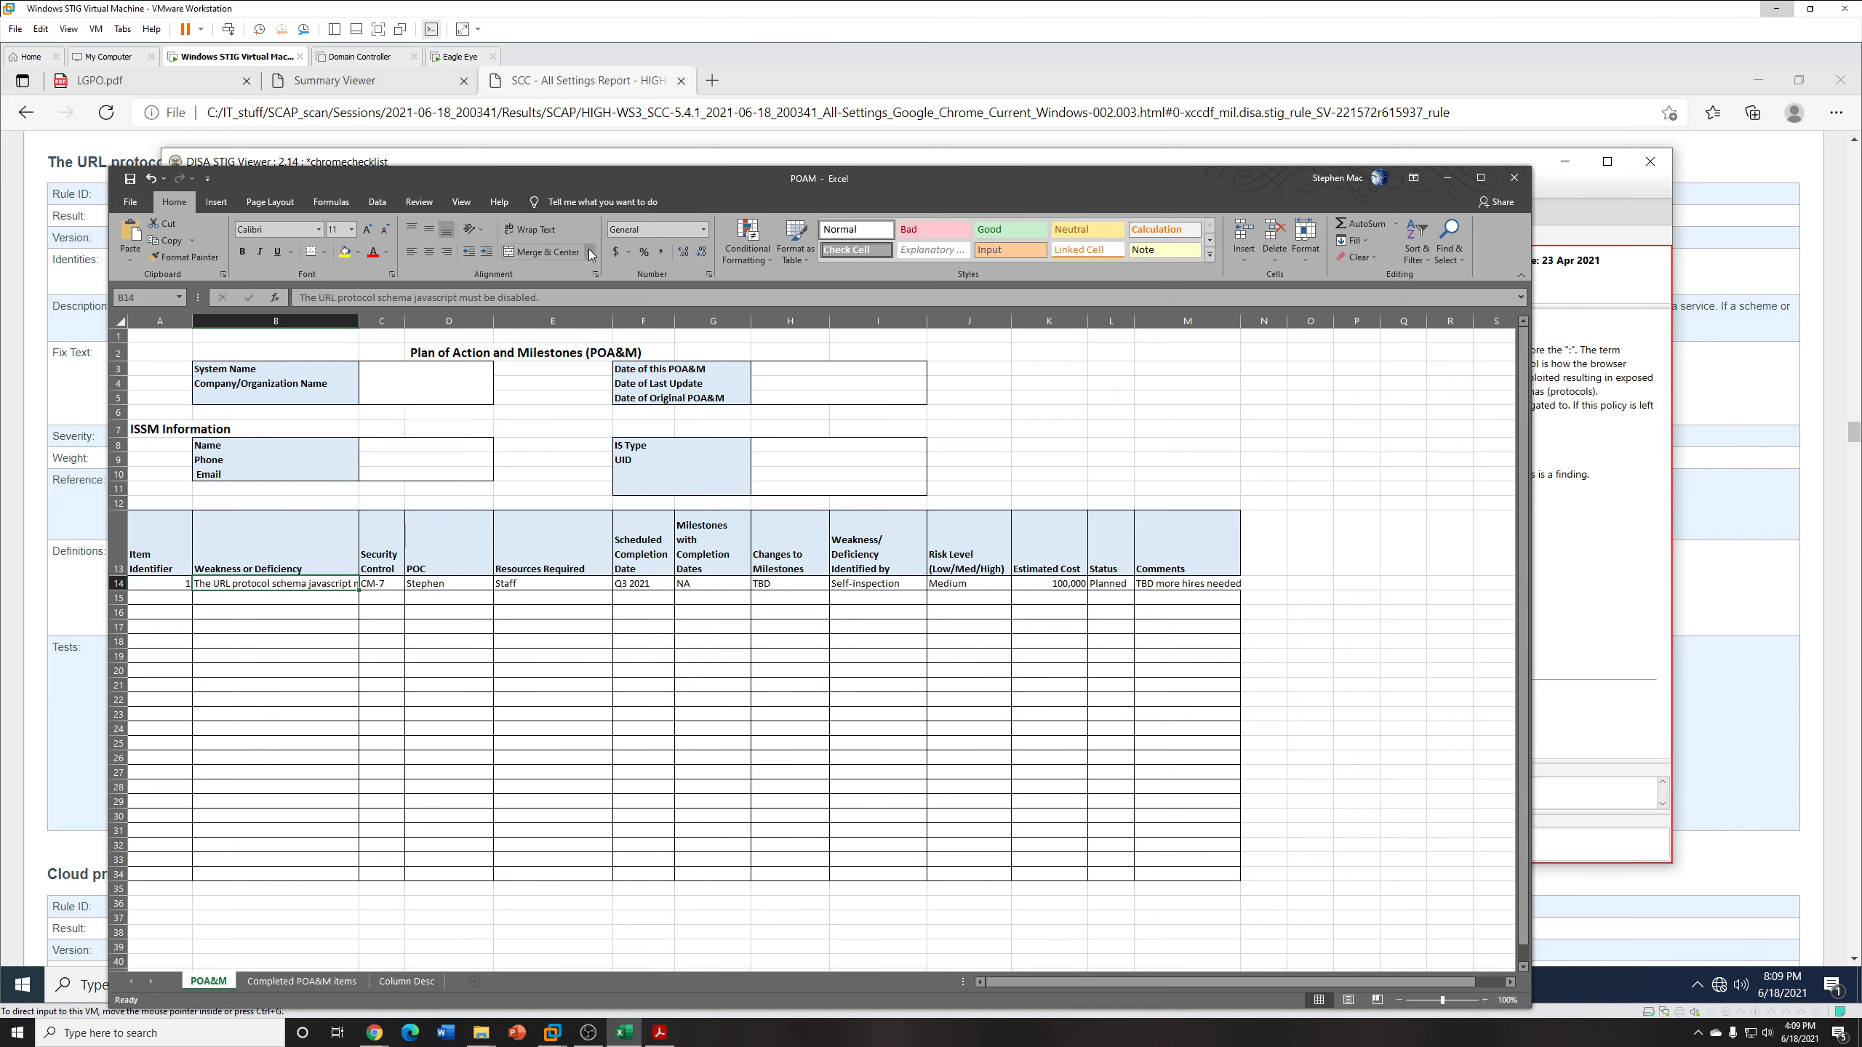
{"action": "left_click", "coordinate": [544, 233]}
{"action": "left_click", "coordinate": [620, 656]}
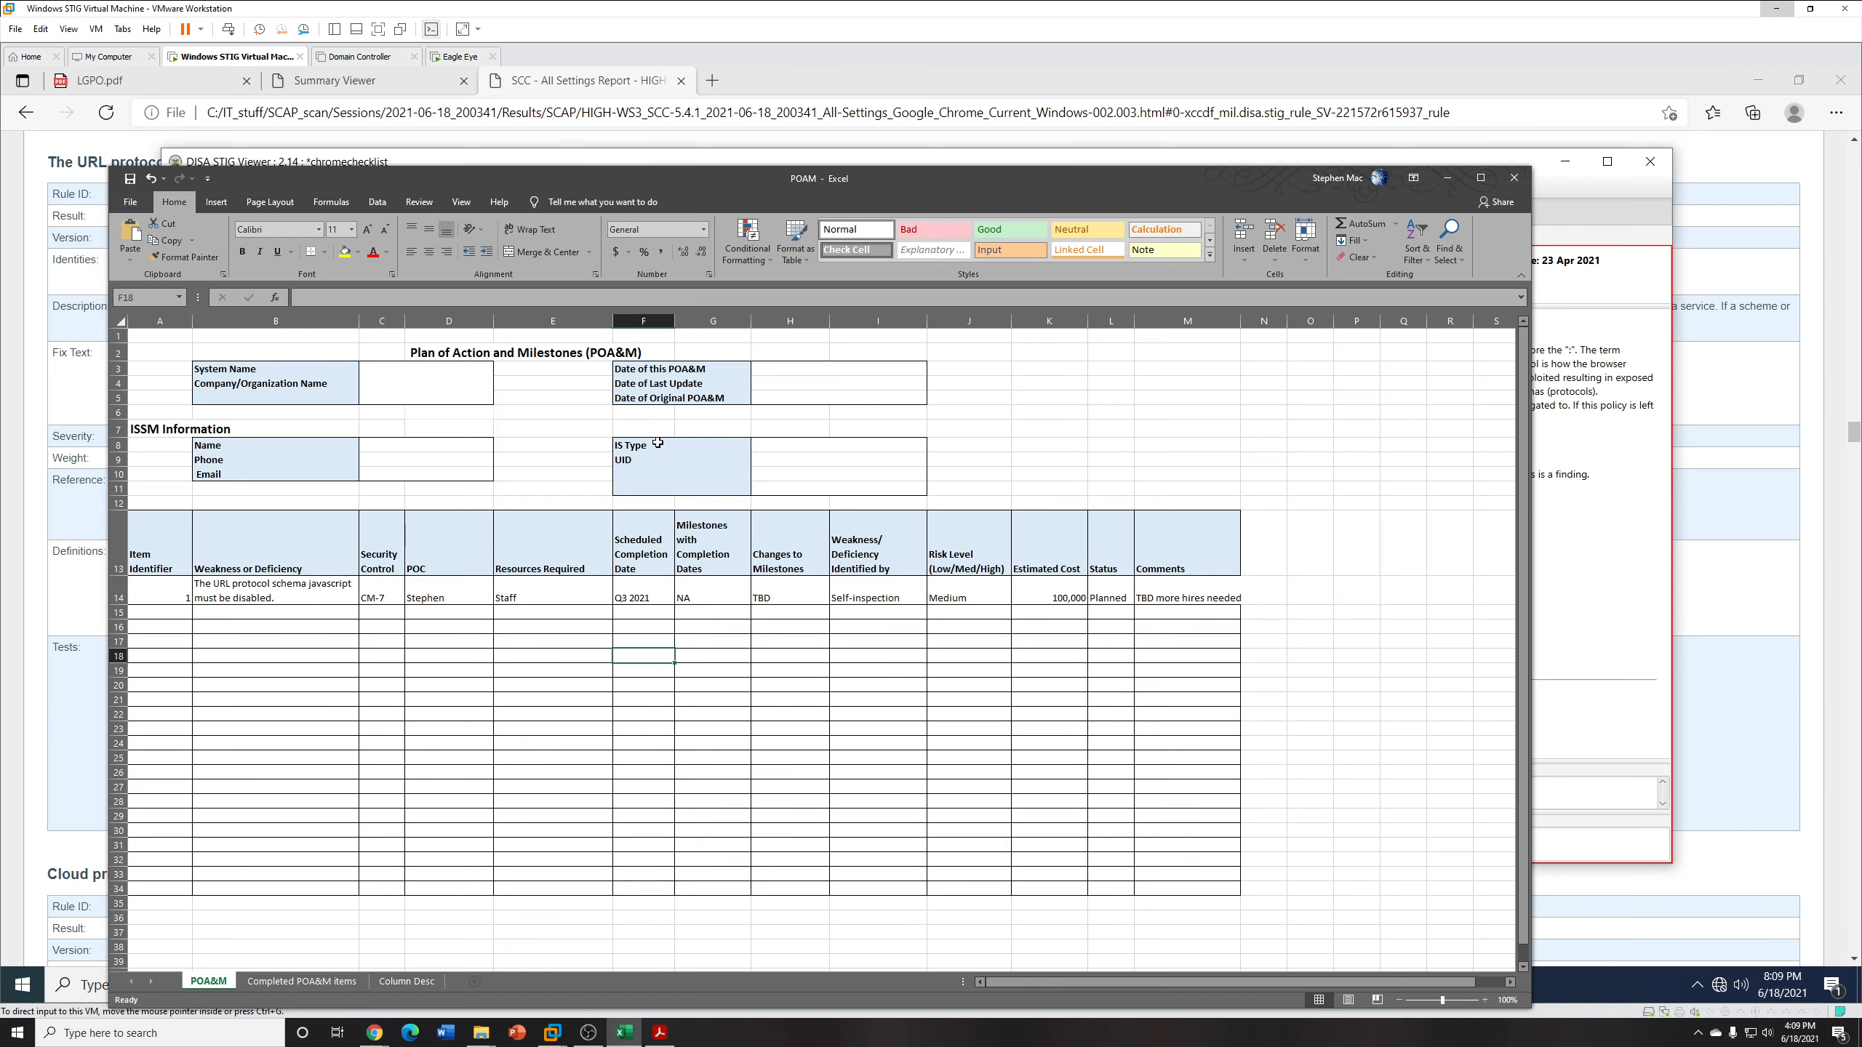
Switch from Excel to File Explorer in the virtual machine and open the IT_stuff folder on the C: drive.
{"action": "left_click", "coordinate": [1448, 178]}
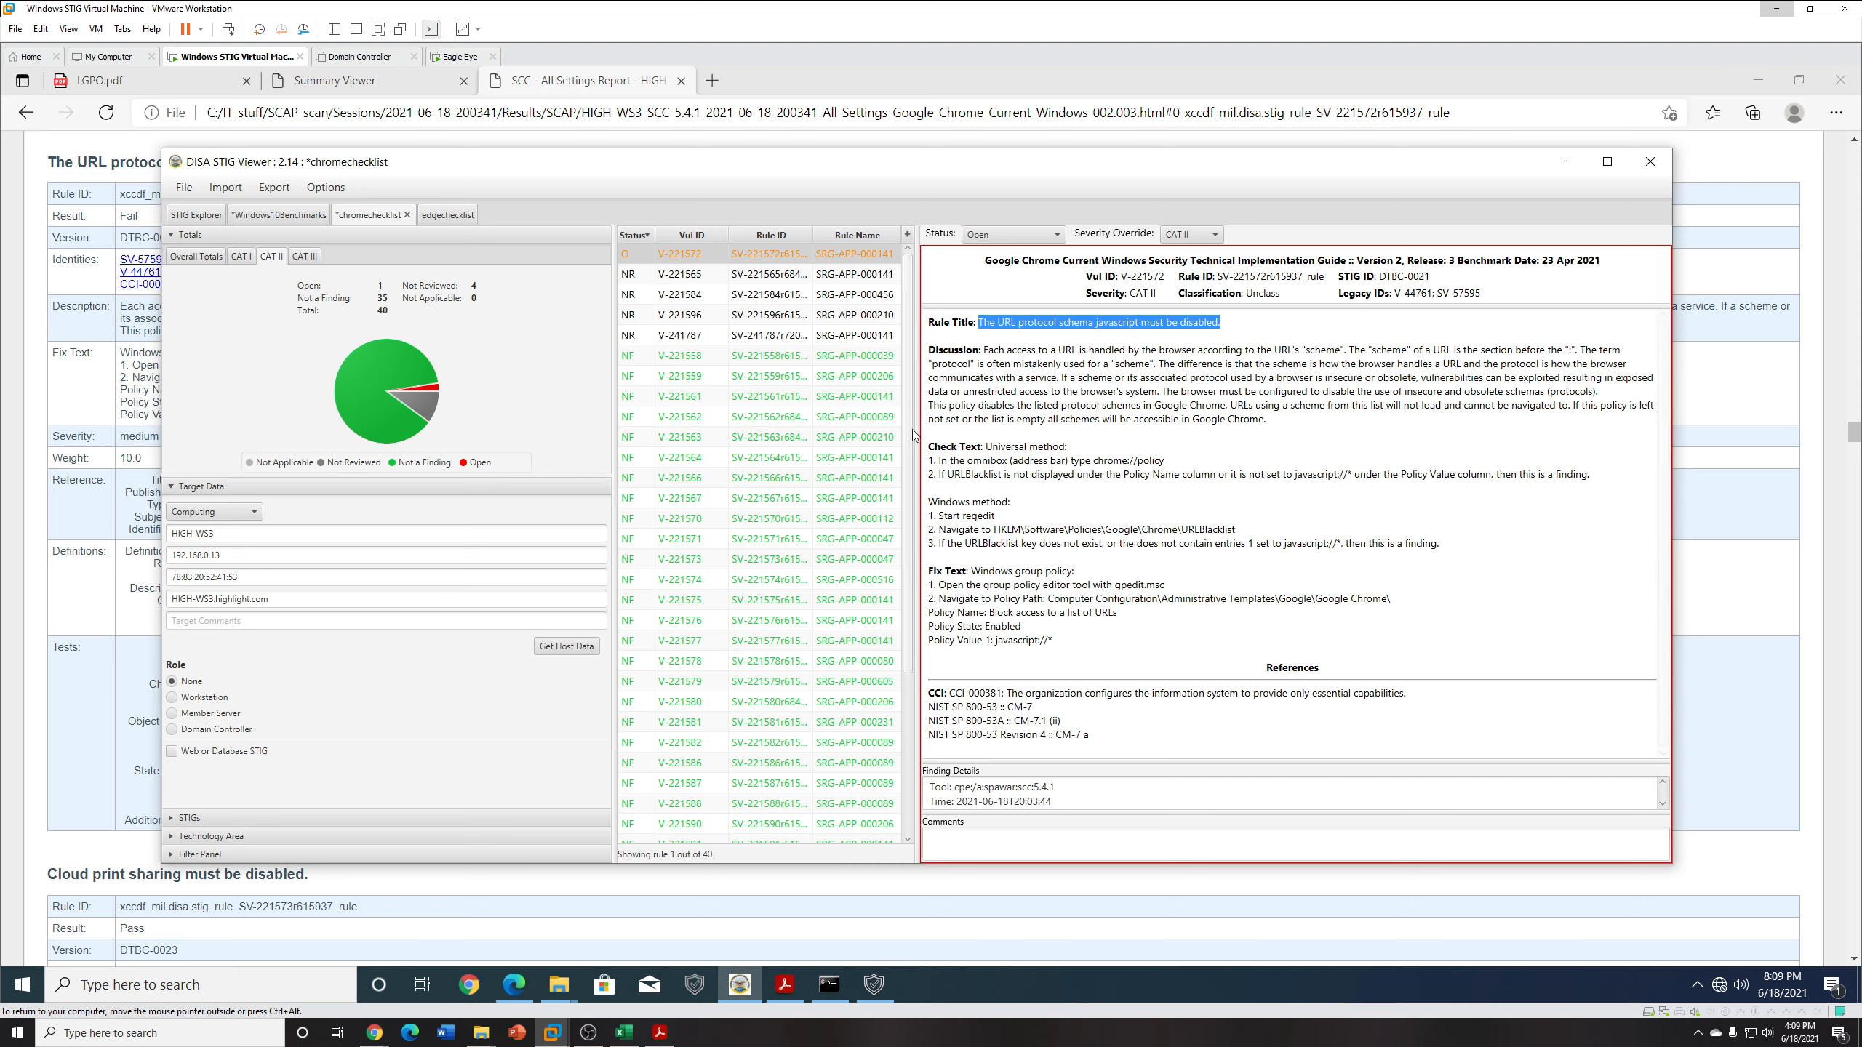
{"action": "left_click_drag", "start_coordinate": [649, 173], "coordinate": [676, 186]}
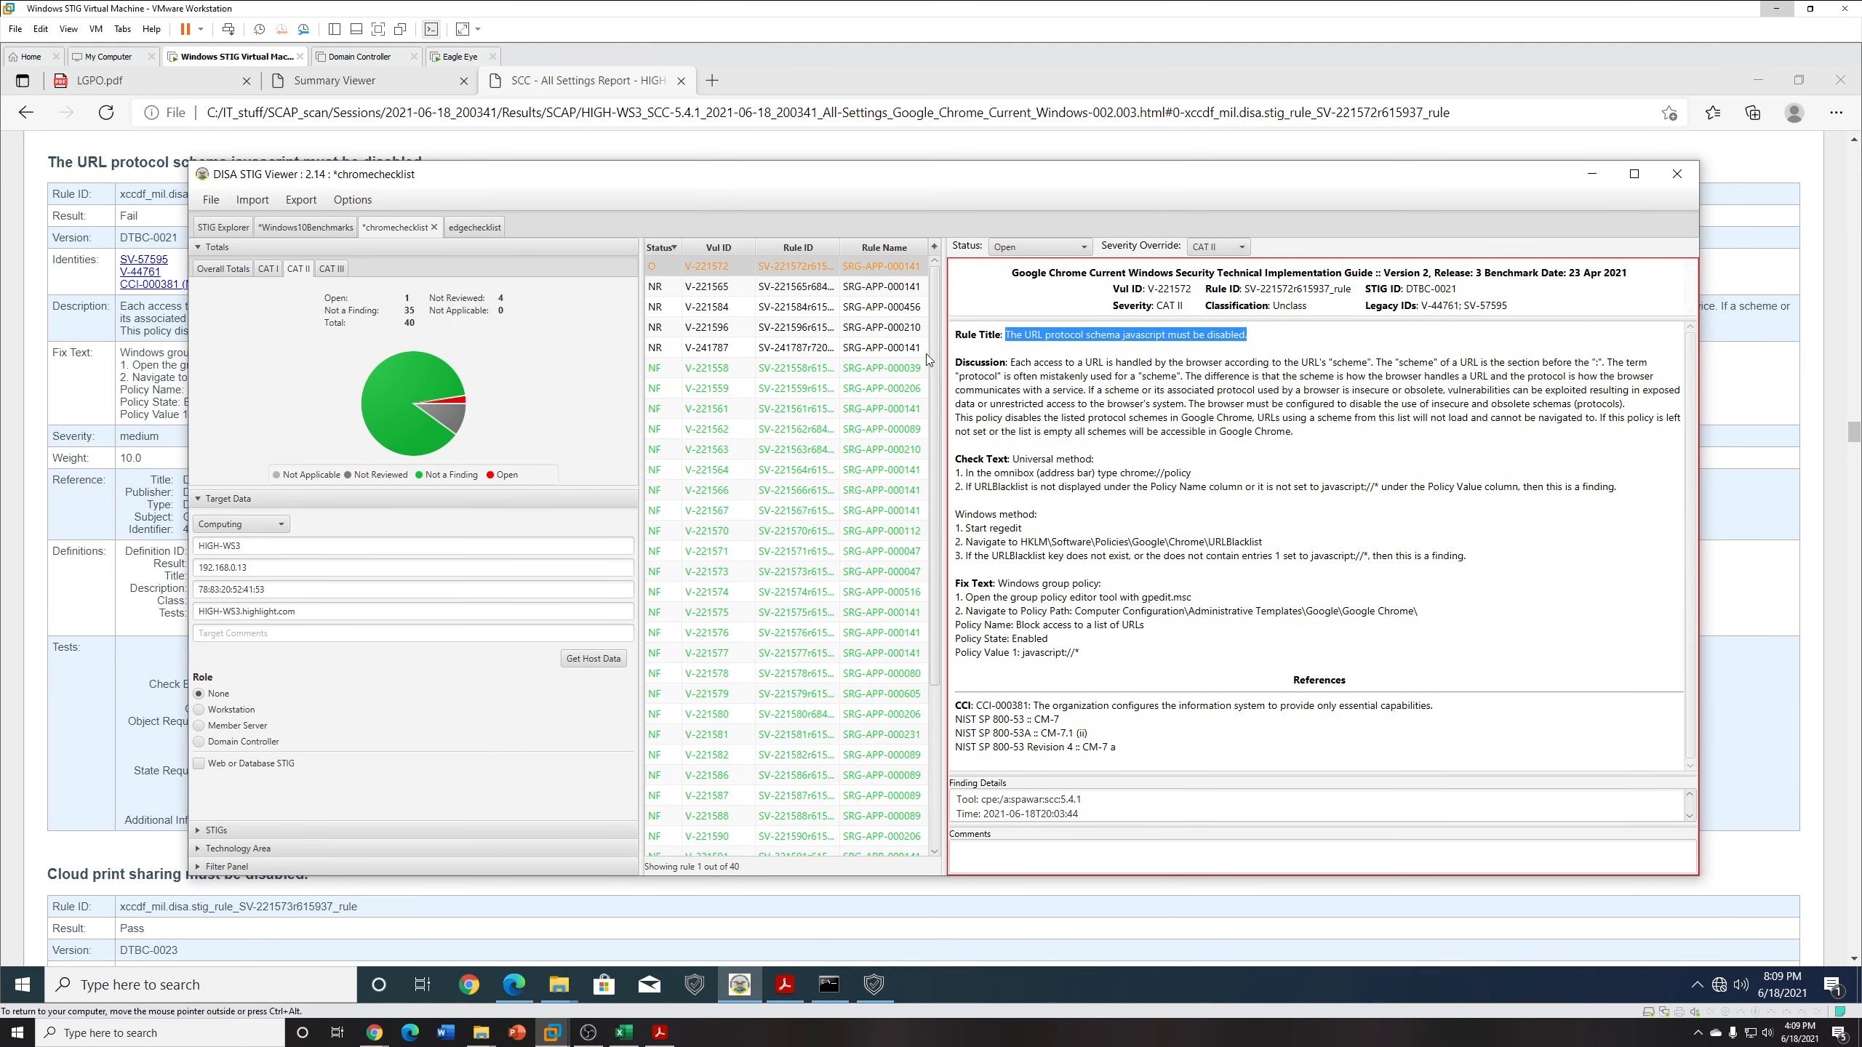
{"action": "mouse_move", "coordinate": [559, 983]}
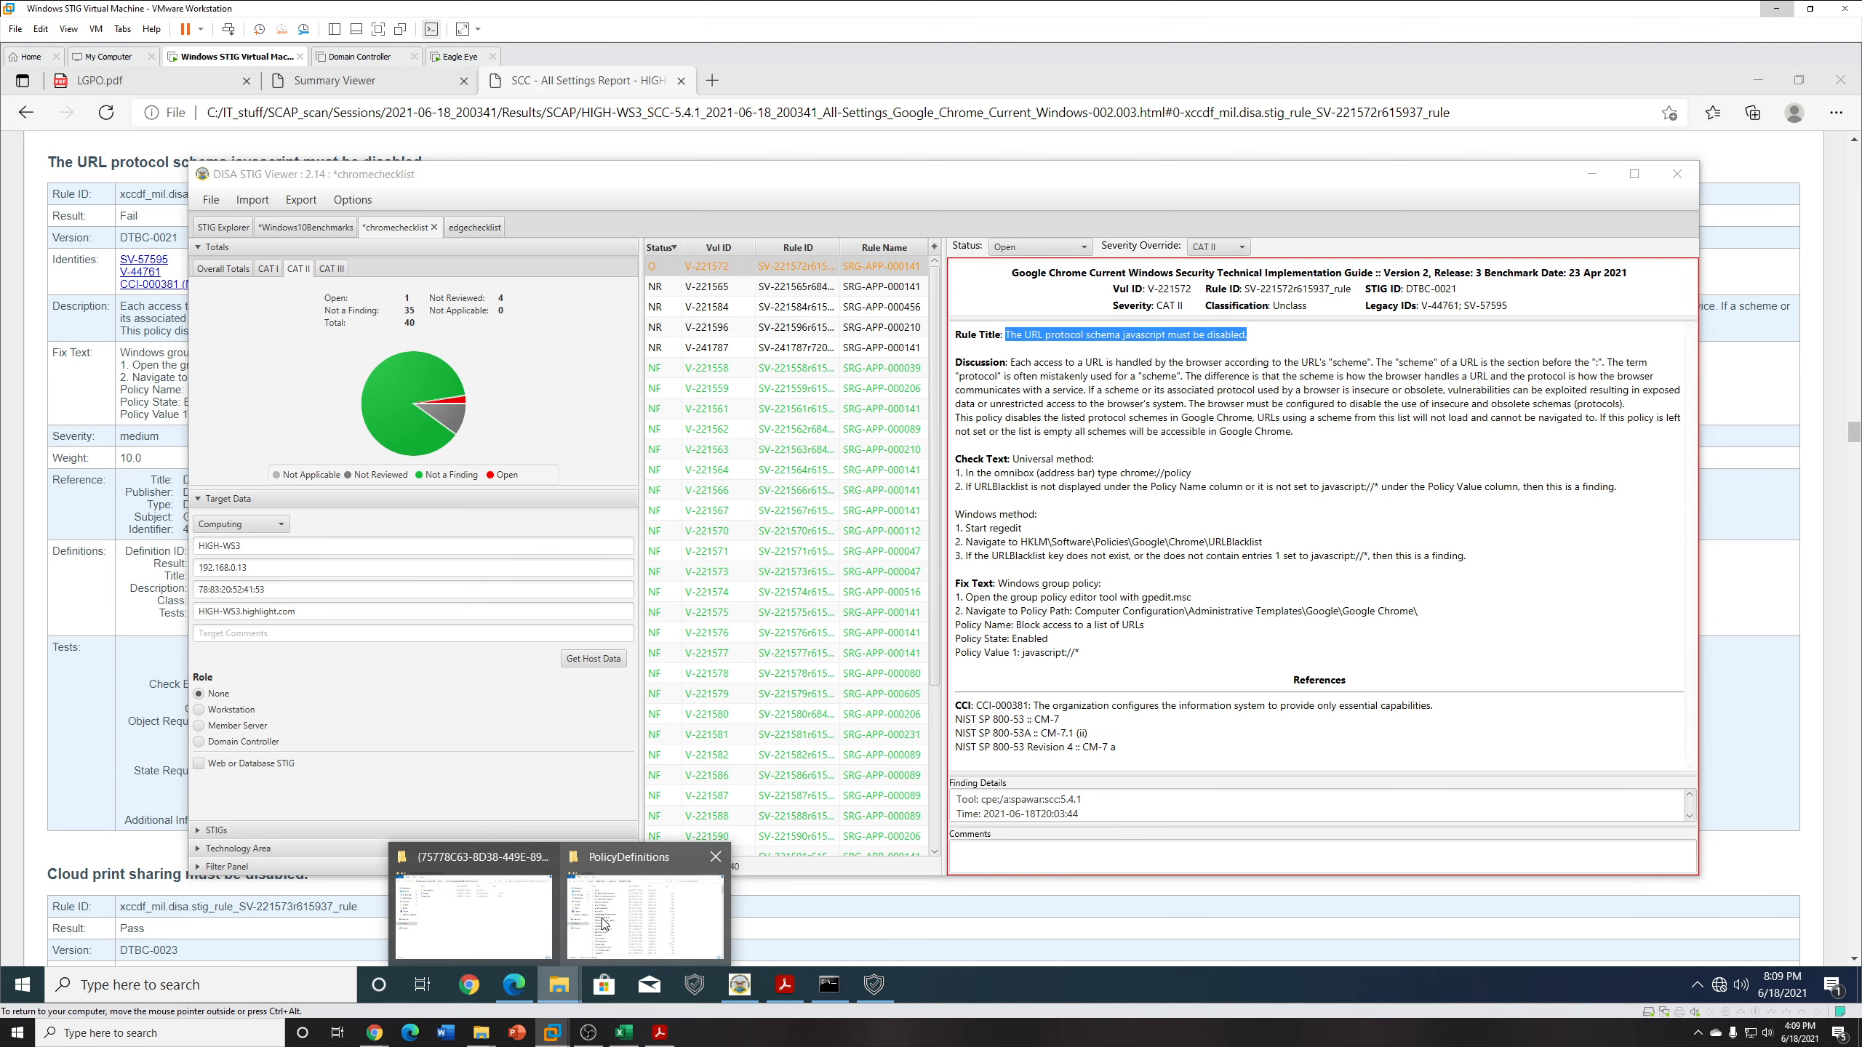
{"action": "left_click", "coordinate": [473, 905]}
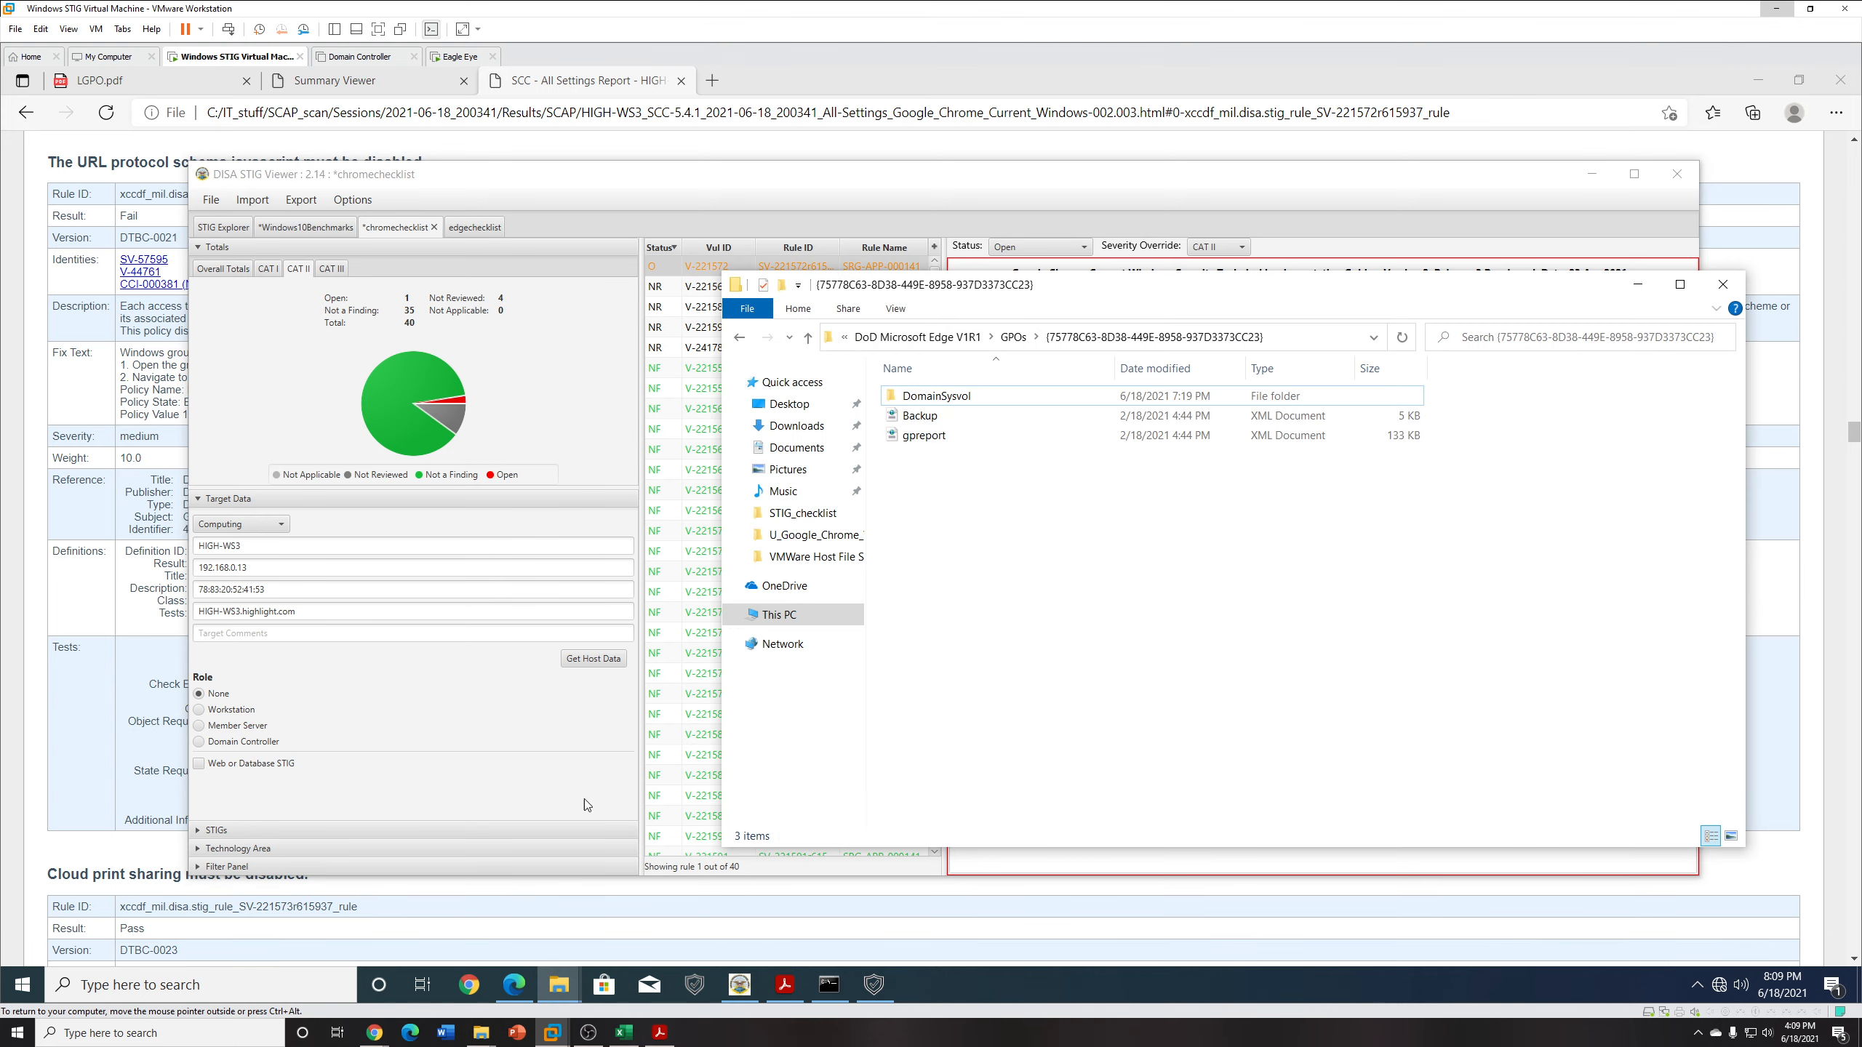
{"action": "left_click", "coordinate": [807, 616]}
{"action": "left_click", "coordinate": [1024, 606]}
{"action": "double_click", "coordinate": [1032, 591]}
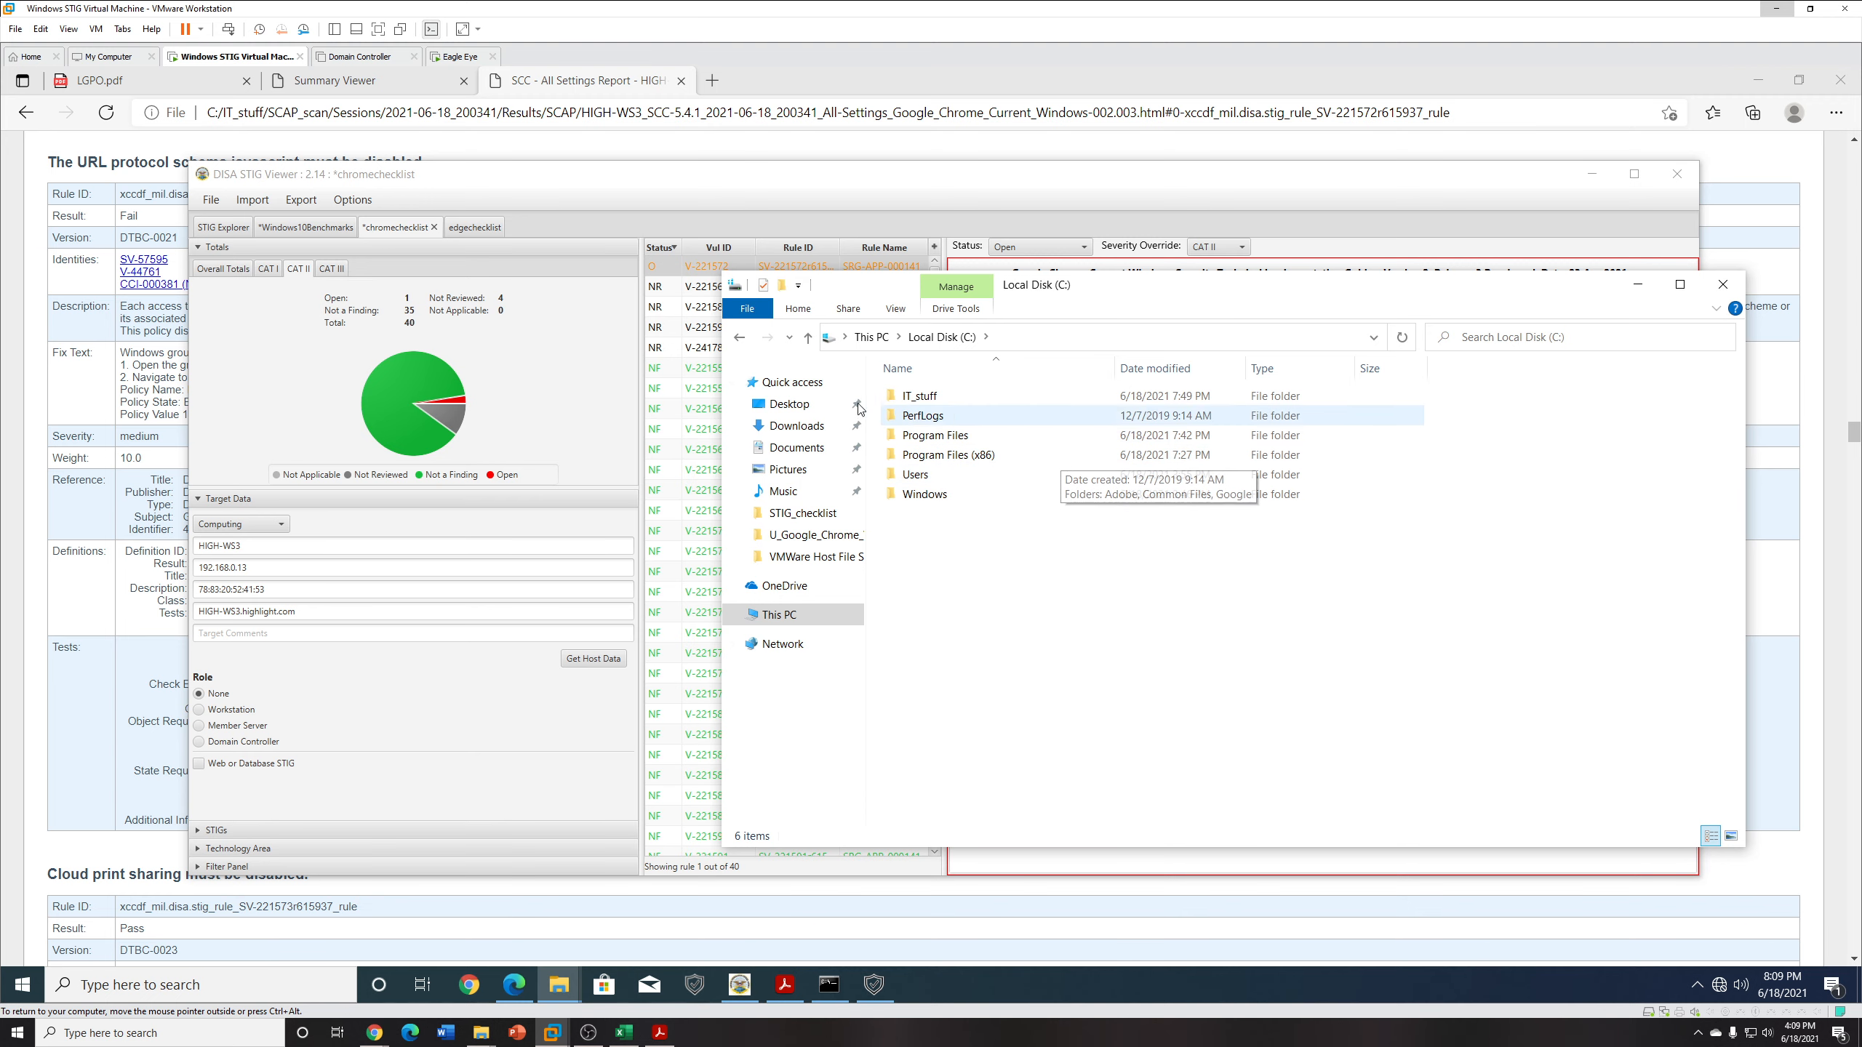
{"action": "left_click", "coordinate": [1024, 403]}
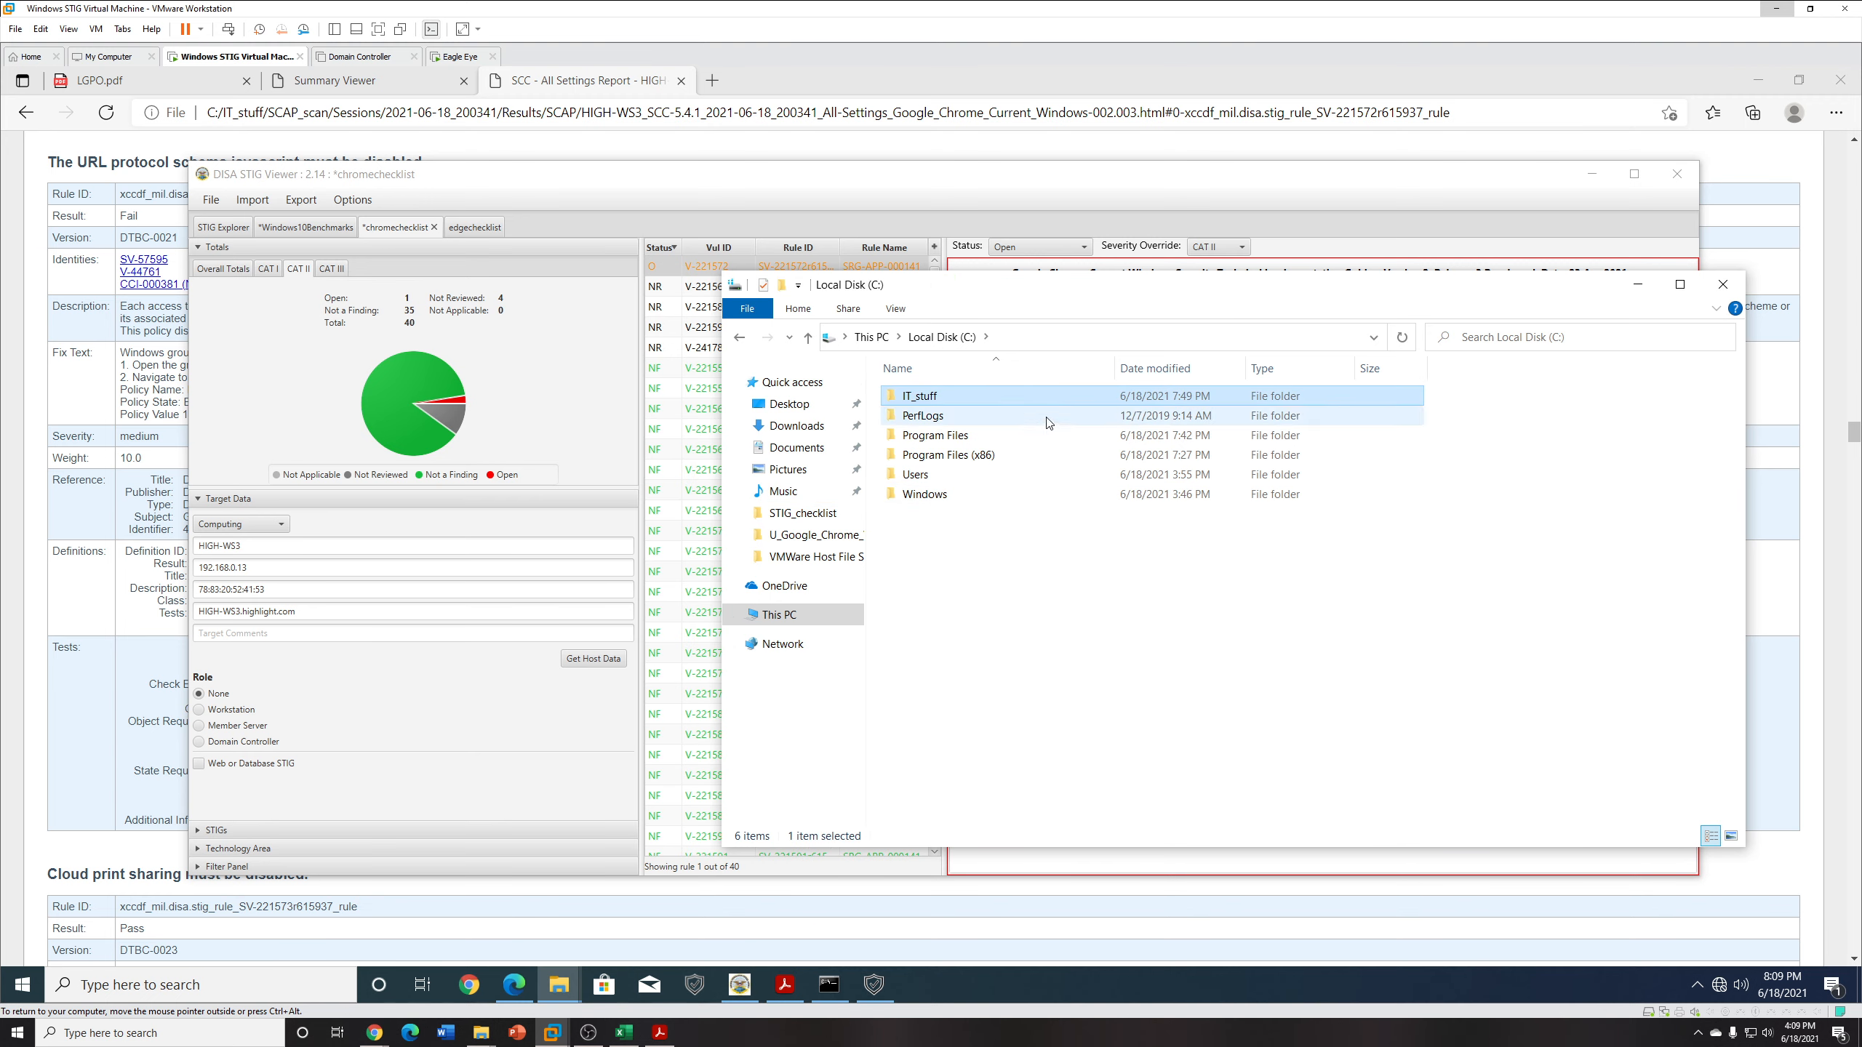
{"action": "left_click", "coordinate": [1050, 398]}
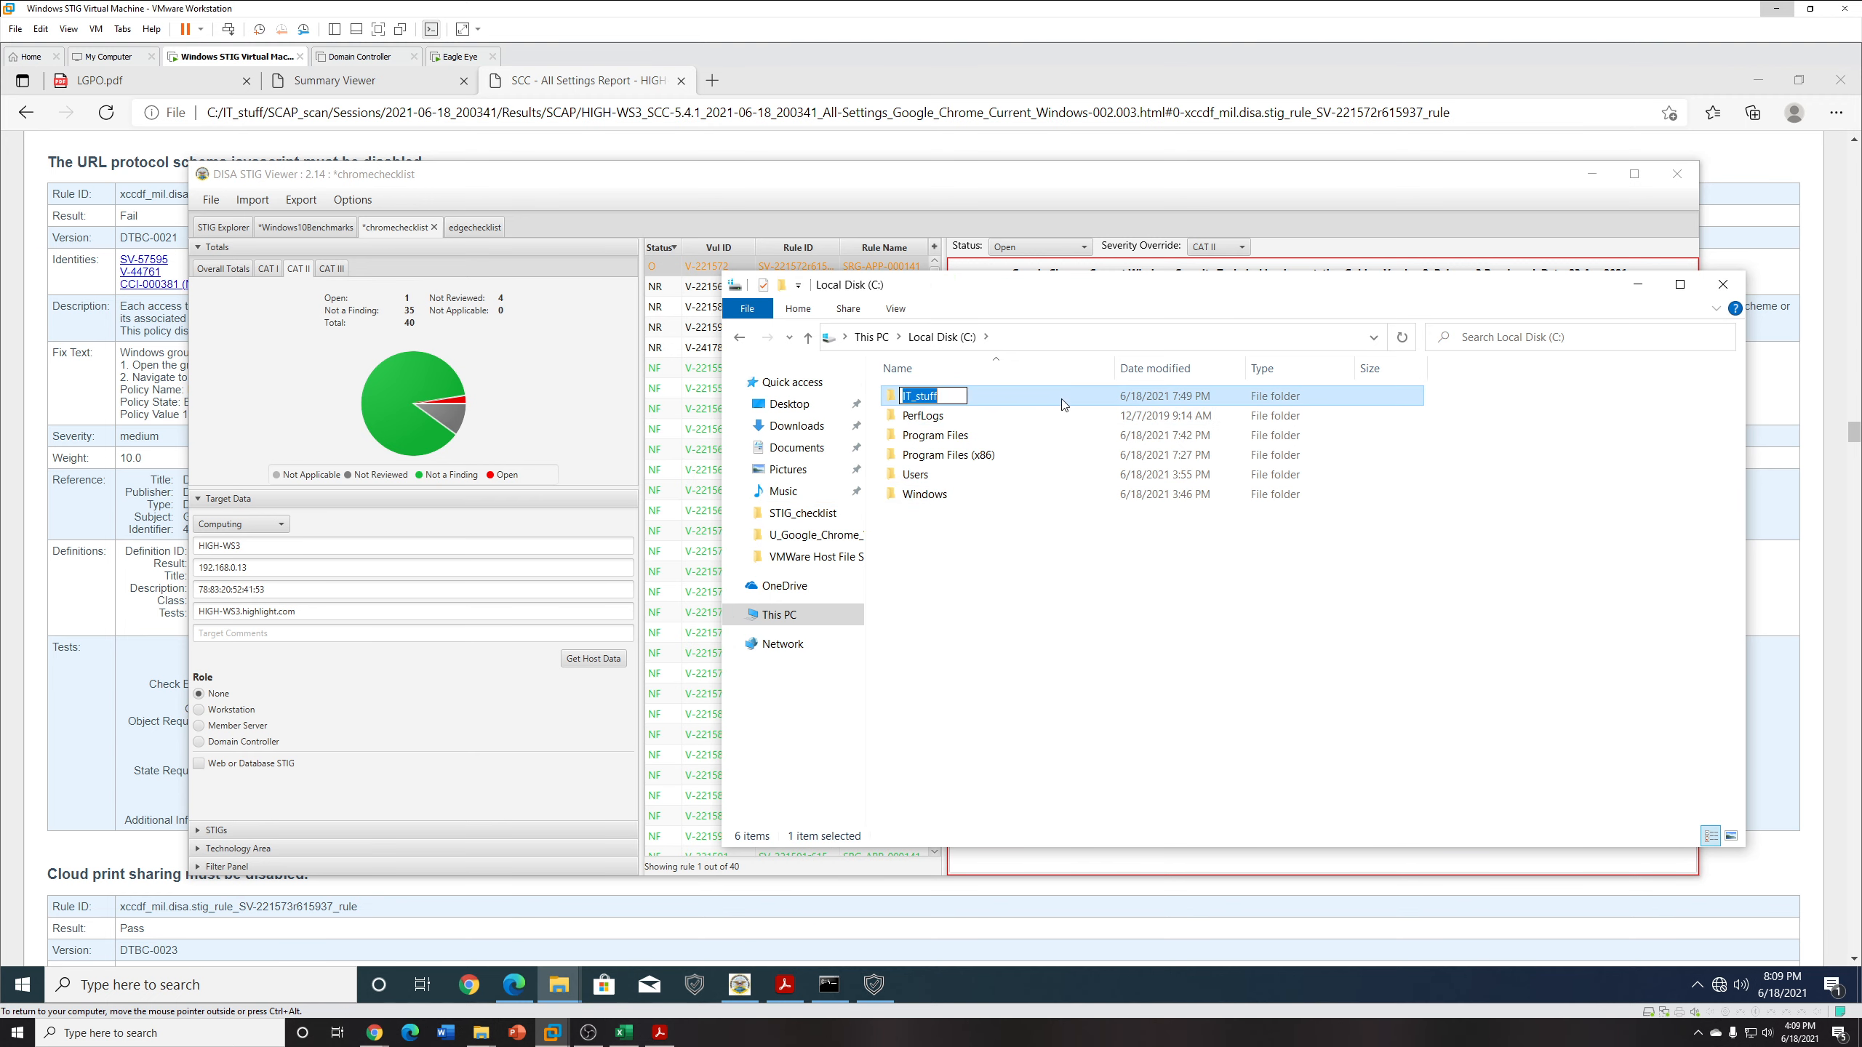
{"action": "left_click", "coordinate": [1409, 663]}
{"action": "left_click", "coordinate": [1060, 402]}
{"action": "double_click", "coordinate": [1061, 405]}
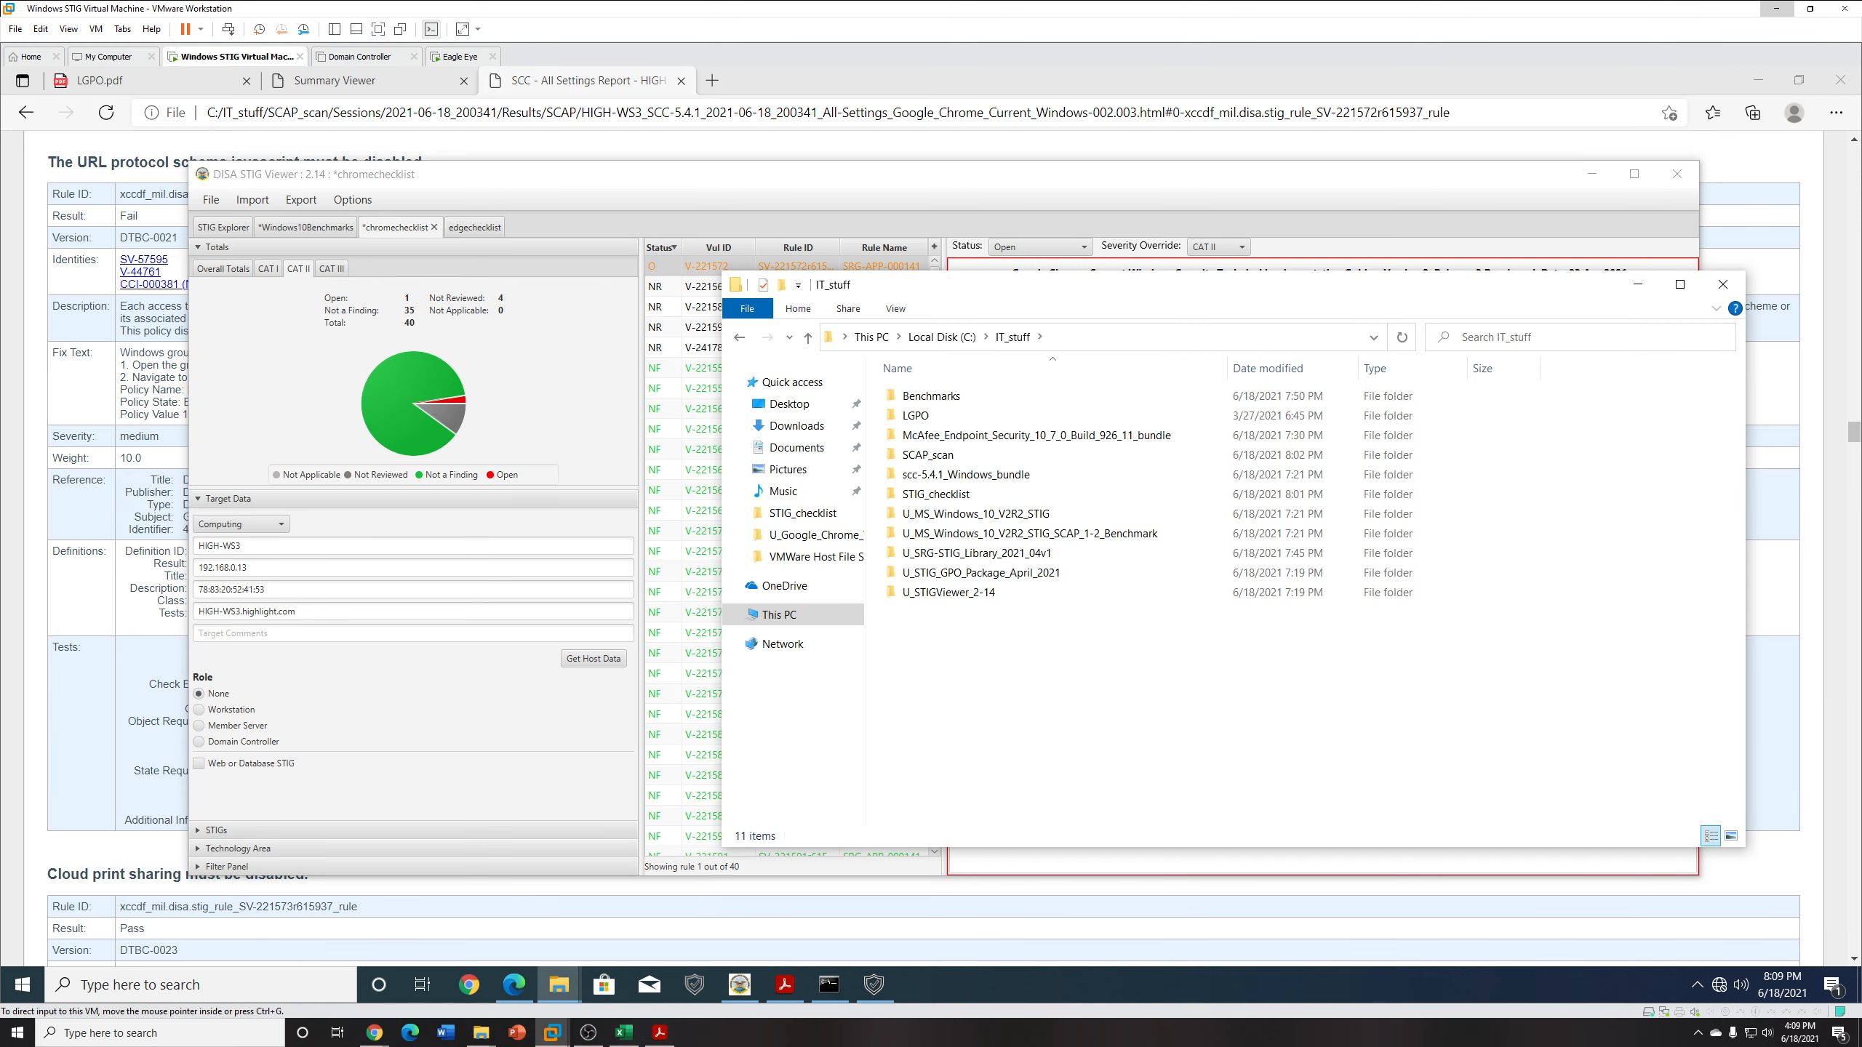
In Benchmarks, open the U_ASD_V5R1_Manual_STIG folder inside U_ASD_V5R1_STIG and open U_ASD_STIG_V5R1_Manual-xccdf with Internet Explorer.
{"action": "double_click", "coordinate": [979, 398]}
{"action": "double_click", "coordinate": [981, 398]}
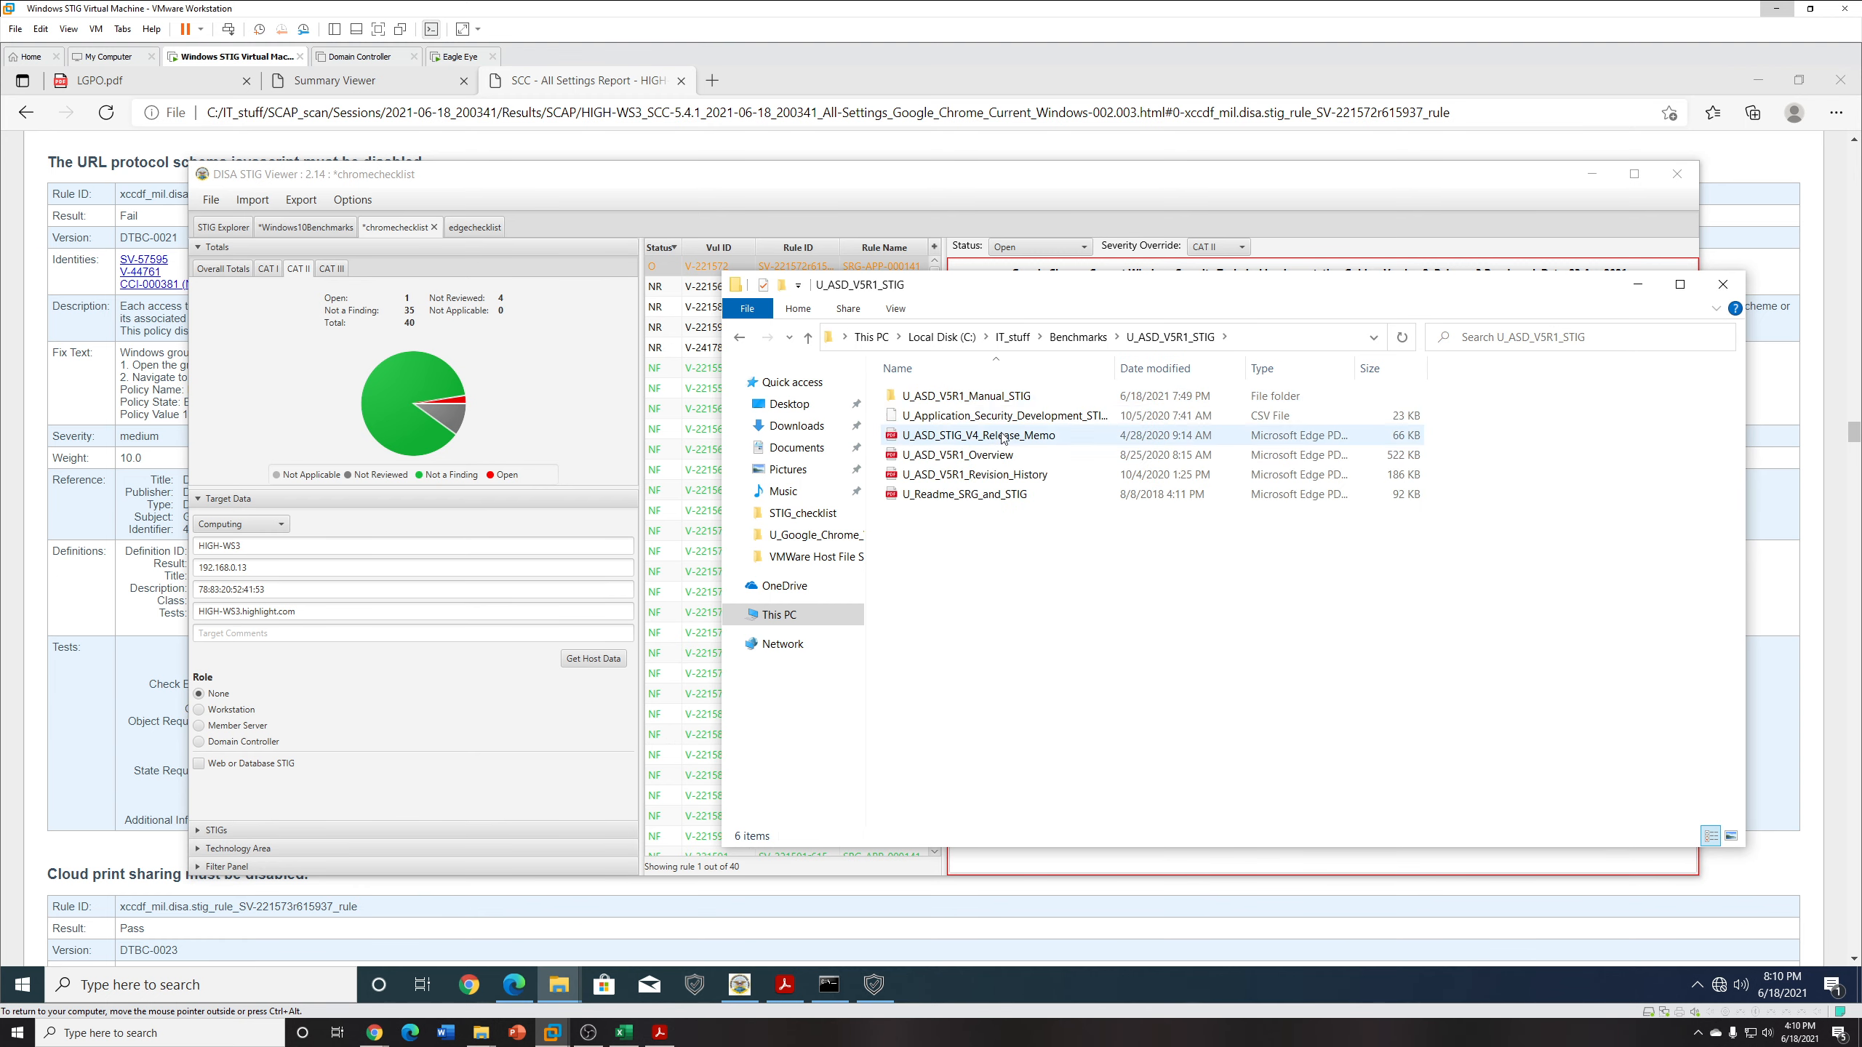
{"action": "left_click", "coordinate": [1015, 401]}
{"action": "double_click", "coordinate": [1016, 400]}
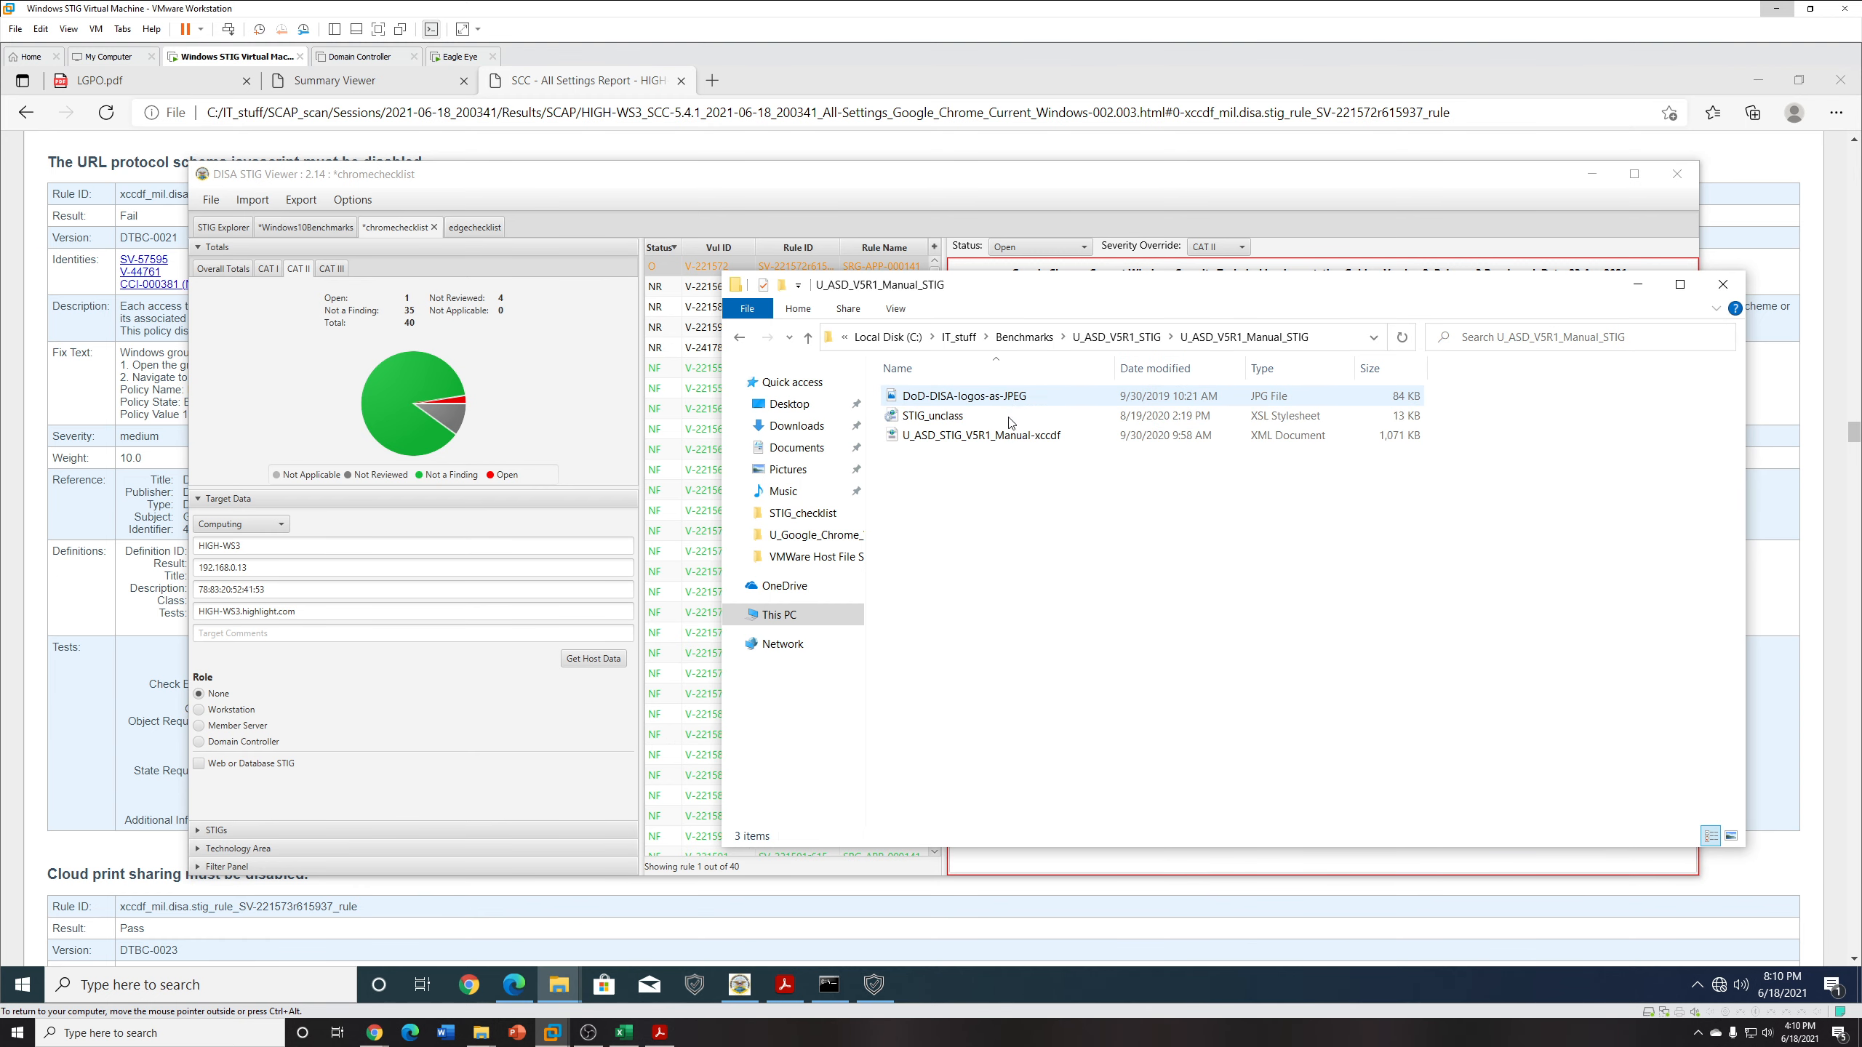
{"action": "right_click", "coordinate": [946, 435]}
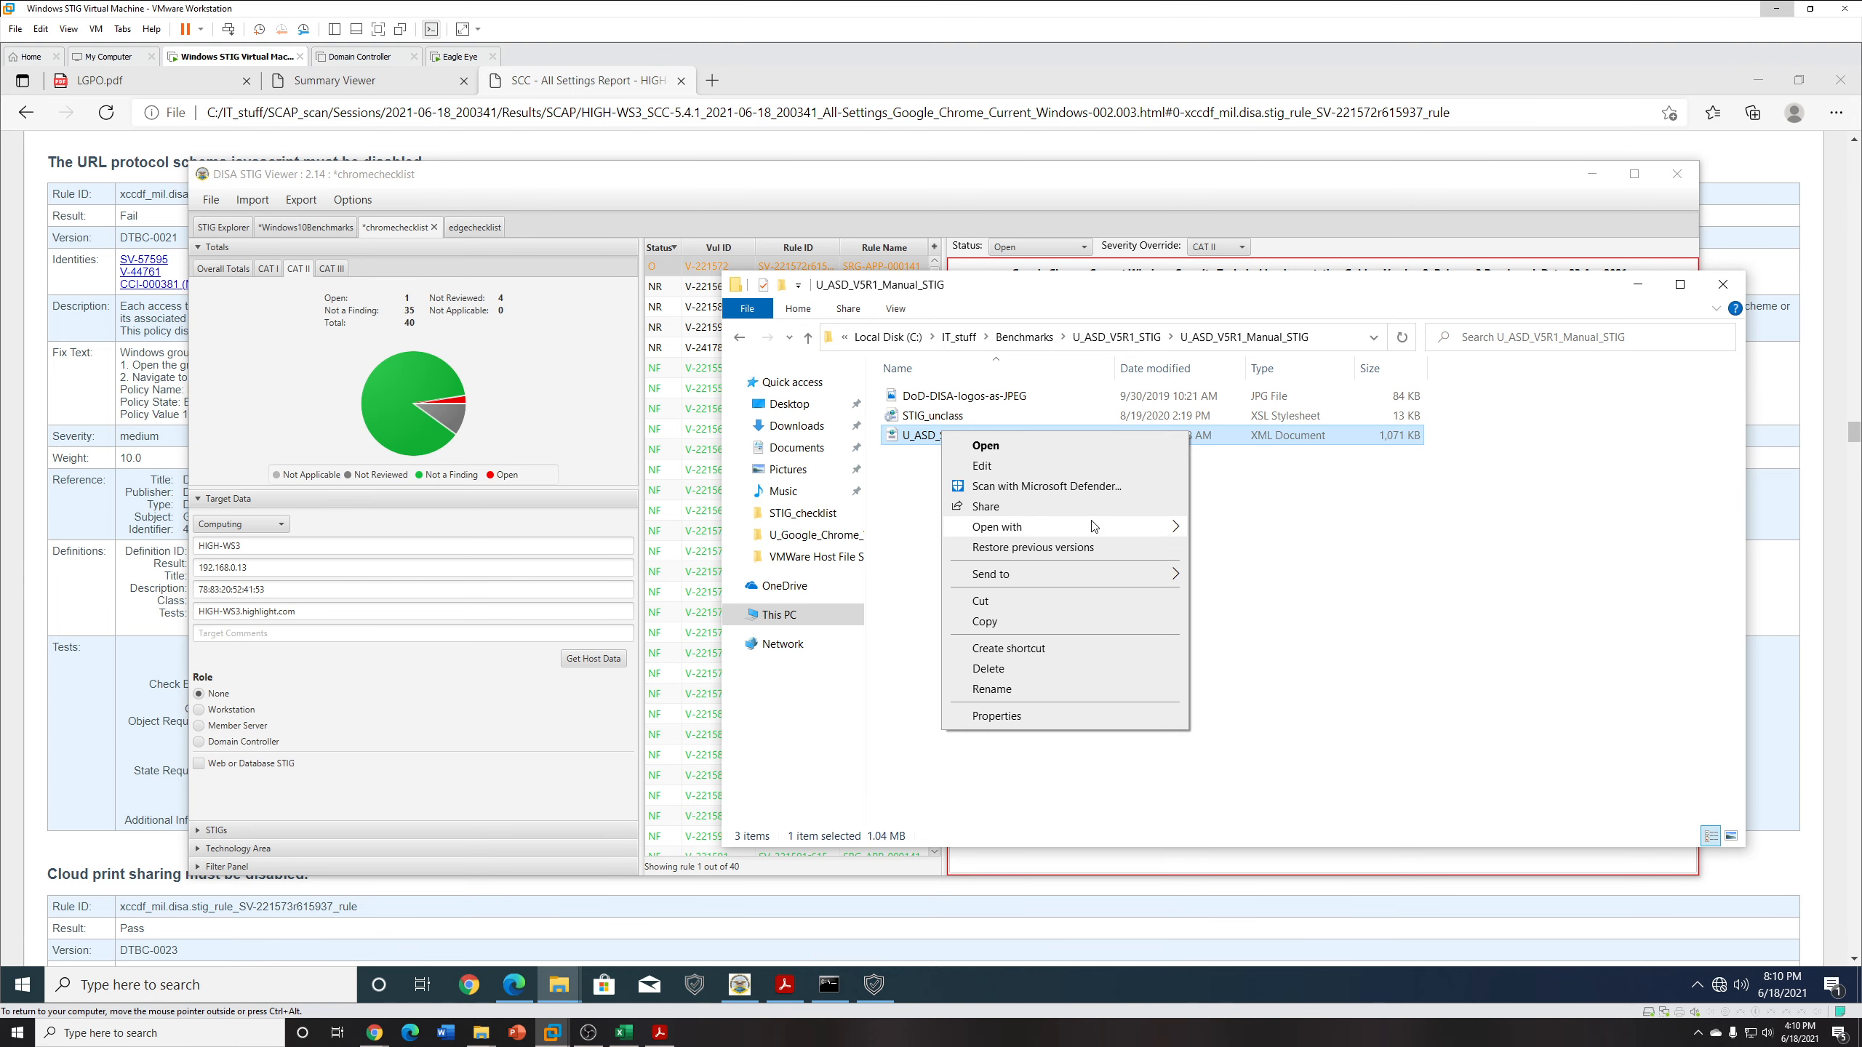
{"action": "mouse_move", "coordinate": [1109, 528]}
{"action": "left_click", "coordinate": [1237, 531]}
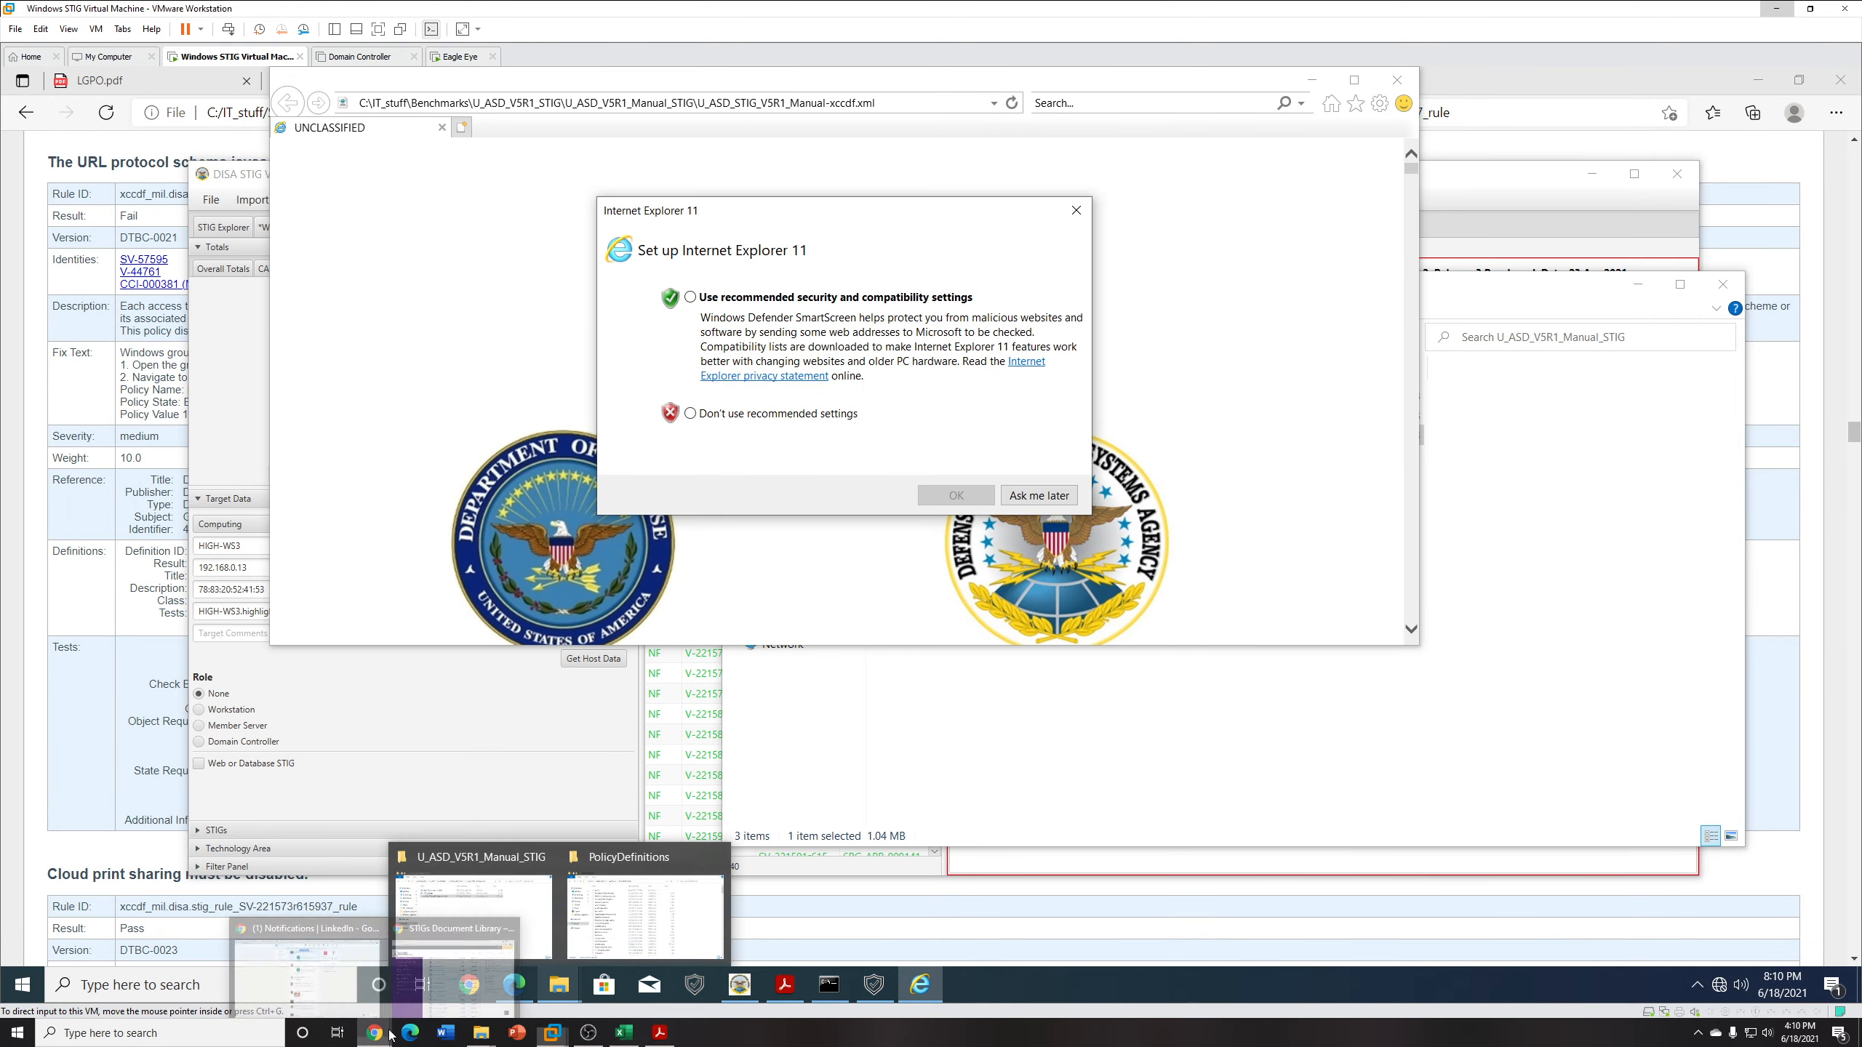
Switch to the STIGs Document Library in Chrome, search it for "application" and look through the listed downloads for the Application Security and Development STIG.
{"action": "left_click", "coordinate": [455, 953]}
{"action": "scroll", "coordinate": [885, 587], "scroll_direction": "up", "scroll_amount": 5}
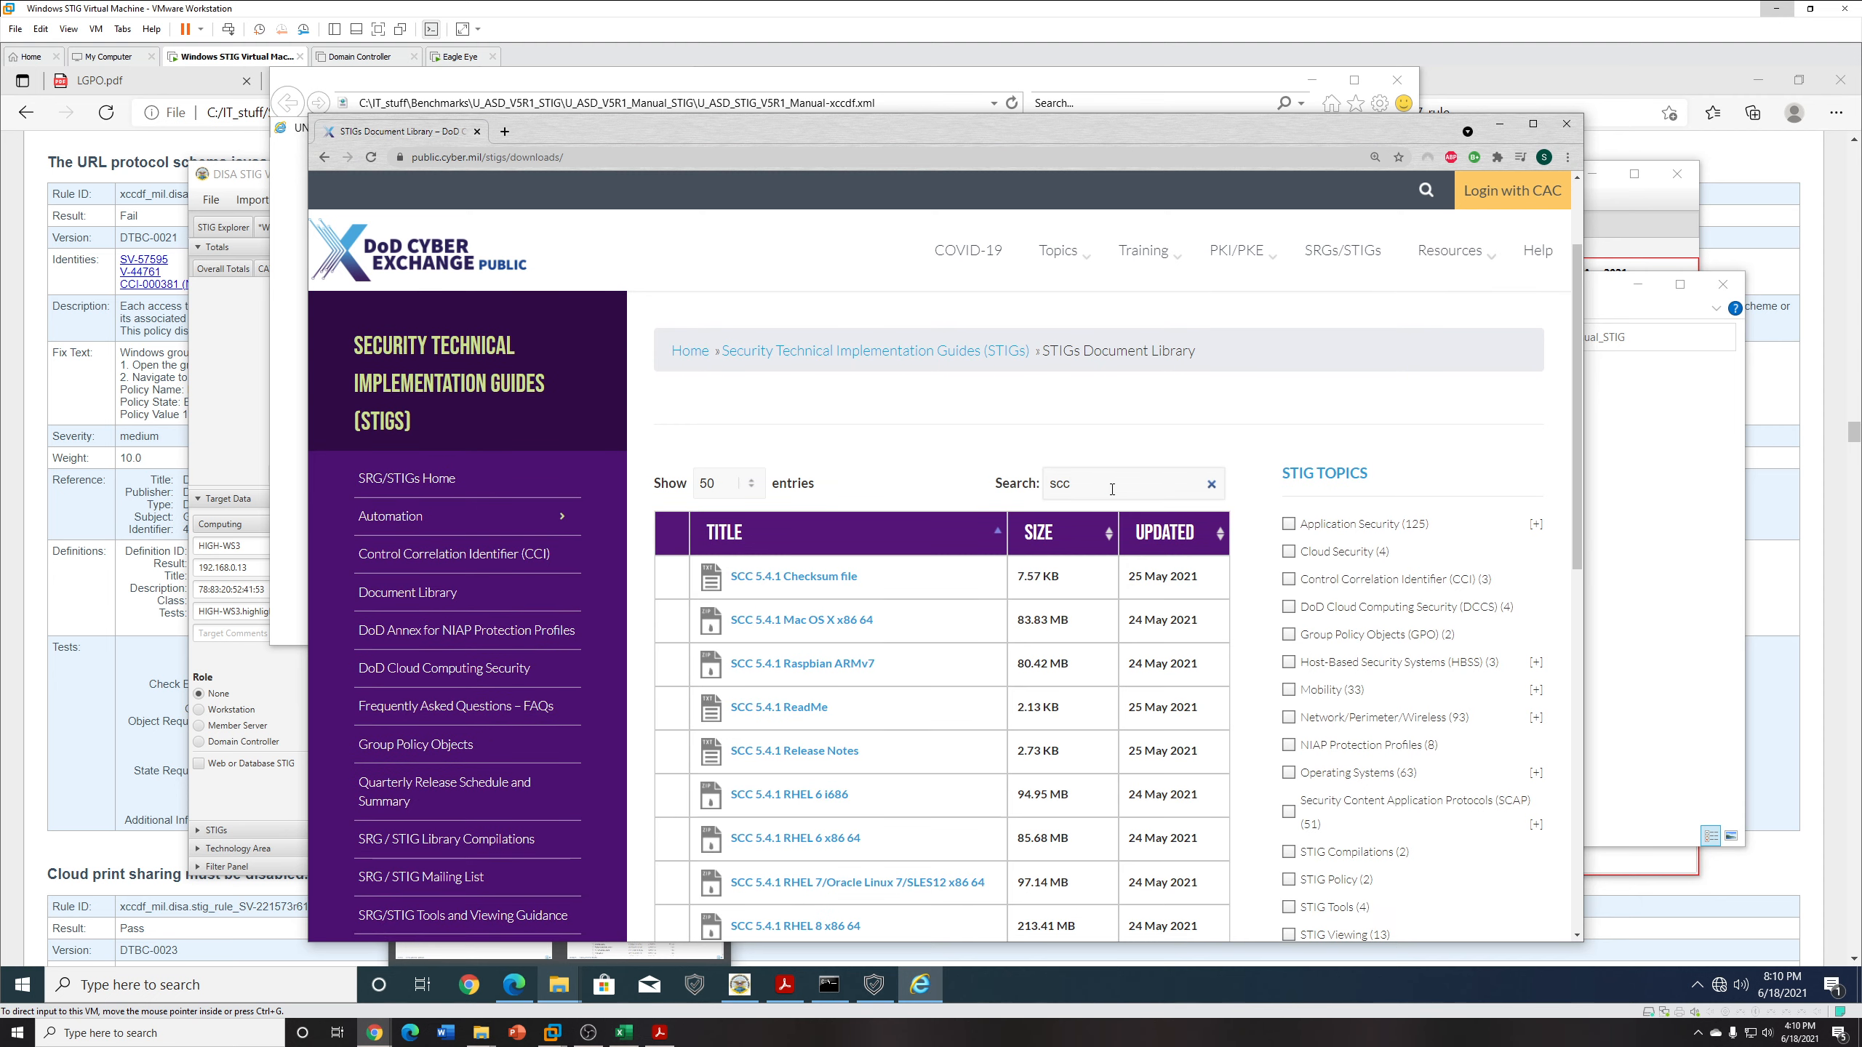
{"action": "key", "text": "BackSpace"}
{"action": "key", "text": "BackSpace"}
{"action": "type", "text": "appliation"}
{"action": "key", "text": "BackSpace"}
{"action": "key", "text": "BackSpace"}
{"action": "key", "text": "BackSpace"}
{"action": "key", "text": "BackSpace"}
{"action": "key", "text": "BackSpace"}
{"action": "type", "text": "catio"}
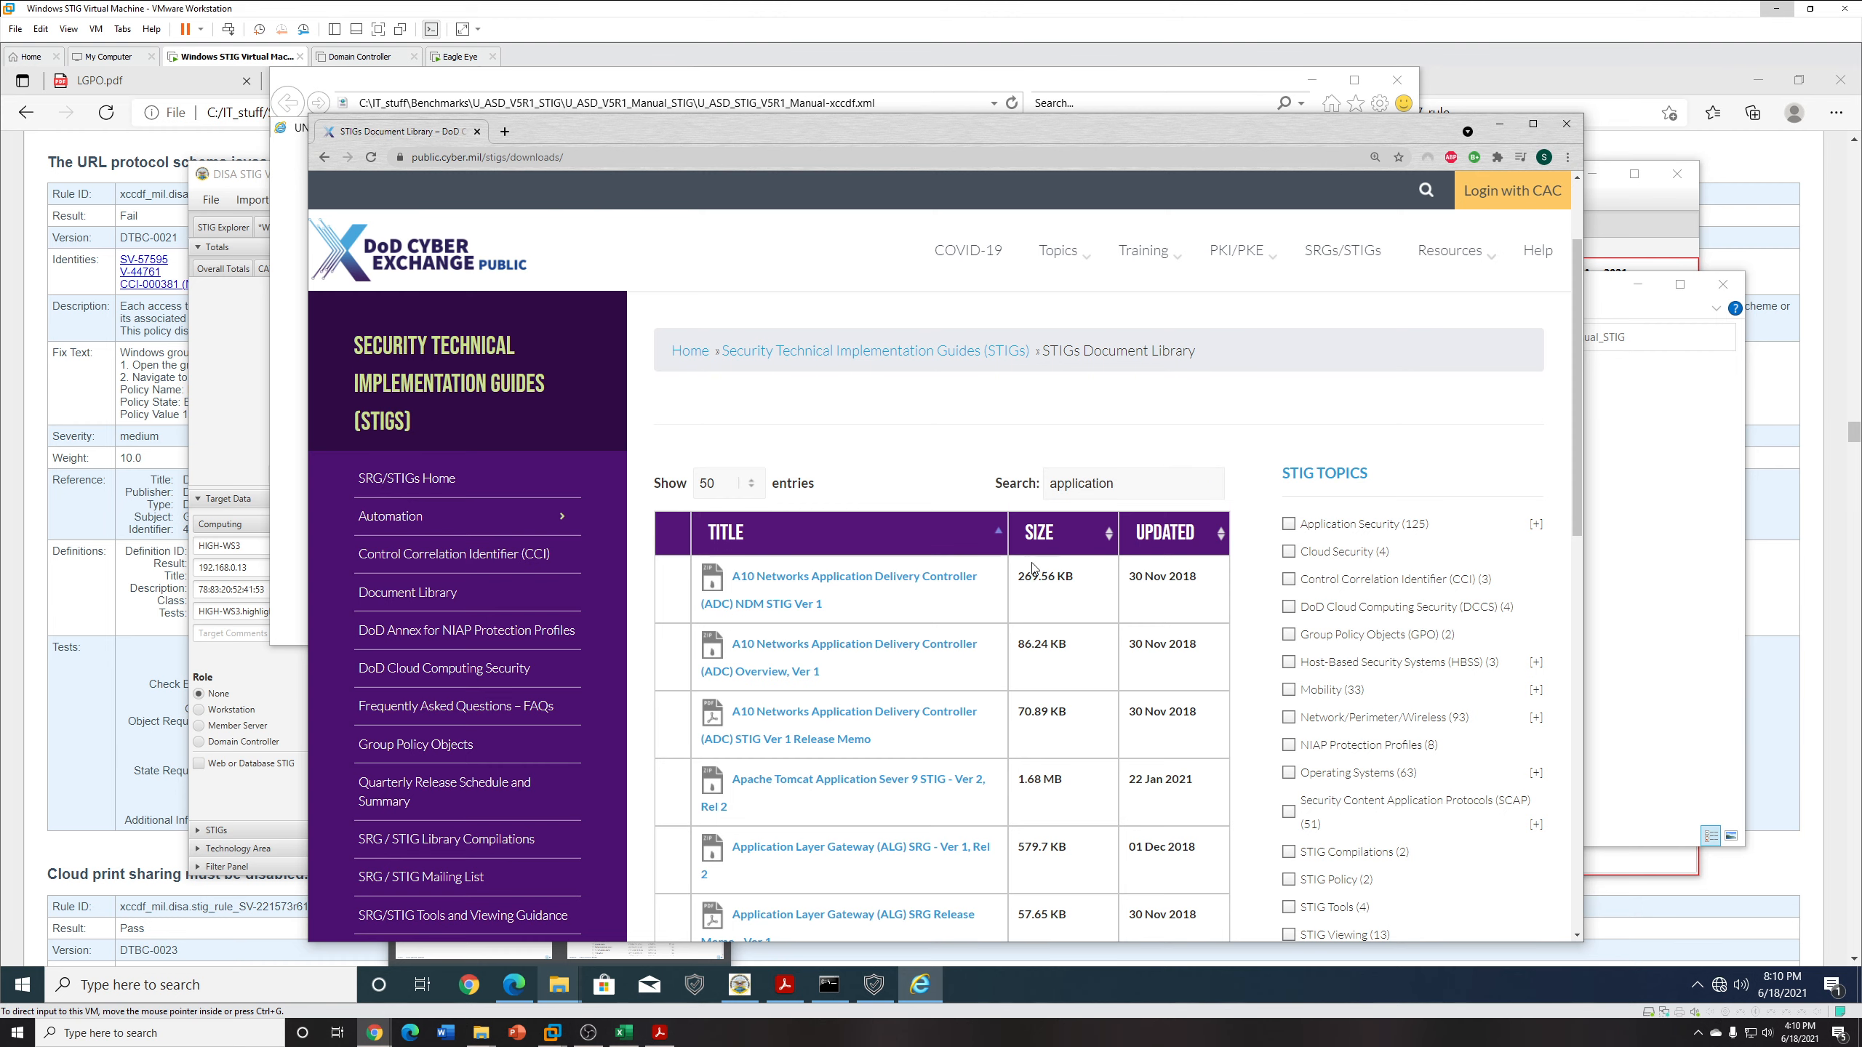
{"action": "scroll", "coordinate": [1034, 569], "scroll_direction": "down", "scroll_amount": 4}
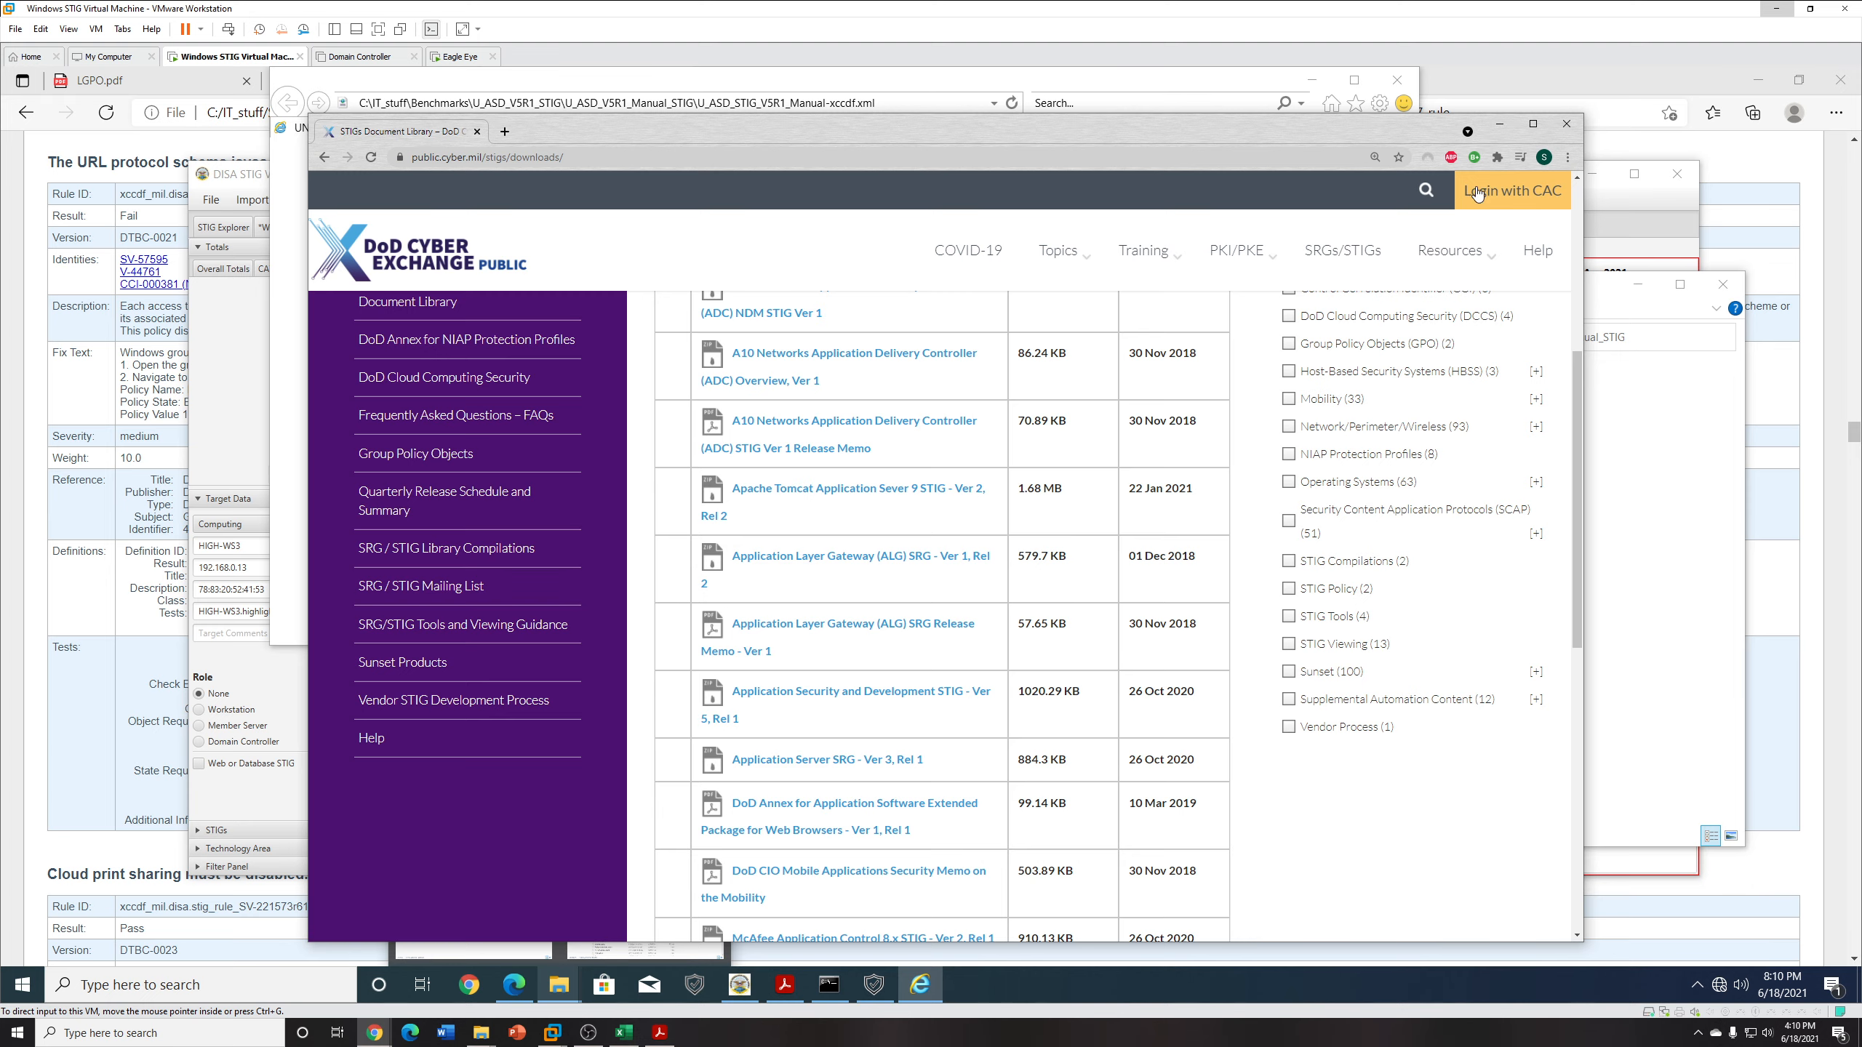
Return to Internet Explorer in the virtual machine, dismiss its setup prompt, close the extra page and maximize the window with the manual STIG.
{"action": "left_click", "coordinate": [1498, 127]}
{"action": "left_click", "coordinate": [1049, 498]}
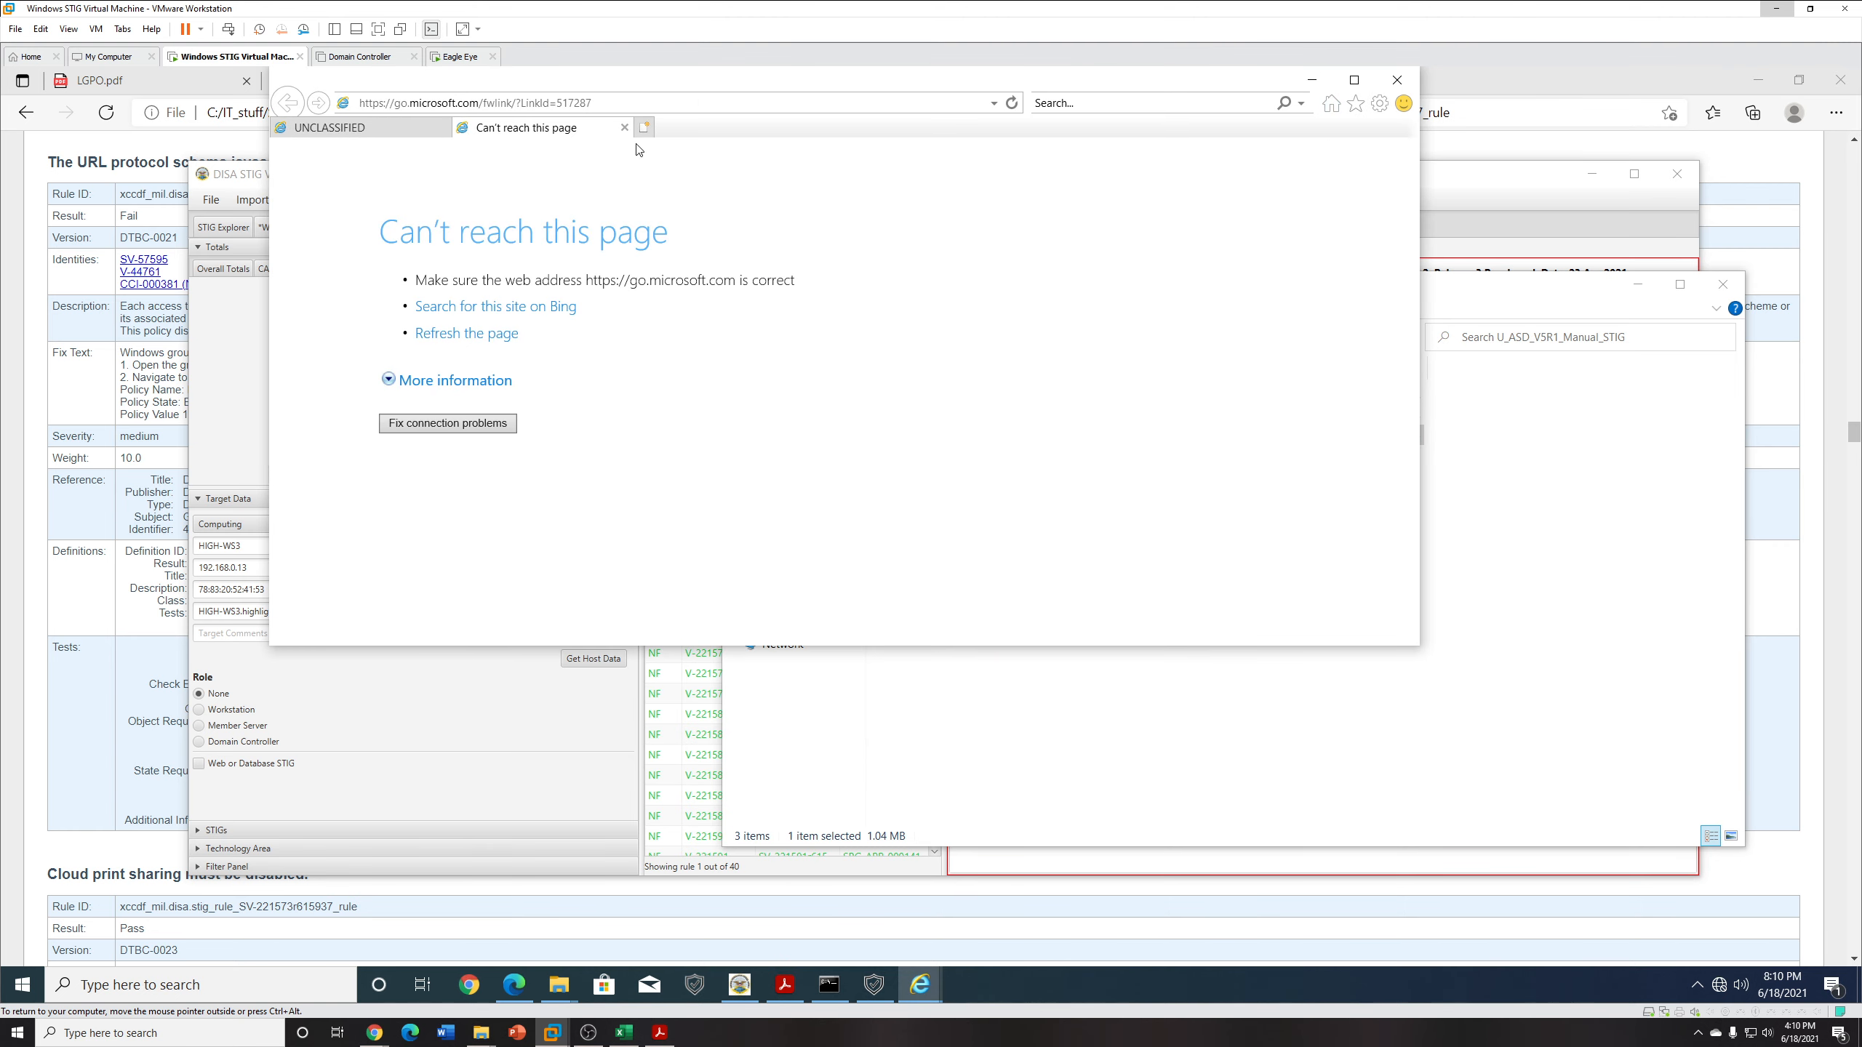
{"action": "left_click", "coordinate": [624, 127]}
{"action": "left_click", "coordinate": [1355, 80]}
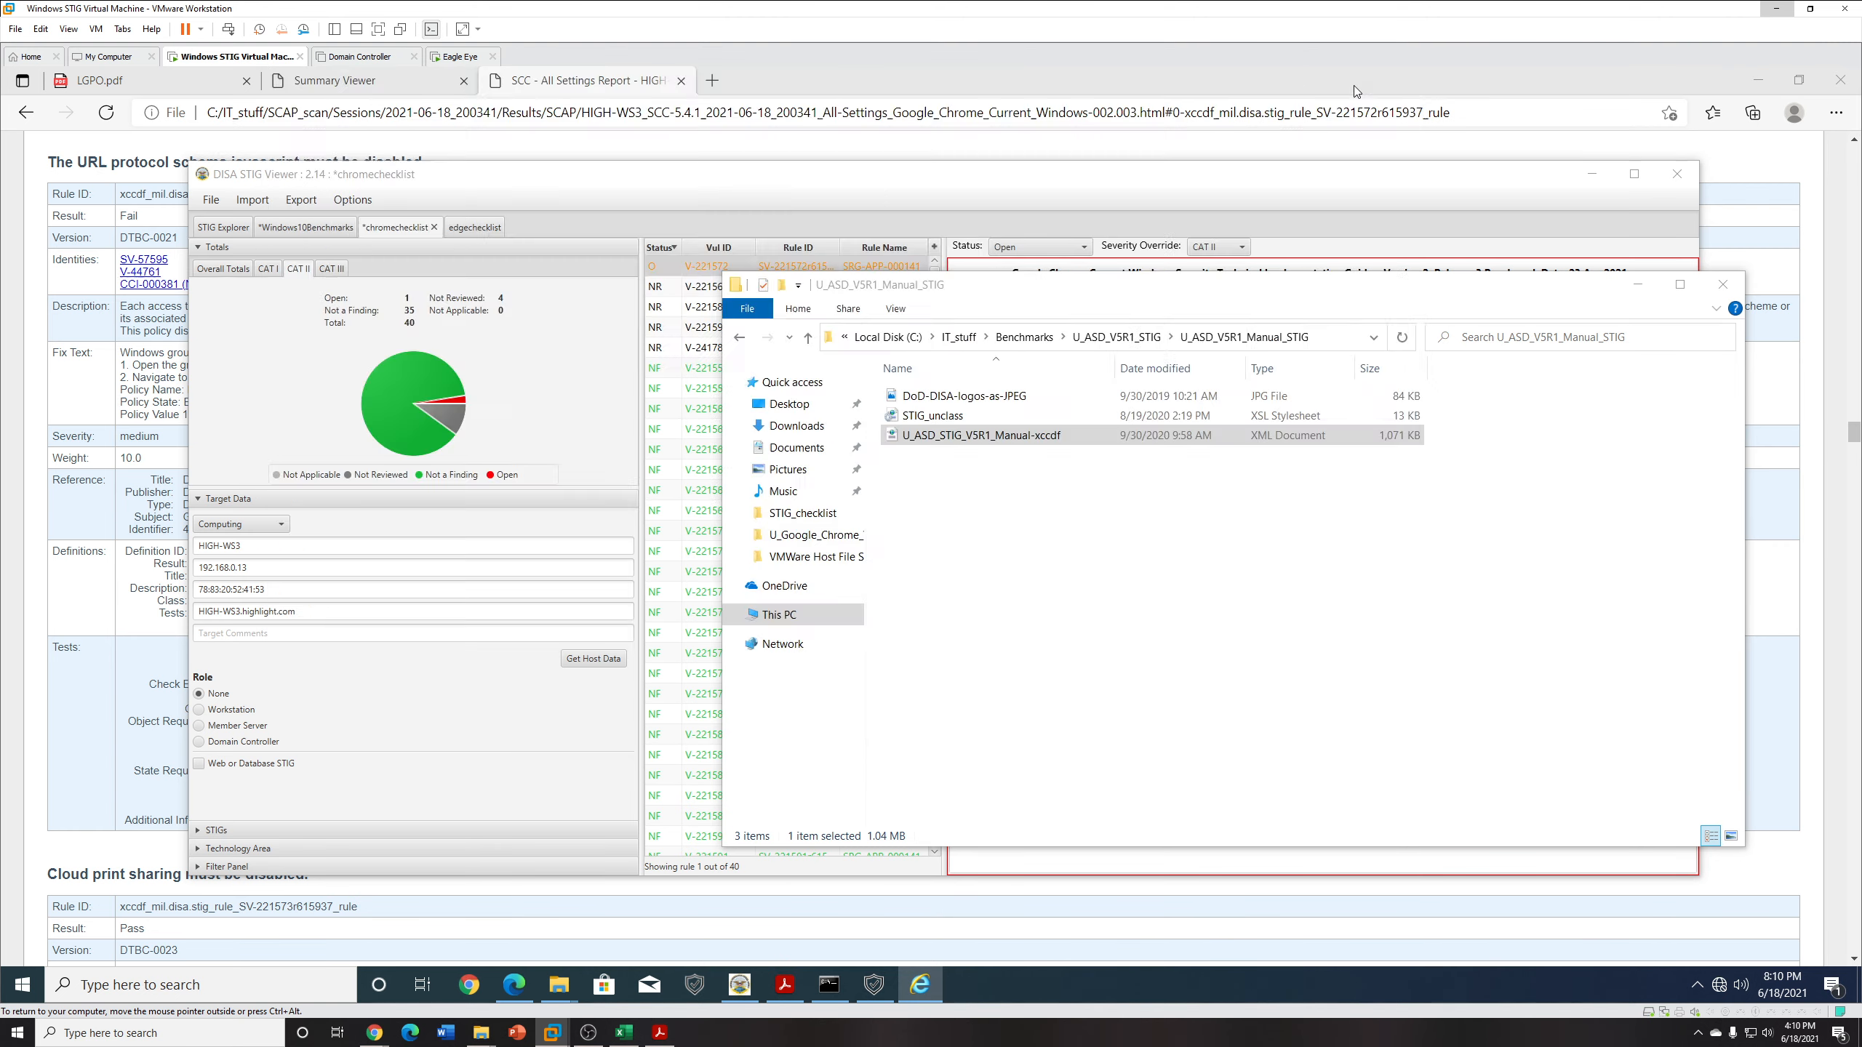
Examine the manual Application Security and Development STIG, from its description and rule V-222387 through to the later rules.
{"action": "scroll", "coordinate": [1165, 469], "scroll_direction": "down", "scroll_amount": 3}
{"action": "scroll", "coordinate": [1166, 470], "scroll_direction": "down", "scroll_amount": 5}
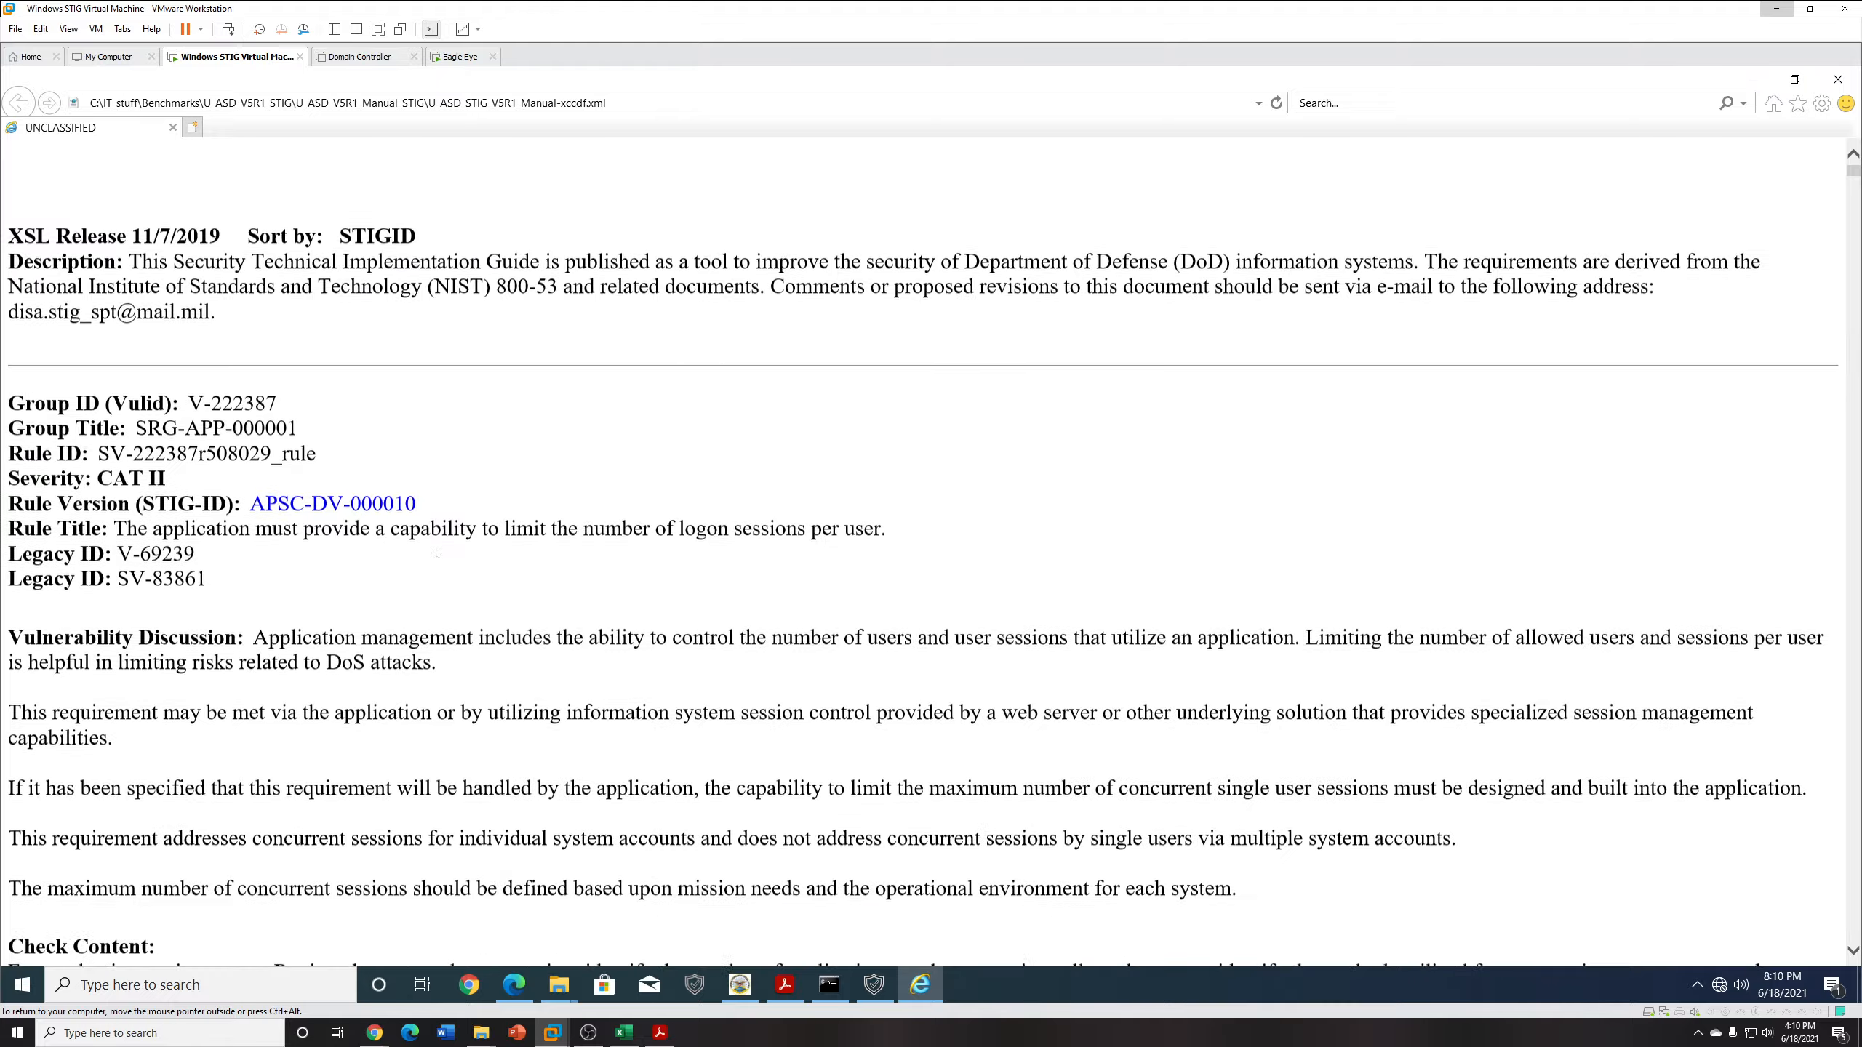
{"action": "scroll", "coordinate": [1165, 470], "scroll_direction": "up", "scroll_amount": 5}
{"action": "scroll", "coordinate": [1165, 470], "scroll_direction": "down", "scroll_amount": 5}
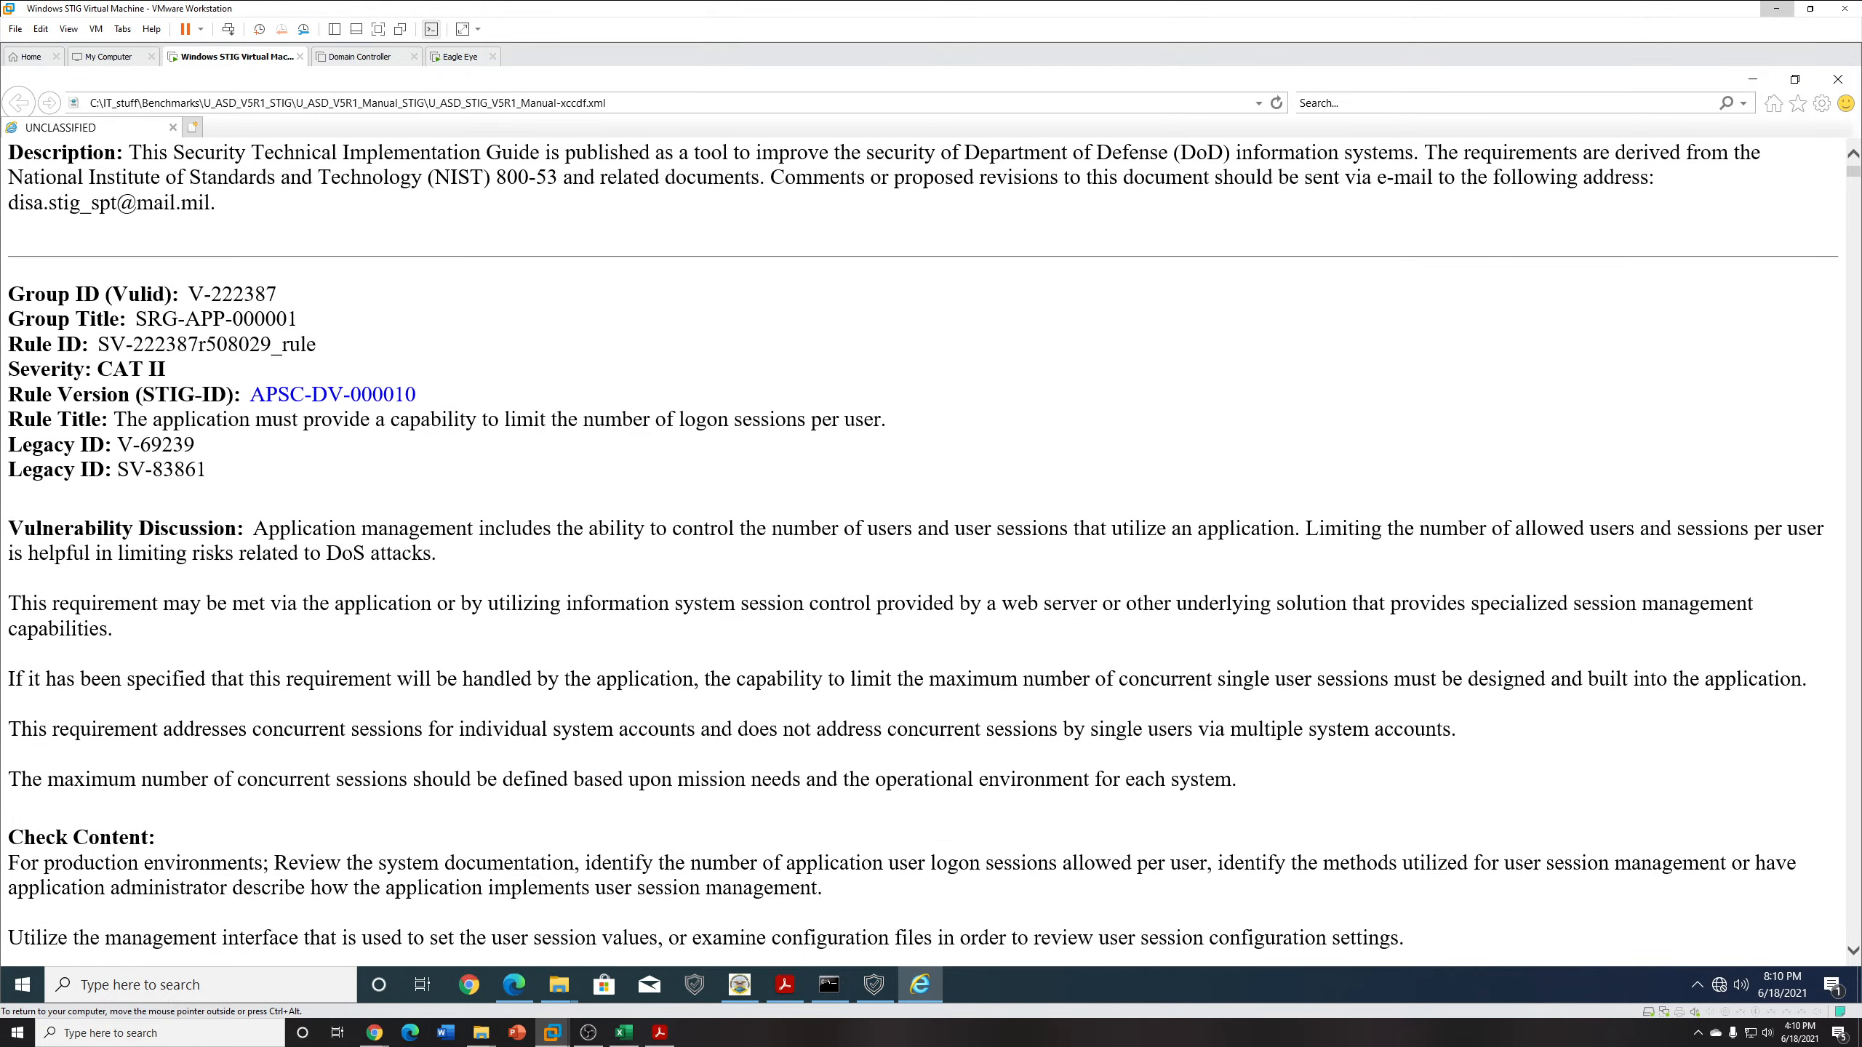
{"action": "scroll", "coordinate": [1848, 297], "scroll_direction": "down", "scroll_amount": 15}
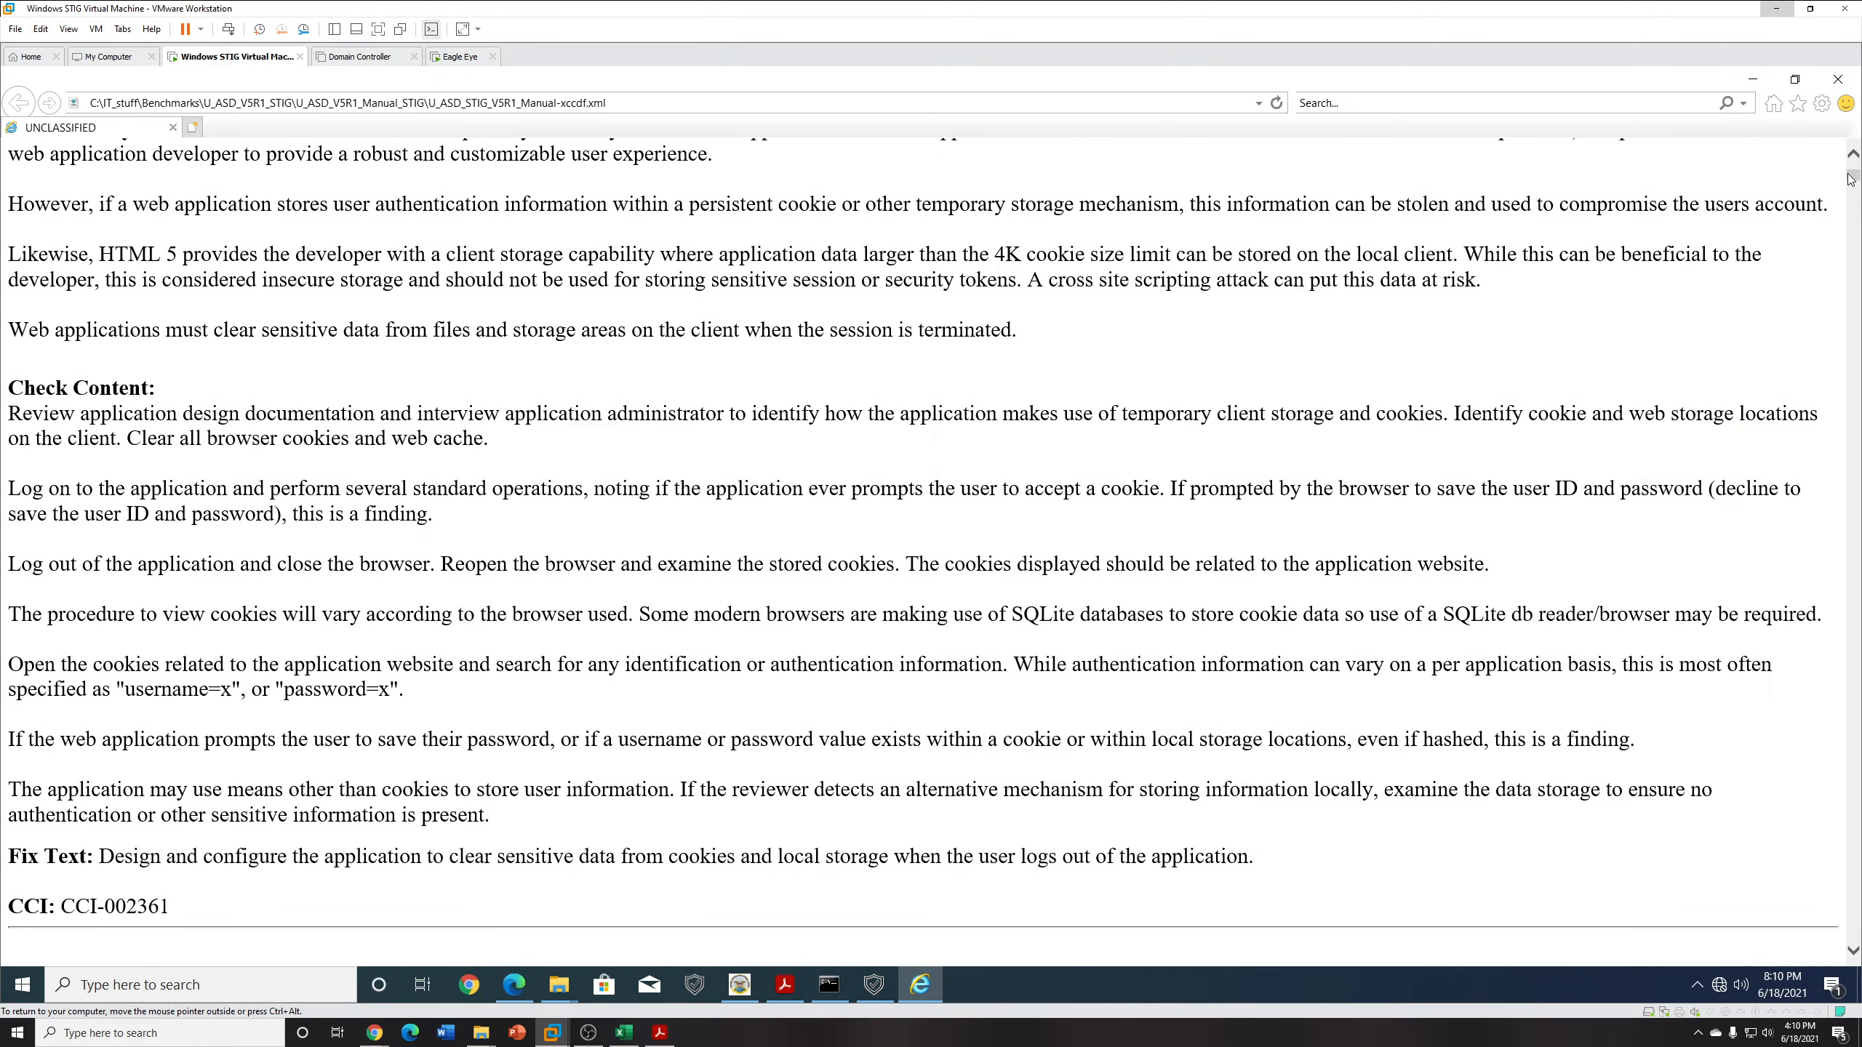
{"action": "left_click_drag", "start_coordinate": [1851, 179], "coordinate": [1859, 863]}
{"action": "scroll", "coordinate": [1082, 622], "scroll_direction": "down", "scroll_amount": 20}
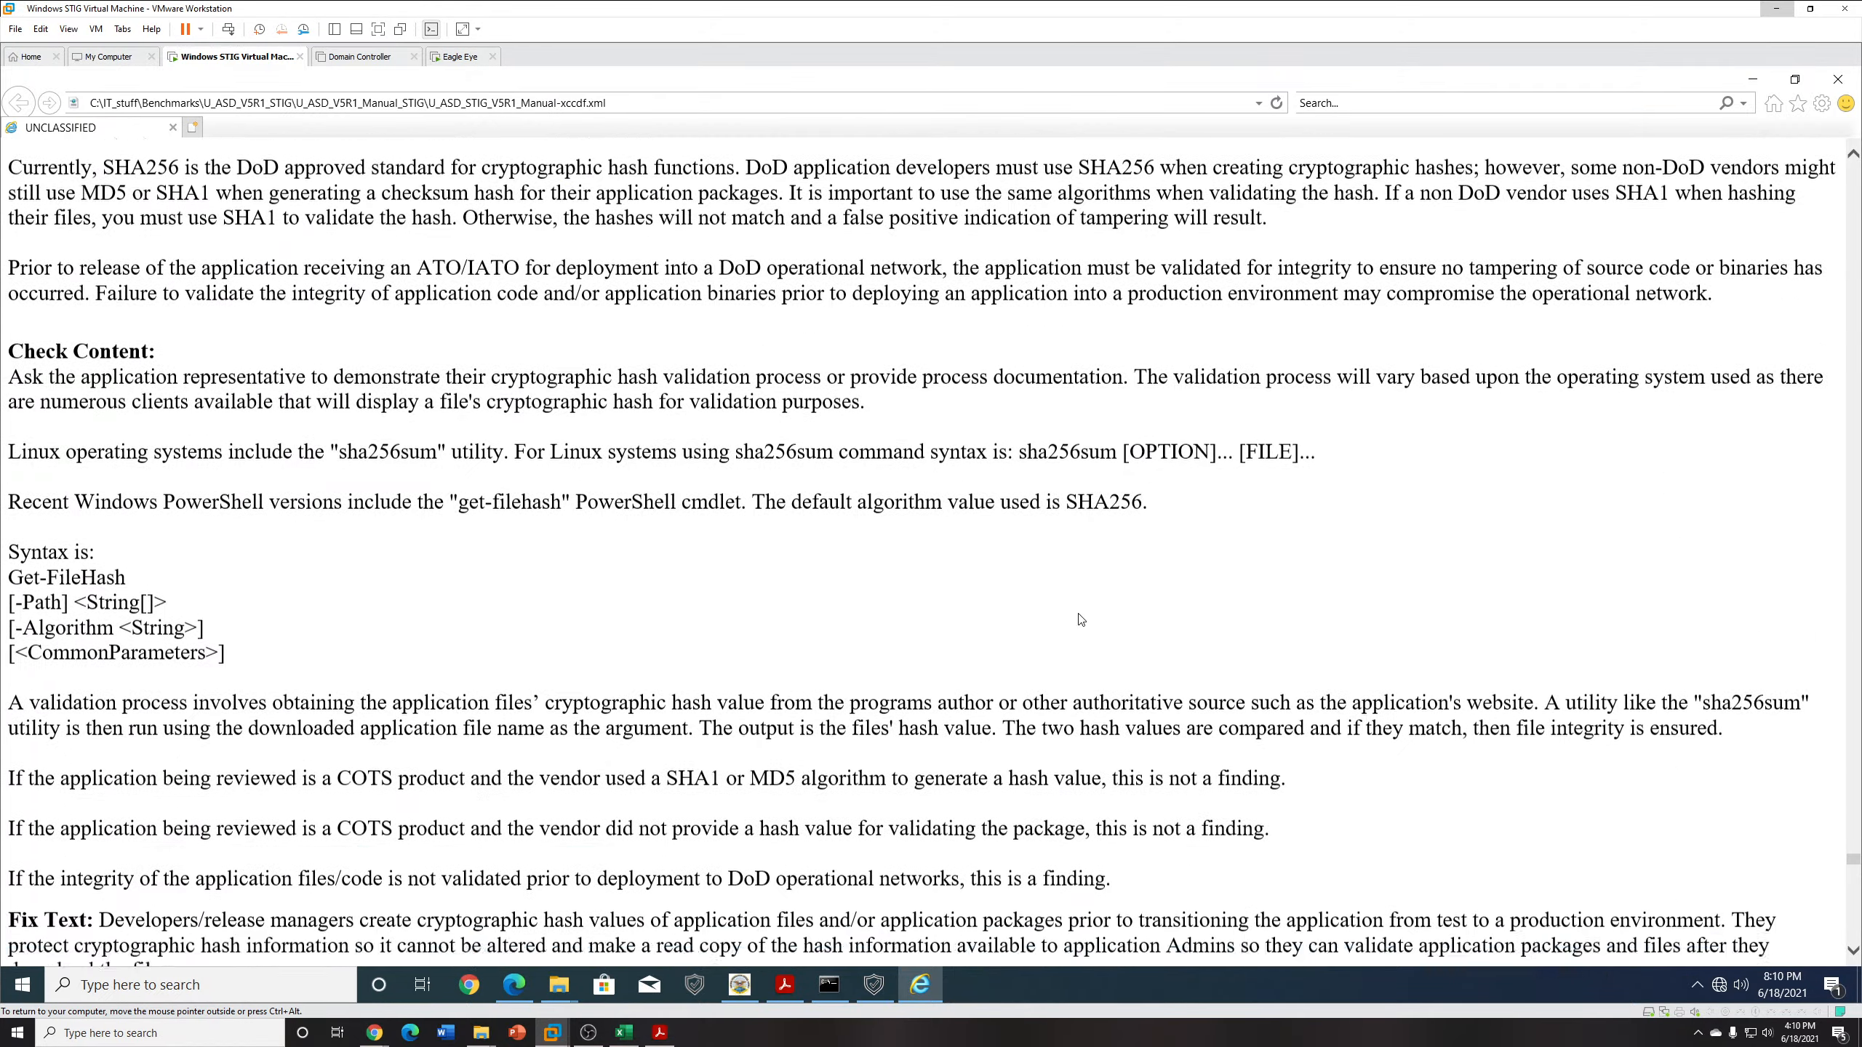
{"action": "scroll", "coordinate": [1080, 600], "scroll_direction": "down", "scroll_amount": 3}
Search the STIG for "8570" and highlight the DoD 8570 training wording in rule V-222673's vulnerability discussion.
{"action": "key", "text": "ctrl+f"}
{"action": "type", "text": "8570"}
{"action": "scroll", "coordinate": [554, 421], "scroll_direction": "down", "scroll_amount": 3}
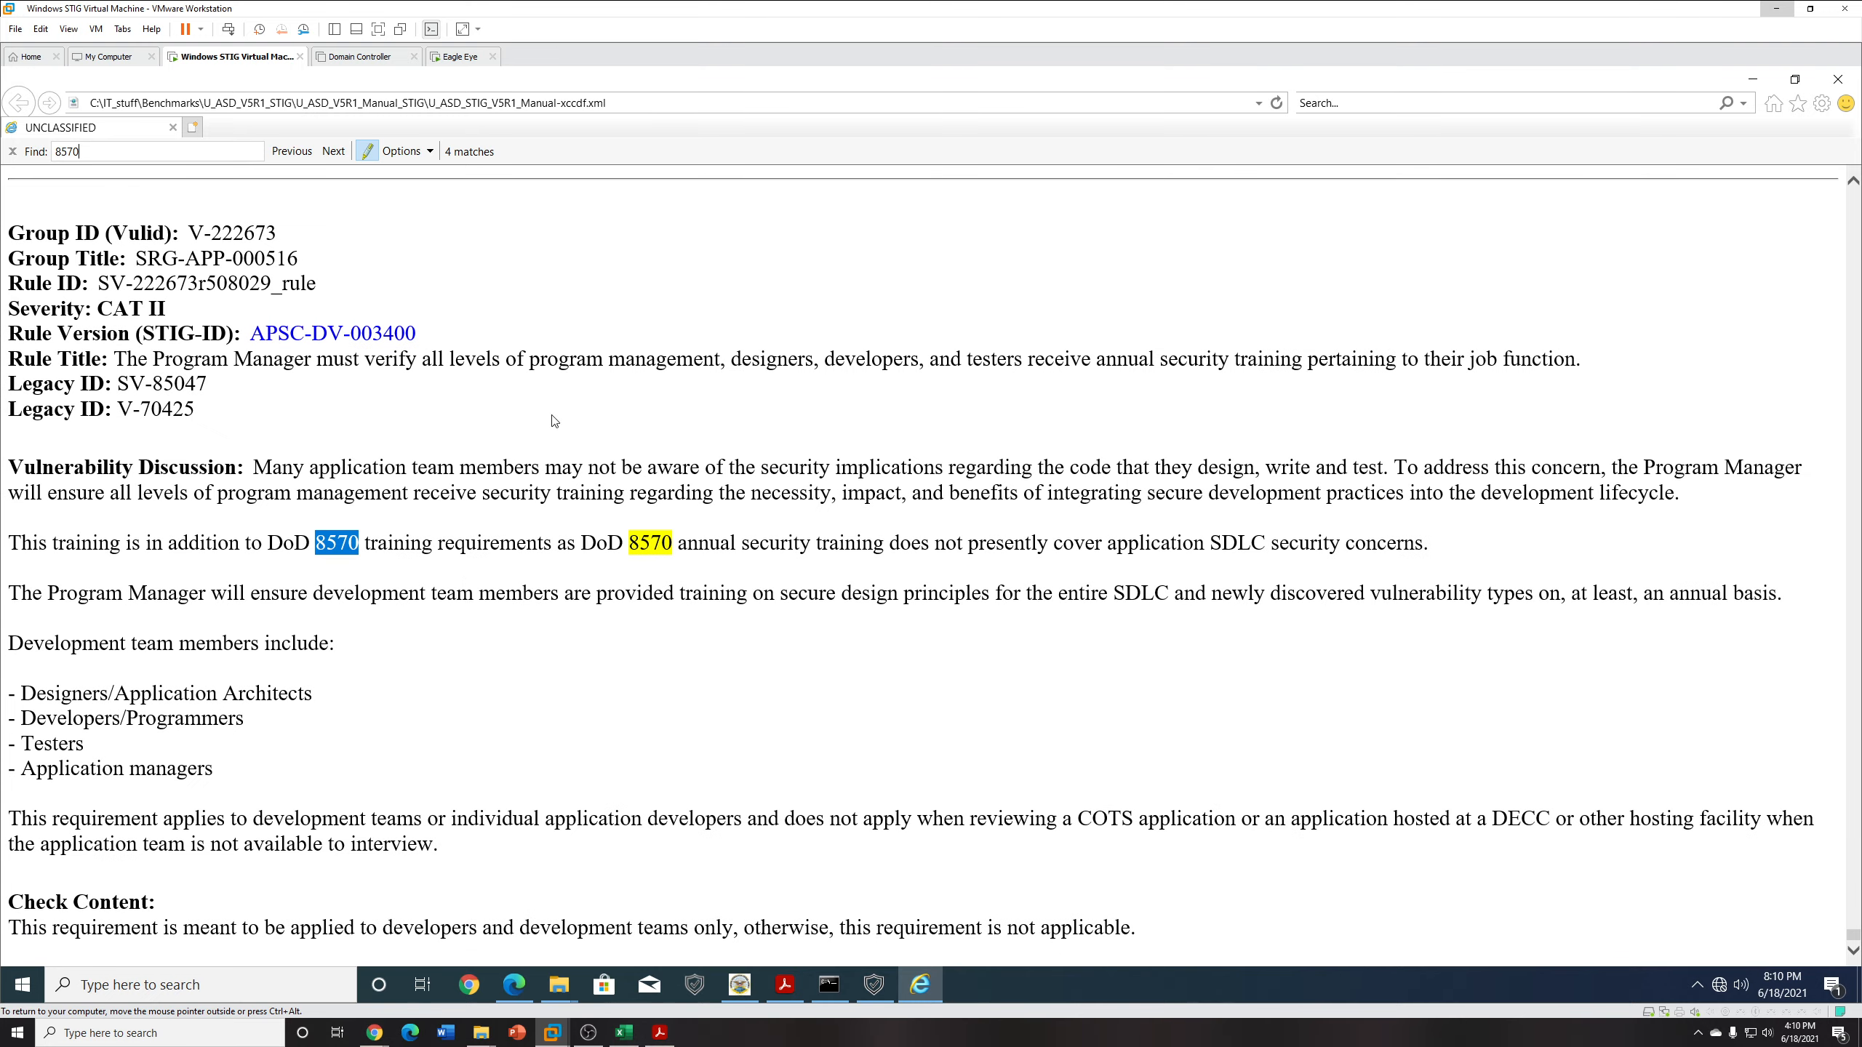
{"action": "left_click_drag", "start_coordinate": [145, 543], "coordinate": [1428, 543]}
{"action": "left_click", "coordinate": [937, 585]}
{"action": "left_click_drag", "start_coordinate": [580, 543], "coordinate": [816, 543]}
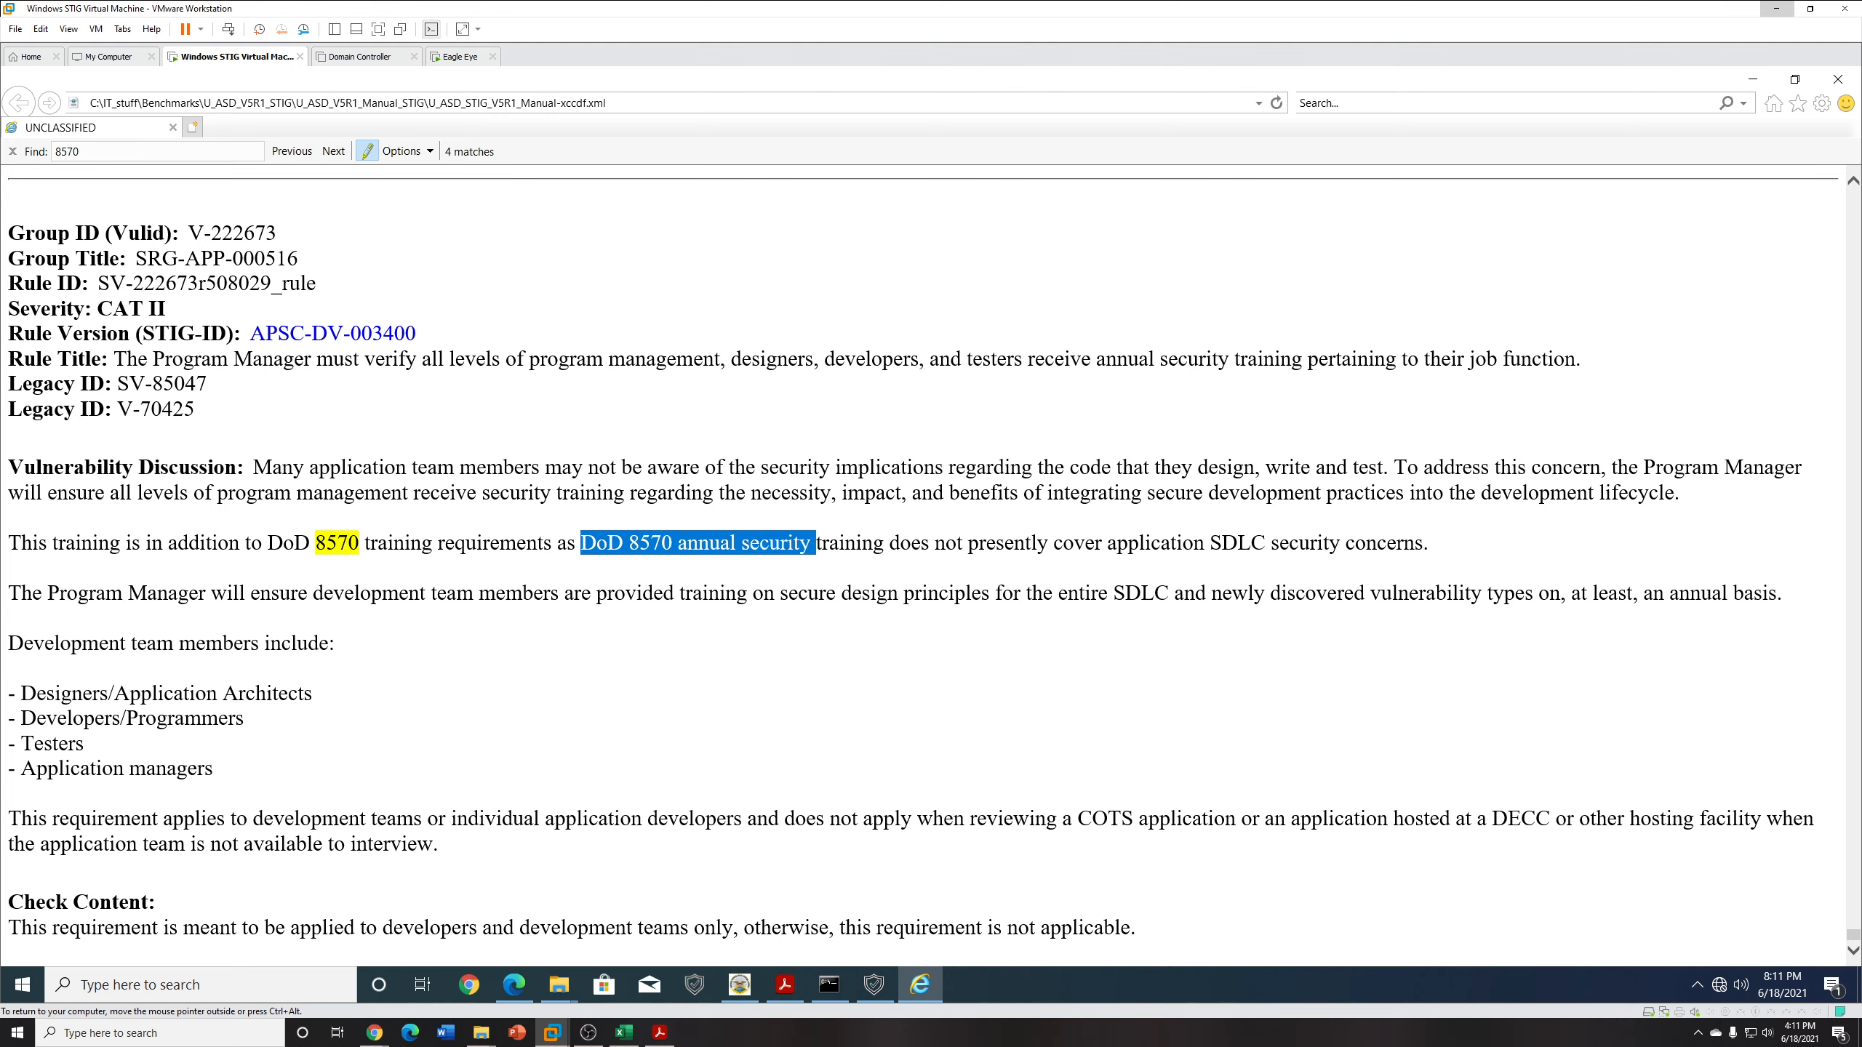
{"action": "left_click", "coordinate": [759, 563]}
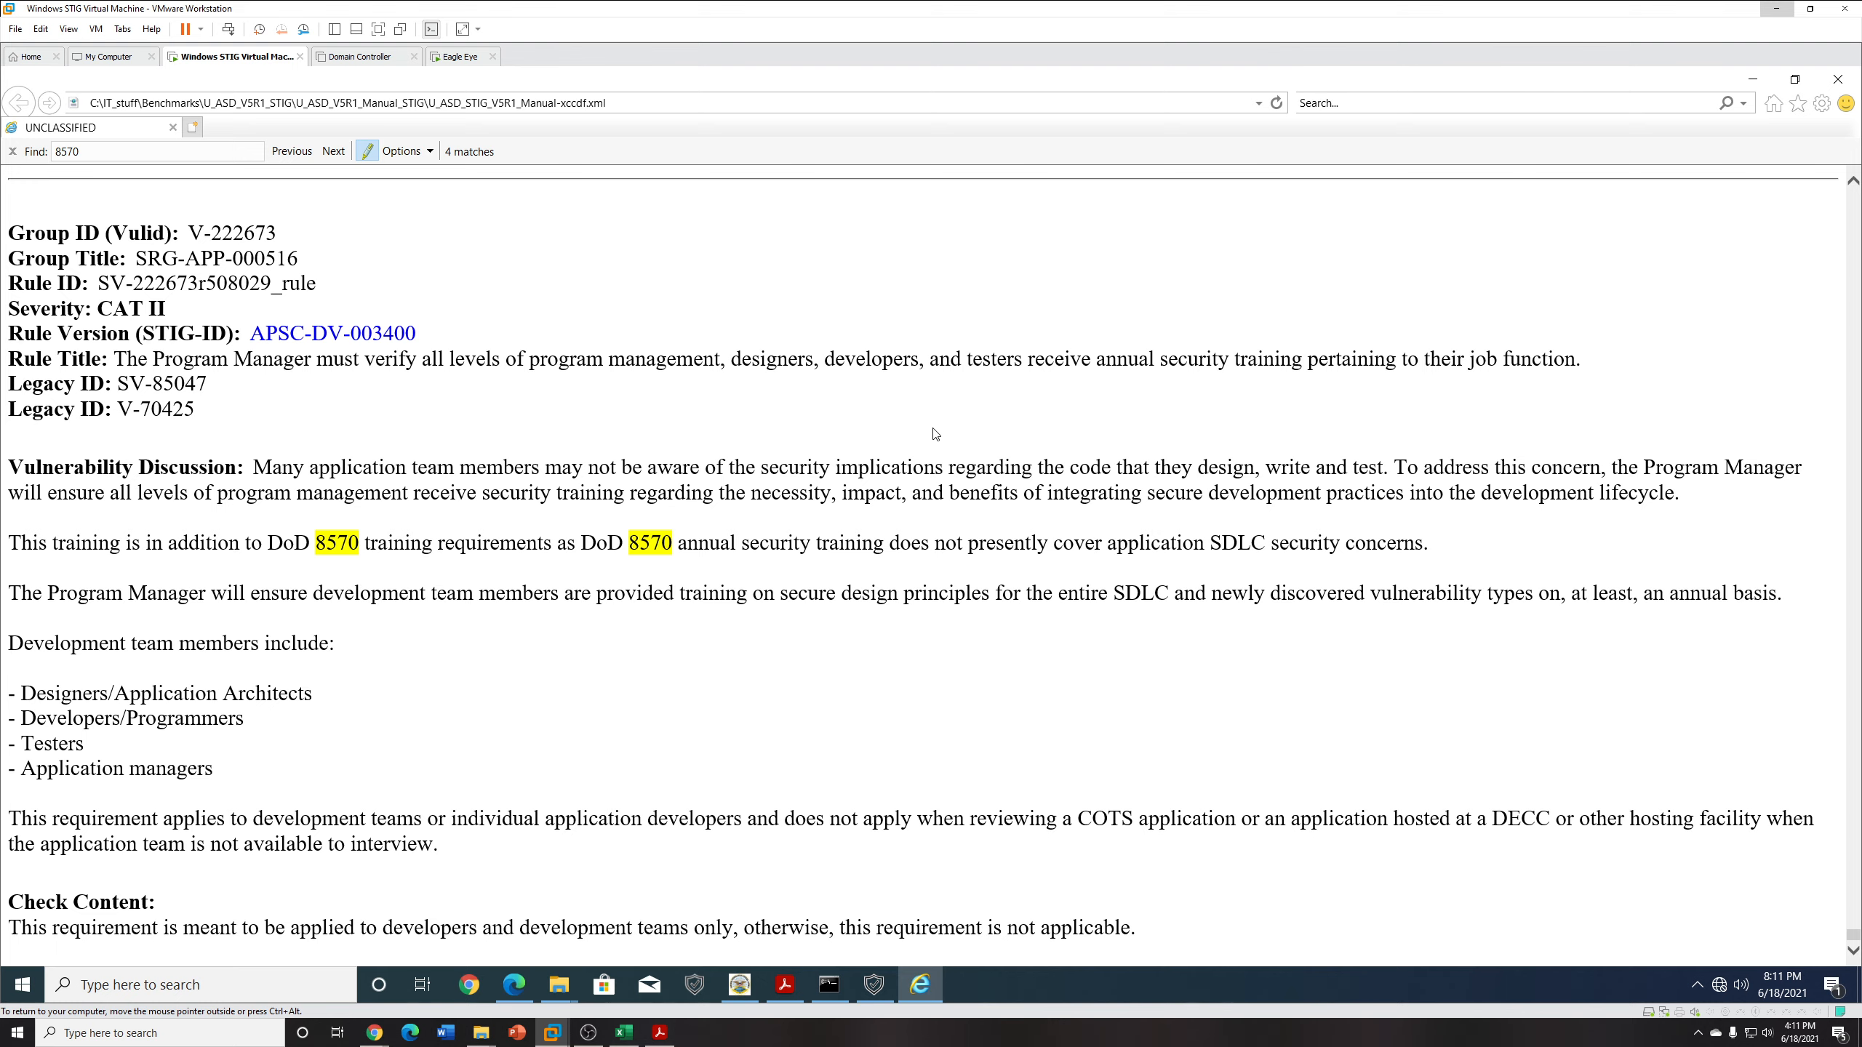
Read the check content and fix text of rule V-222673 on annual security training.
{"action": "scroll", "coordinate": [939, 450], "scroll_direction": "down", "scroll_amount": 6}
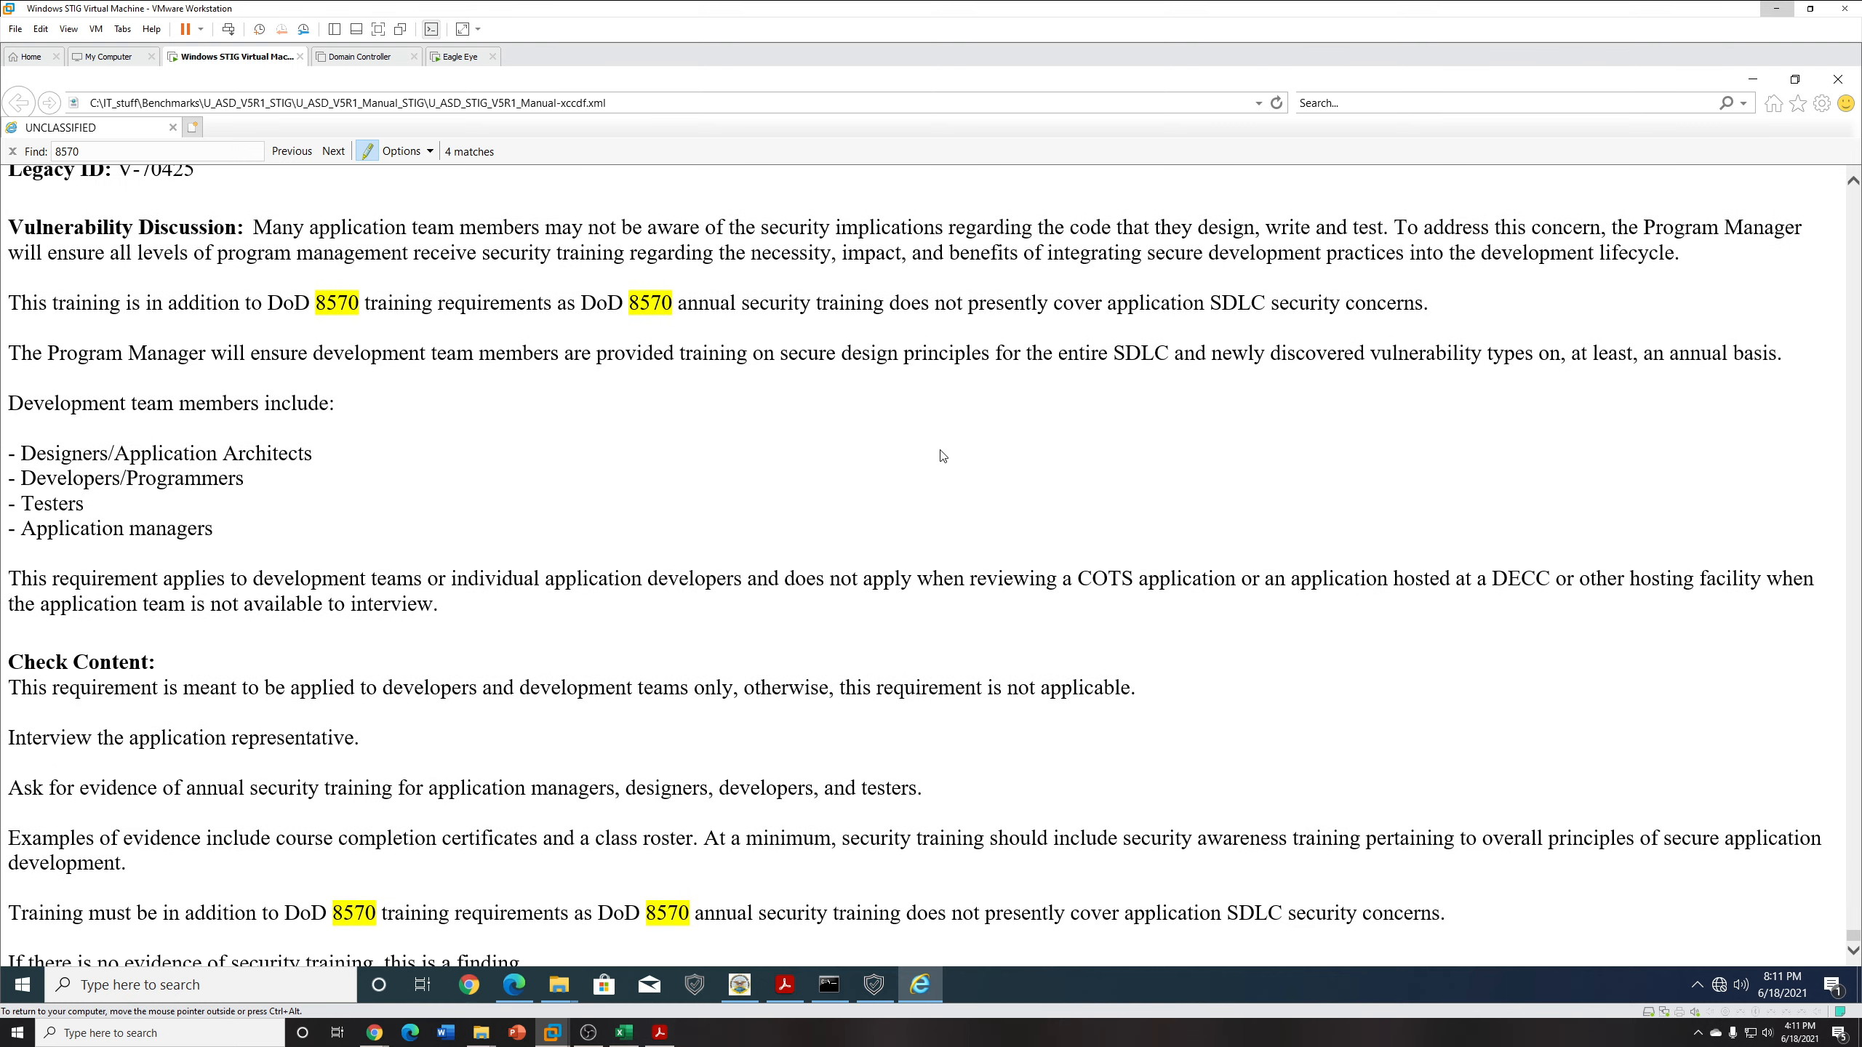
{"action": "scroll", "coordinate": [922, 576], "scroll_direction": "up", "scroll_amount": 7}
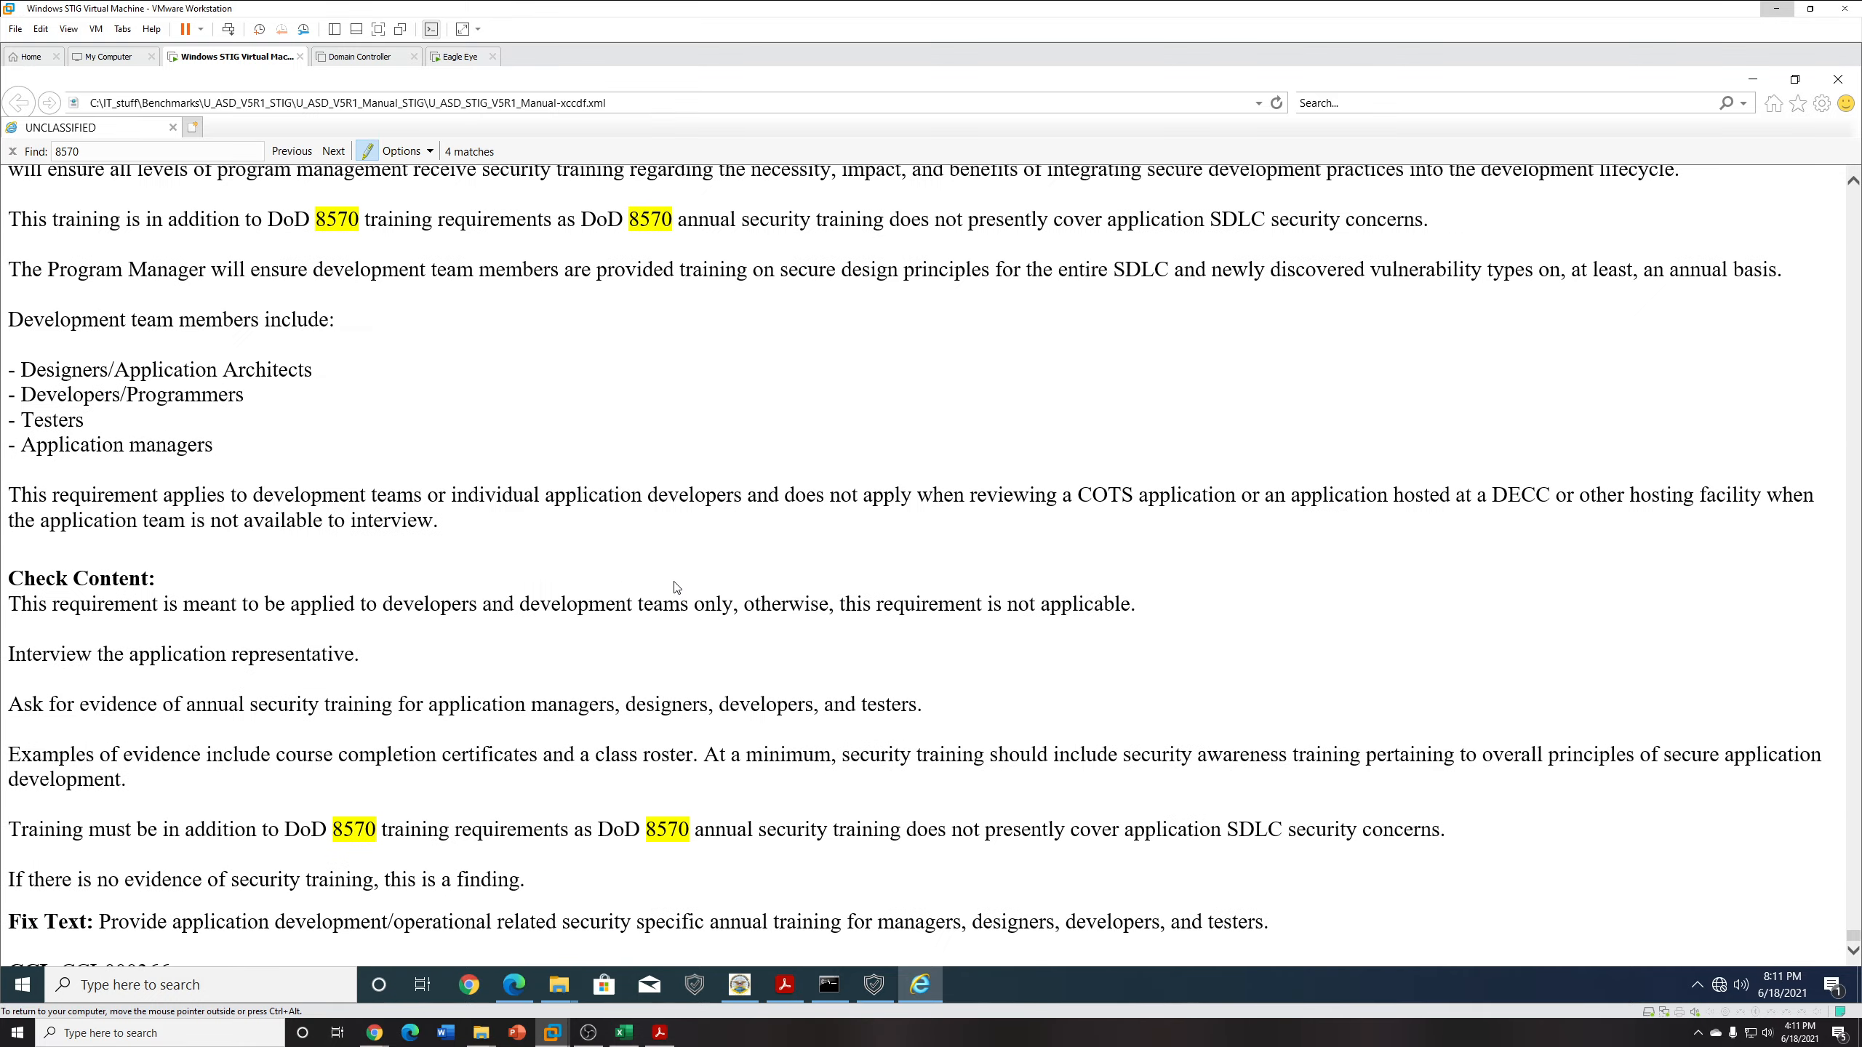
{"action": "scroll", "coordinate": [922, 577], "scroll_direction": "down", "scroll_amount": 8}
{"action": "scroll", "coordinate": [923, 577], "scroll_direction": "down", "scroll_amount": 1}
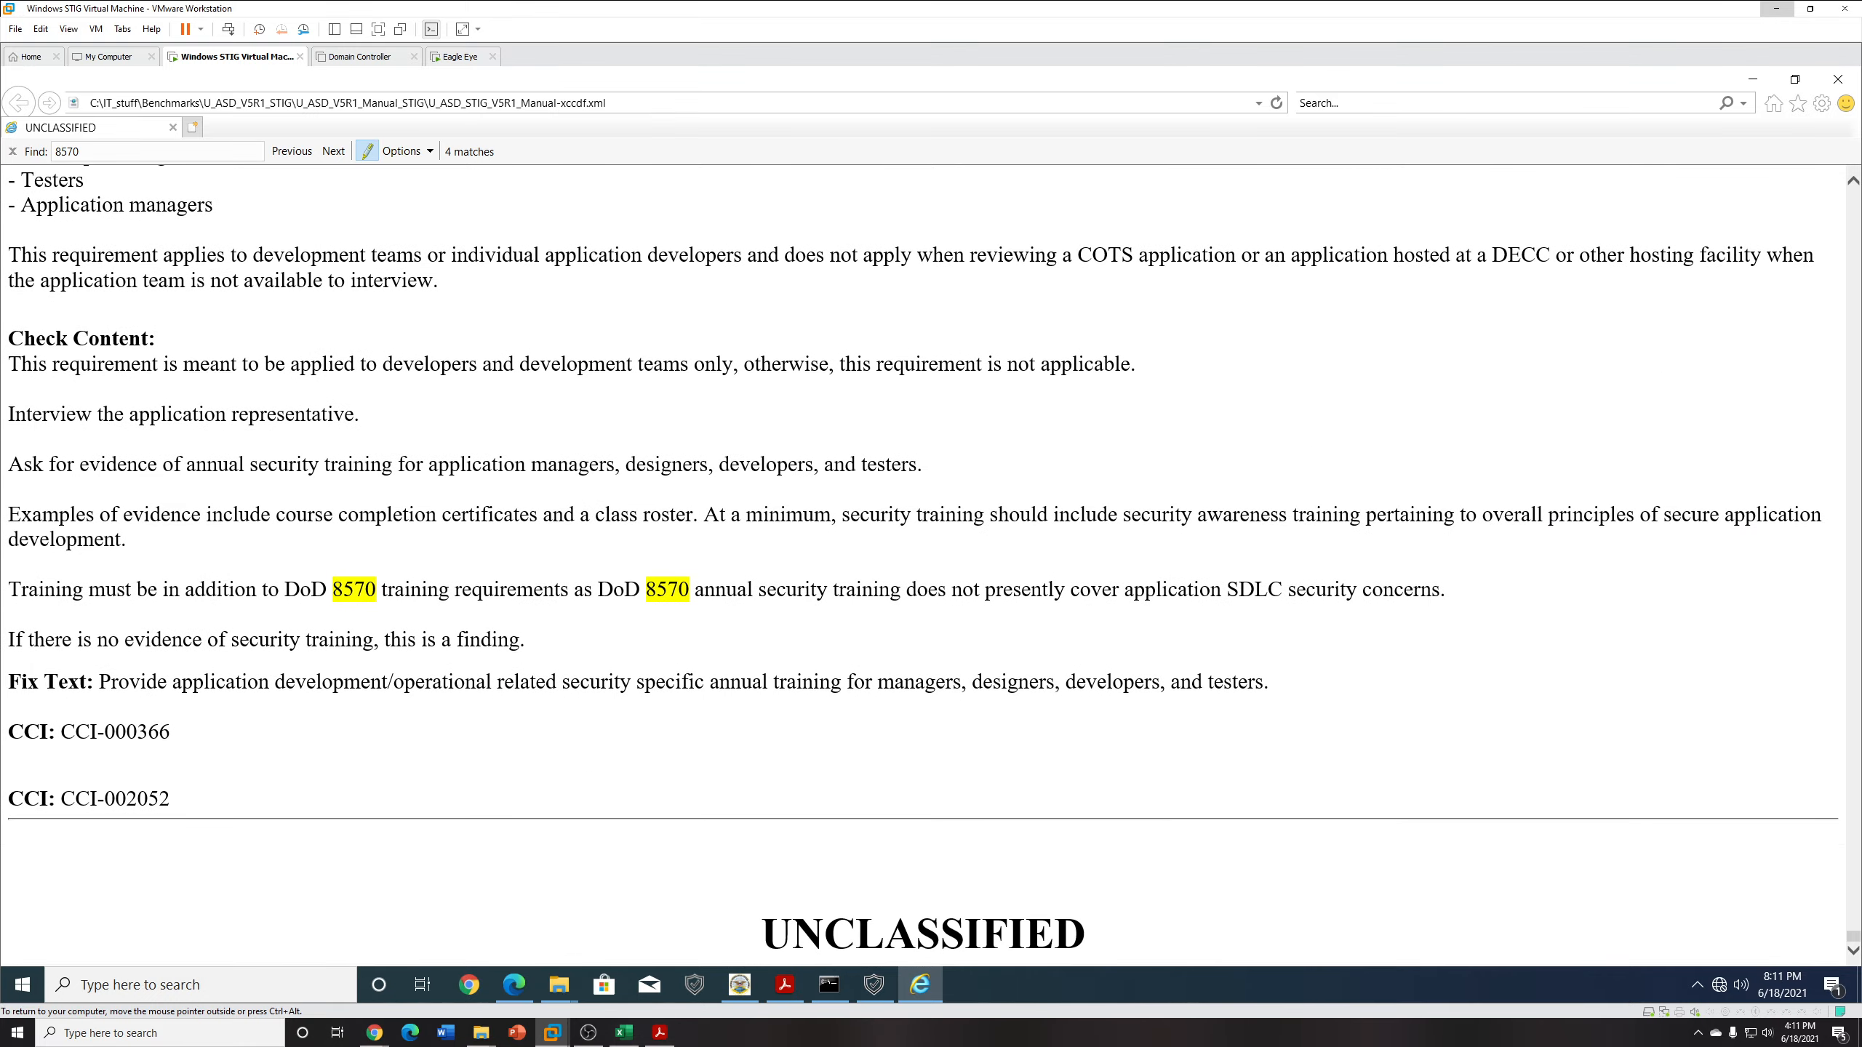
Review the check content of rule V-222672 on audit records for concurrent logons, highlighting its text.
{"action": "scroll", "coordinate": [939, 809], "scroll_direction": "up", "scroll_amount": 17}
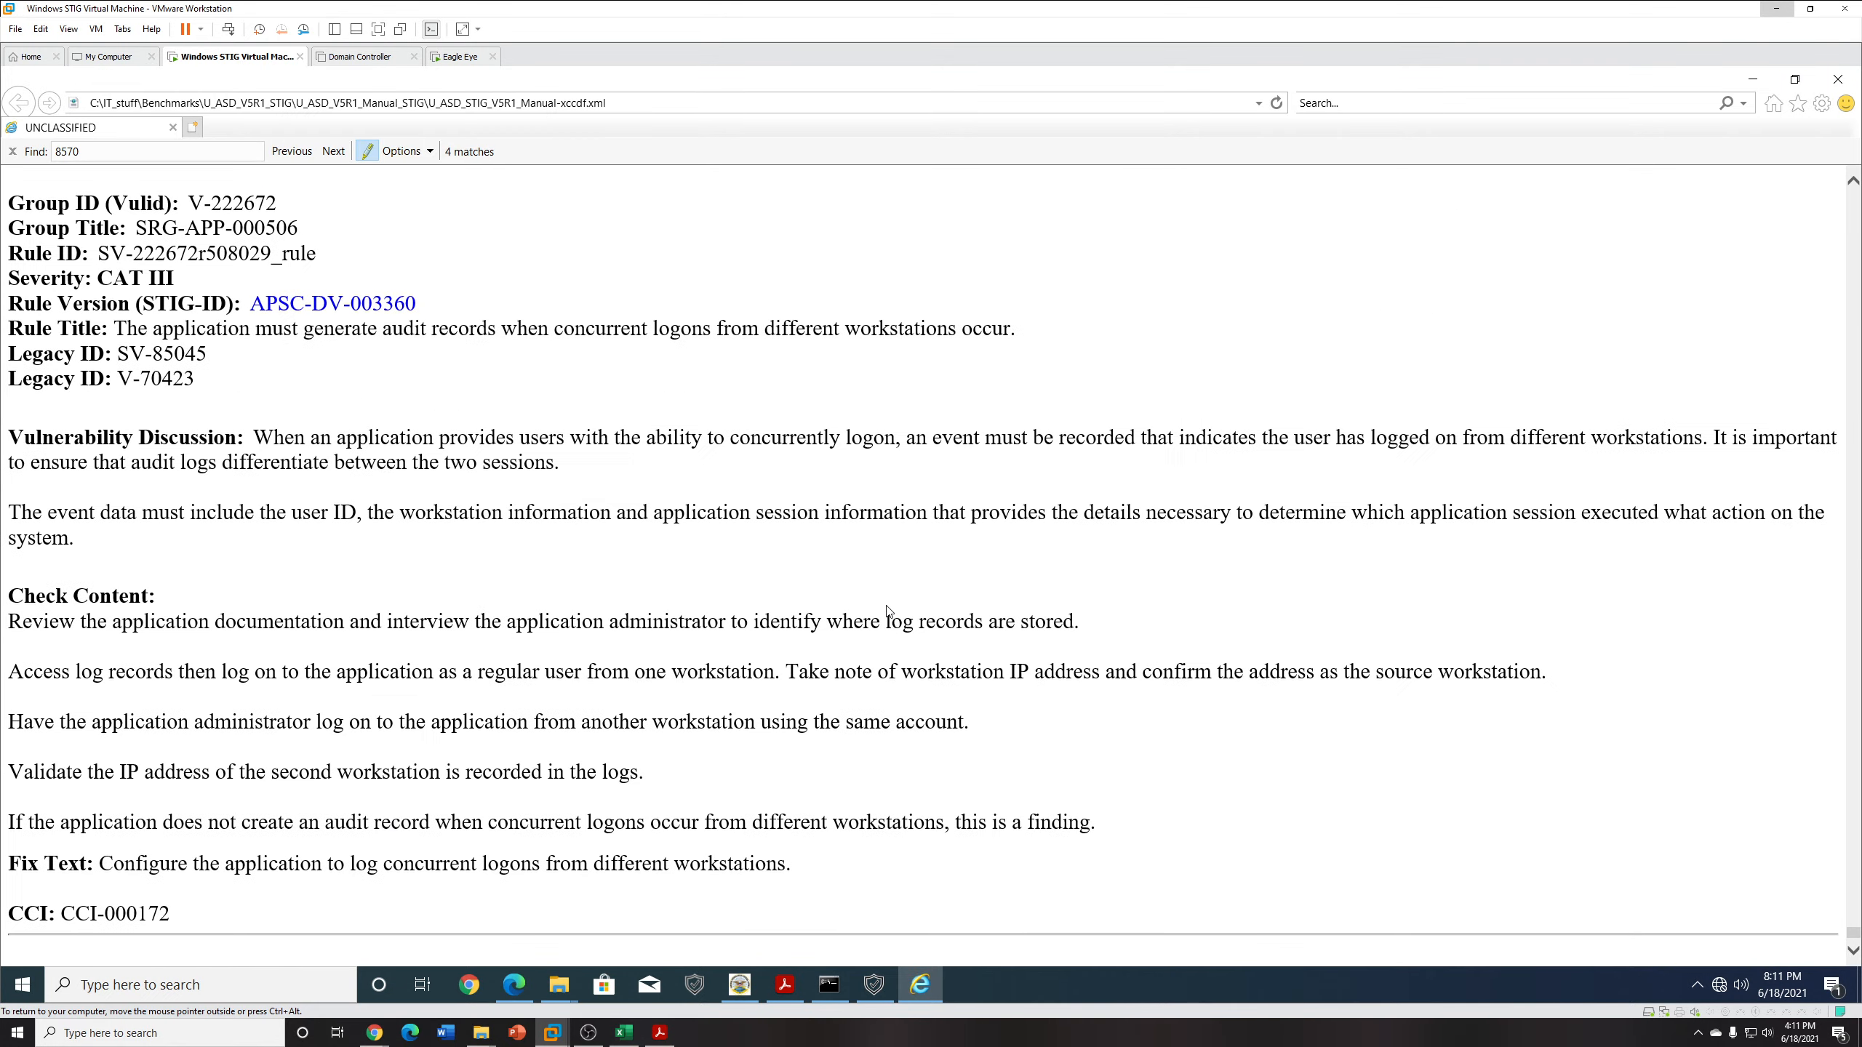
{"action": "left_click_drag", "start_coordinate": [879, 886], "coordinate": [518, 787]}
{"action": "left_click", "coordinate": [867, 717]}
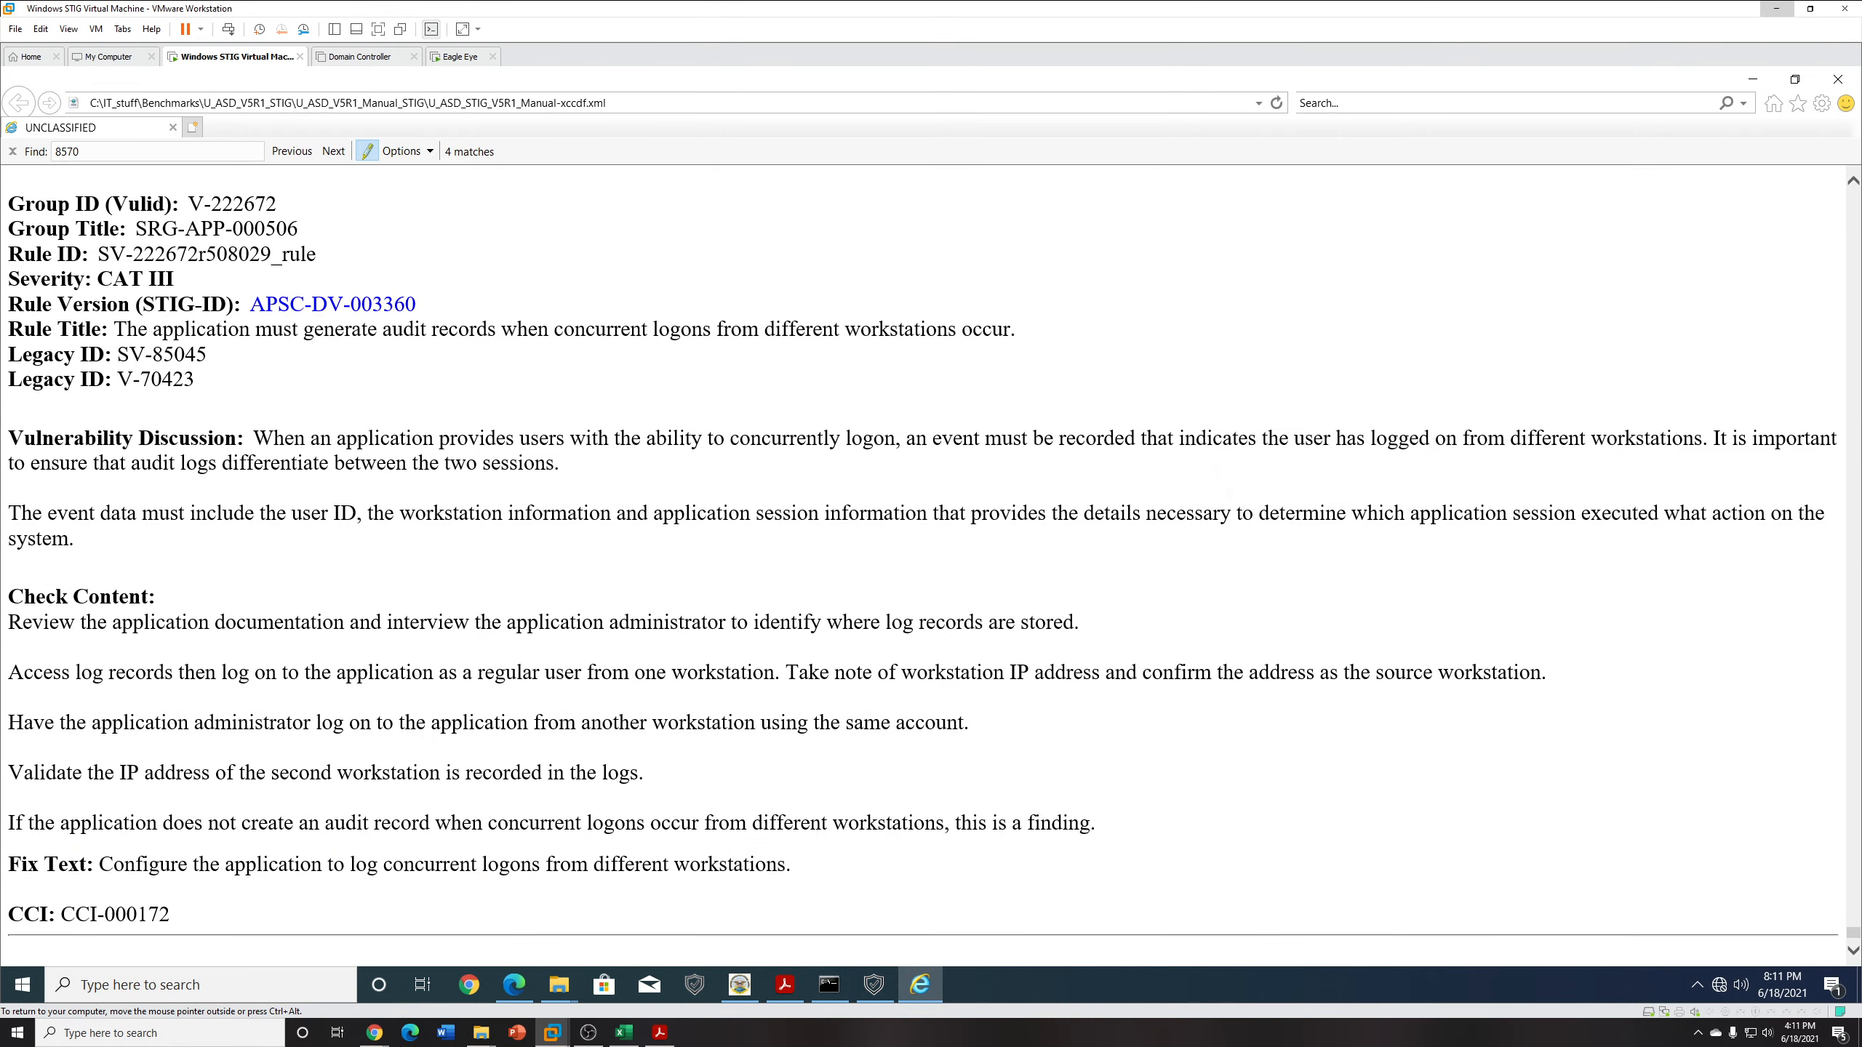
{"action": "triple_click", "coordinate": [704, 767]}
{"action": "left_click", "coordinate": [708, 776]}
Review the check content and fix text of the update notification rule just before V-222671, highlighting its text.
{"action": "scroll", "coordinate": [762, 781], "scroll_direction": "up", "scroll_amount": 6}
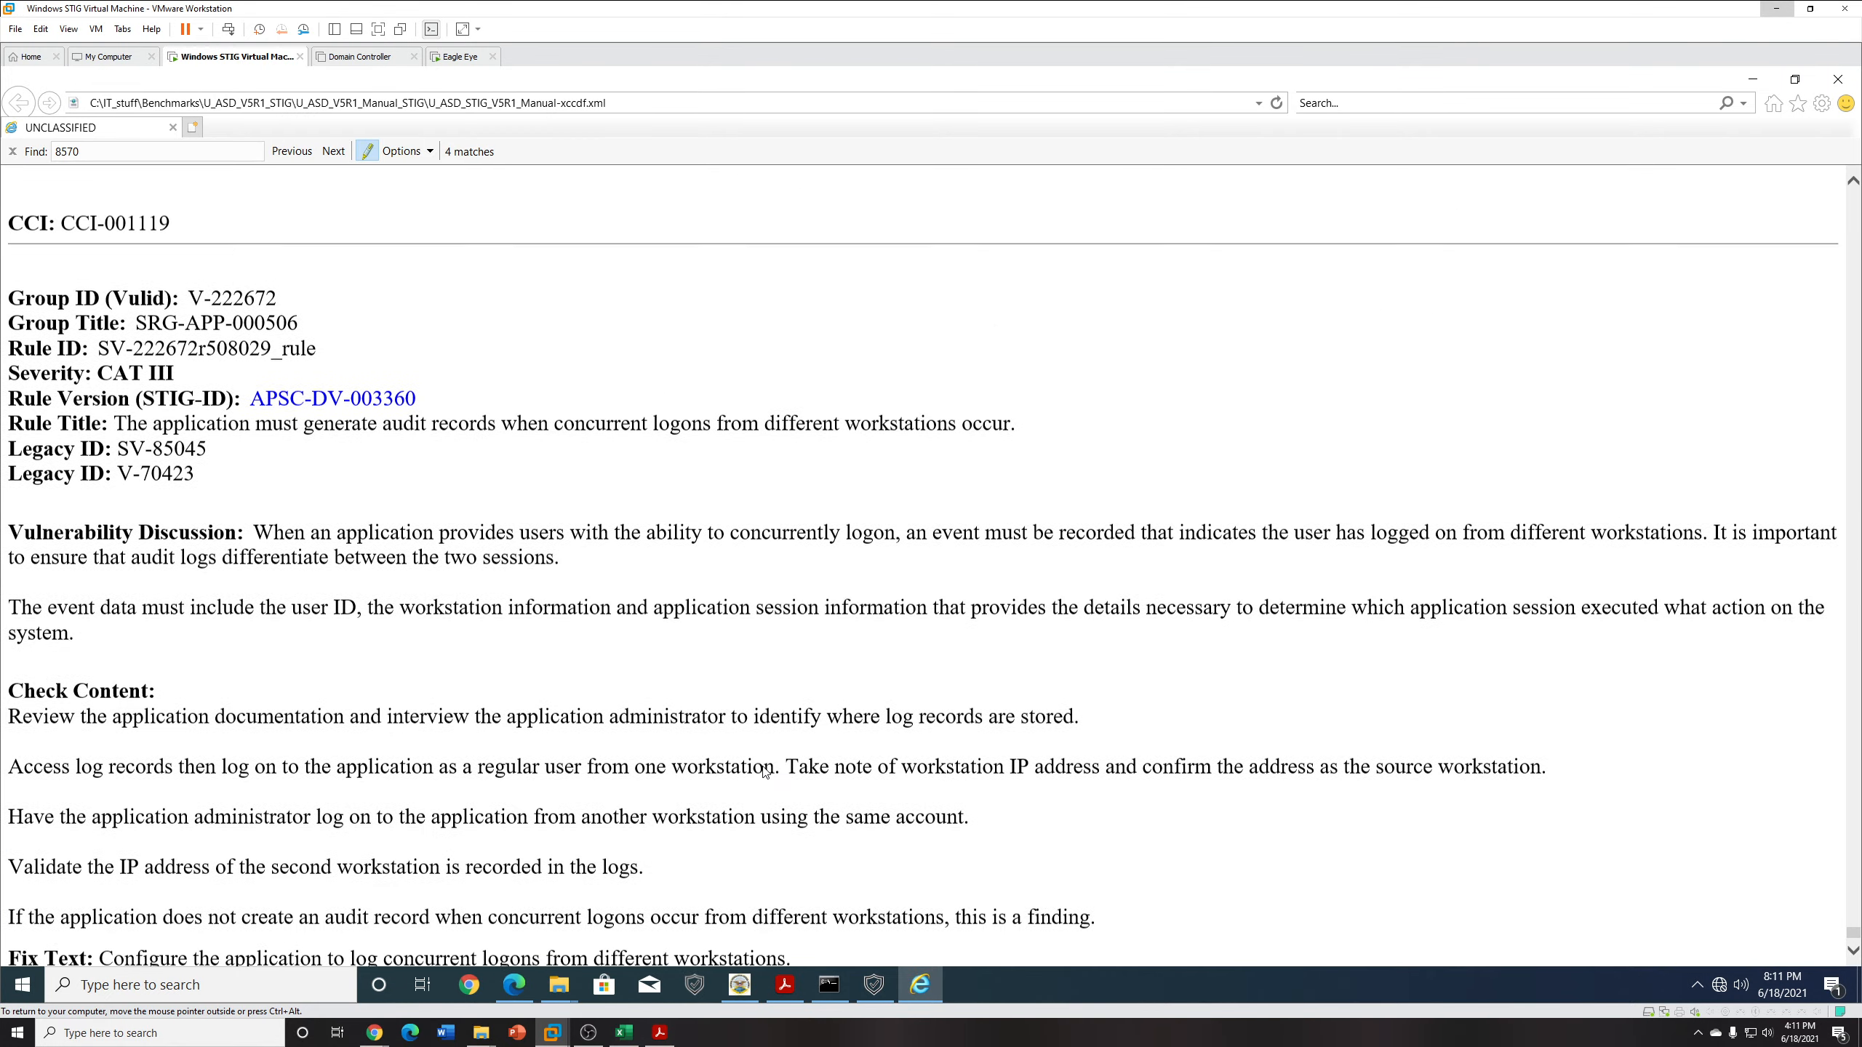
{"action": "scroll", "coordinate": [771, 726], "scroll_direction": "up", "scroll_amount": 20}
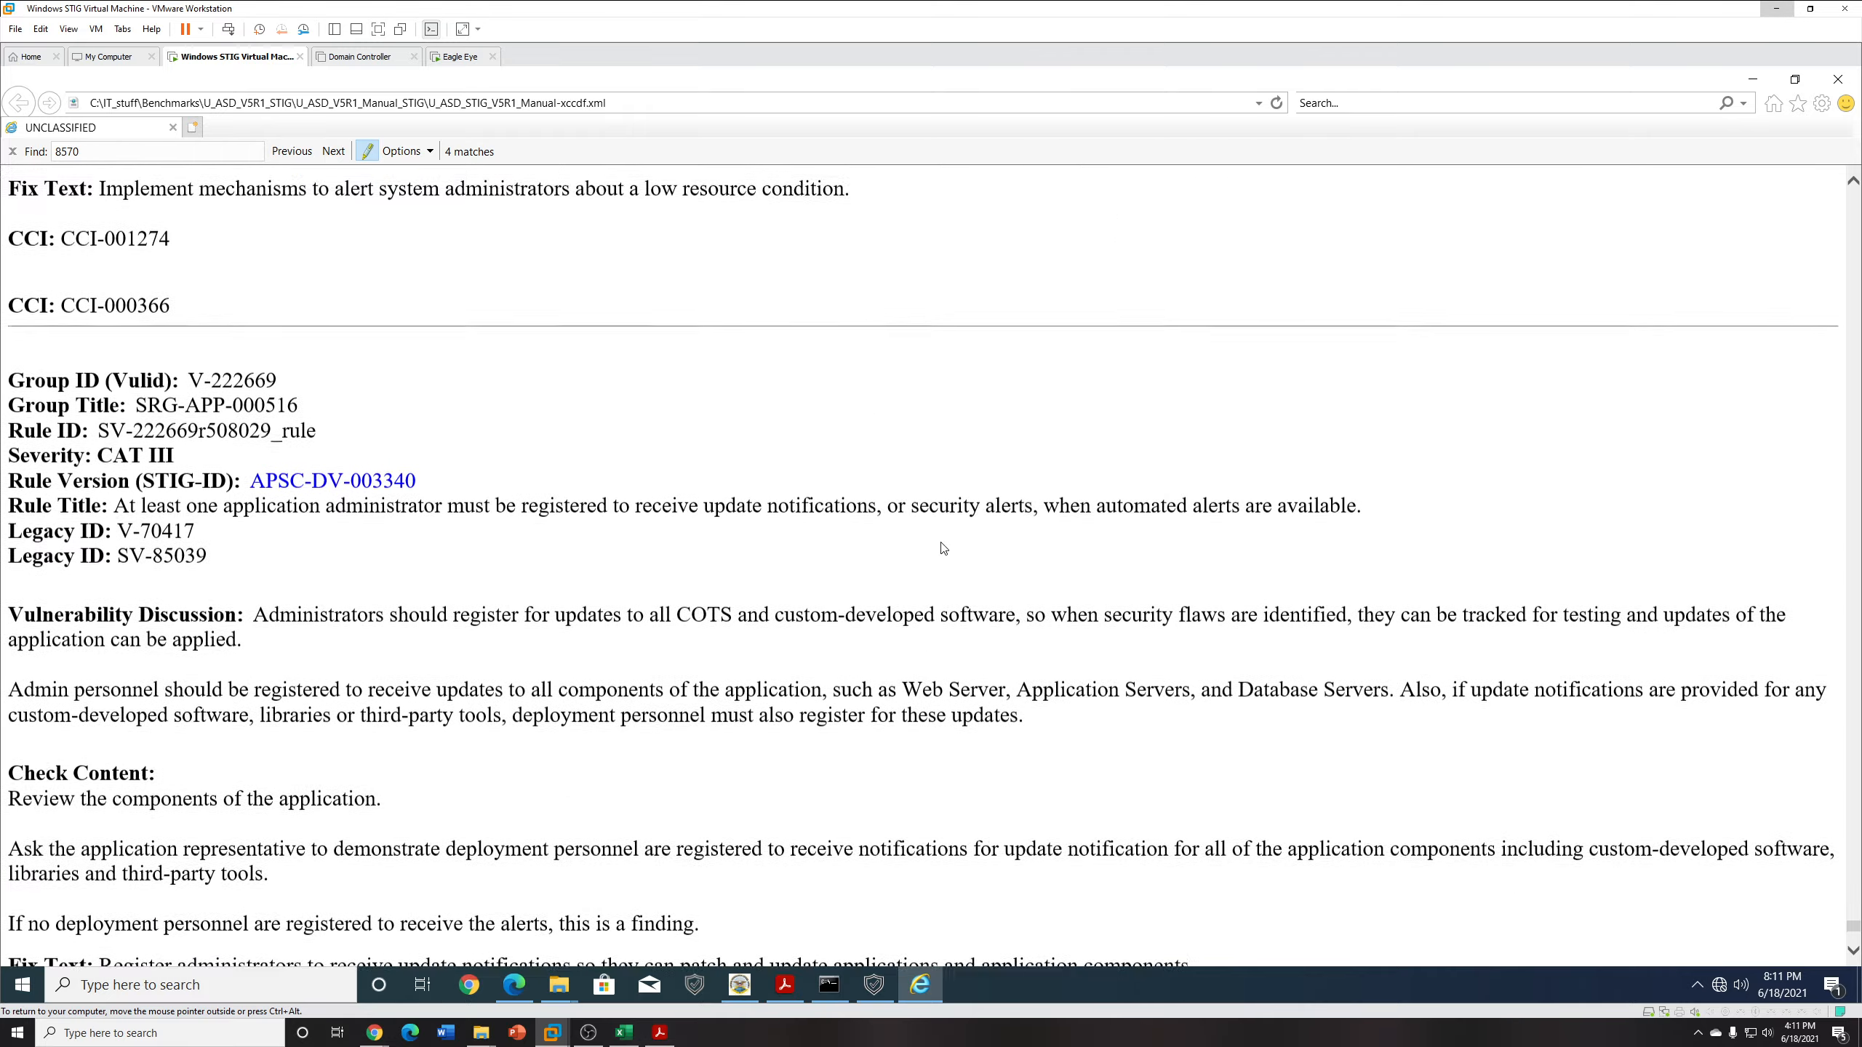
{"action": "scroll", "coordinate": [938, 547], "scroll_direction": "down", "scroll_amount": 20}
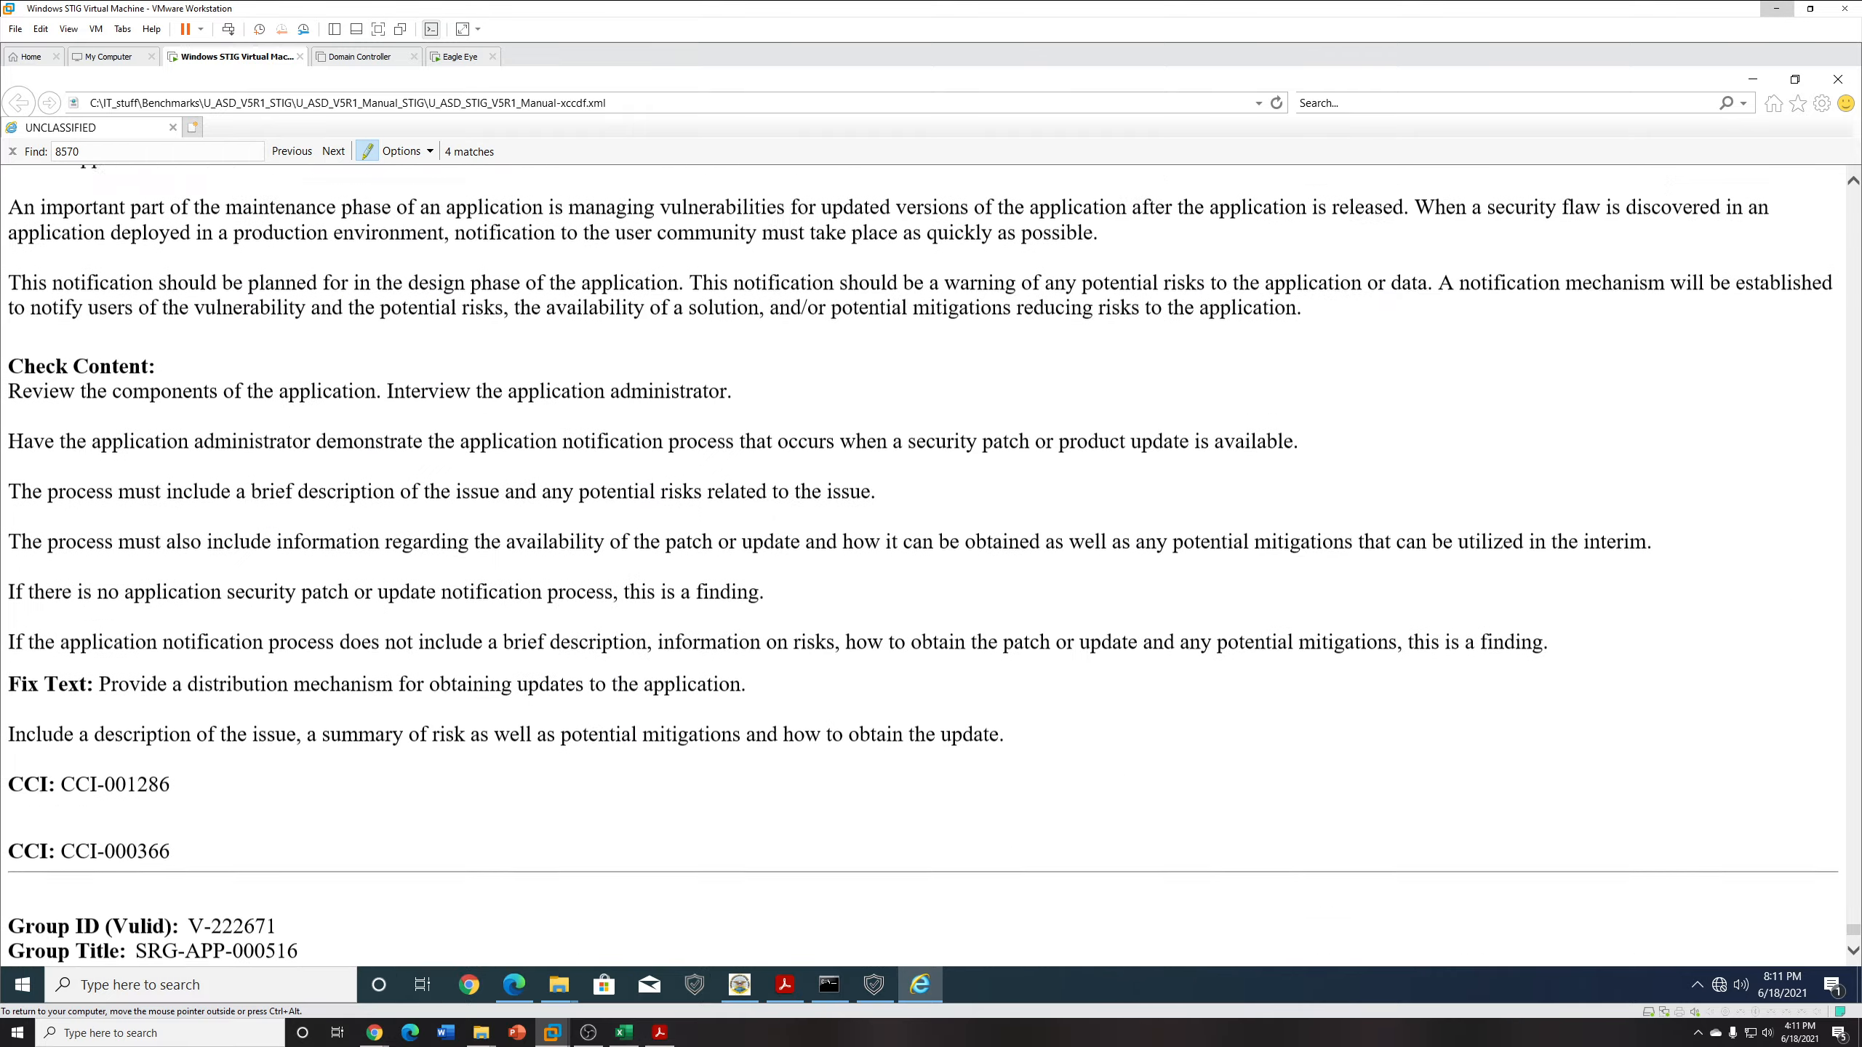
{"action": "scroll", "coordinate": [934, 550], "scroll_direction": "up", "scroll_amount": 7}
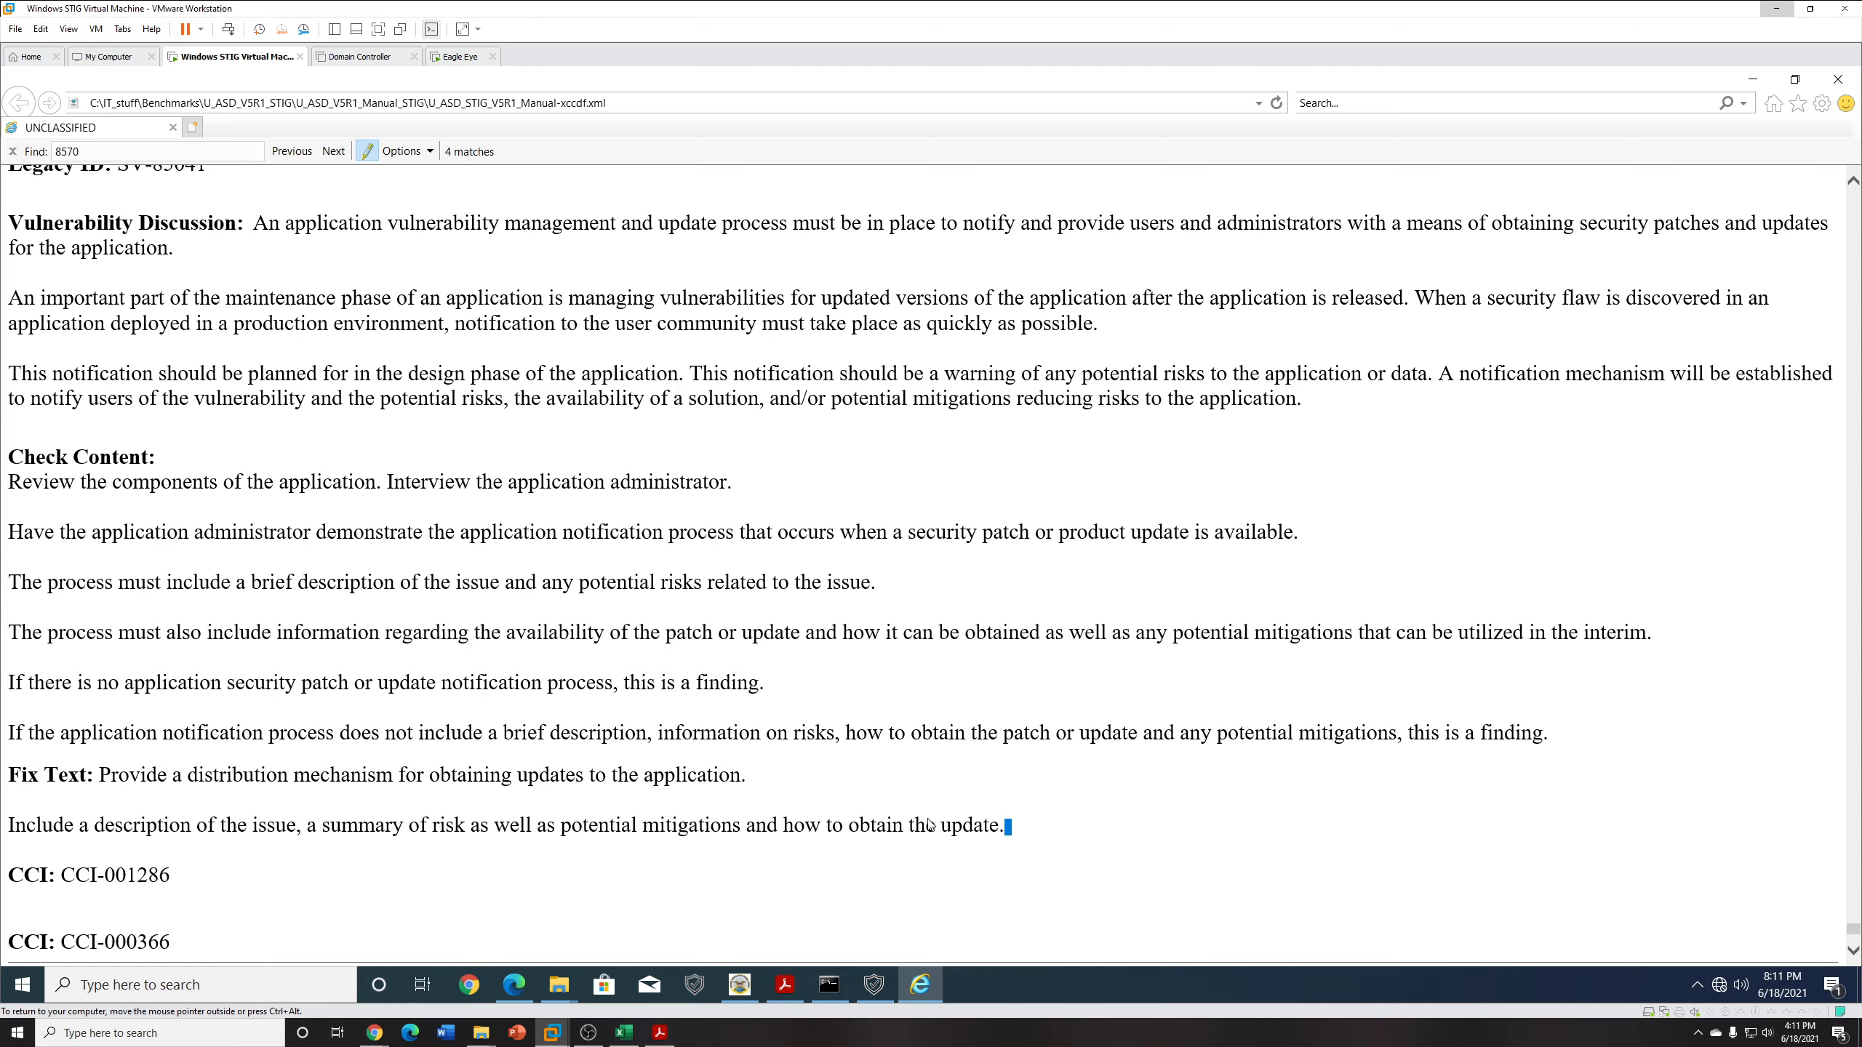
{"action": "left_click_drag", "start_coordinate": [1012, 825], "coordinate": [103, 459]}
{"action": "left_click", "coordinate": [1217, 827]}
{"action": "left_click_drag", "start_coordinate": [1216, 827], "coordinate": [275, 392]}
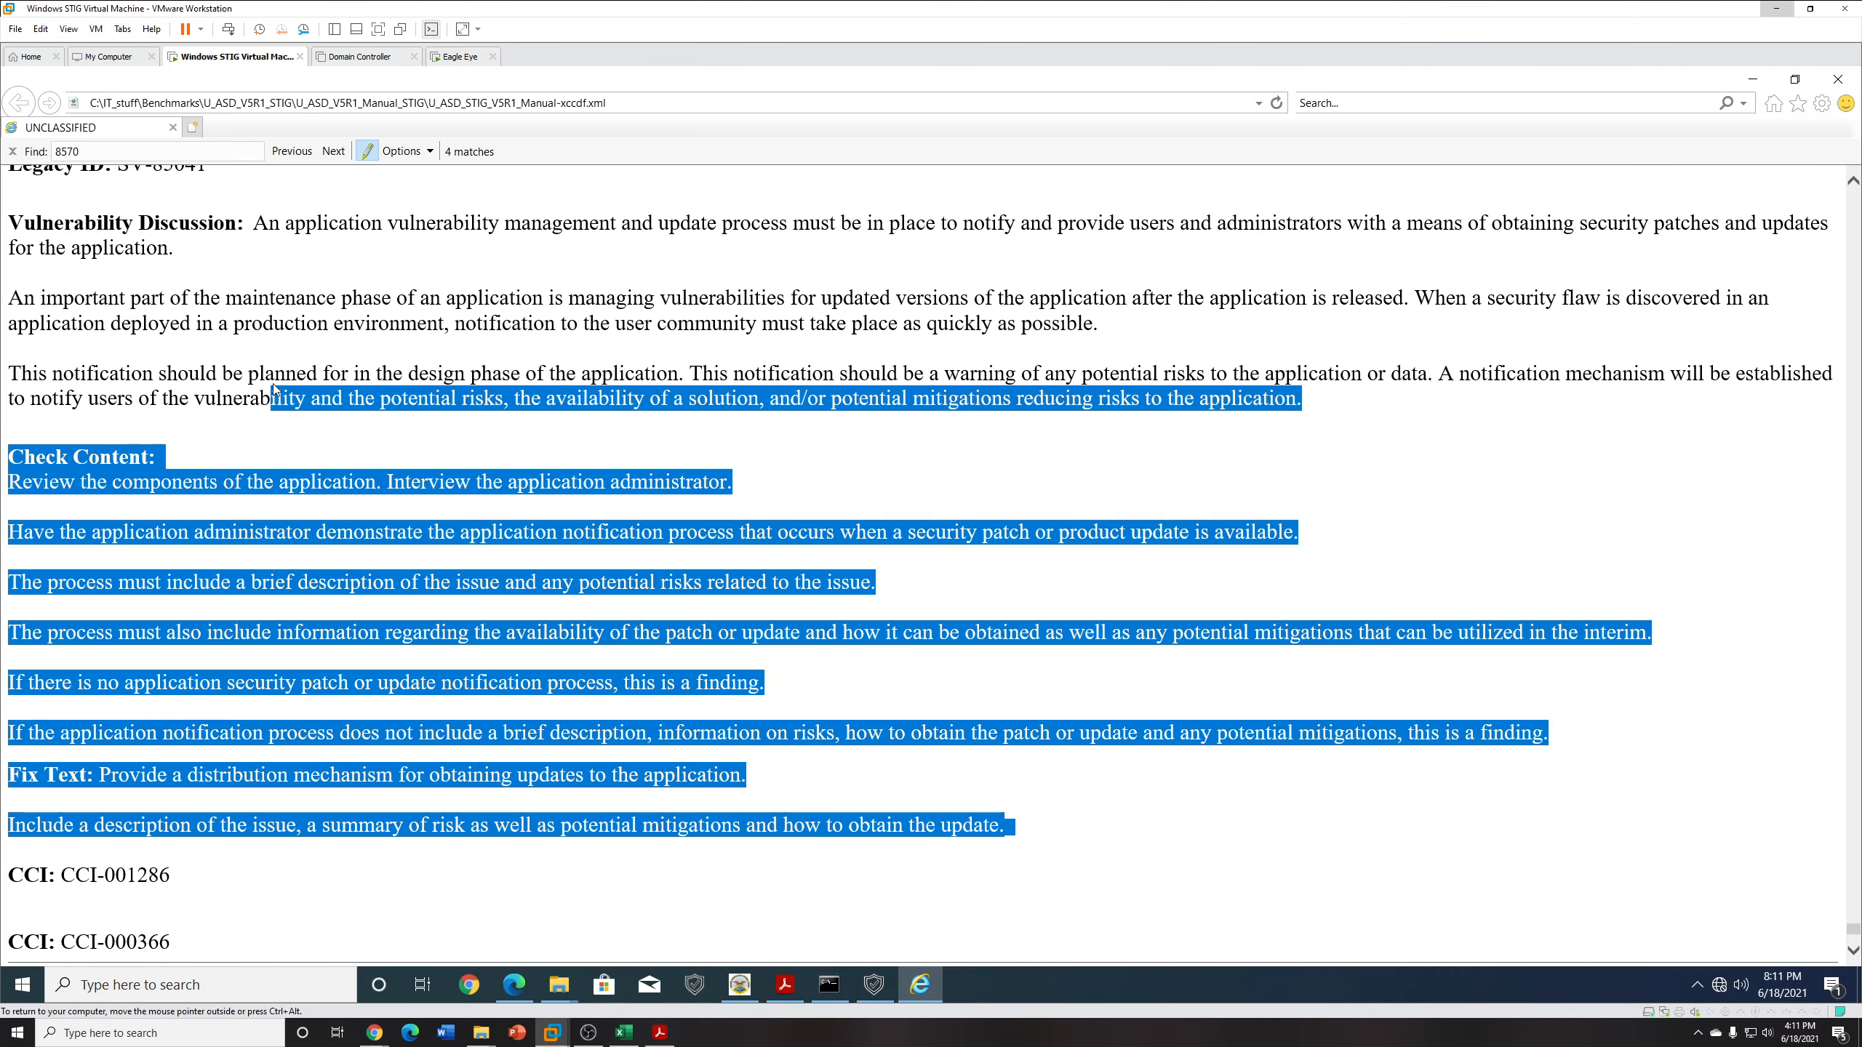
{"action": "left_click", "coordinate": [275, 392]}
Highlight the rule title of V-222669 on registering administrators for update notifications, and look at rule V-222668 above it.
{"action": "scroll", "coordinate": [334, 490], "scroll_direction": "up", "scroll_amount": 18}
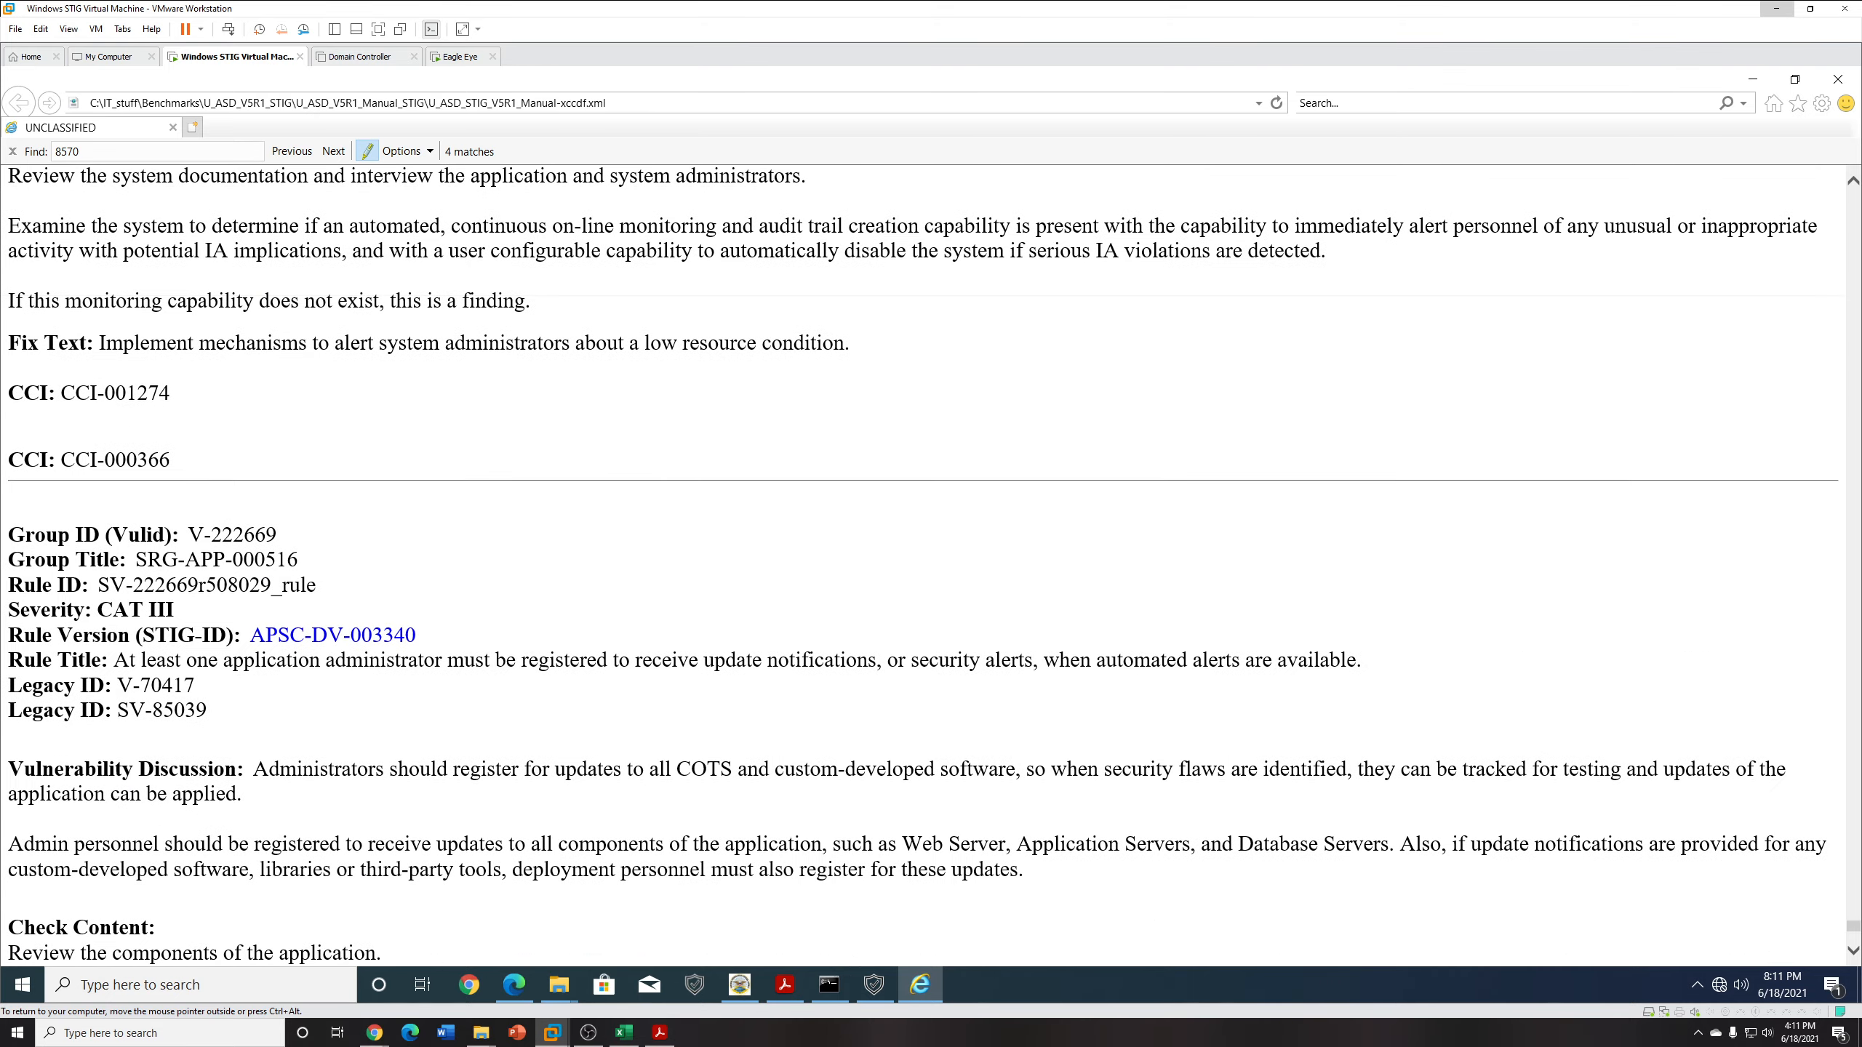
{"action": "left_click_drag", "start_coordinate": [114, 660], "coordinate": [1416, 726]}
{"action": "left_click", "coordinate": [1417, 726]}
{"action": "scroll", "coordinate": [1026, 770], "scroll_direction": "up", "scroll_amount": 10}
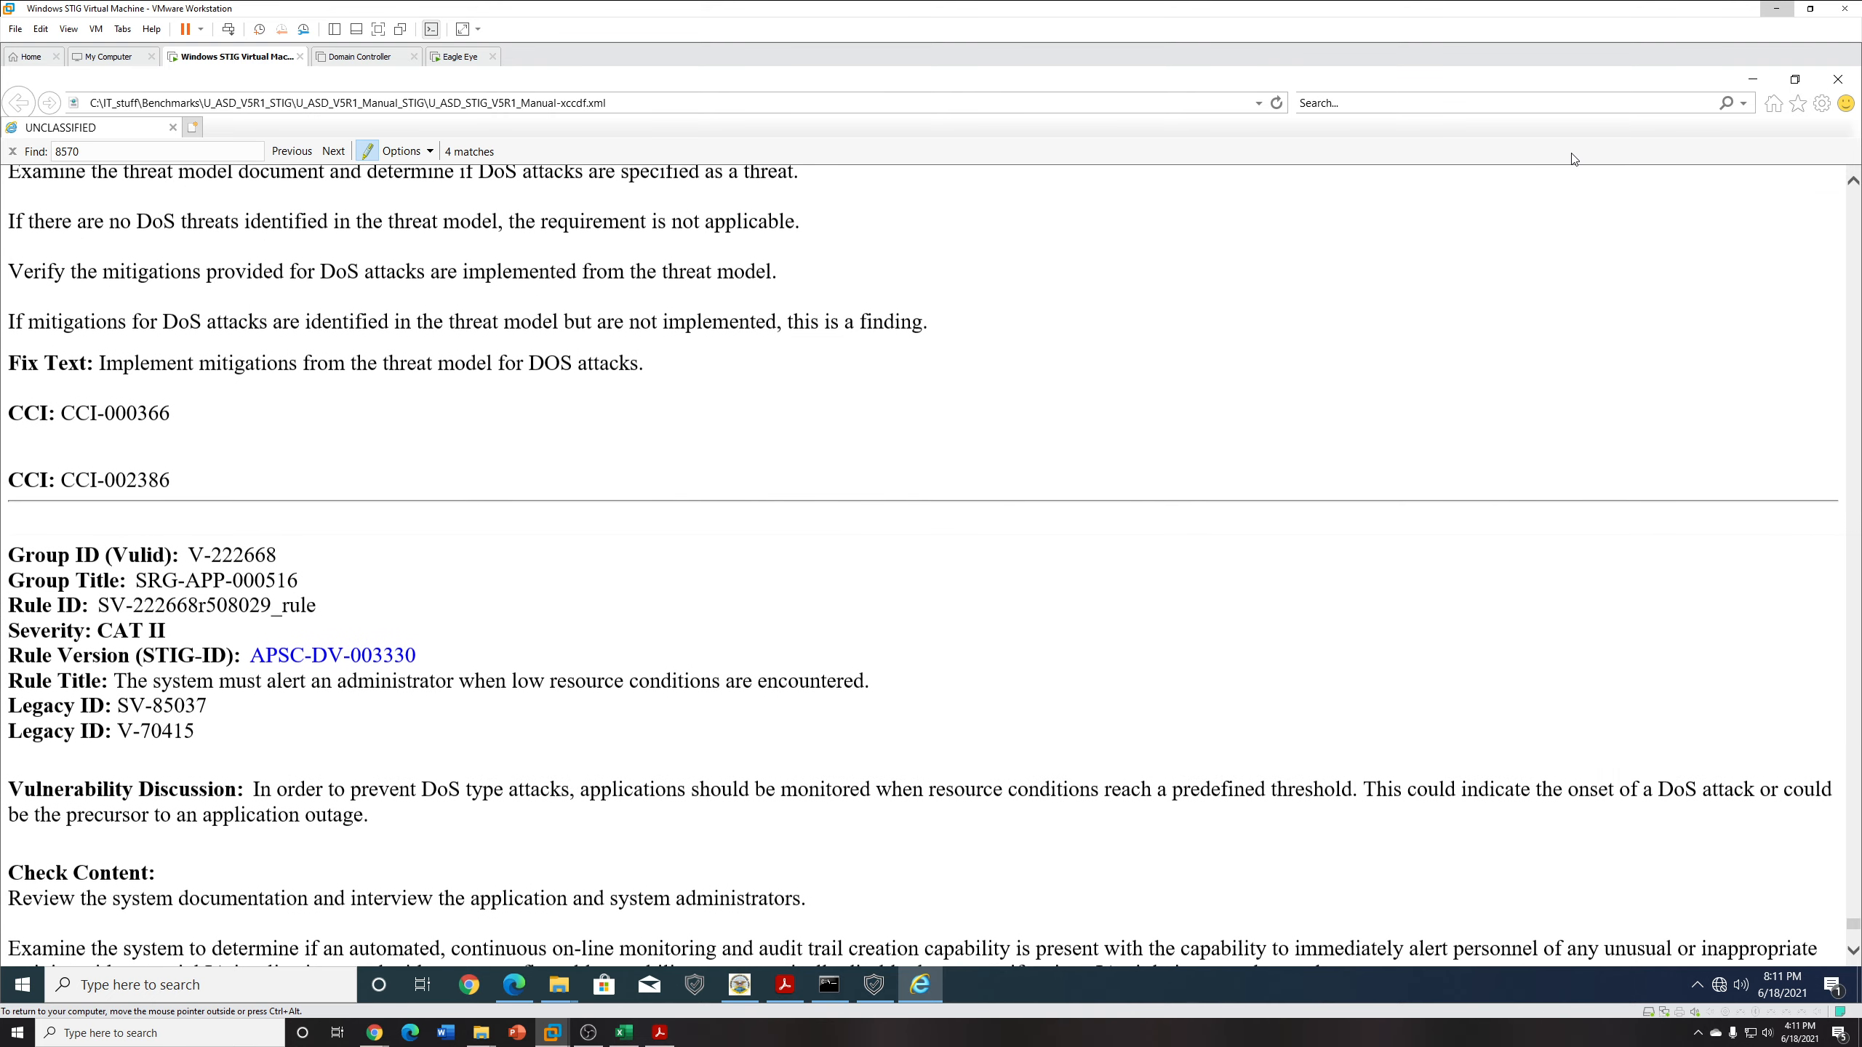
Switch to the DCSA Assessment and Authorization PDF in Acrobat inside the virtual machine.
{"action": "mouse_move", "coordinate": [784, 984]}
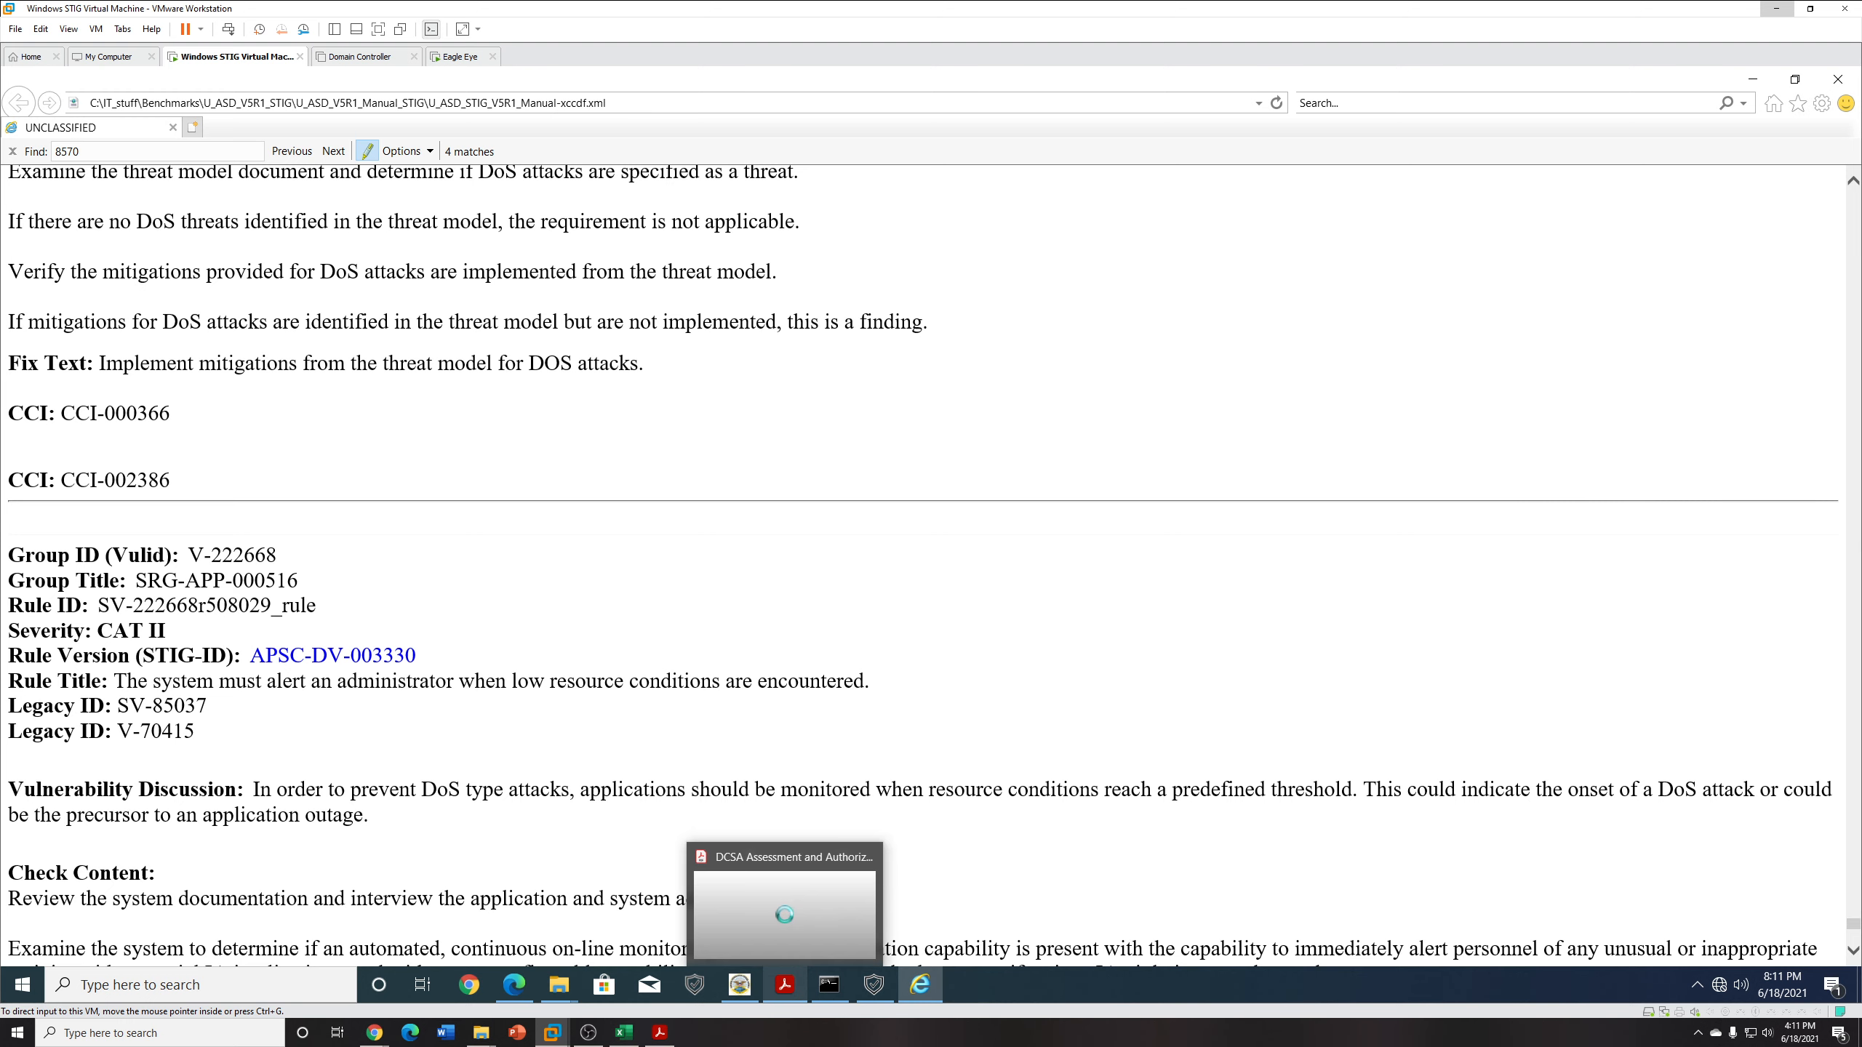